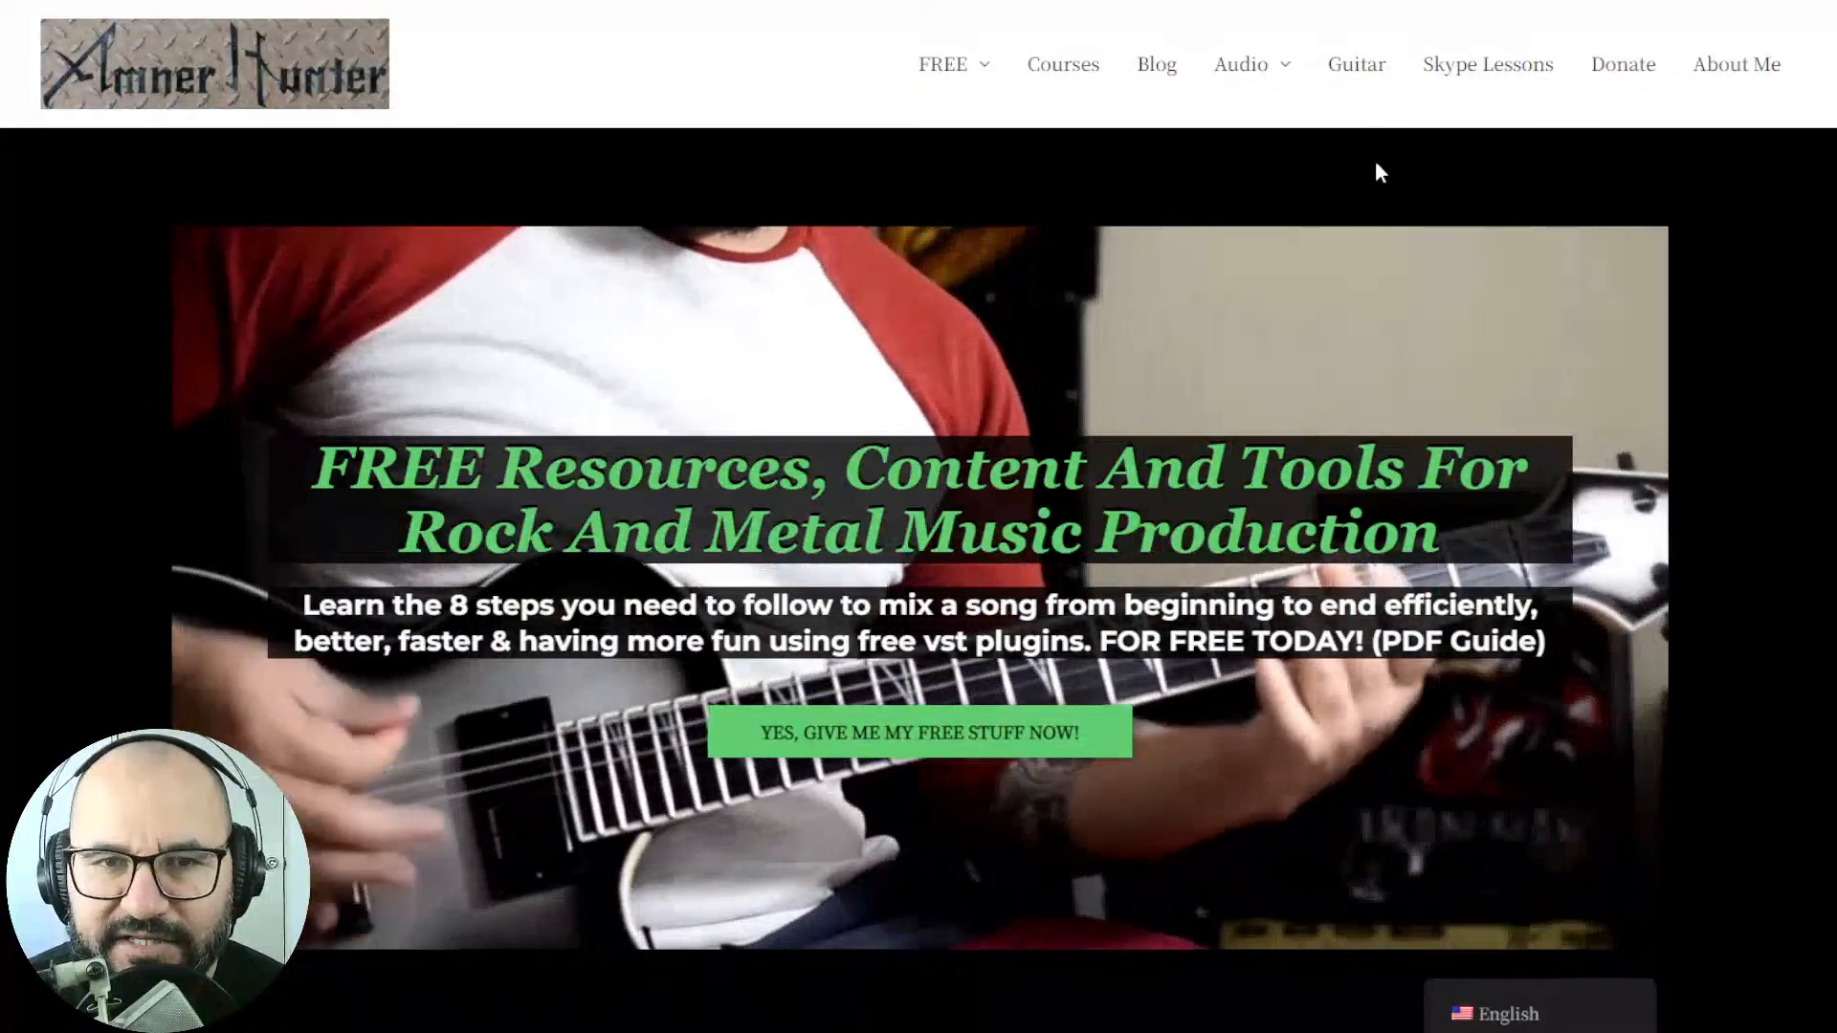
mouse_move(951, 69)
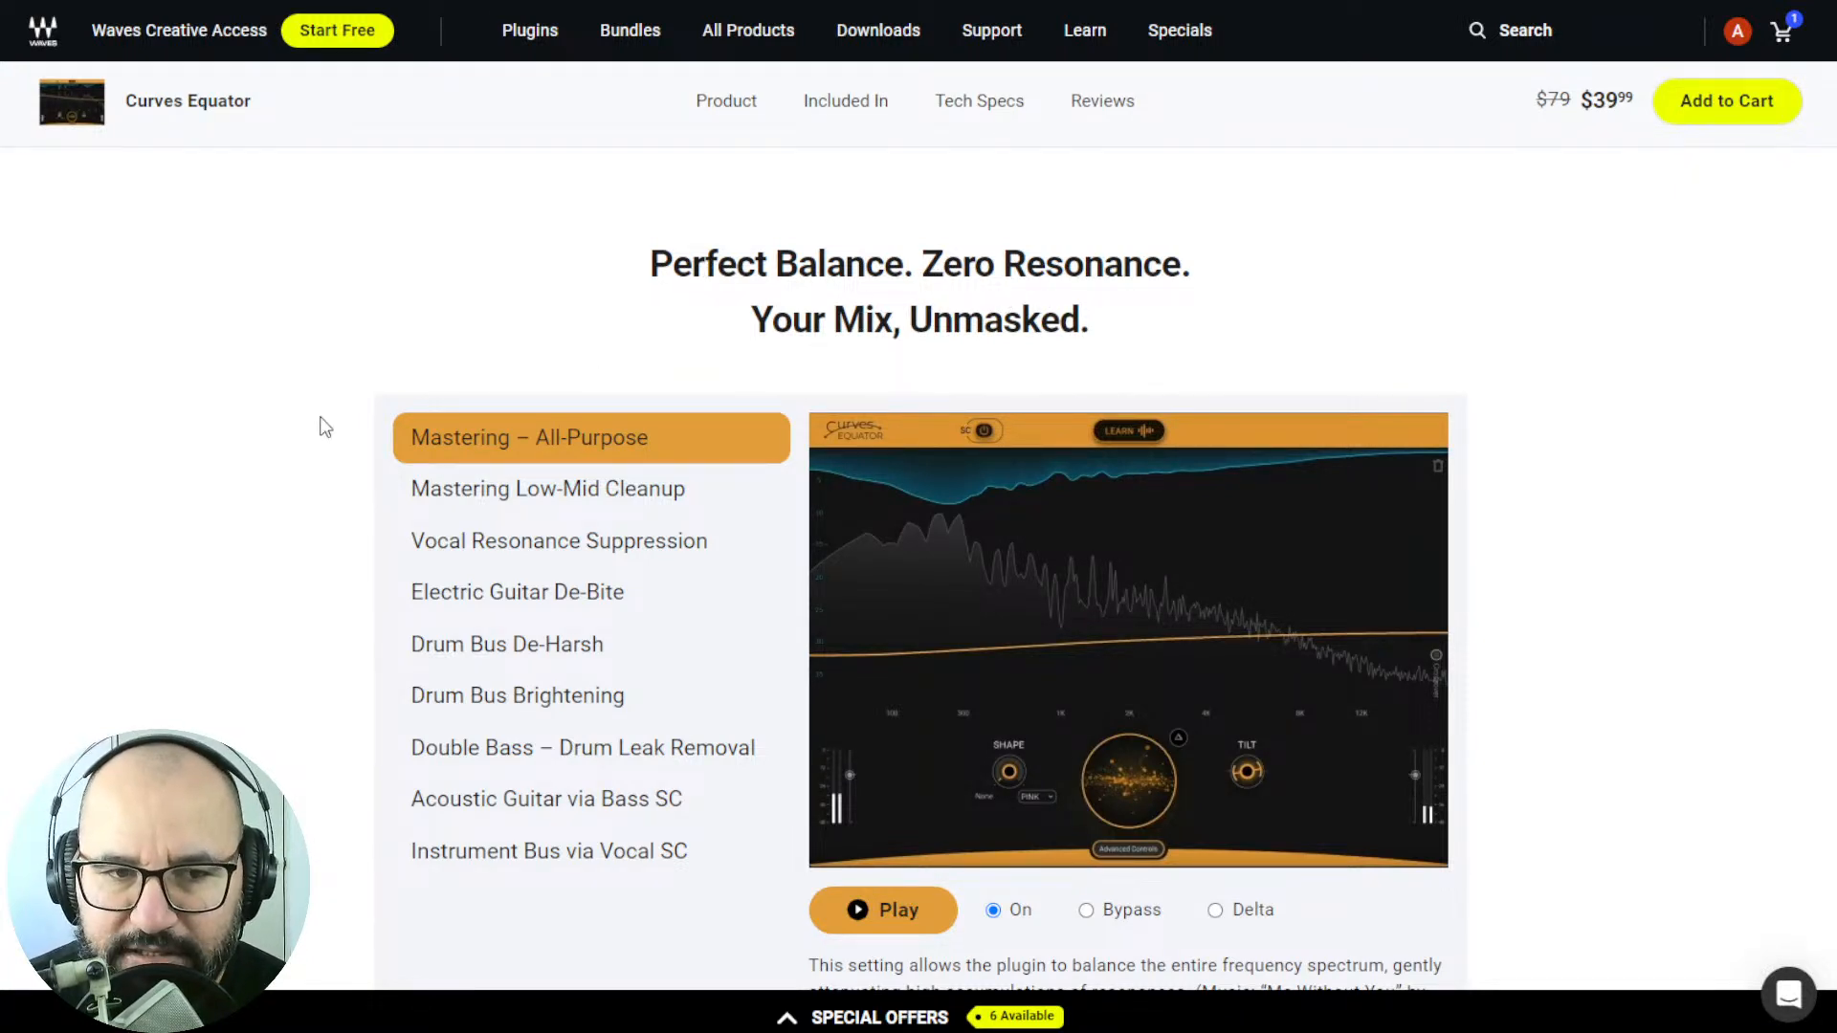
Examine the Curves Equator product page's audio demo list, plugin interface image and introductory description.
scroll(282, 517, down, 2)
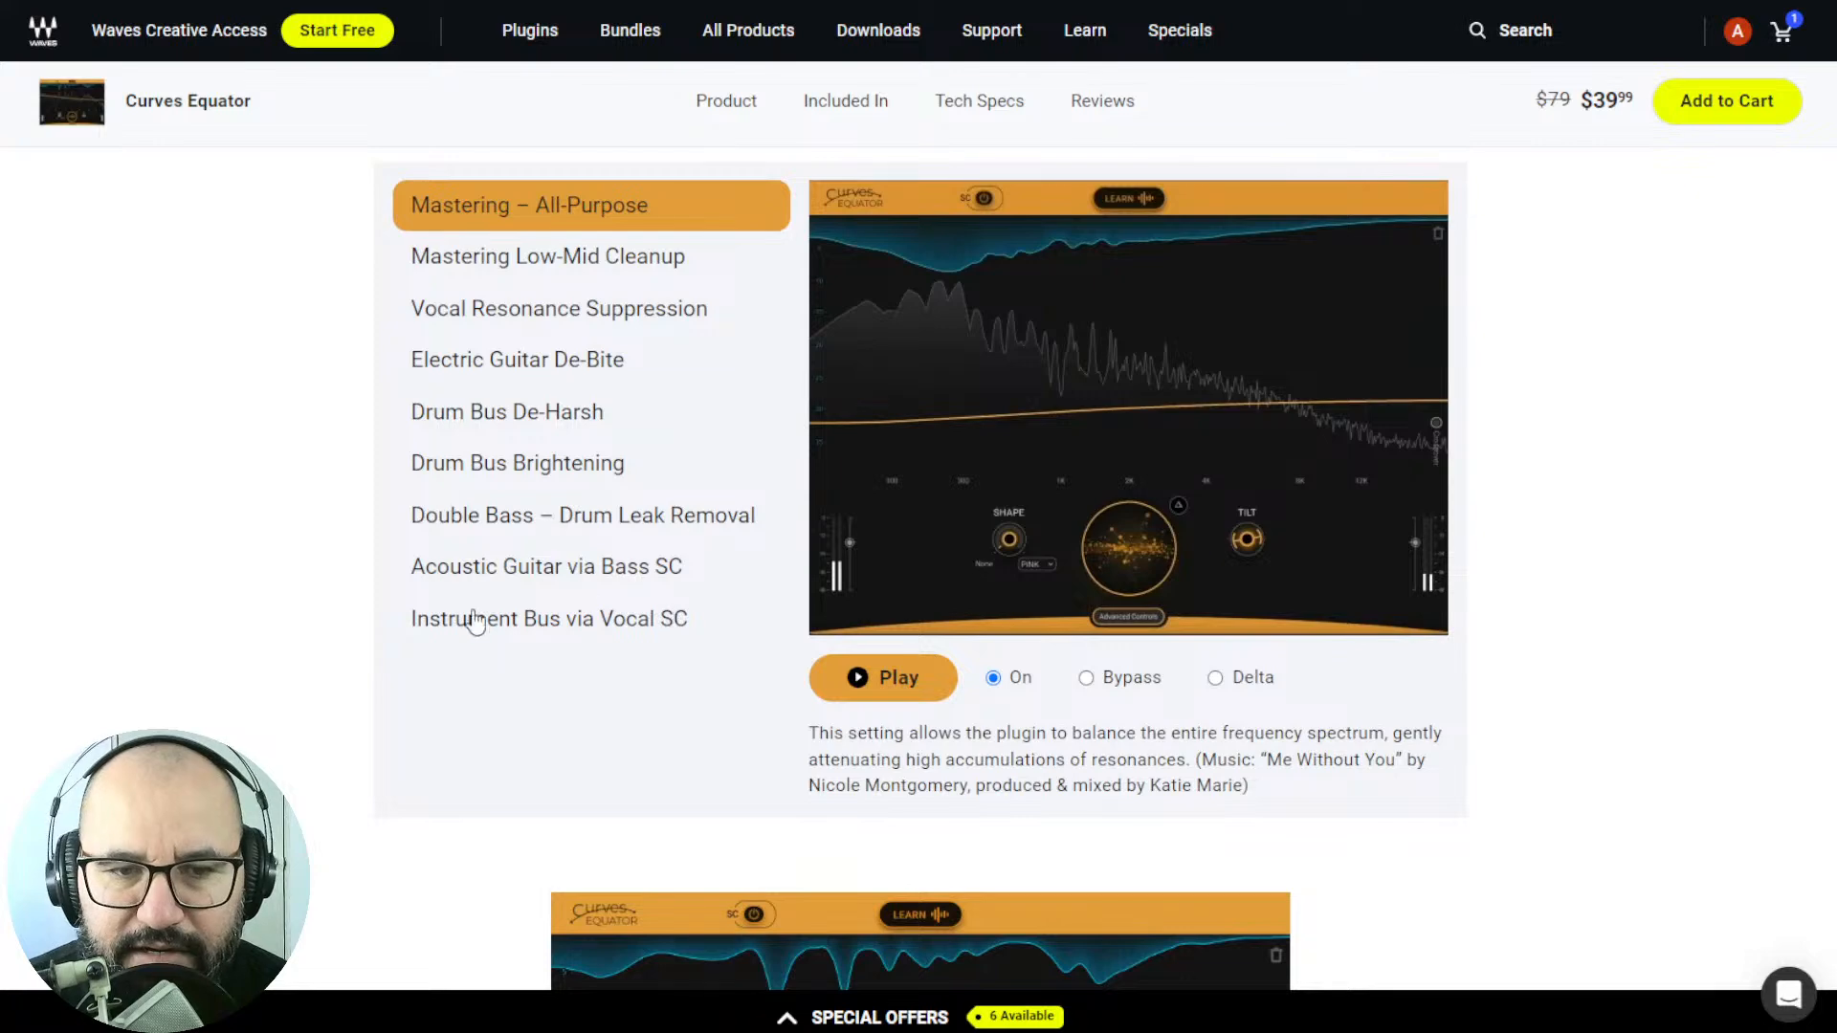
scroll(291, 617, down, 2)
scroll(332, 599, down, 1)
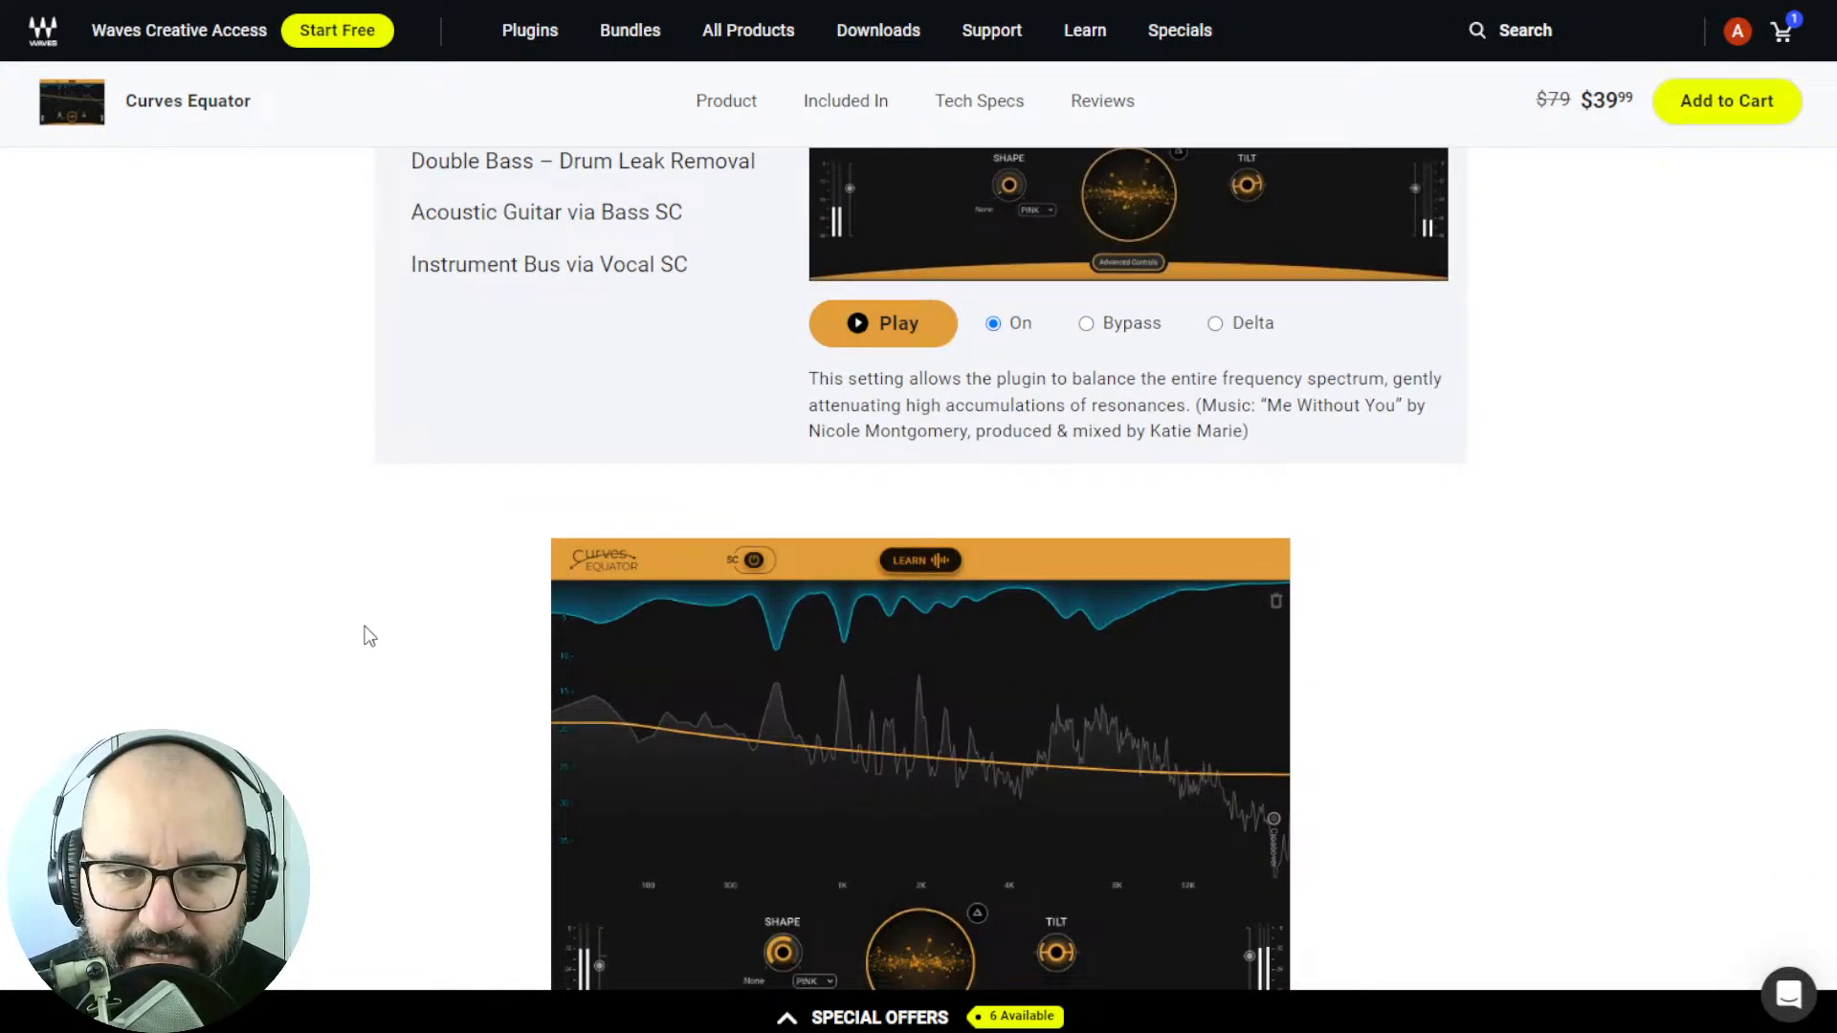
scroll(366, 635, down, 5)
scroll(359, 625, down, 3)
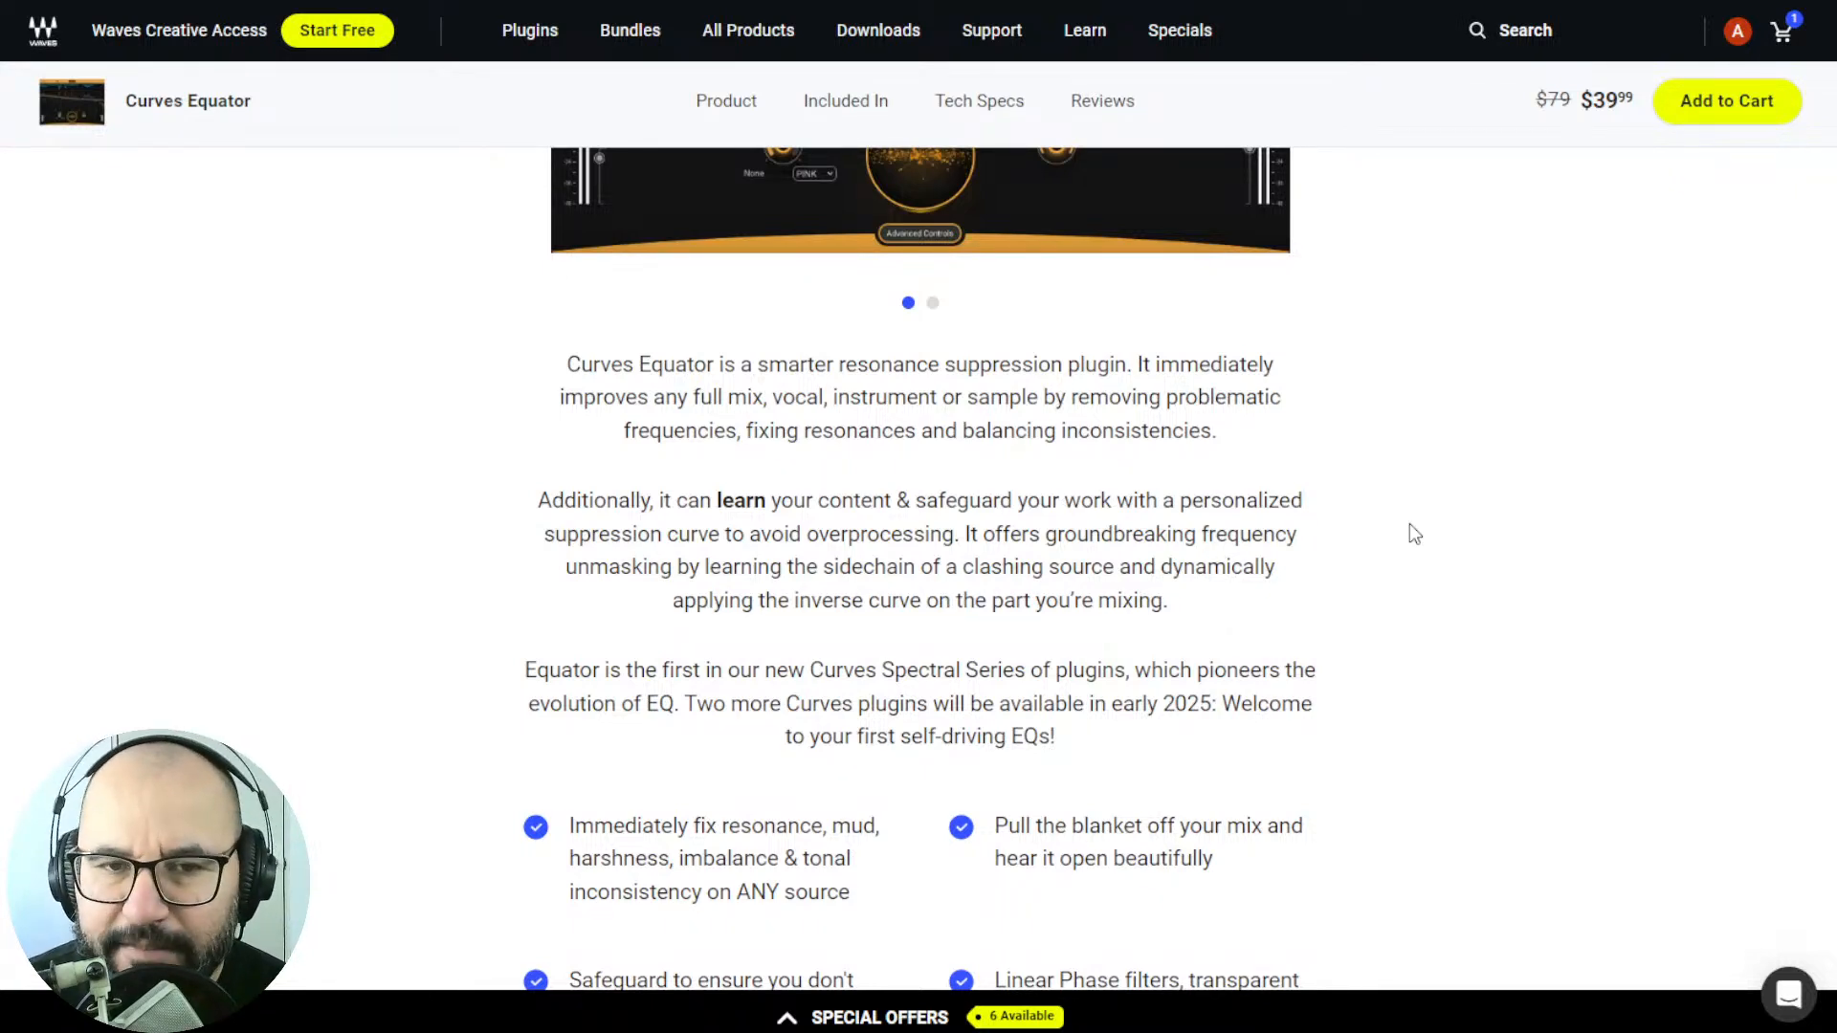
scroll(1414, 533, up, 5)
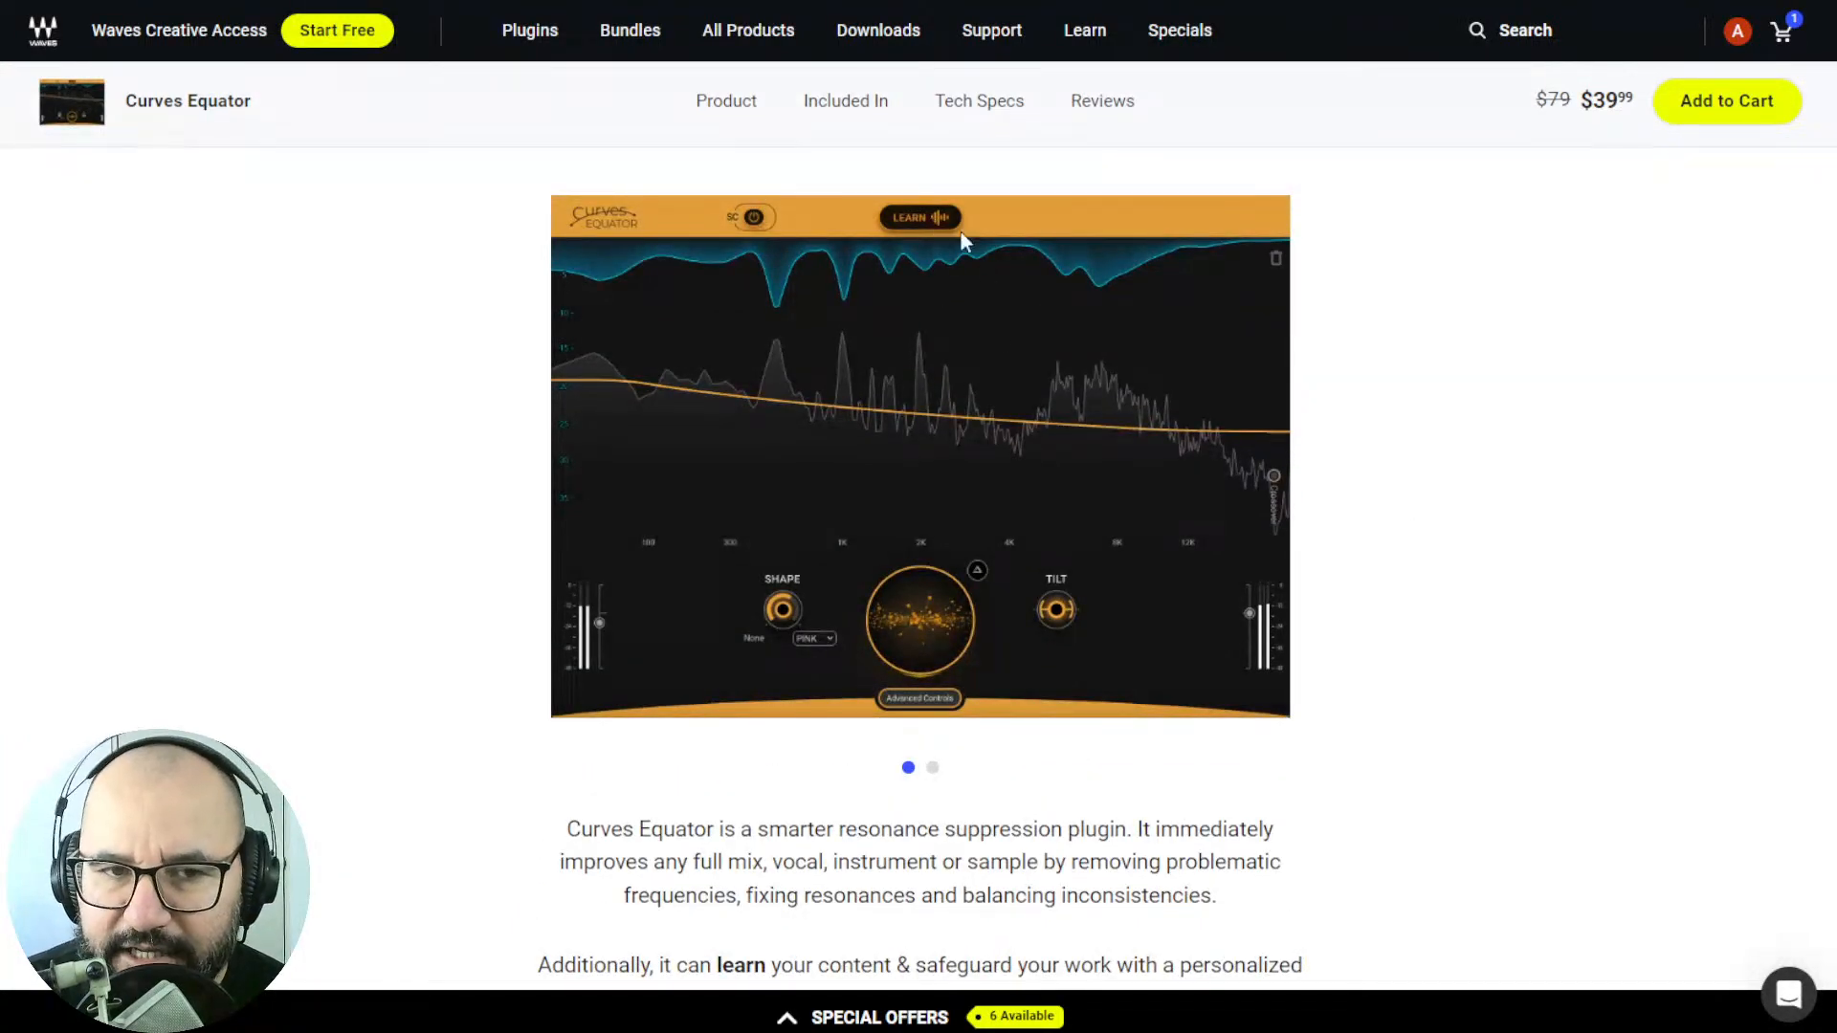
scroll(1504, 637, down, 2)
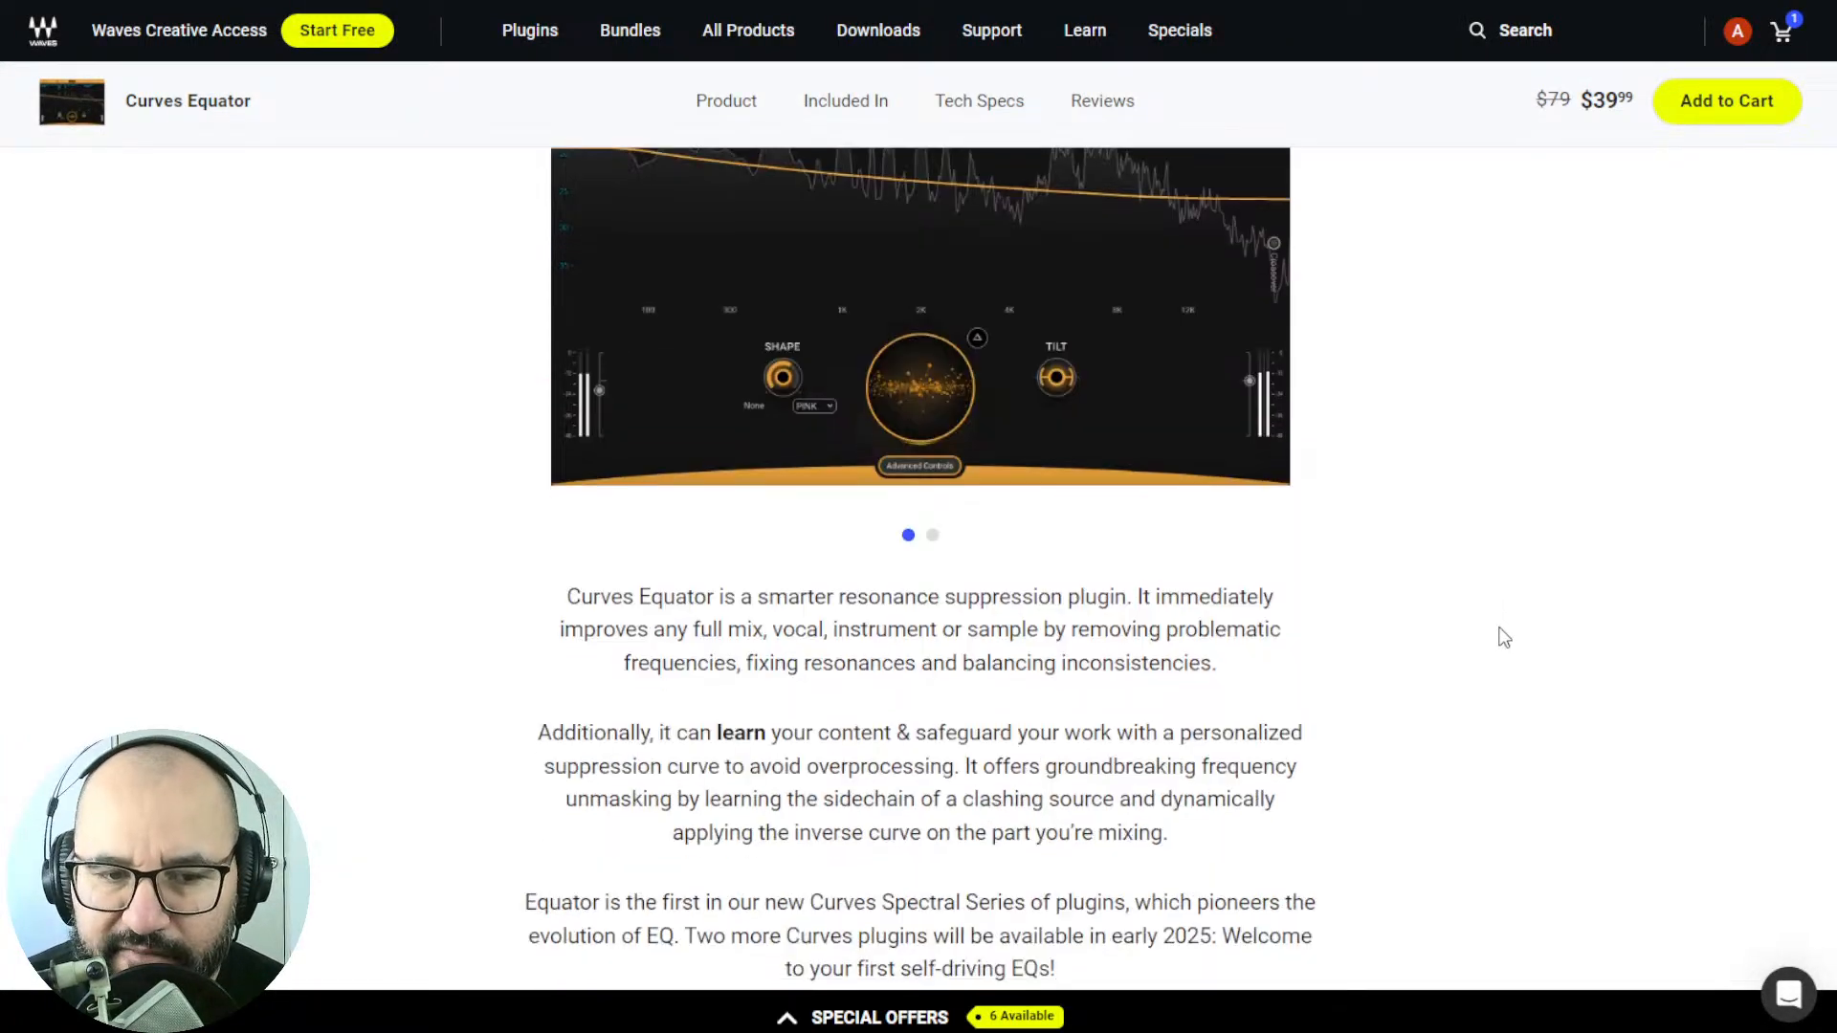
scroll(1504, 638, down, 2)
scroll(1504, 637, down, 1)
scroll(1504, 638, up, 1)
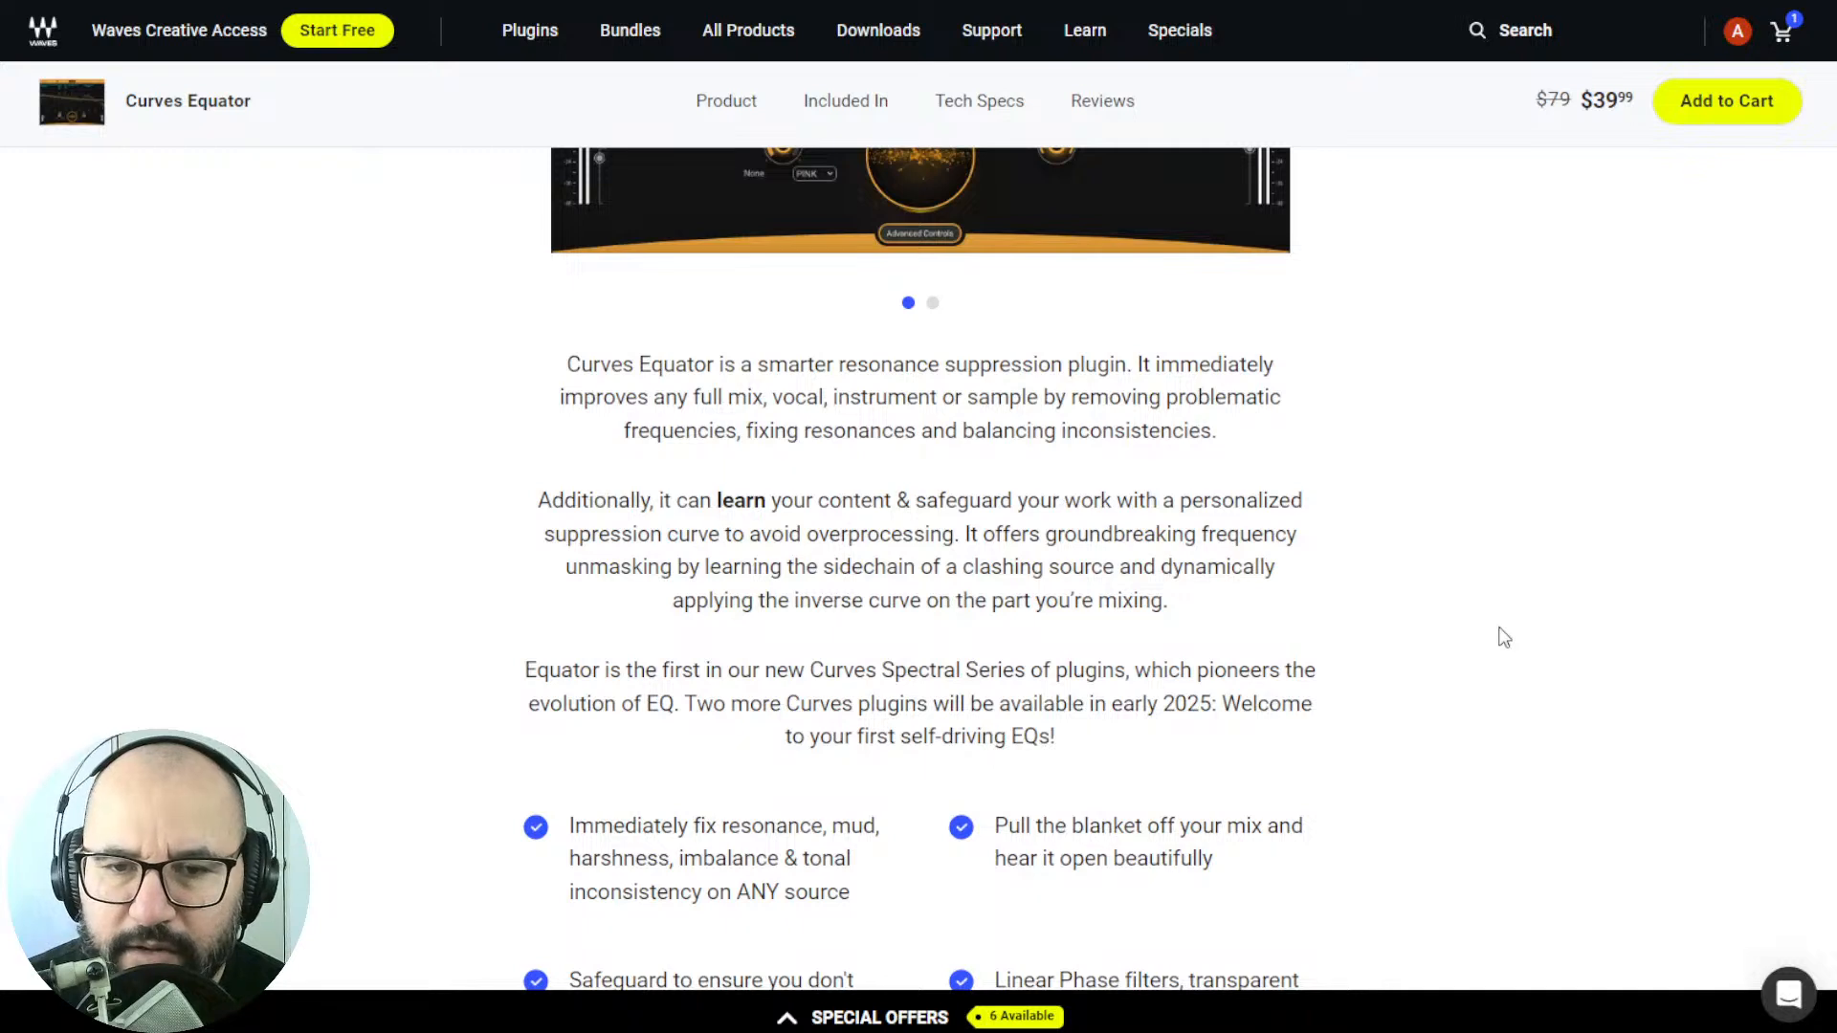
scroll(1504, 638, up, 1)
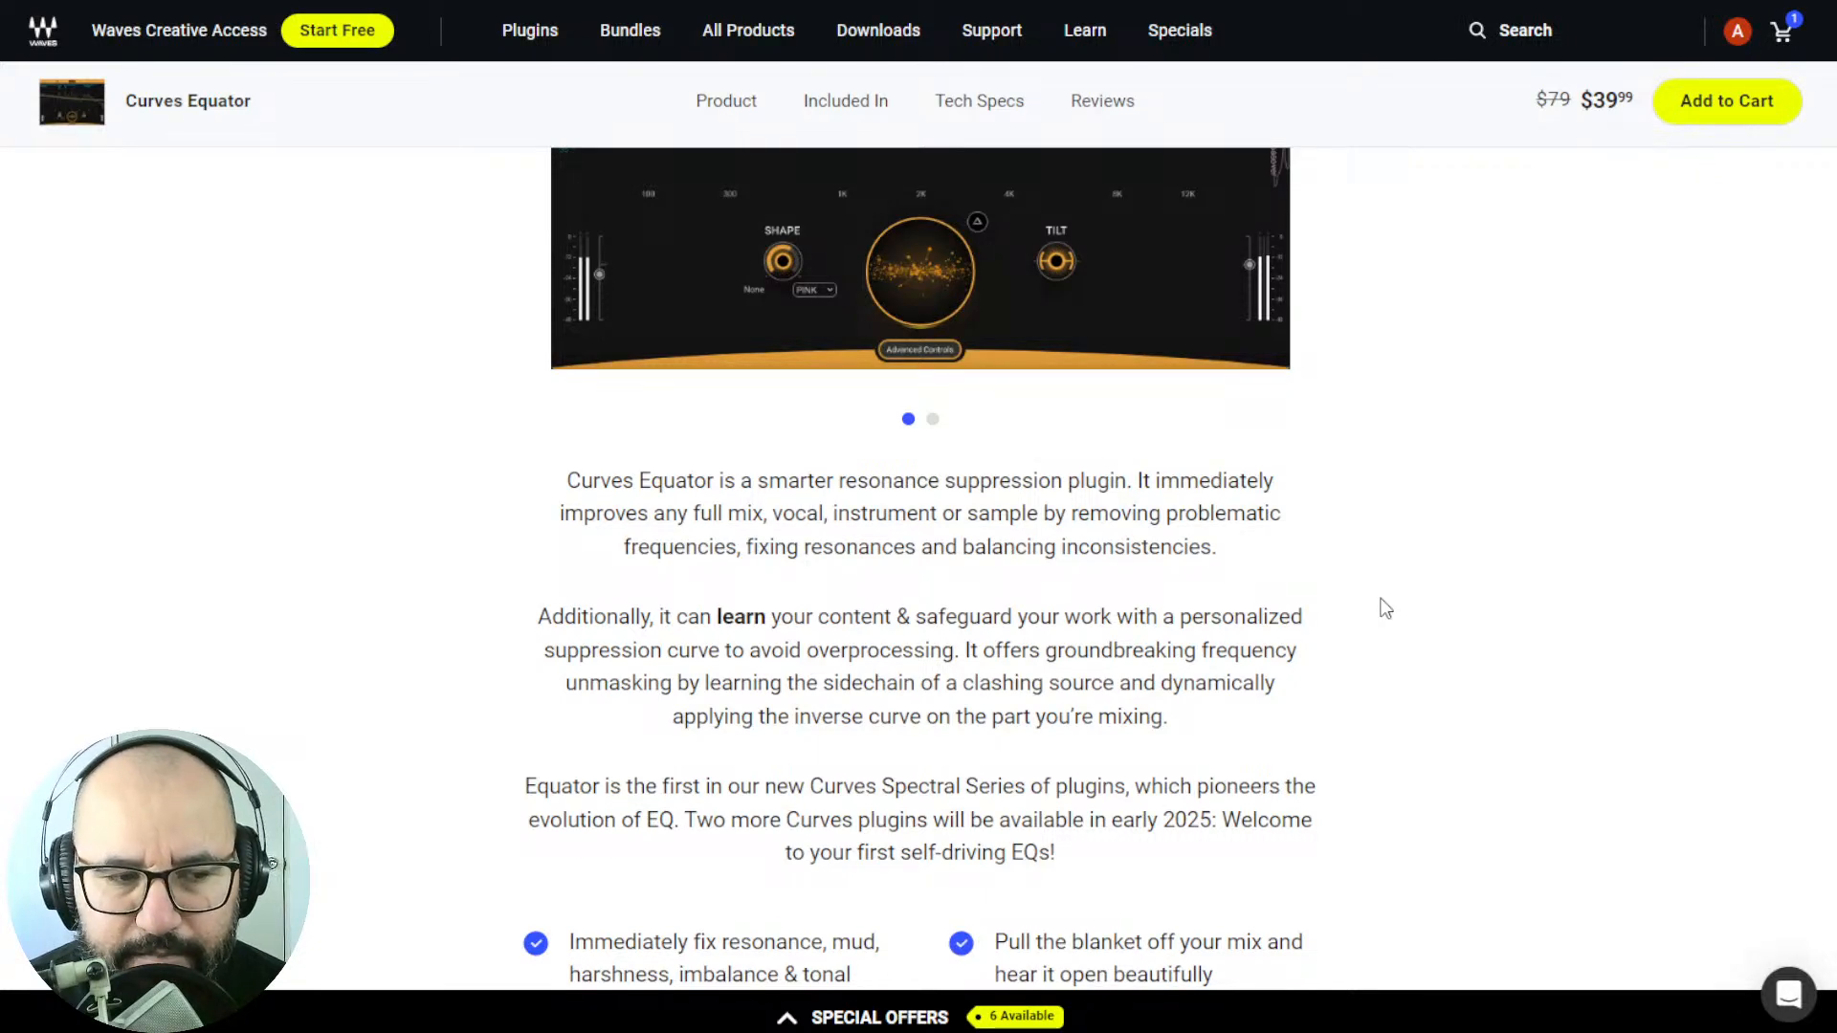
scroll(1385, 608, up, 3)
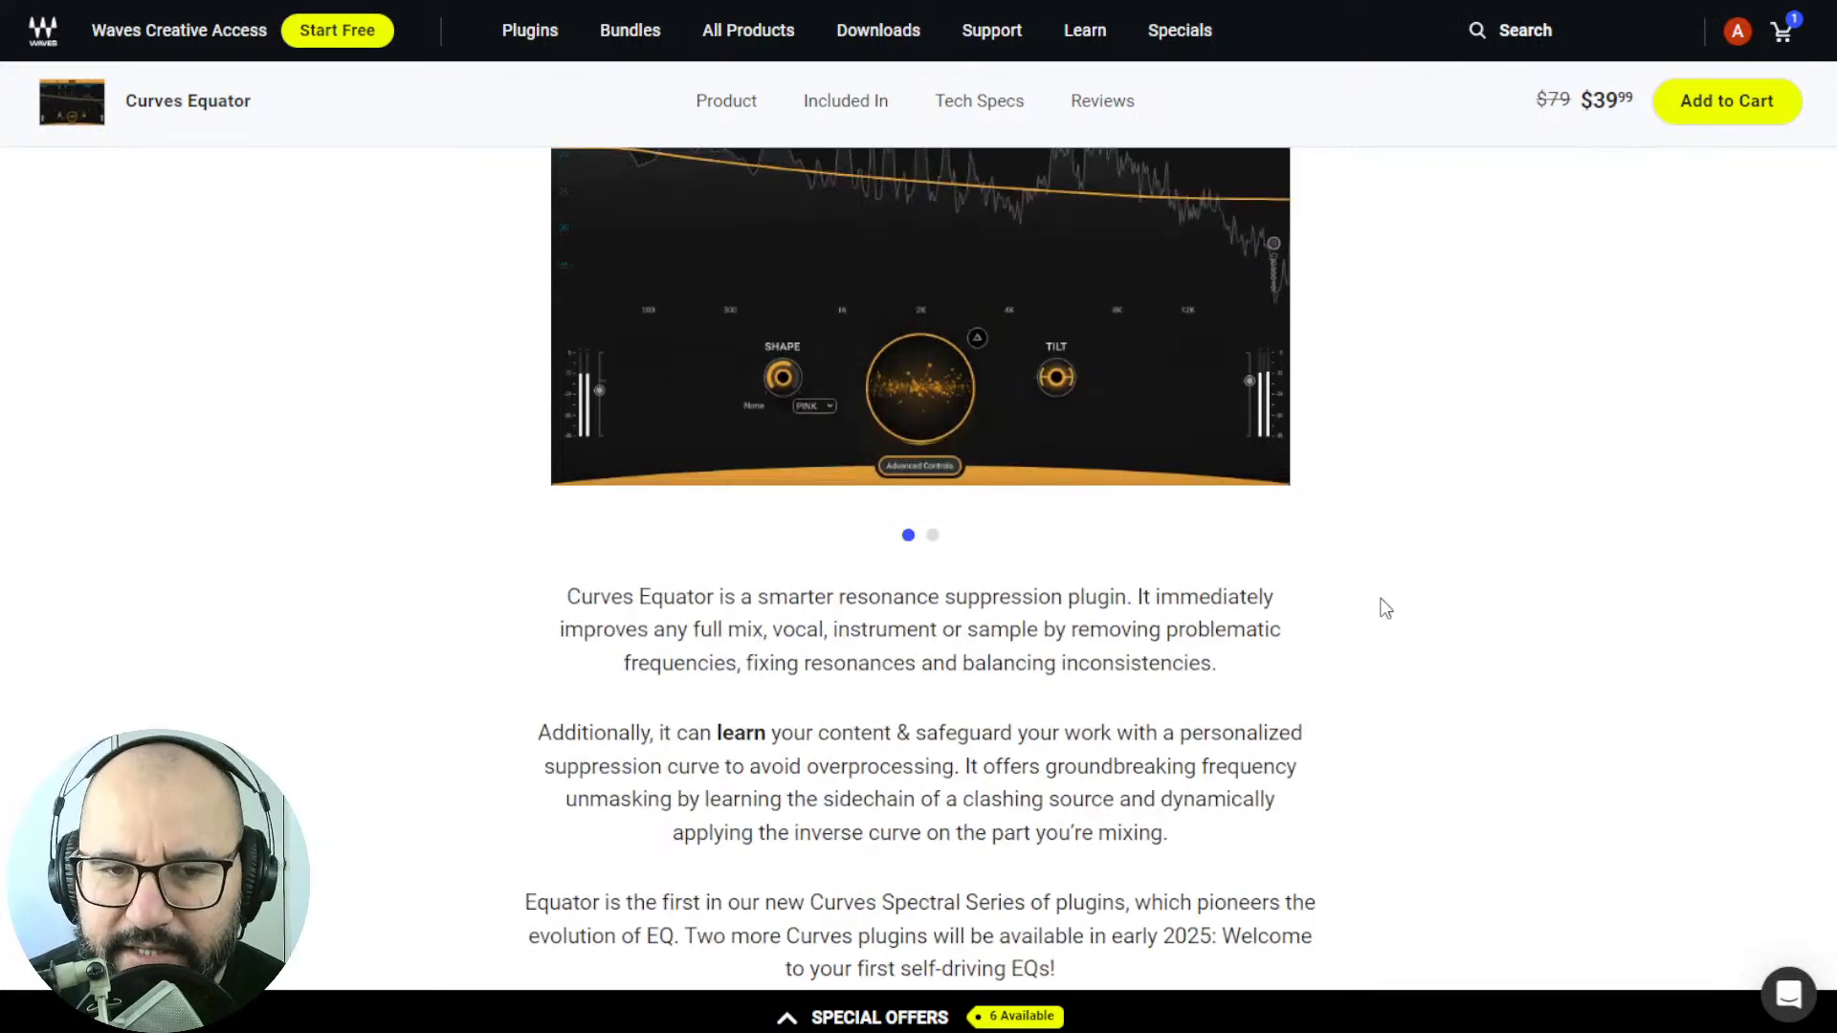
scroll(1384, 608, up, 1)
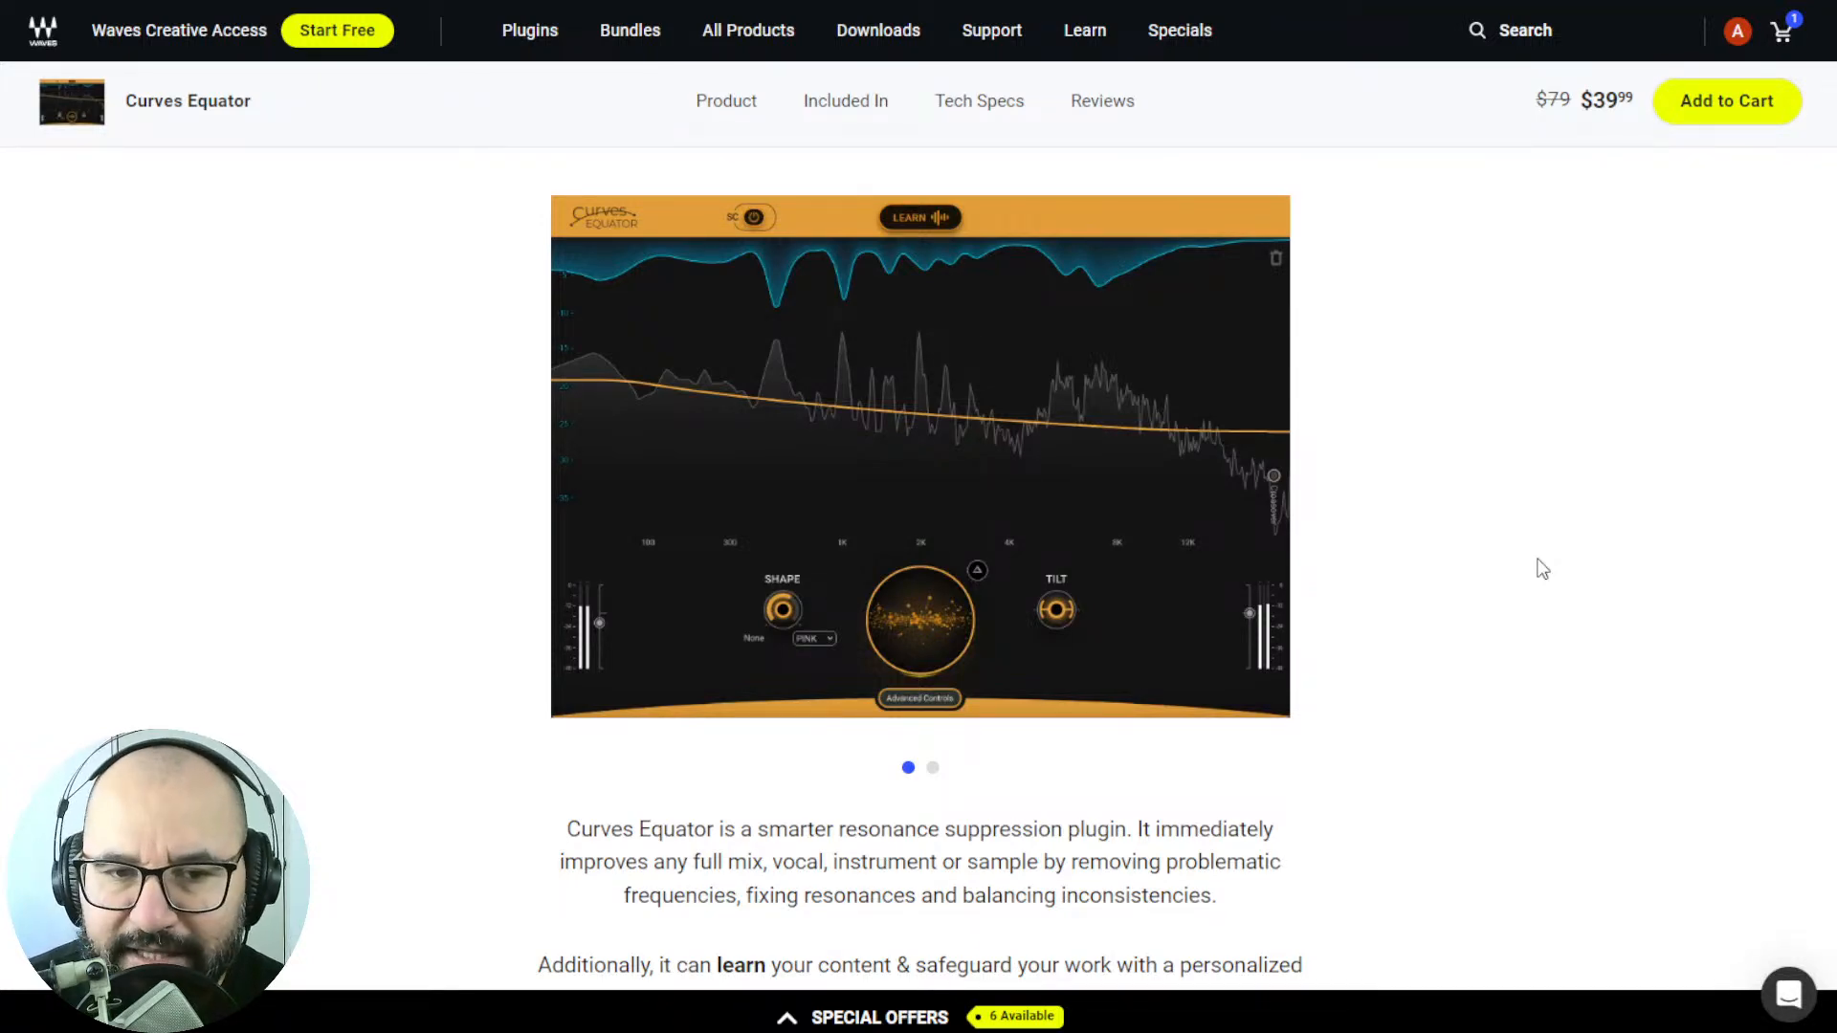
Read the rest of the Curves Equator description and its checklist of key features, from resonance fixing to adjustable crossovers and nodes.
scroll(1517, 558, down, 6)
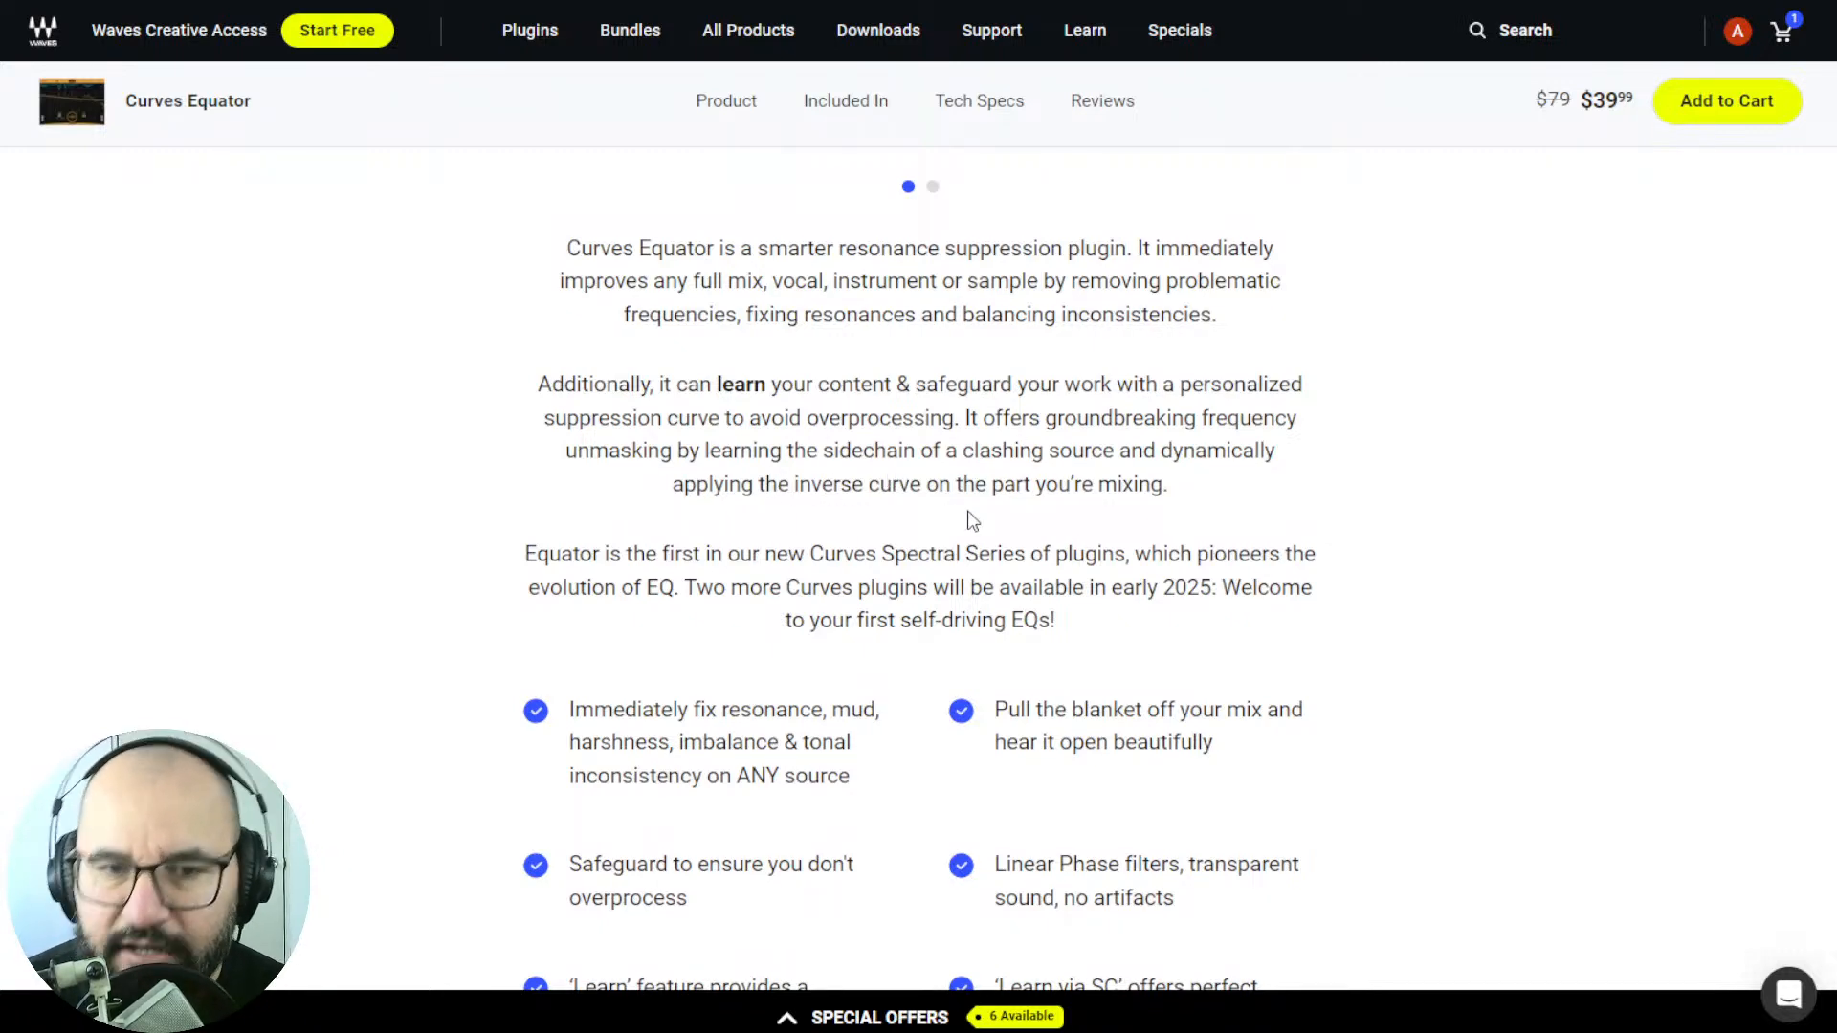
scroll(1444, 527, down, 2)
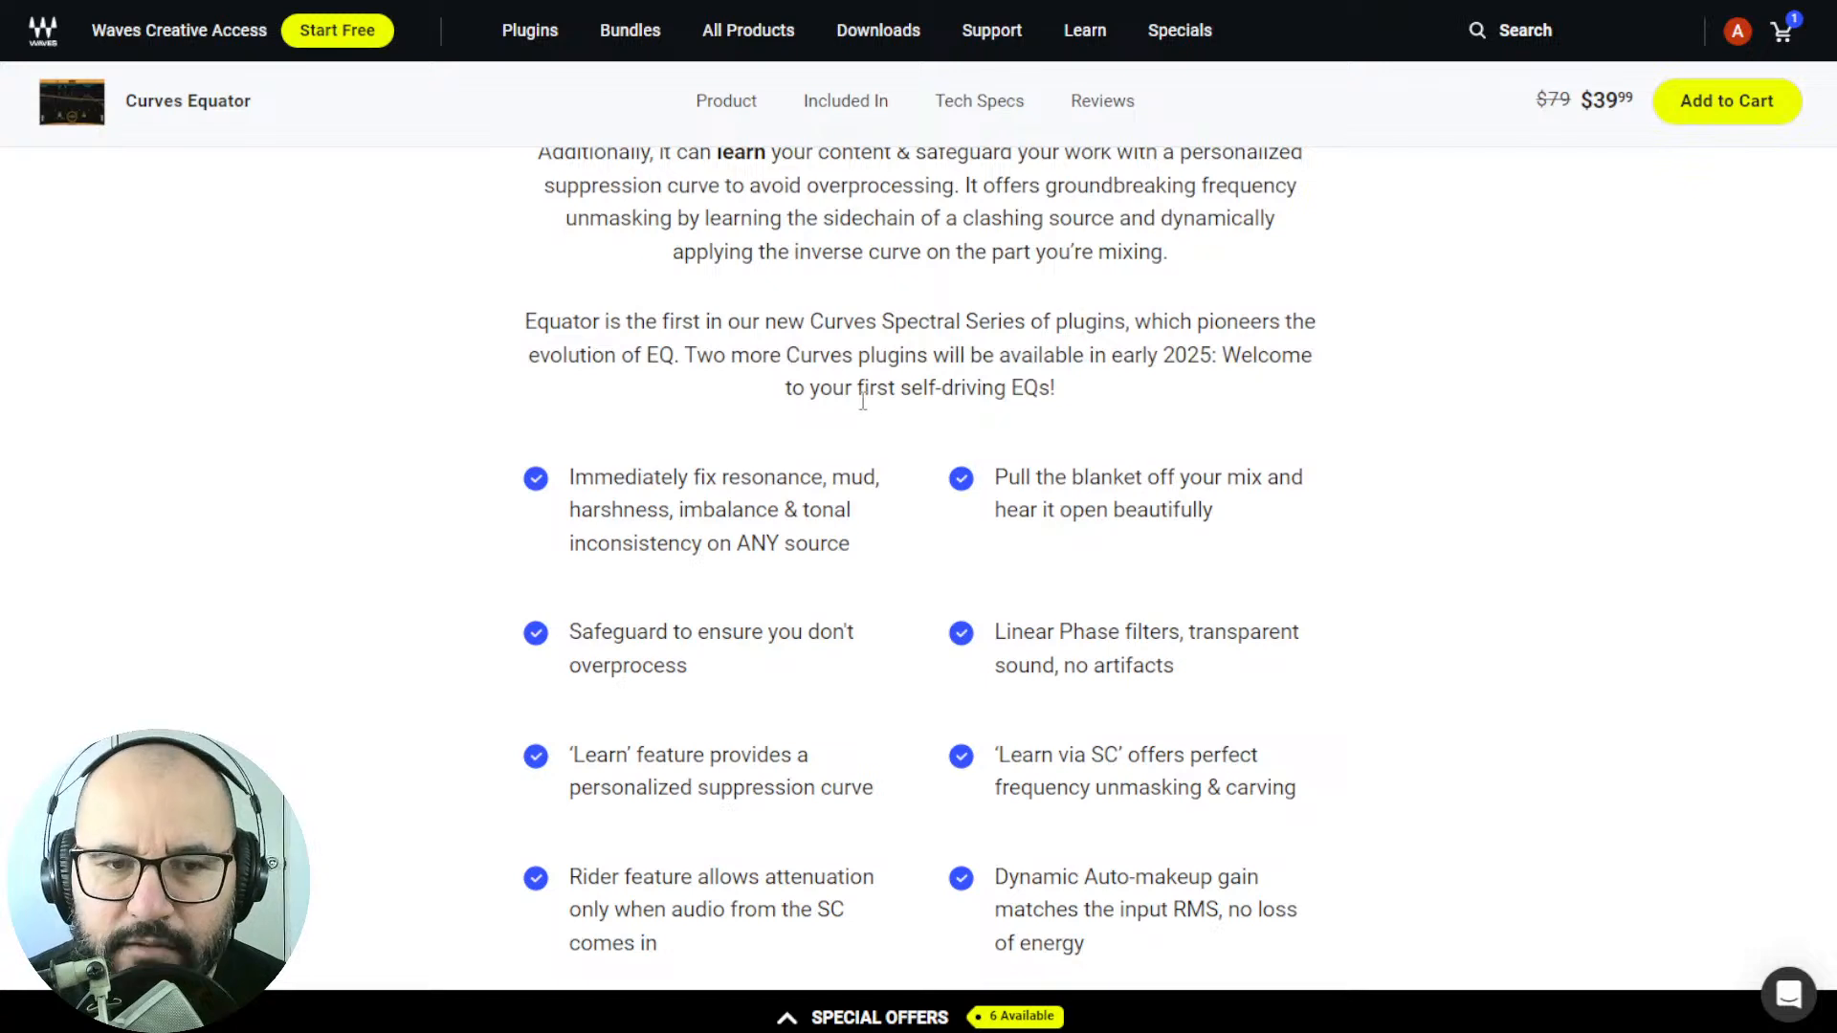
scroll(1478, 517, down, 2)
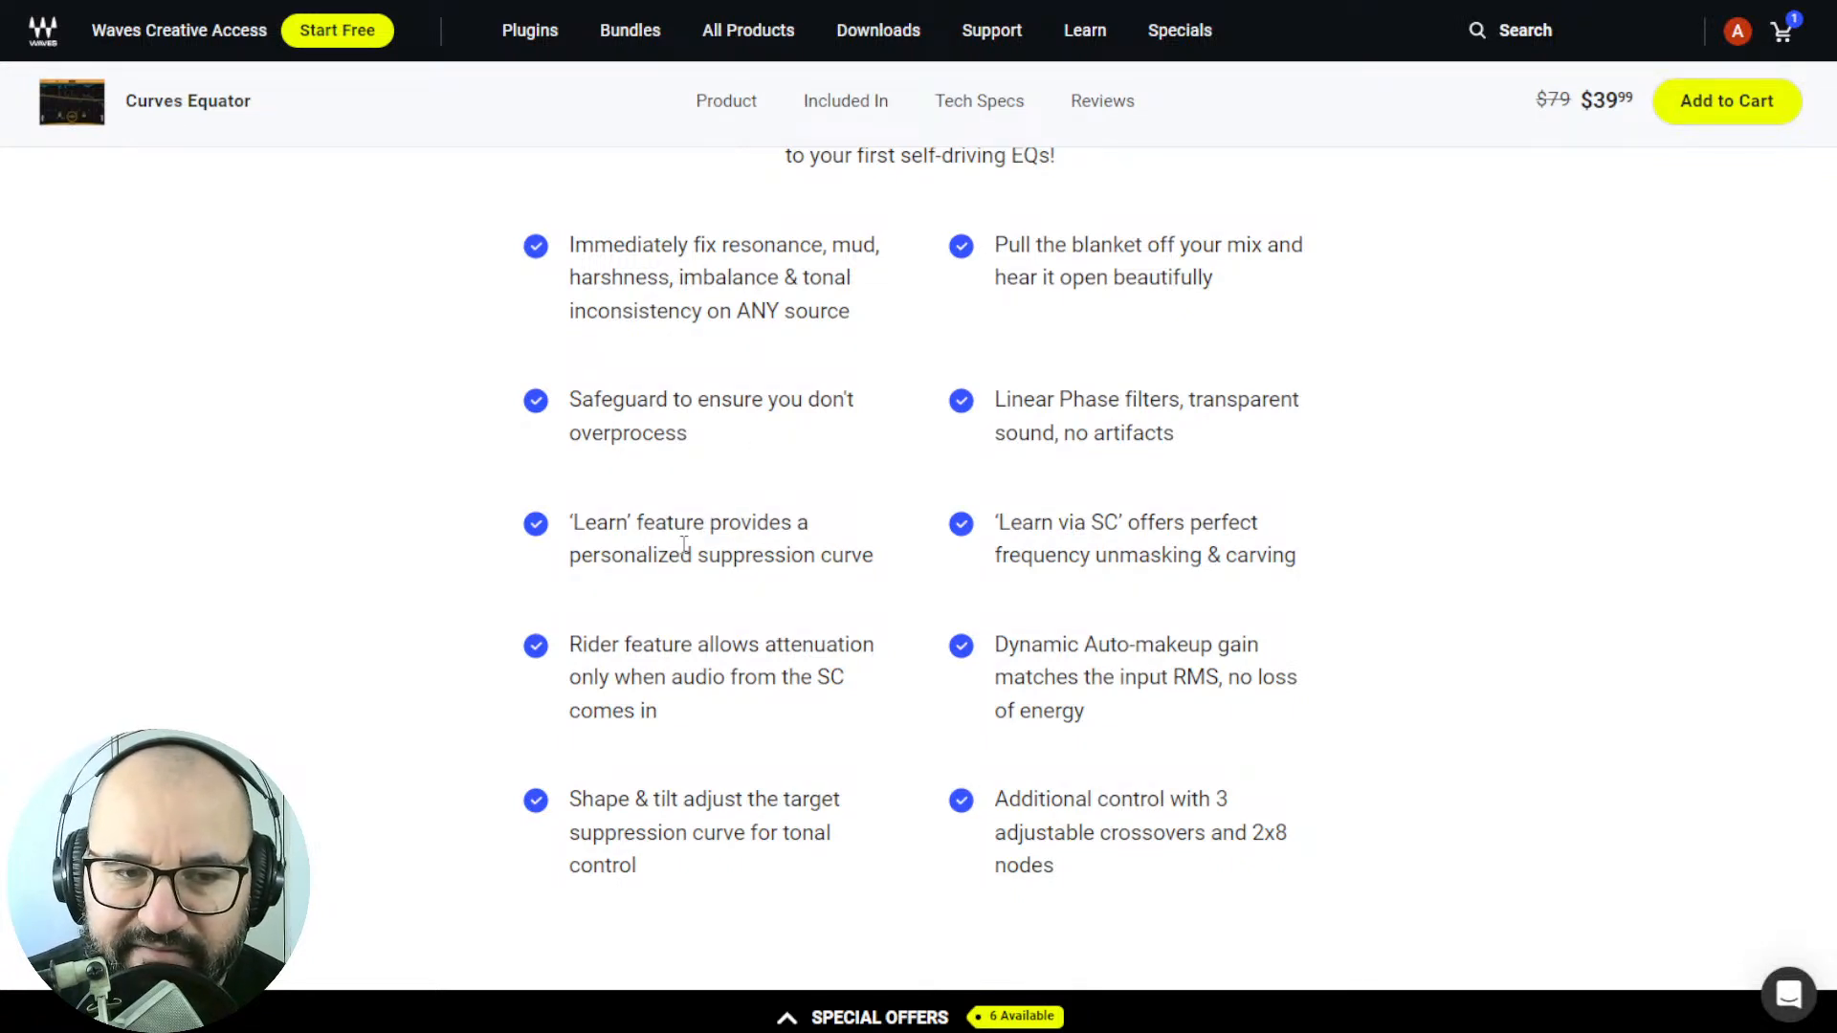
scroll(892, 617, down, 1)
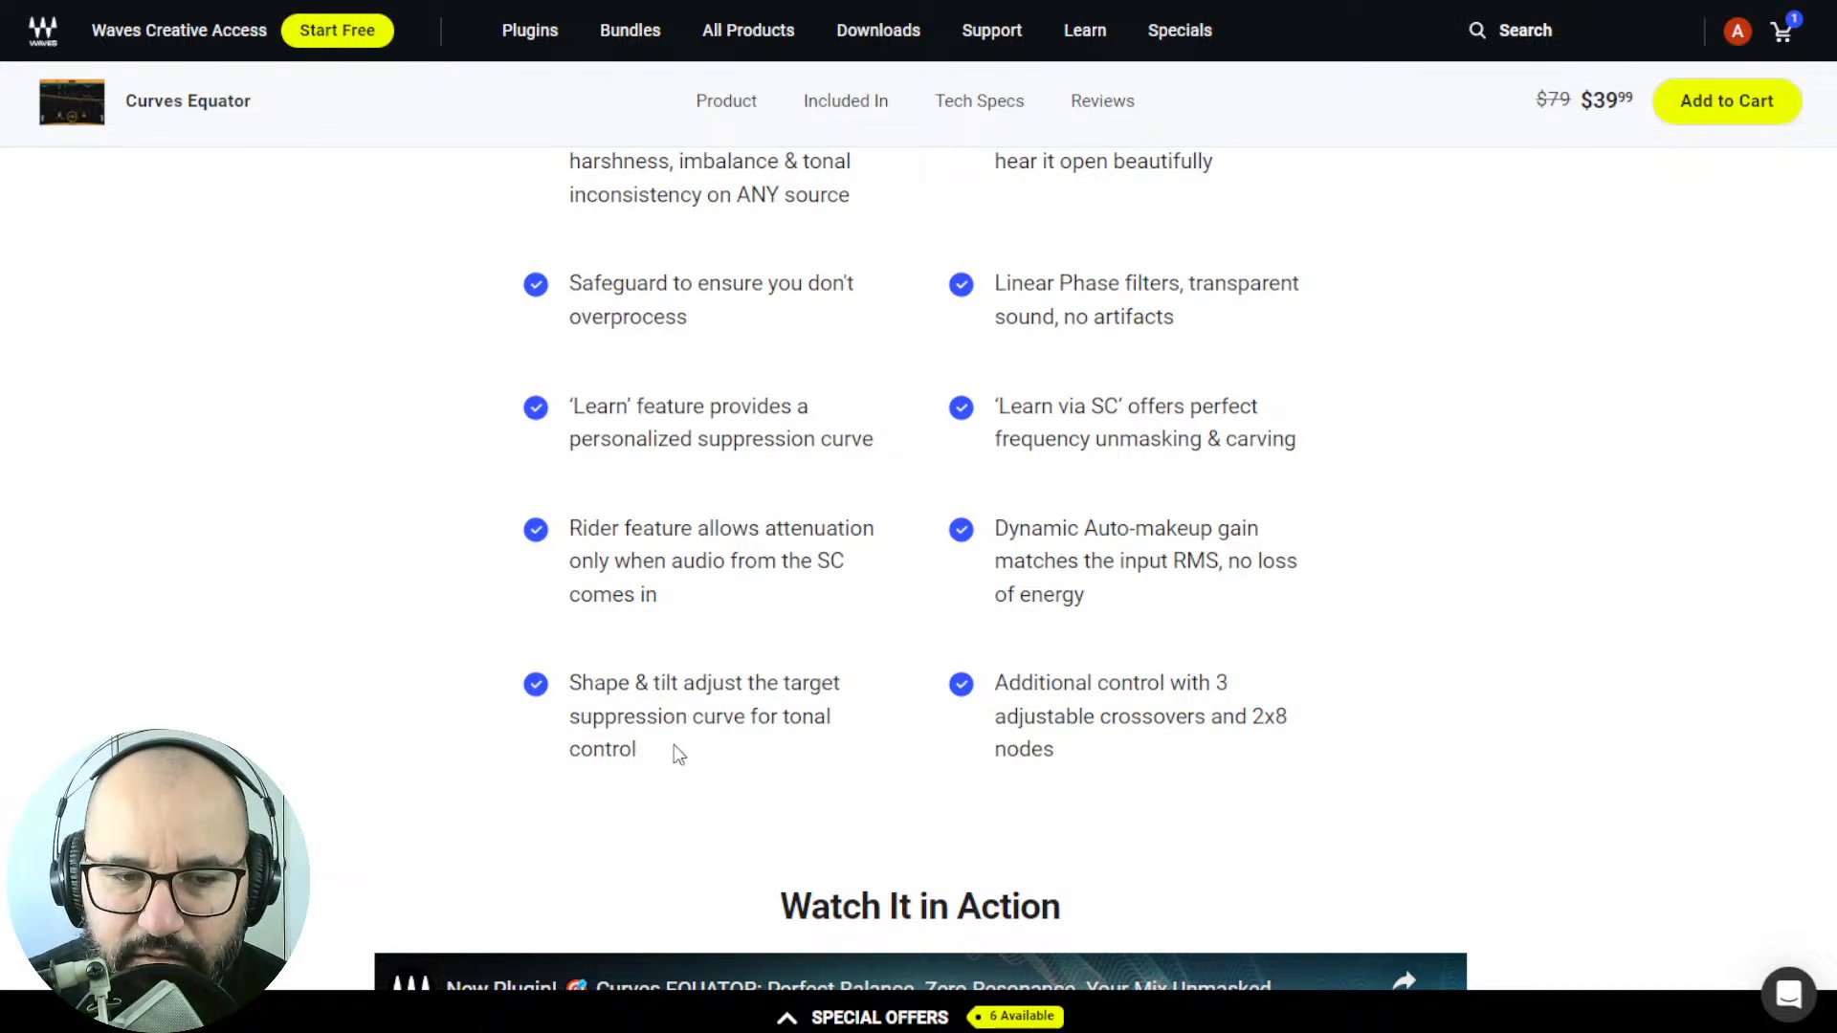
scroll(1110, 429, up, 3)
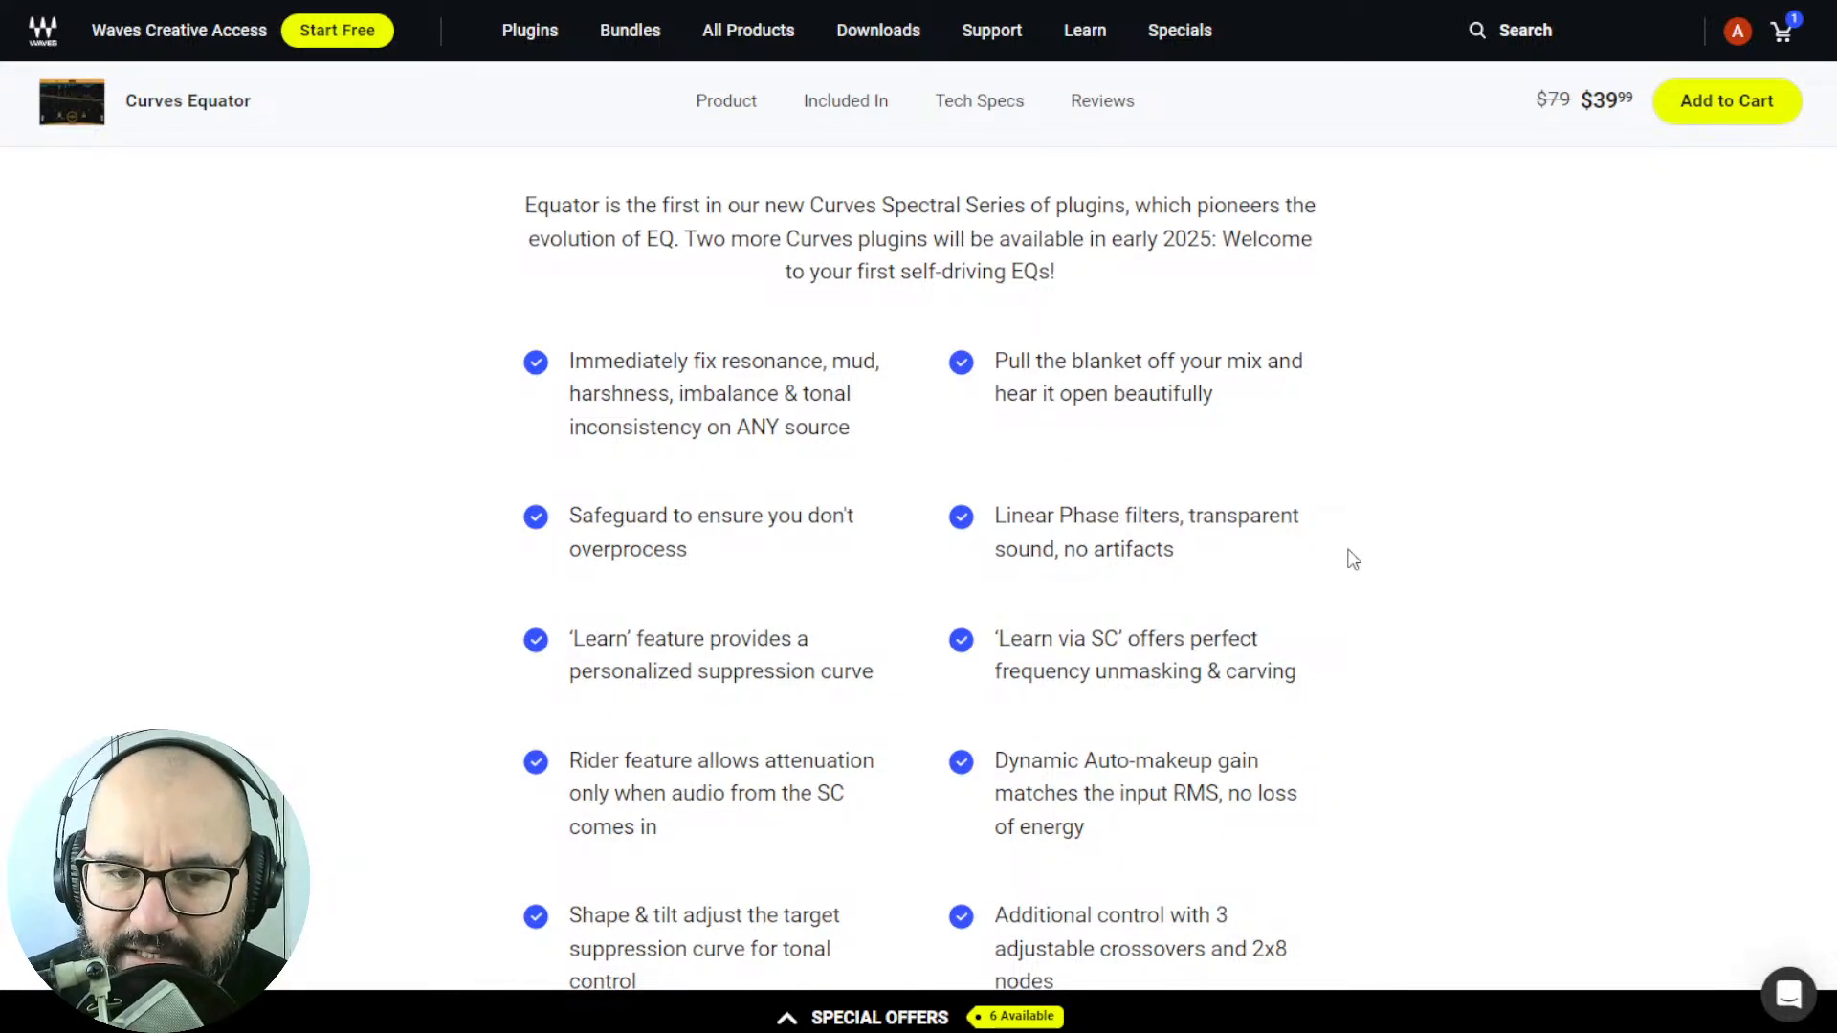
scroll(1358, 558, down, 3)
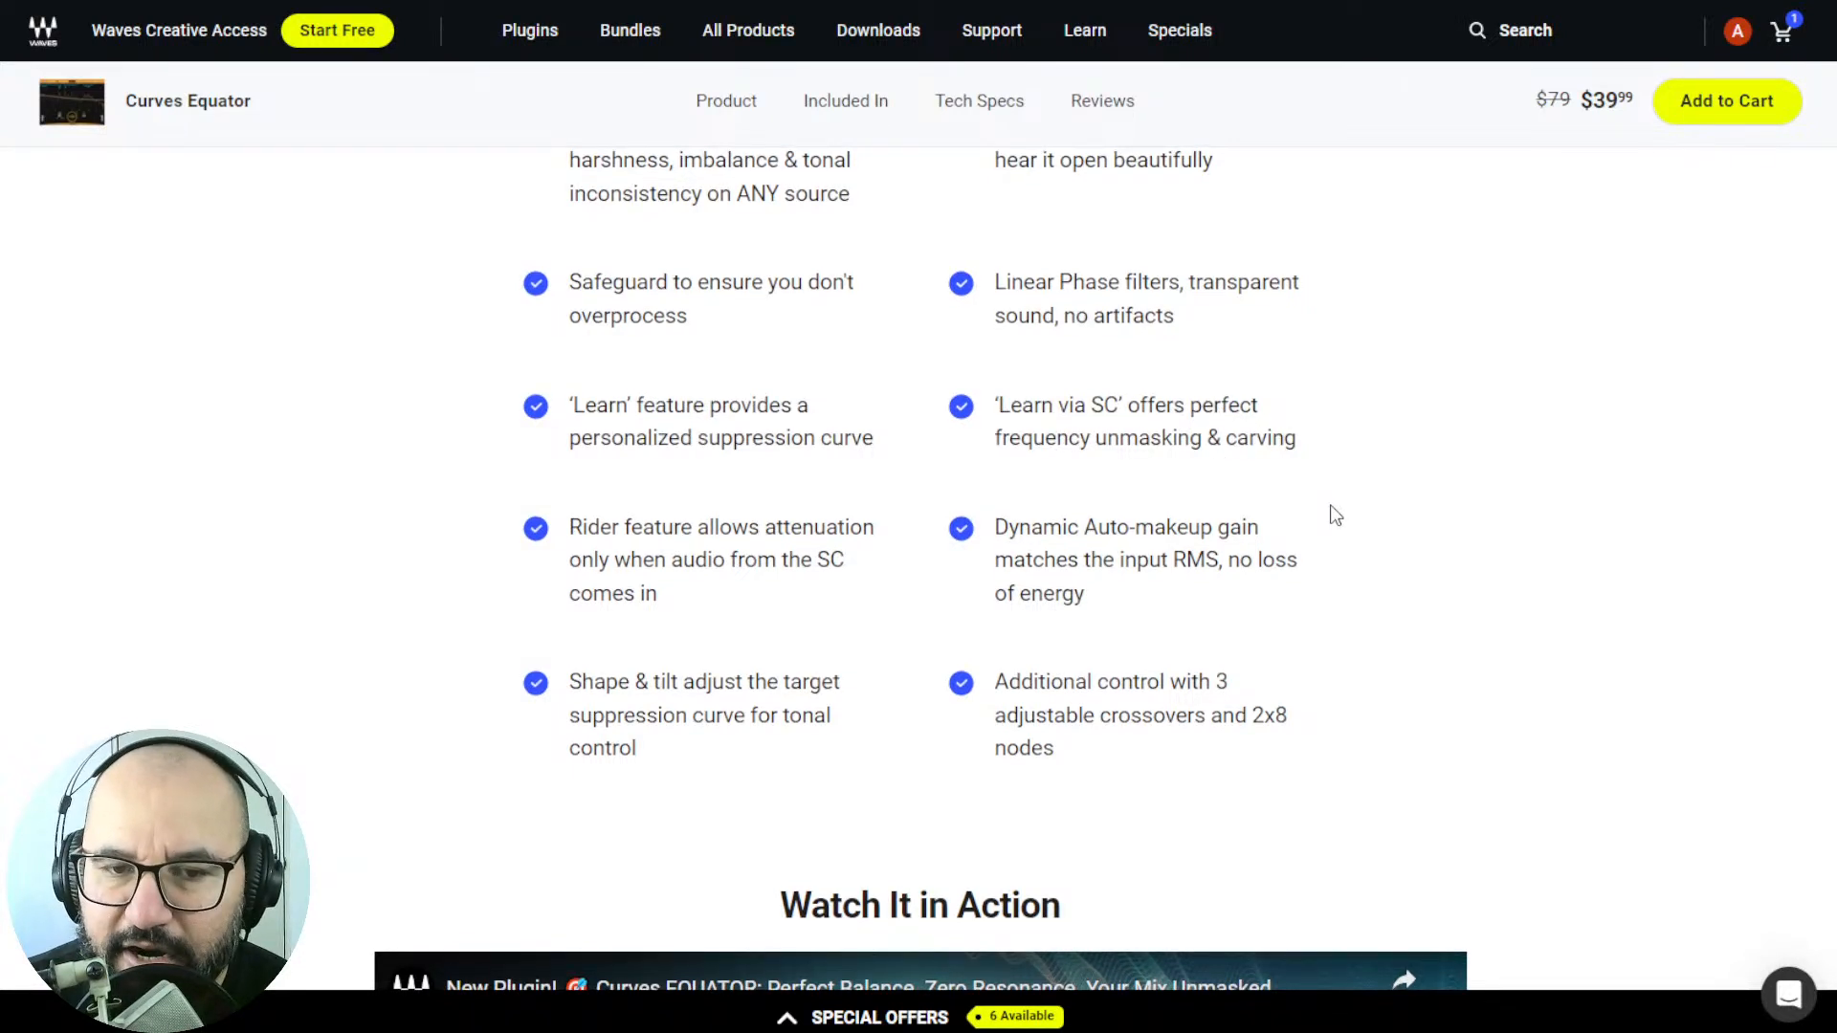
scroll(1329, 498, down, 1)
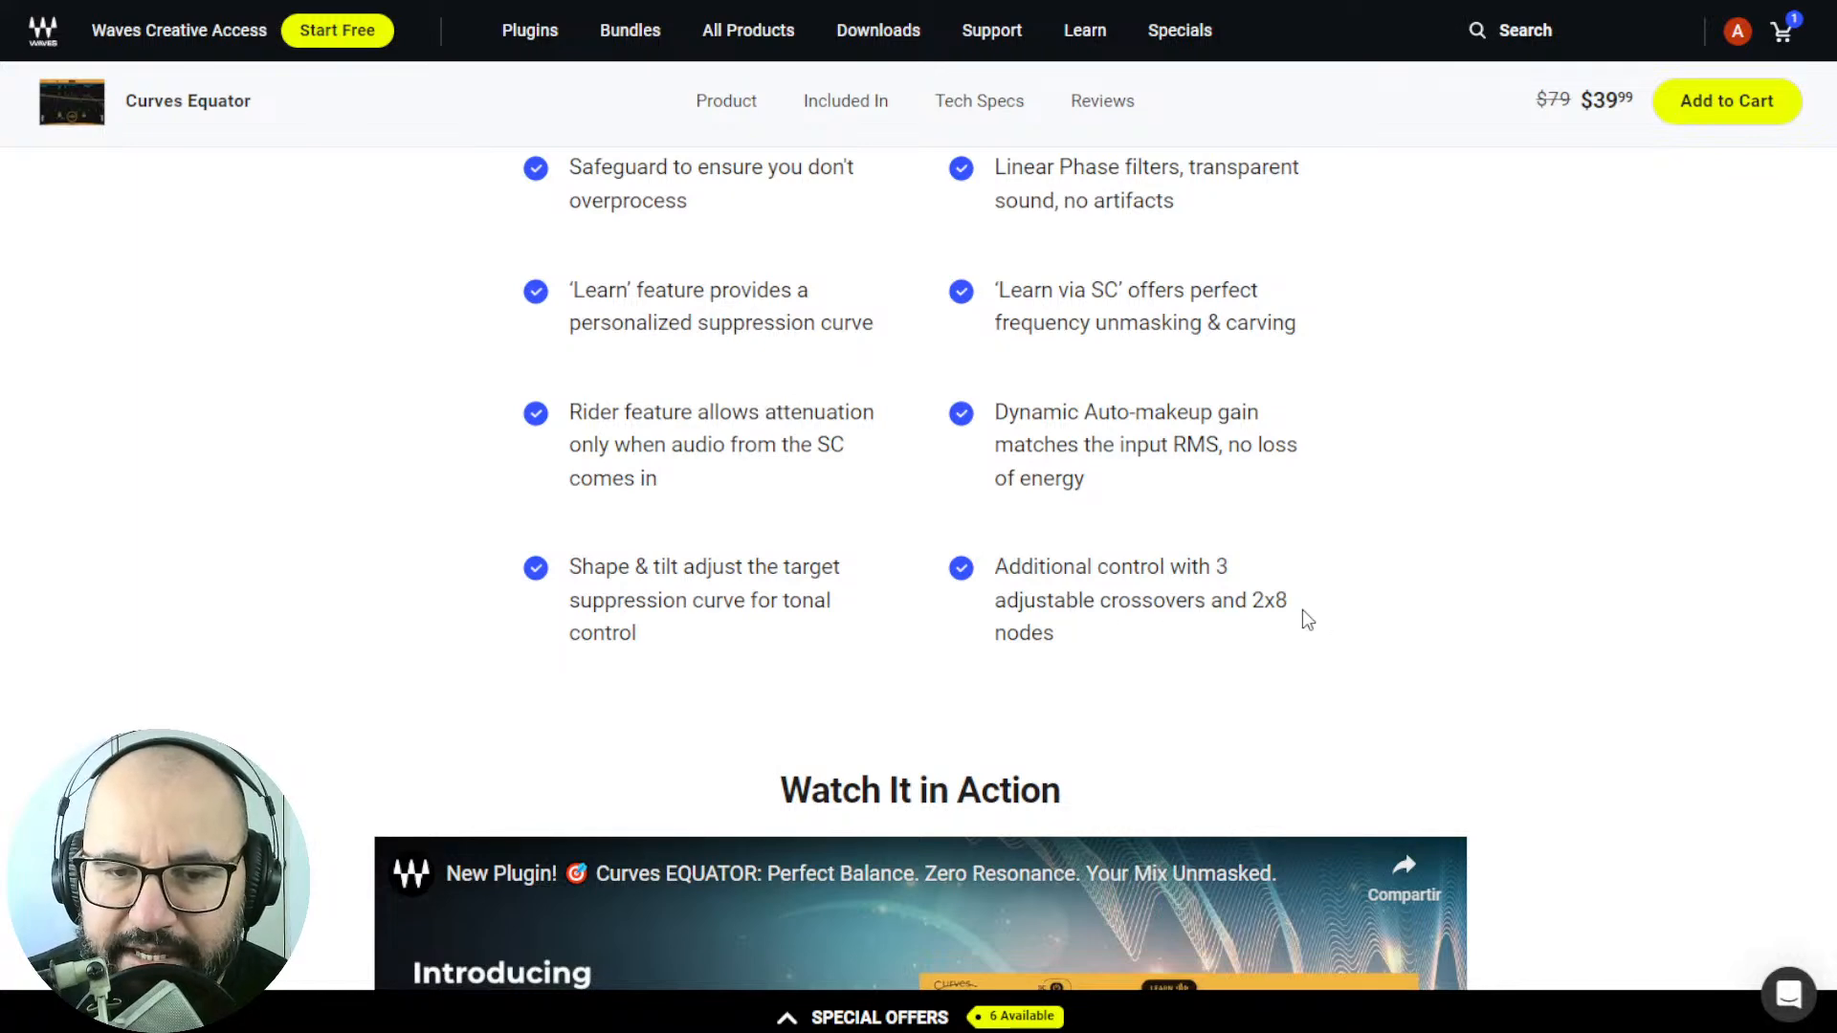
scroll(1662, 628, down, 2)
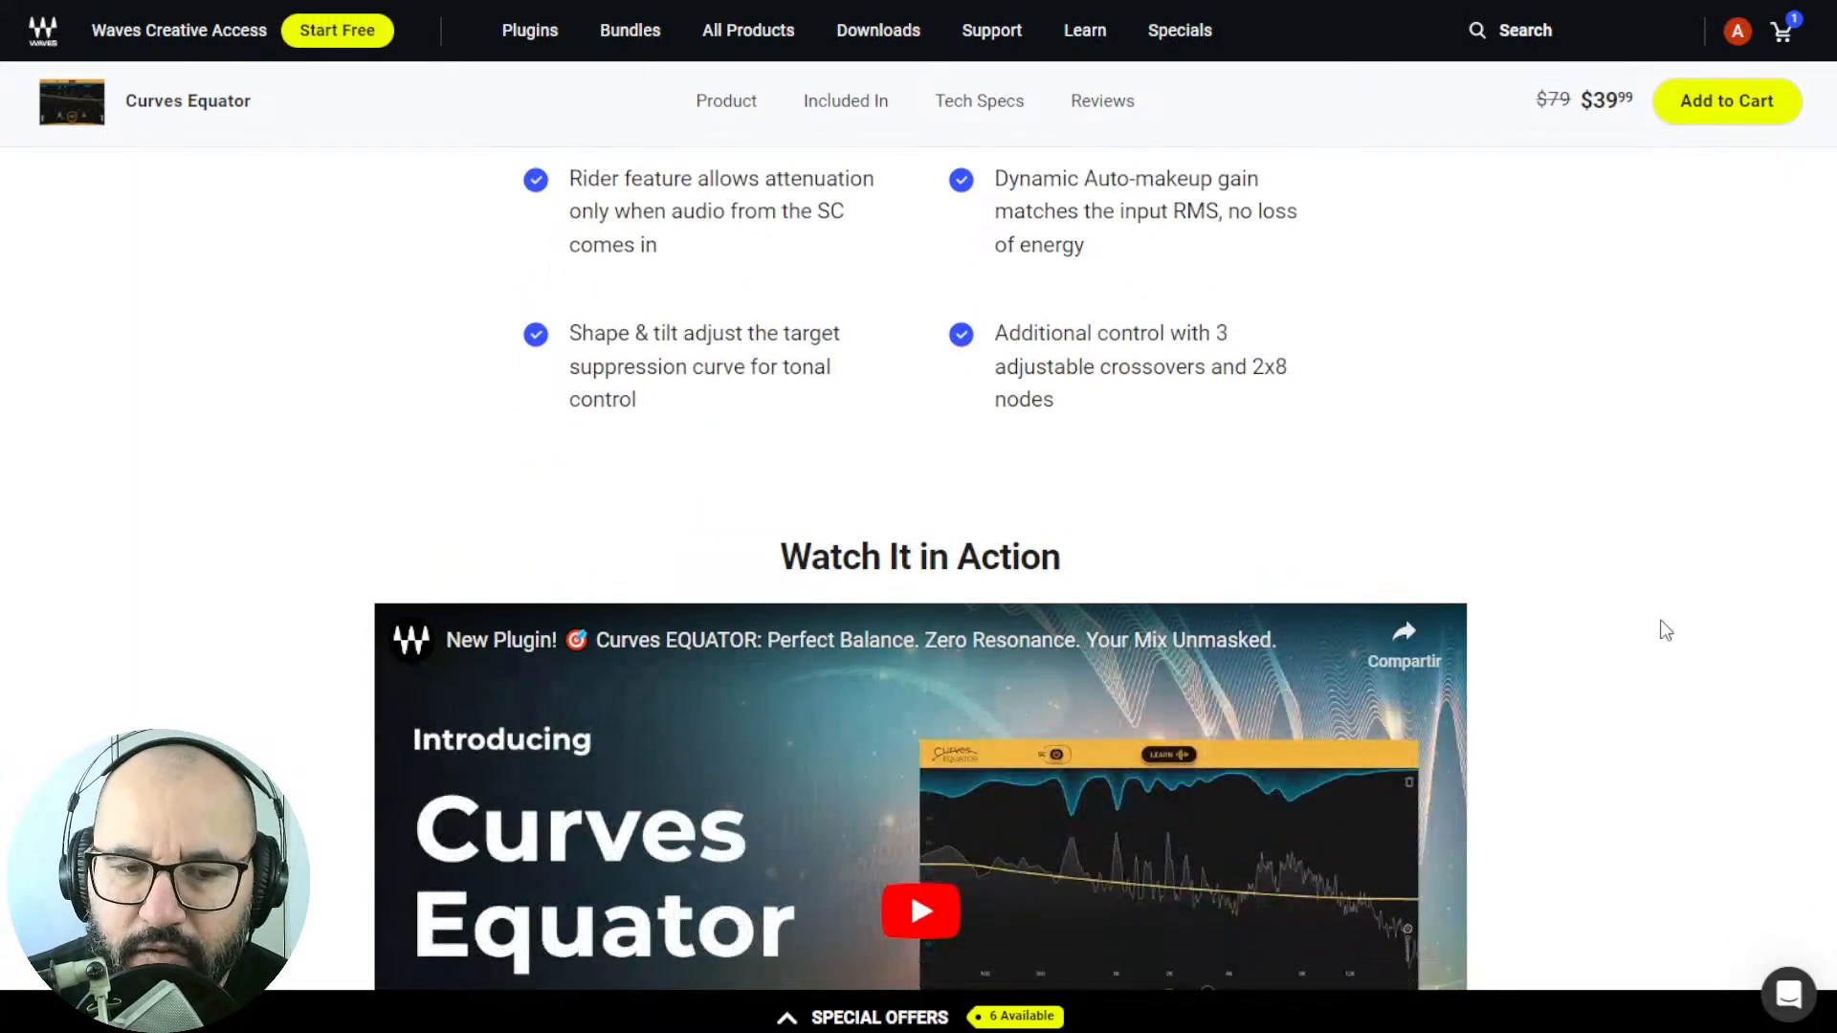
Look past the video and testimonials and read the "Fix the Bad Stuff" and "Safeguard the Good Stuff" sections.
scroll(1666, 630, down, 10)
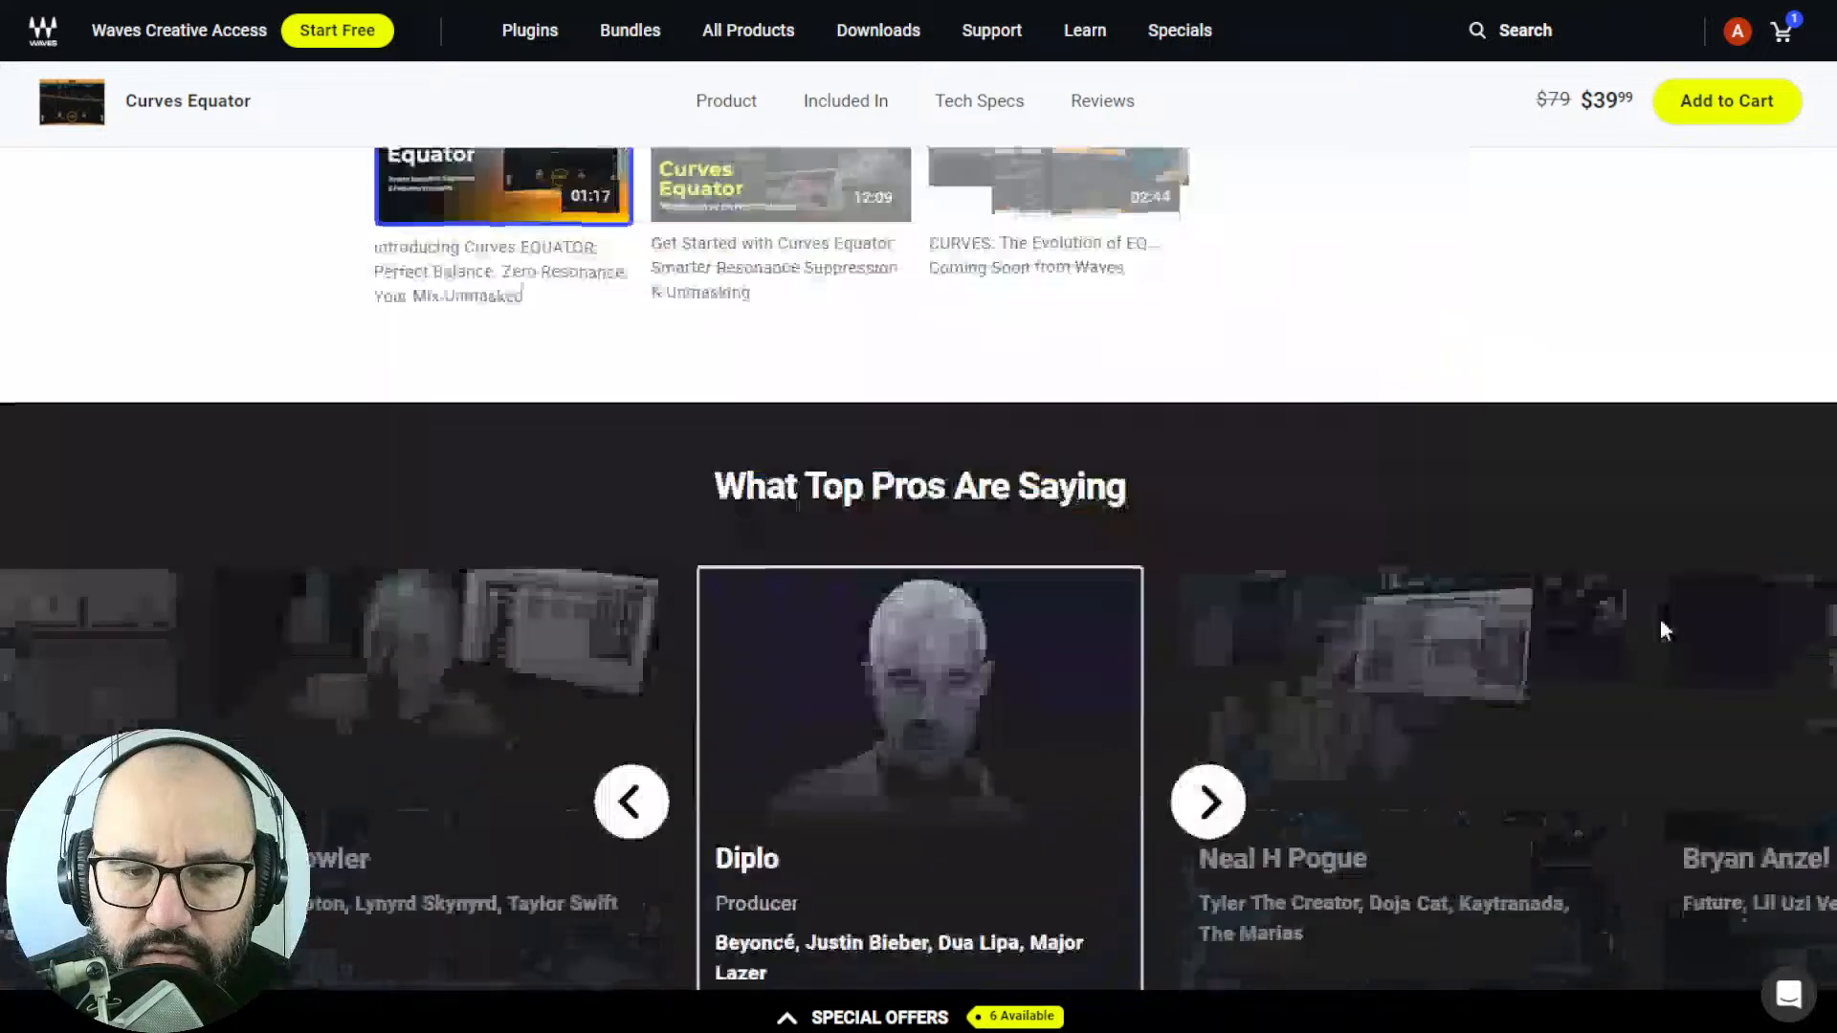
scroll(1661, 620, down, 12)
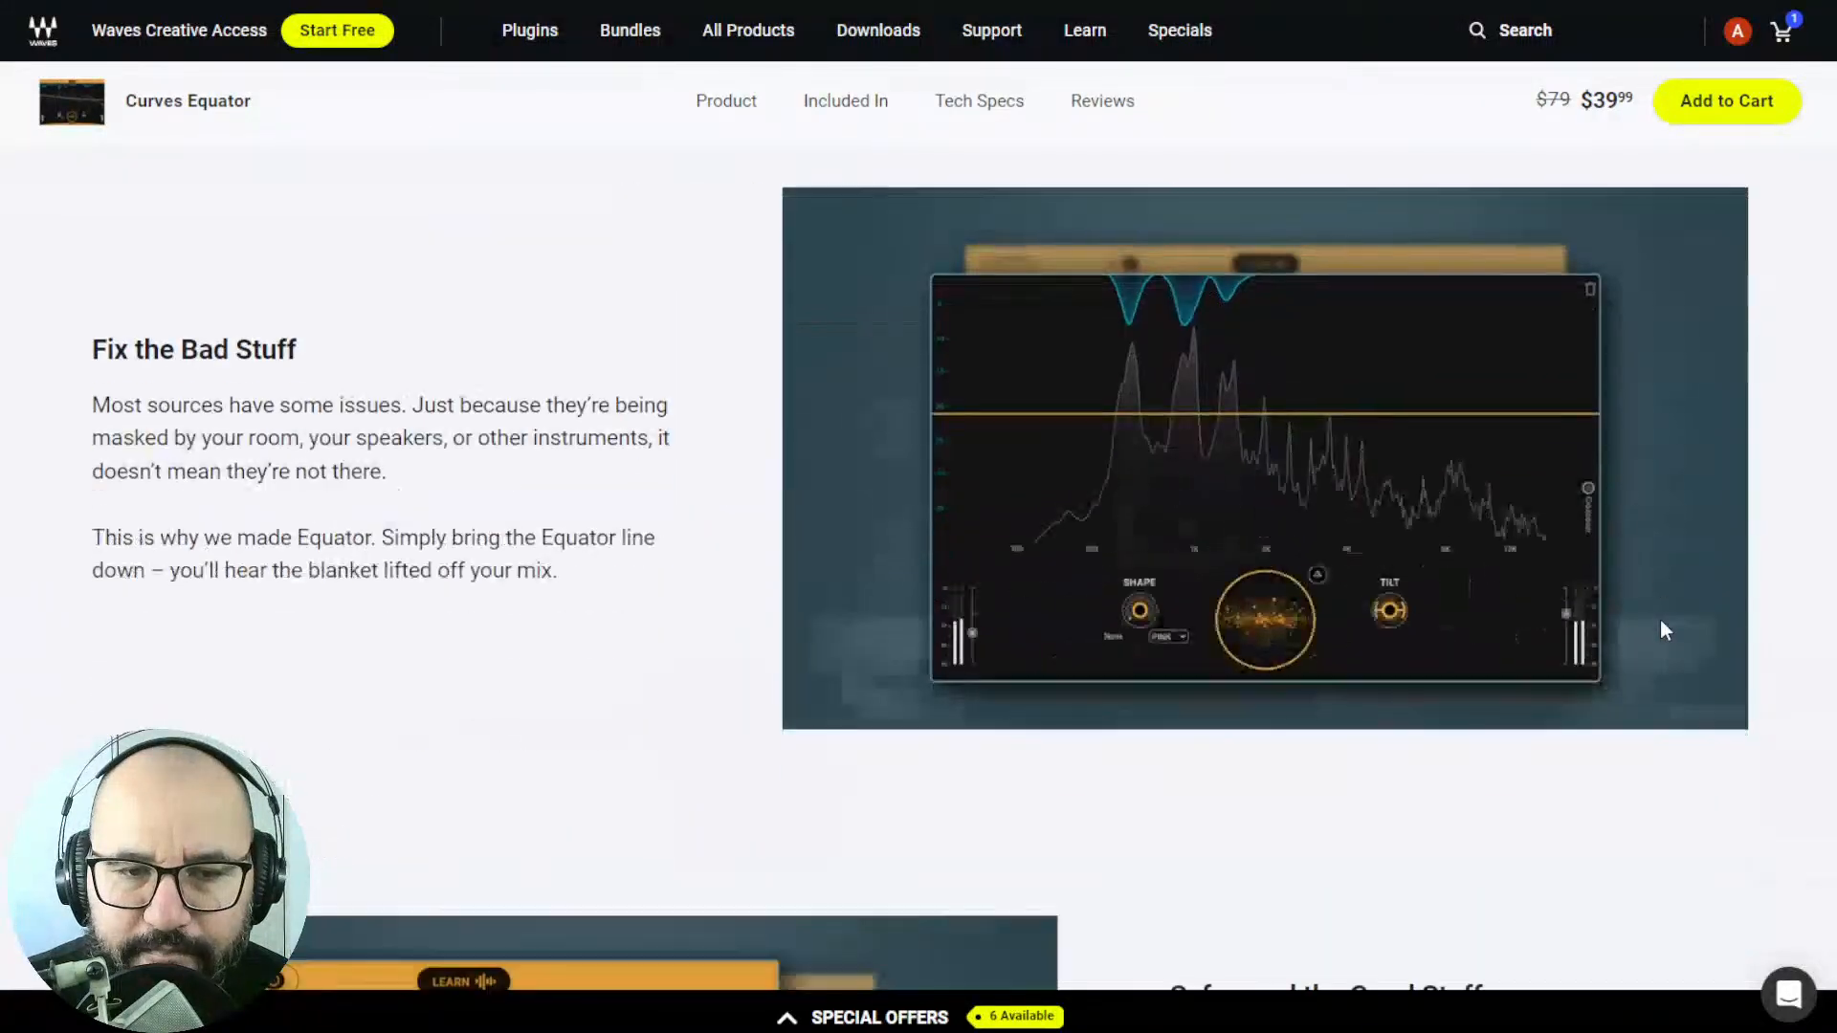
scroll(1661, 618, up, 2)
scroll(617, 566, down, 2)
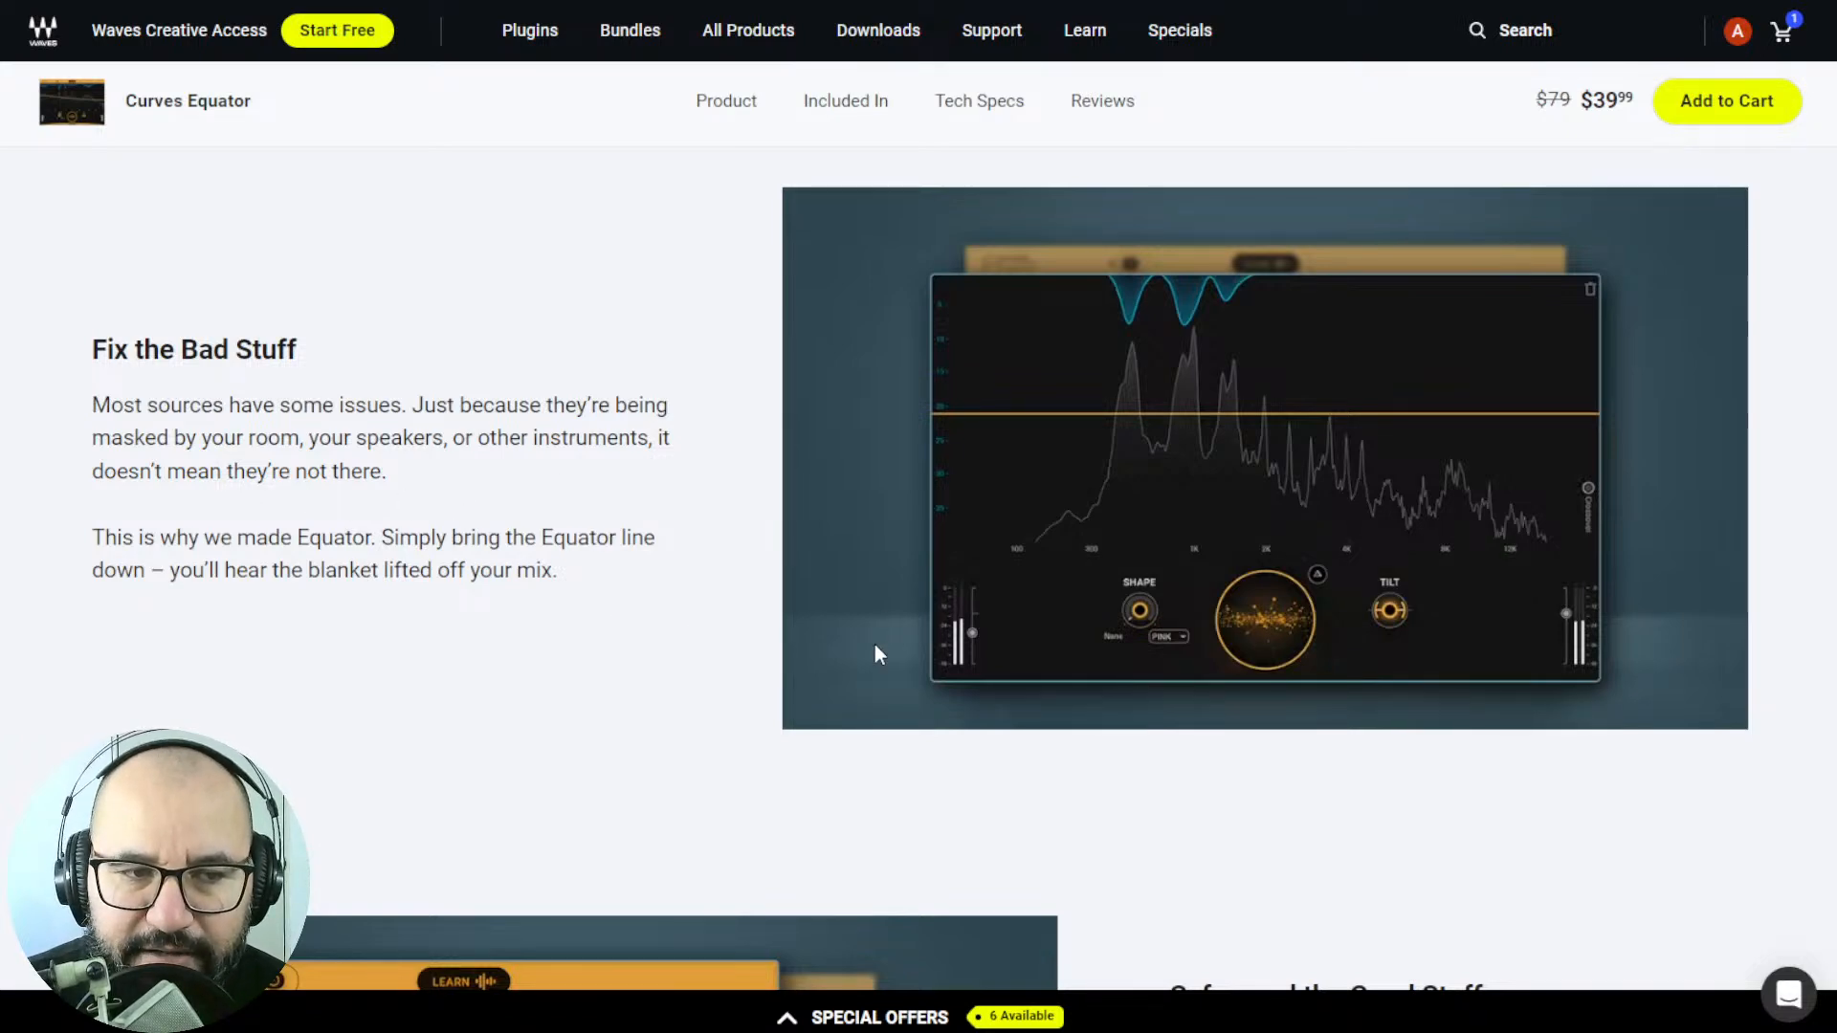
scroll(875, 645, down, 2)
scroll(1381, 615, down, 1)
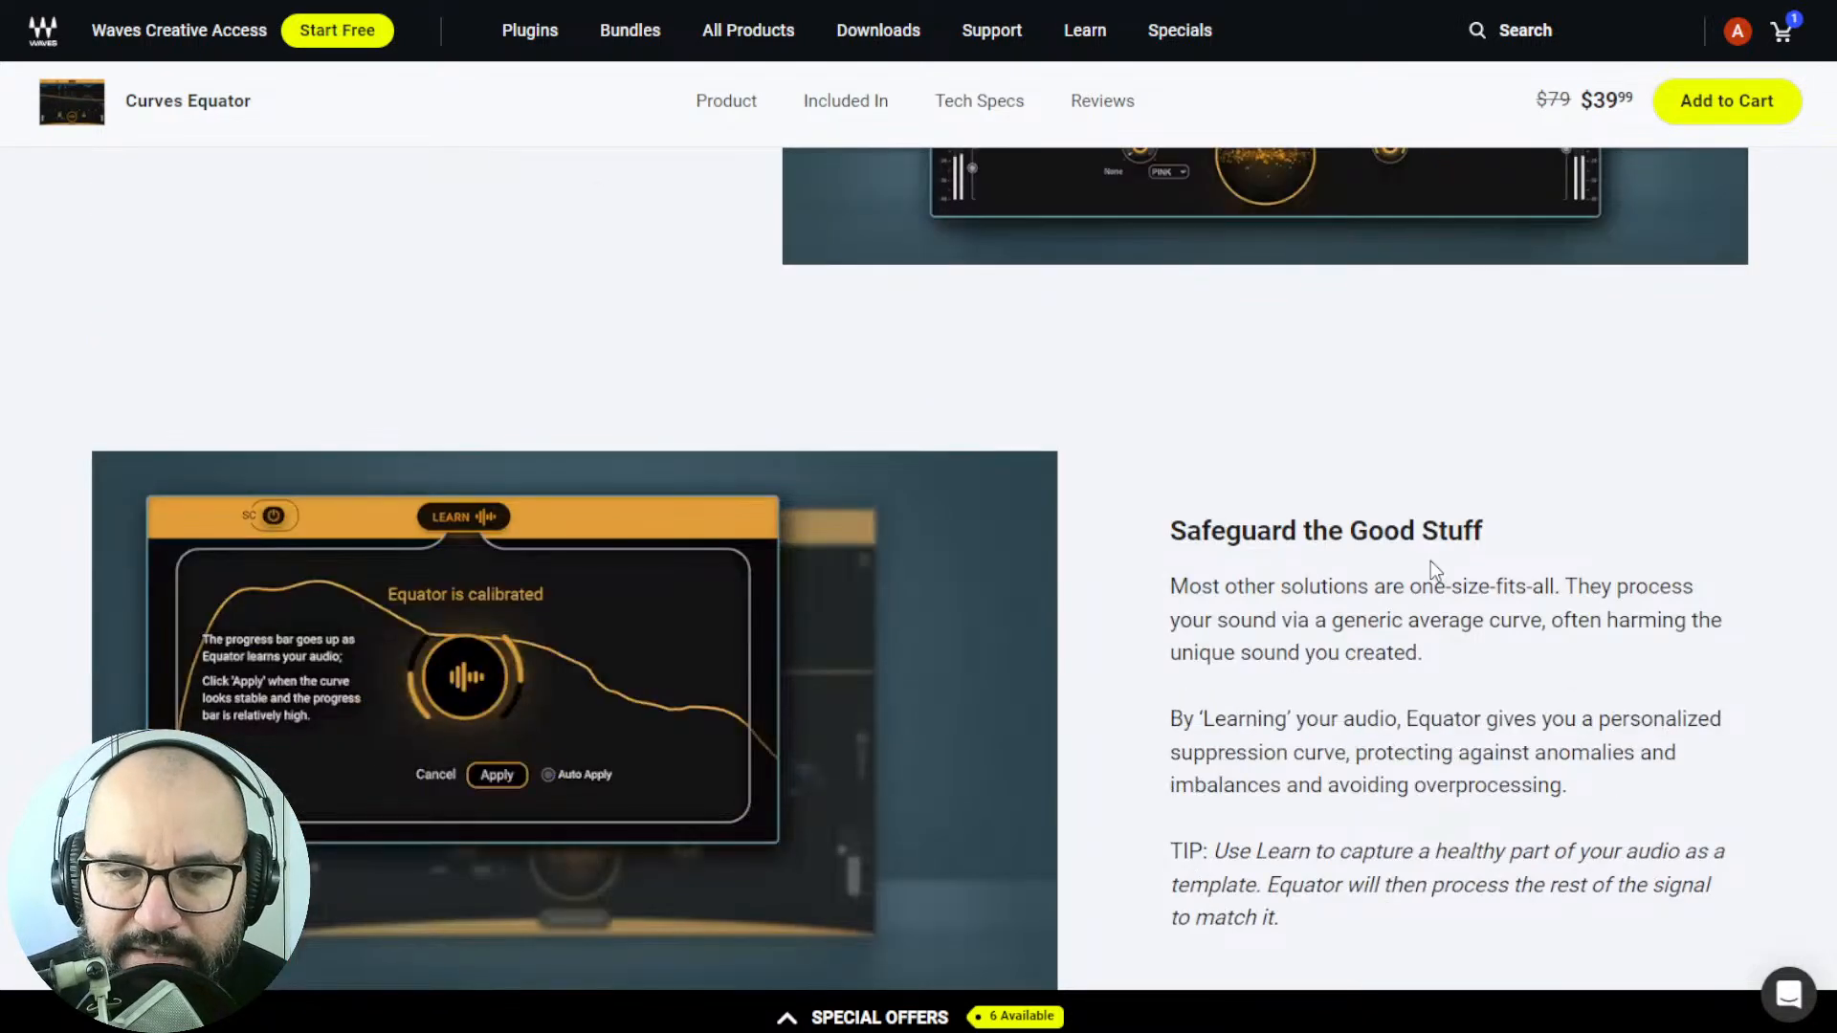
scroll(1432, 561, down, 2)
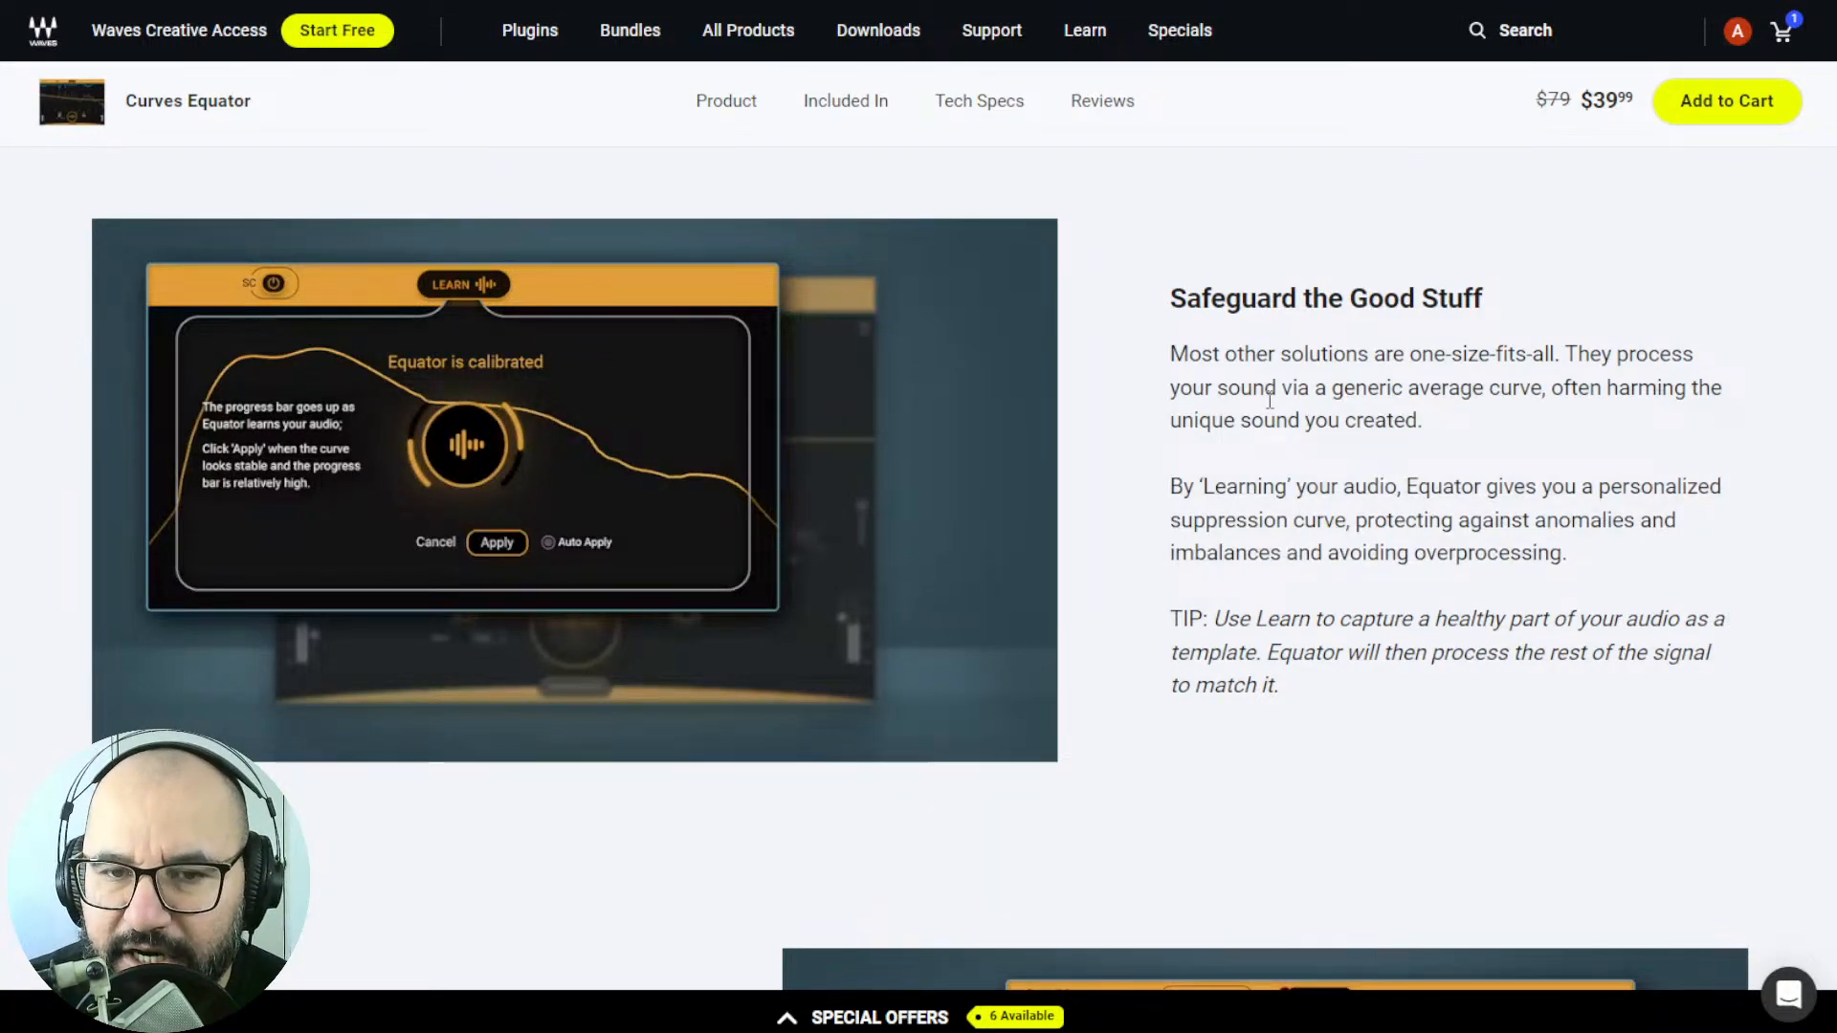
Read the remaining feature sections on sidechain learning, Shape and Tilt, Auto Makeup Gain and Advanced Control.
scroll(1145, 479, down, 8)
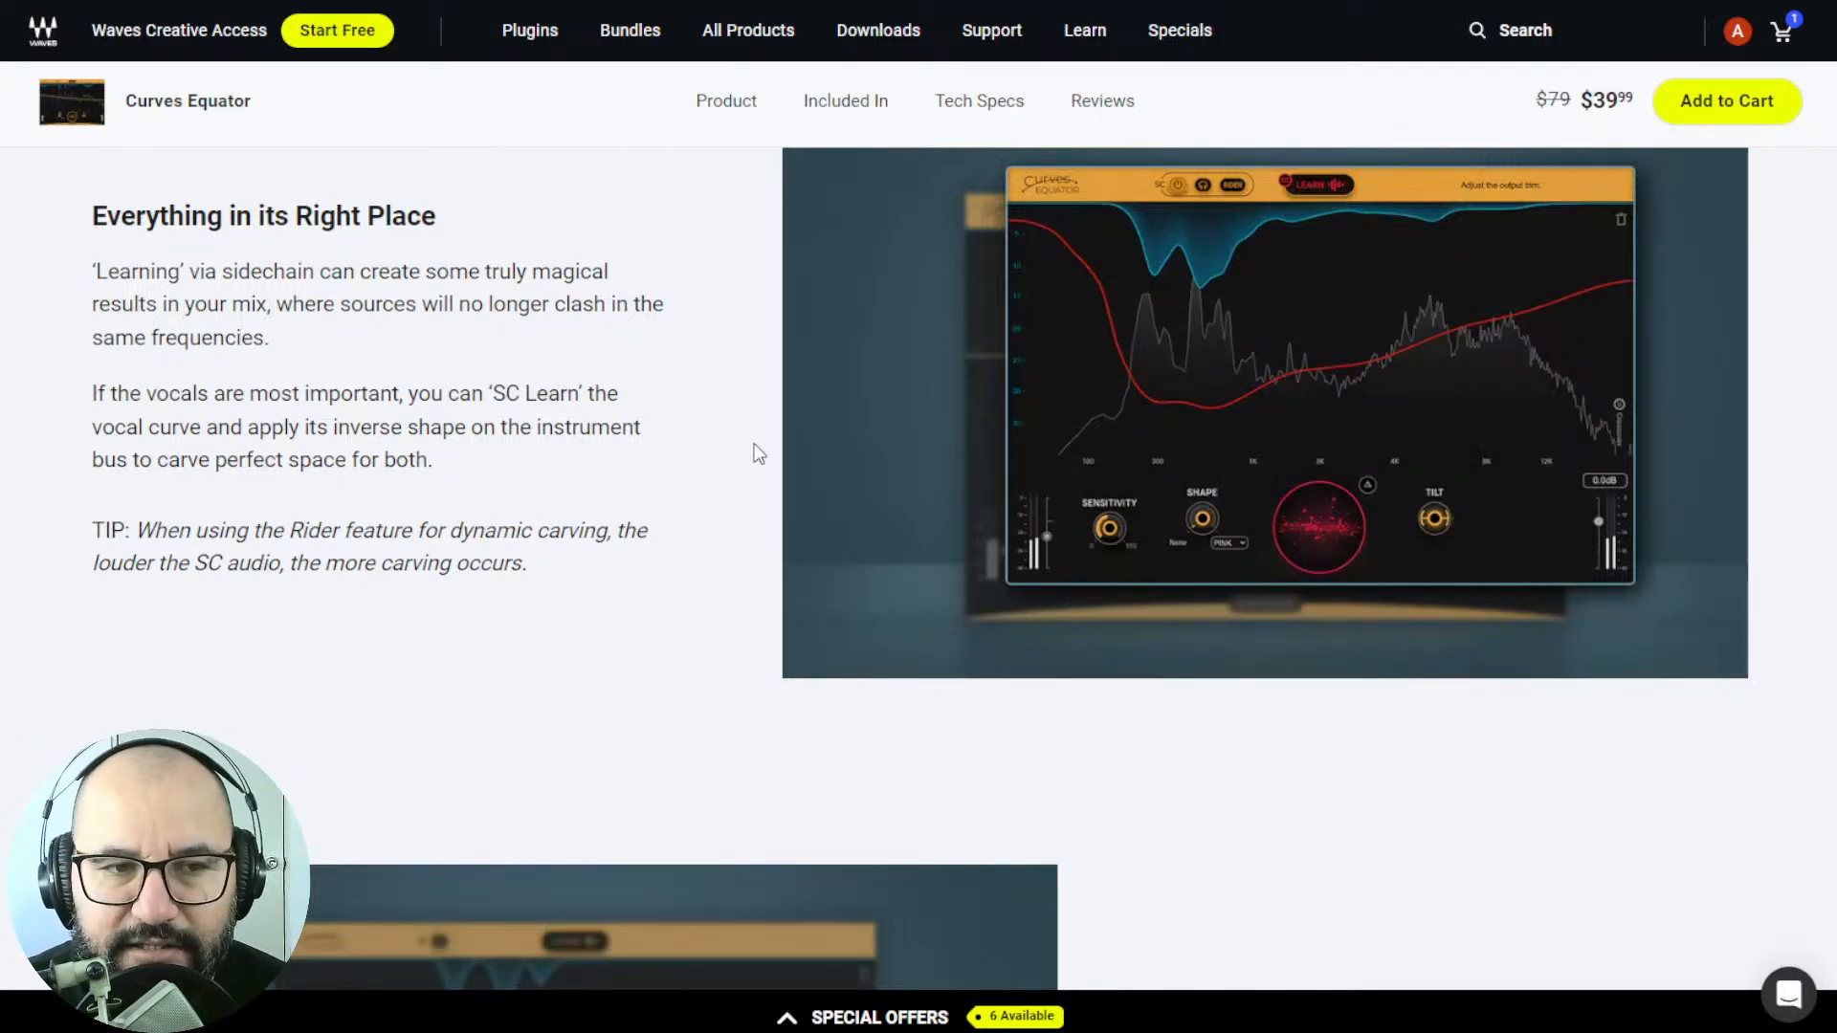
scroll(1399, 681, down, 2)
scroll(1432, 664, down, 4)
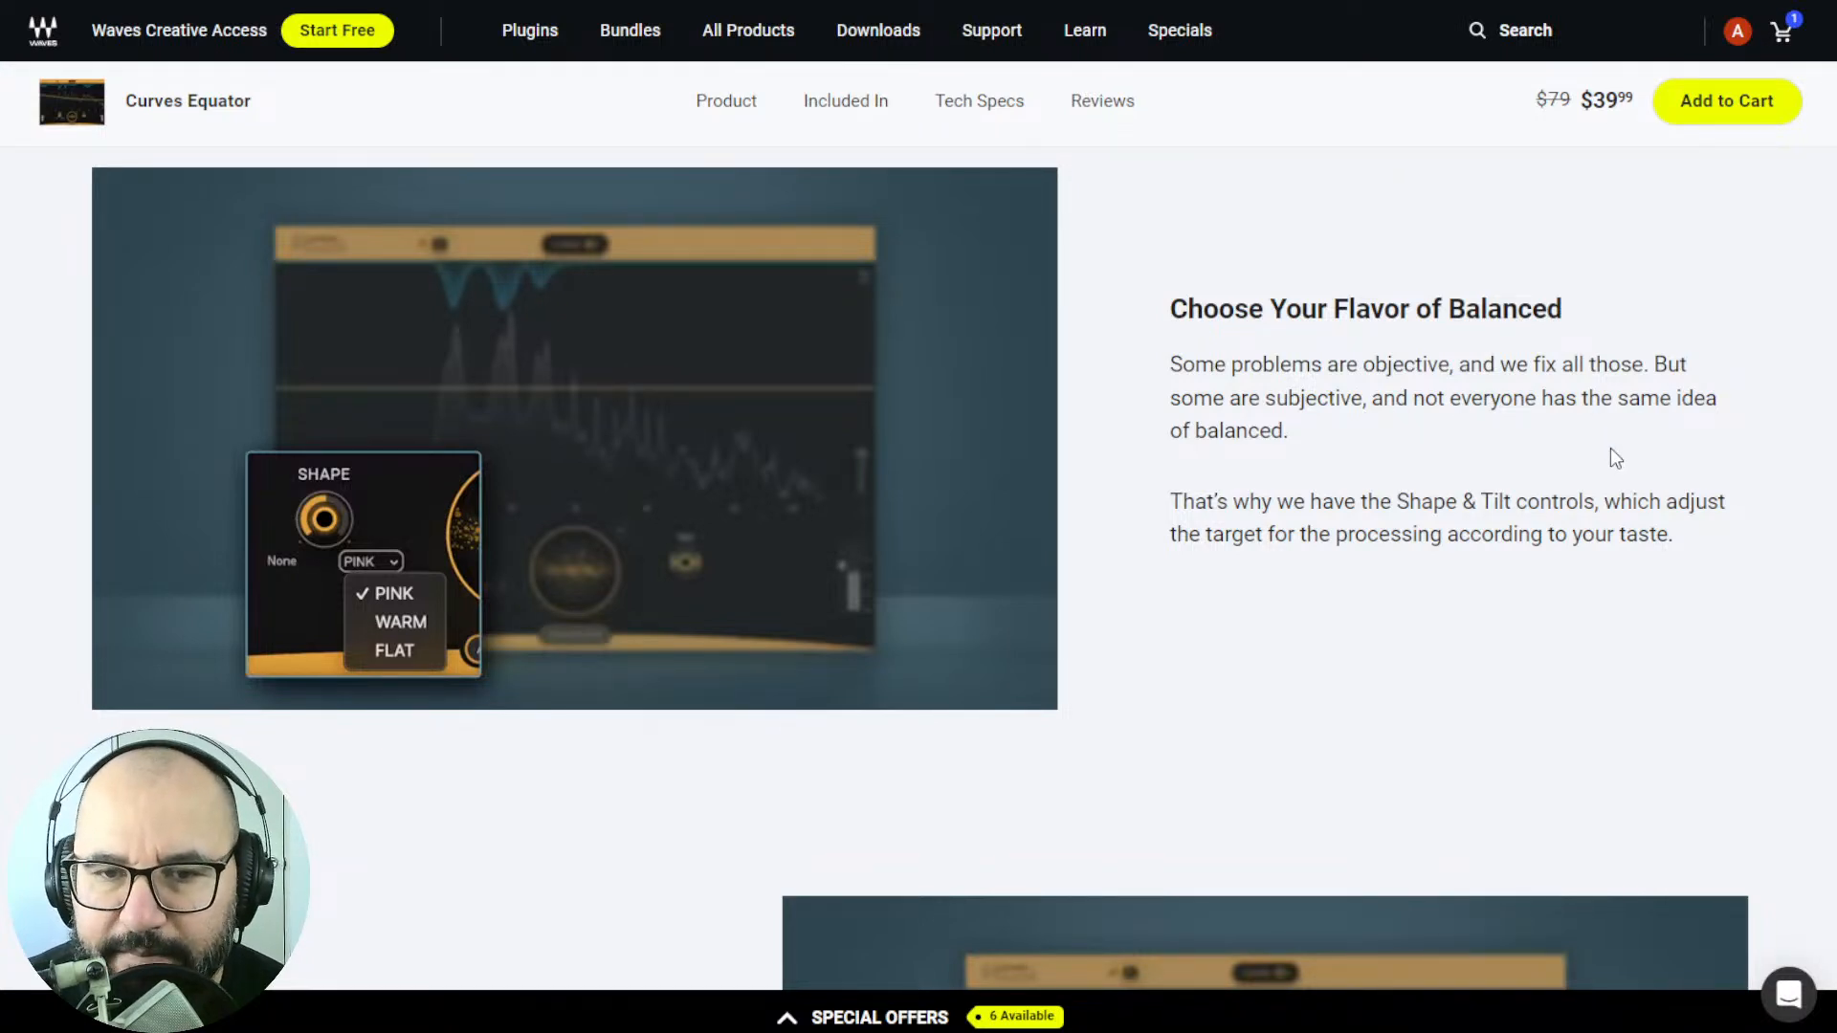
scroll(508, 818, down, 7)
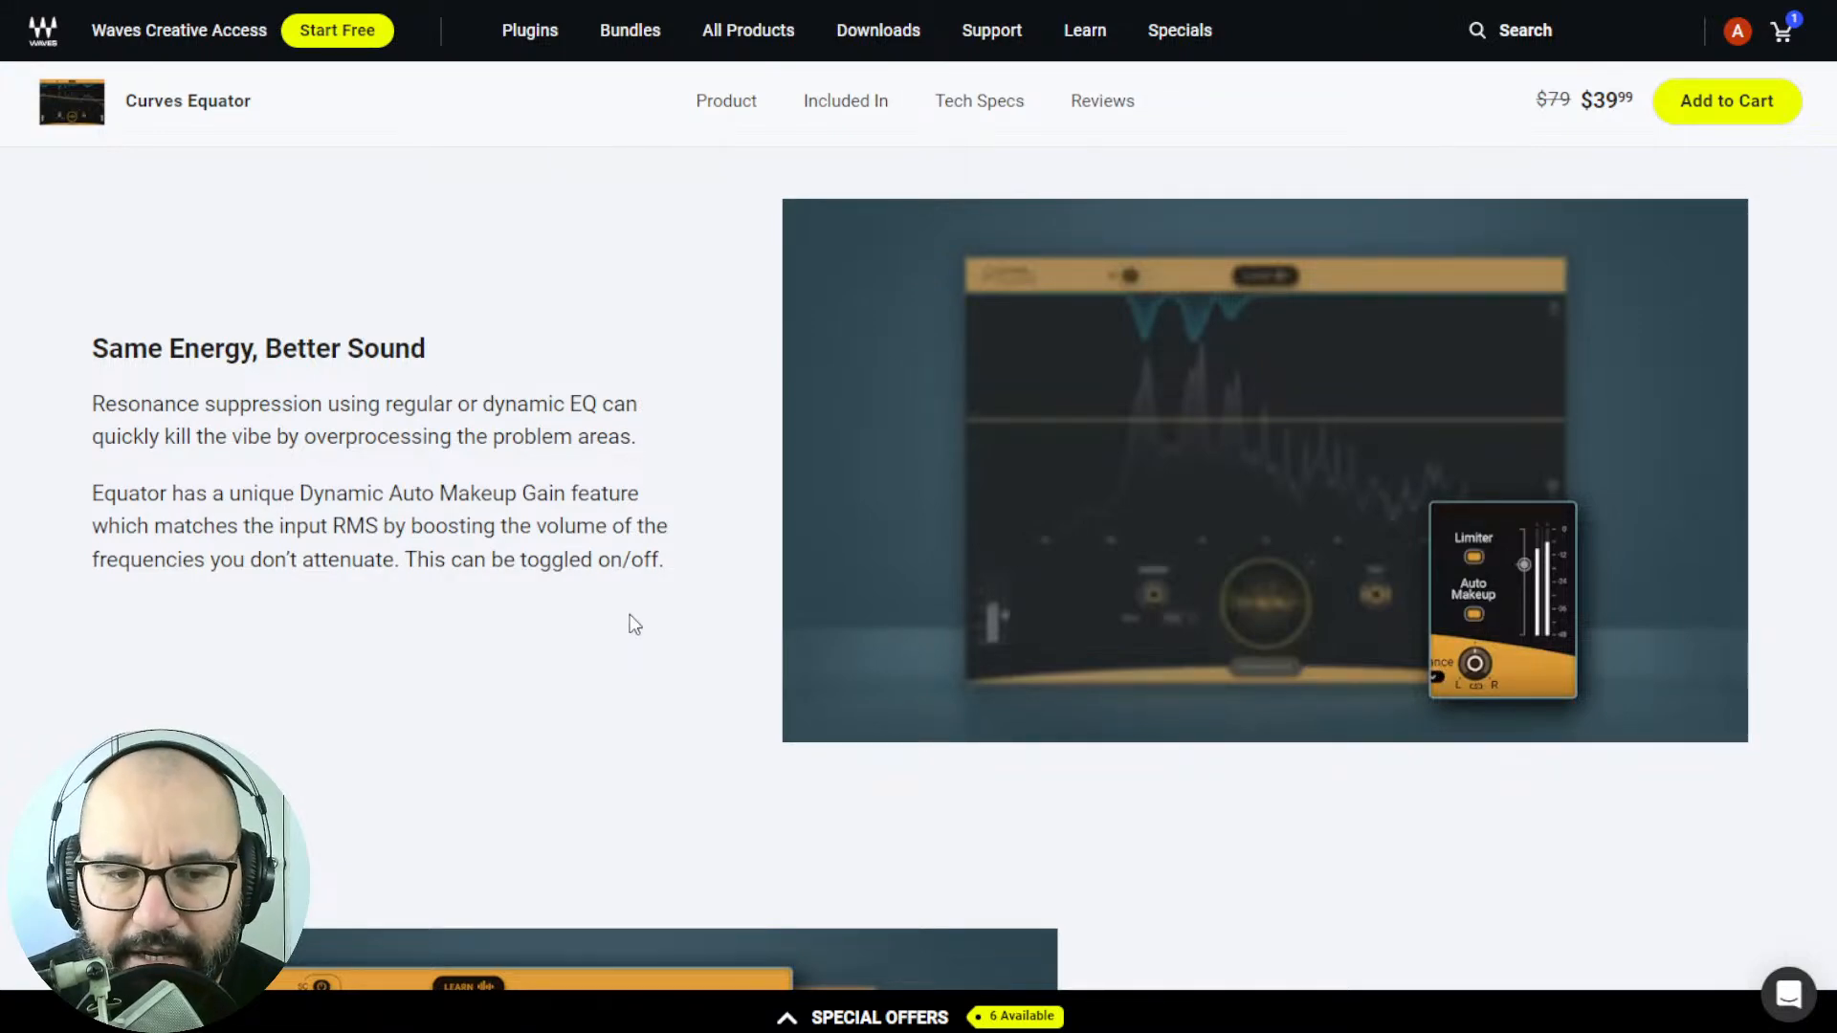
scroll(629, 621, down, 7)
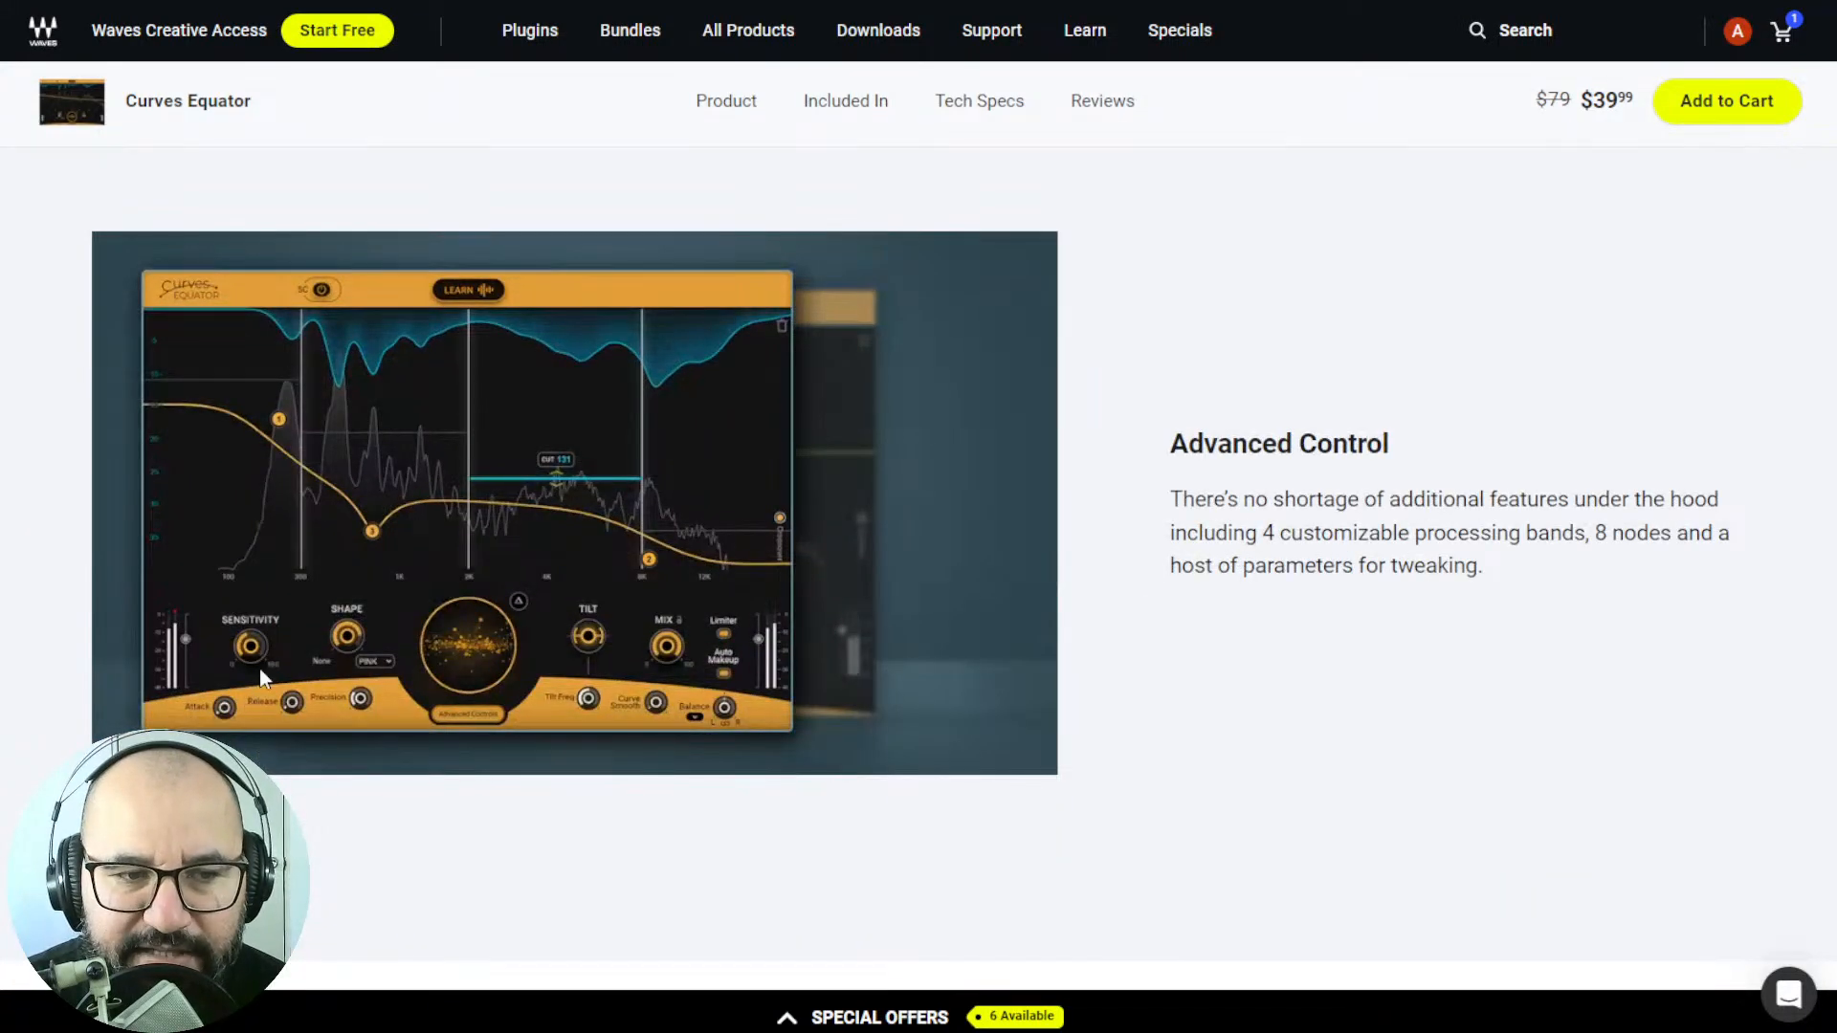
scroll(1378, 610, down, 1)
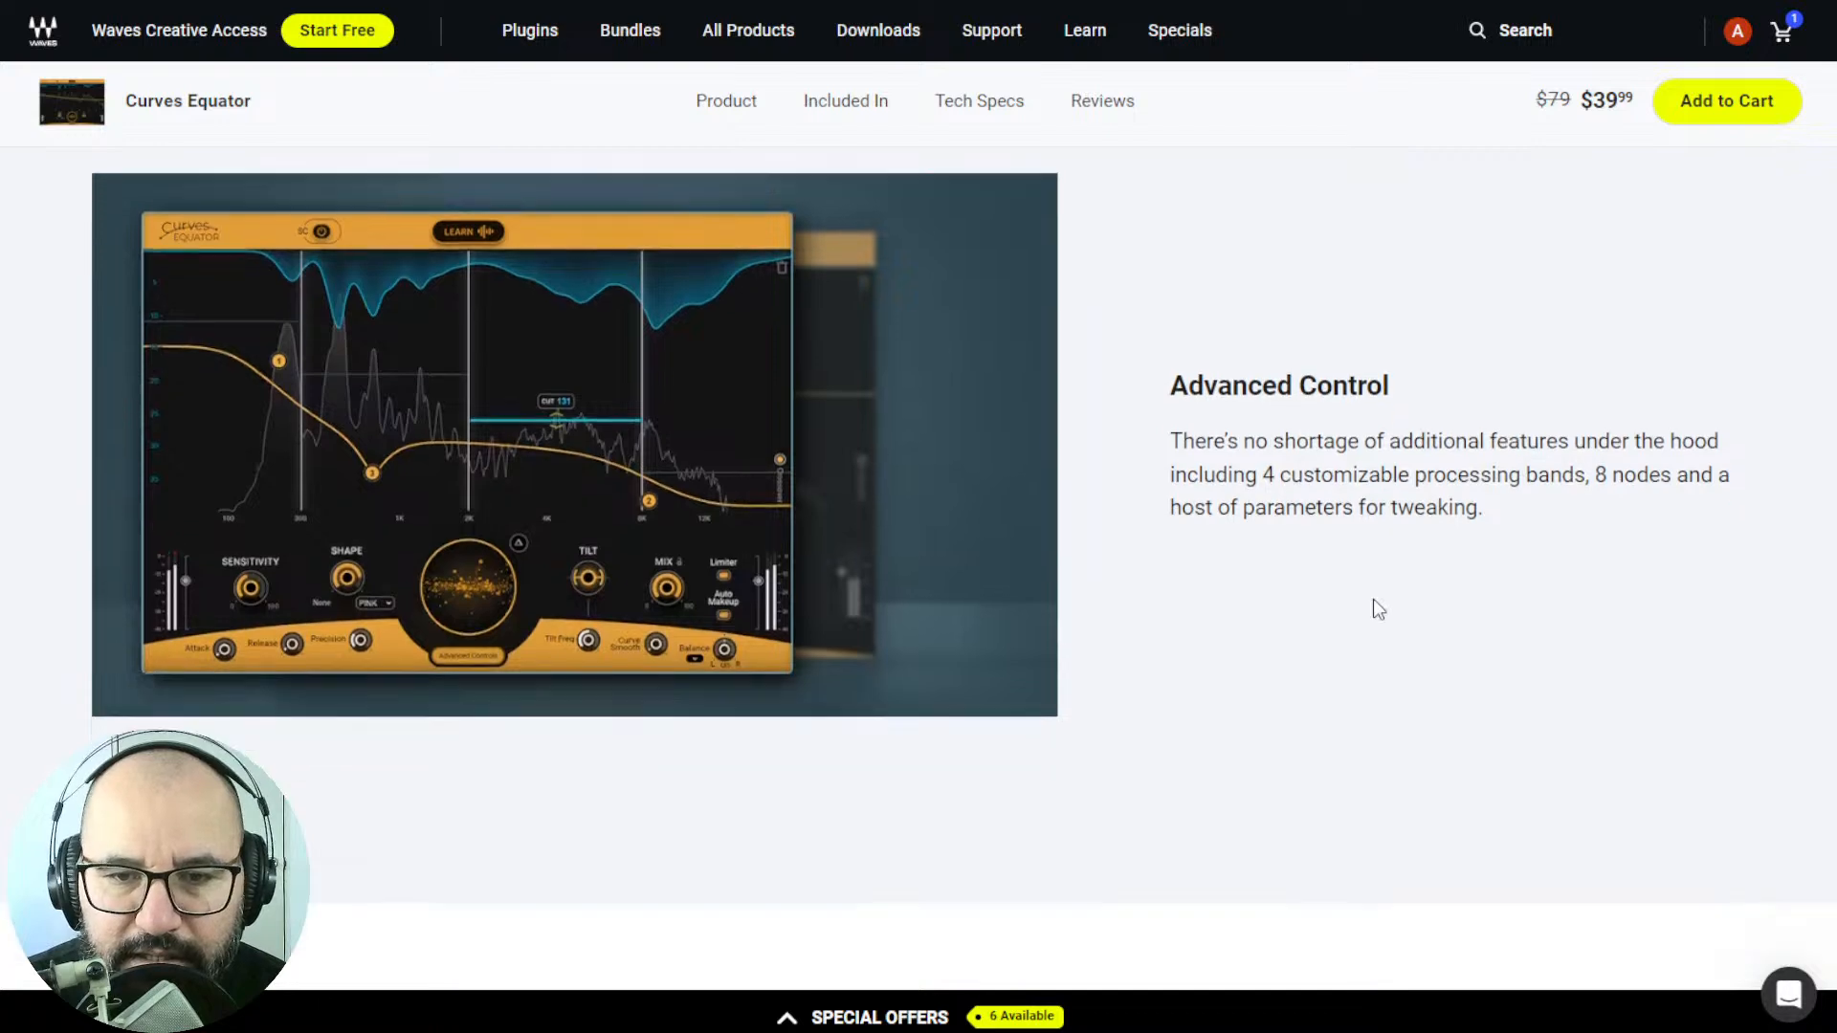
scroll(1260, 538, down, 3)
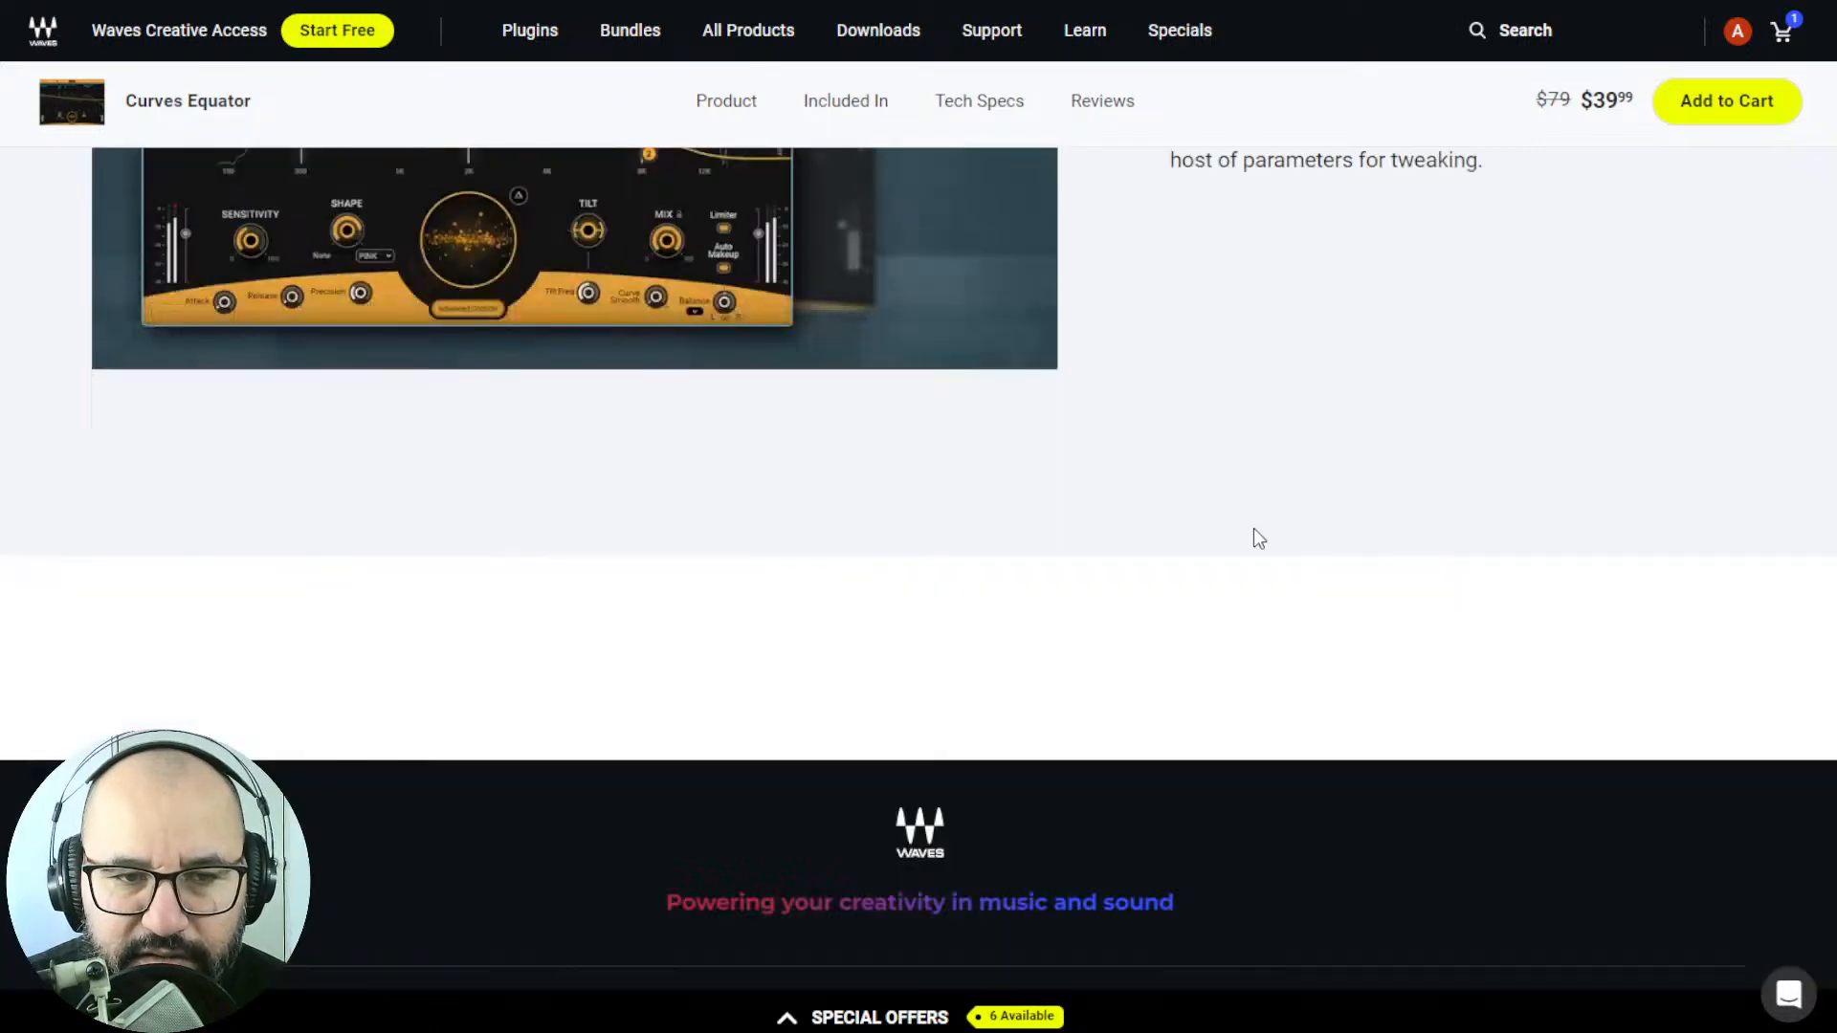
scroll(1254, 529, down, 1)
scroll(1226, 474, up, 6)
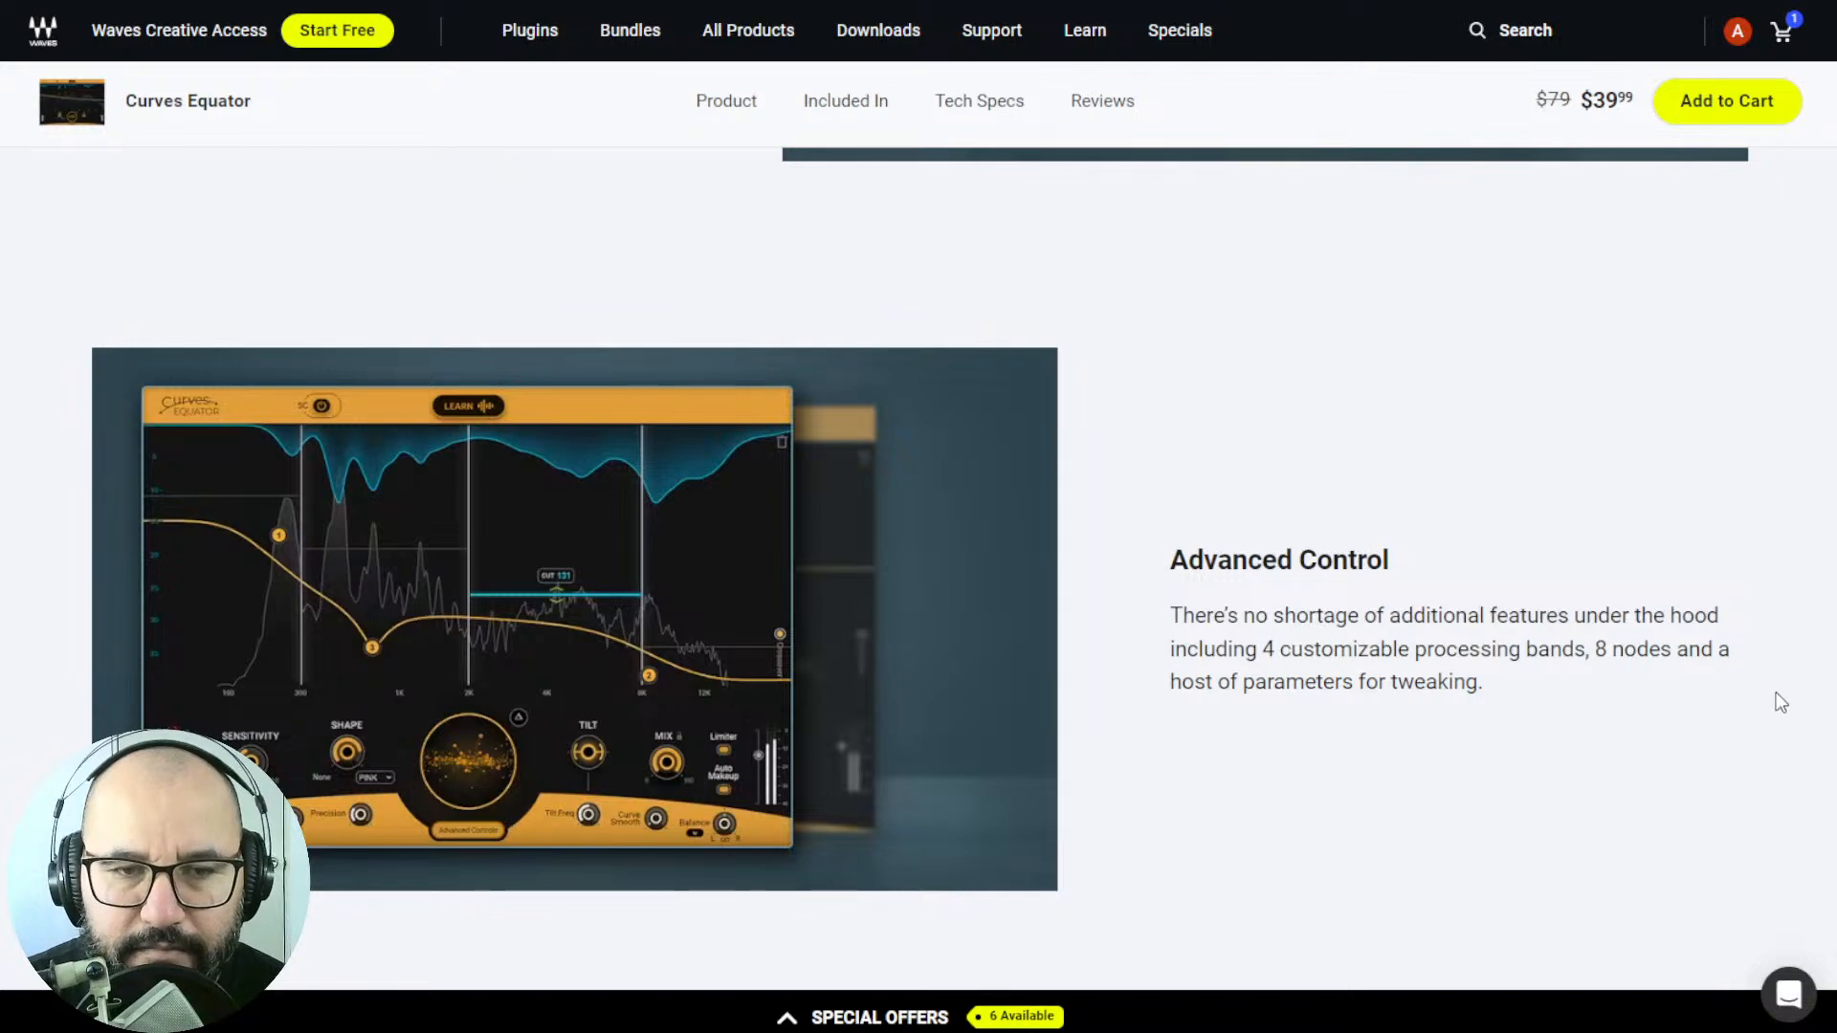
Switch to REAPER and collapse the advanced controls of the Curves Equator plugin on the 09_BassDI track.
key(ctrl+Tab)
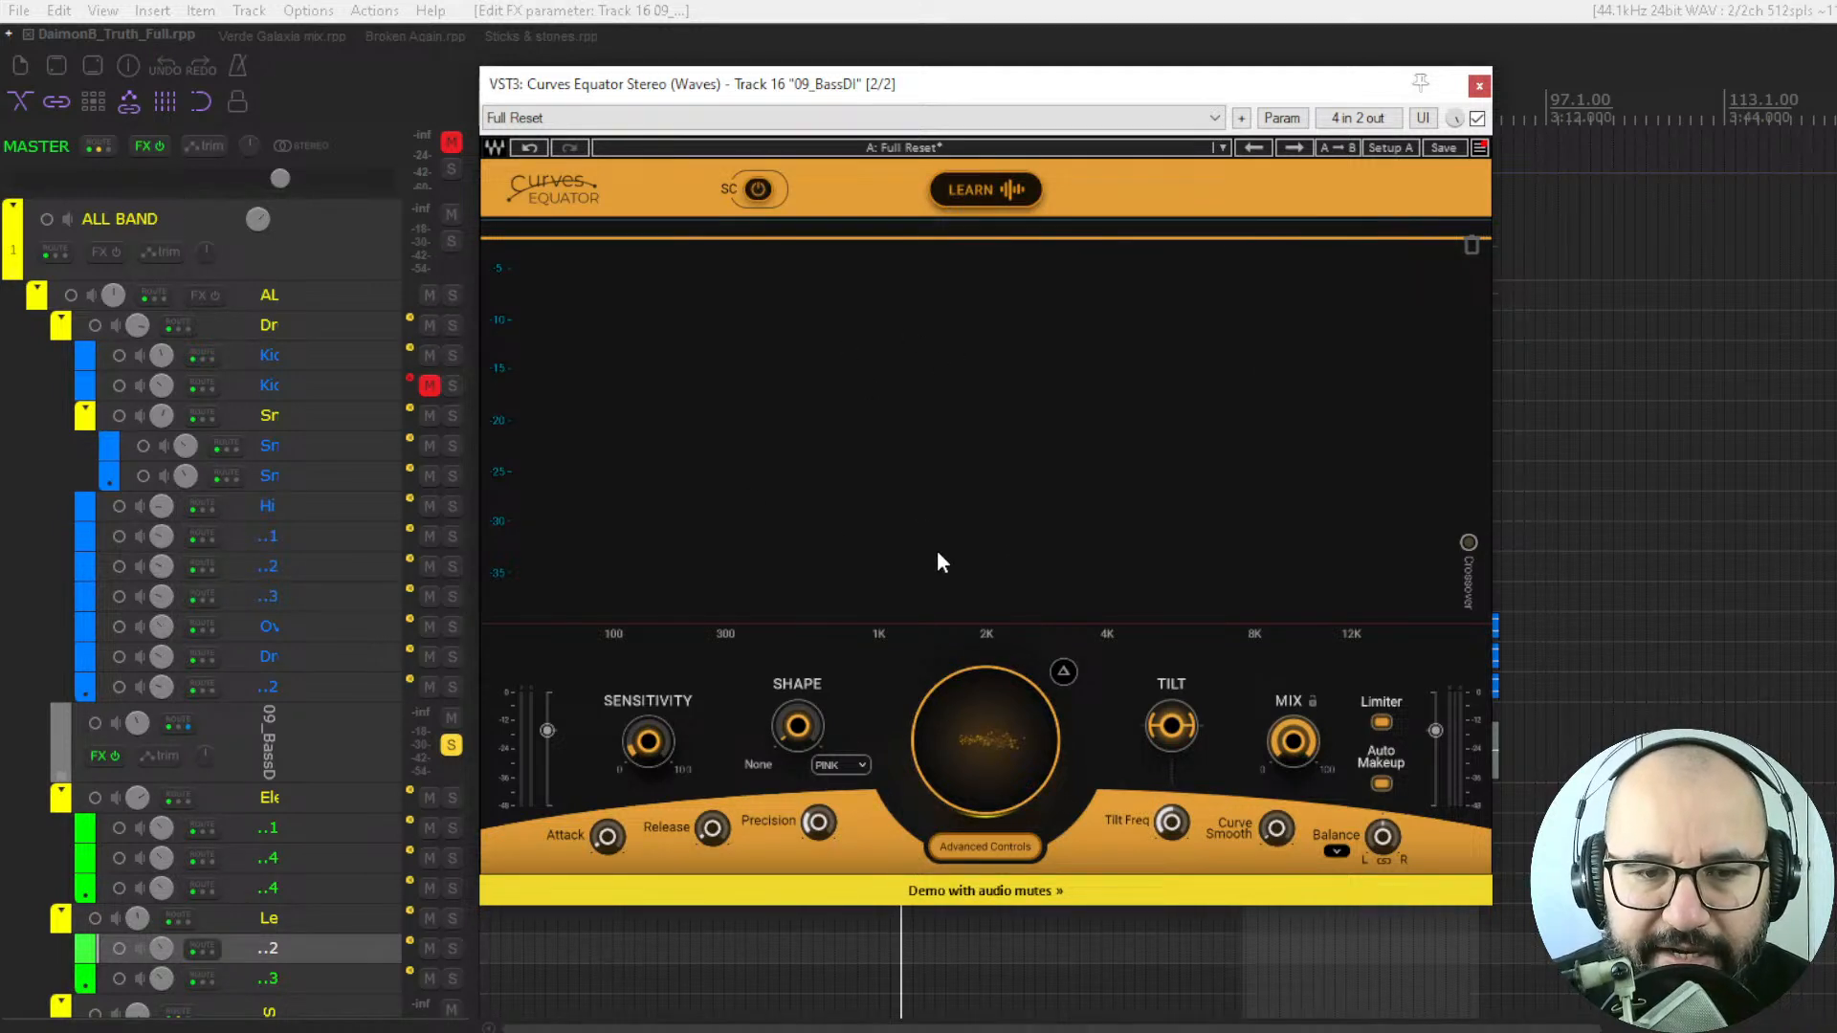
click(995, 848)
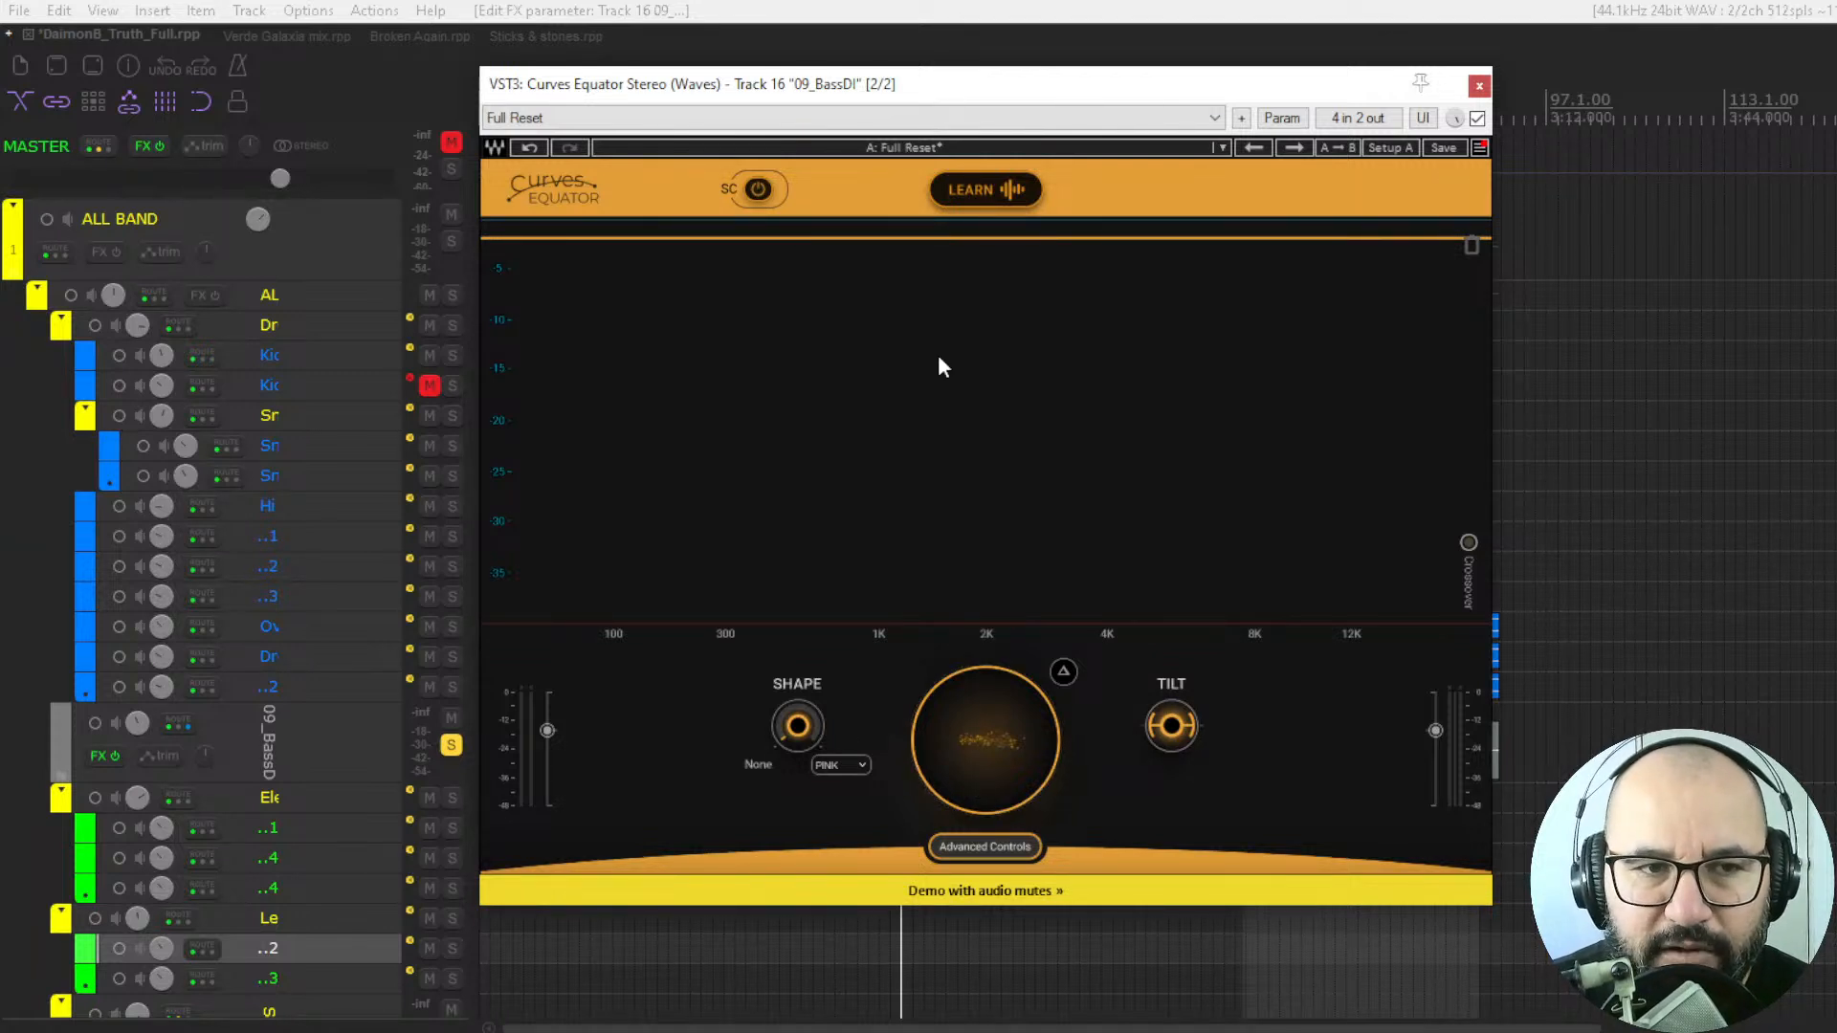
Play the soloed bass track and adjust Curves Equator's central reduction control while it runs.
key(space)
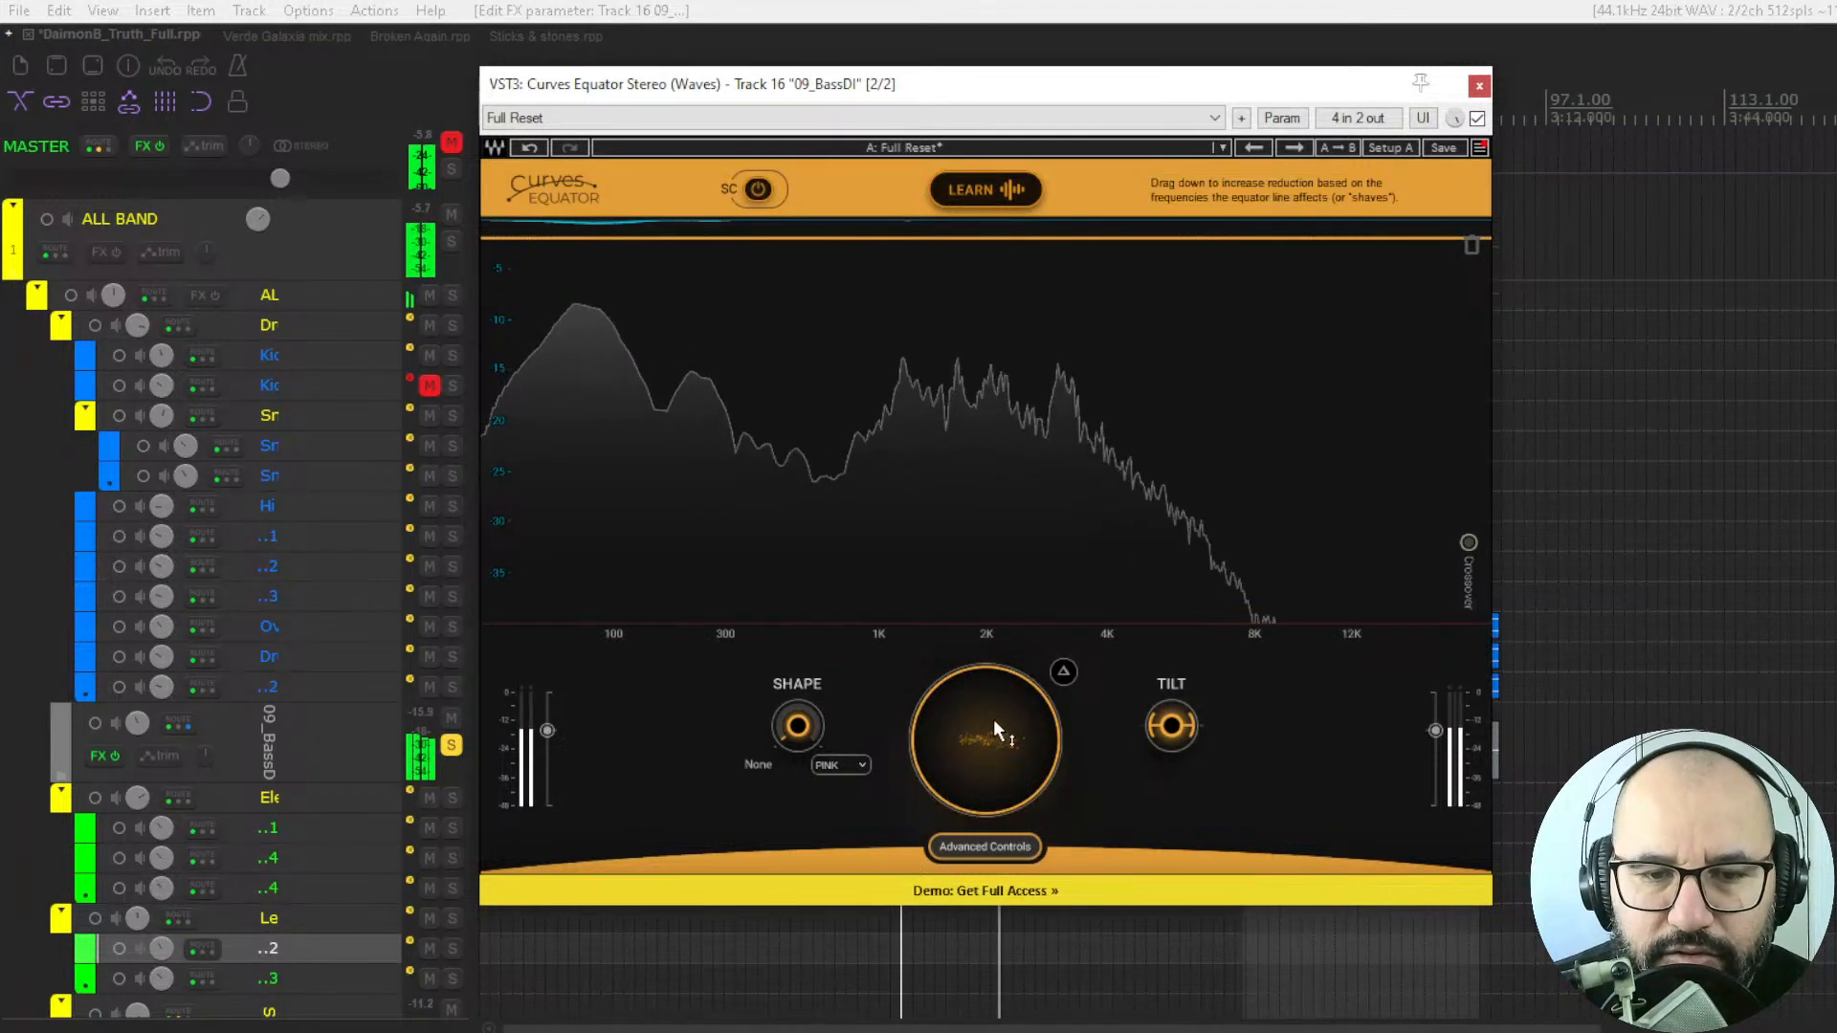
drag(993, 727, 999, 777)
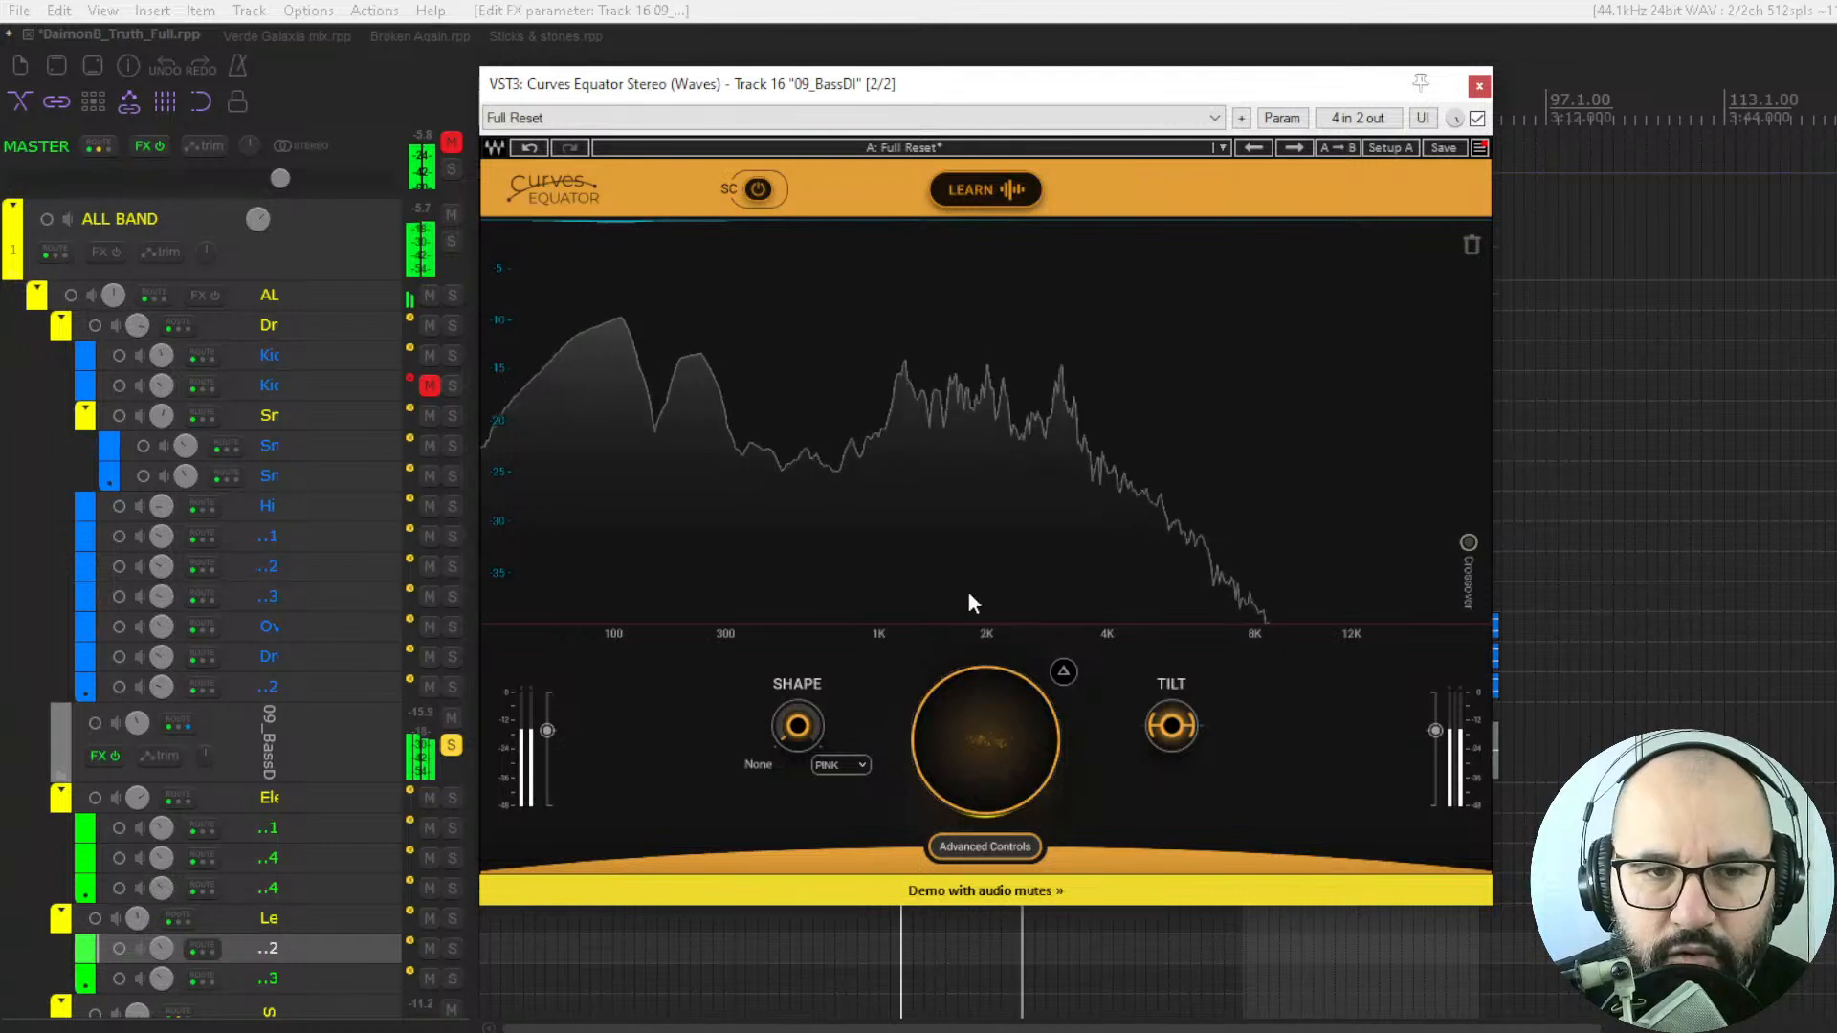
click(756, 189)
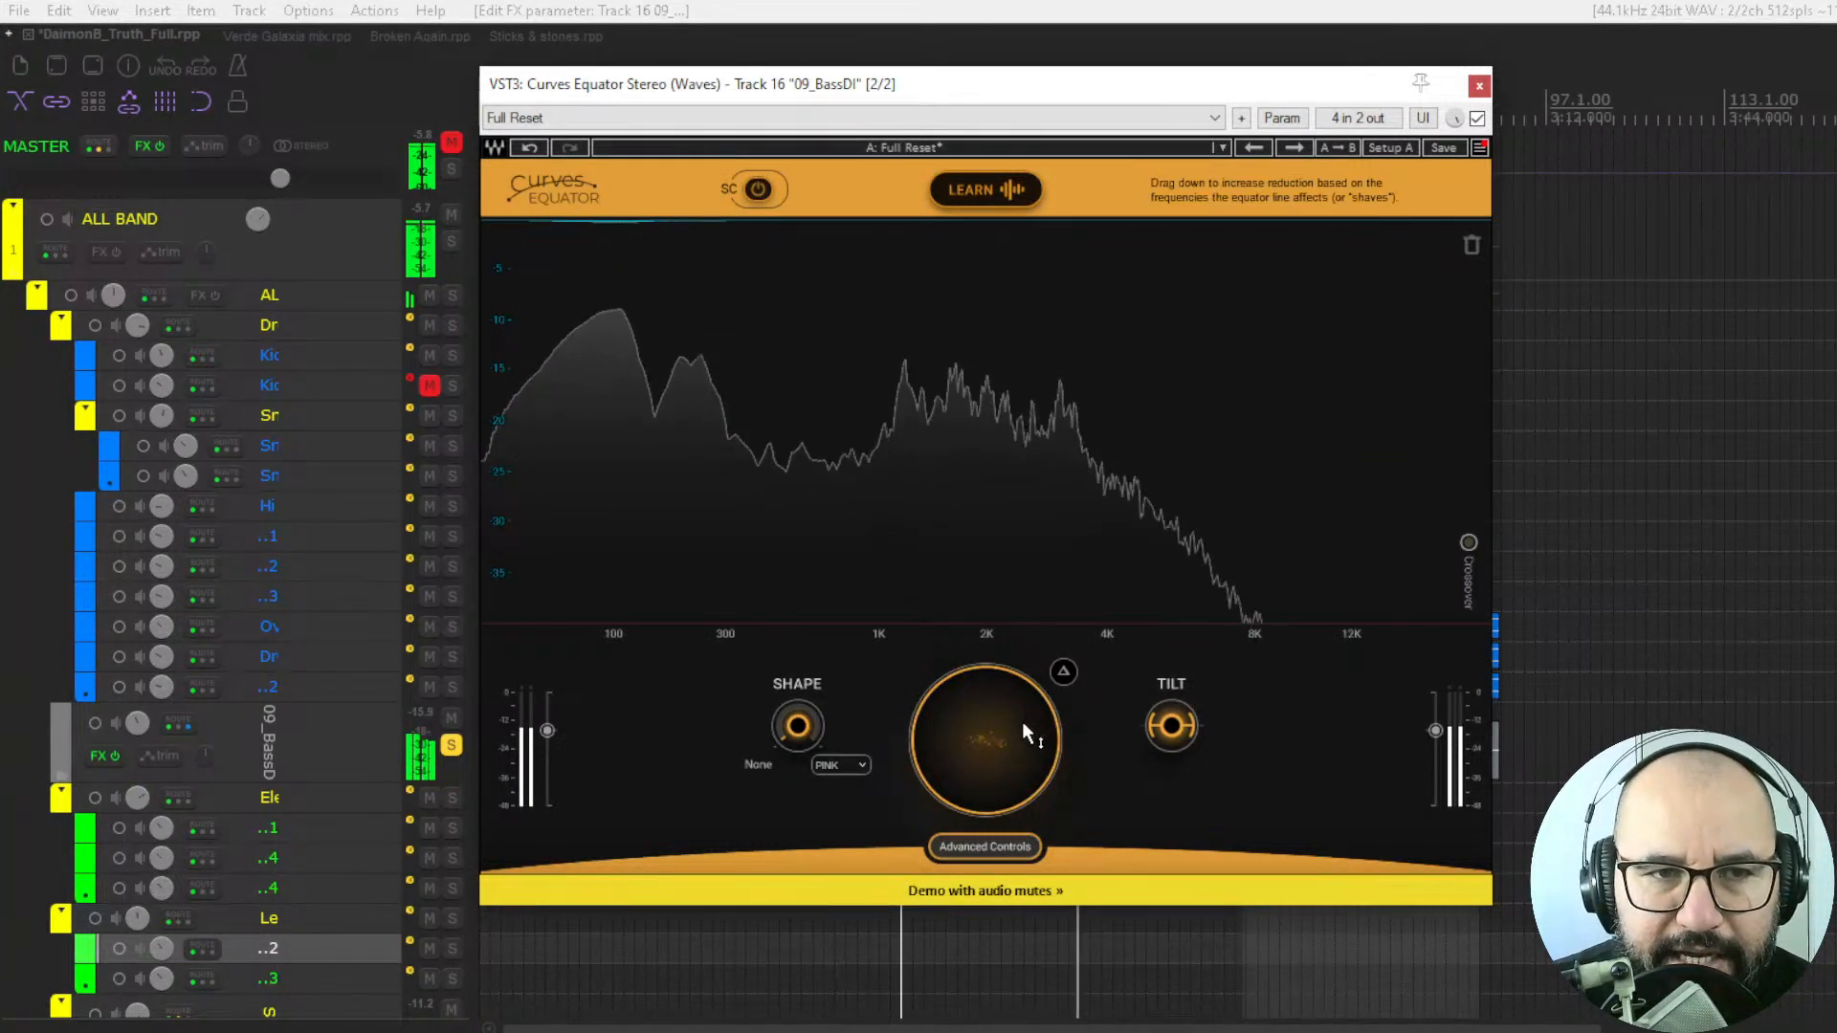
Adjust Curves Equator's central reduction control to 11.9, pausing and resuming playback of the bass.
drag(1003, 724, 988, 834)
key(space)
key(space)
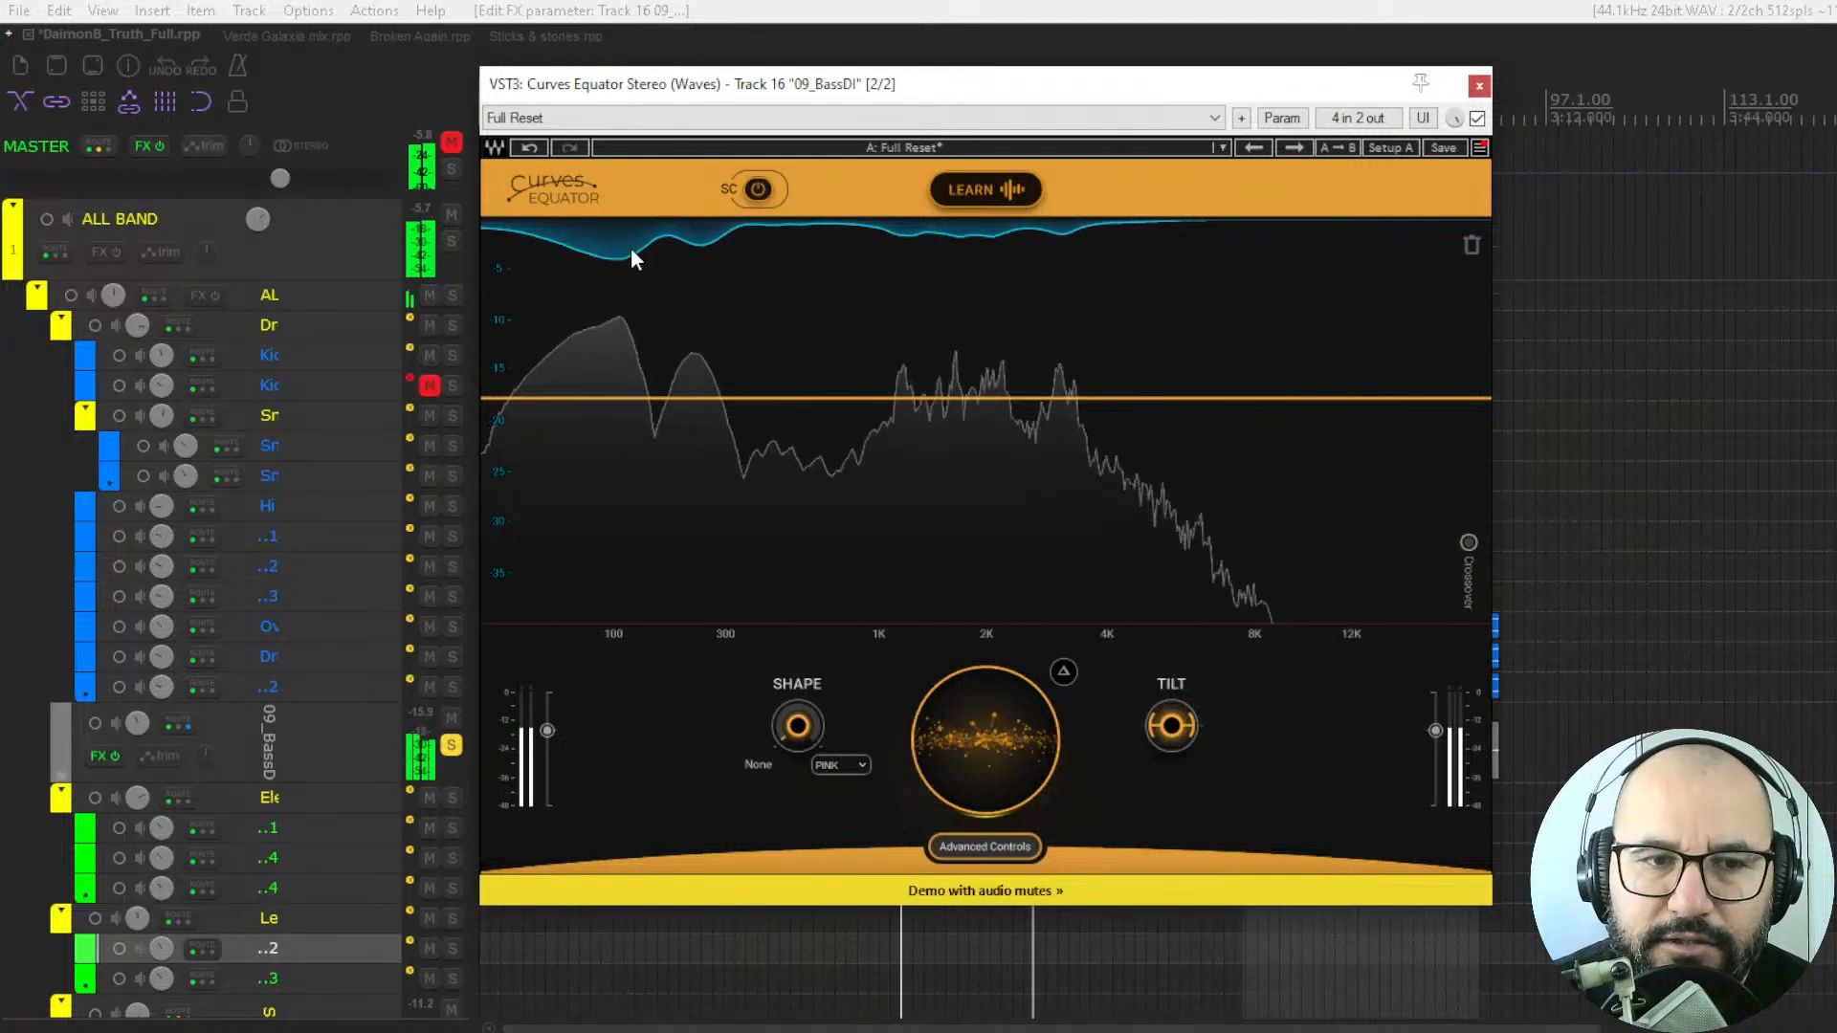
mouse_move(1003, 704)
mouse_down()
mouse_move(1003, 779)
mouse_move(1002, 667)
mouse_up()
key(space)
key(space)
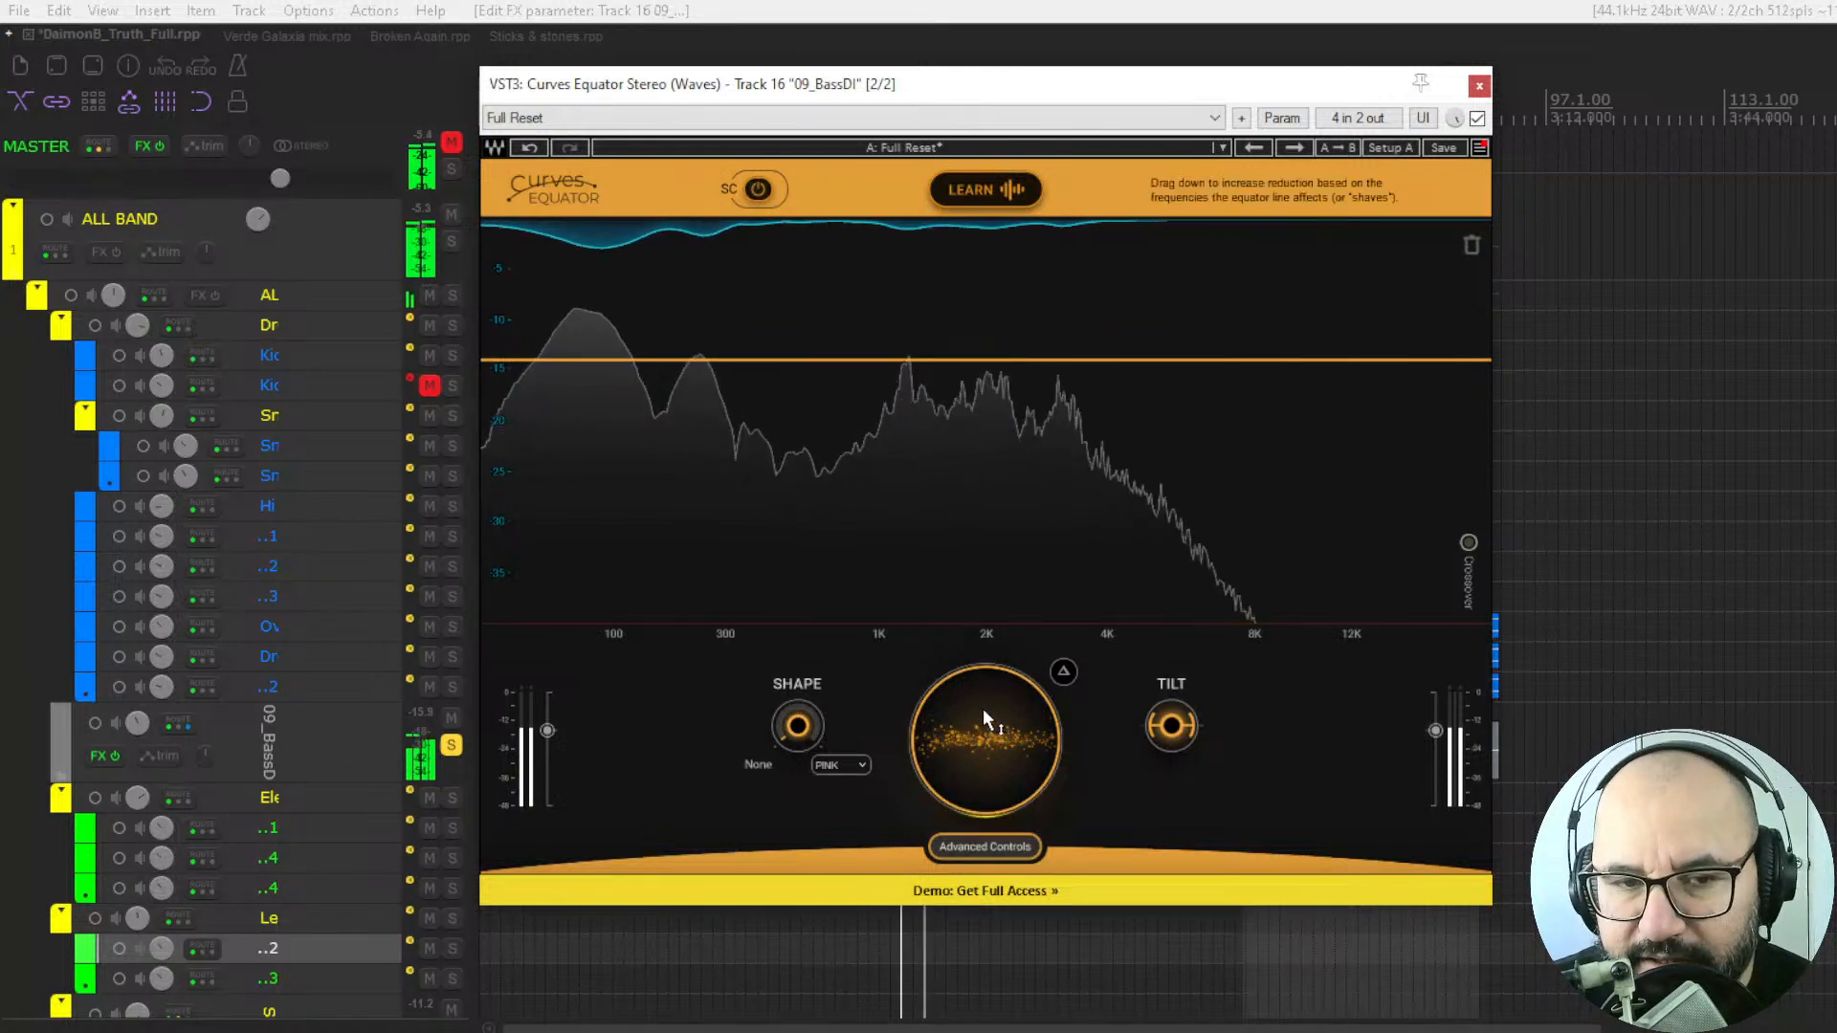
mouse_move(984, 709)
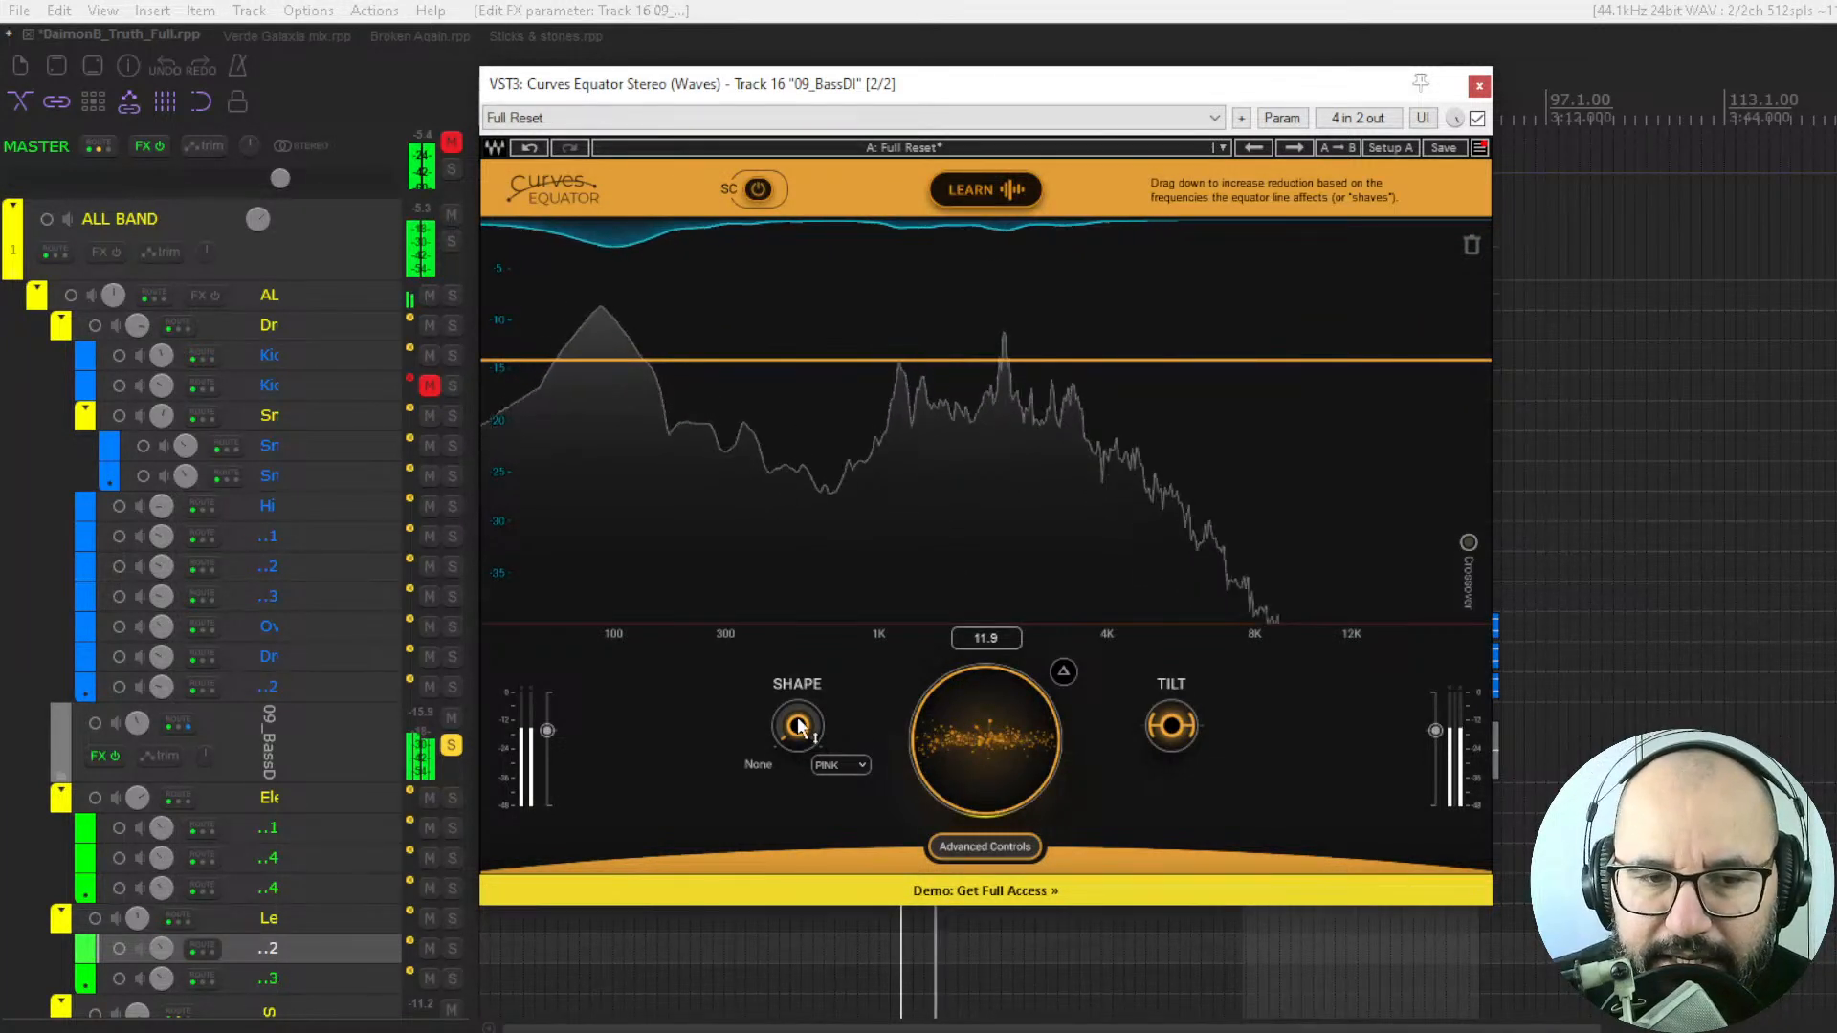
Try the Shape control and a Tilt of -9.6 on the threshold line, and return Tilt to zero.
mouse_move(797, 725)
mouse_down()
mouse_move(797, 622)
mouse_move(797, 727)
mouse_up()
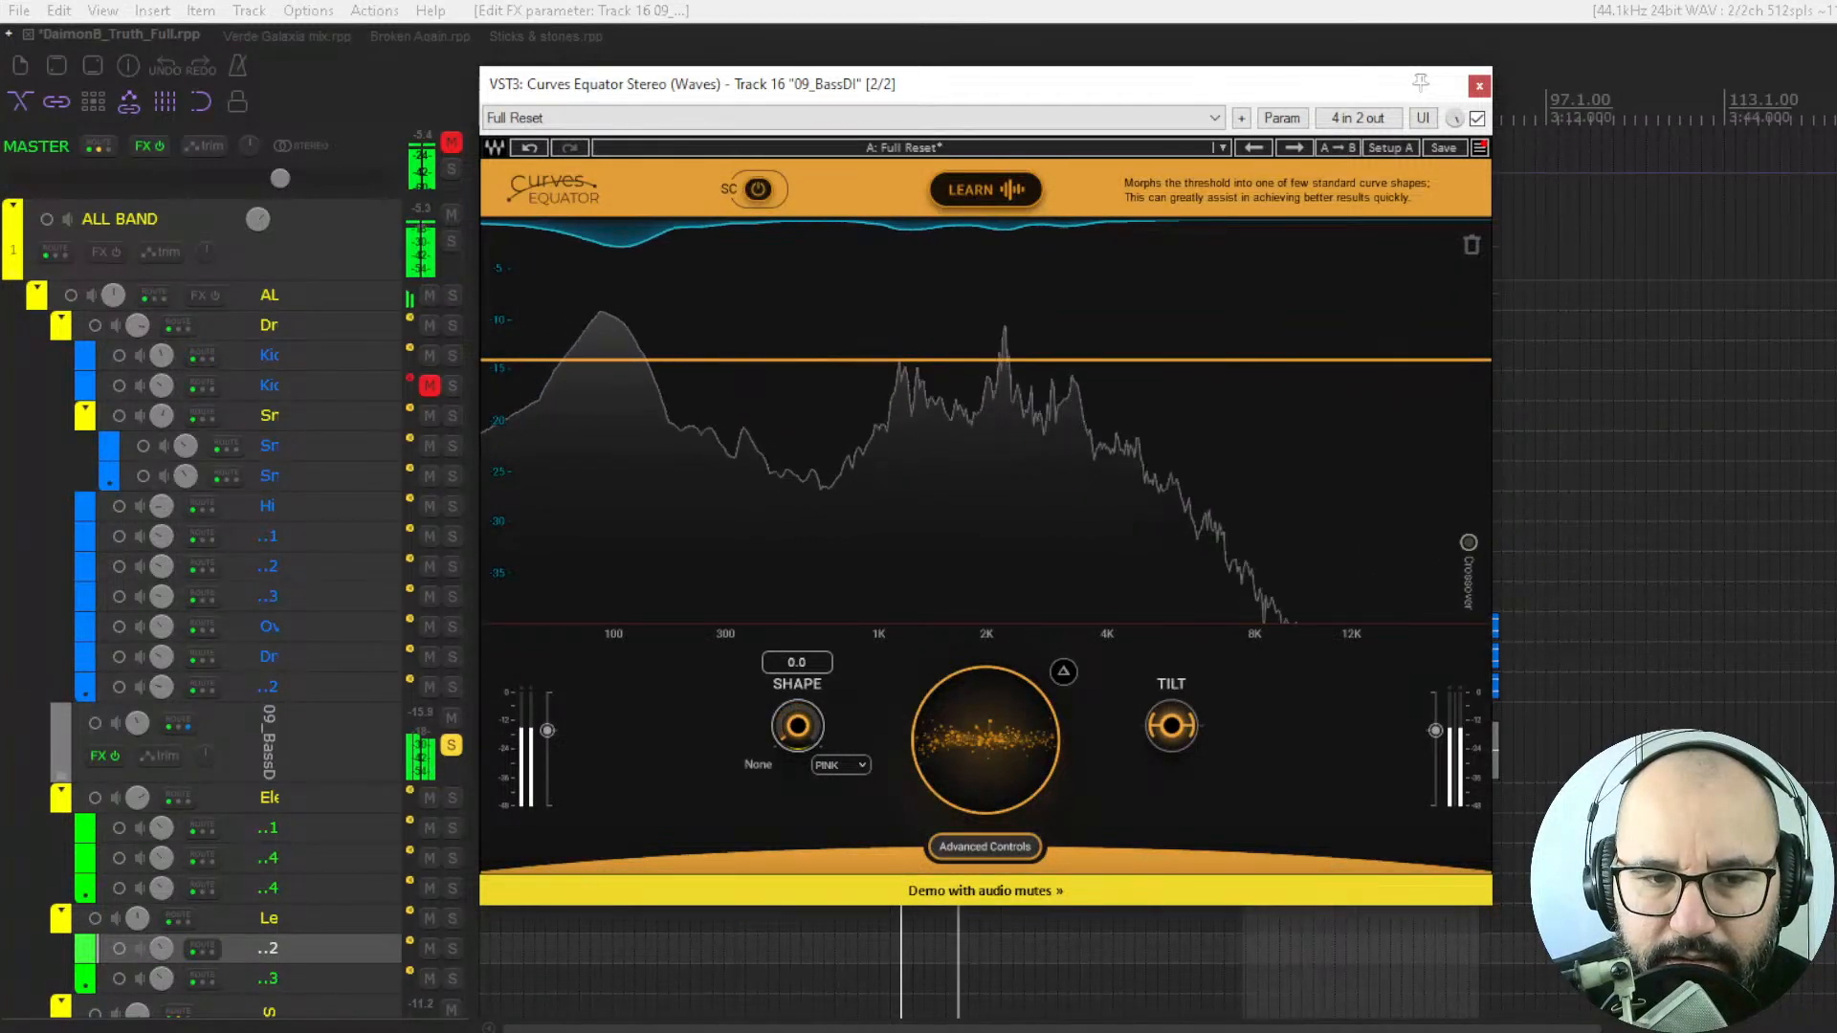
mouse_move(1171, 725)
mouse_down()
mouse_move(1171, 675)
mouse_move(1171, 784)
mouse_move(1172, 695)
mouse_up()
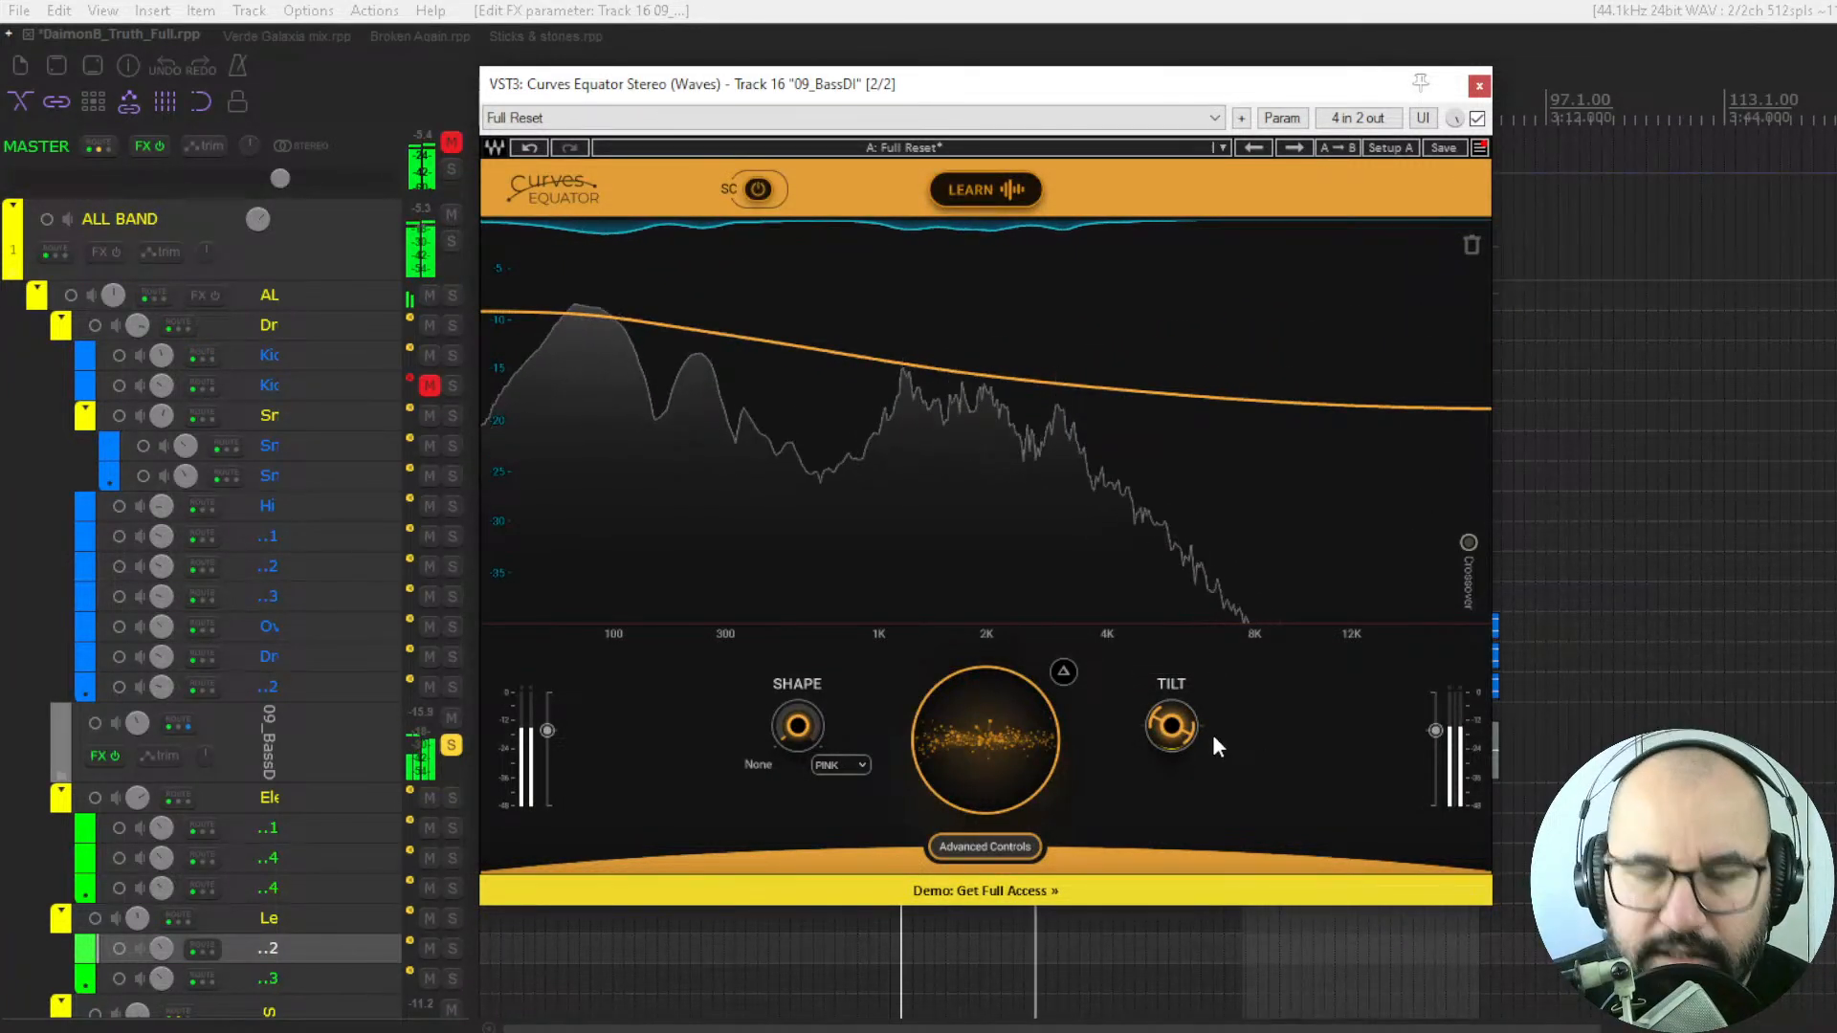
mouse_move(1175, 737)
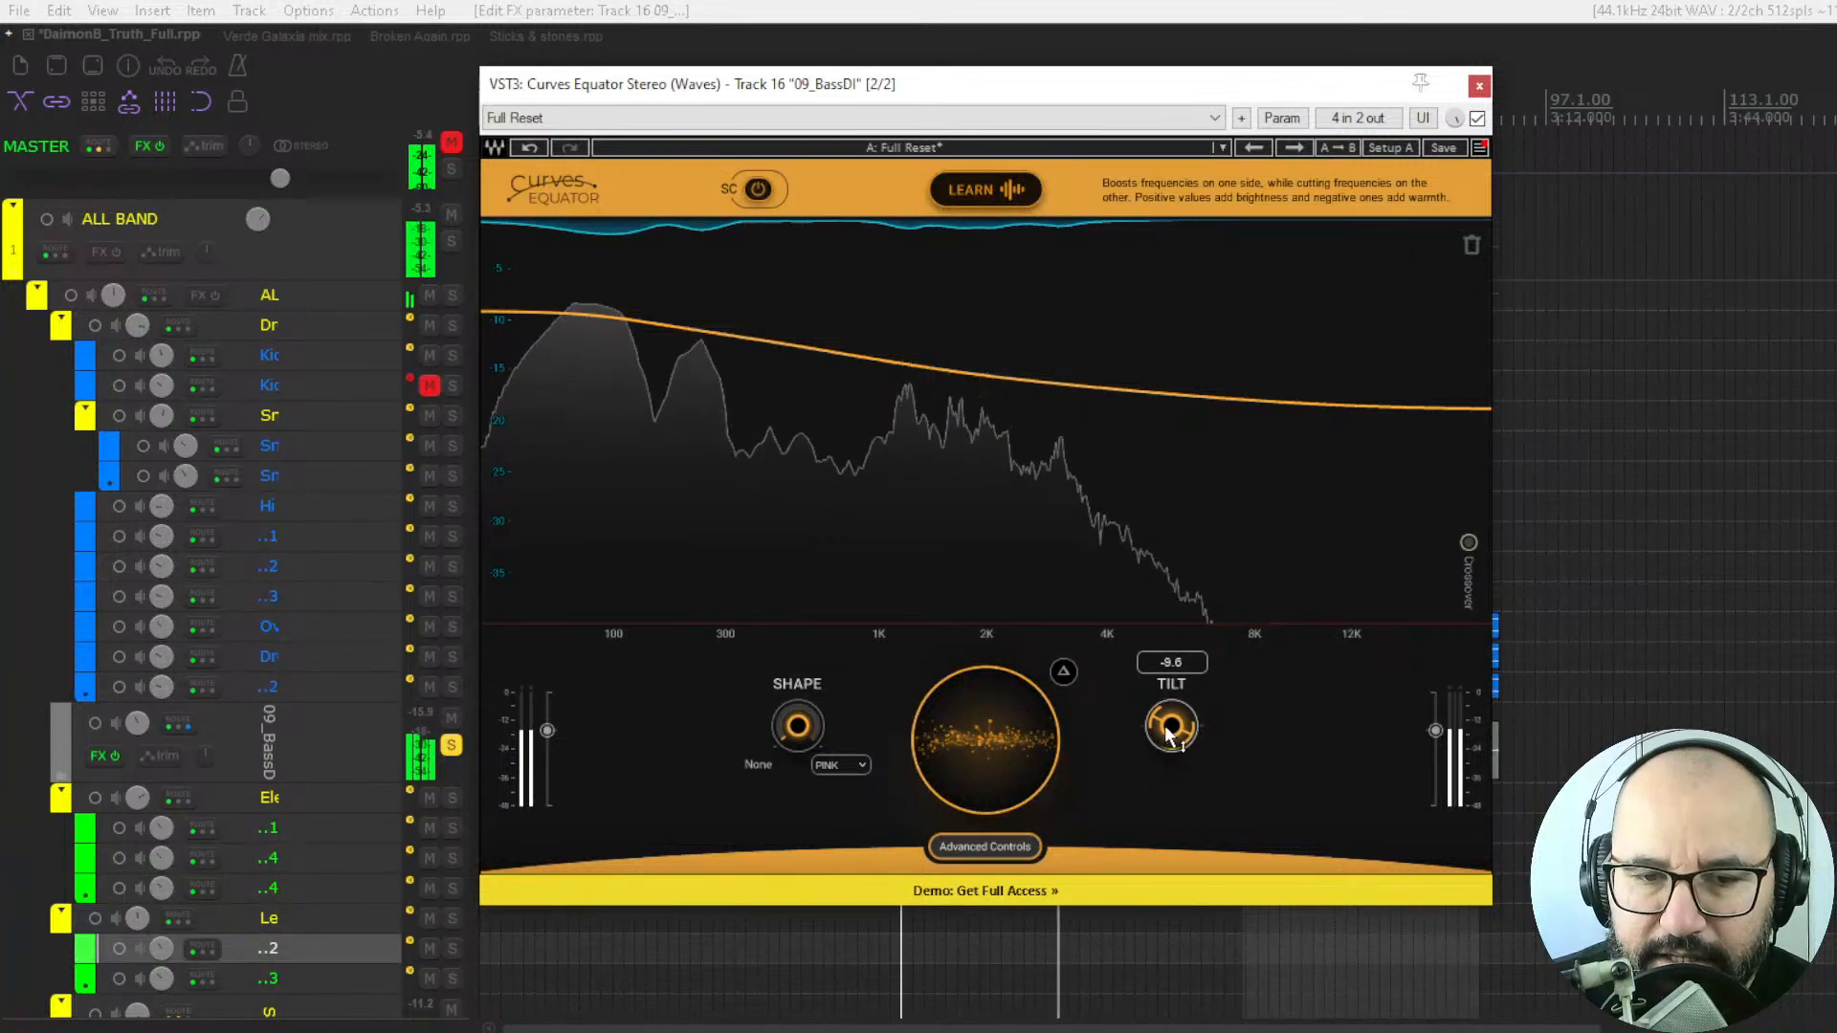
alt+click(1168, 732)
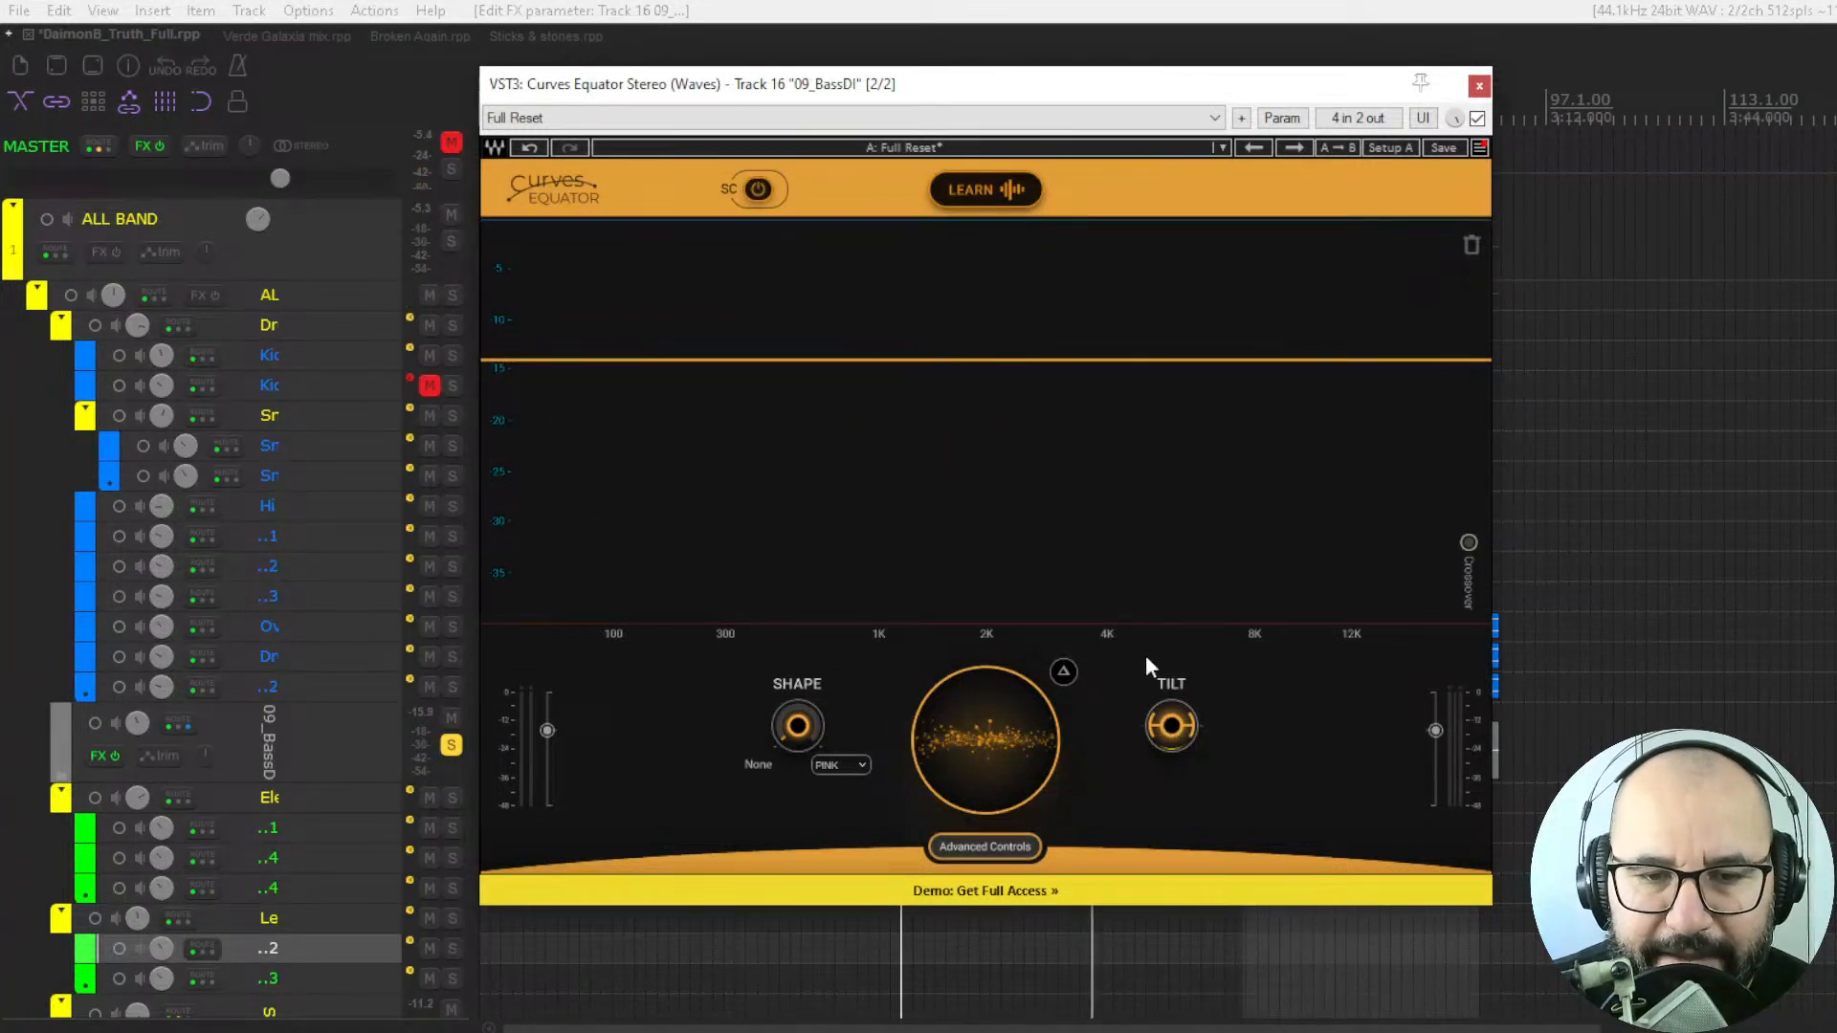
Restart playback and briefly audition only the removed signal in delta mode.
key(space)
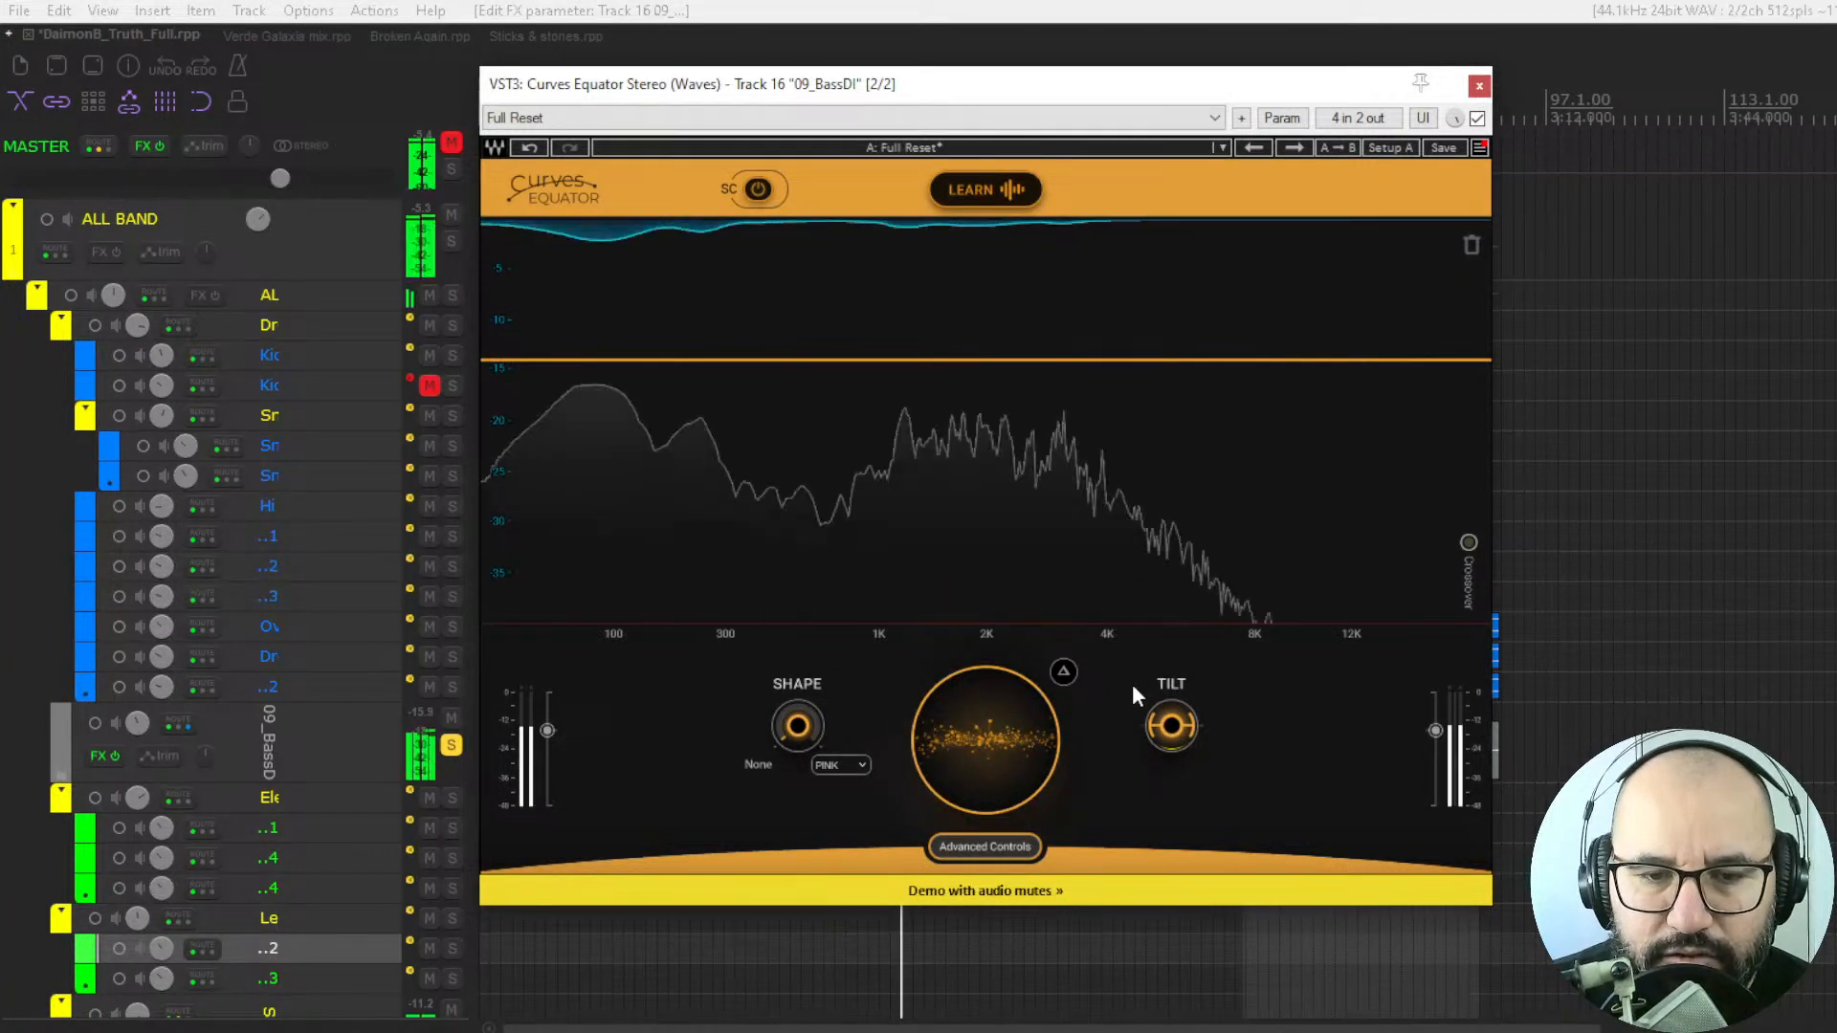
click(1066, 676)
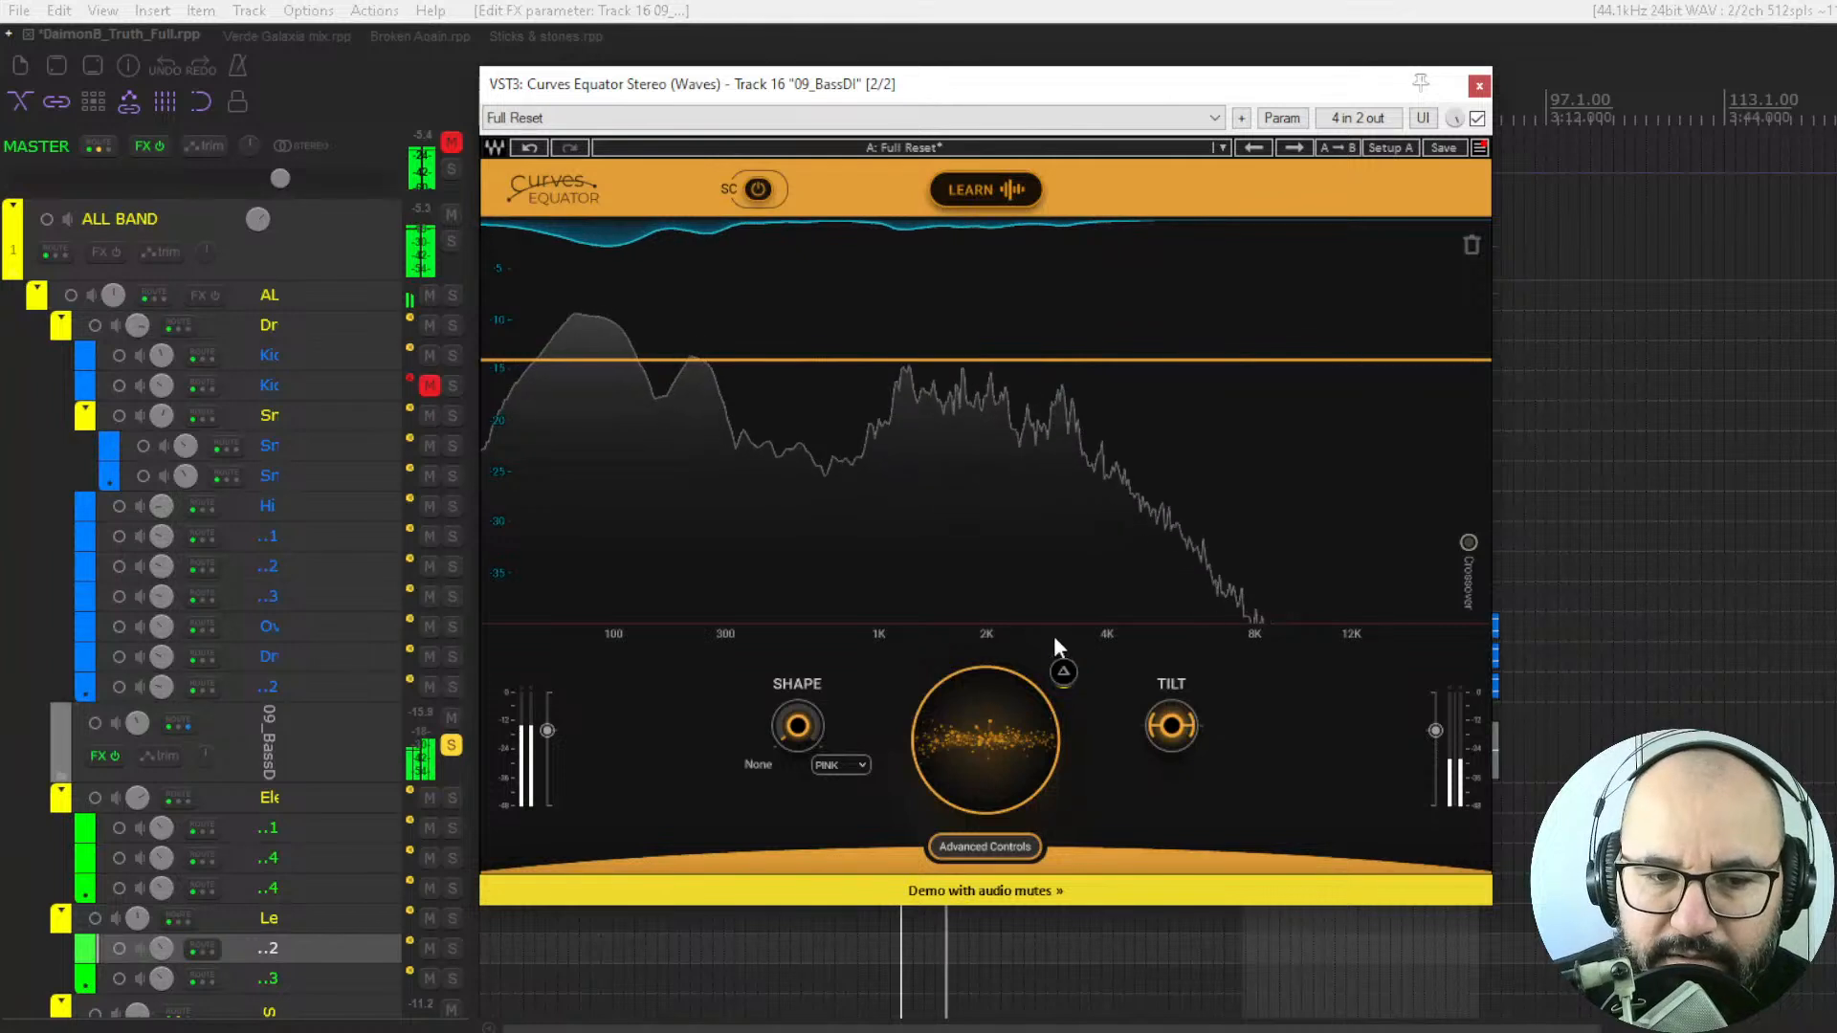
click(1065, 671)
Increase the central reduction and morph the threshold toward the WARM curve with Shape at about 77.3.
click(861, 763)
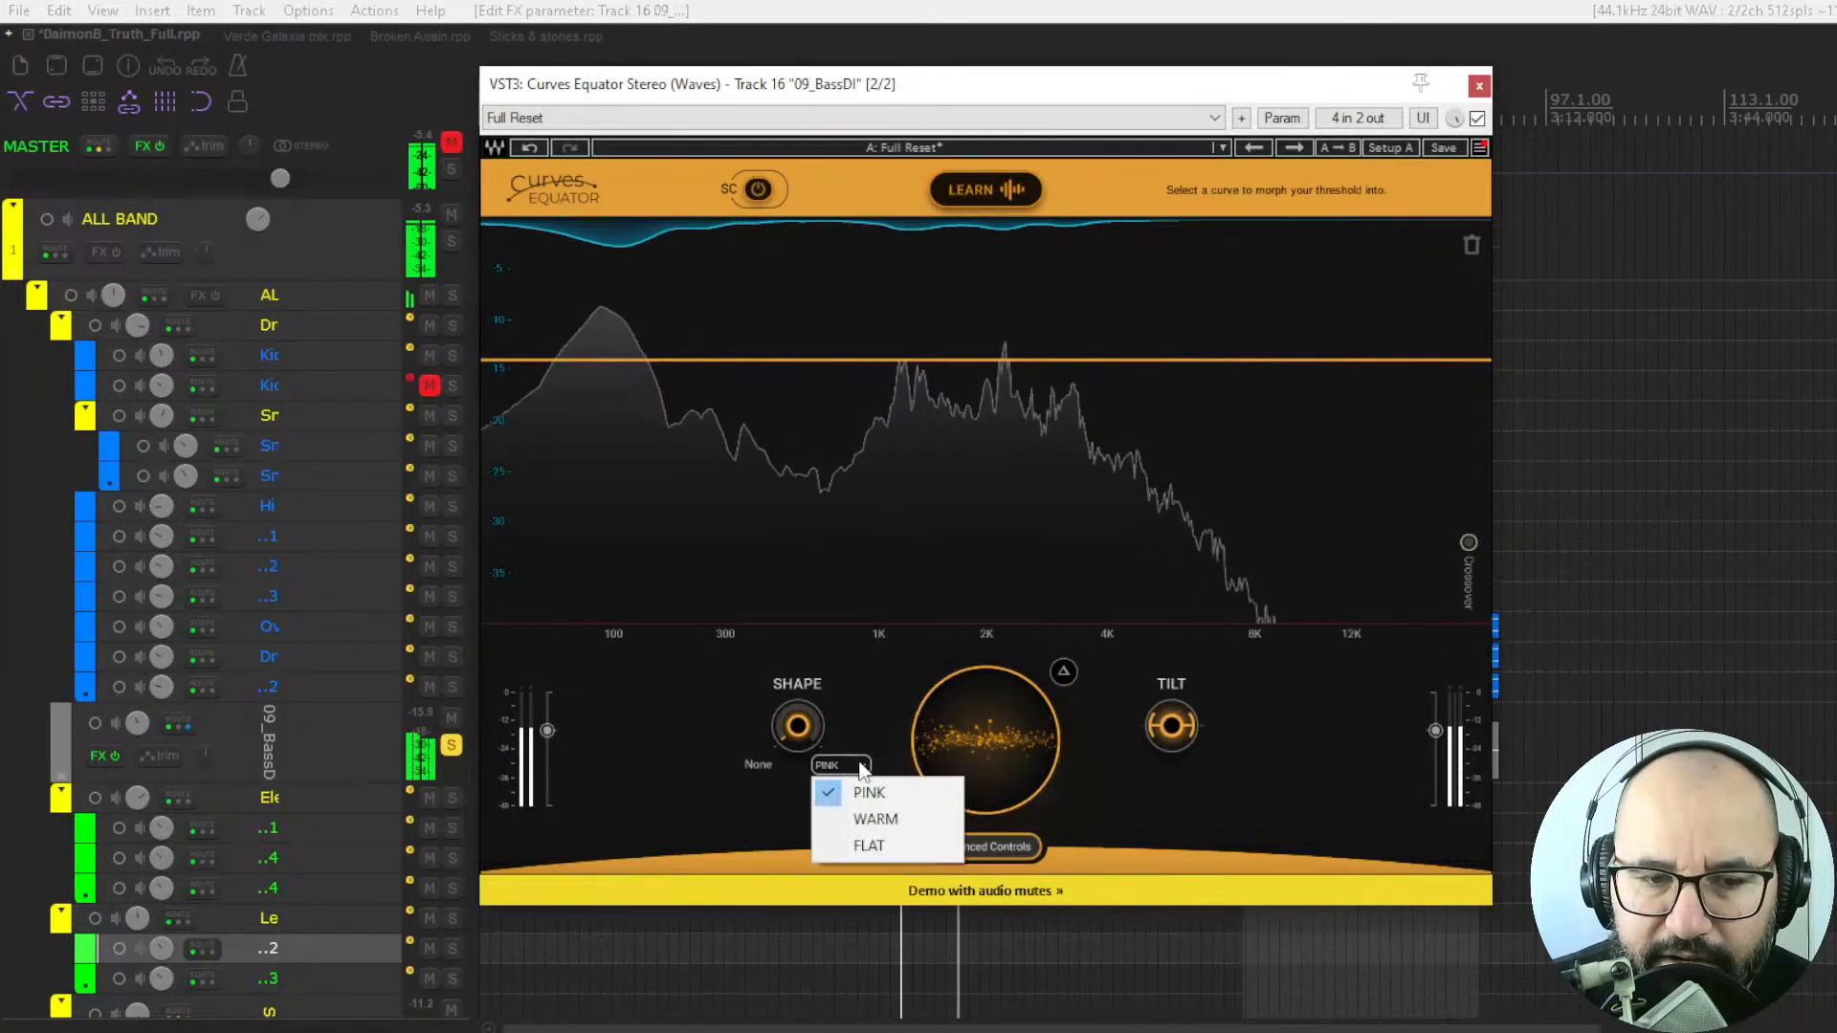
drag(978, 718, 978, 758)
click(858, 768)
click(863, 818)
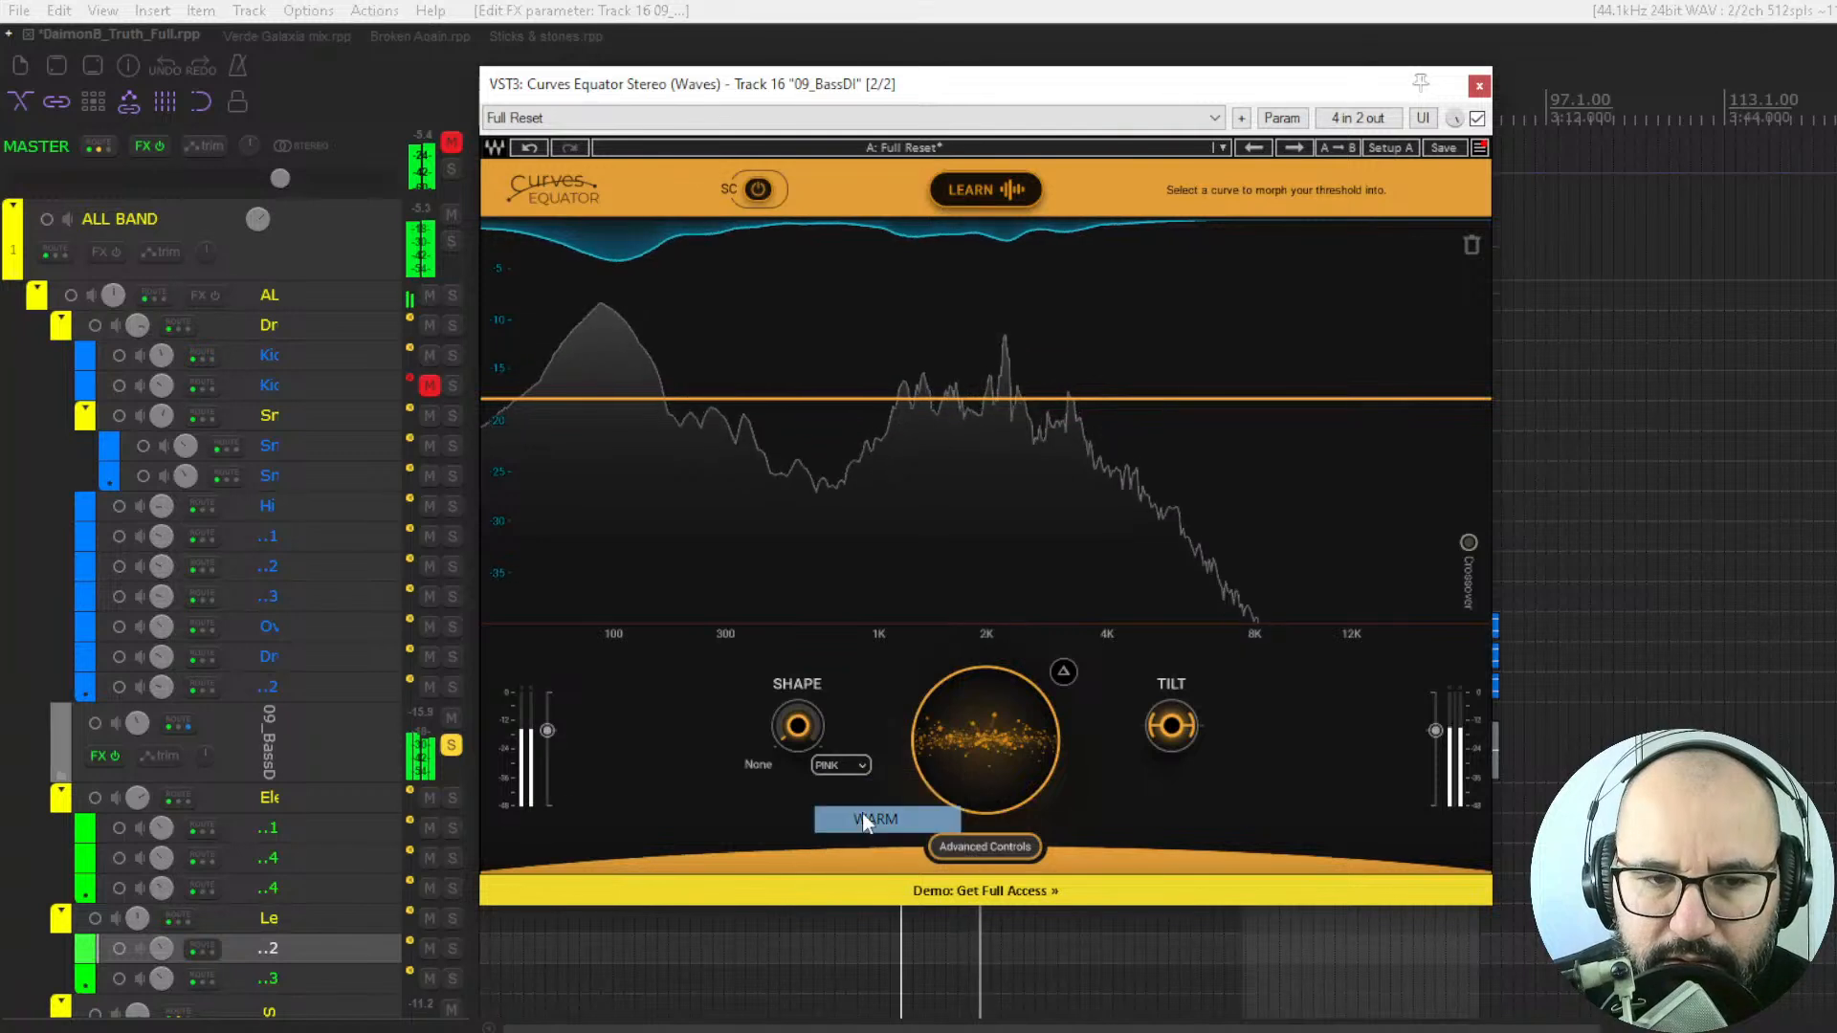
drag(775, 727, 775, 629)
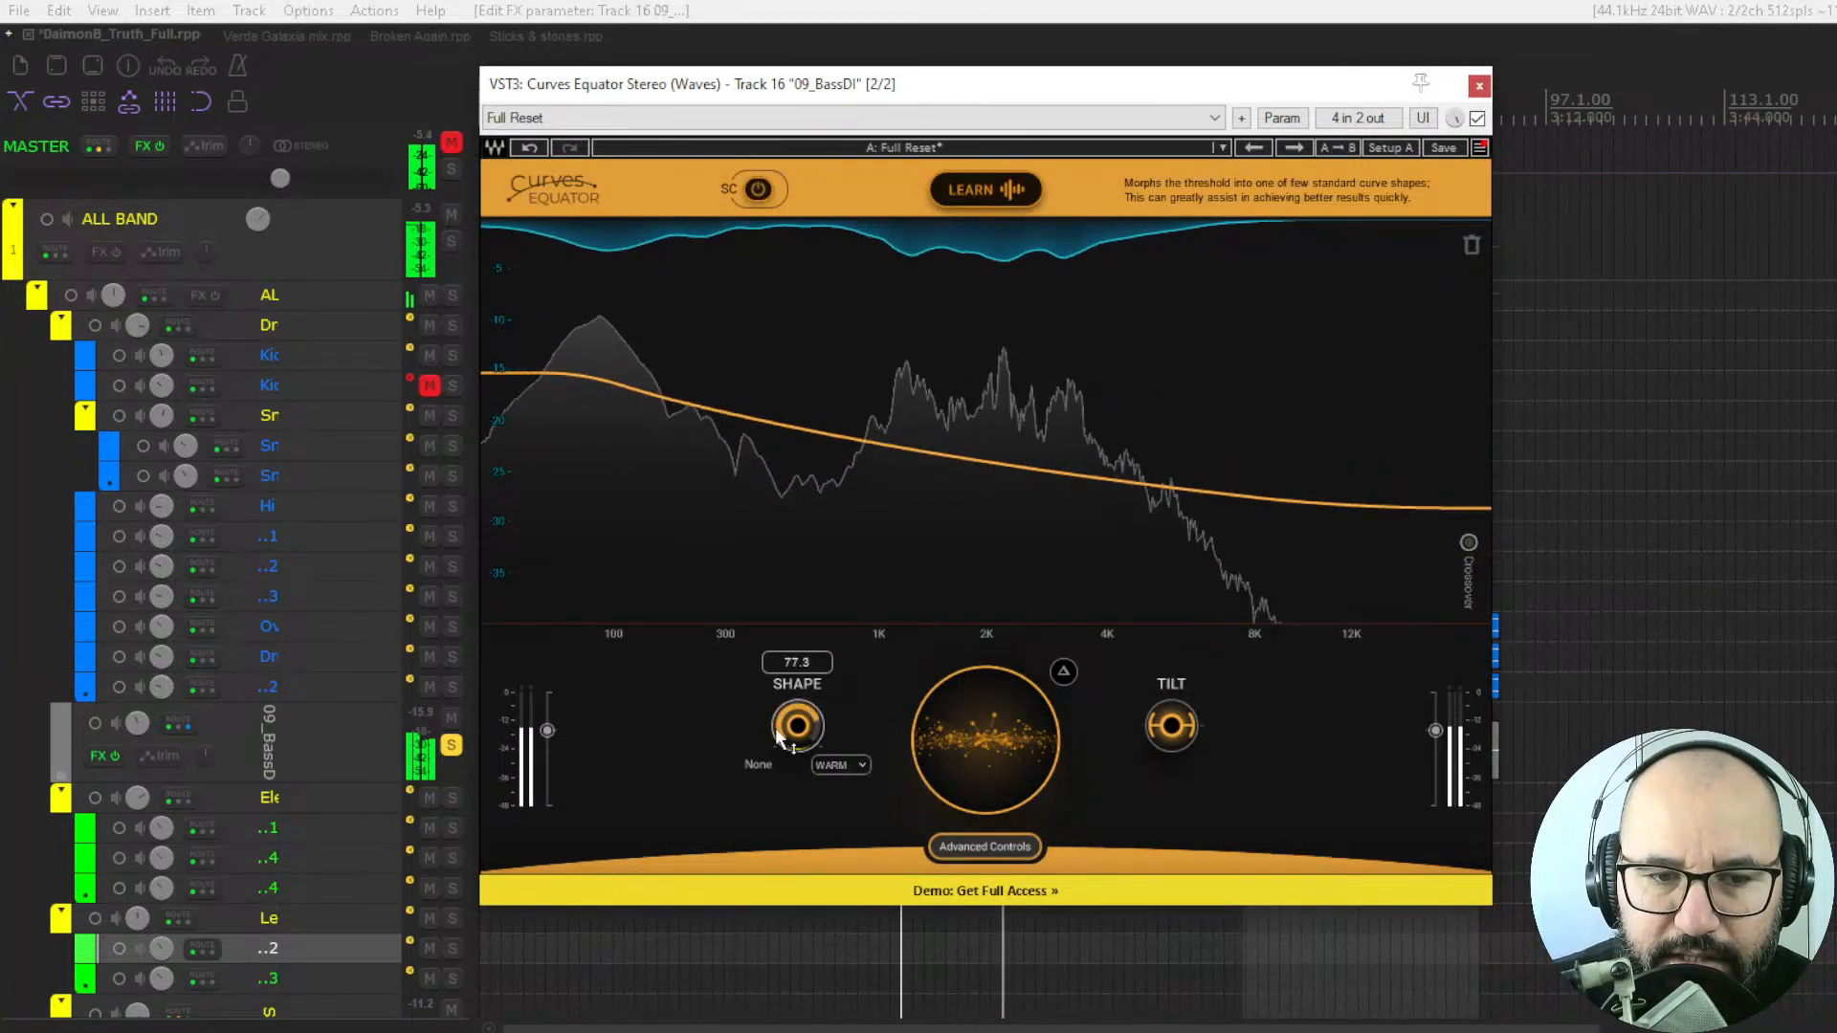
Compare the FLAT, PINK and WARM threshold curves, finish on FLAT and bring Shape back down to none.
click(837, 761)
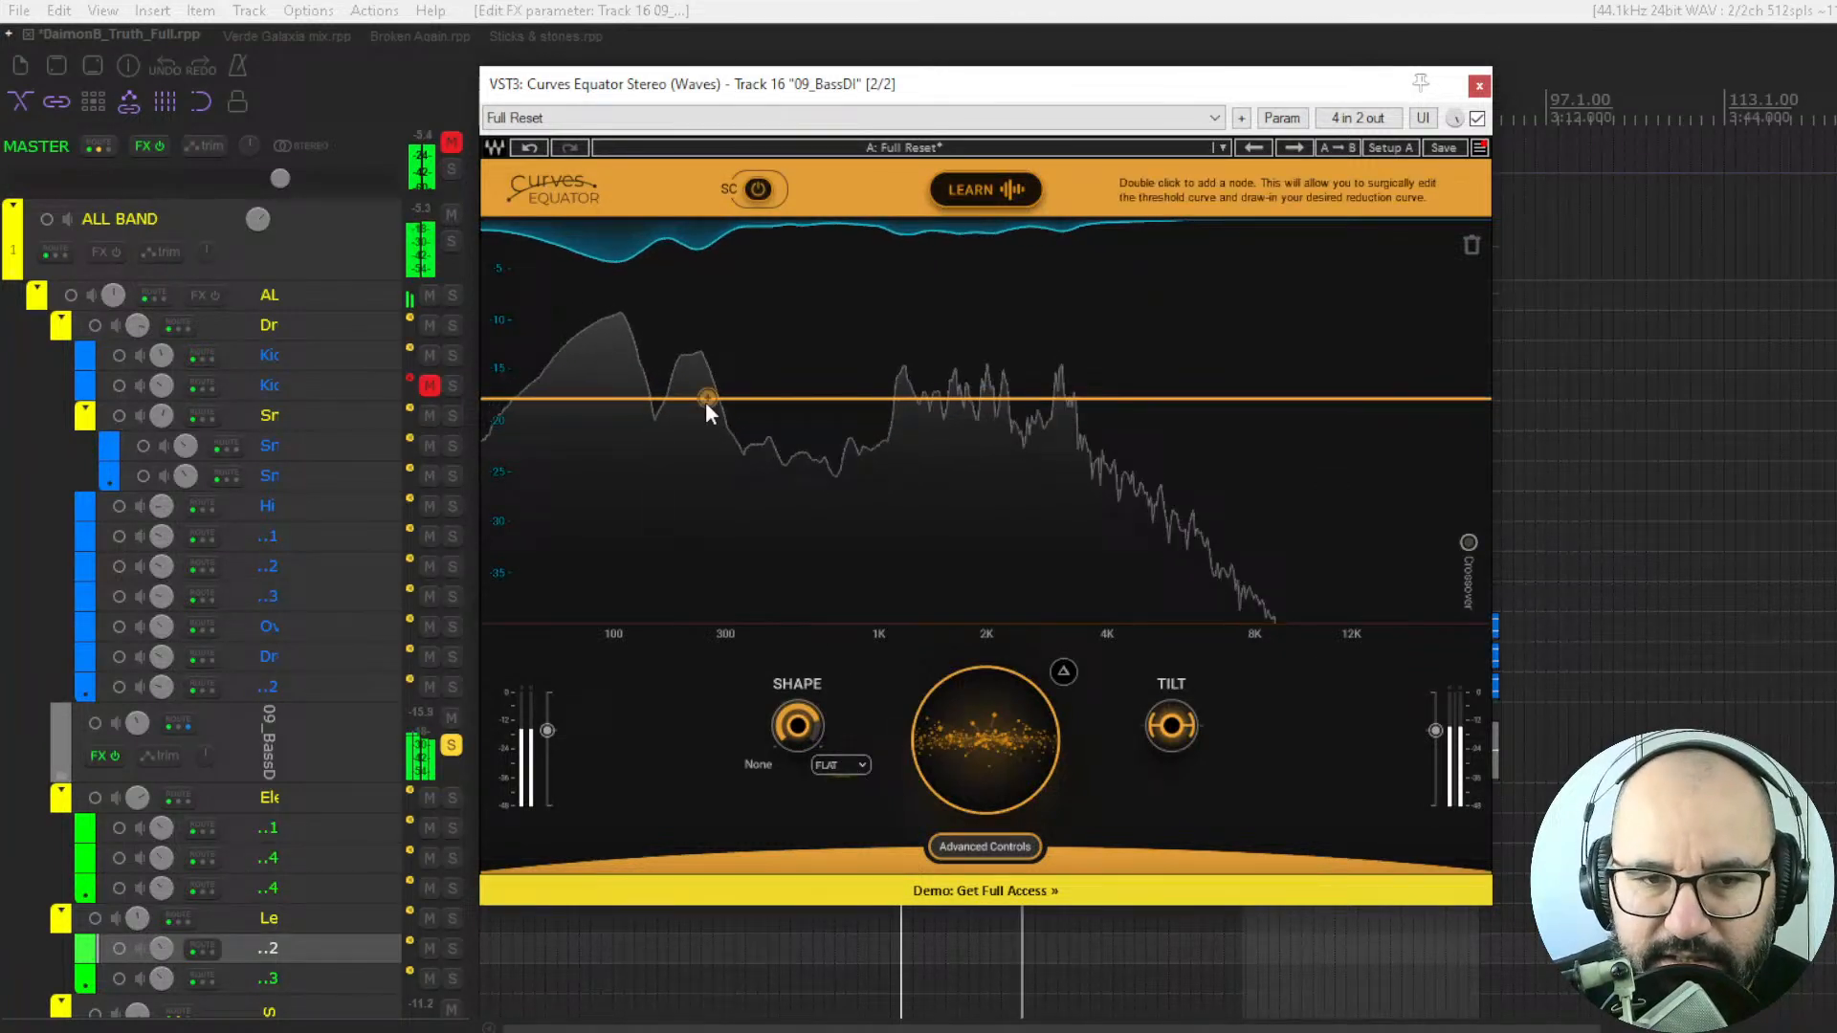
click(844, 765)
click(861, 784)
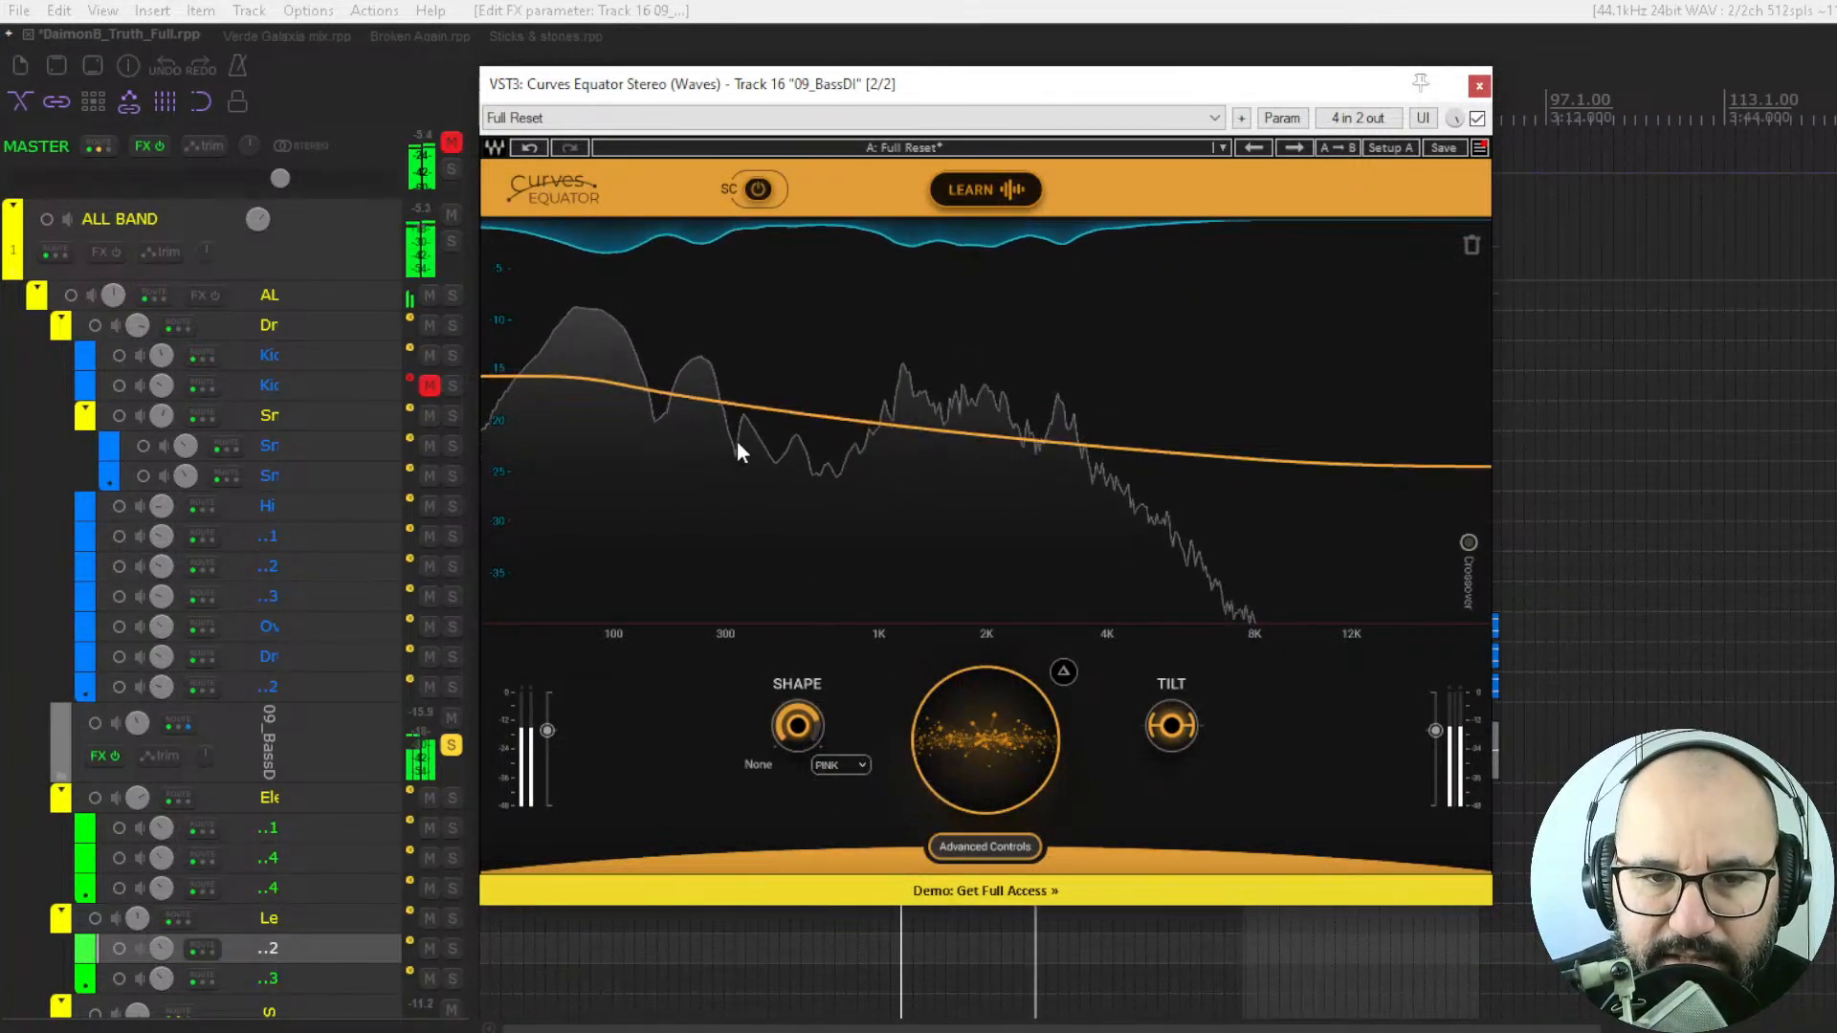
click(838, 766)
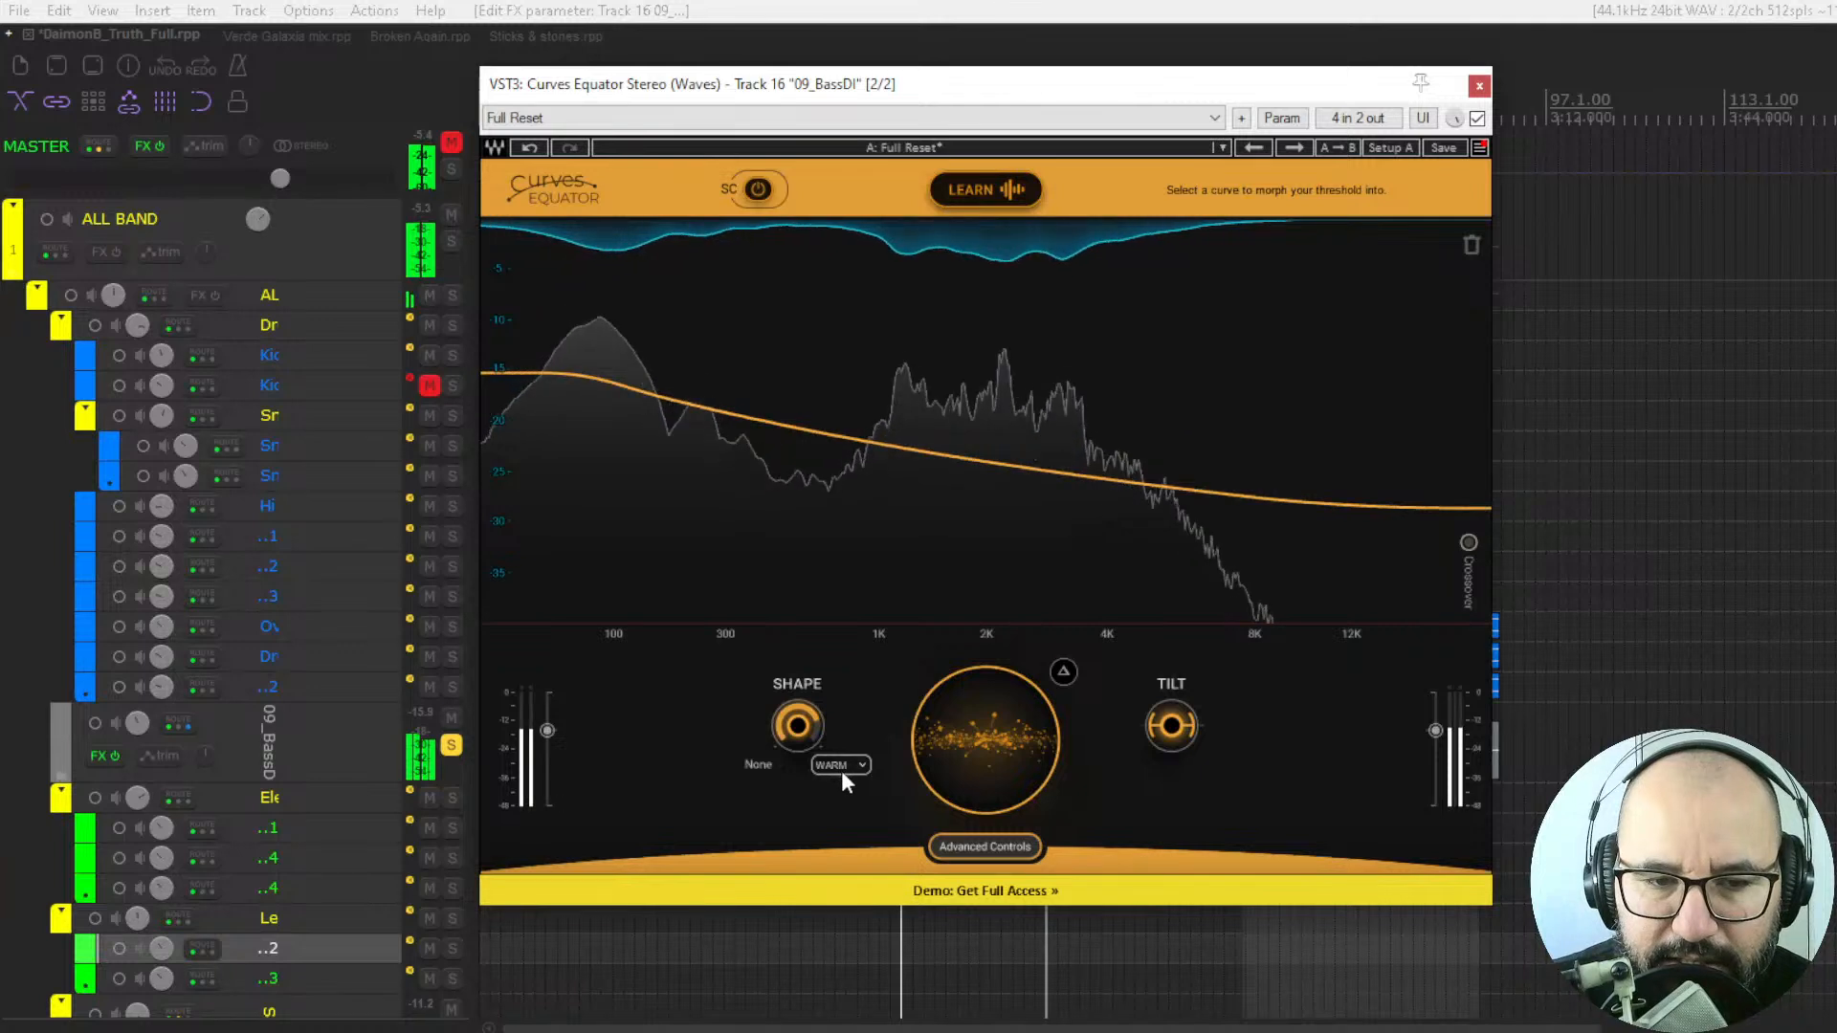
click(840, 767)
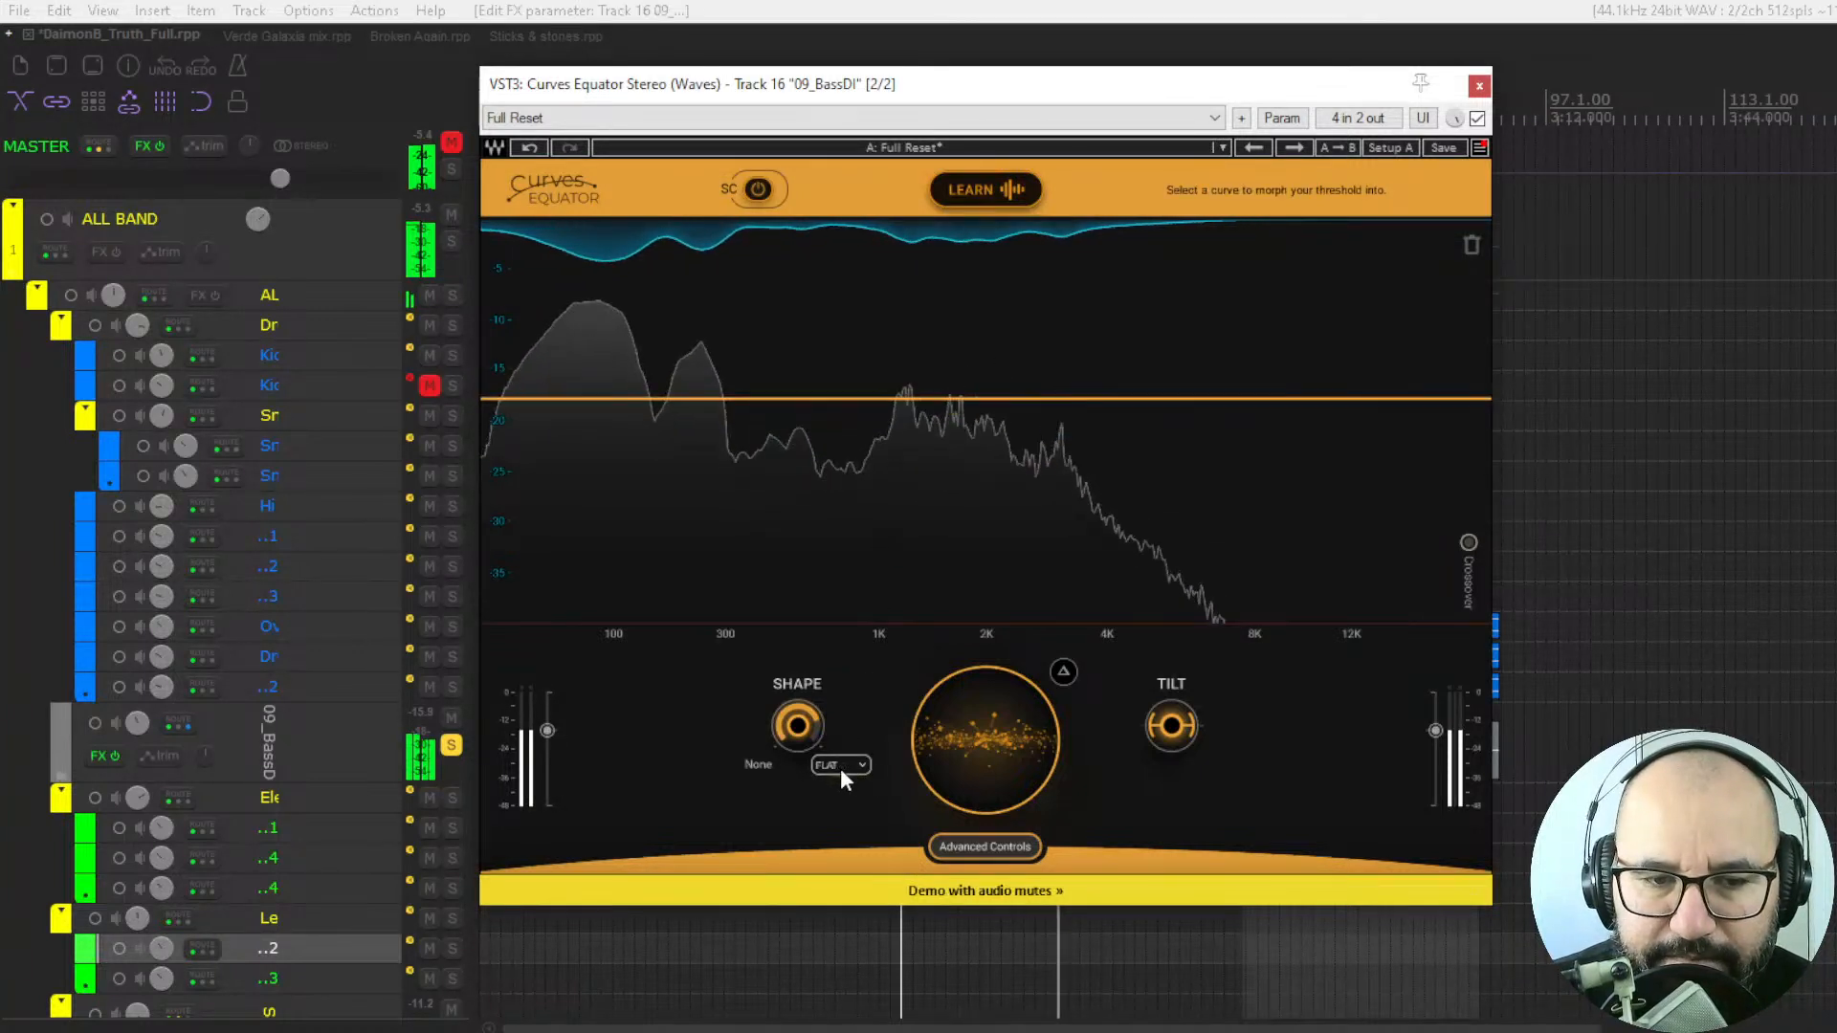
drag(799, 729, 799, 818)
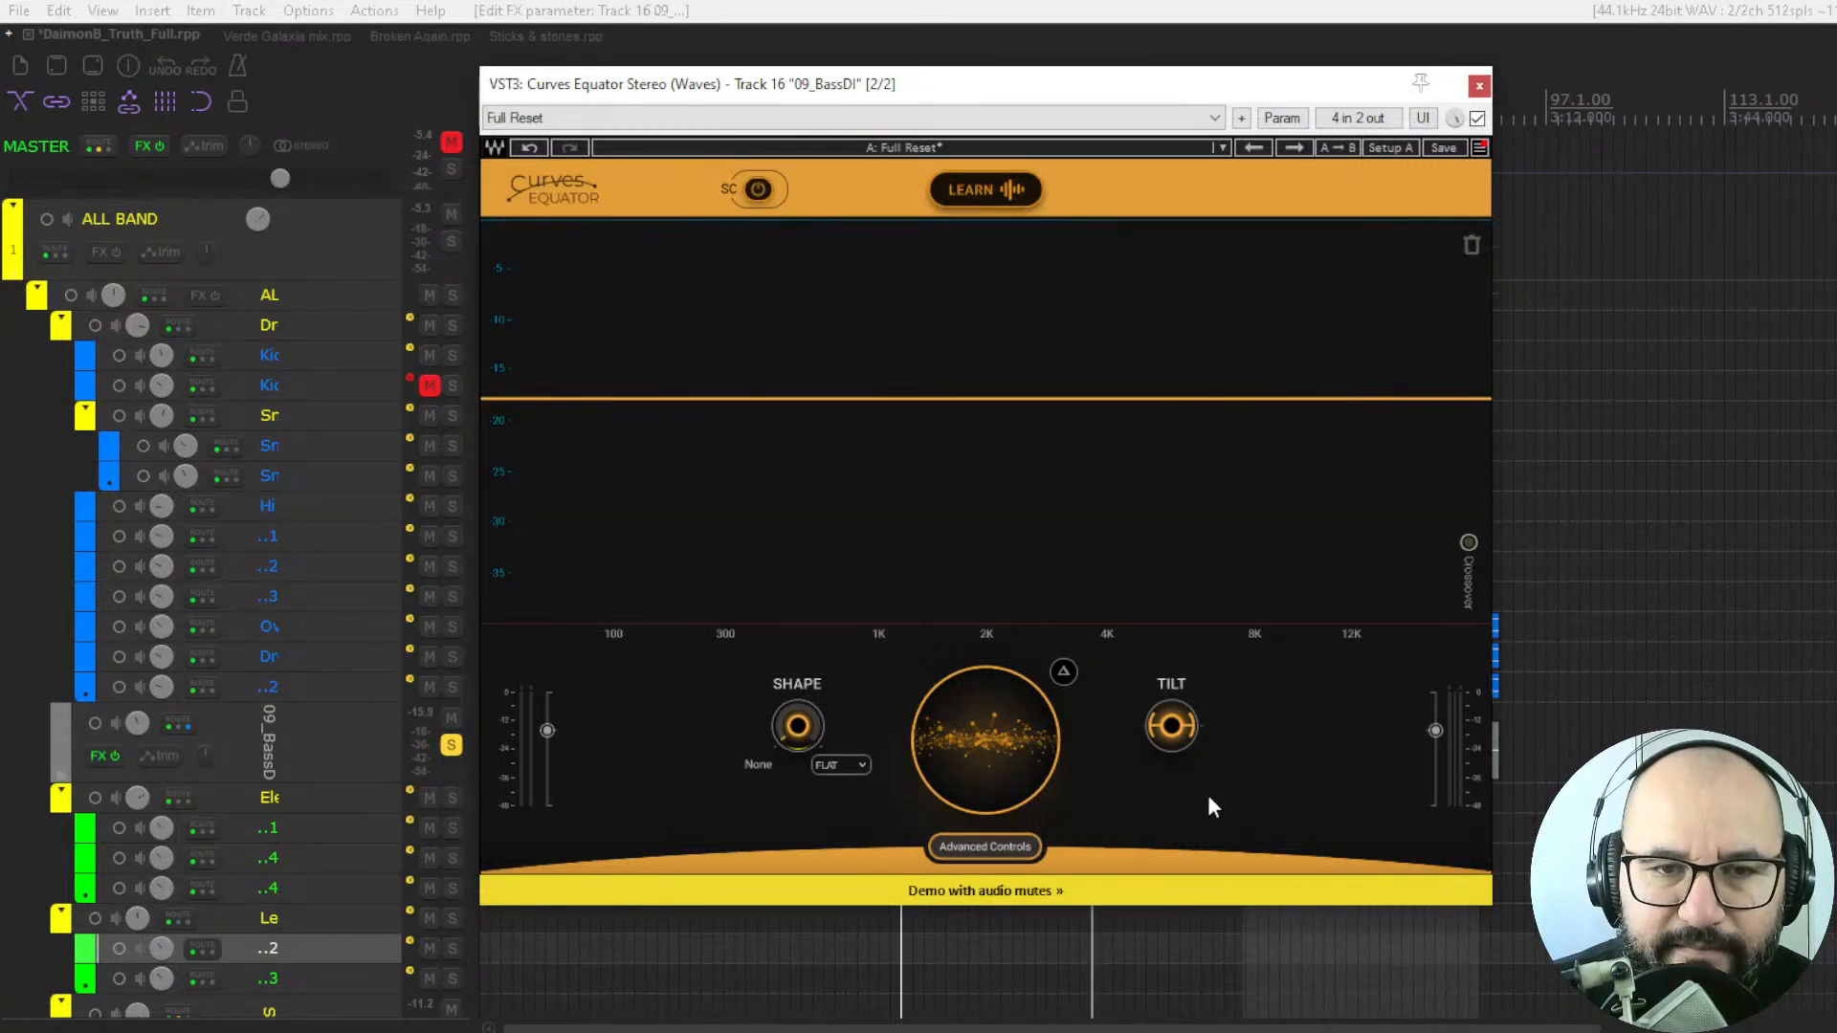
Show the advanced controls and move the lowest crossover slightly below 300 Hz.
click(1013, 848)
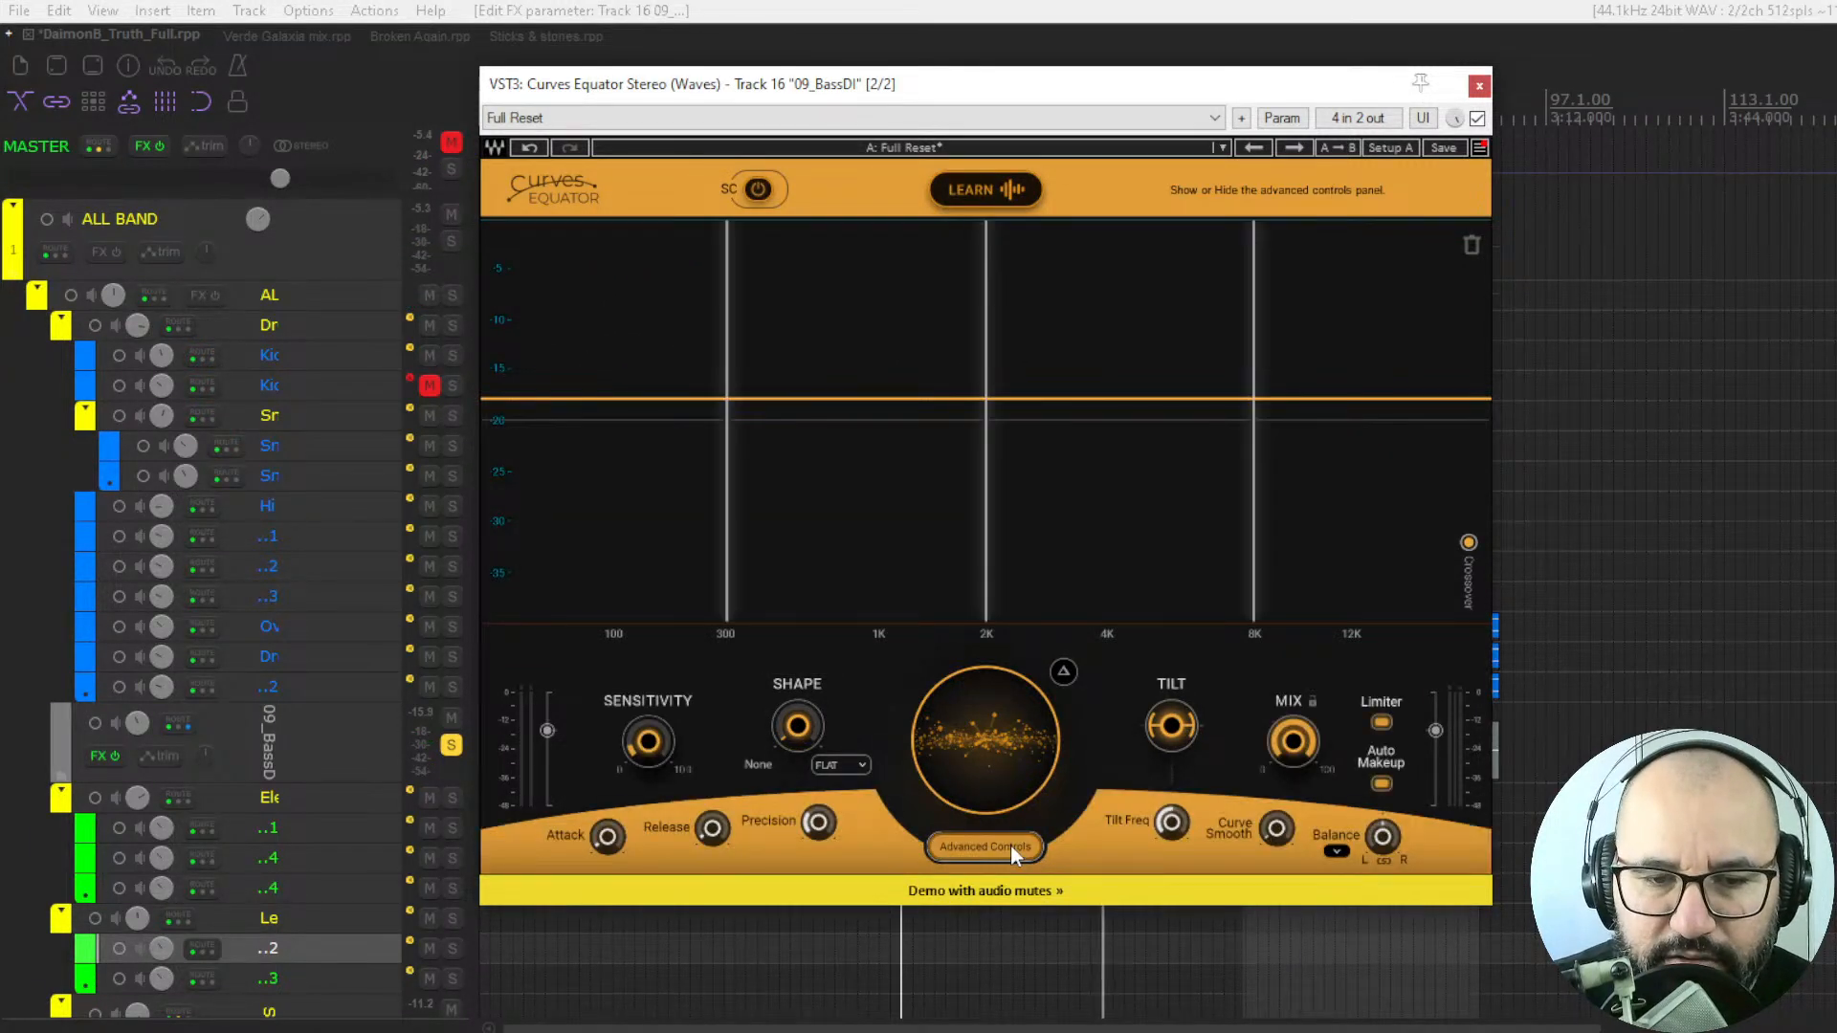
click(985, 848)
click(990, 846)
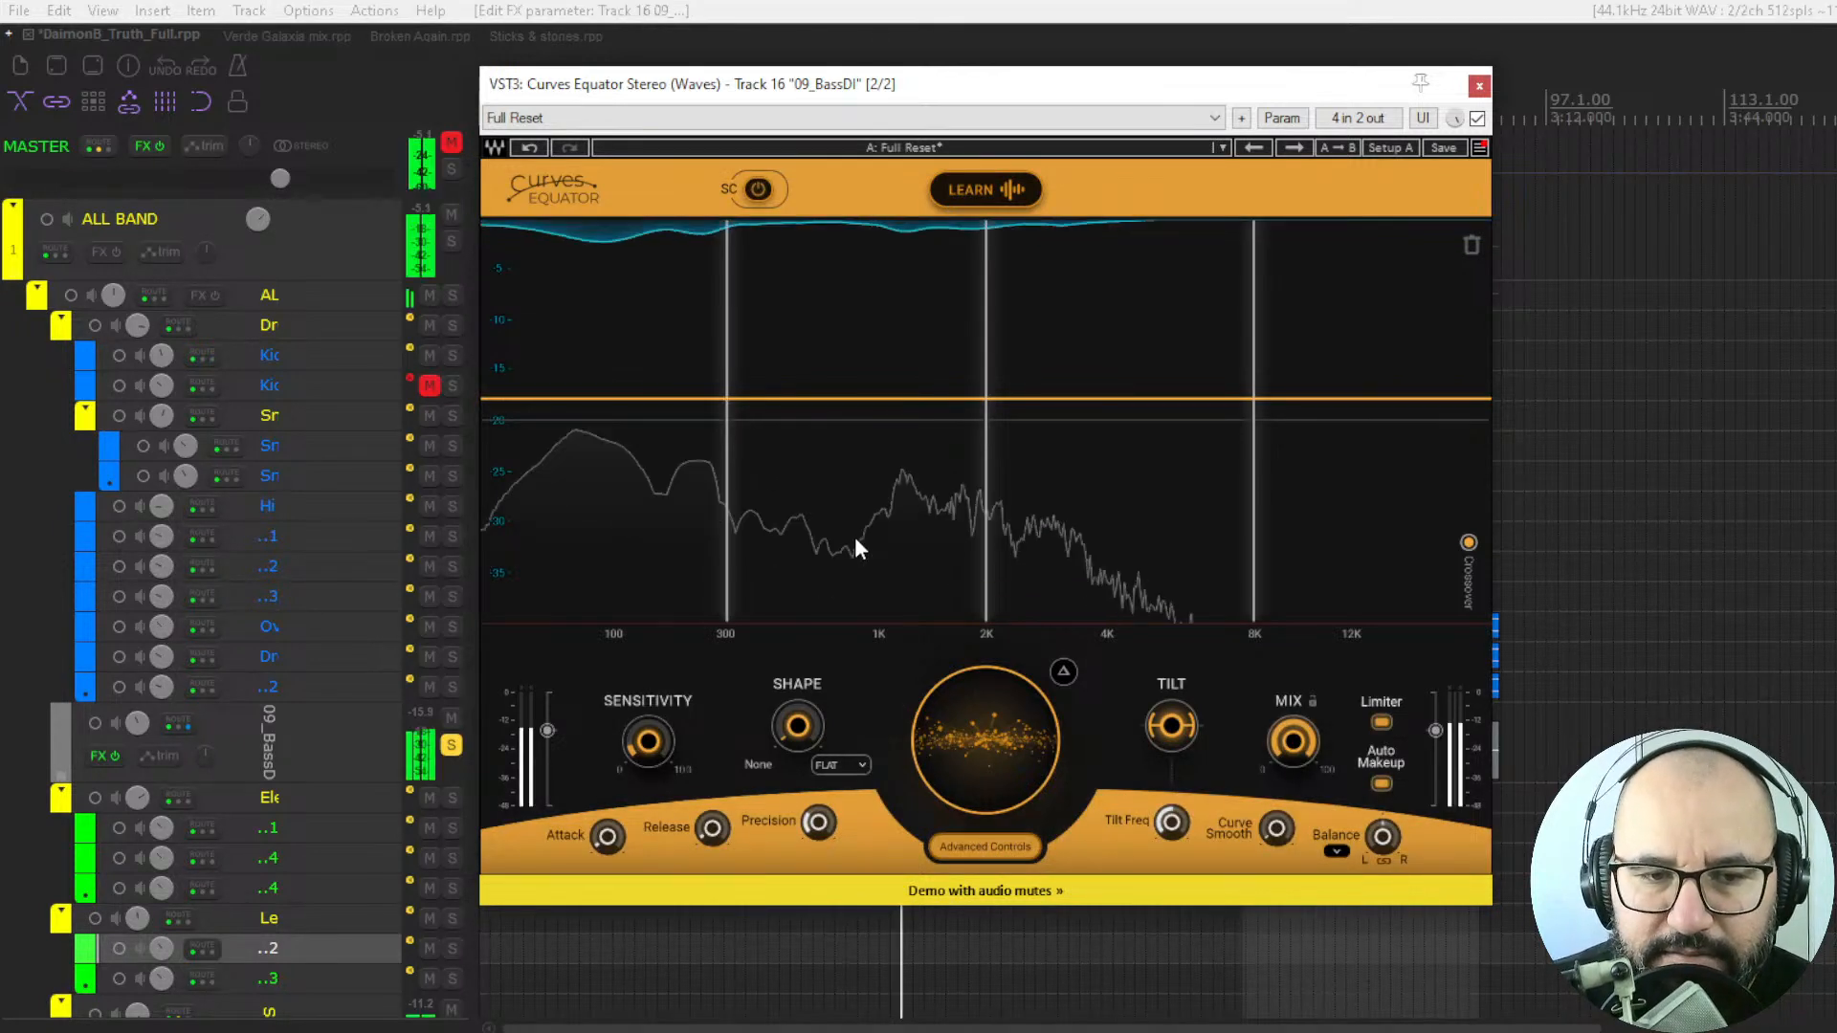
mouse_move(725, 402)
mouse_down()
mouse_move(757, 402)
mouse_move(721, 402)
mouse_up()
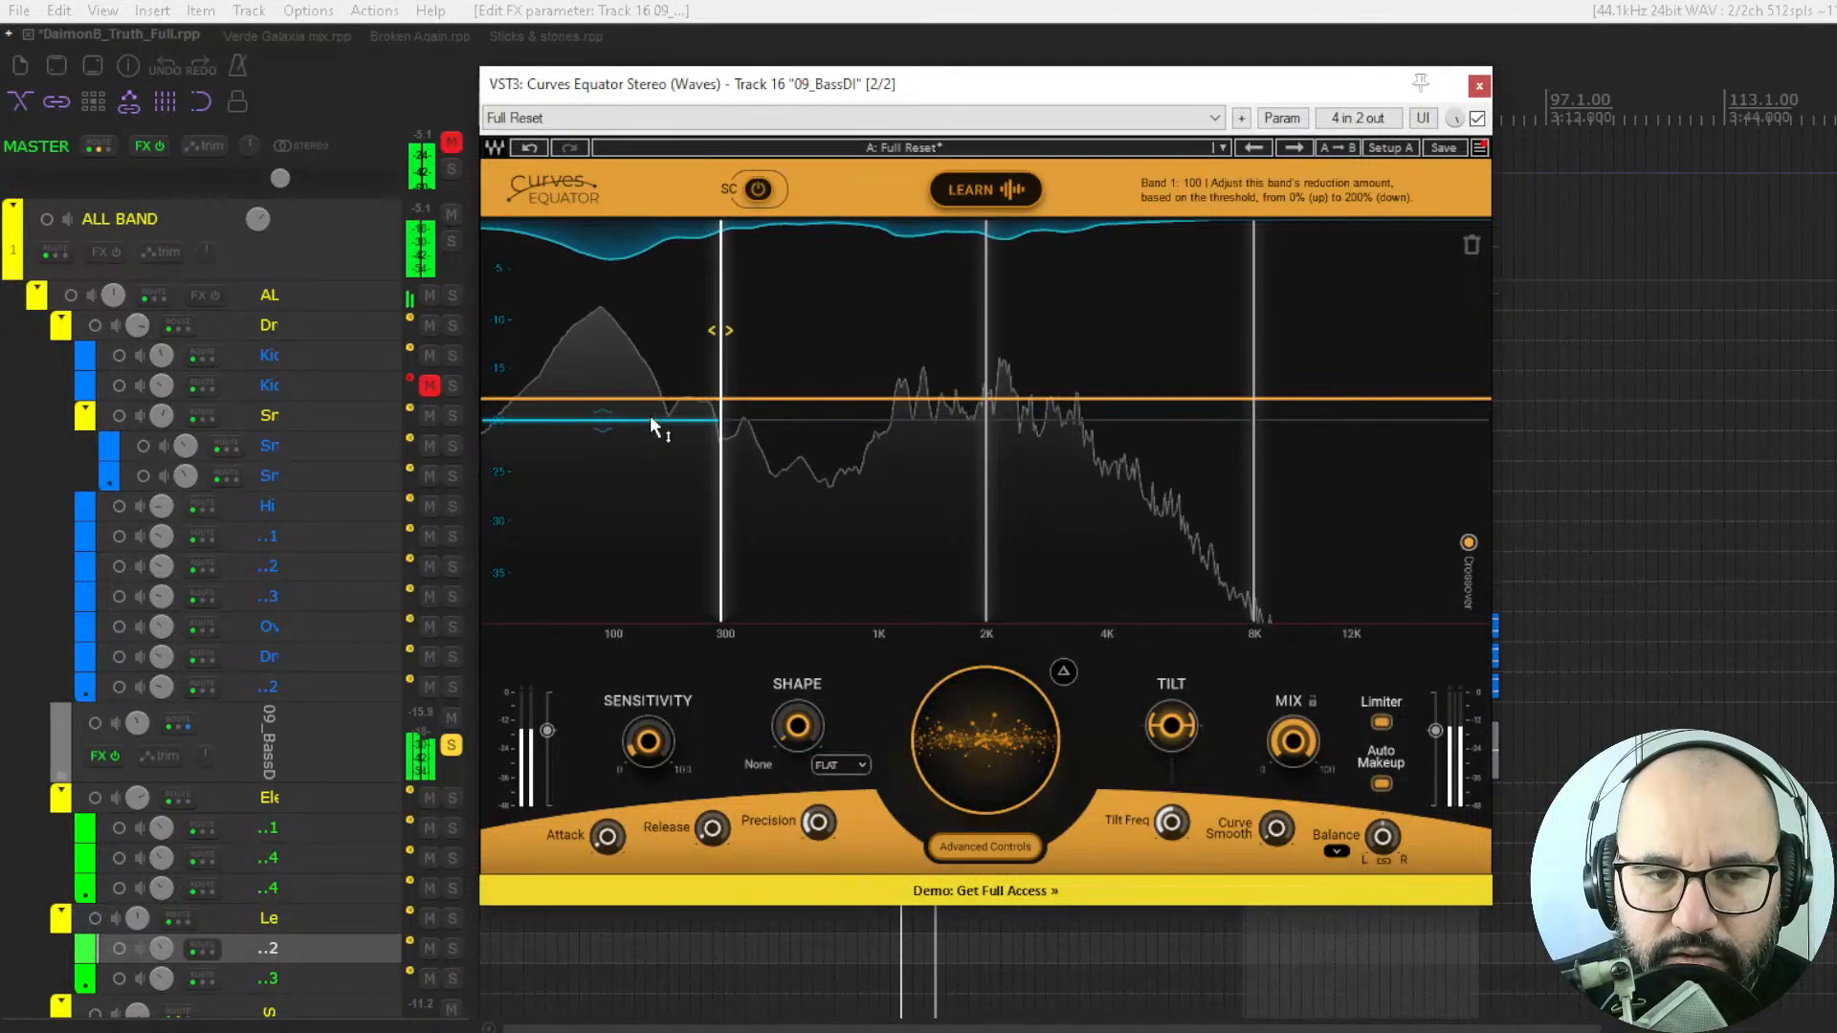
Set the lowest band's cut to 82 and slightly increase the cut of the second band.
mouse_move(651, 418)
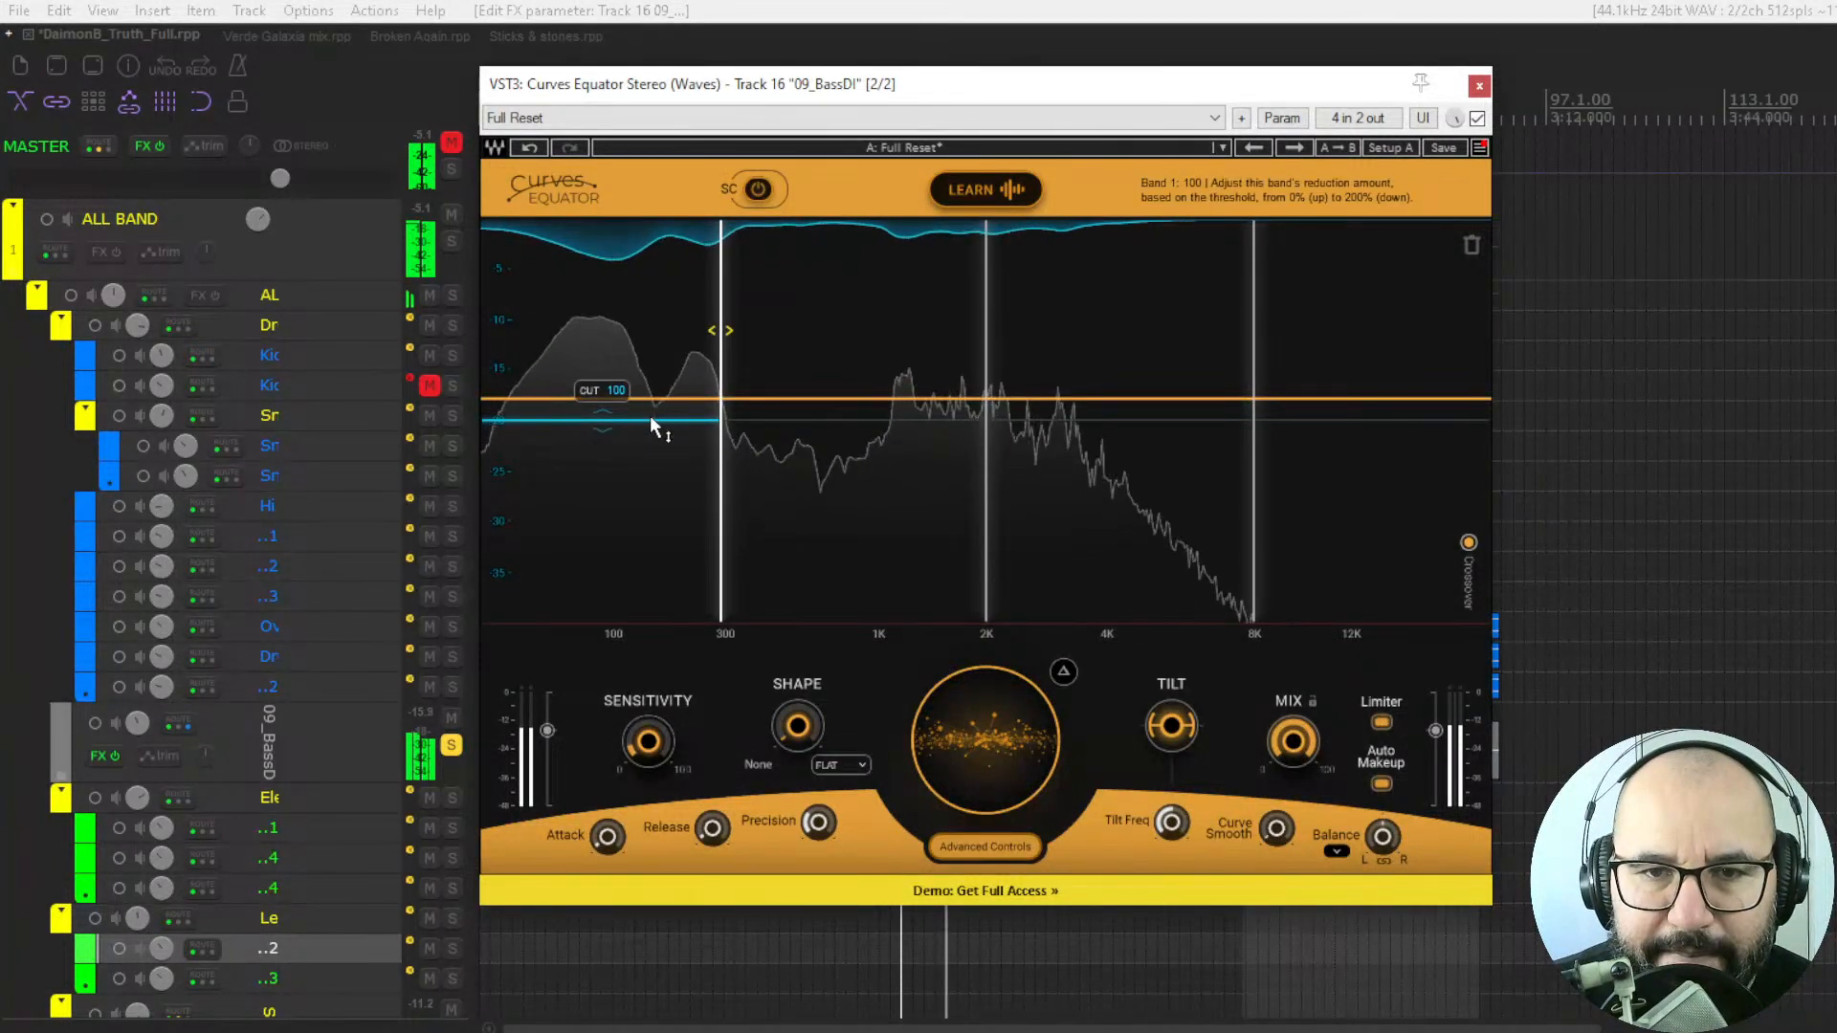
mouse_move(651, 418)
mouse_down()
mouse_move(651, 358)
mouse_move(647, 385)
mouse_up()
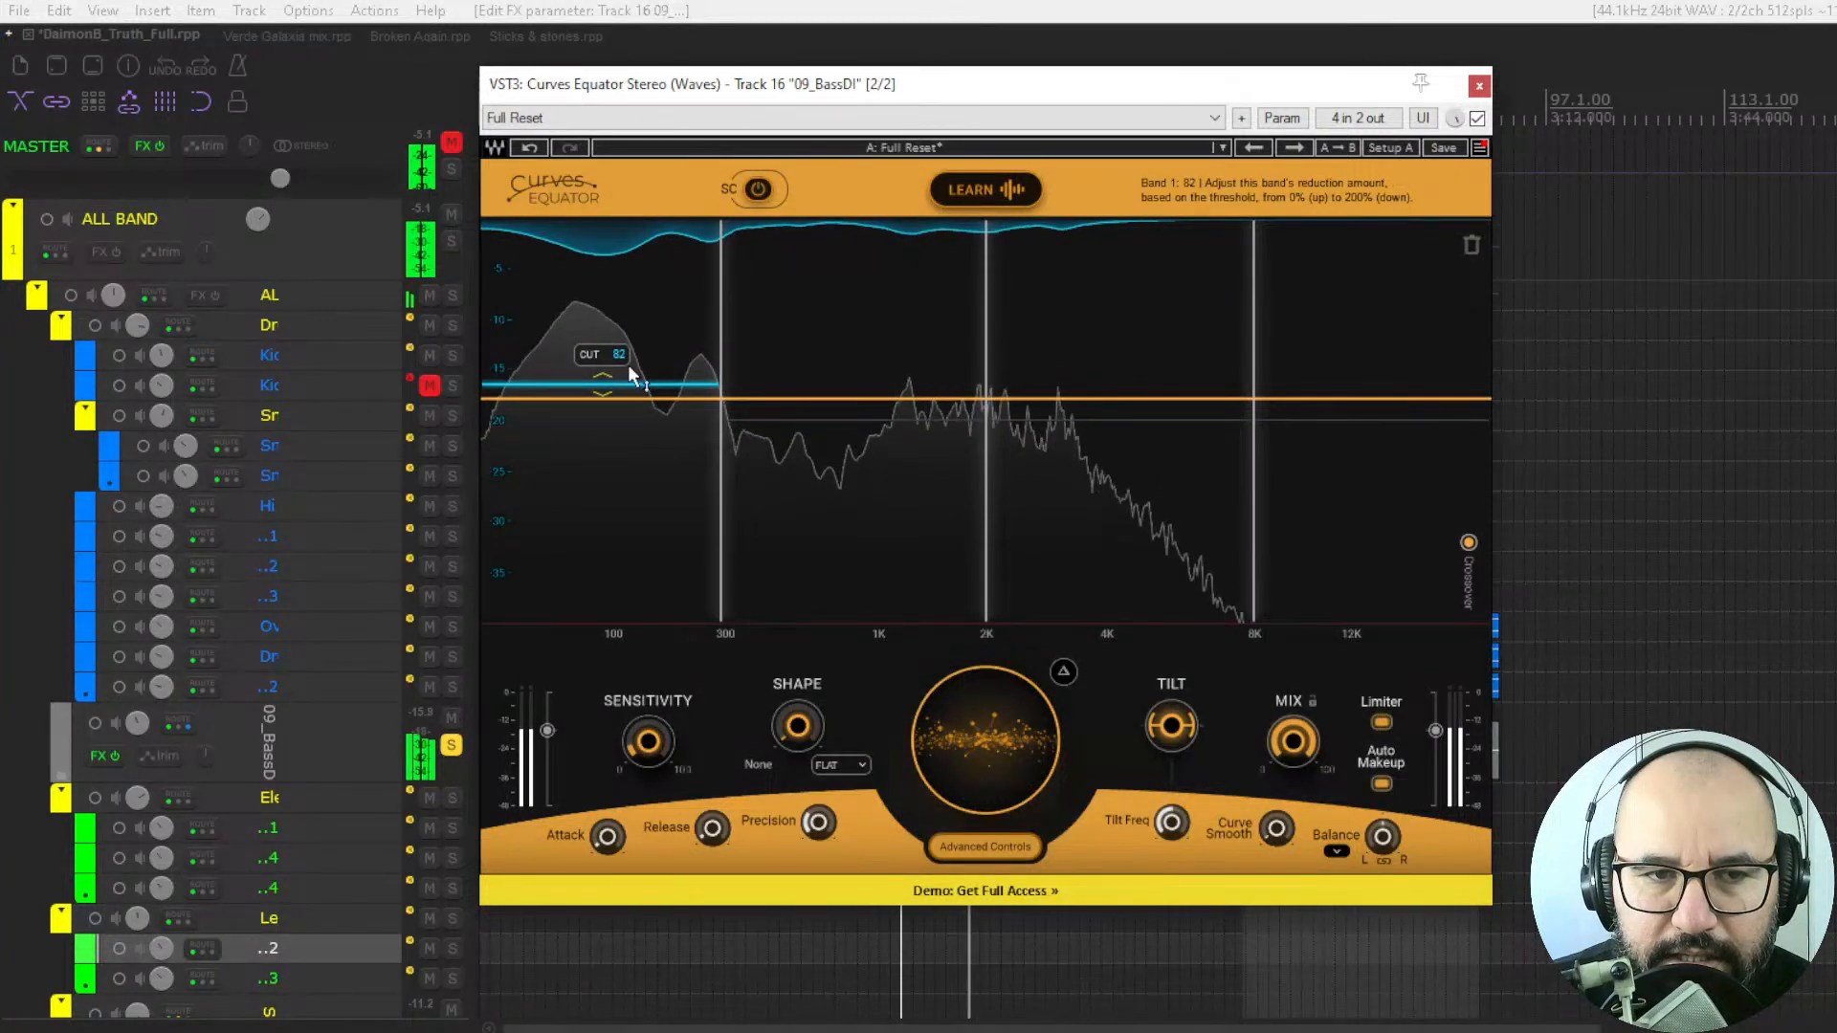
mouse_move(849, 421)
mouse_down()
mouse_move(849, 458)
mouse_move(848, 409)
mouse_move(848, 430)
mouse_up()
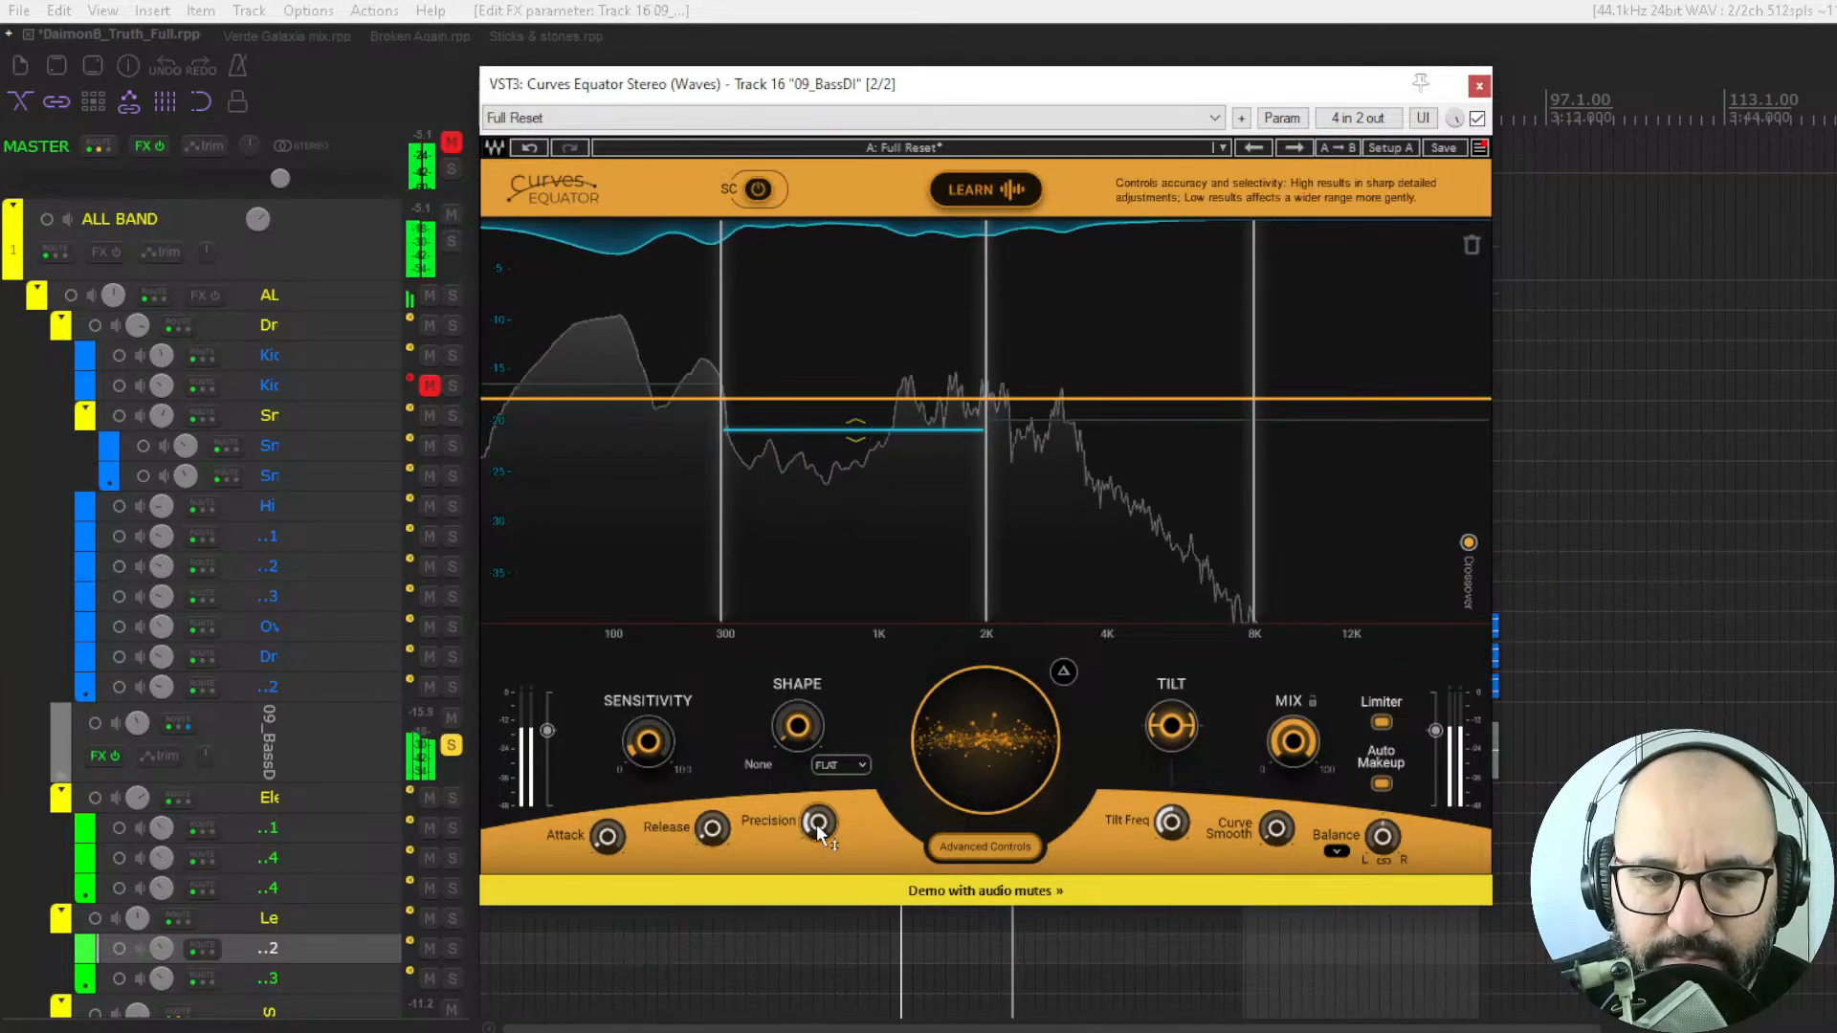
mouse_move(824, 823)
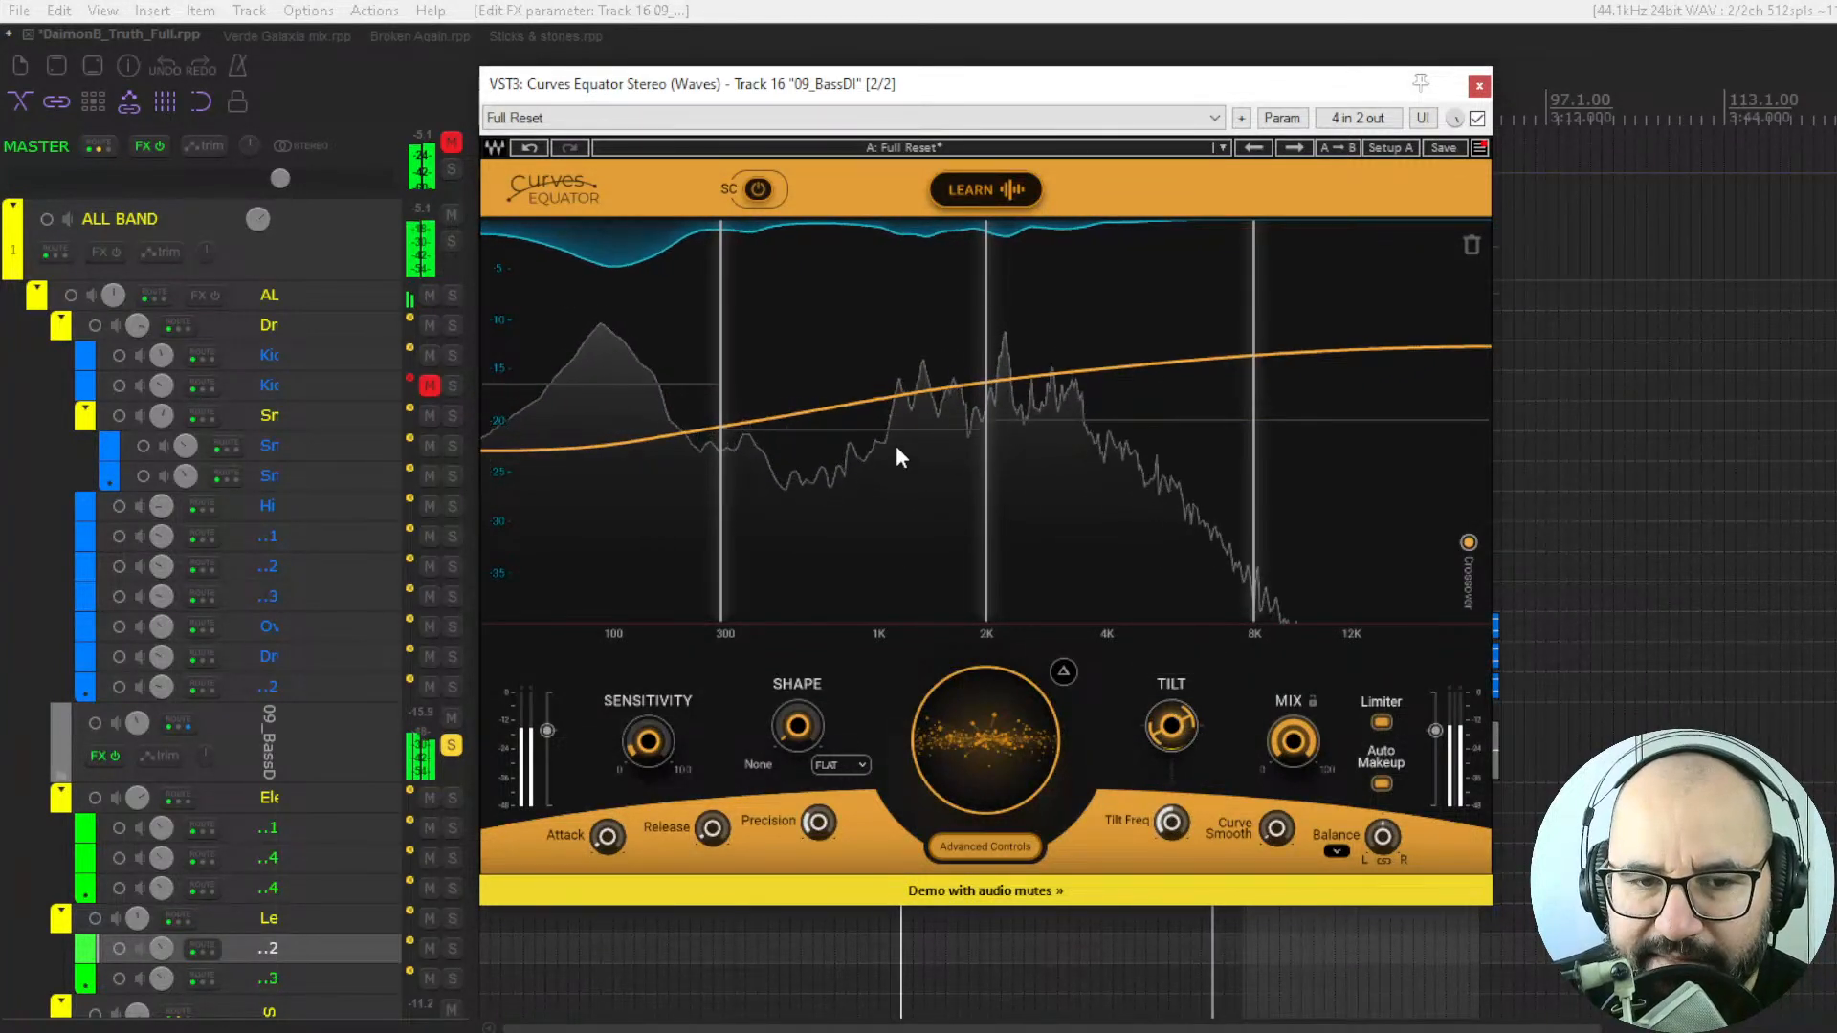
Try a tilt pivot frequency of about 2020, reset it to 1000, and reset Tilt before tilting the threshold upward toward the highs.
mouse_move(1172, 823)
mouse_down()
mouse_move(1171, 782)
mouse_move(1172, 798)
mouse_up()
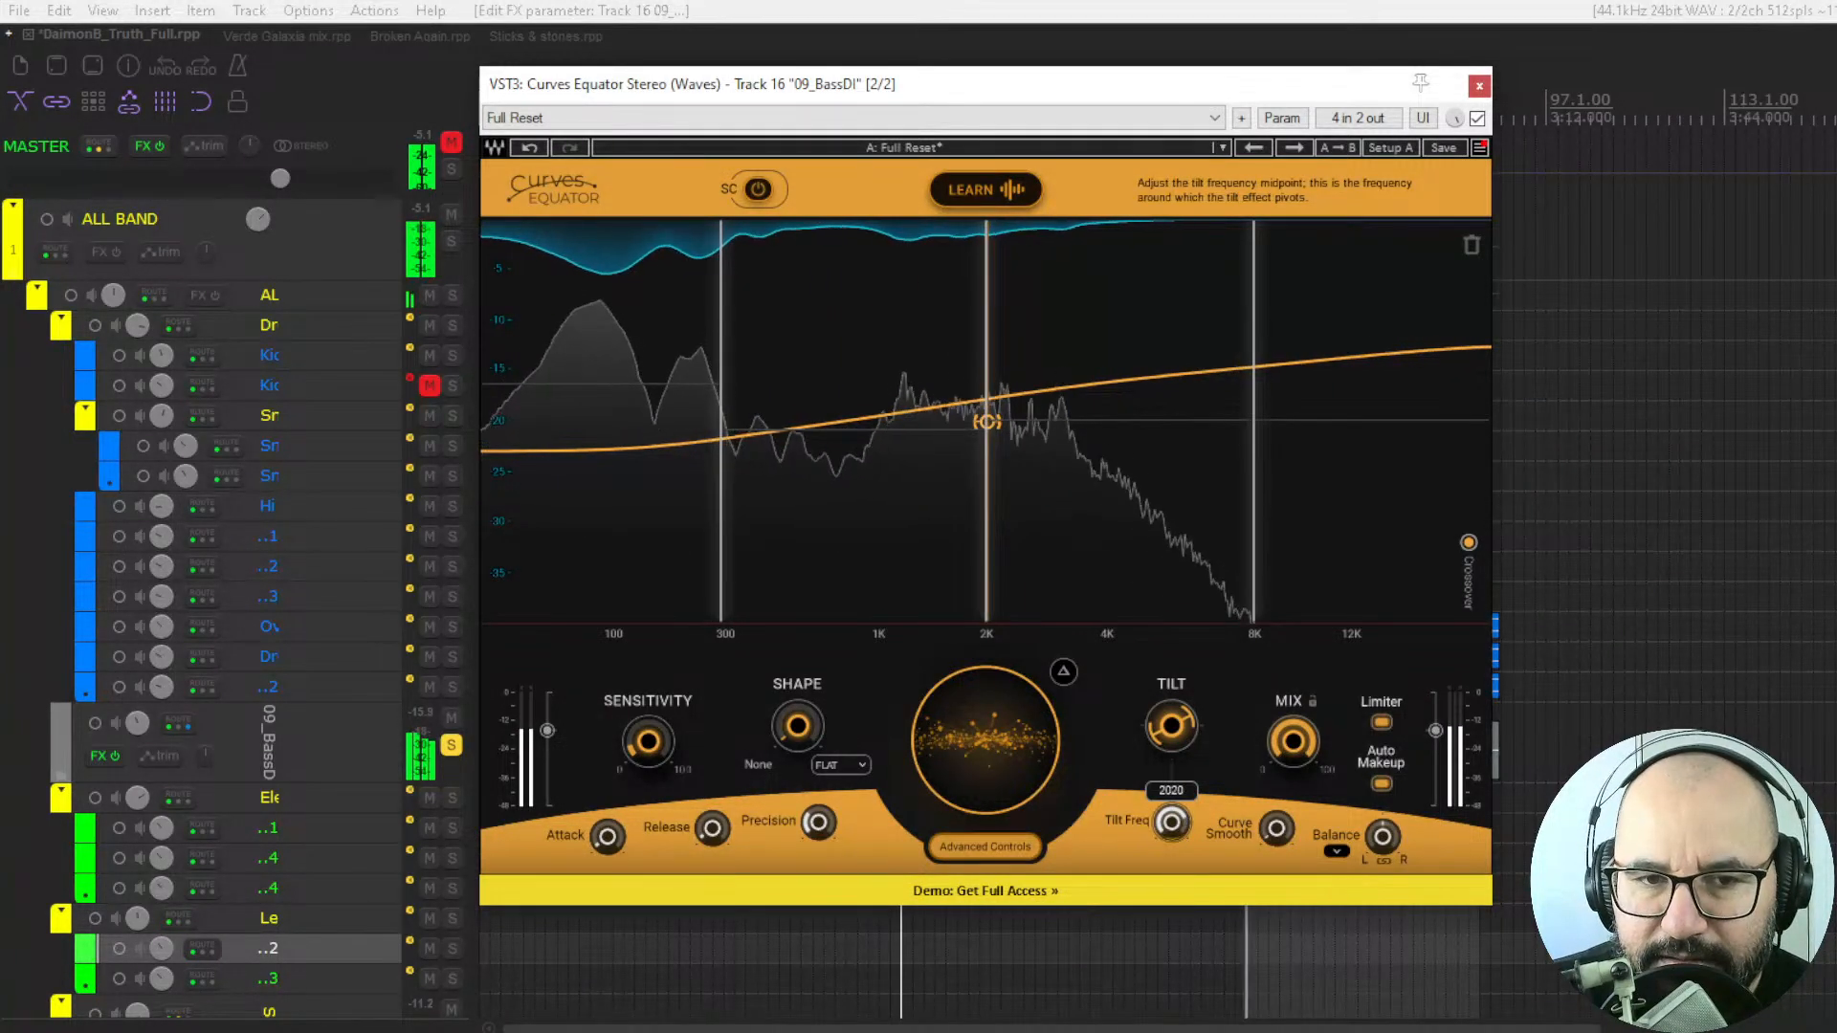
double_click(1173, 827)
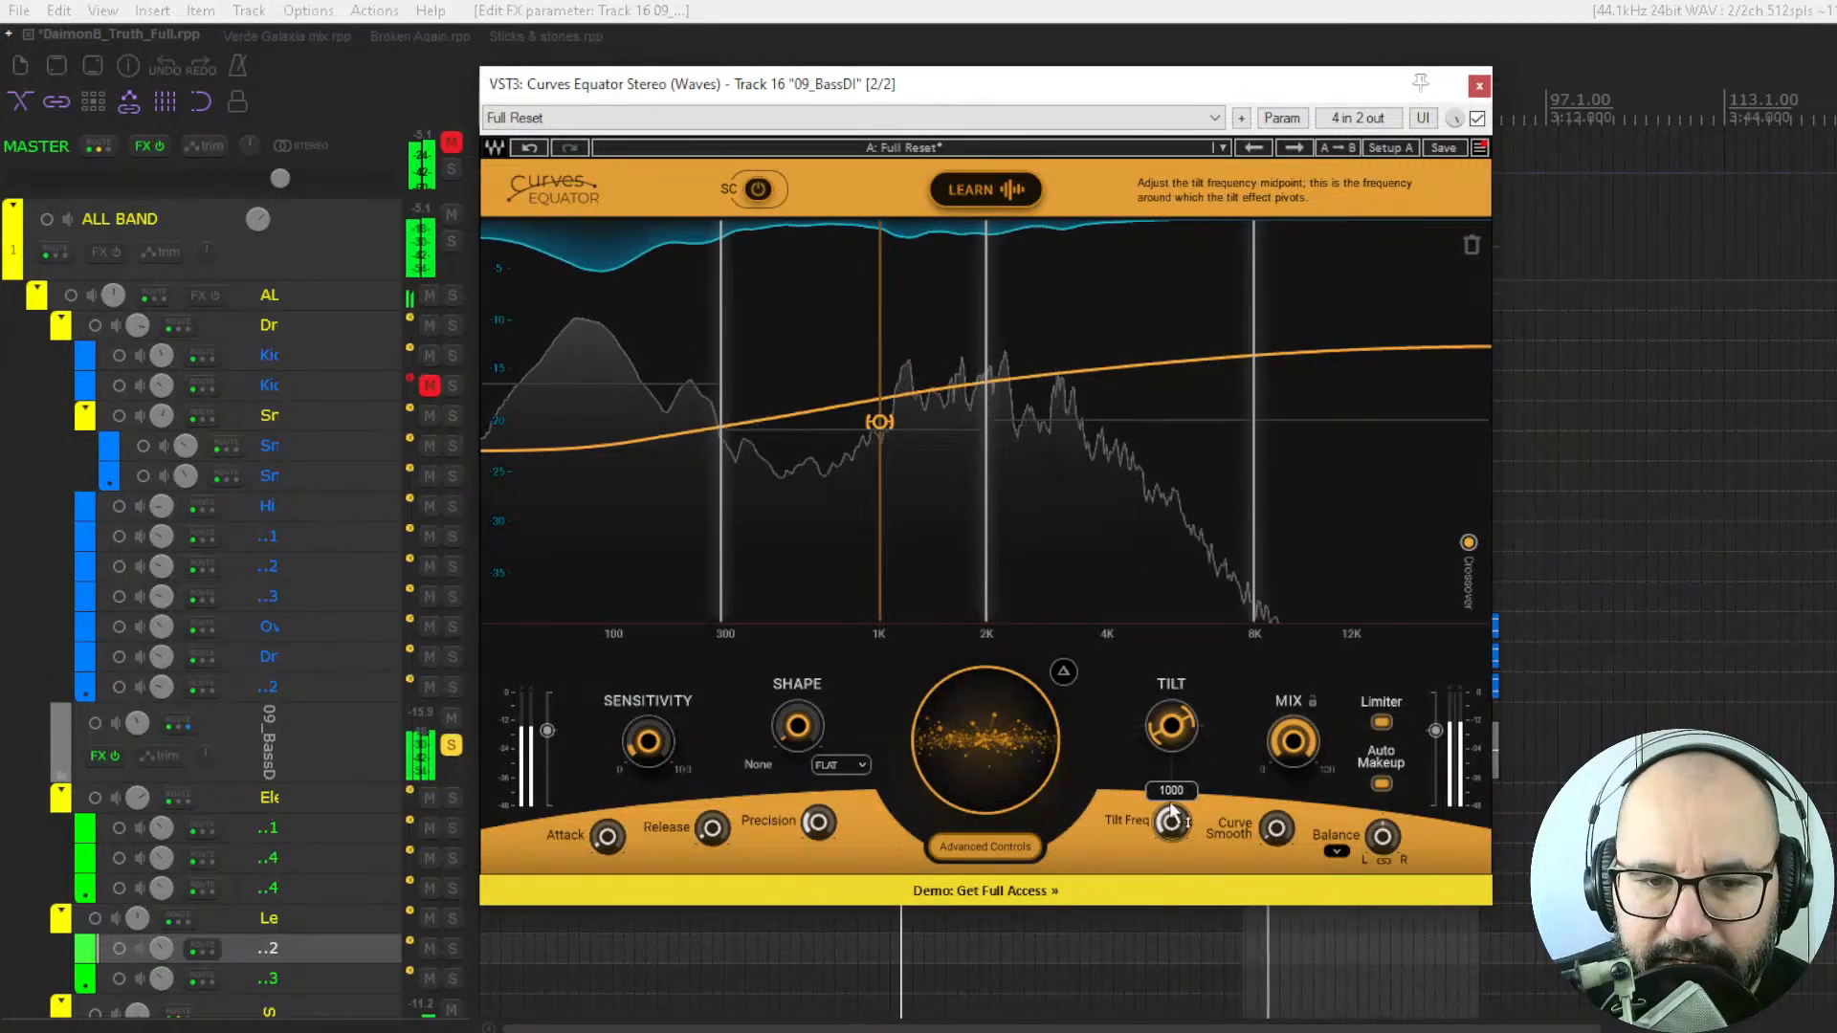
double_click(1177, 727)
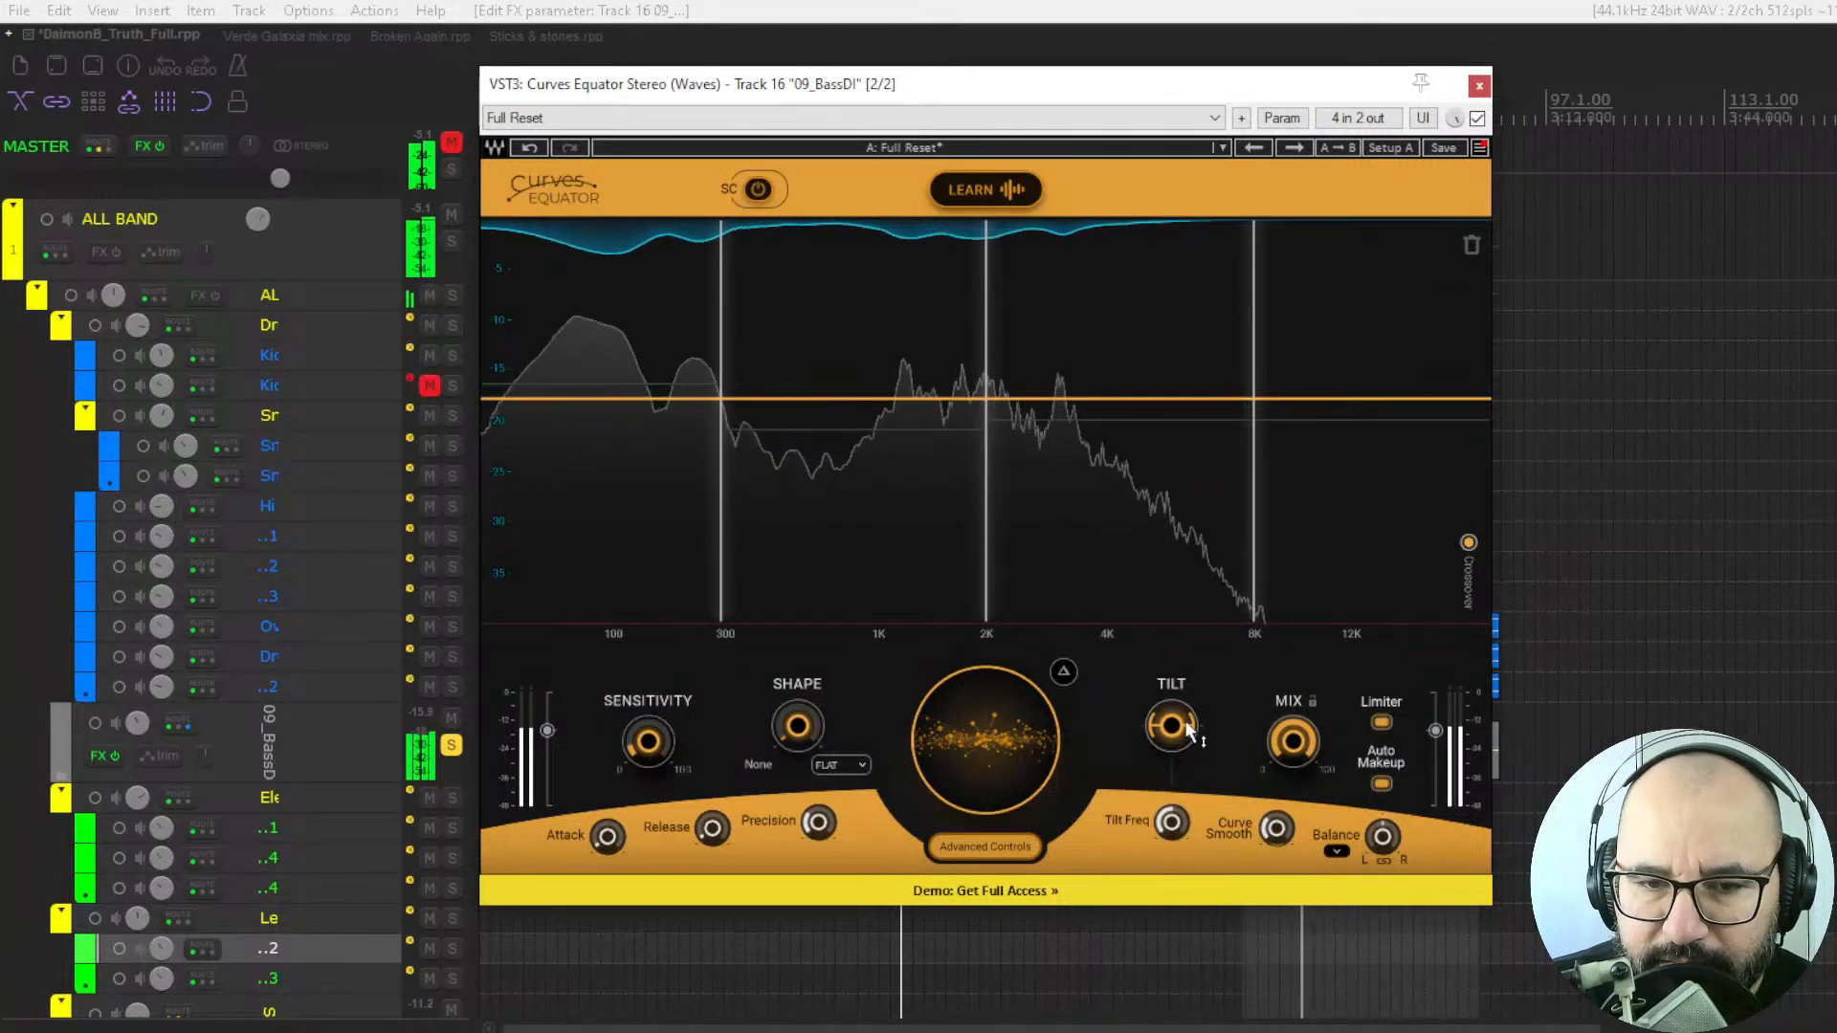
drag(1177, 742, 1182, 732)
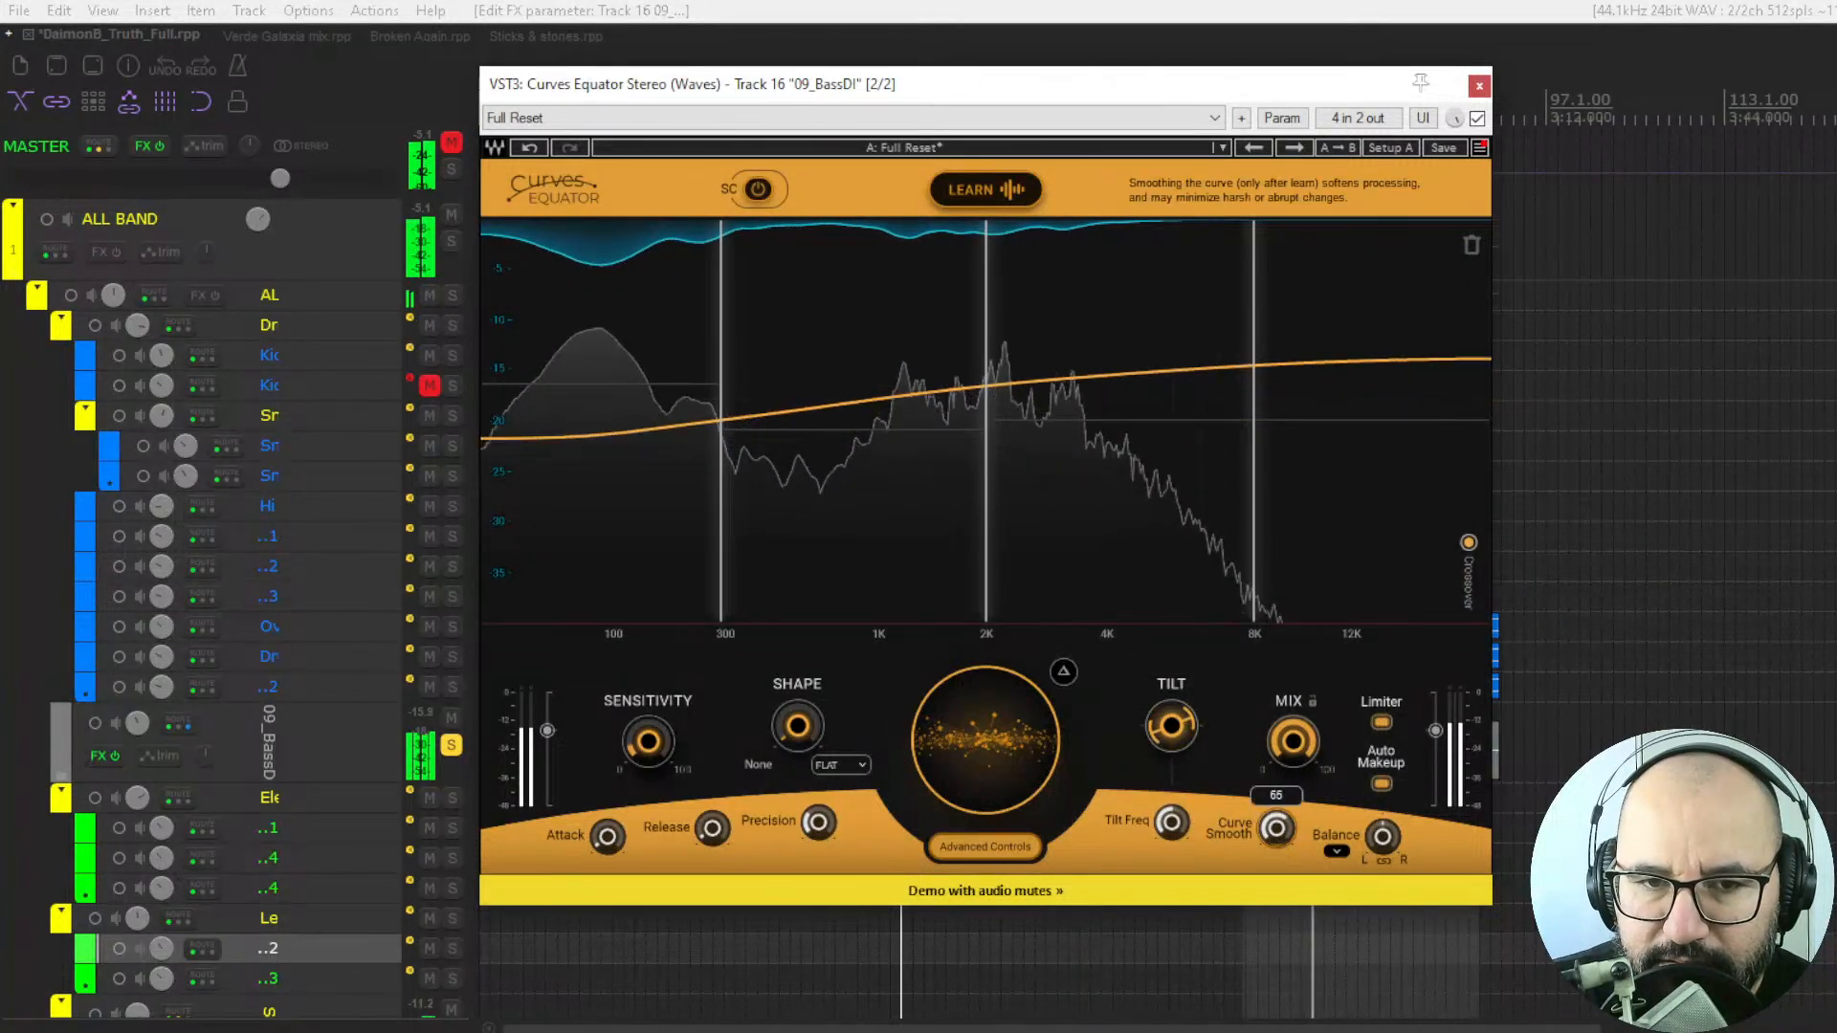
Adjust Curve Smooth and try toggling the Limiter and Auto Makeup options.
drag(1277, 828, 1282, 847)
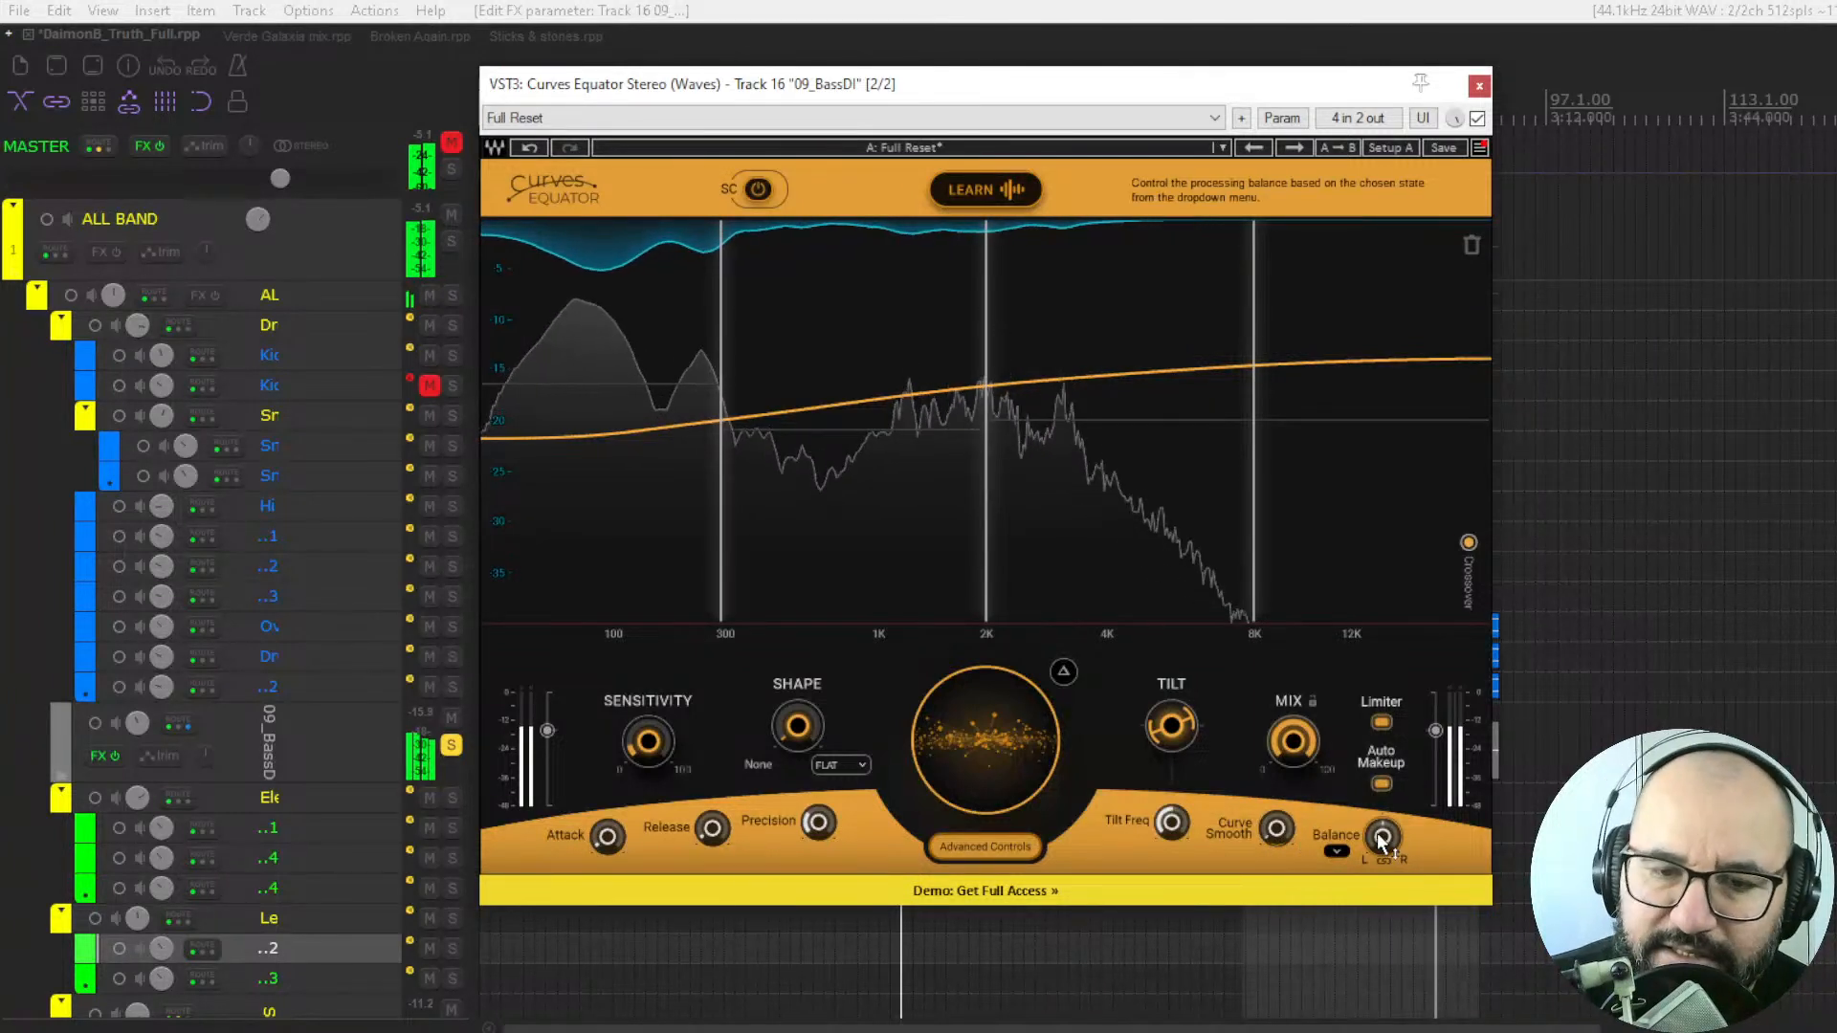
click(1383, 725)
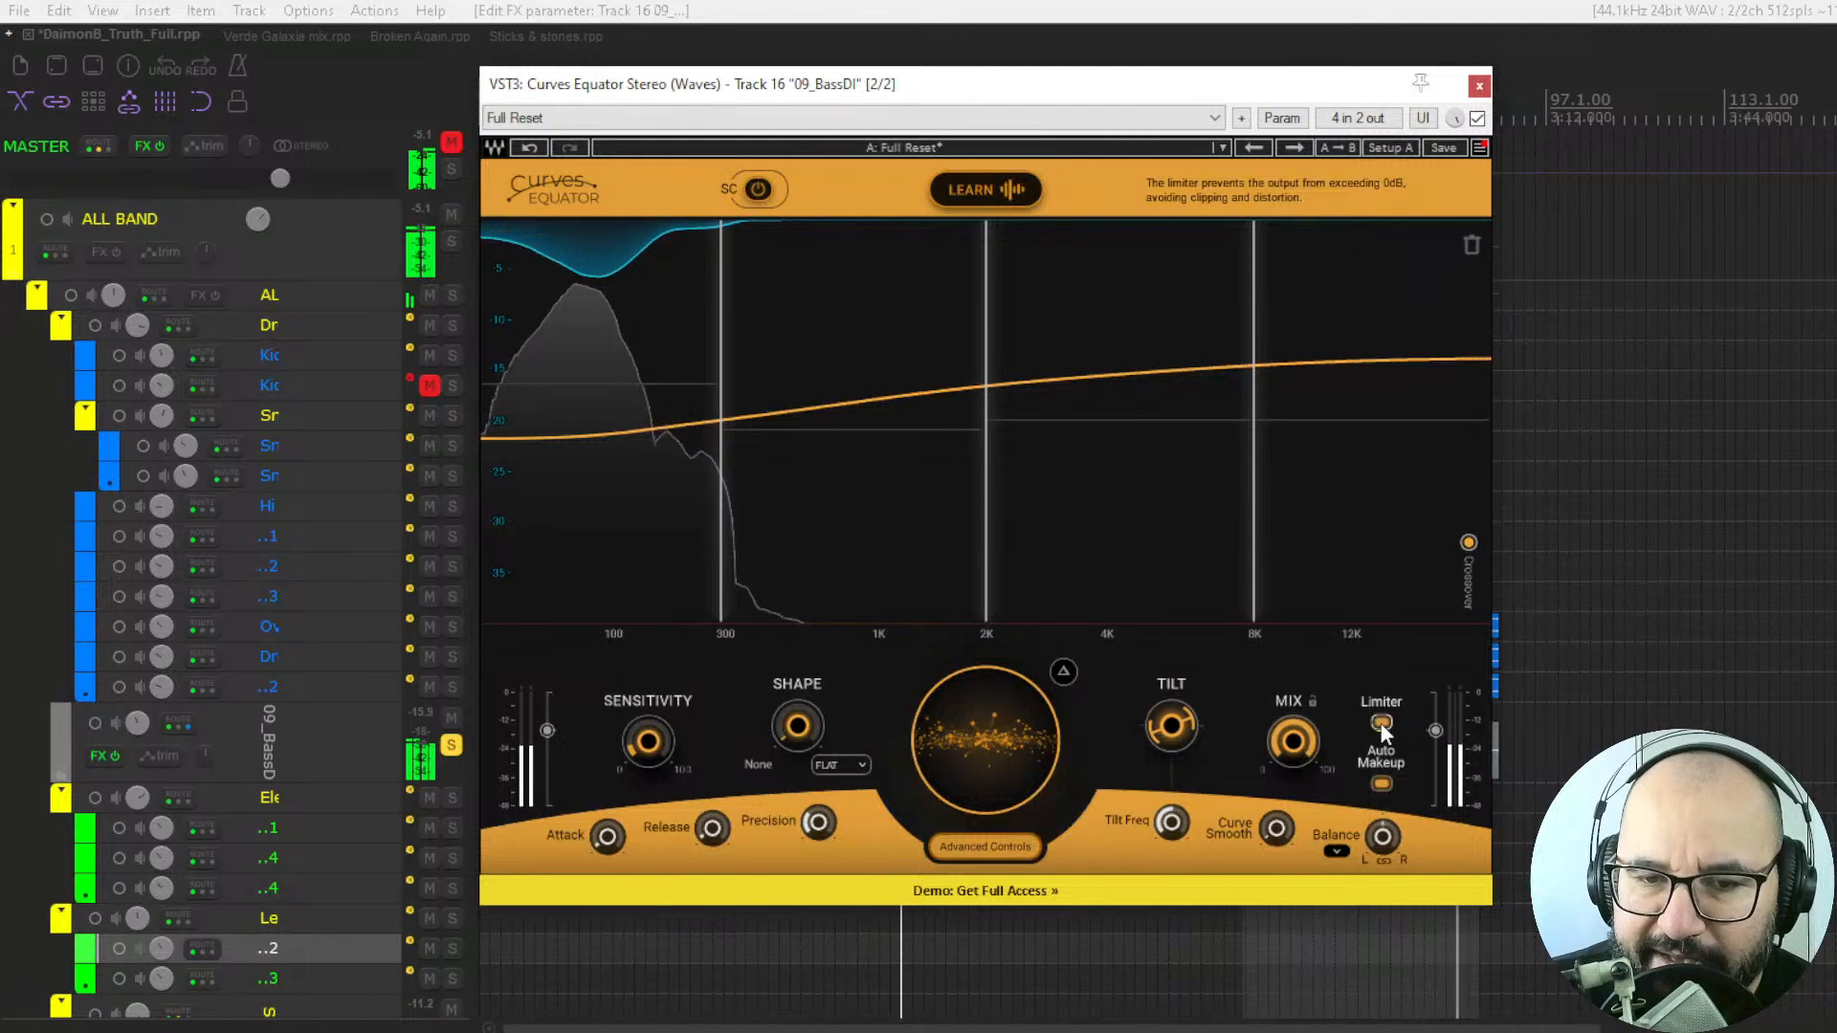
click(1380, 784)
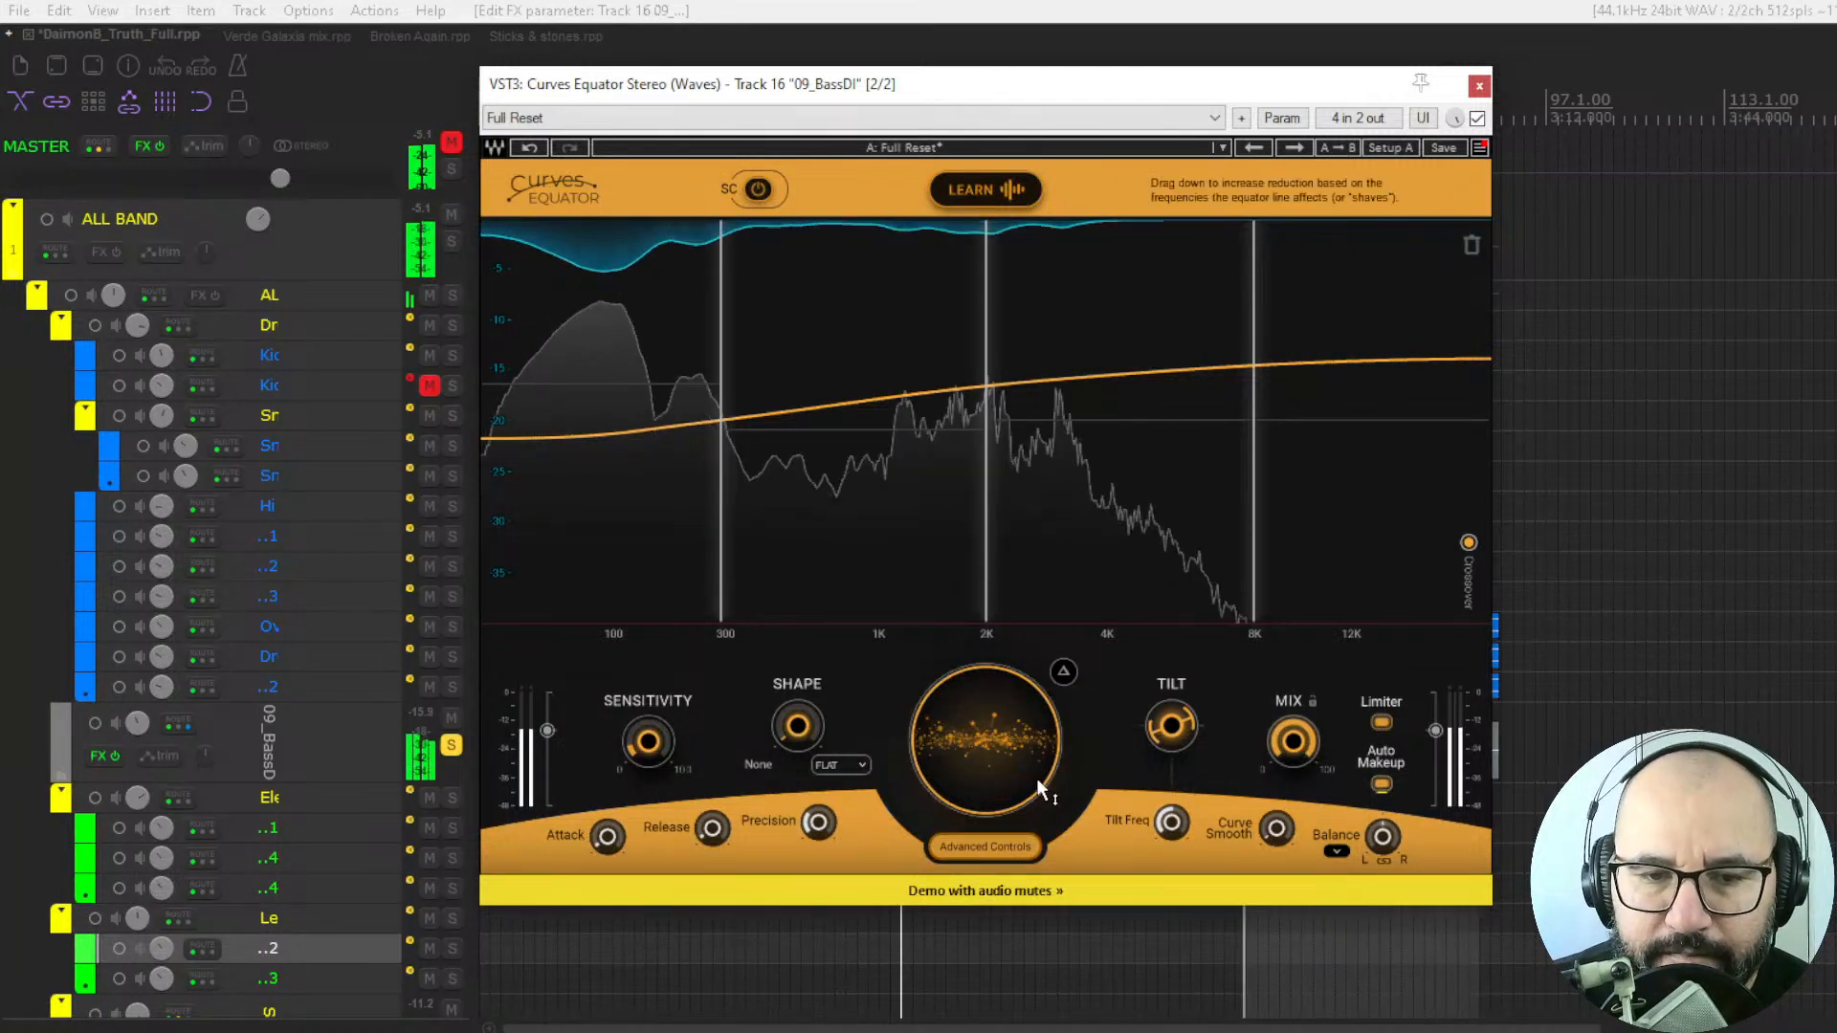
Restore the Full Reset preset and browse the factory presets without loading one.
click(1267, 149)
click(1255, 148)
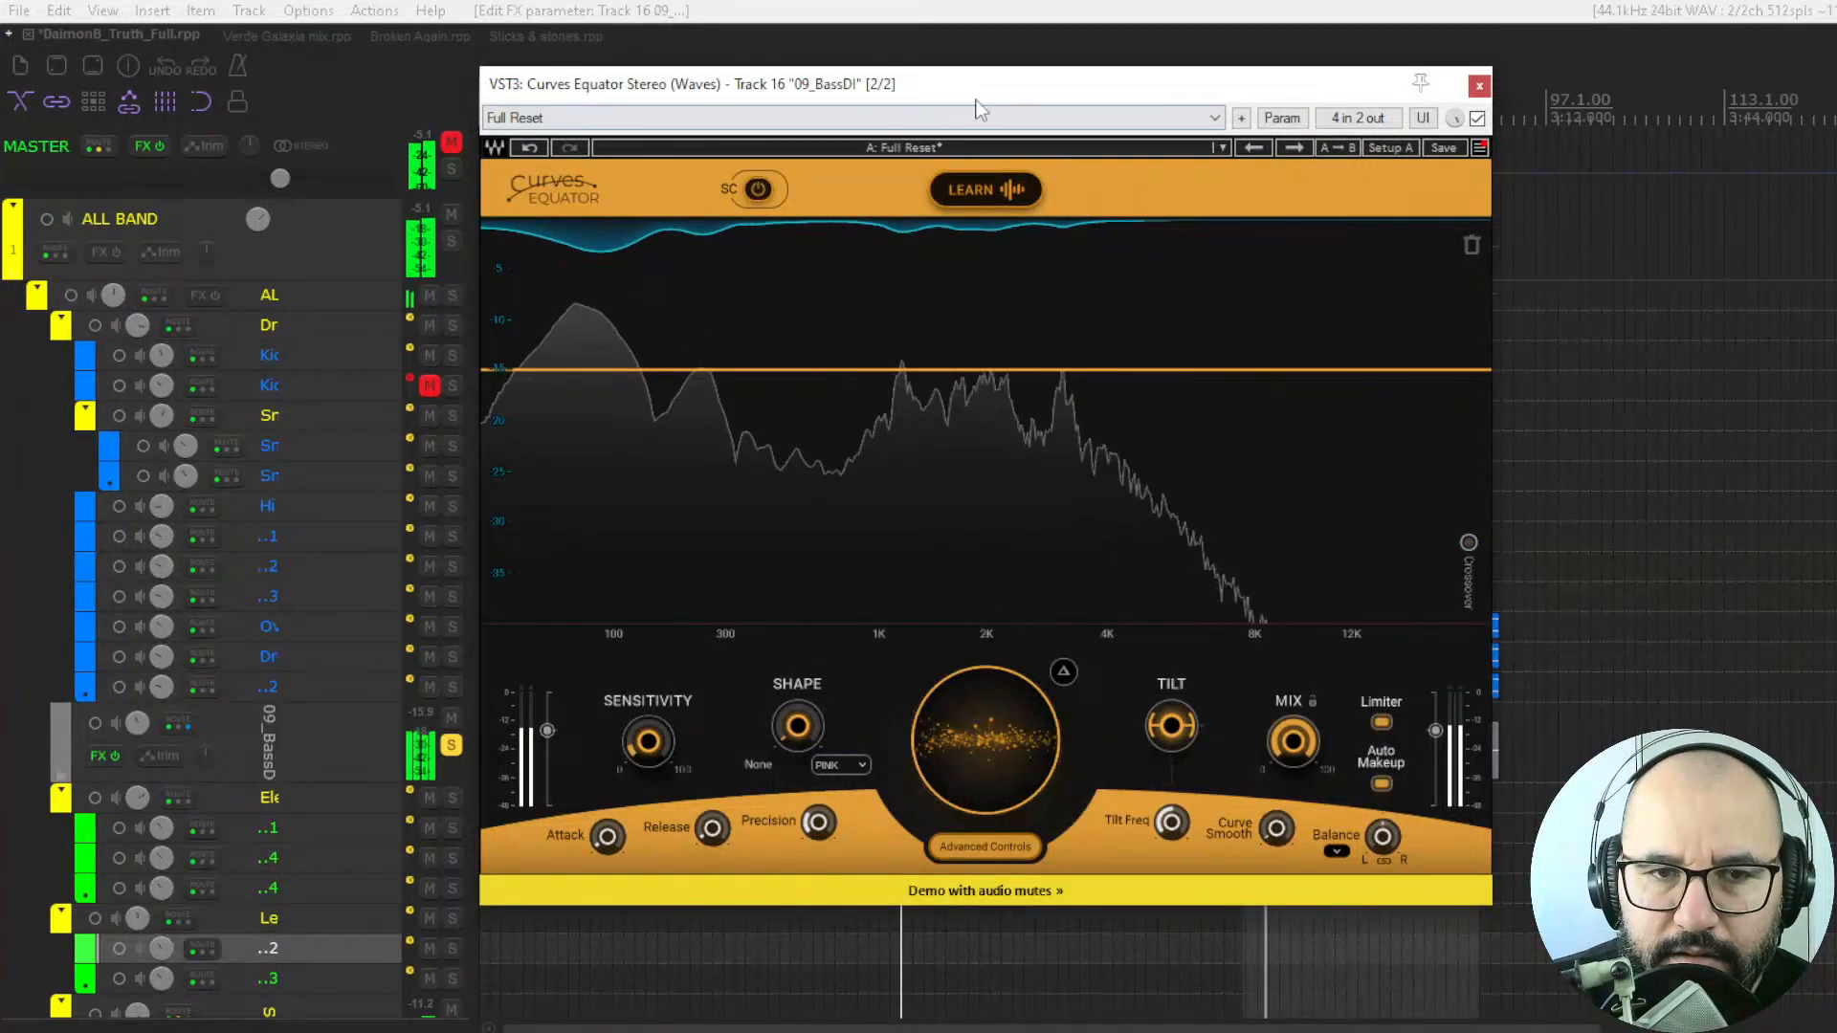
click(960, 149)
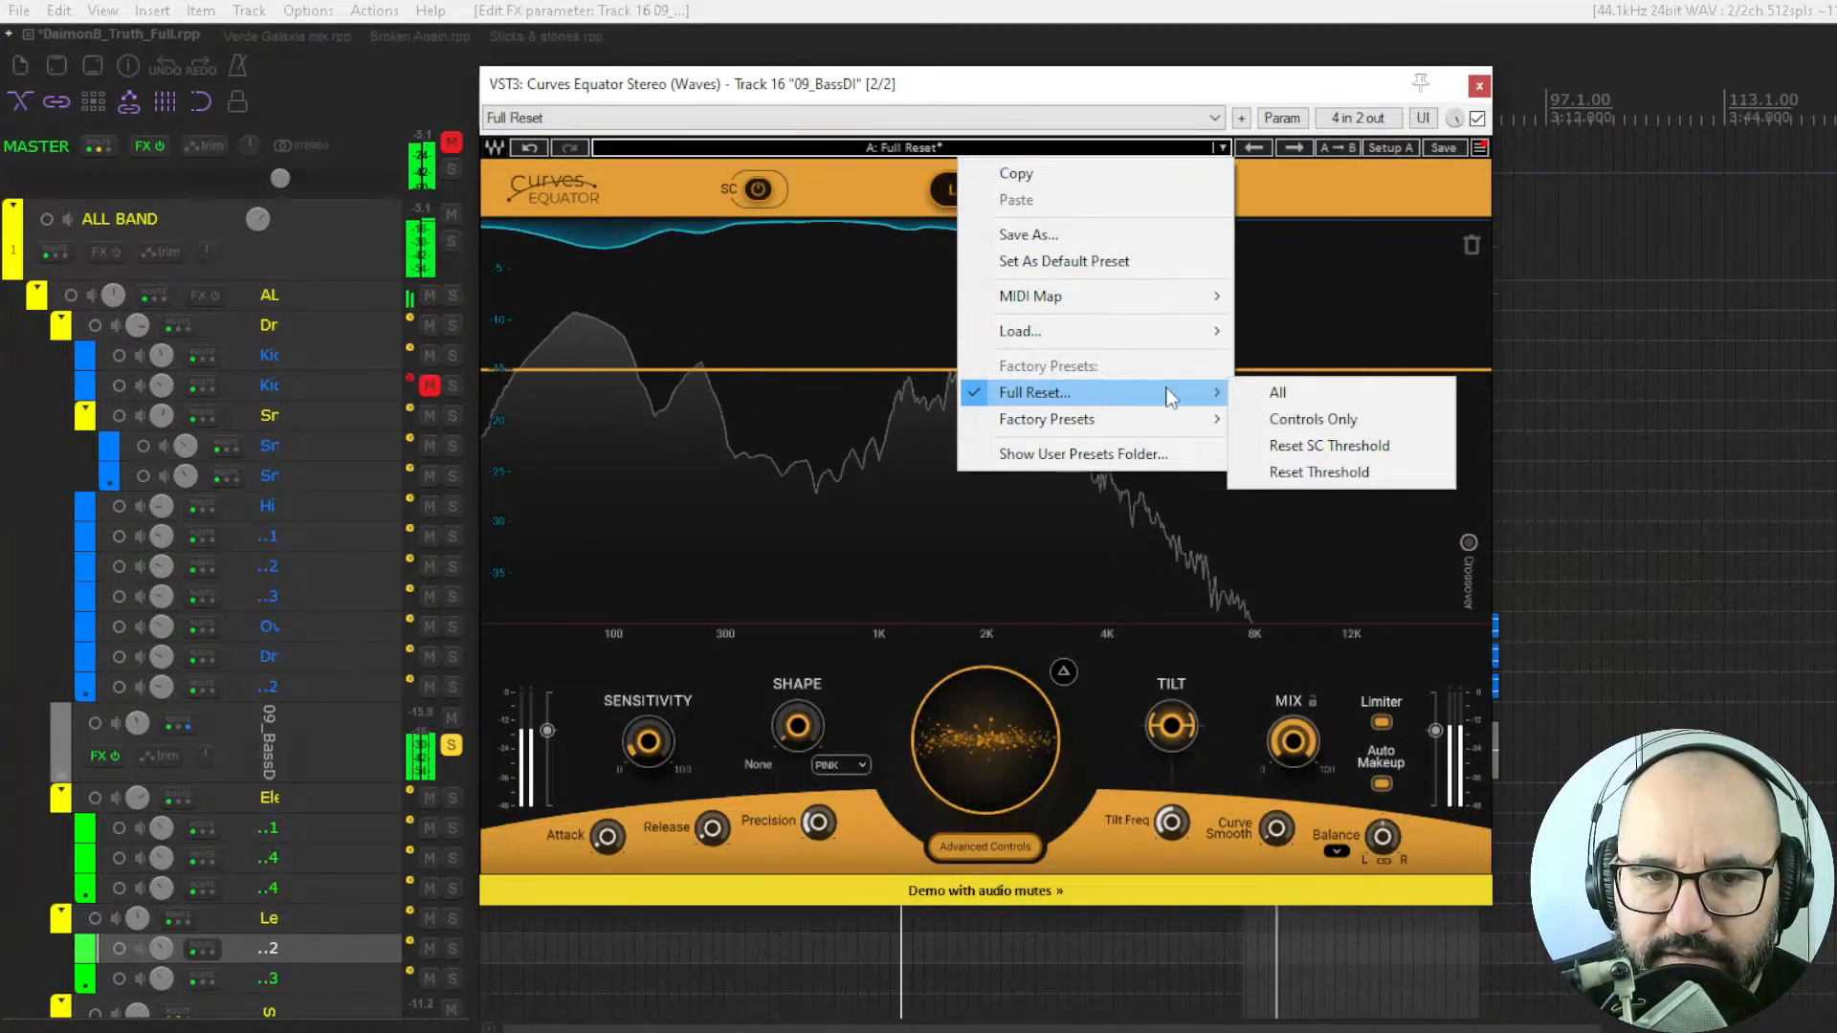
mouse_move(1161, 419)
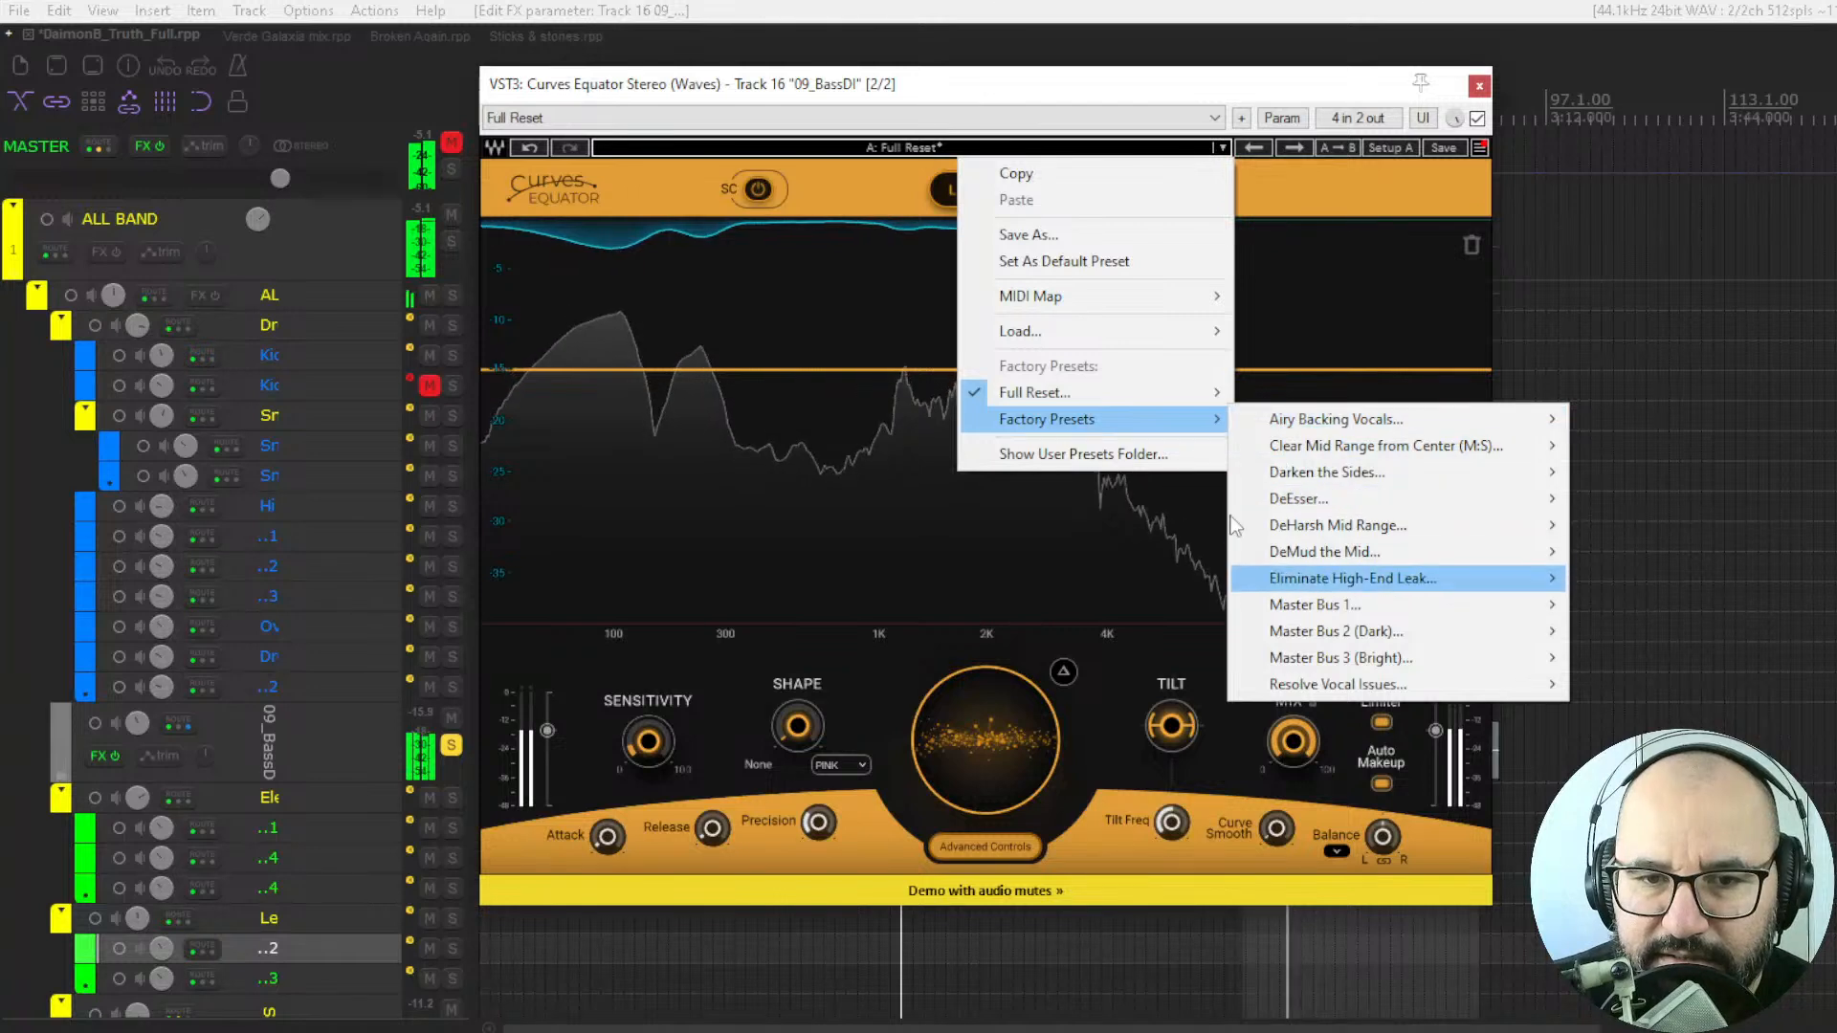
mouse_move(1293, 511)
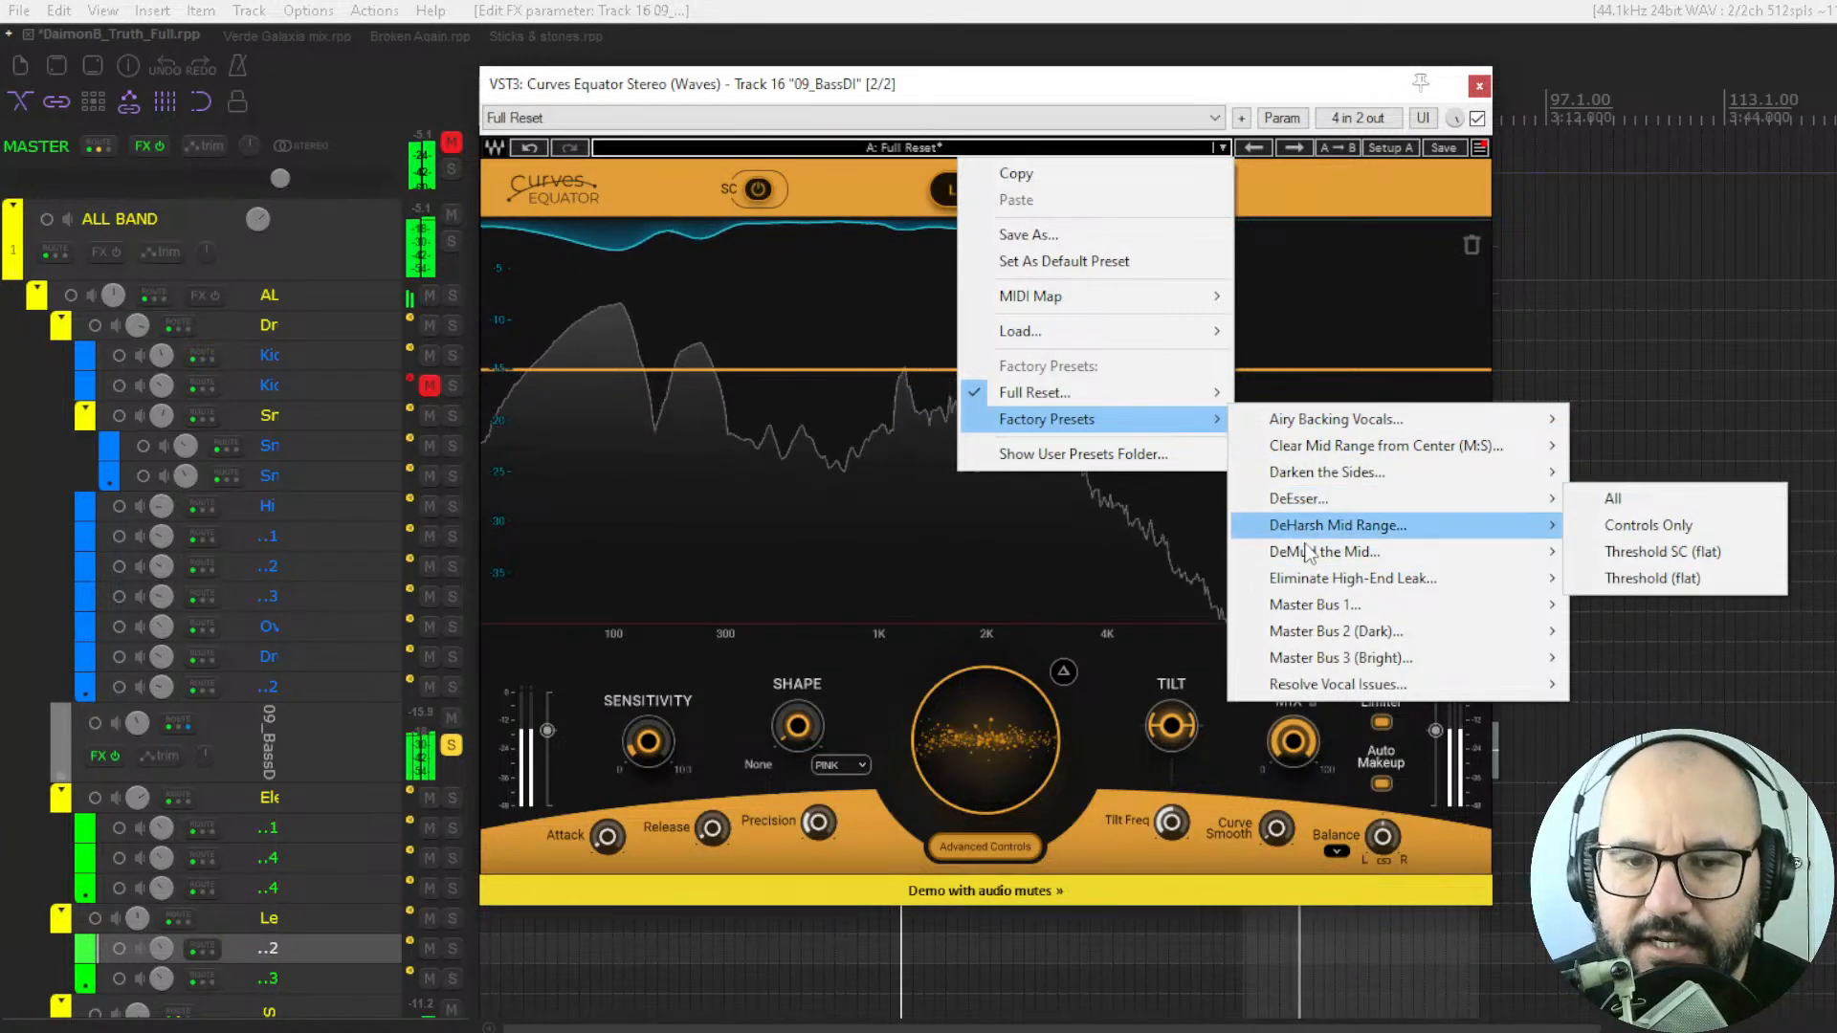
mouse_move(1344, 553)
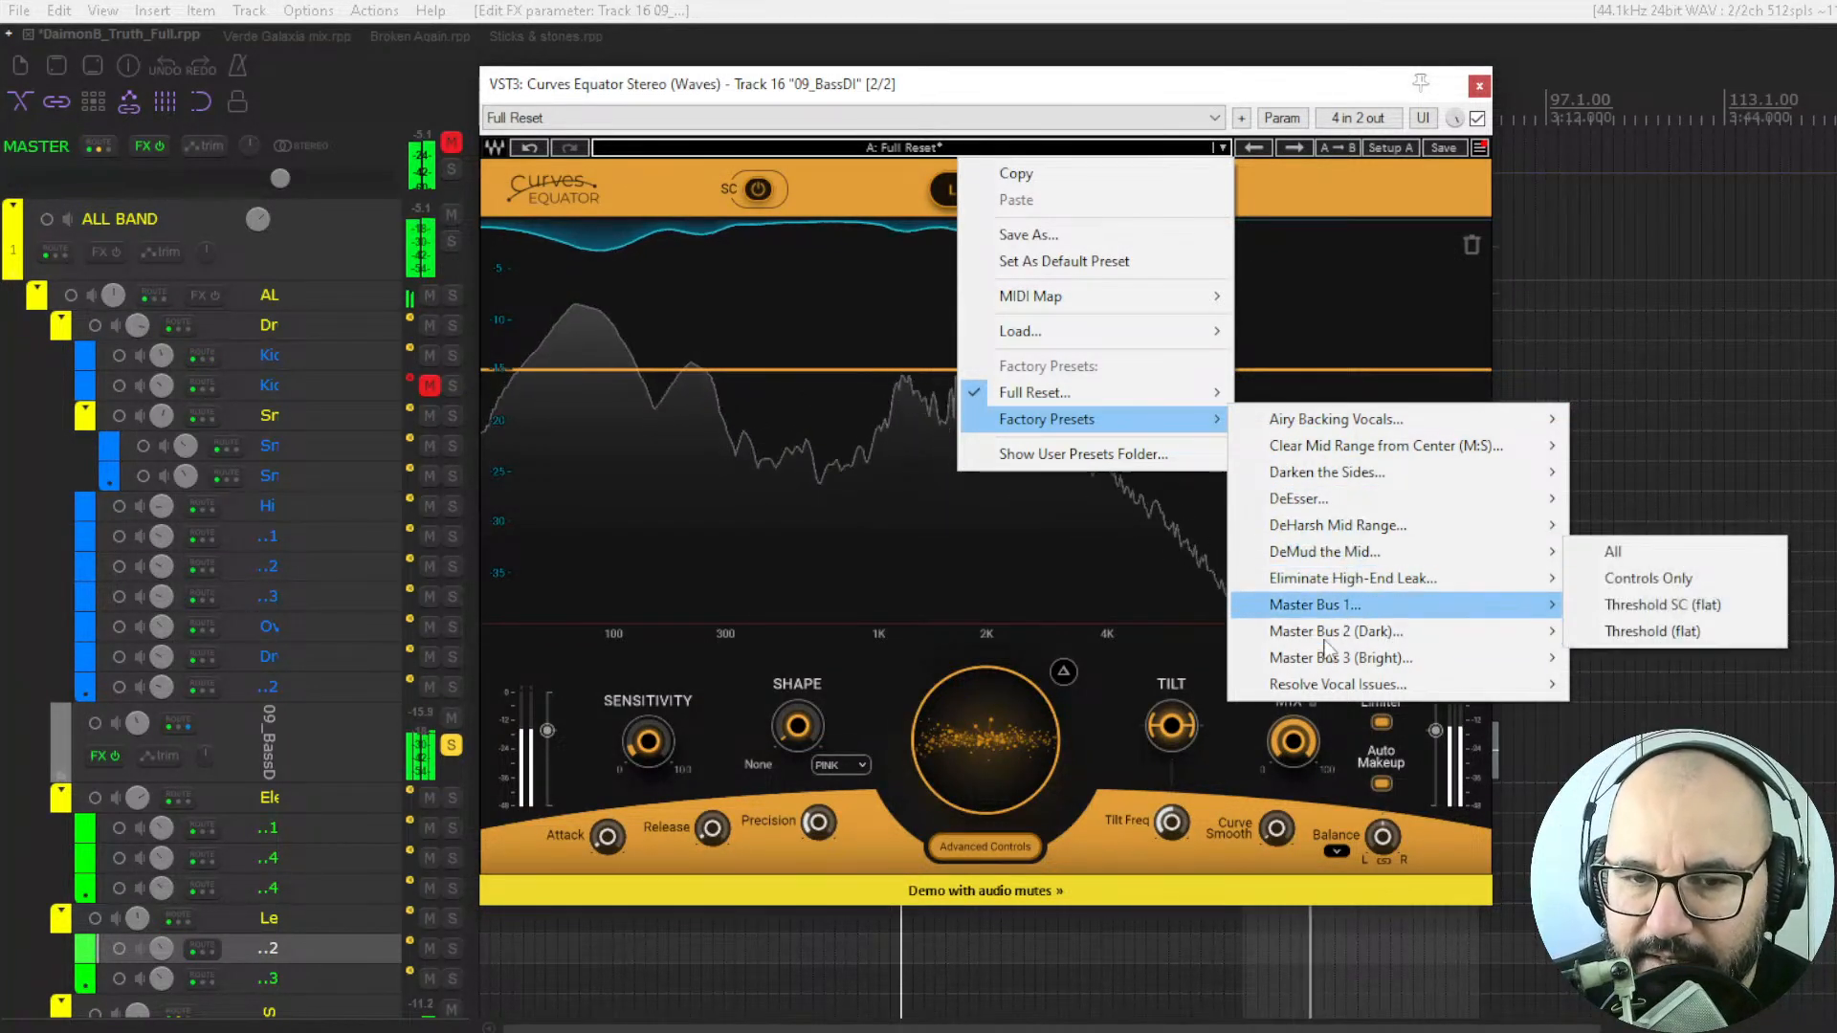
click(1070, 526)
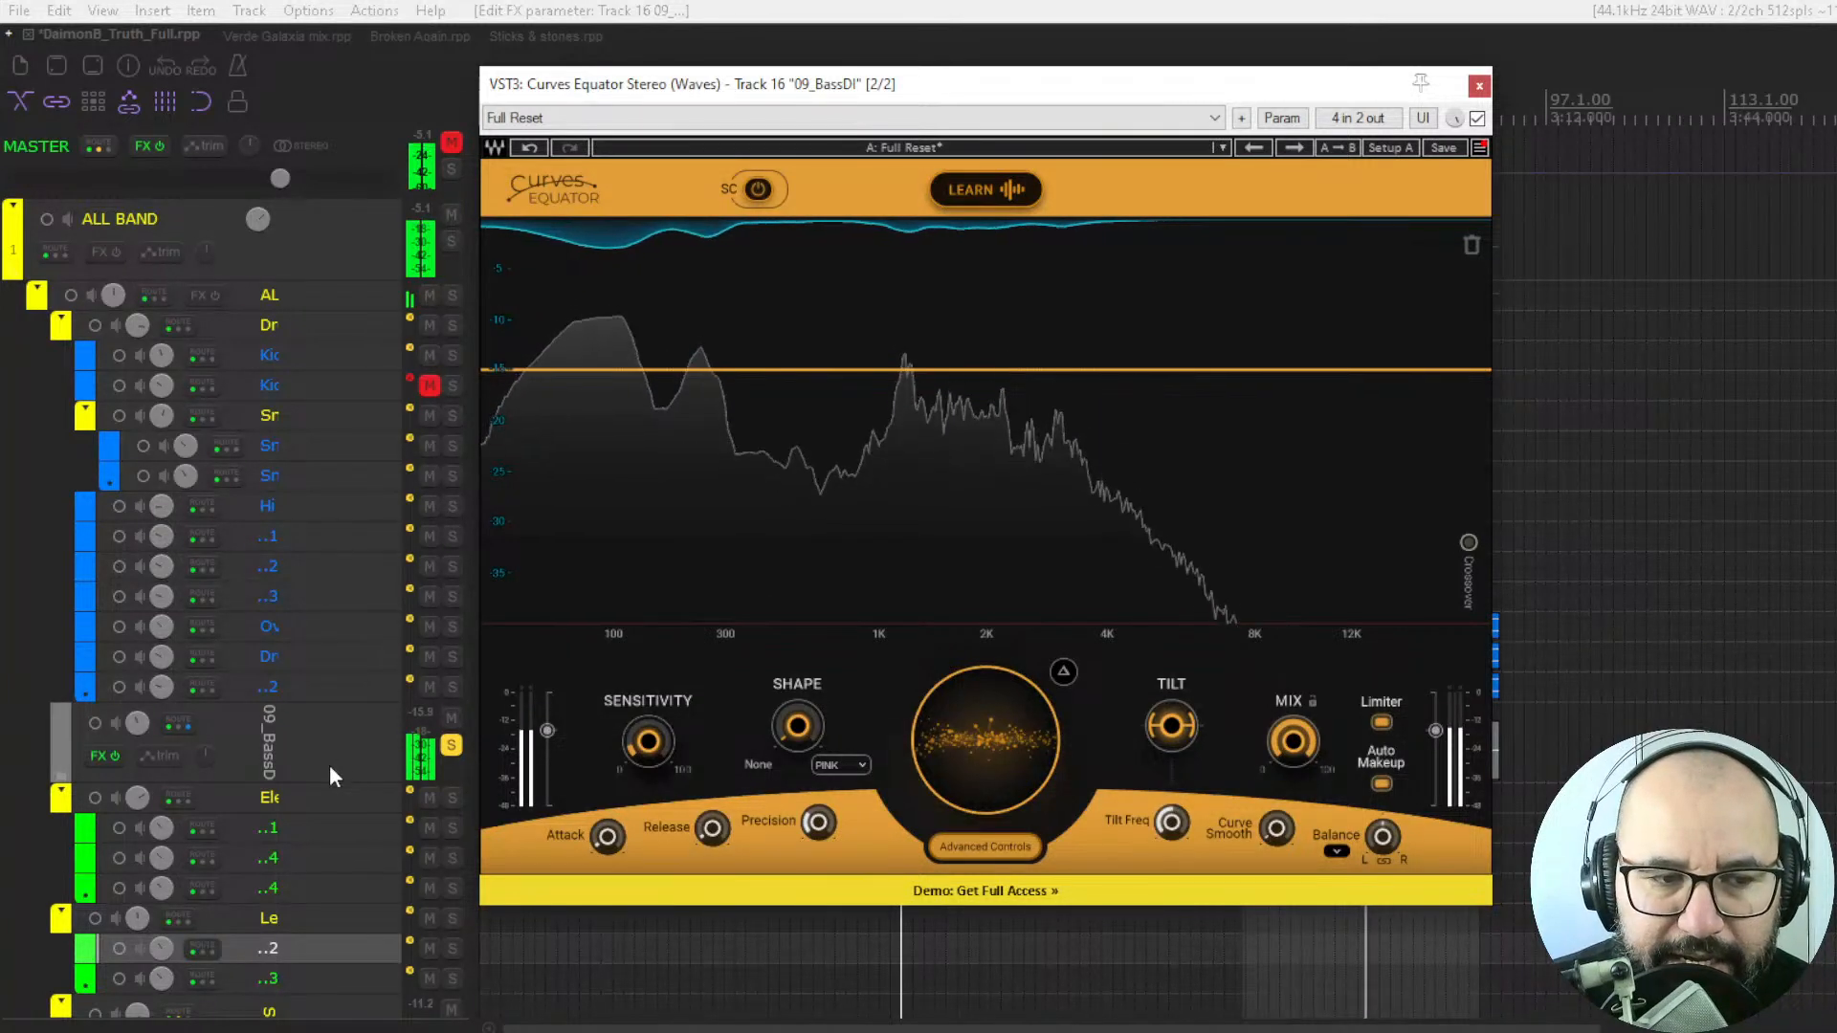
Enable the external sidechain and apply a threshold curve learned from the sidechain audio.
scroll(329, 765, down, 3)
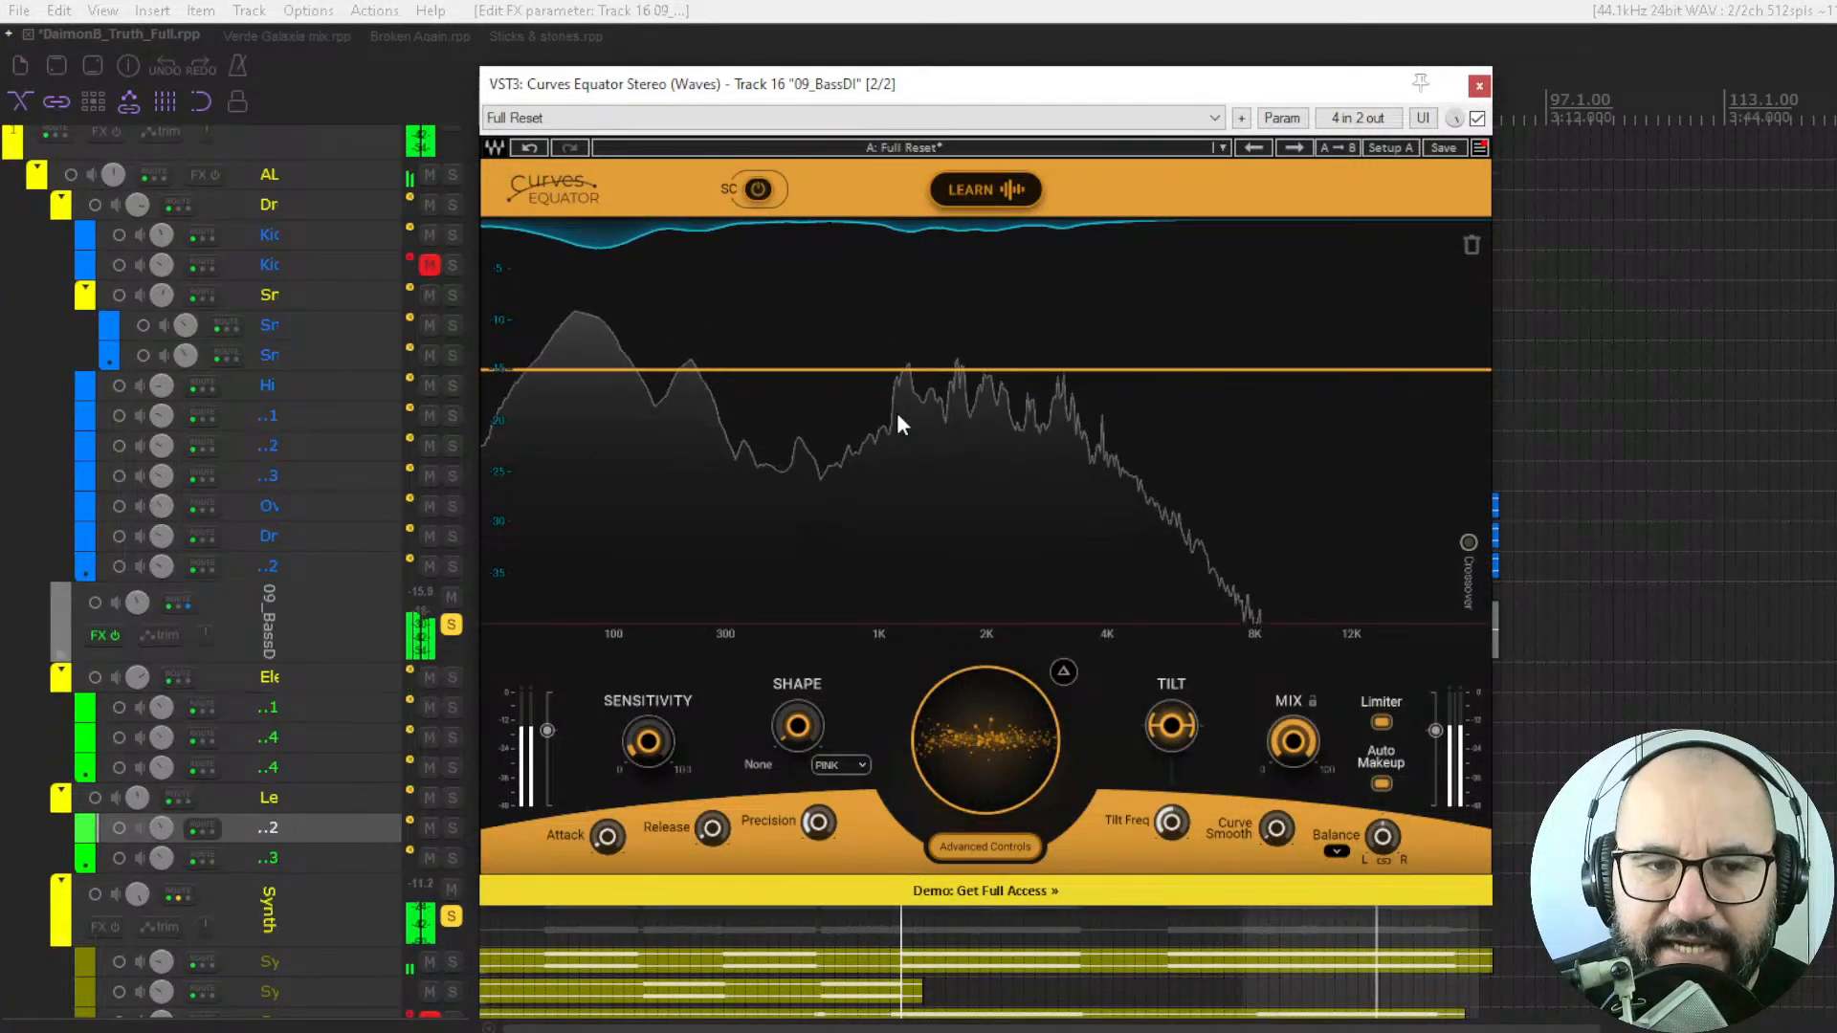
click(755, 190)
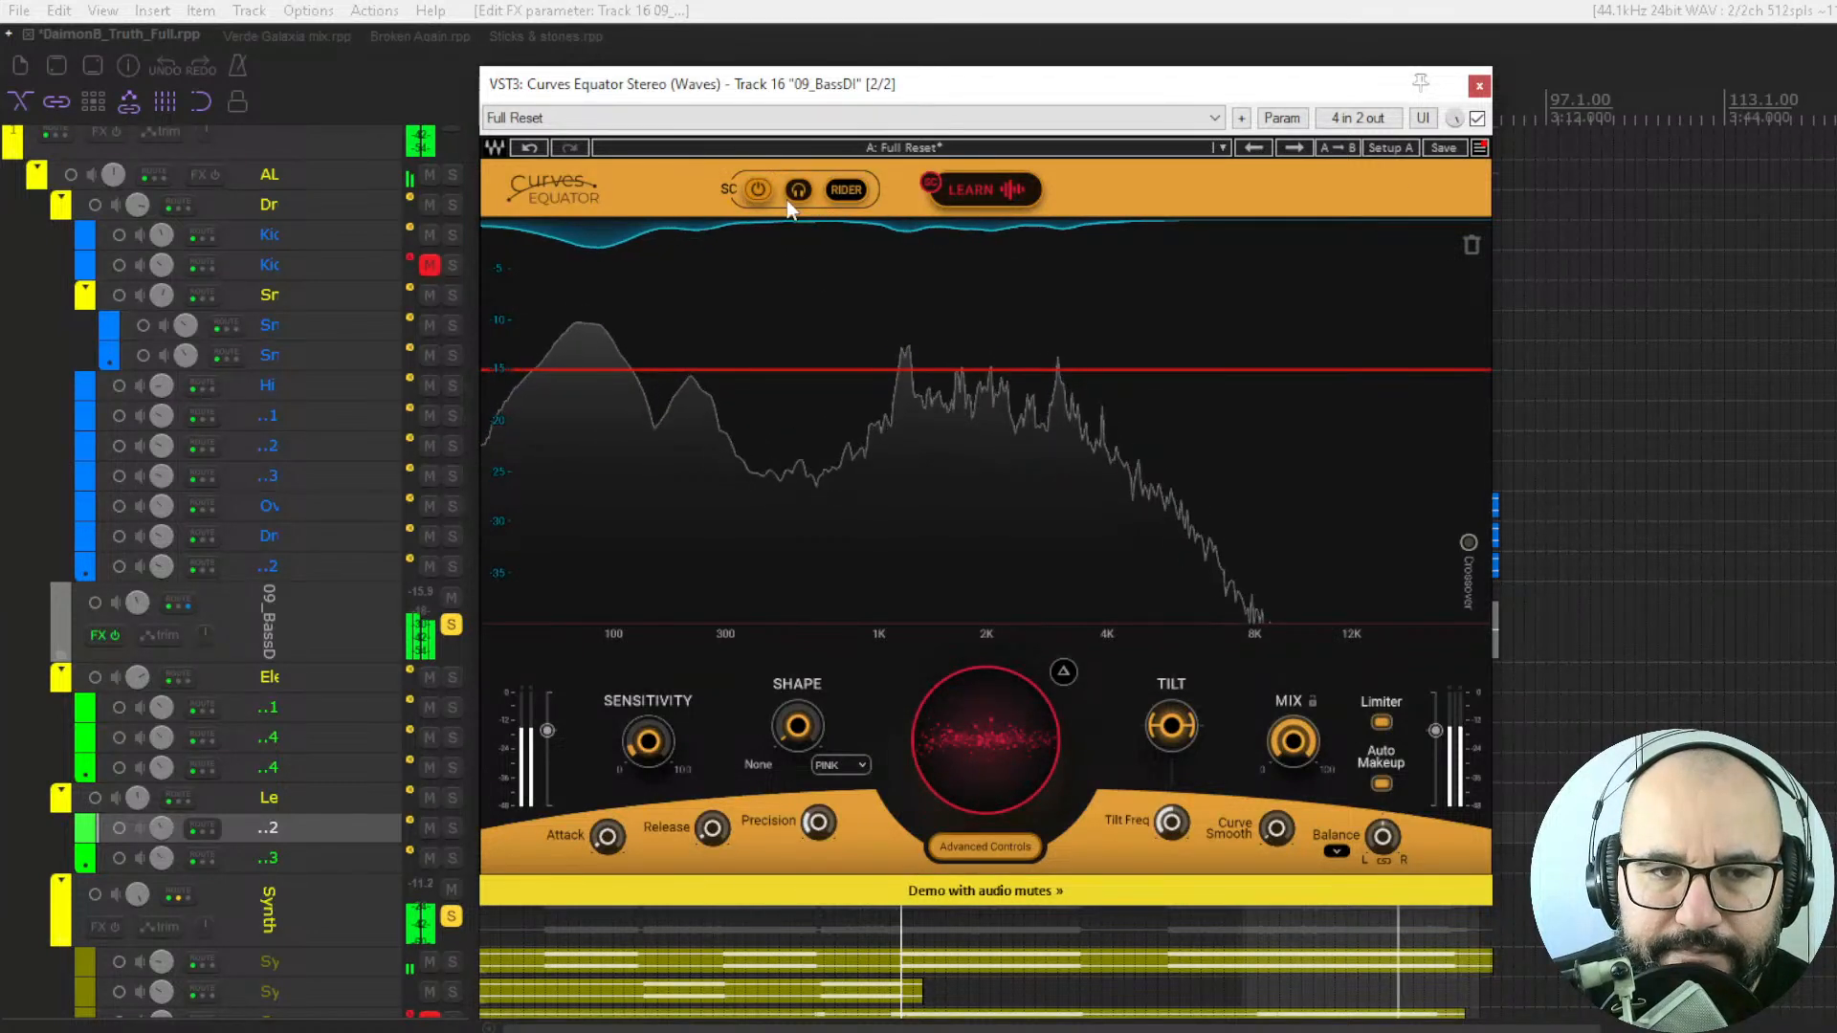
click(756, 191)
click(756, 190)
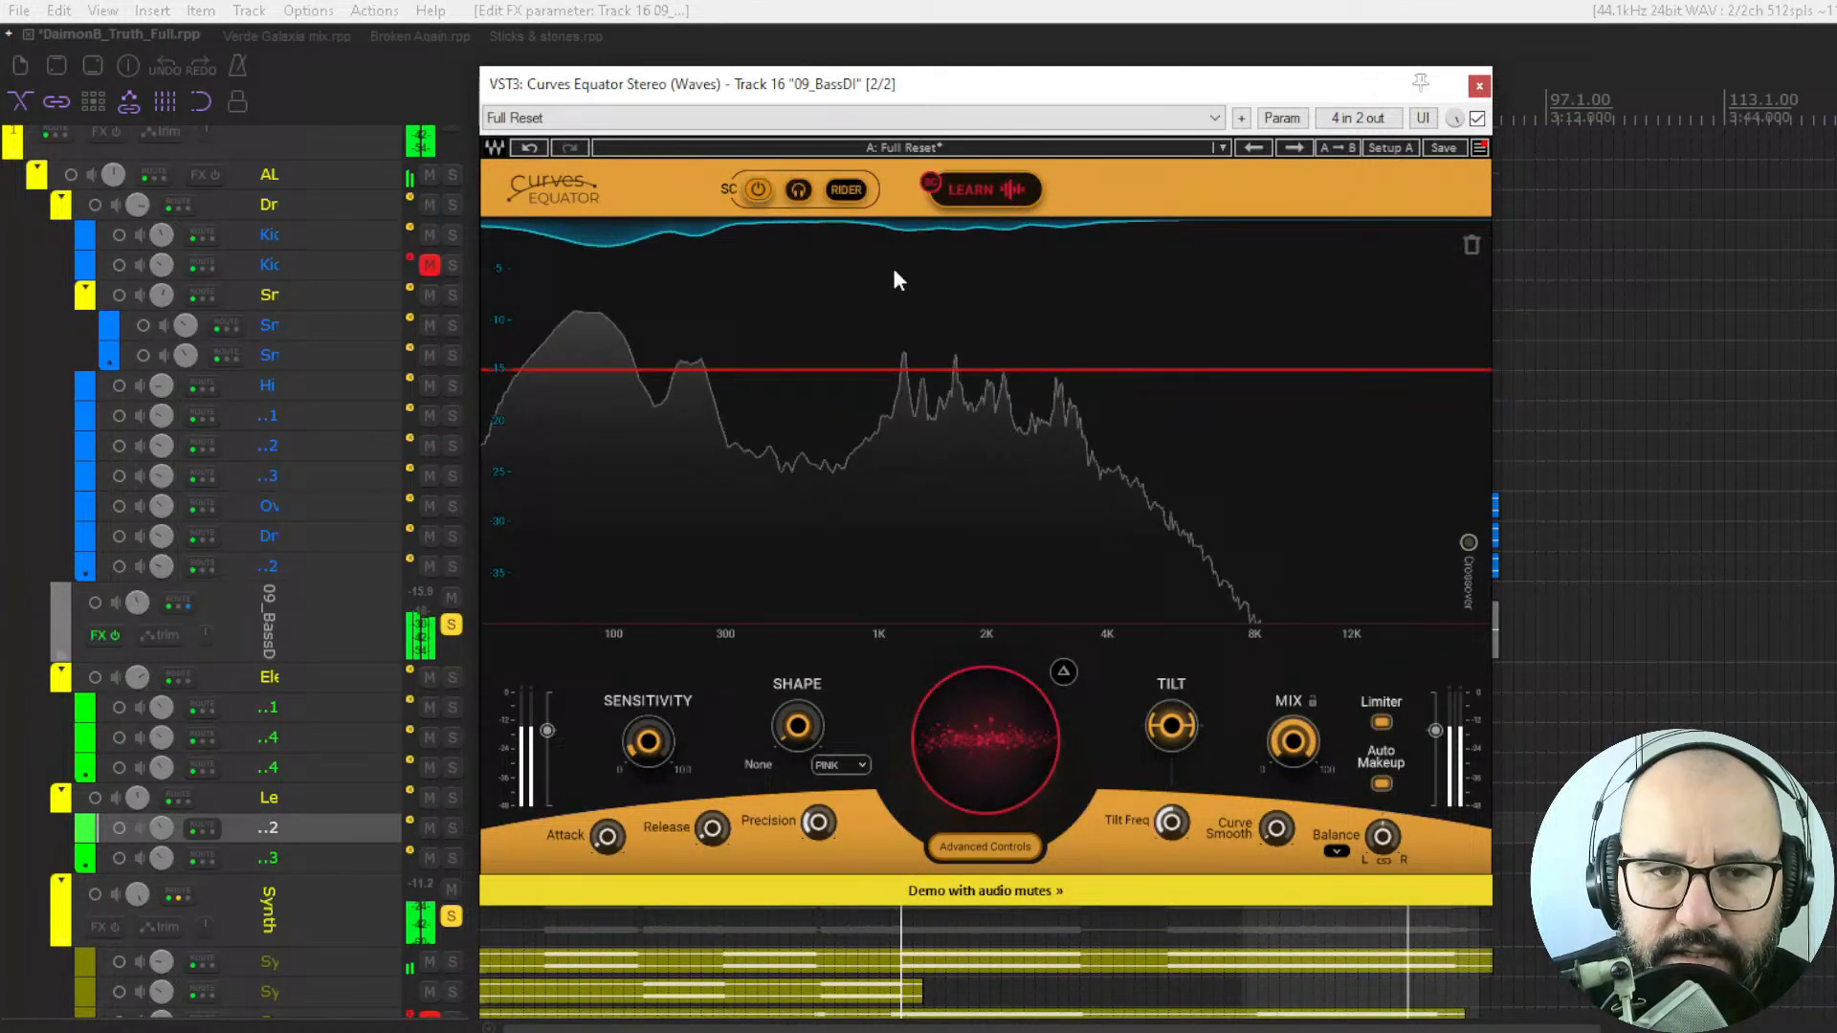
click(969, 193)
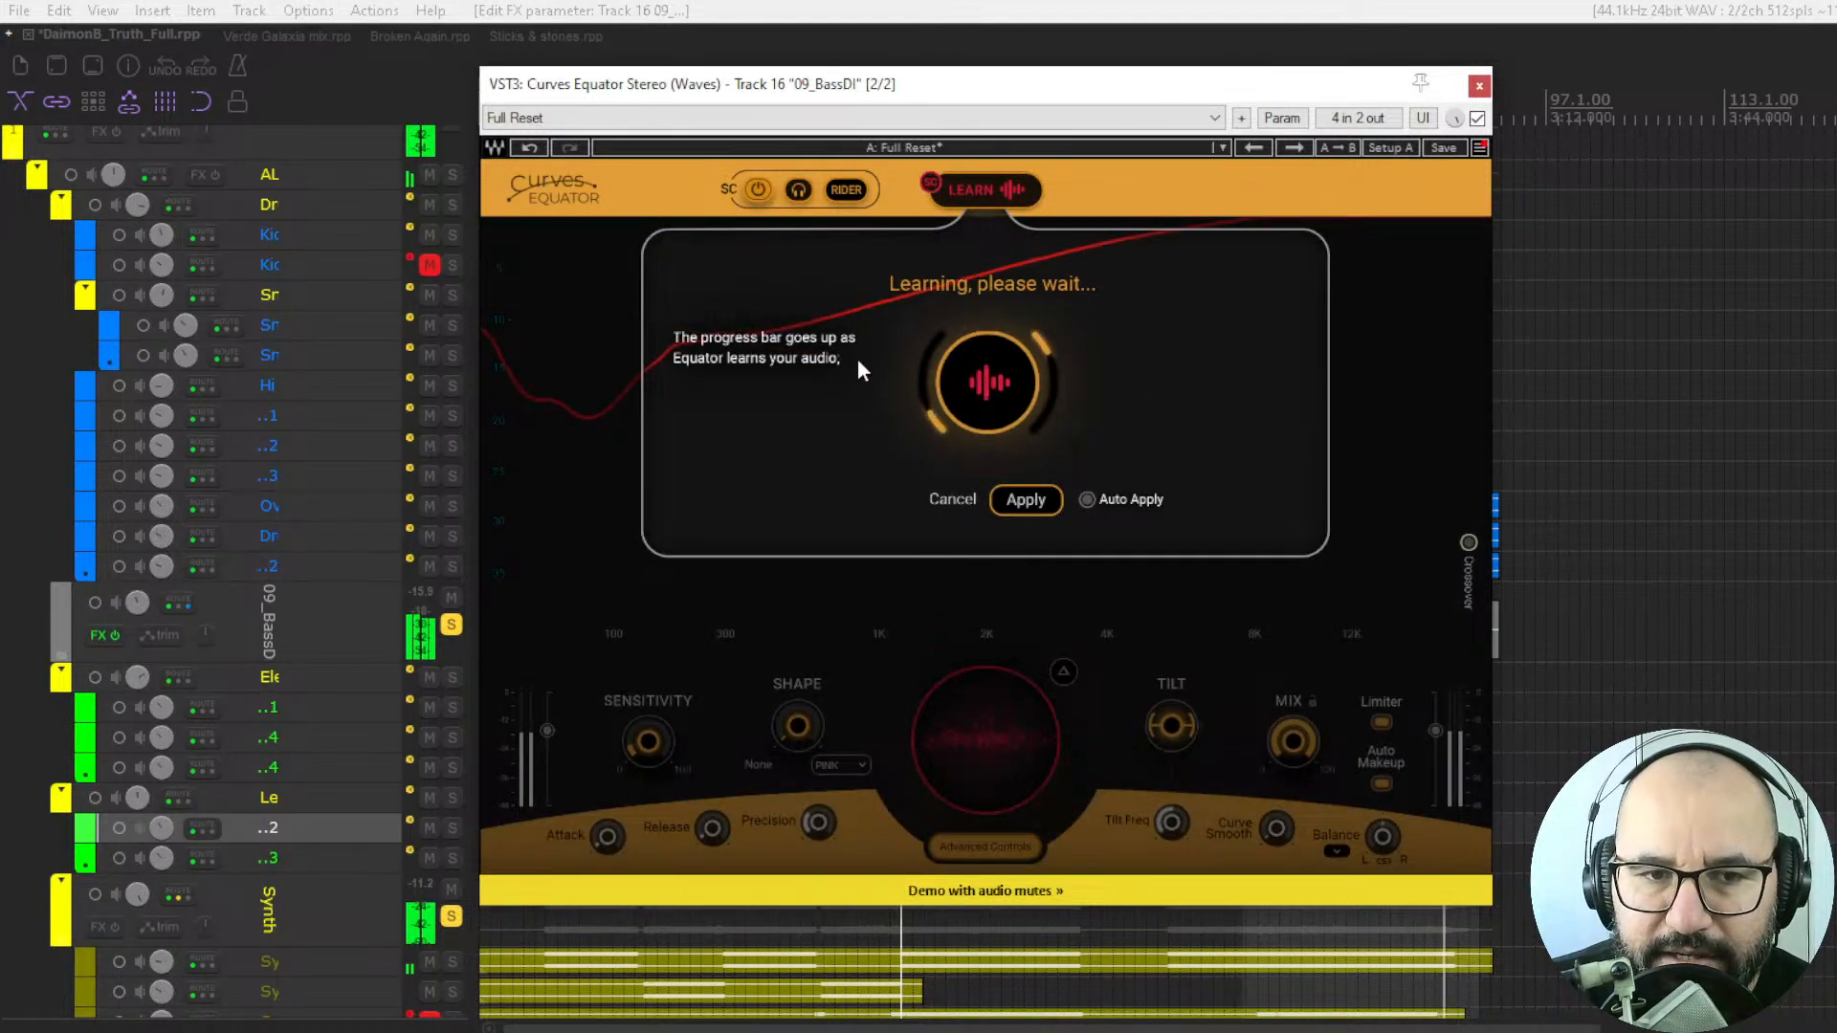
click(1038, 504)
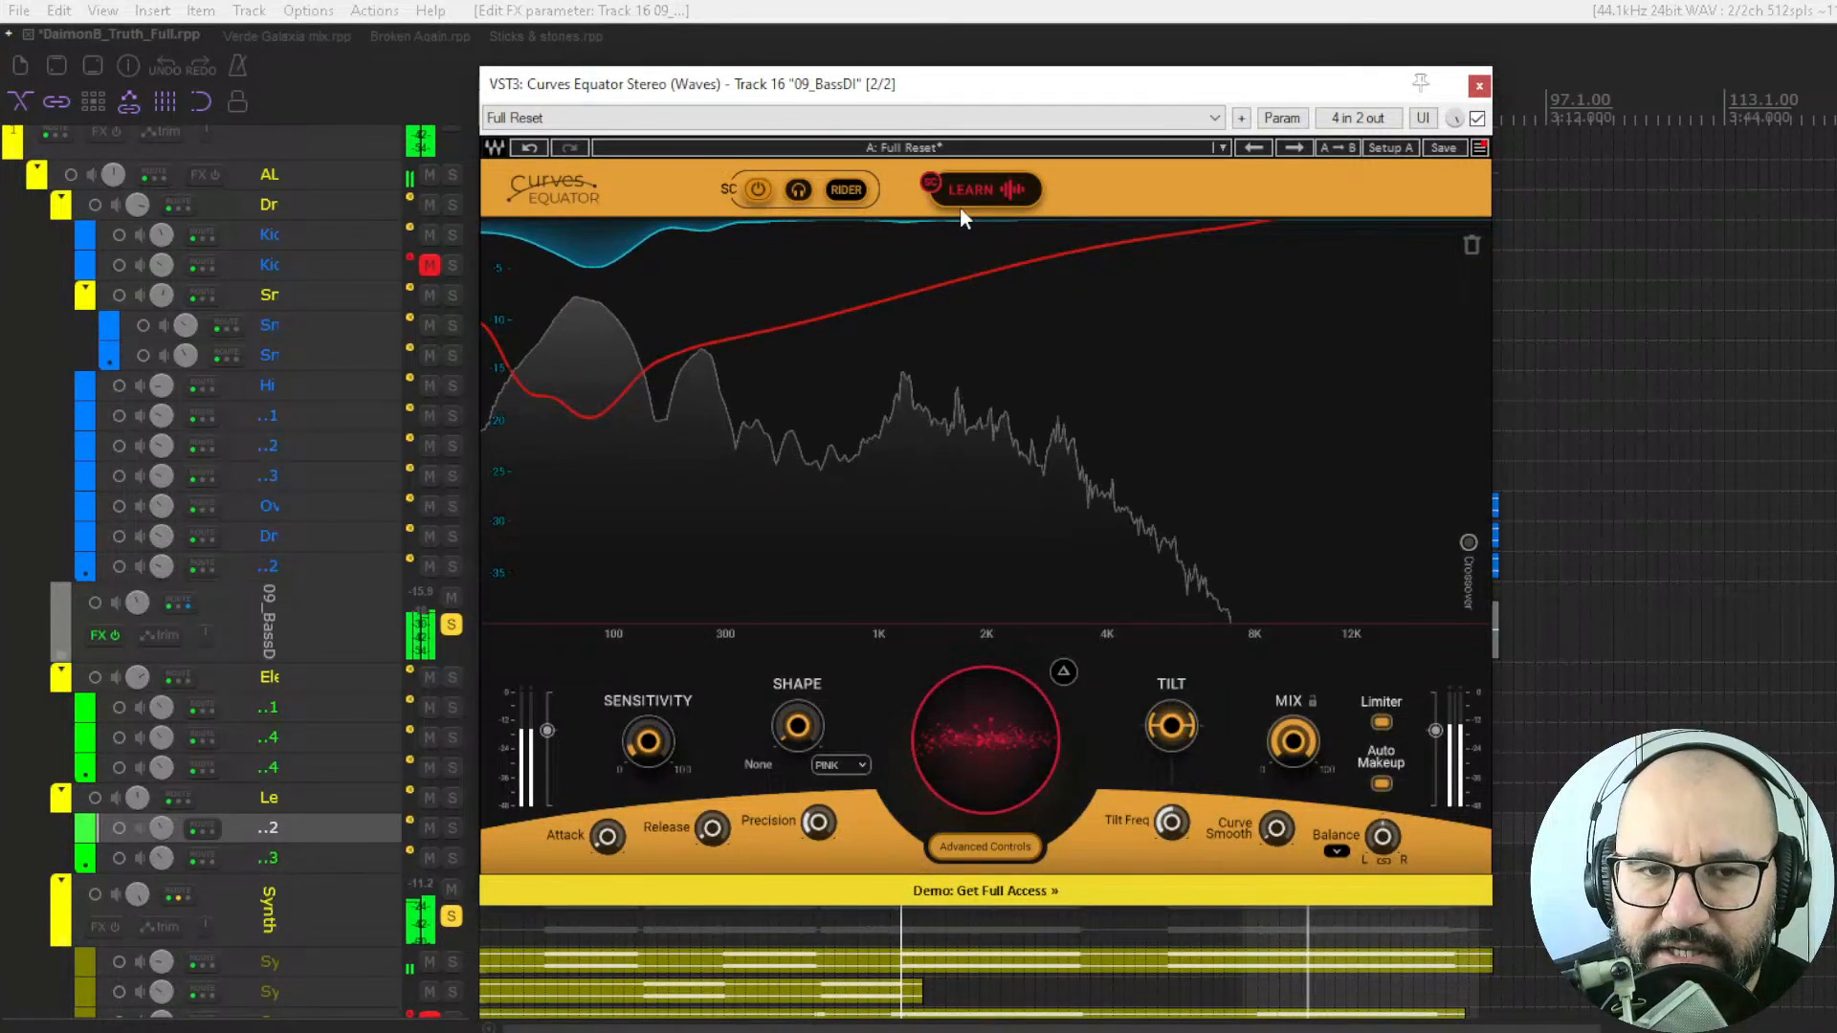
Restore the Full Reset preset and apply a threshold curve learned from the bass track itself.
click(1285, 151)
click(1259, 150)
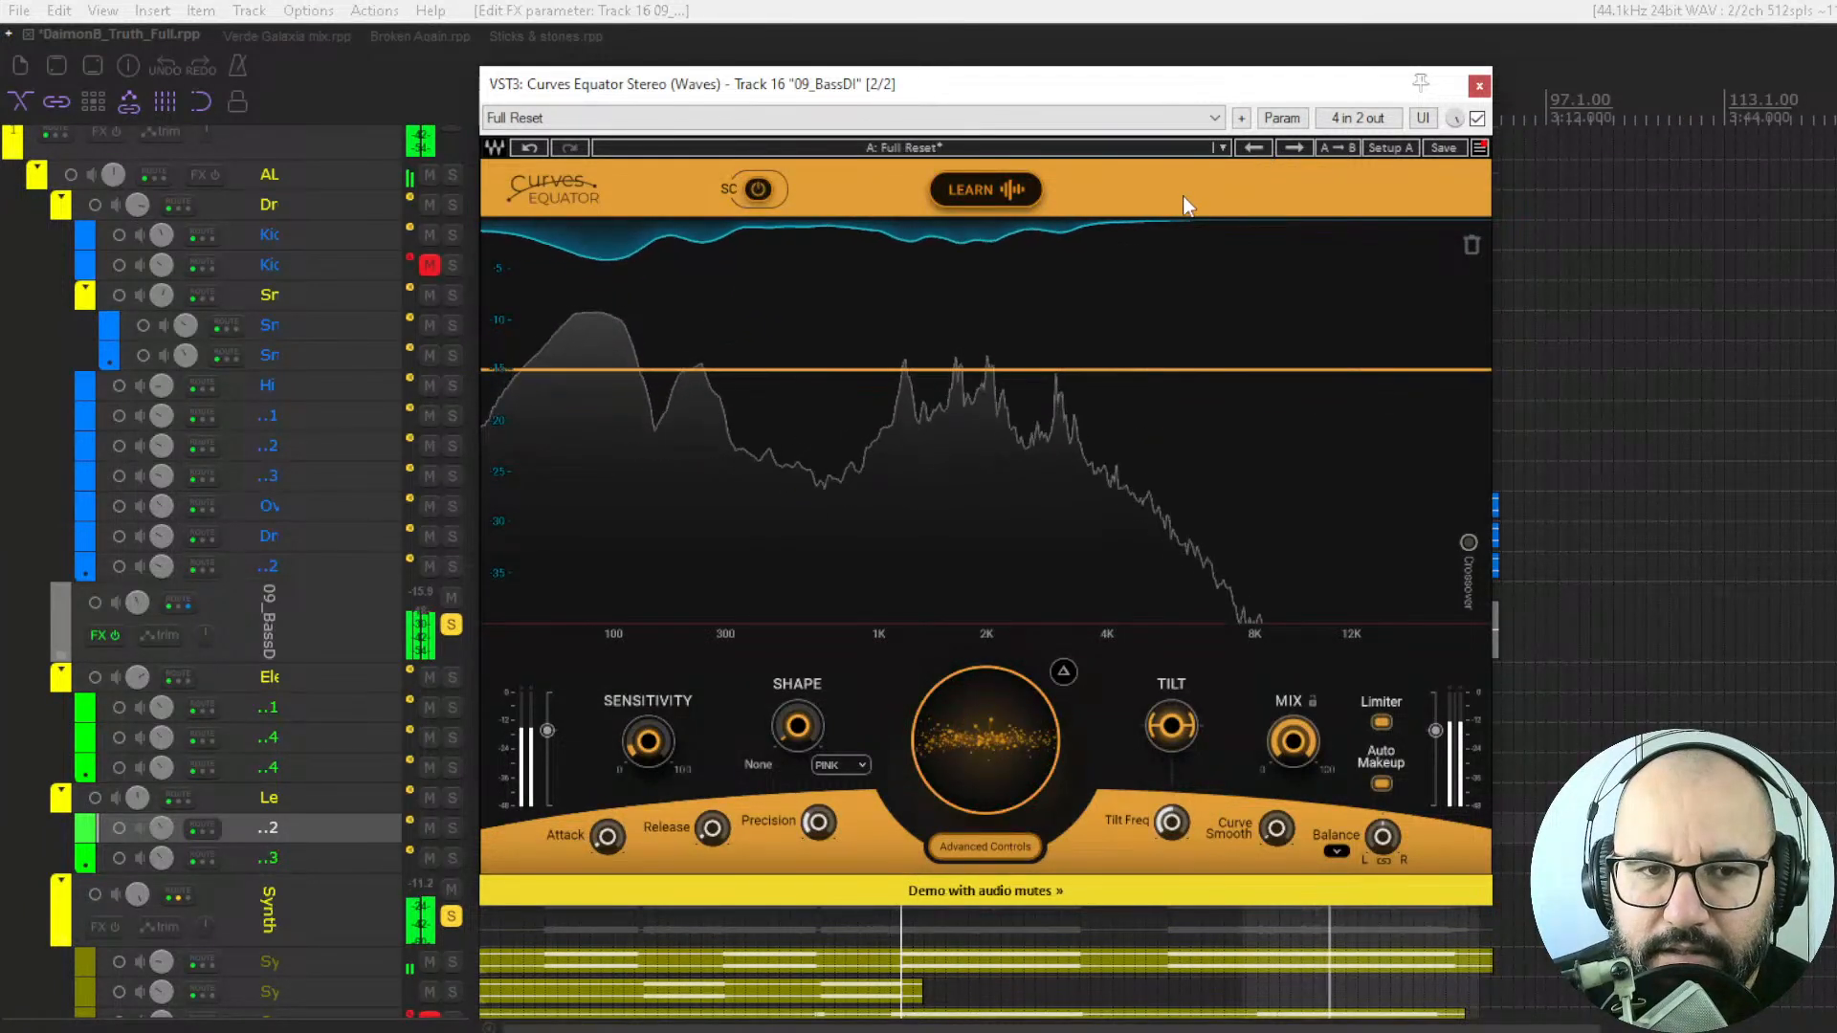
click(988, 192)
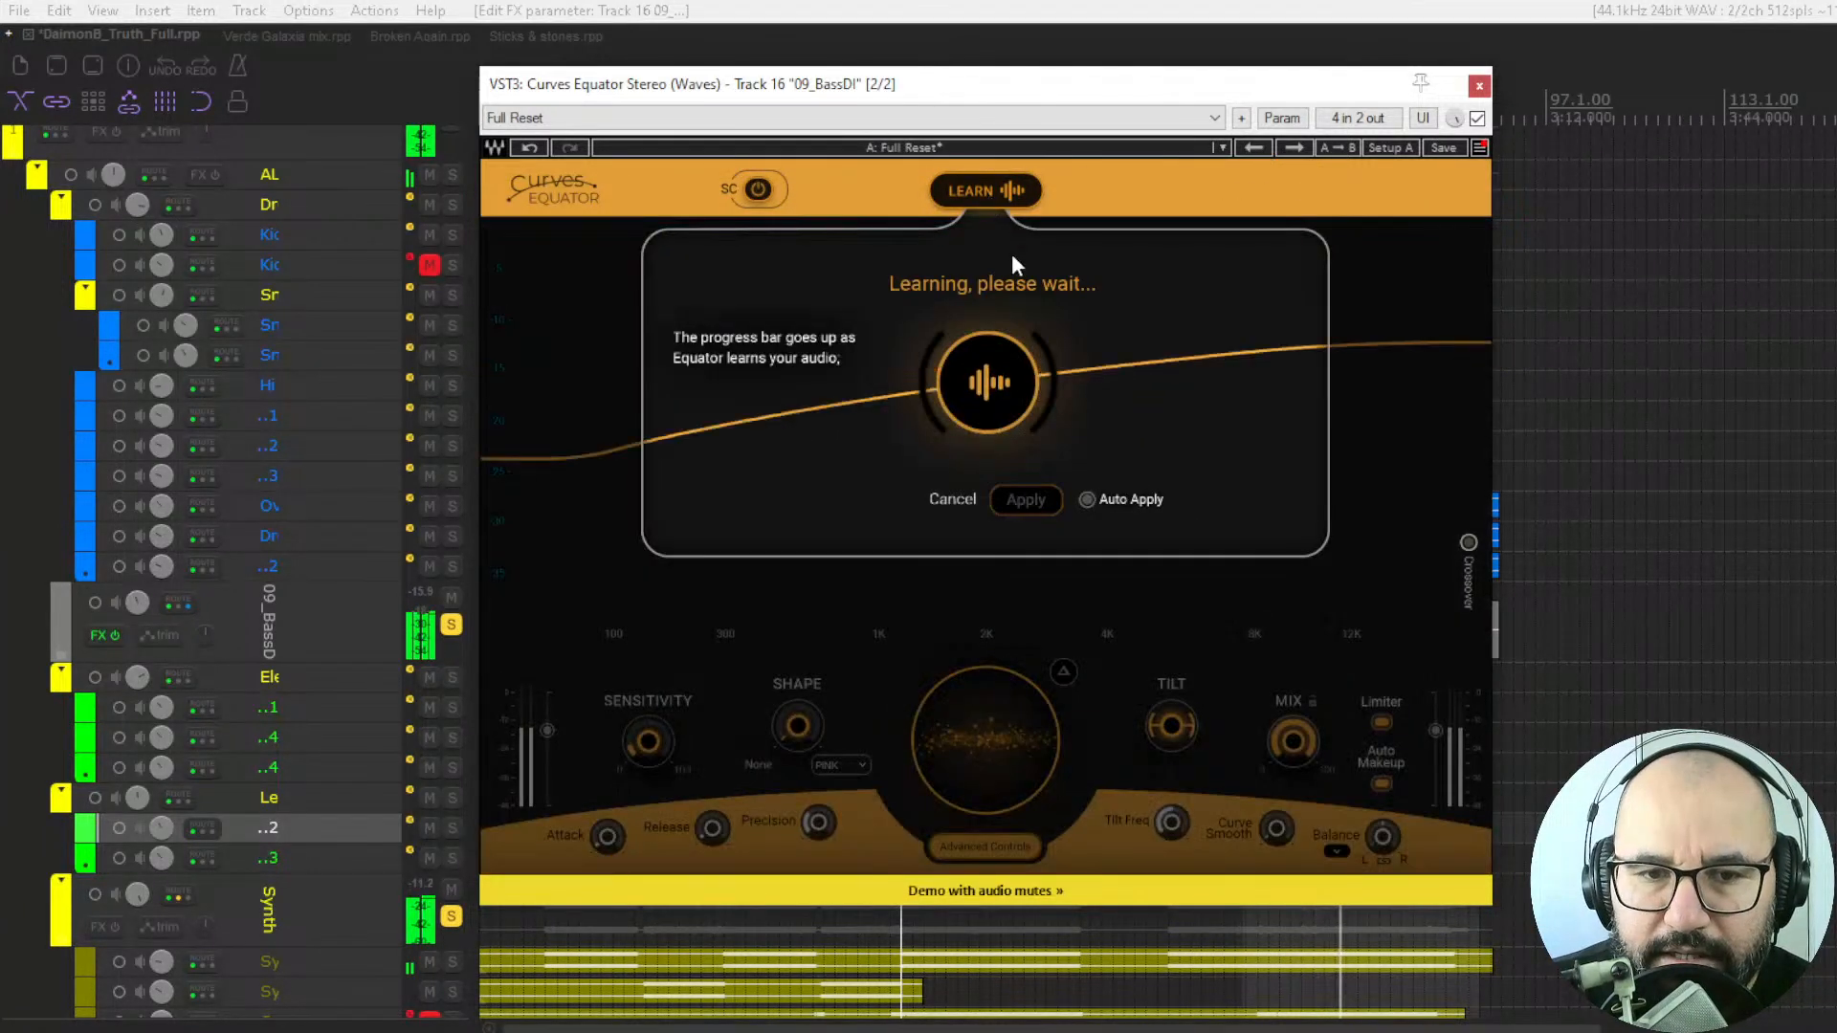
click(1087, 499)
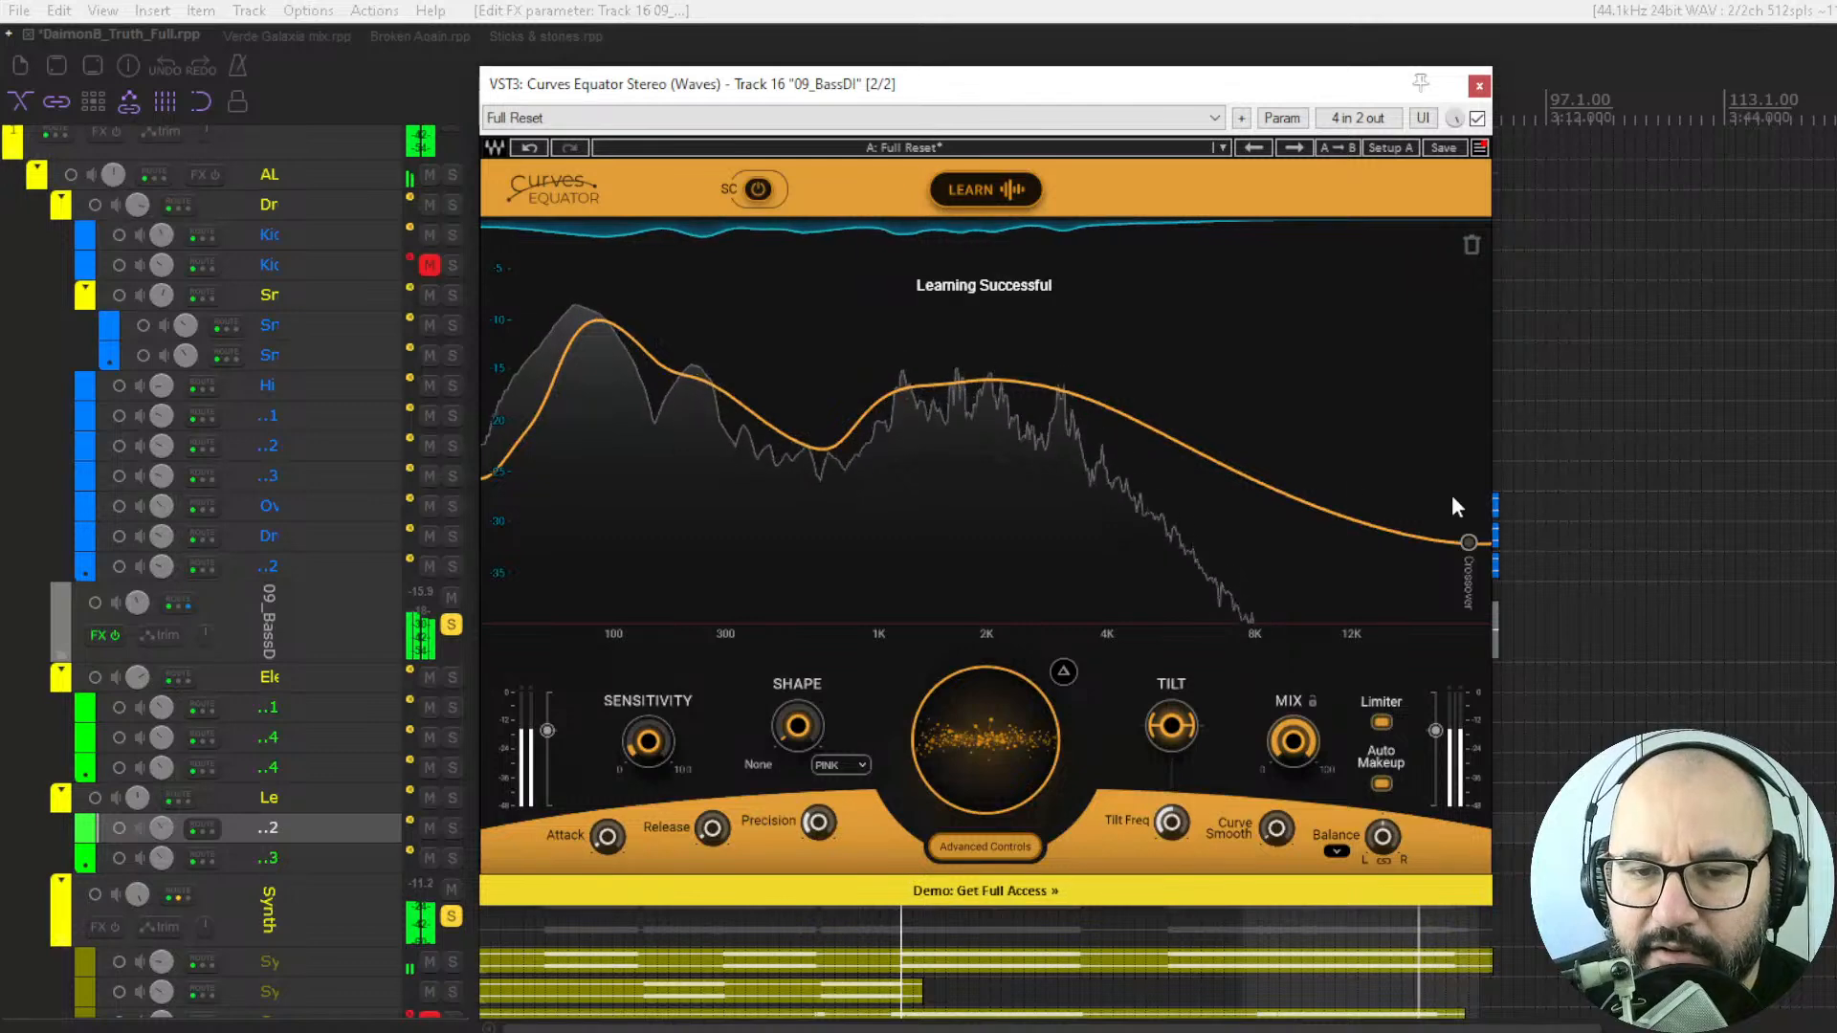
Lower the learned threshold curve in small amounts to a threshold setting of 5.8.
mouse_move(986, 740)
mouse_down()
mouse_move(985, 818)
mouse_move(997, 745)
mouse_up()
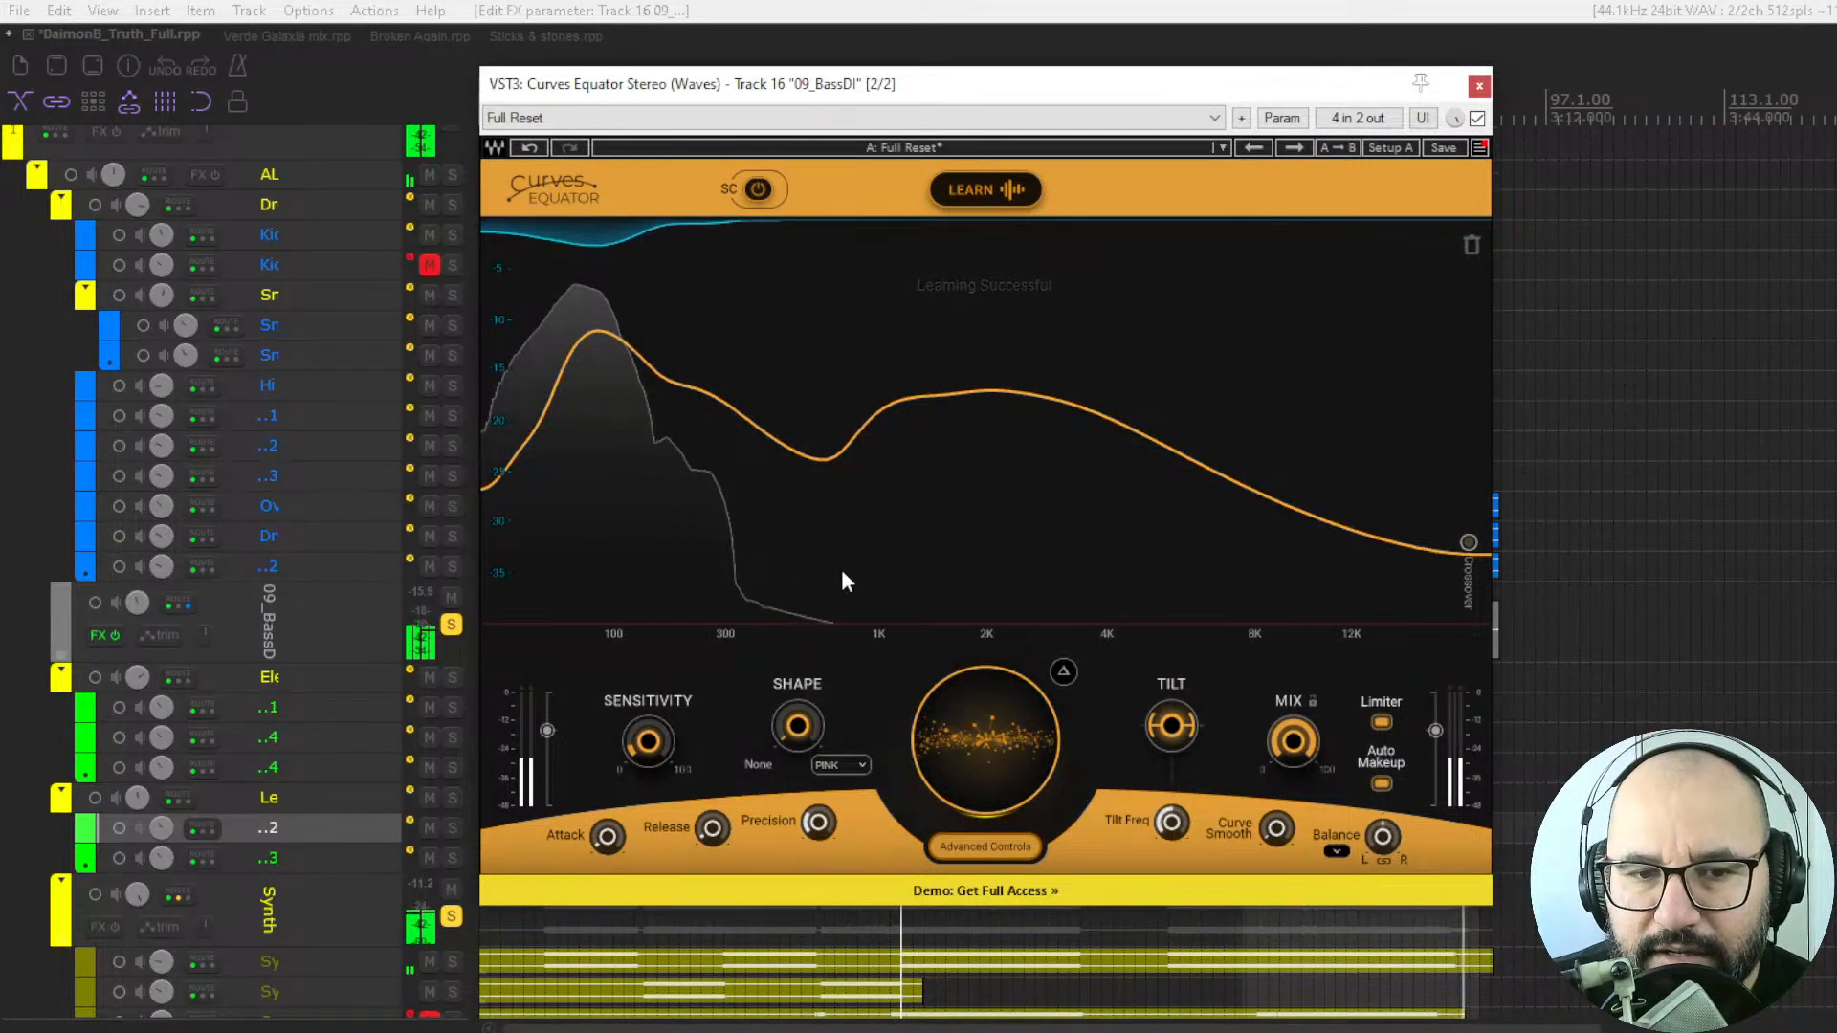
drag(997, 735, 995, 720)
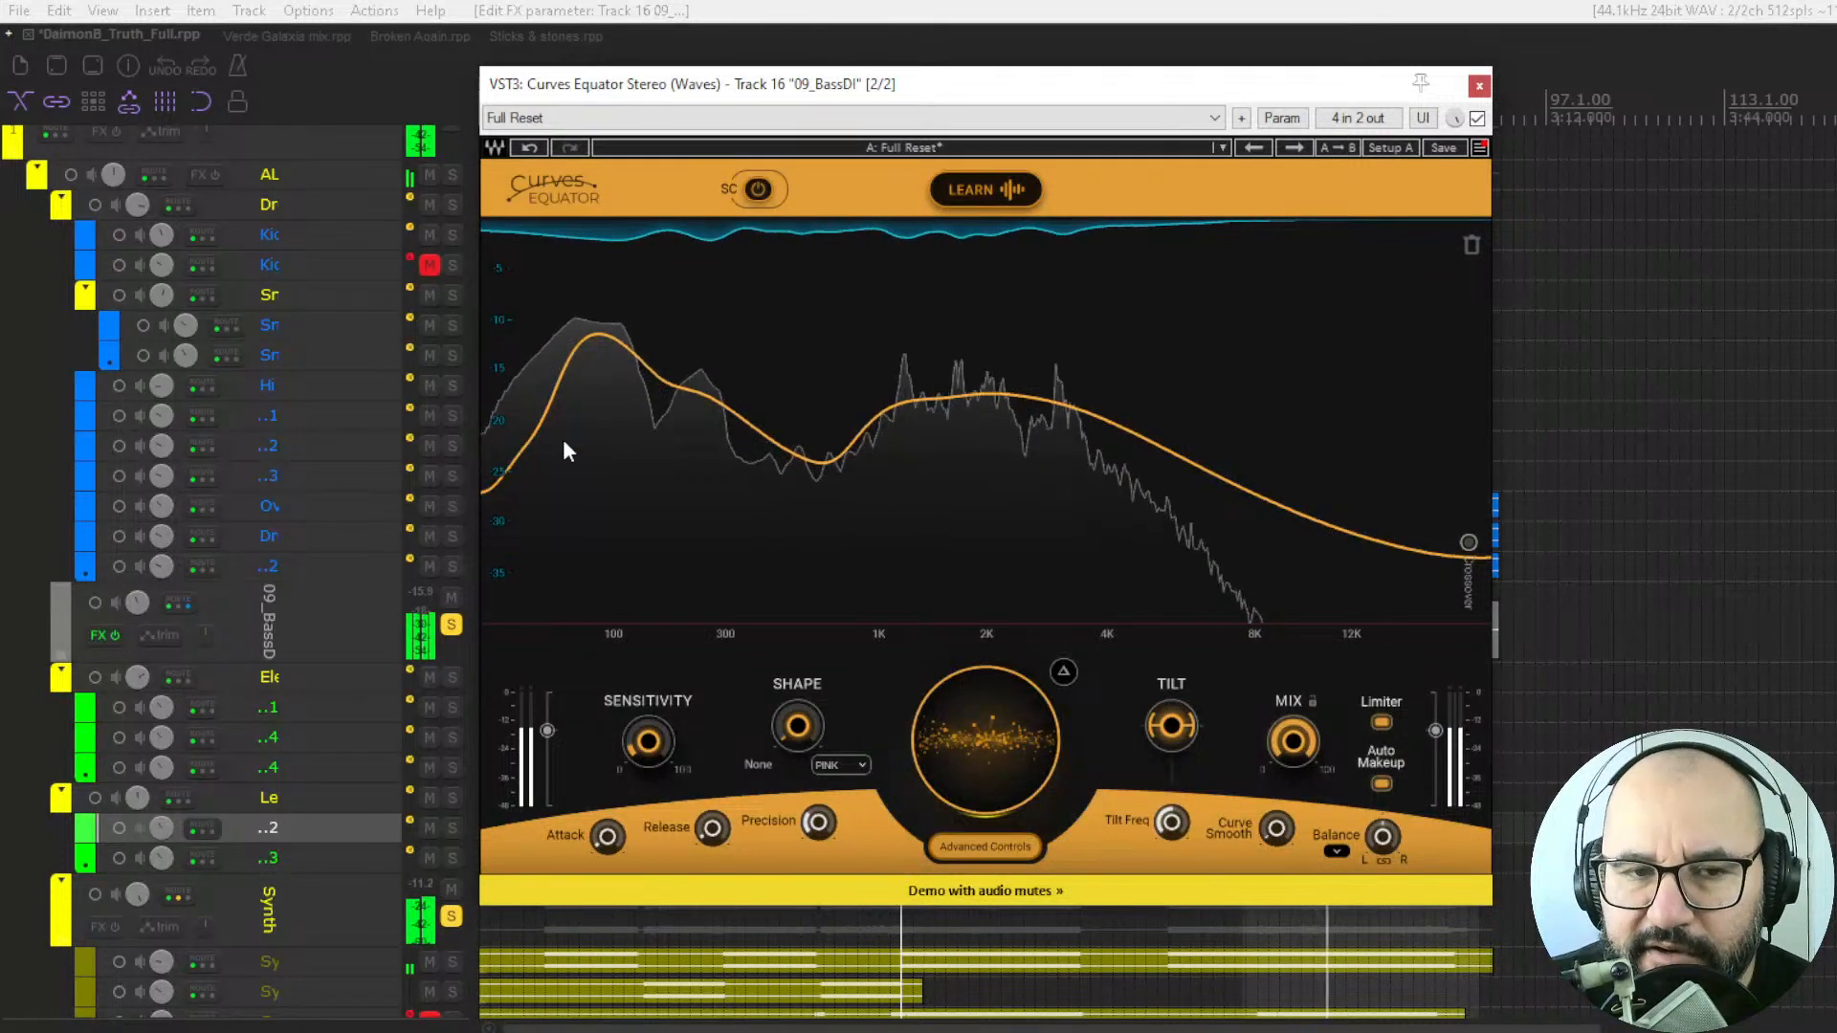
drag(997, 713, 997, 735)
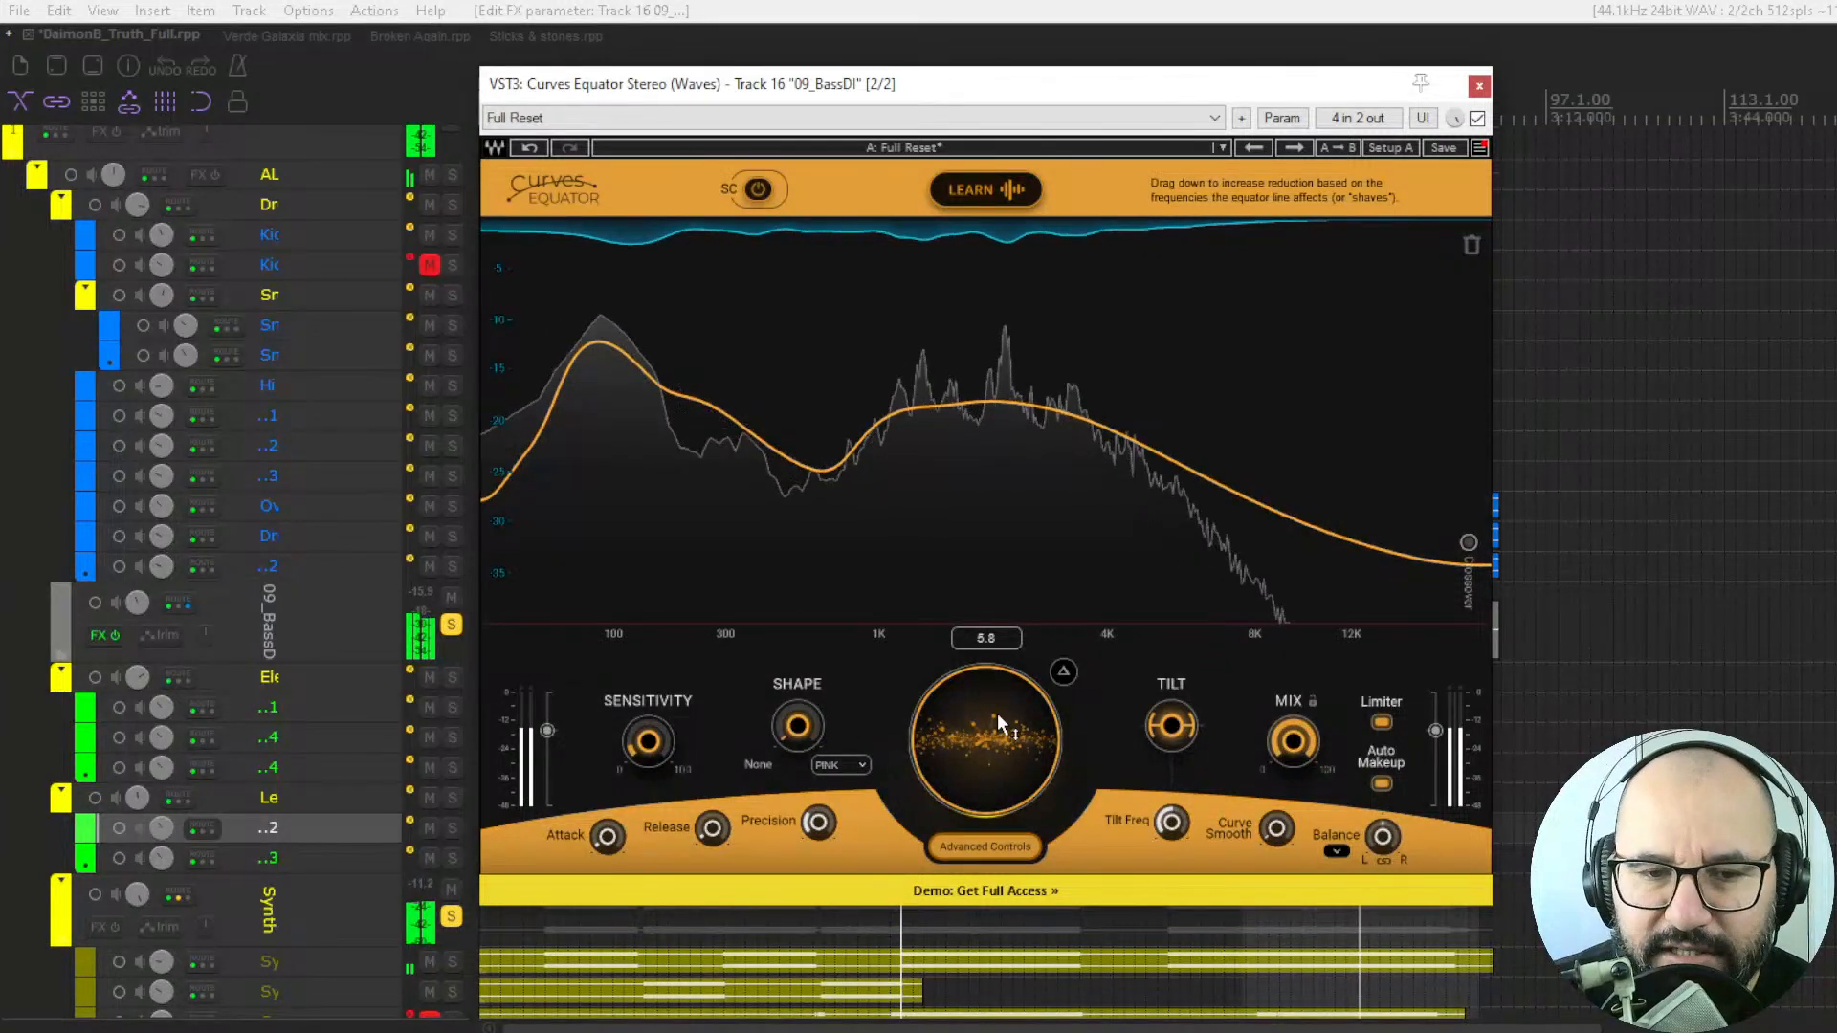
Restore the Full Reset preset, then stop playback and raise the flat threshold to about 23.0.
click(1286, 151)
click(1255, 148)
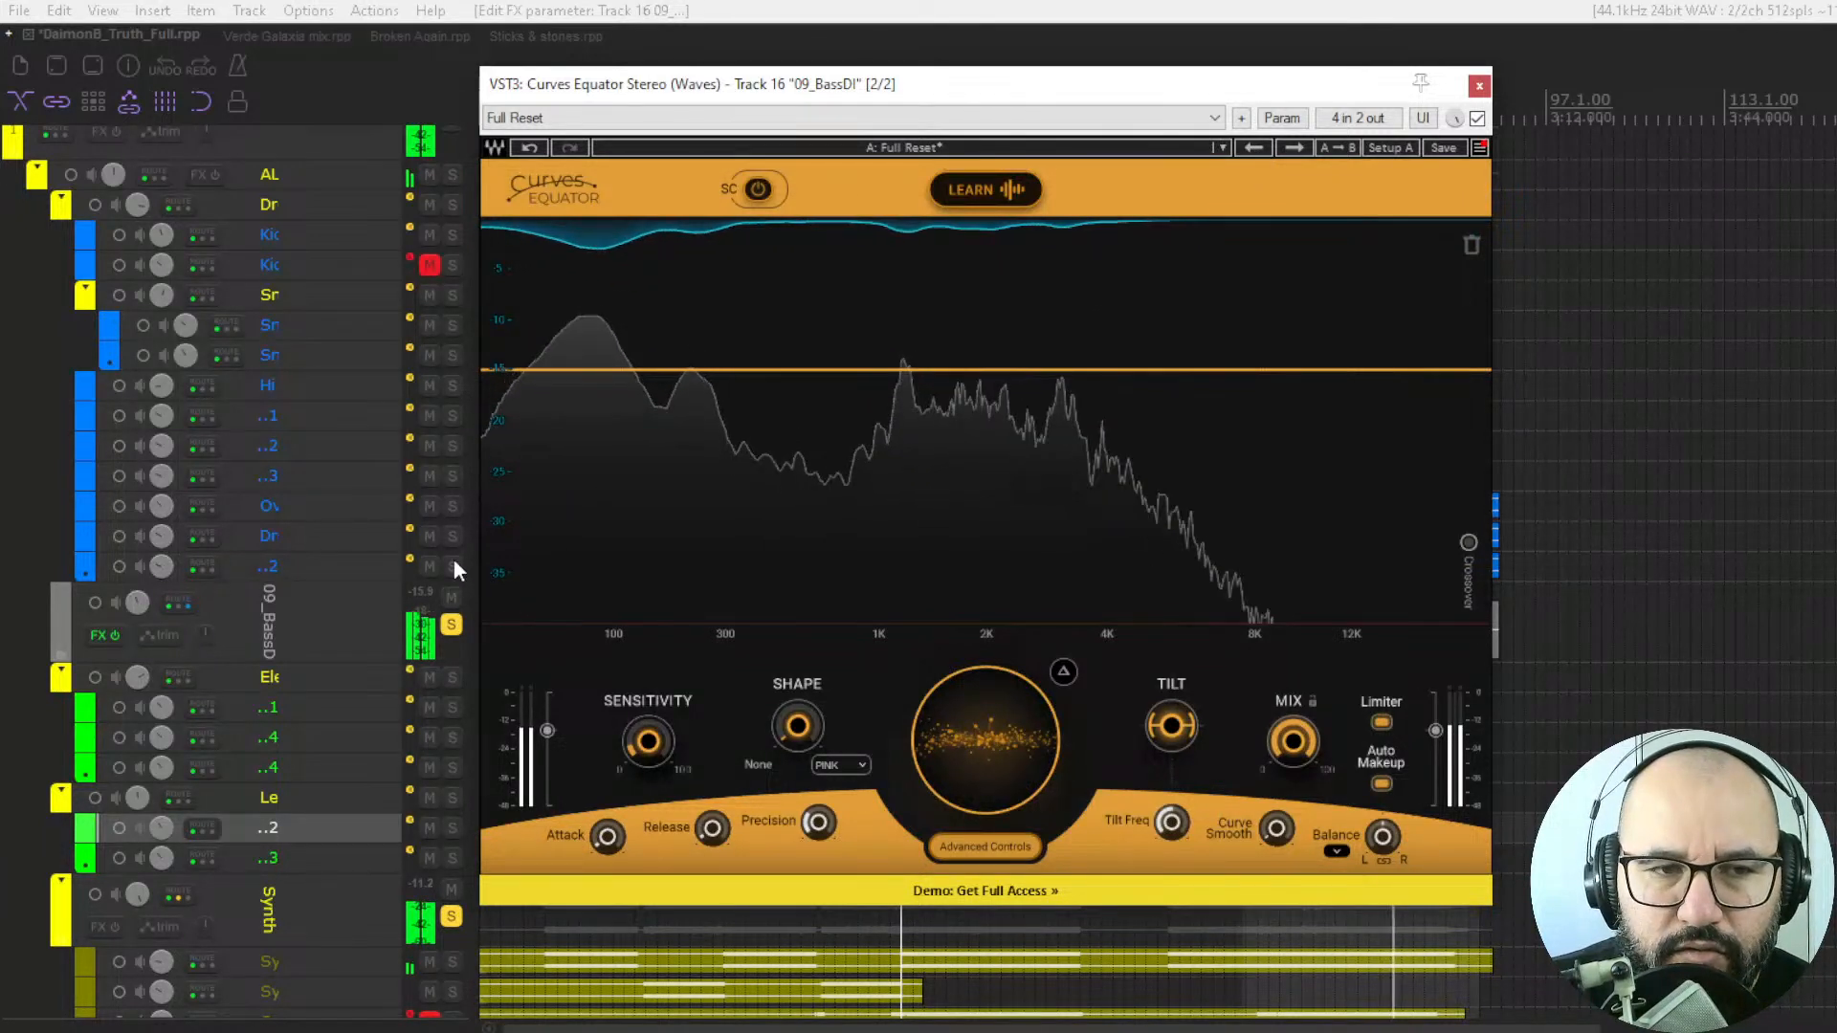
key(space)
drag(1003, 714, 1003, 674)
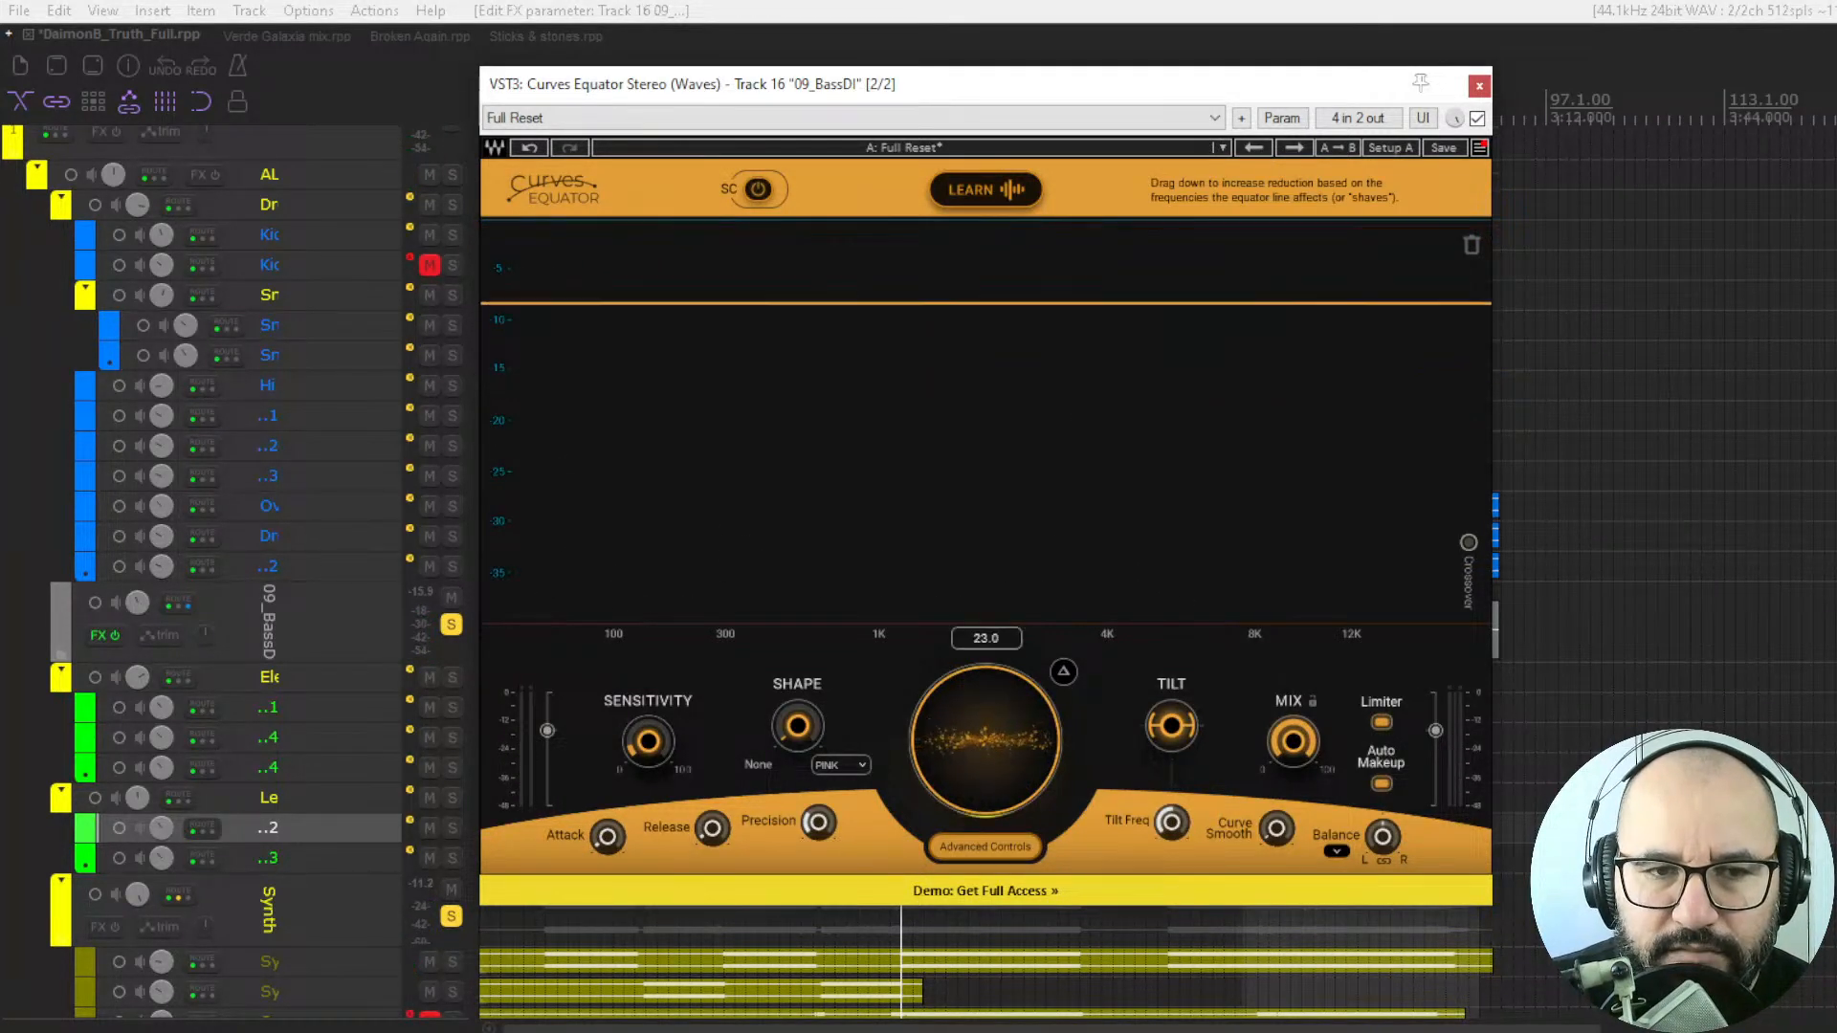
Unmute the master track and raise the flat threshold further to about -5 on the graph.
scroll(389, 288, up, 3)
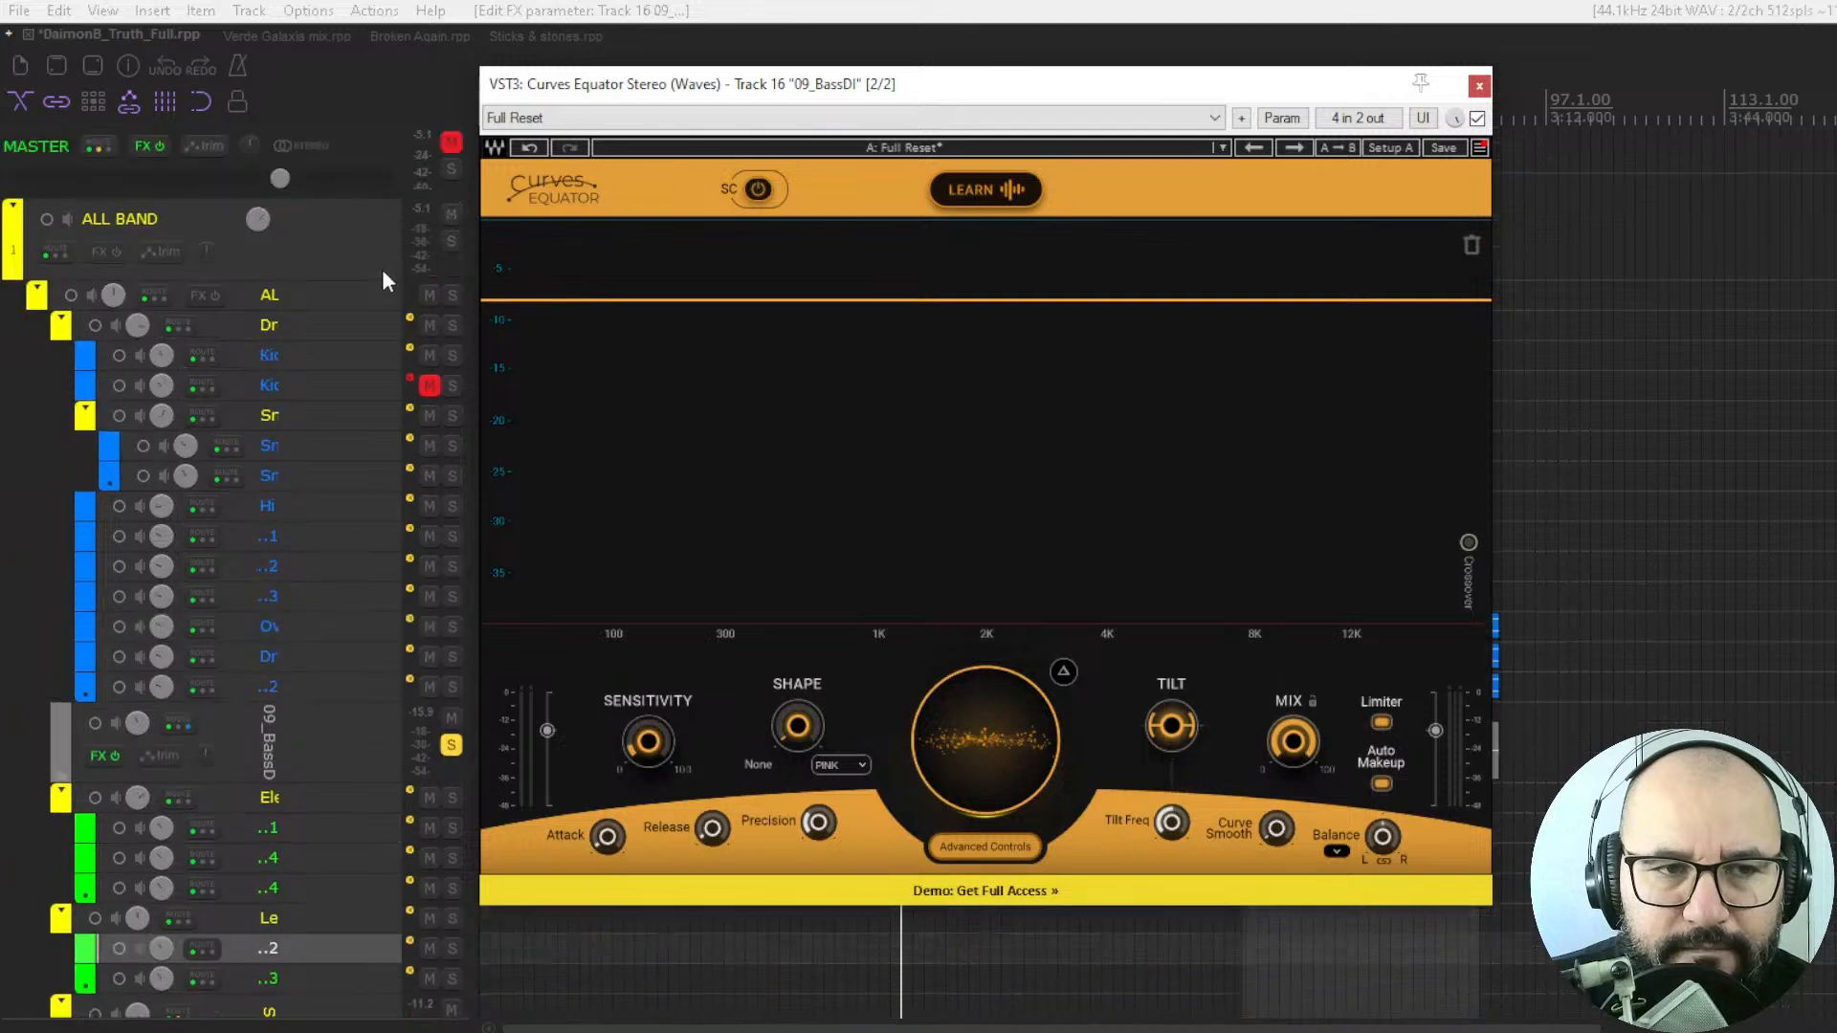
click(448, 144)
scroll(348, 605, down, 5)
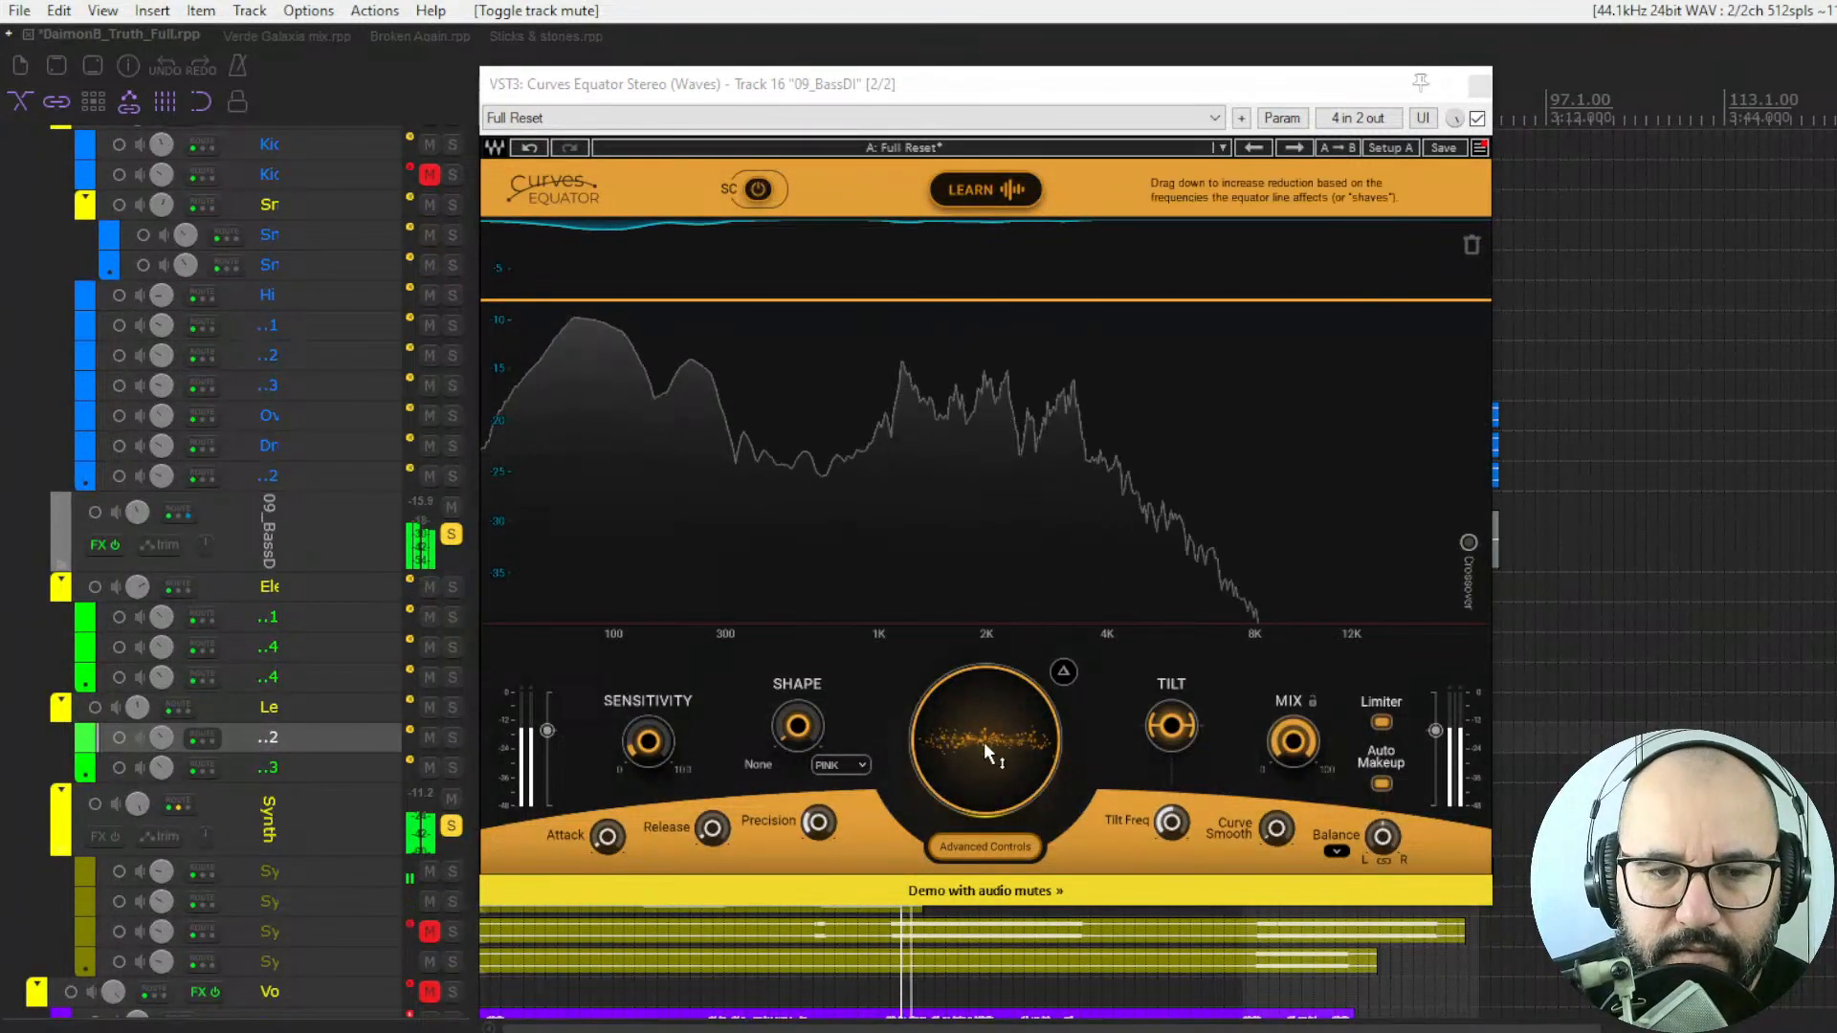
drag(984, 743, 984, 708)
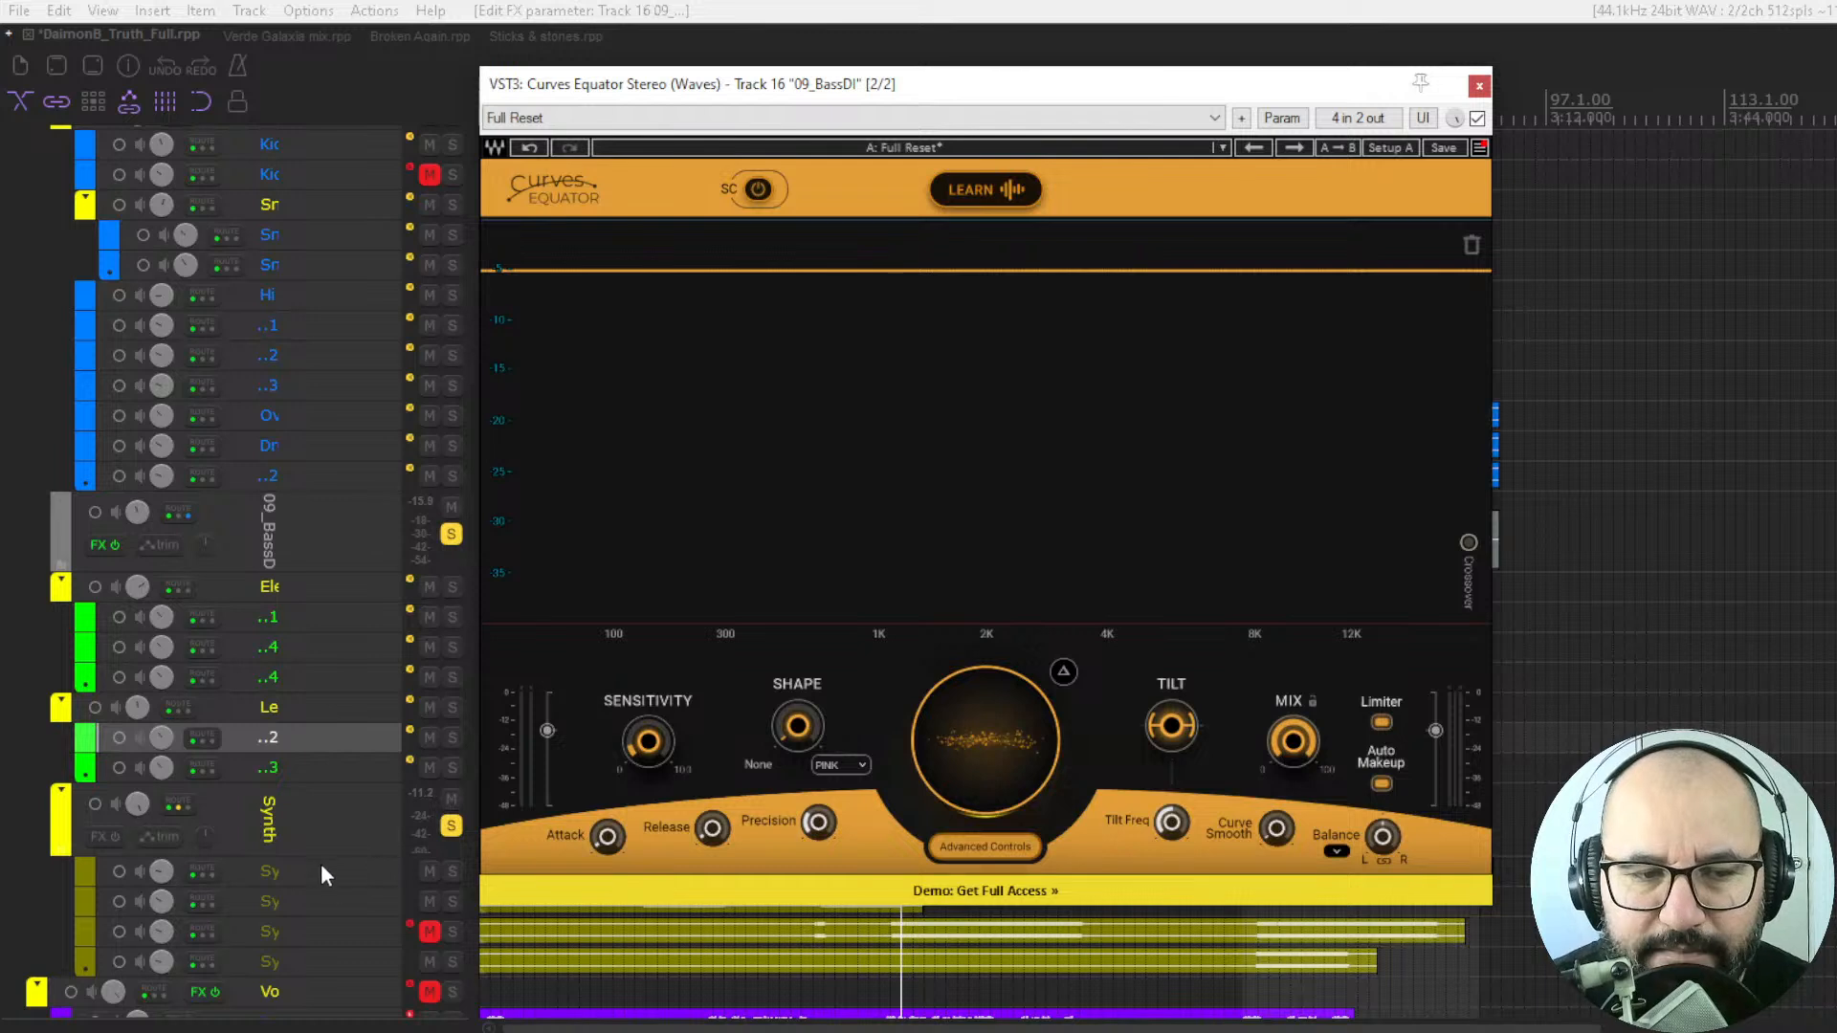
Compare playback with the bass track's solo off and on, ending with it soloed and playback stopped.
click(451, 536)
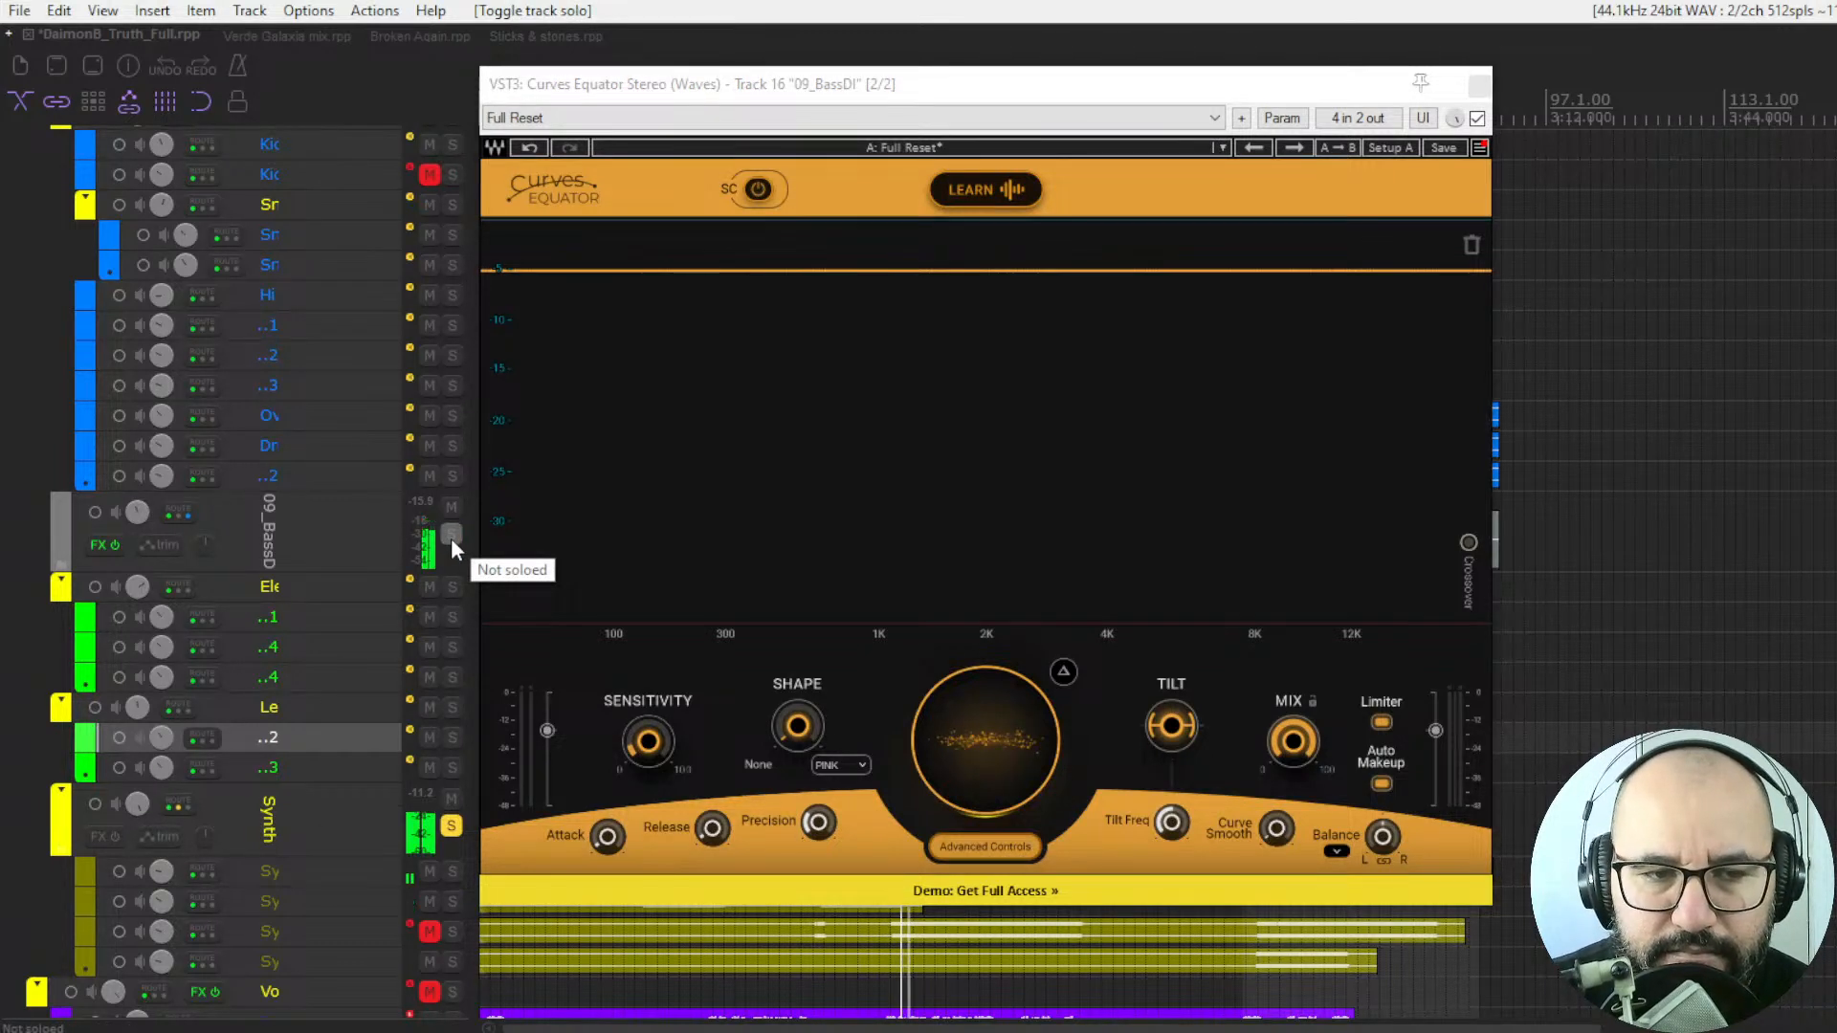
click(451, 538)
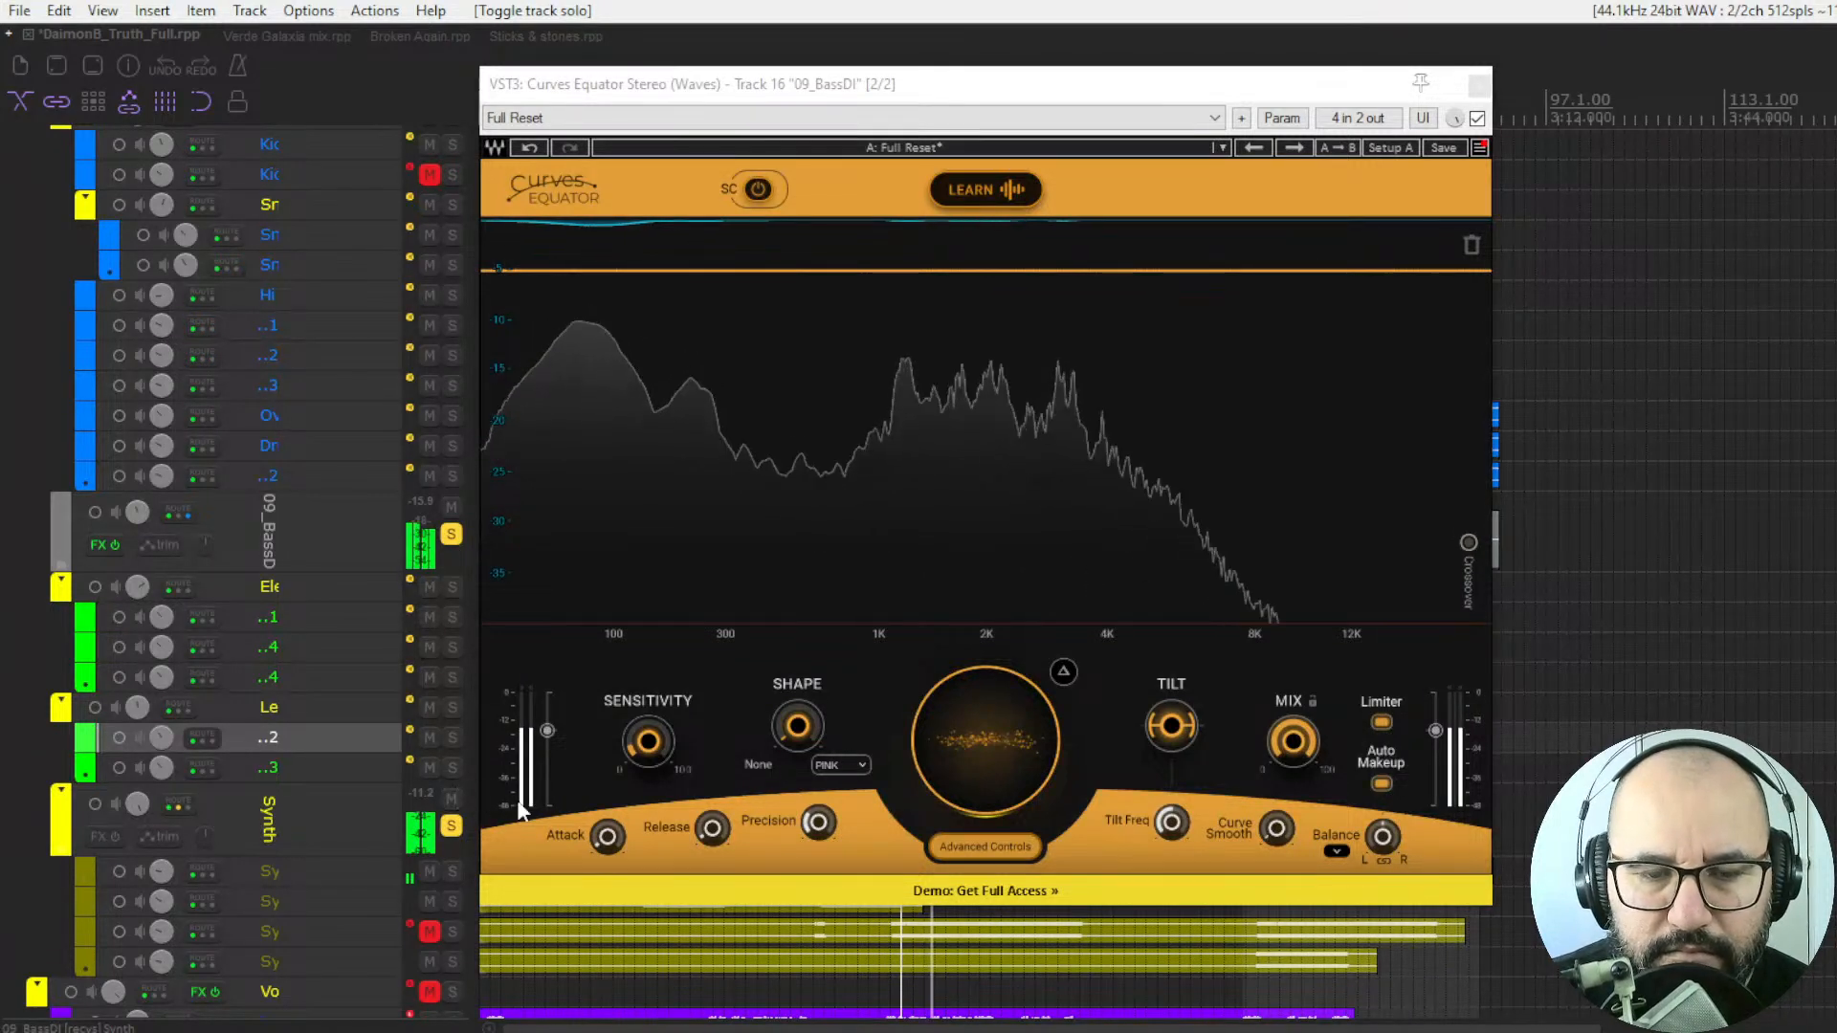
key(space)
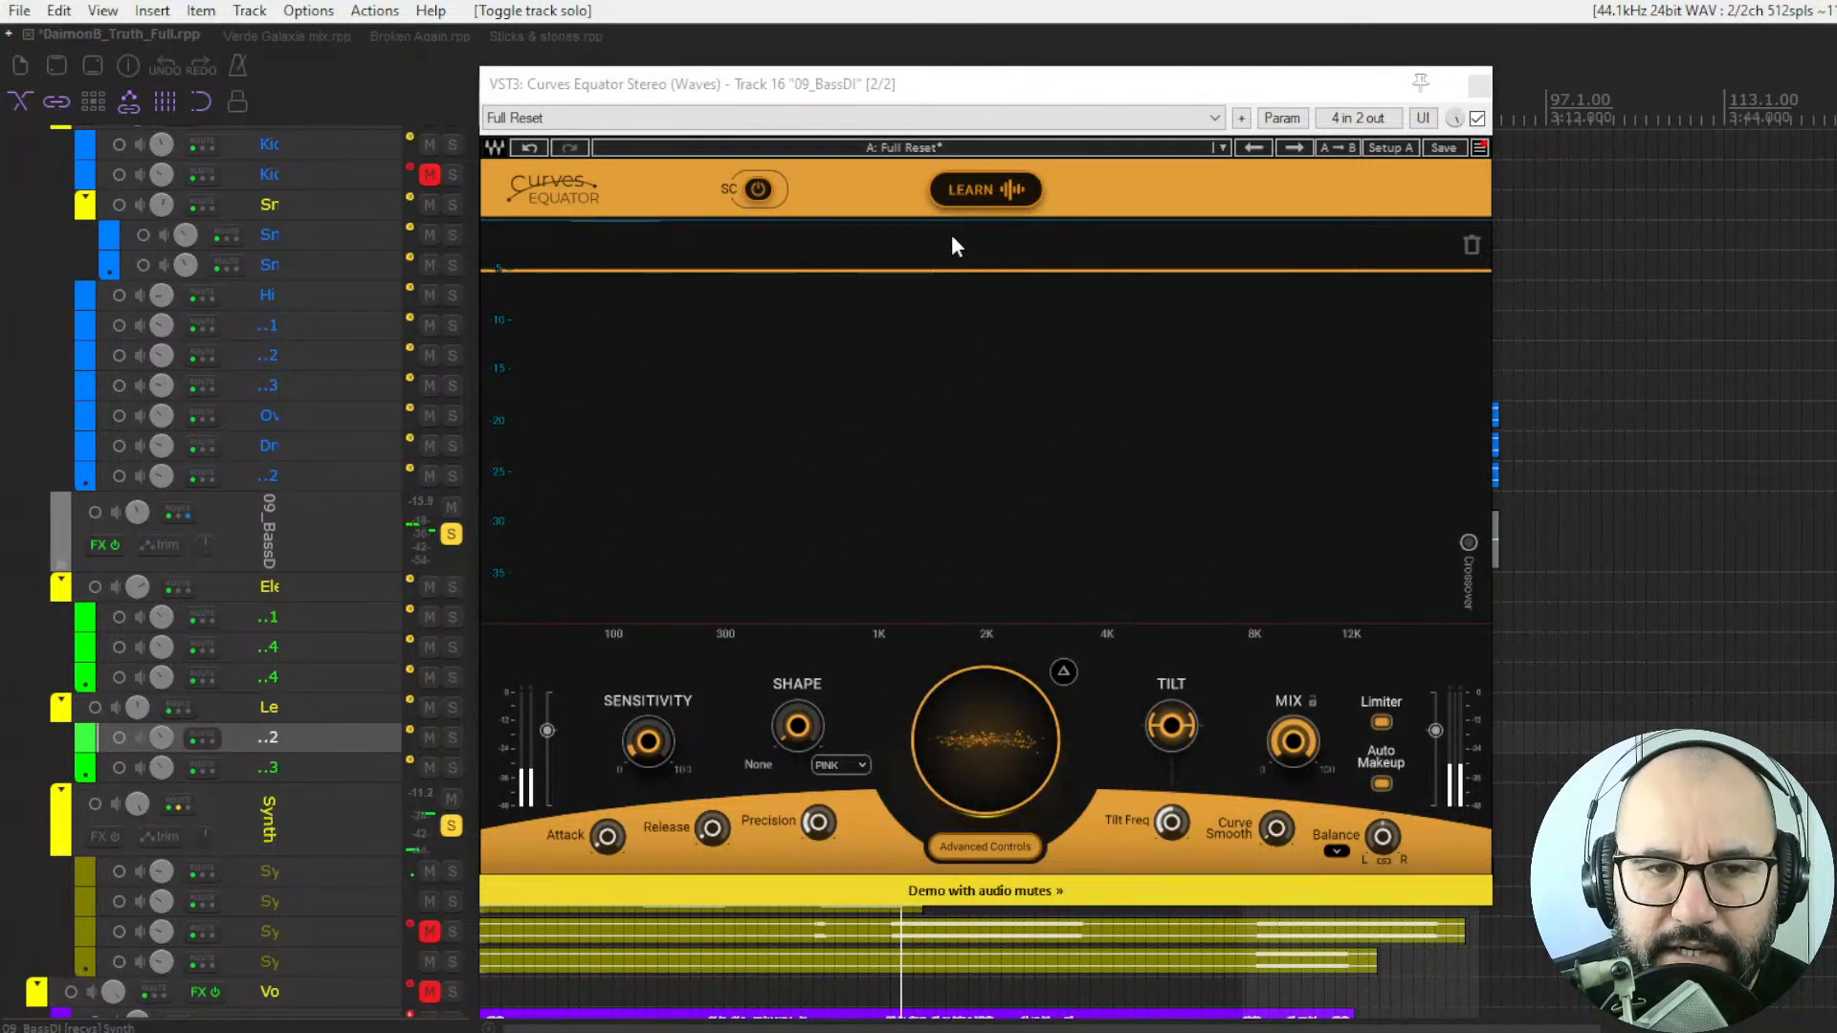
Turn on the external sidechain and apply a threshold curve learned from the sidechain audio during playback.
click(758, 190)
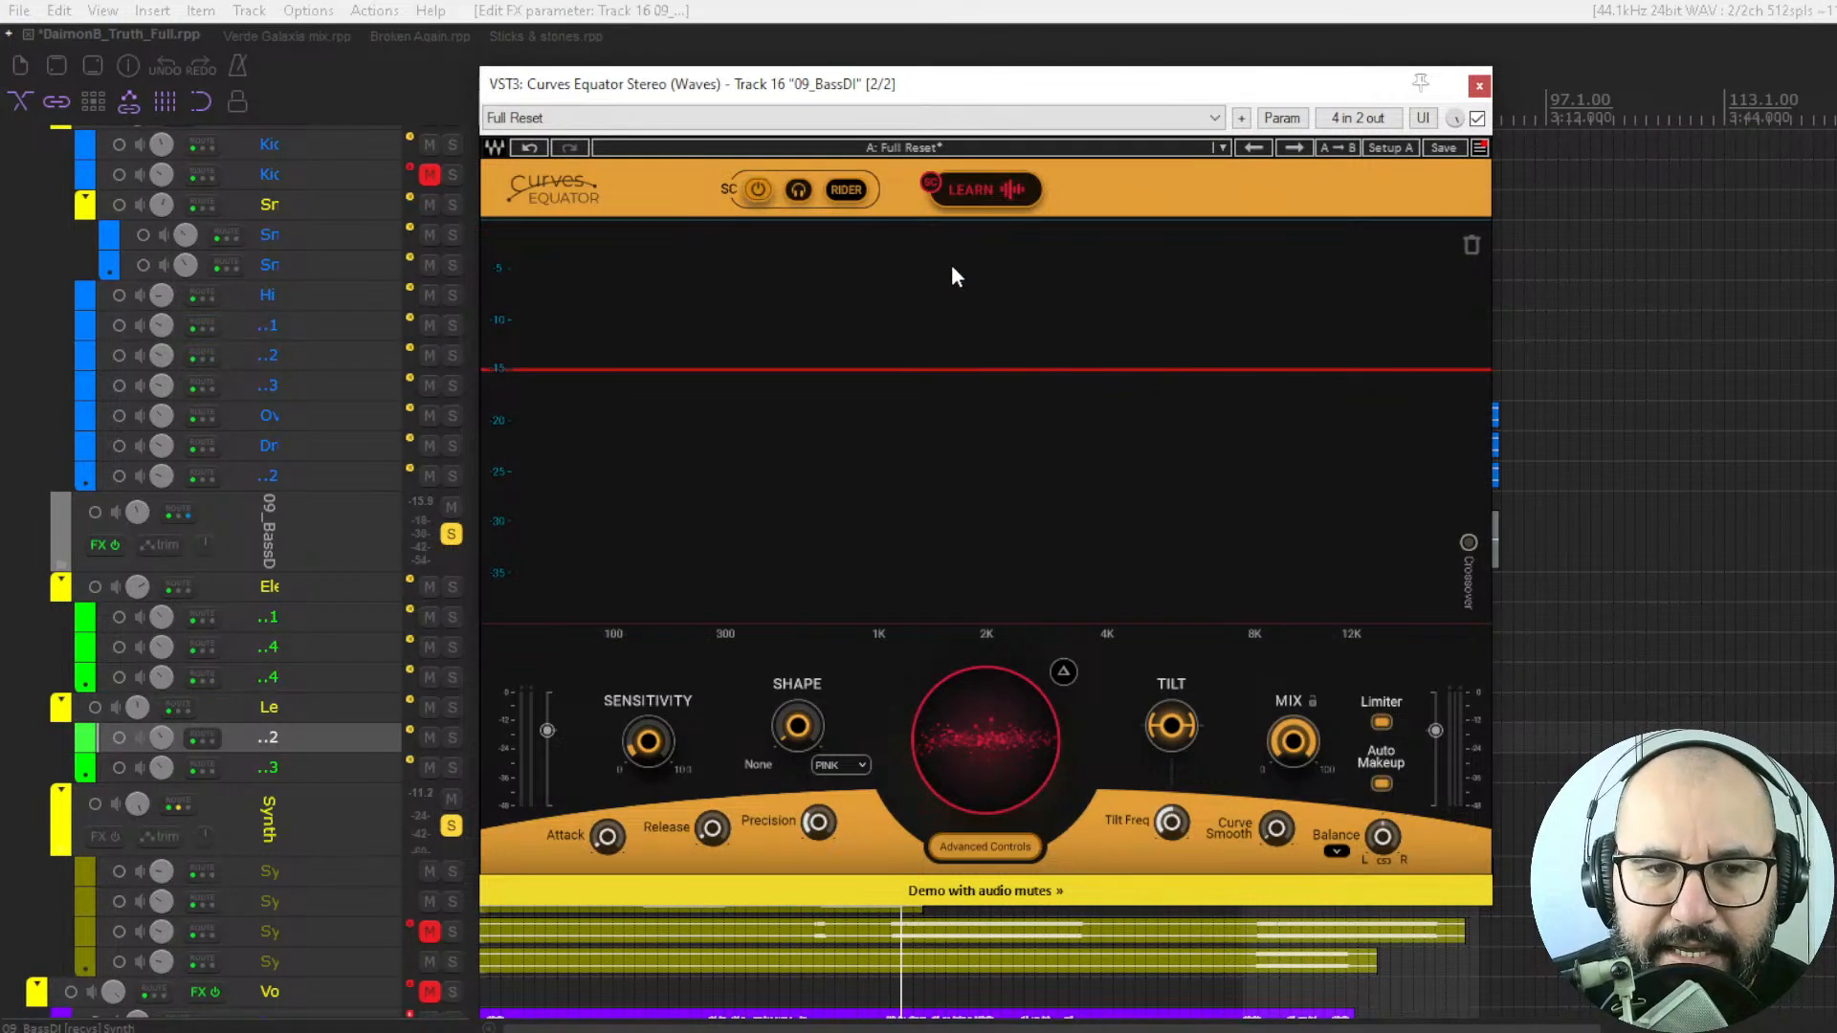
key(space)
click(976, 190)
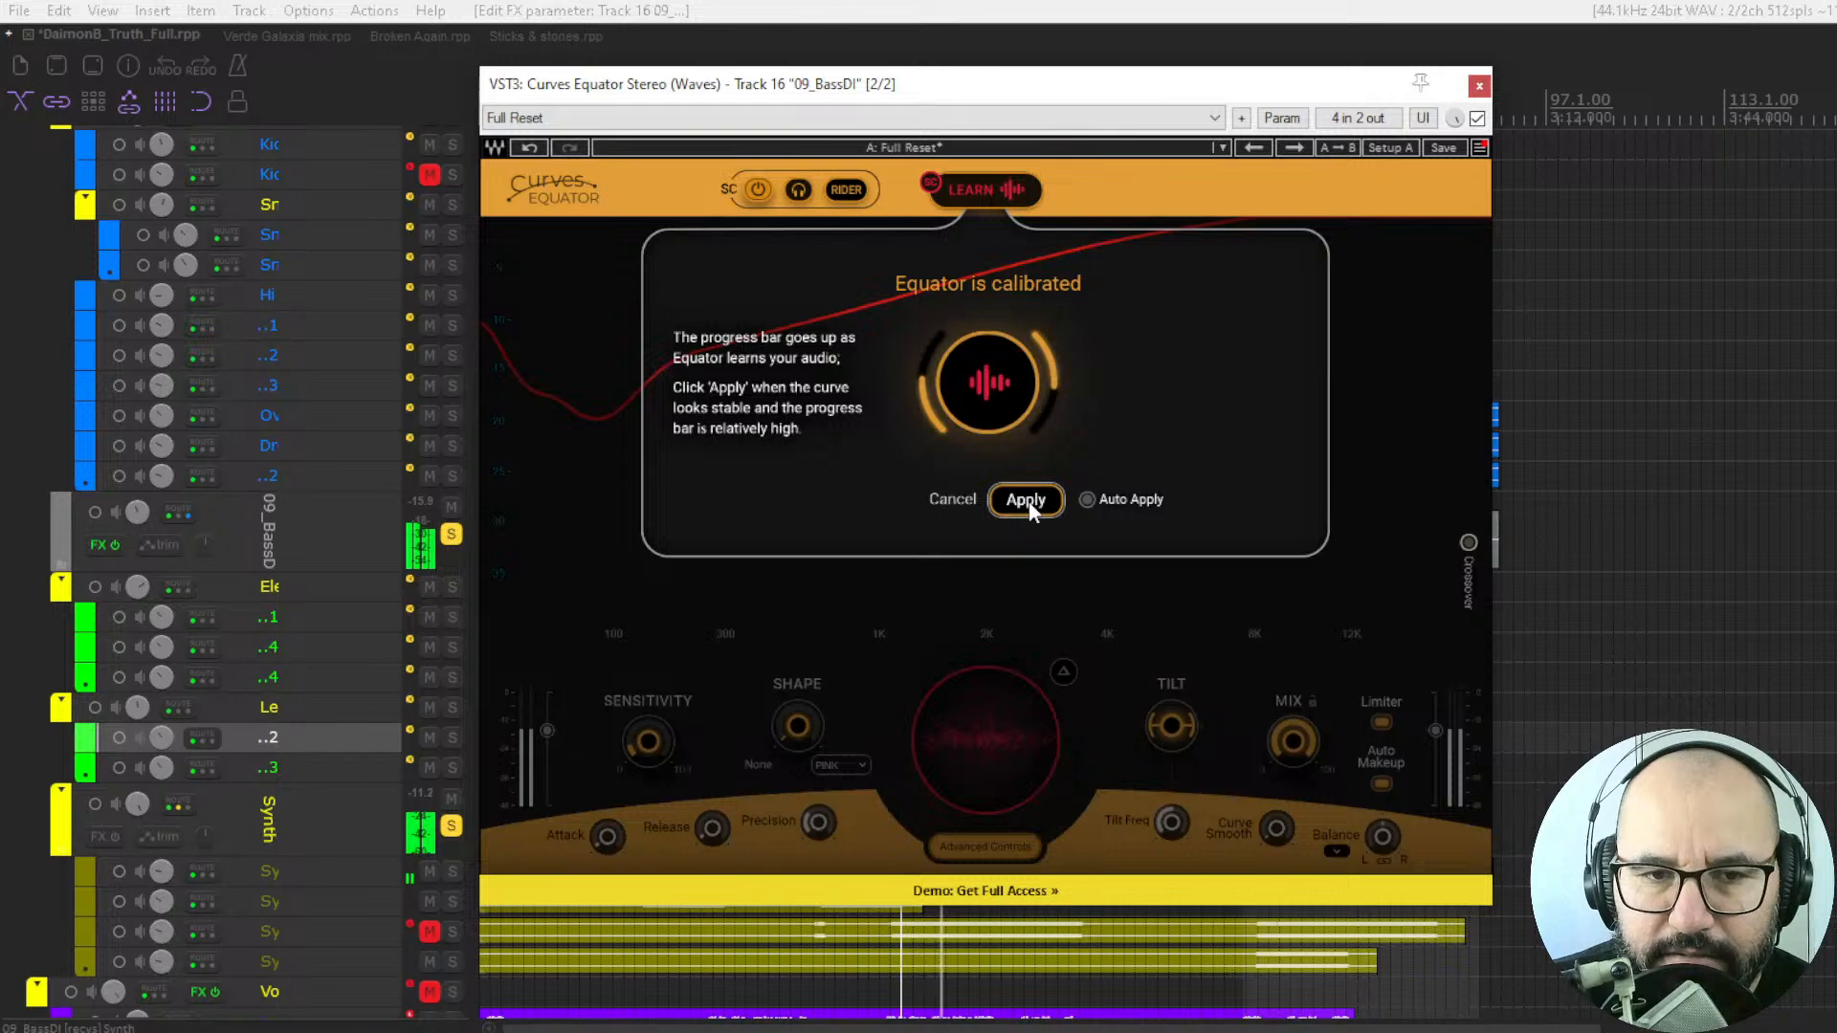
click(1049, 534)
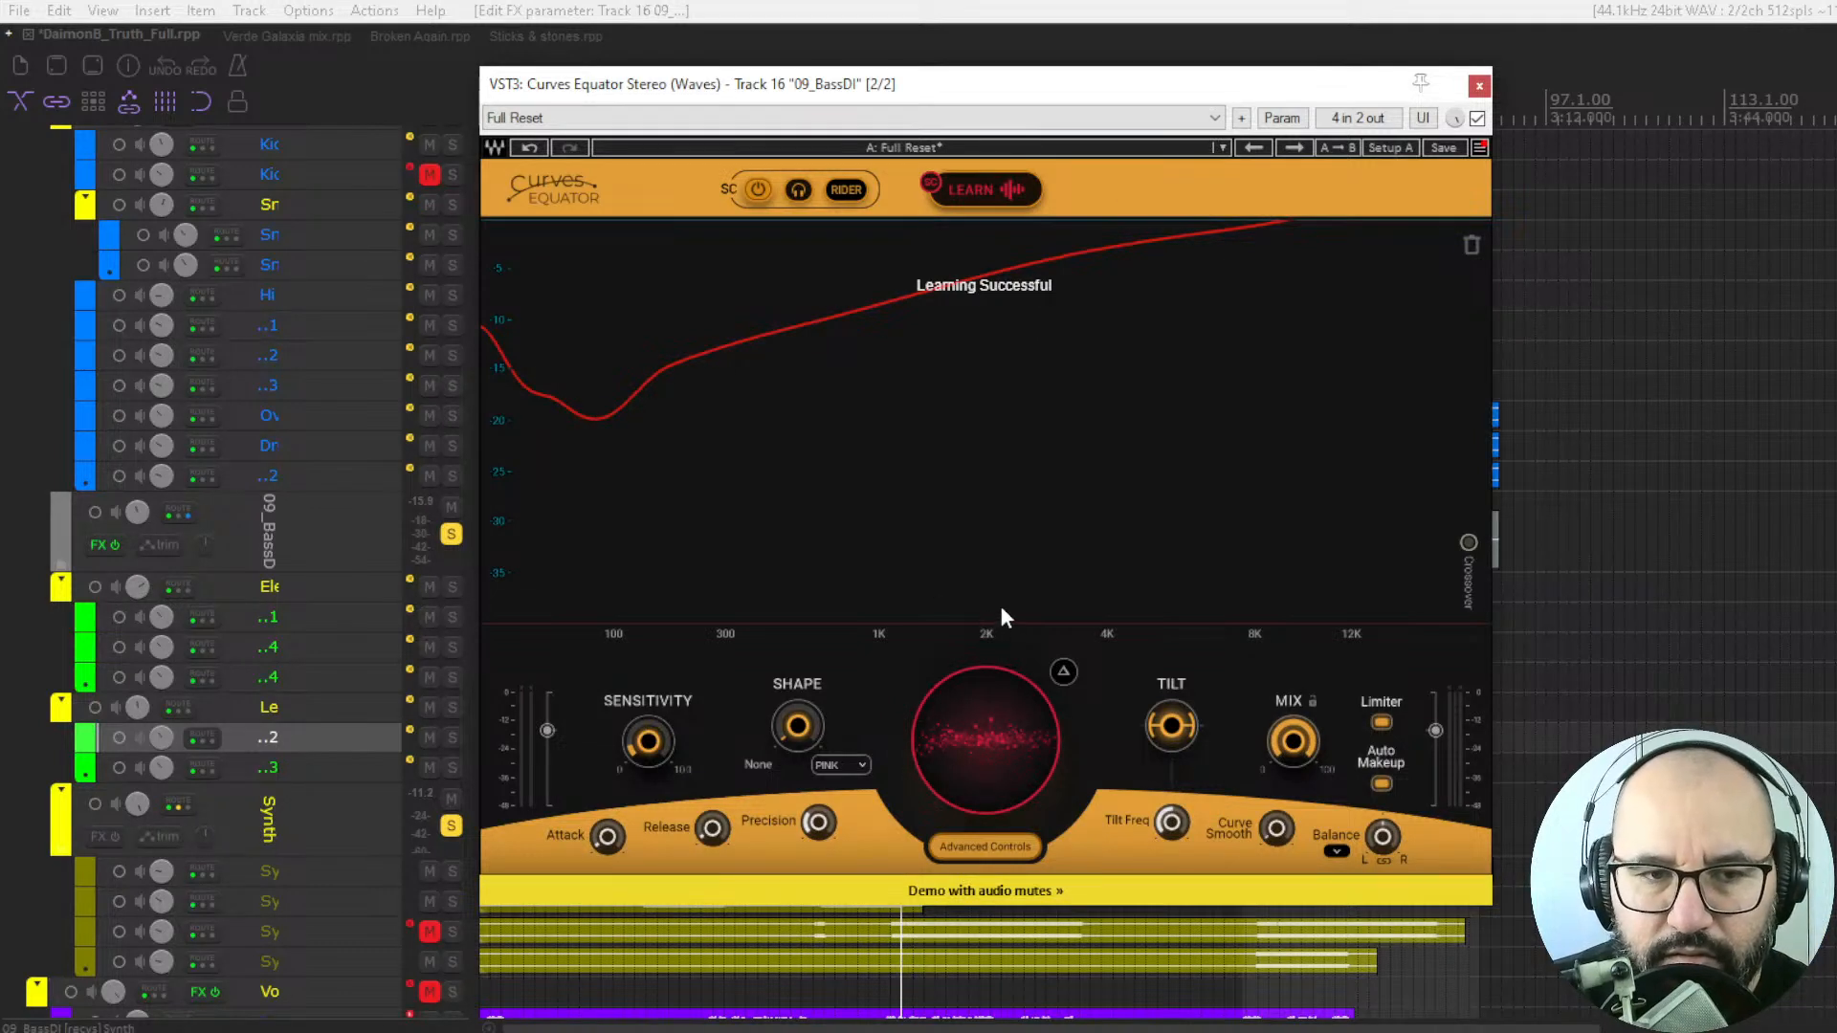
Lower the sidechain threshold curve during playback until its low-frequency dip sits at about -24.
key(space)
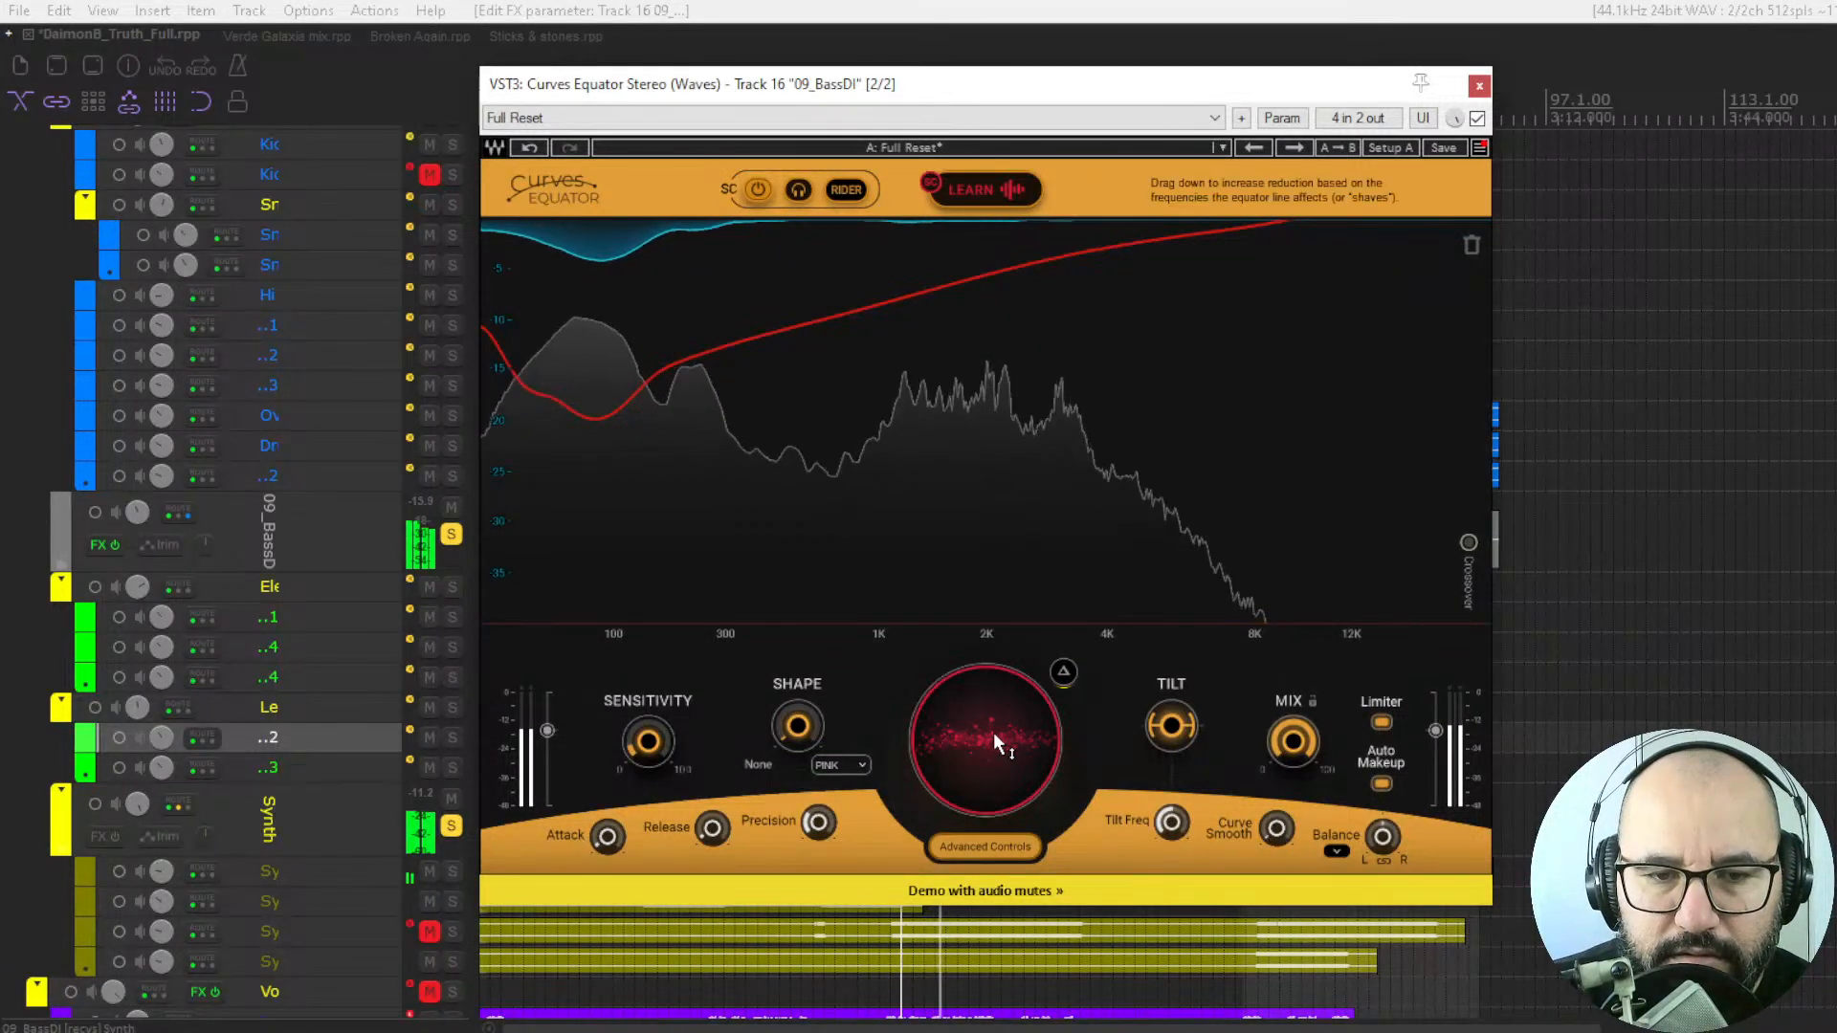
drag(993, 732, 993, 777)
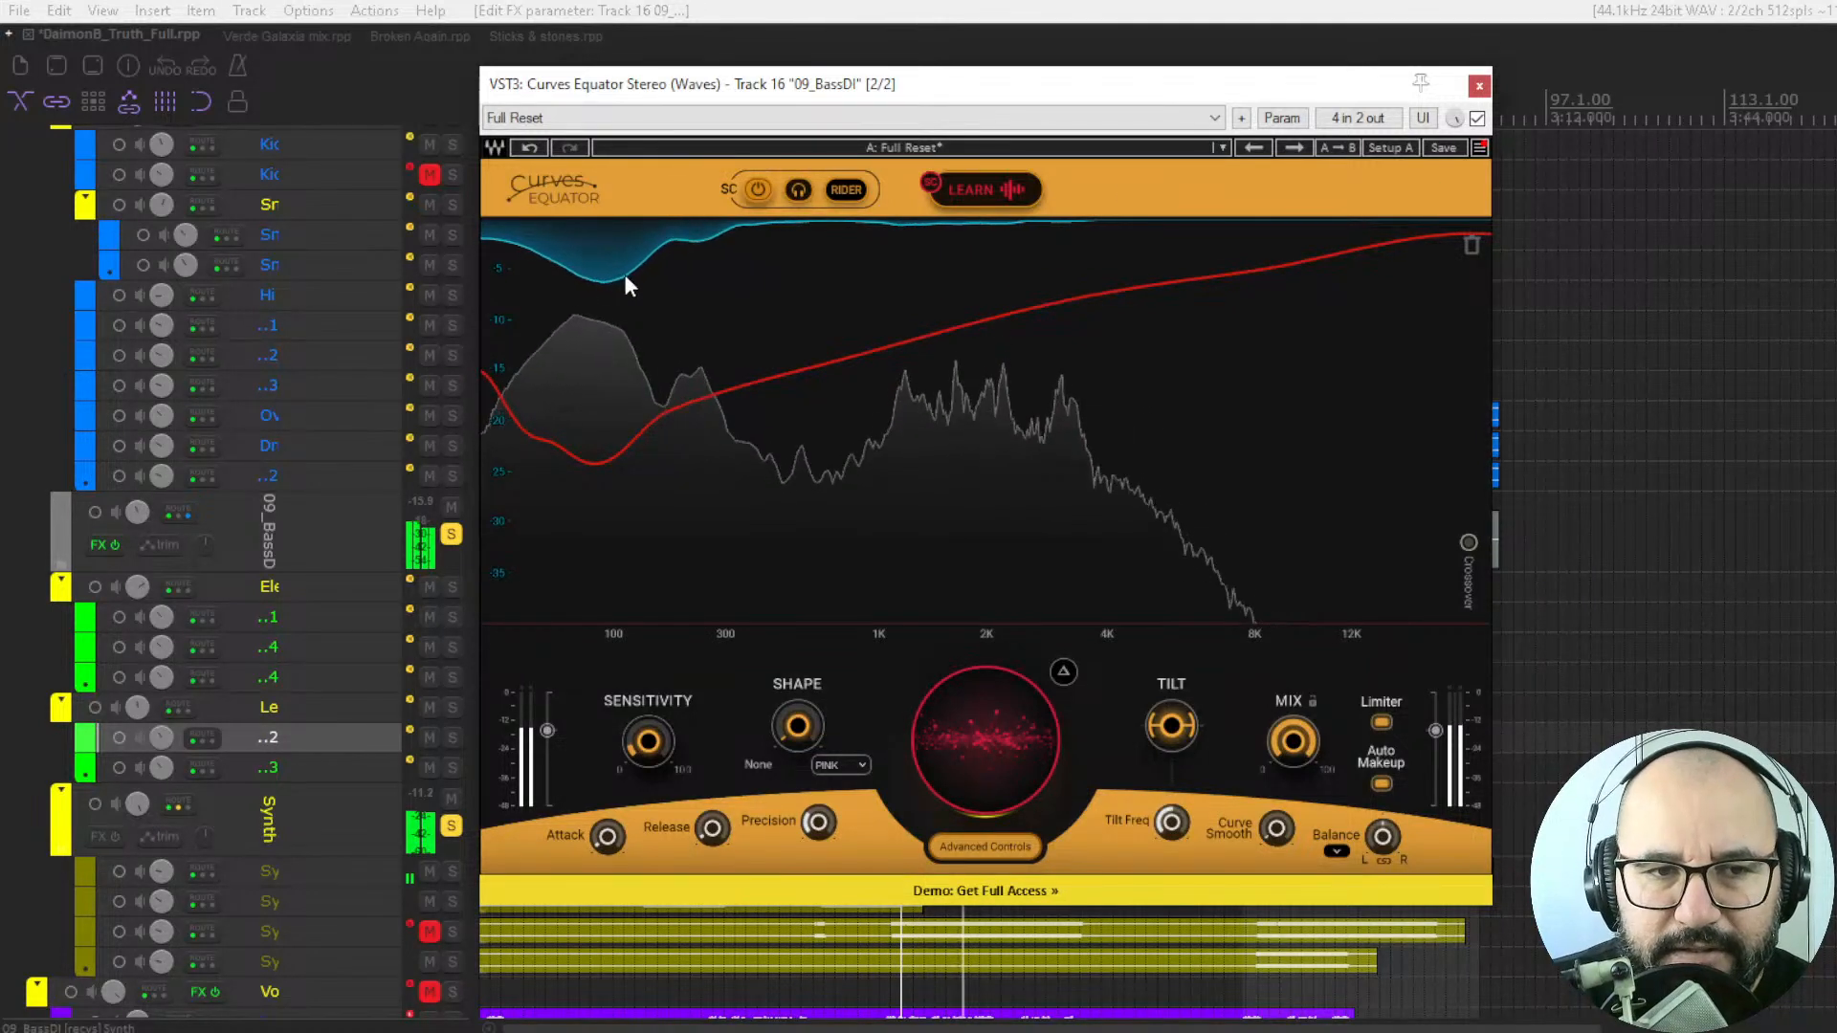
key(space)
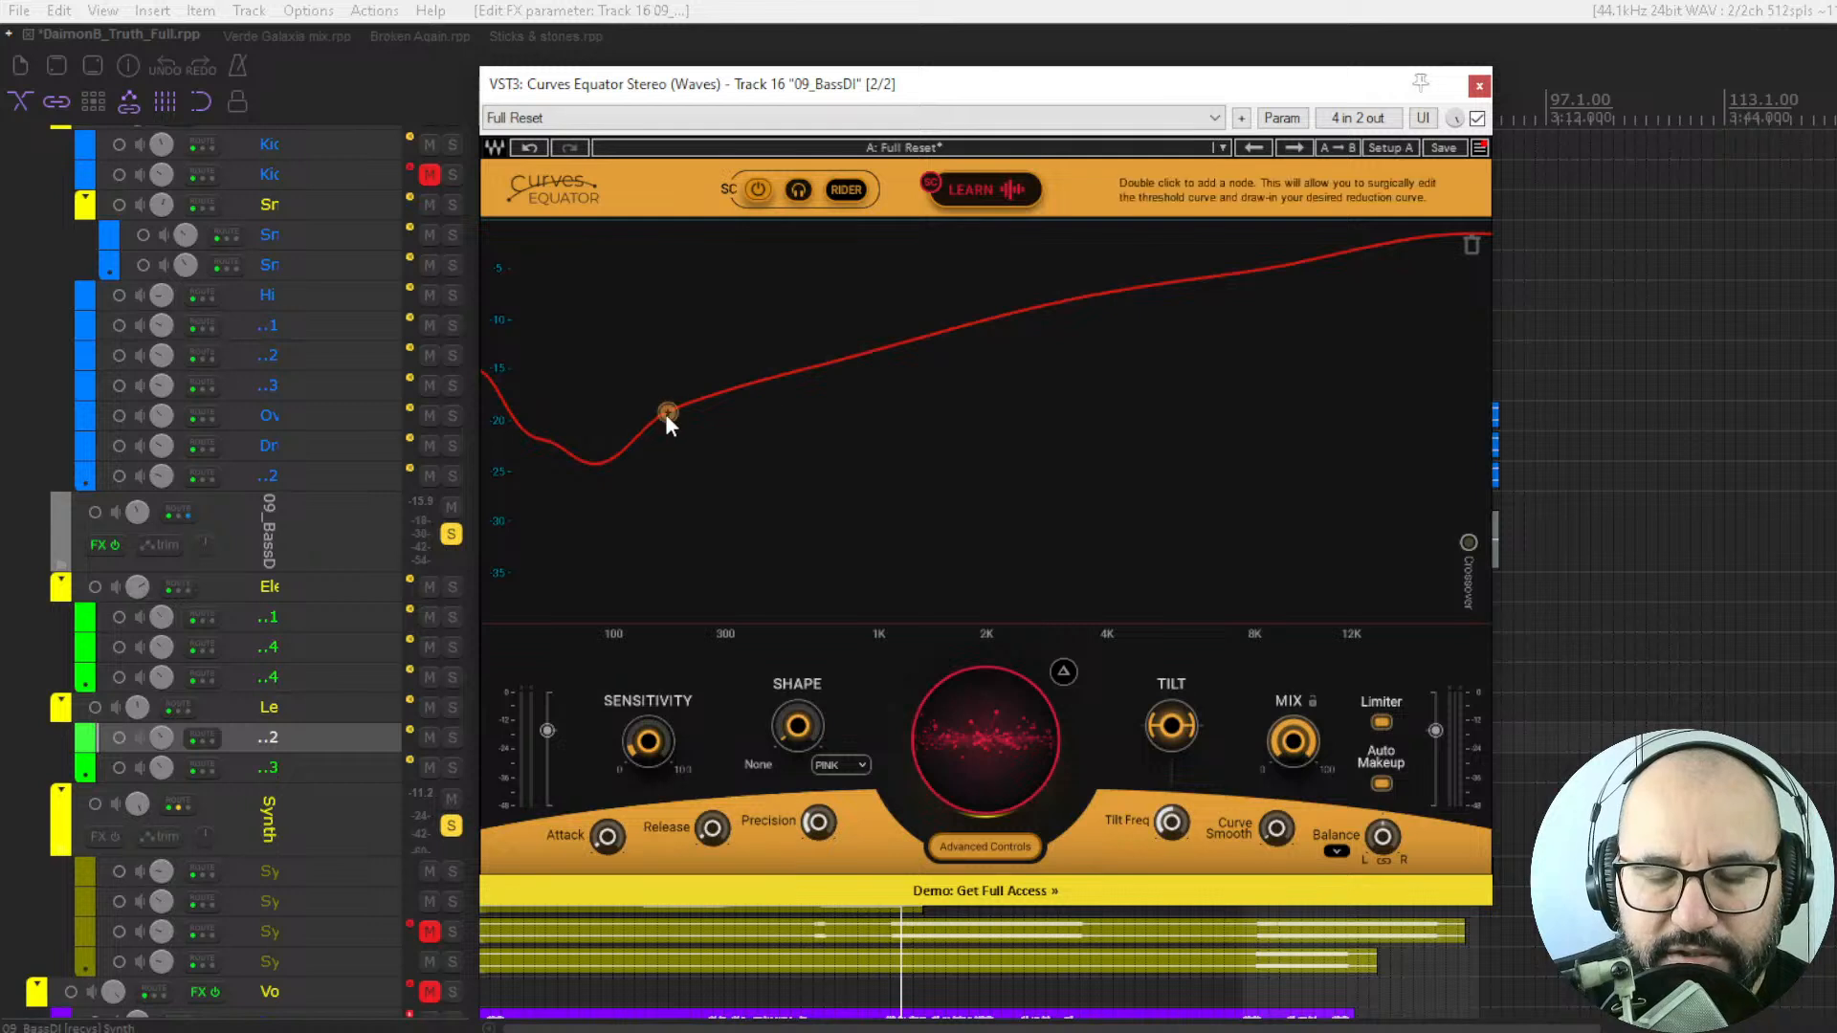
key(space)
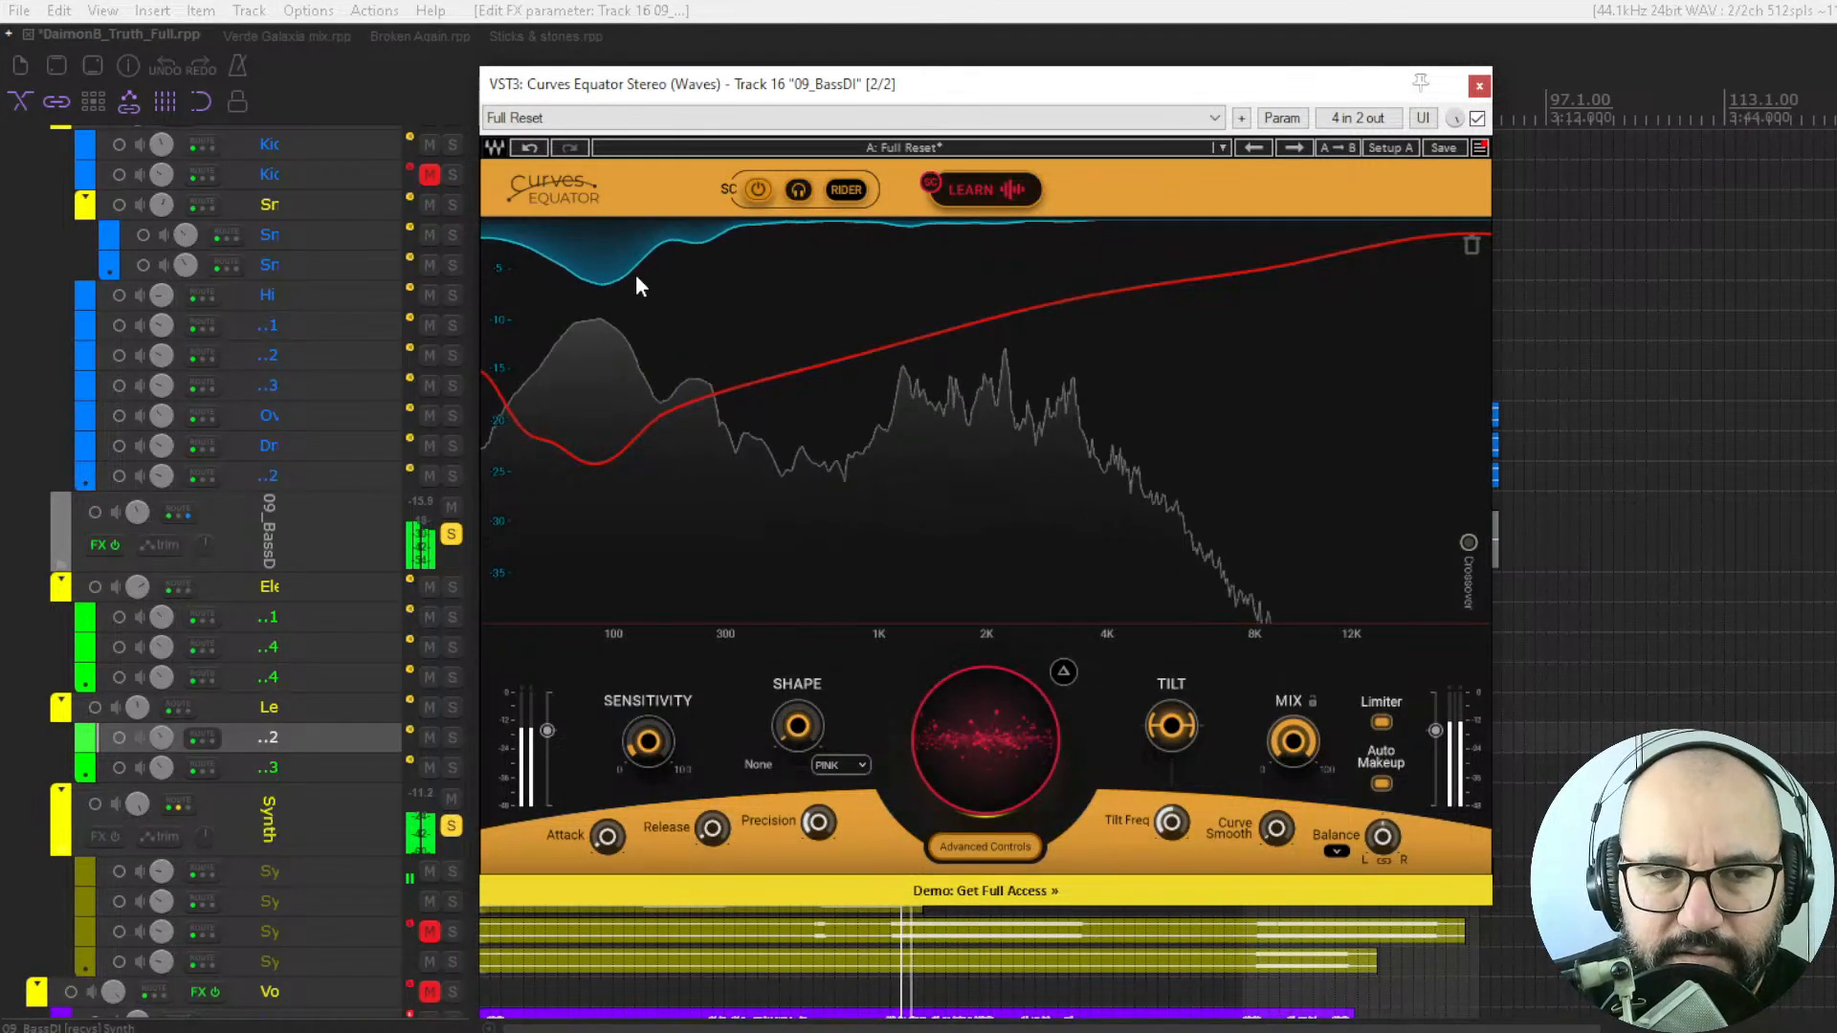
Bypass and re-enable the plugin to compare the bass with and without processing, then stop playback.
click(1477, 117)
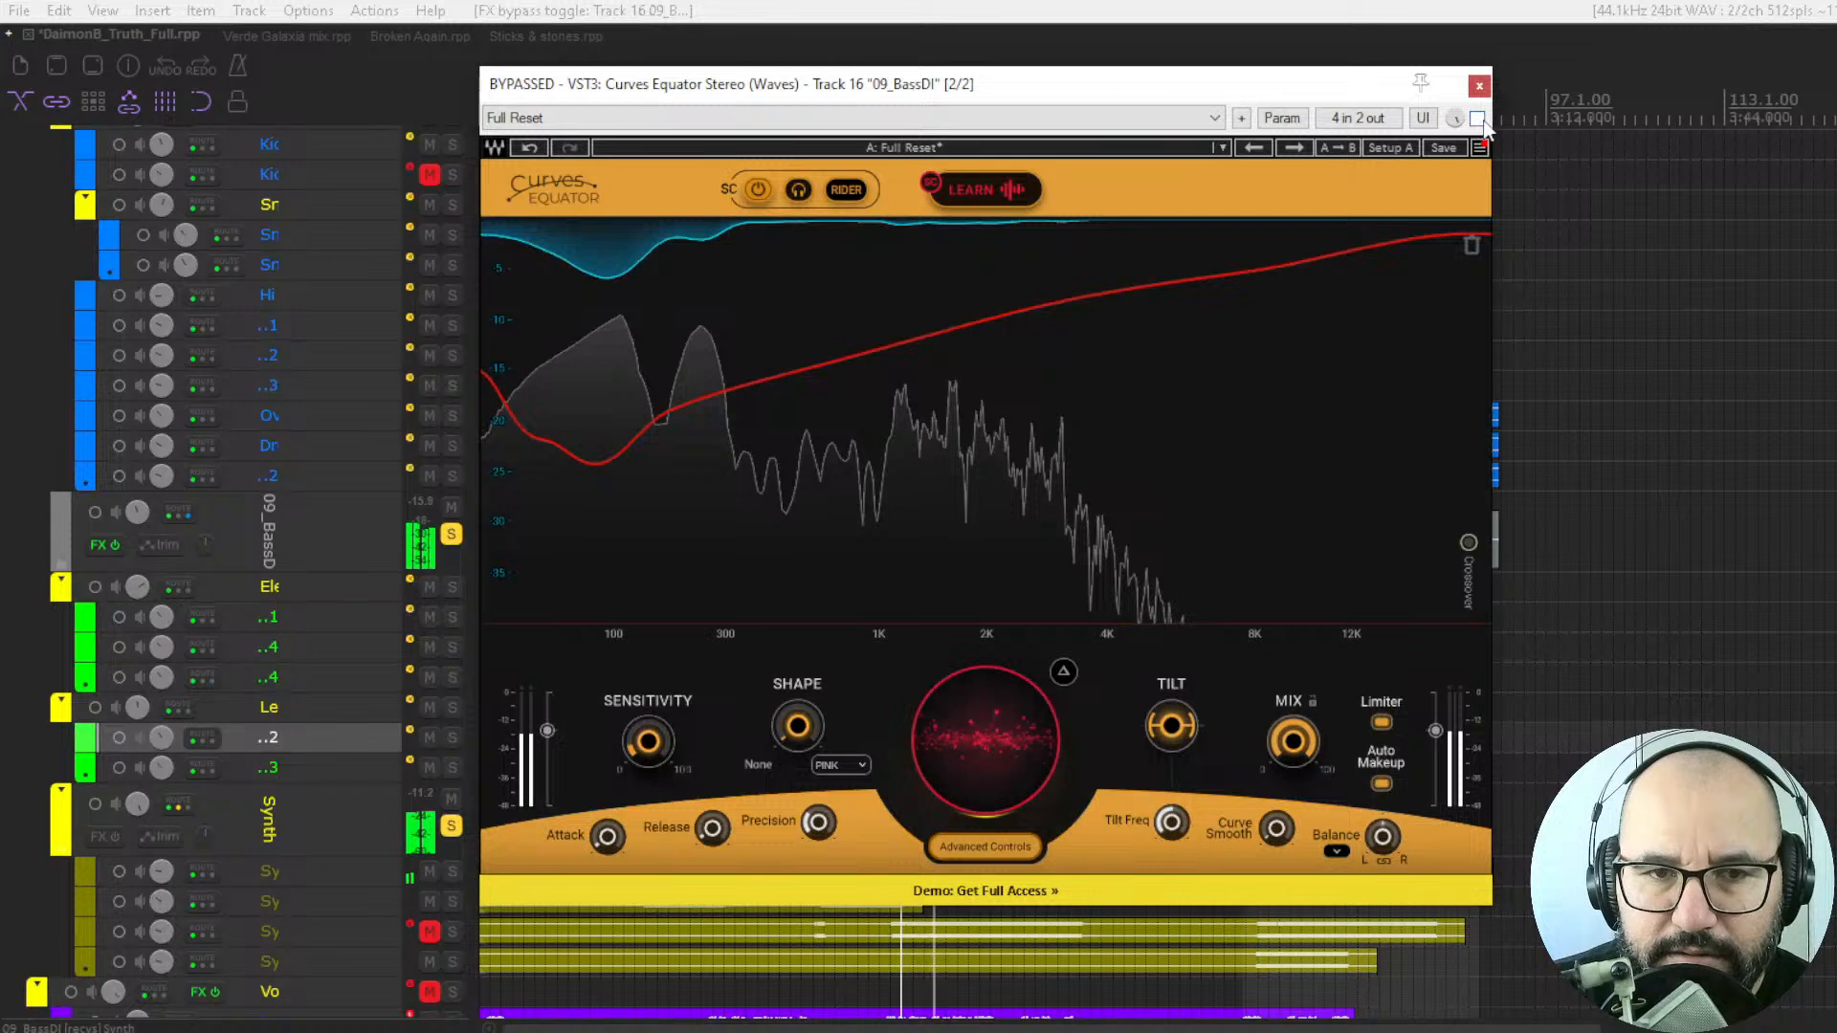
click(1478, 119)
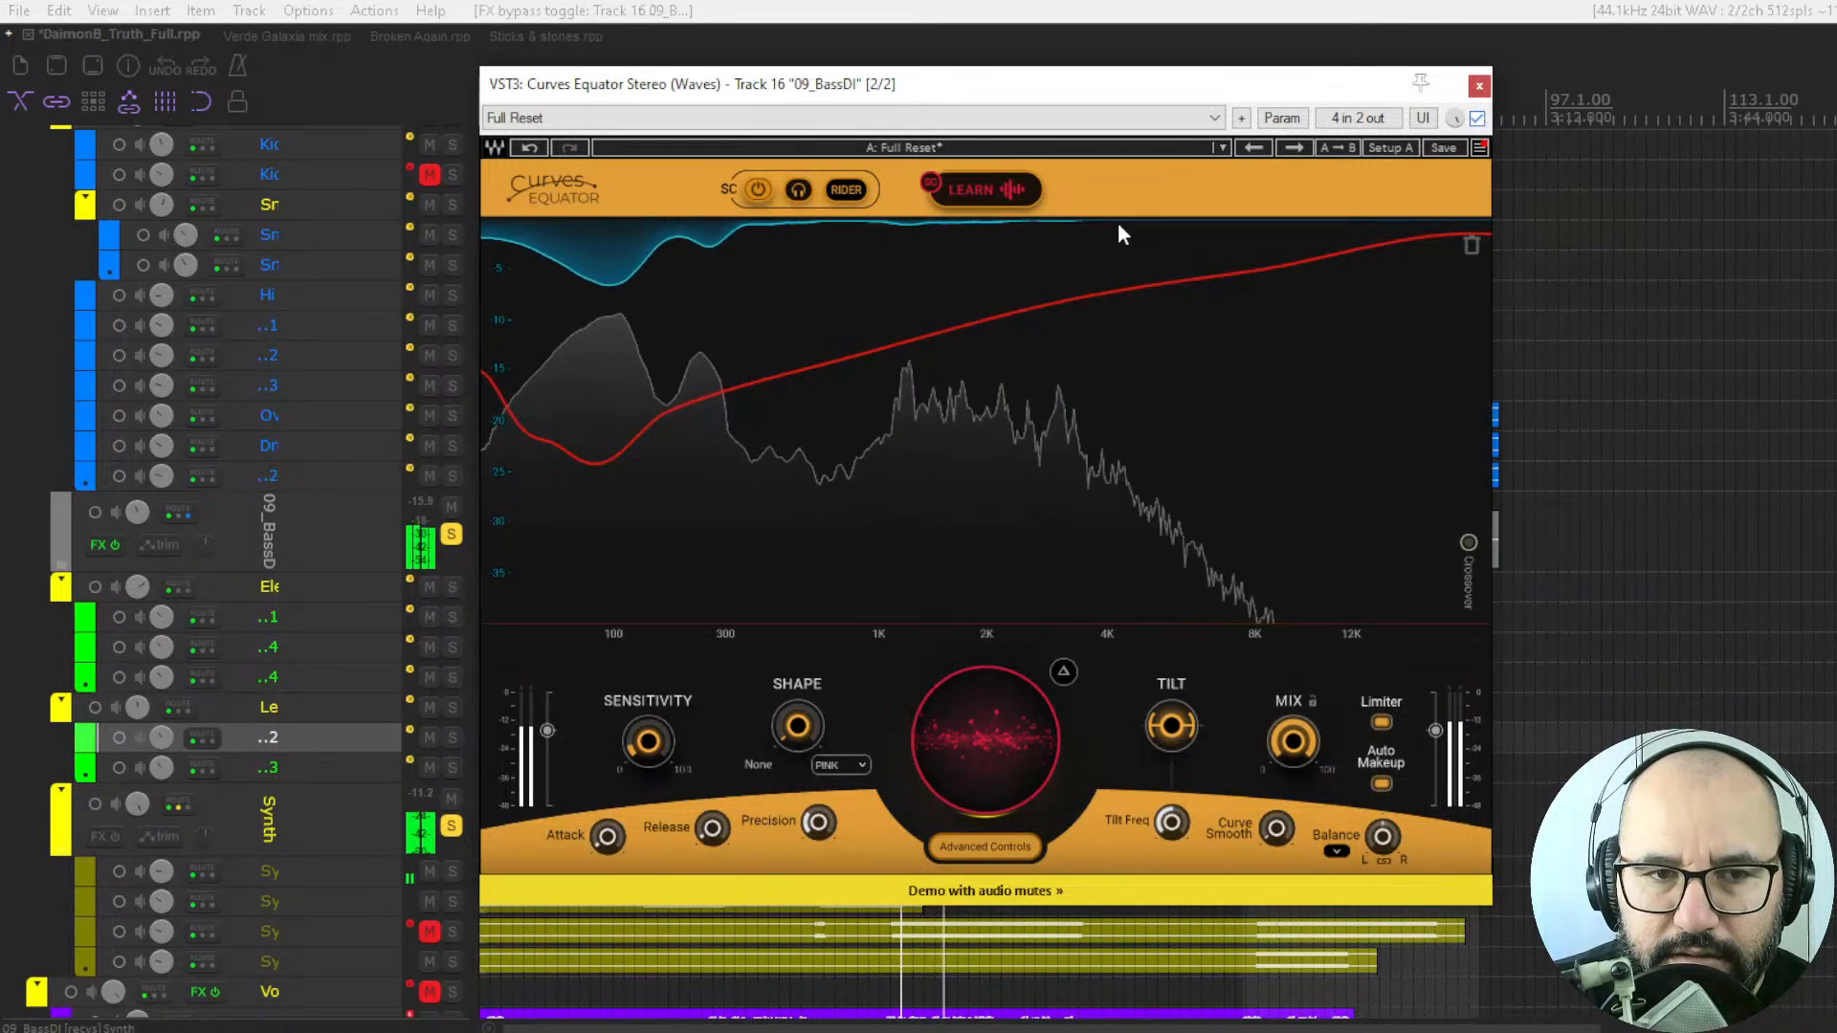
key(space)
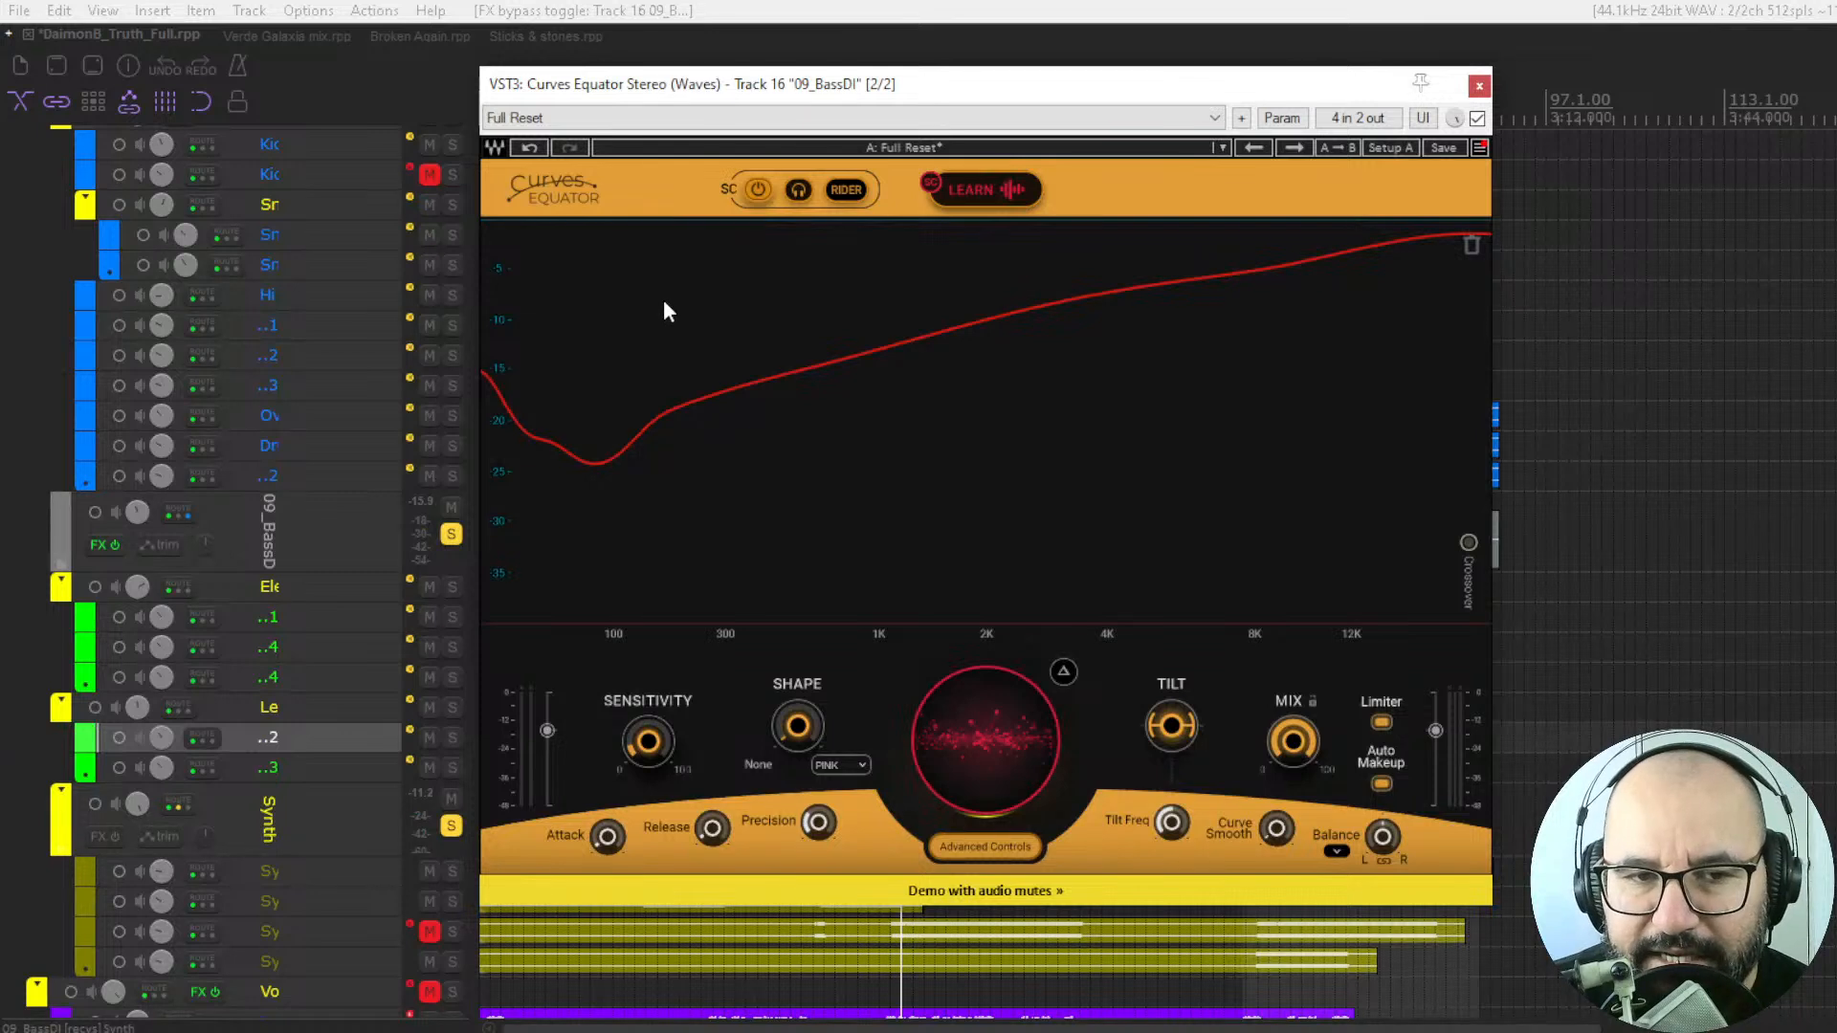
Start playback and add a bell node to the sidechain threshold curve, pulling it down to about -26.4 at 1723 Hz.
key(space)
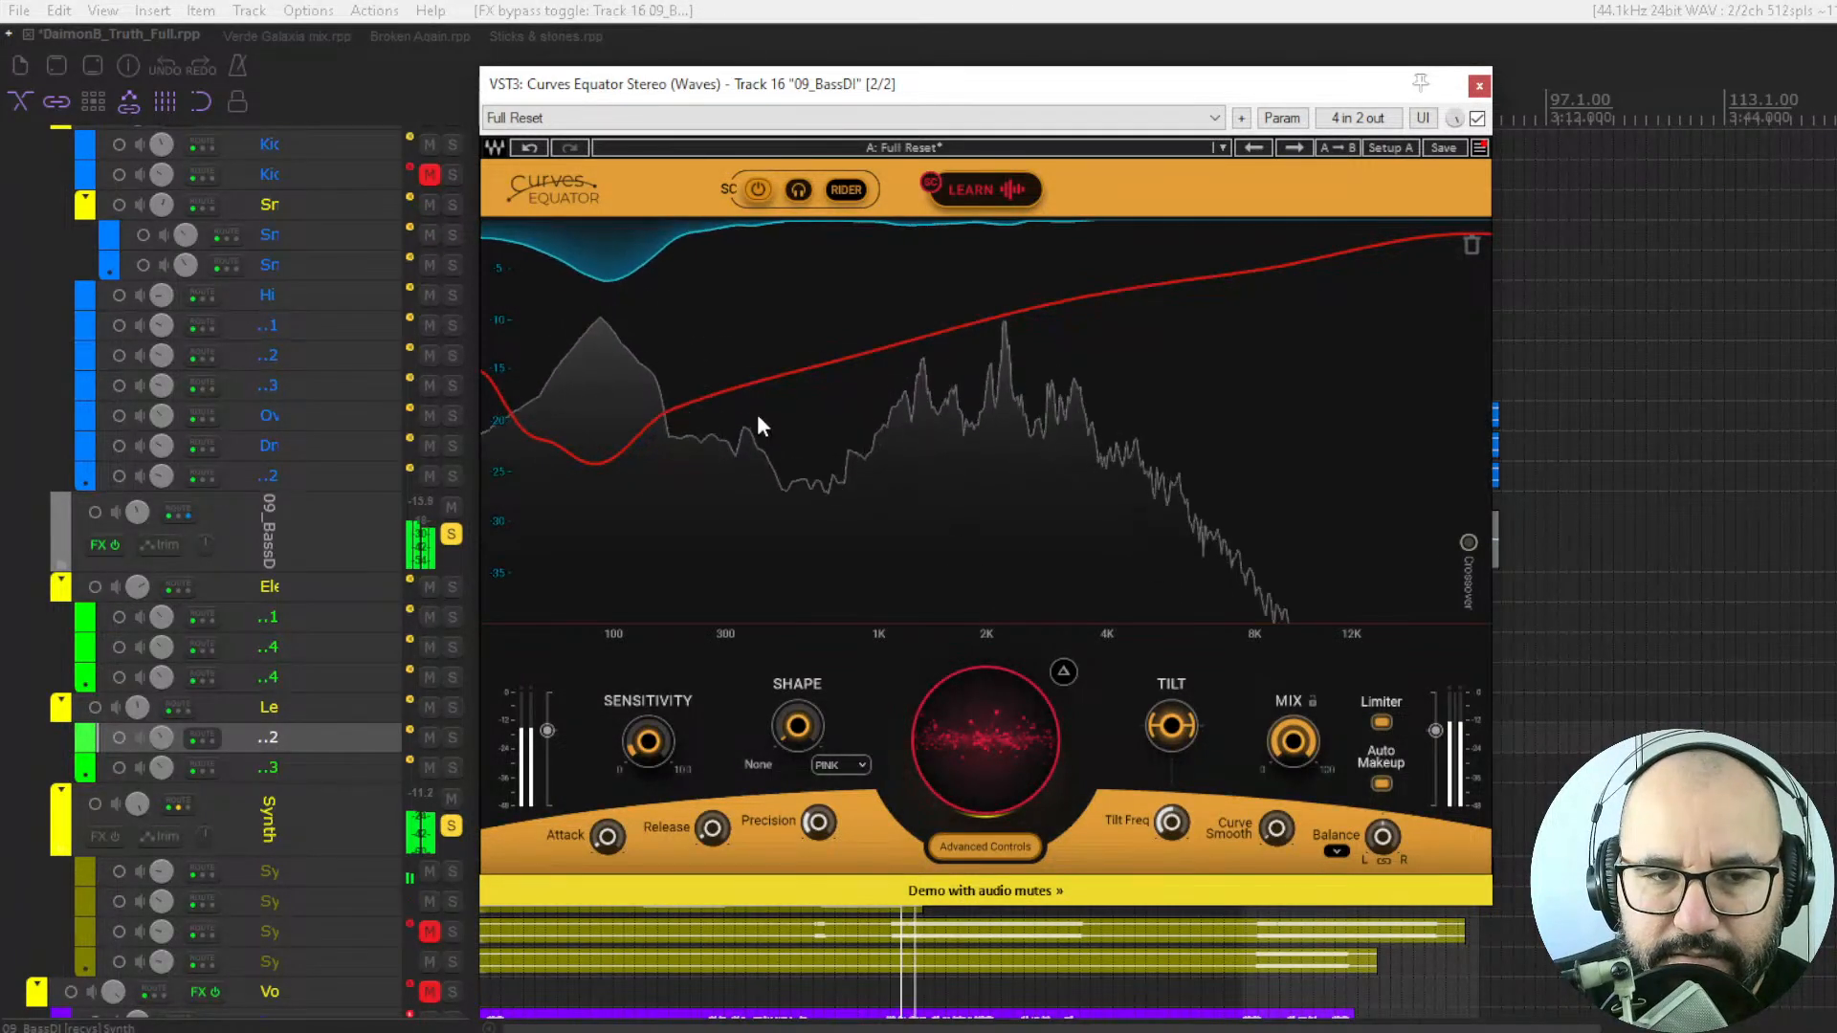
double_click(722, 393)
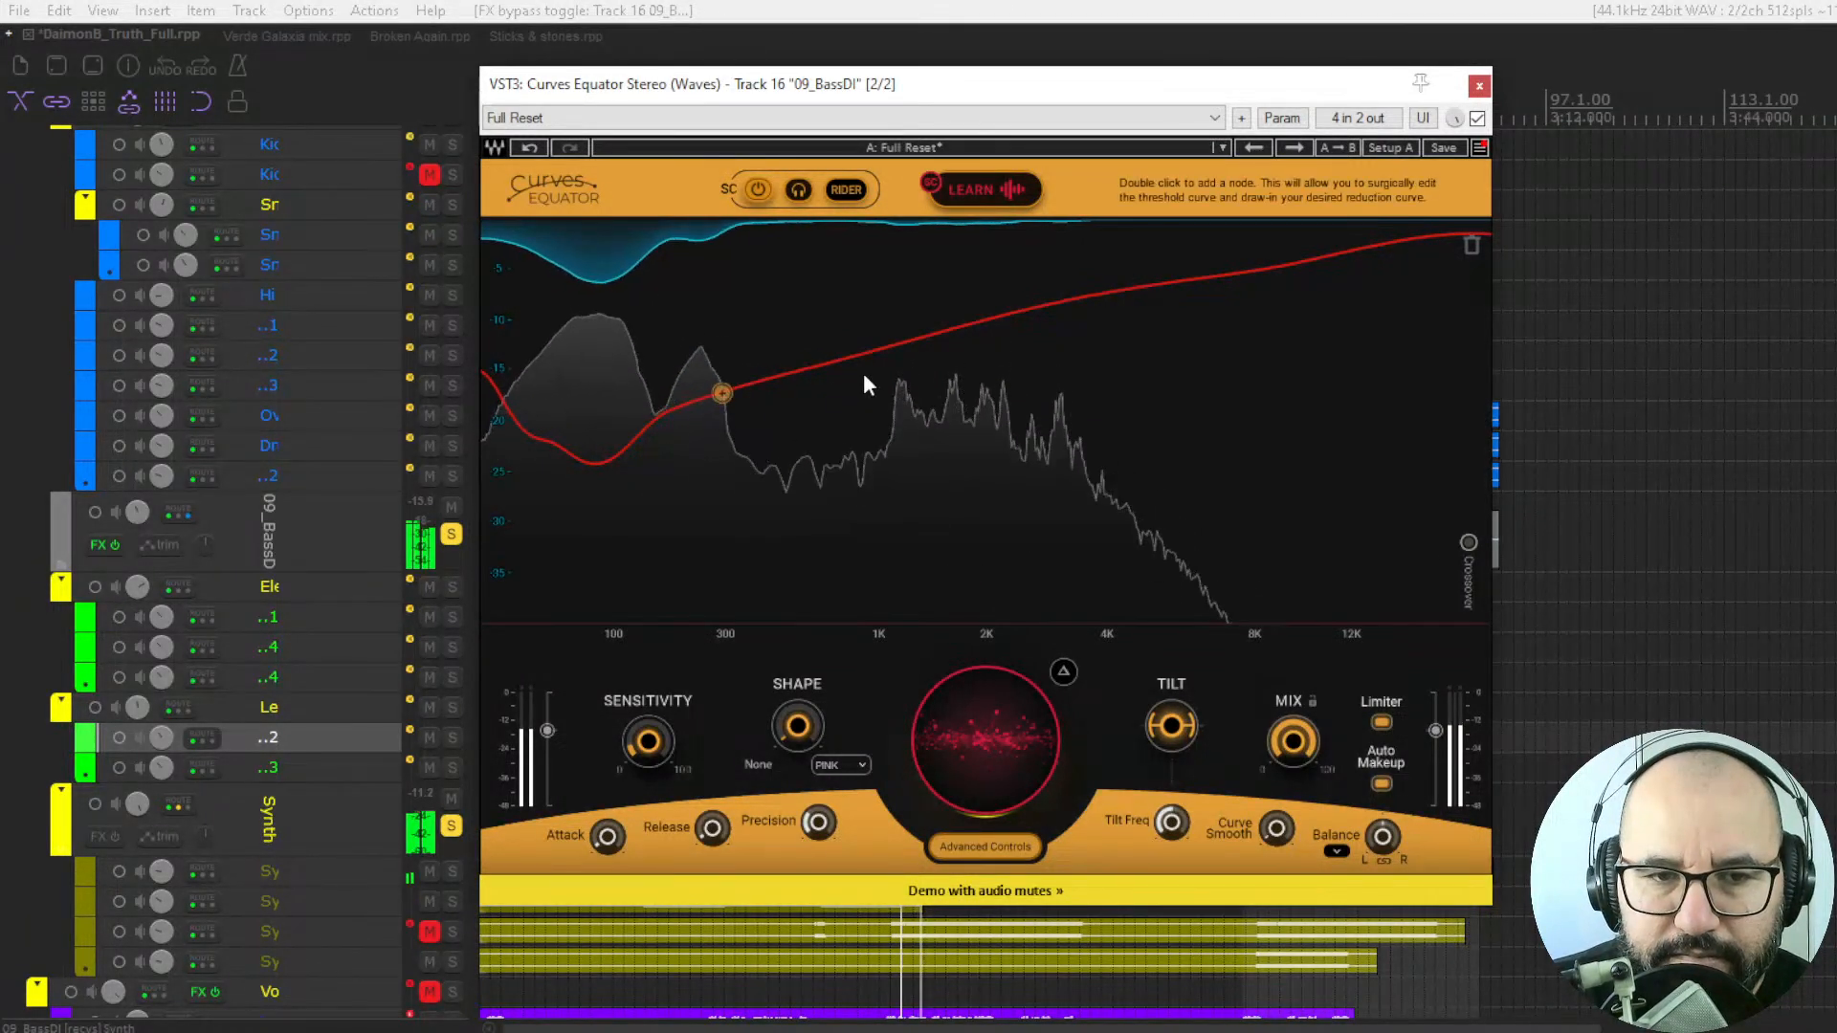
double_click(972, 332)
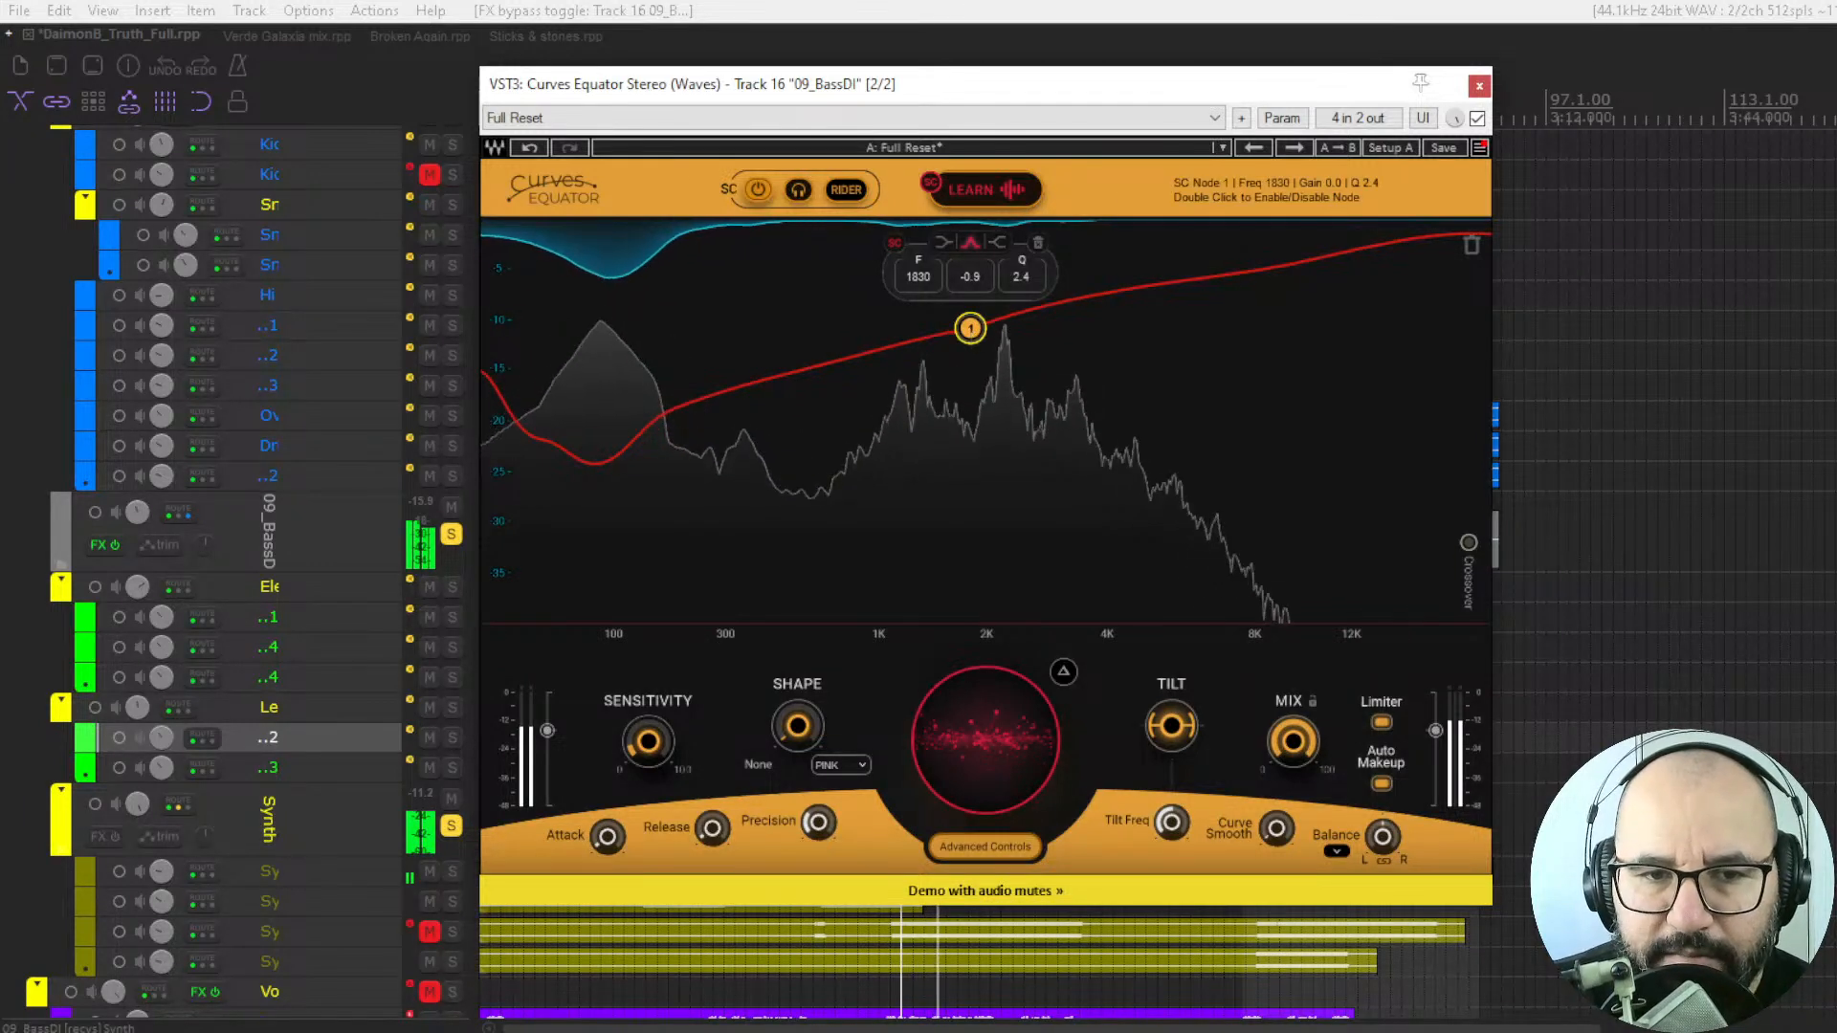
drag(973, 332, 971, 435)
scroll(971, 437, up, 3)
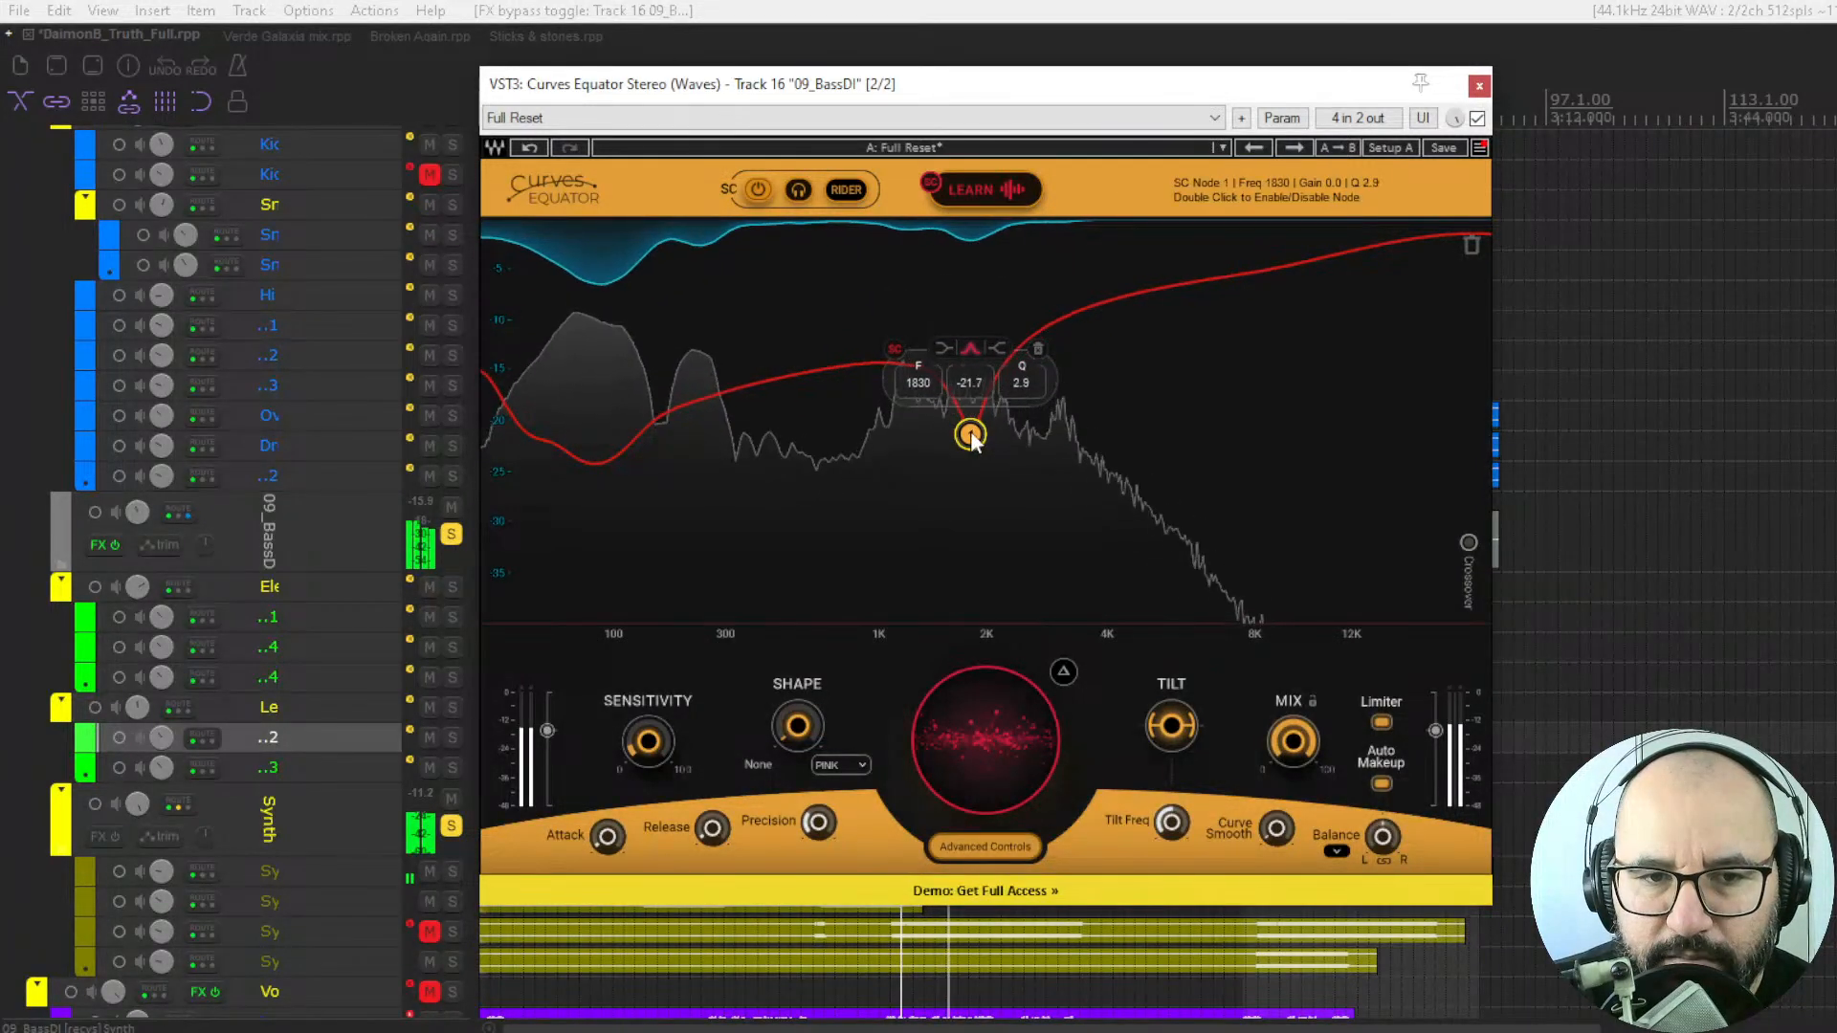
scroll(972, 437, down, 5)
drag(971, 438, 962, 463)
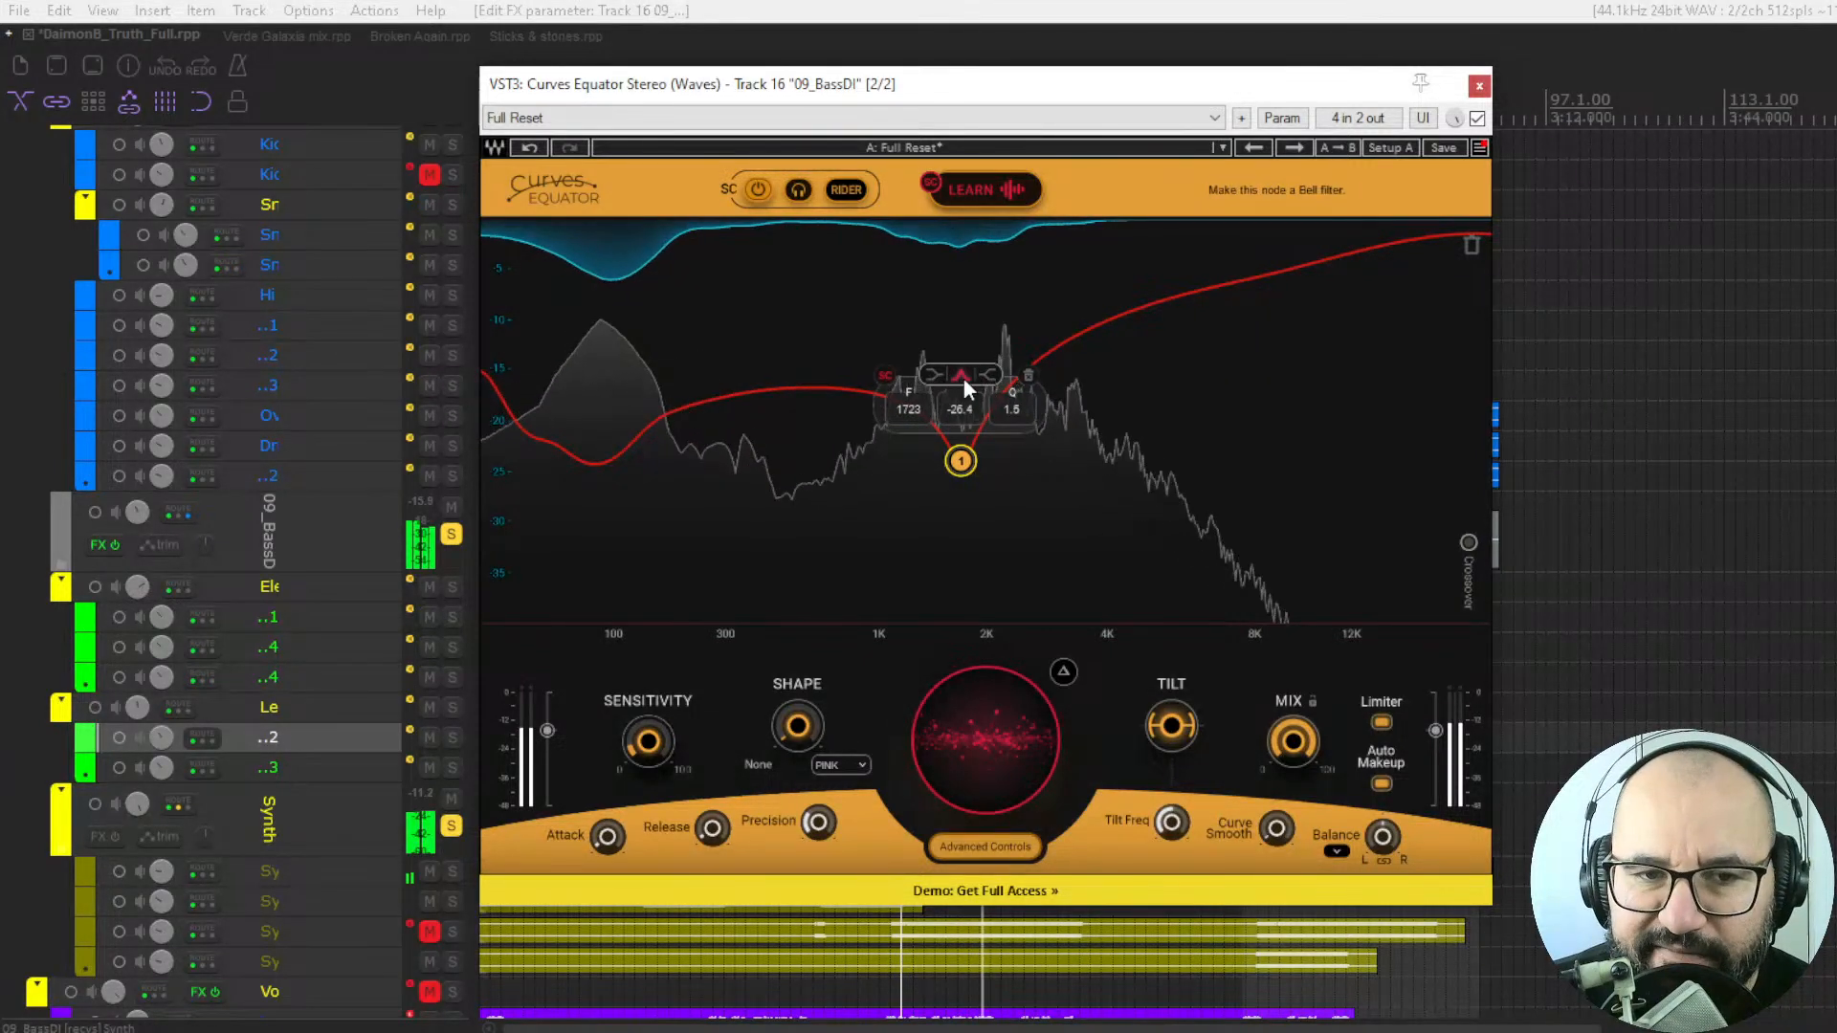
Widen the bell node to a Q of 0.5 and move it to about 2022 Hz at -17.0.
scroll(964, 461, down, 6)
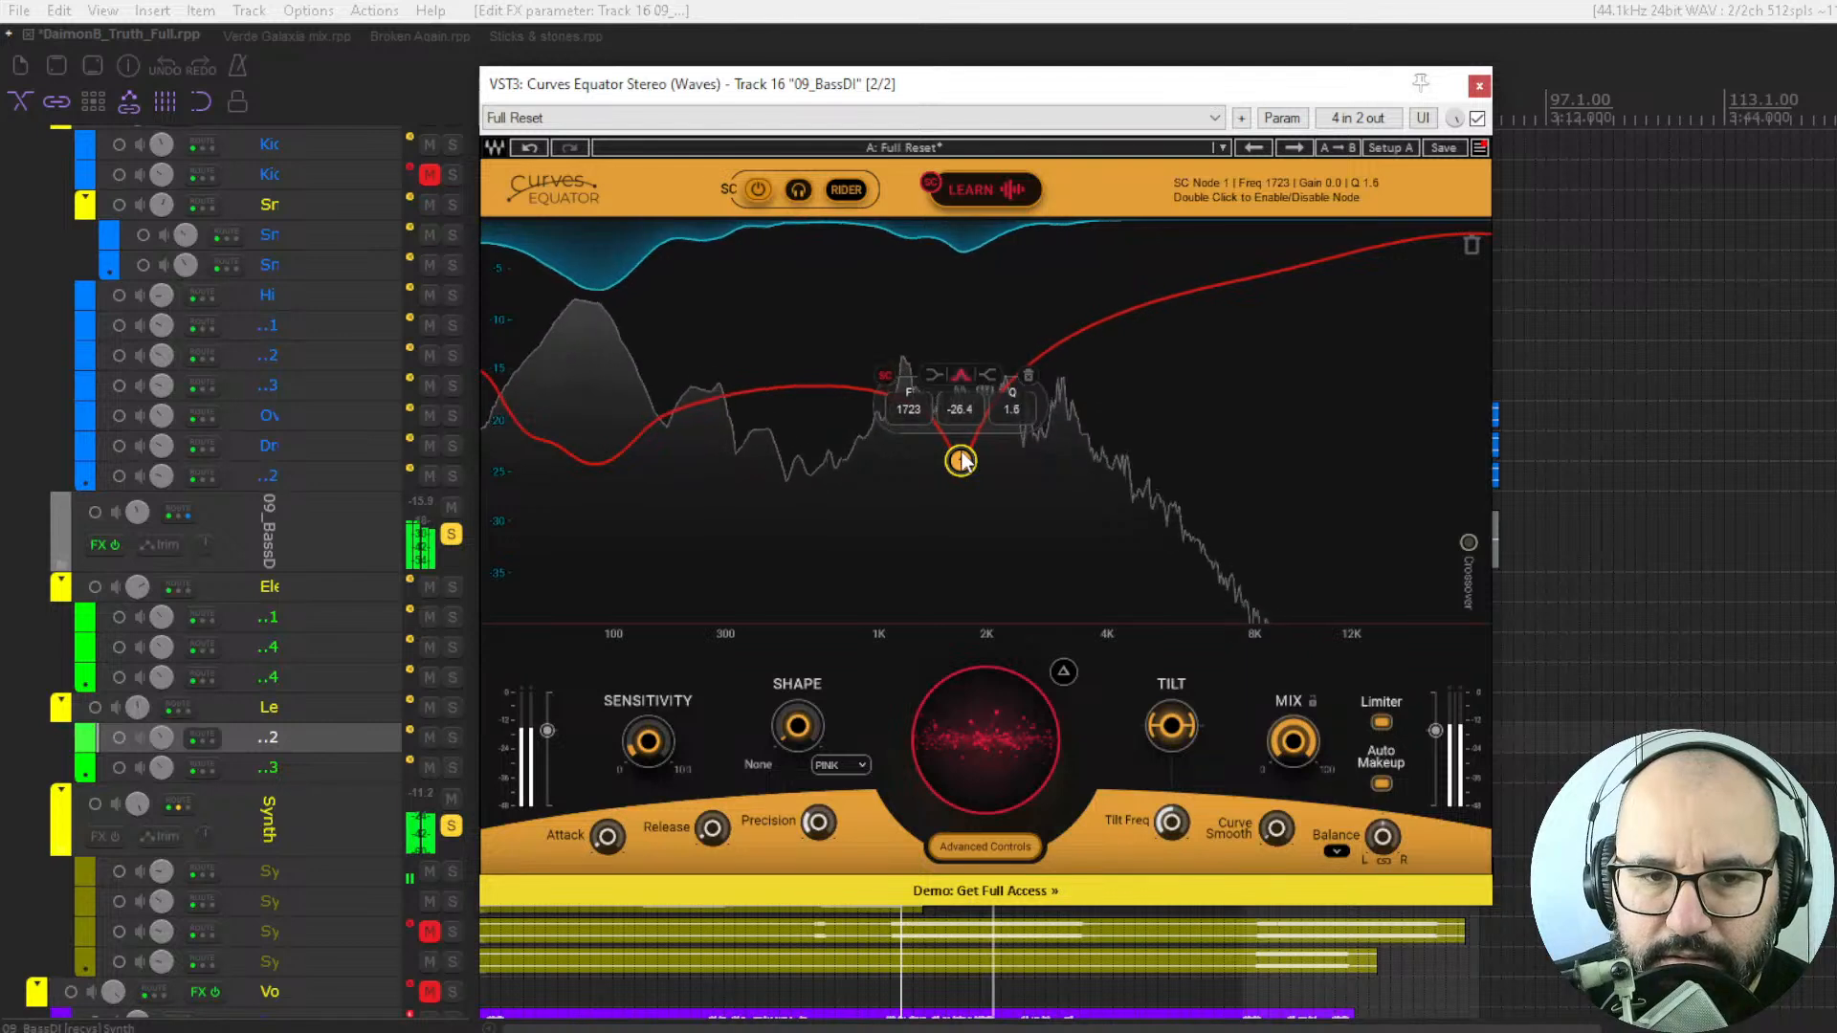
scroll(965, 461, down, 4)
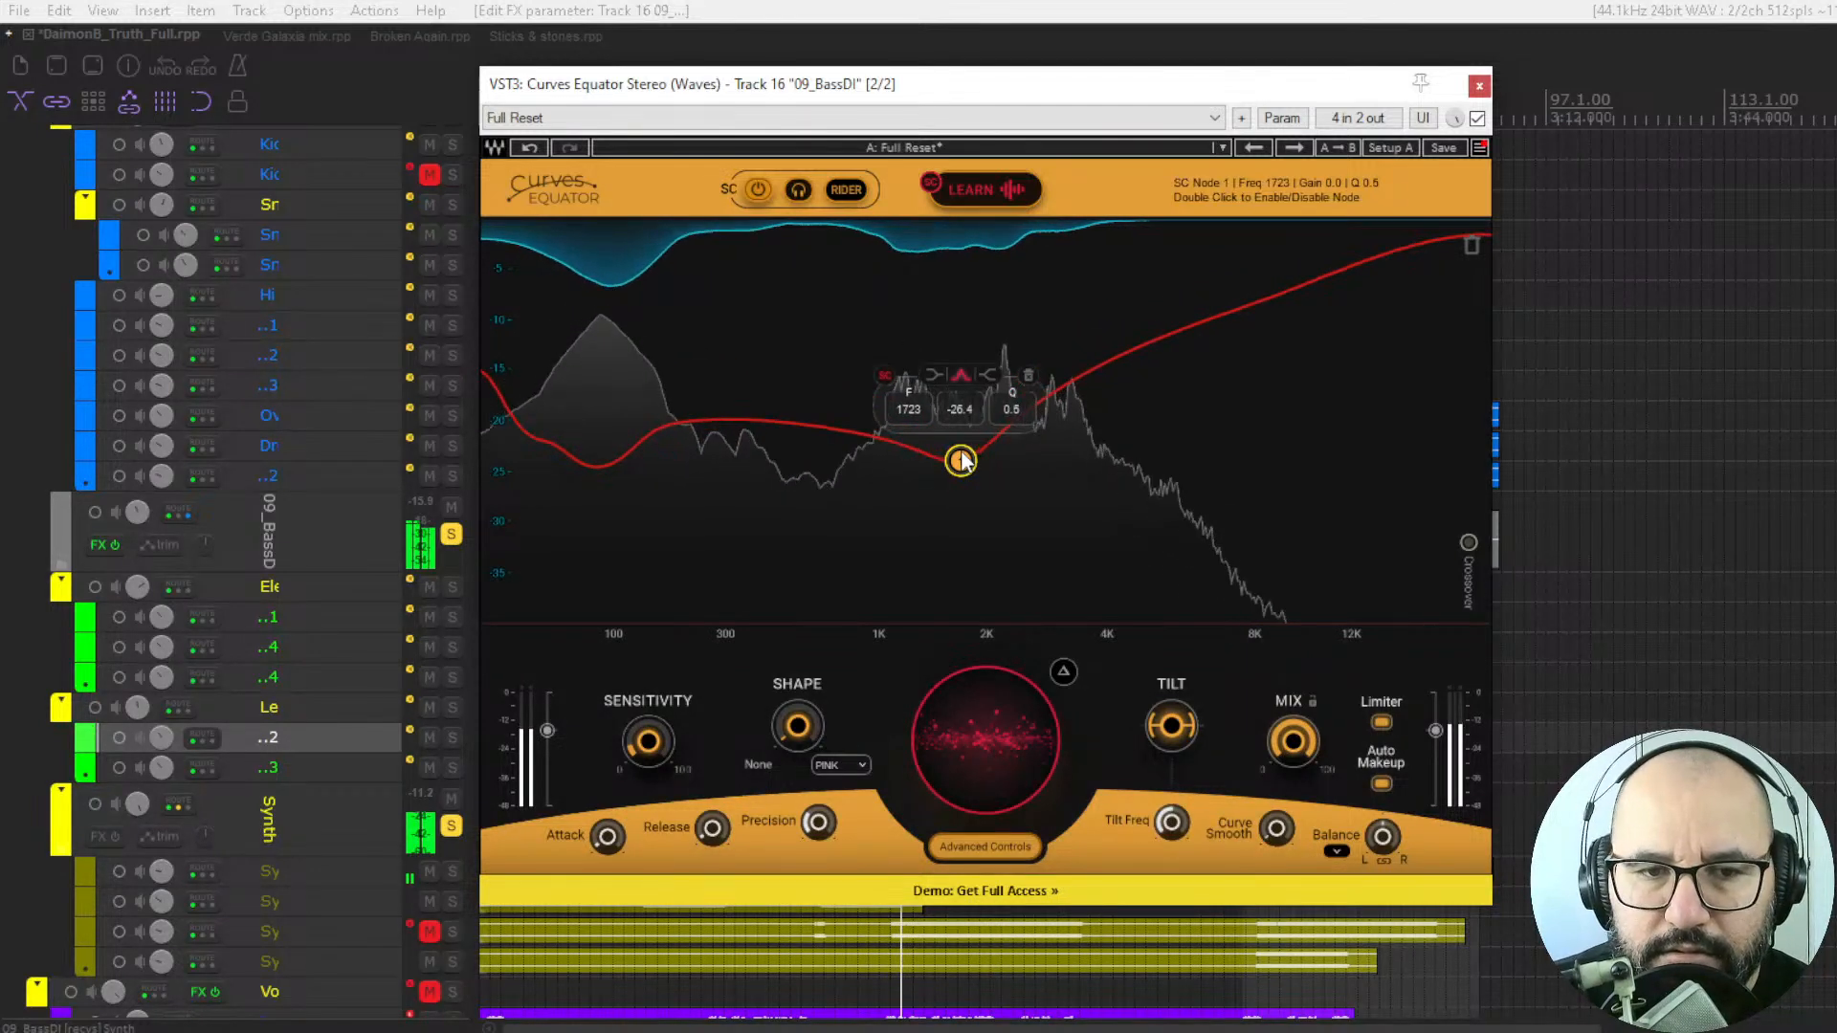
drag(959, 462, 986, 405)
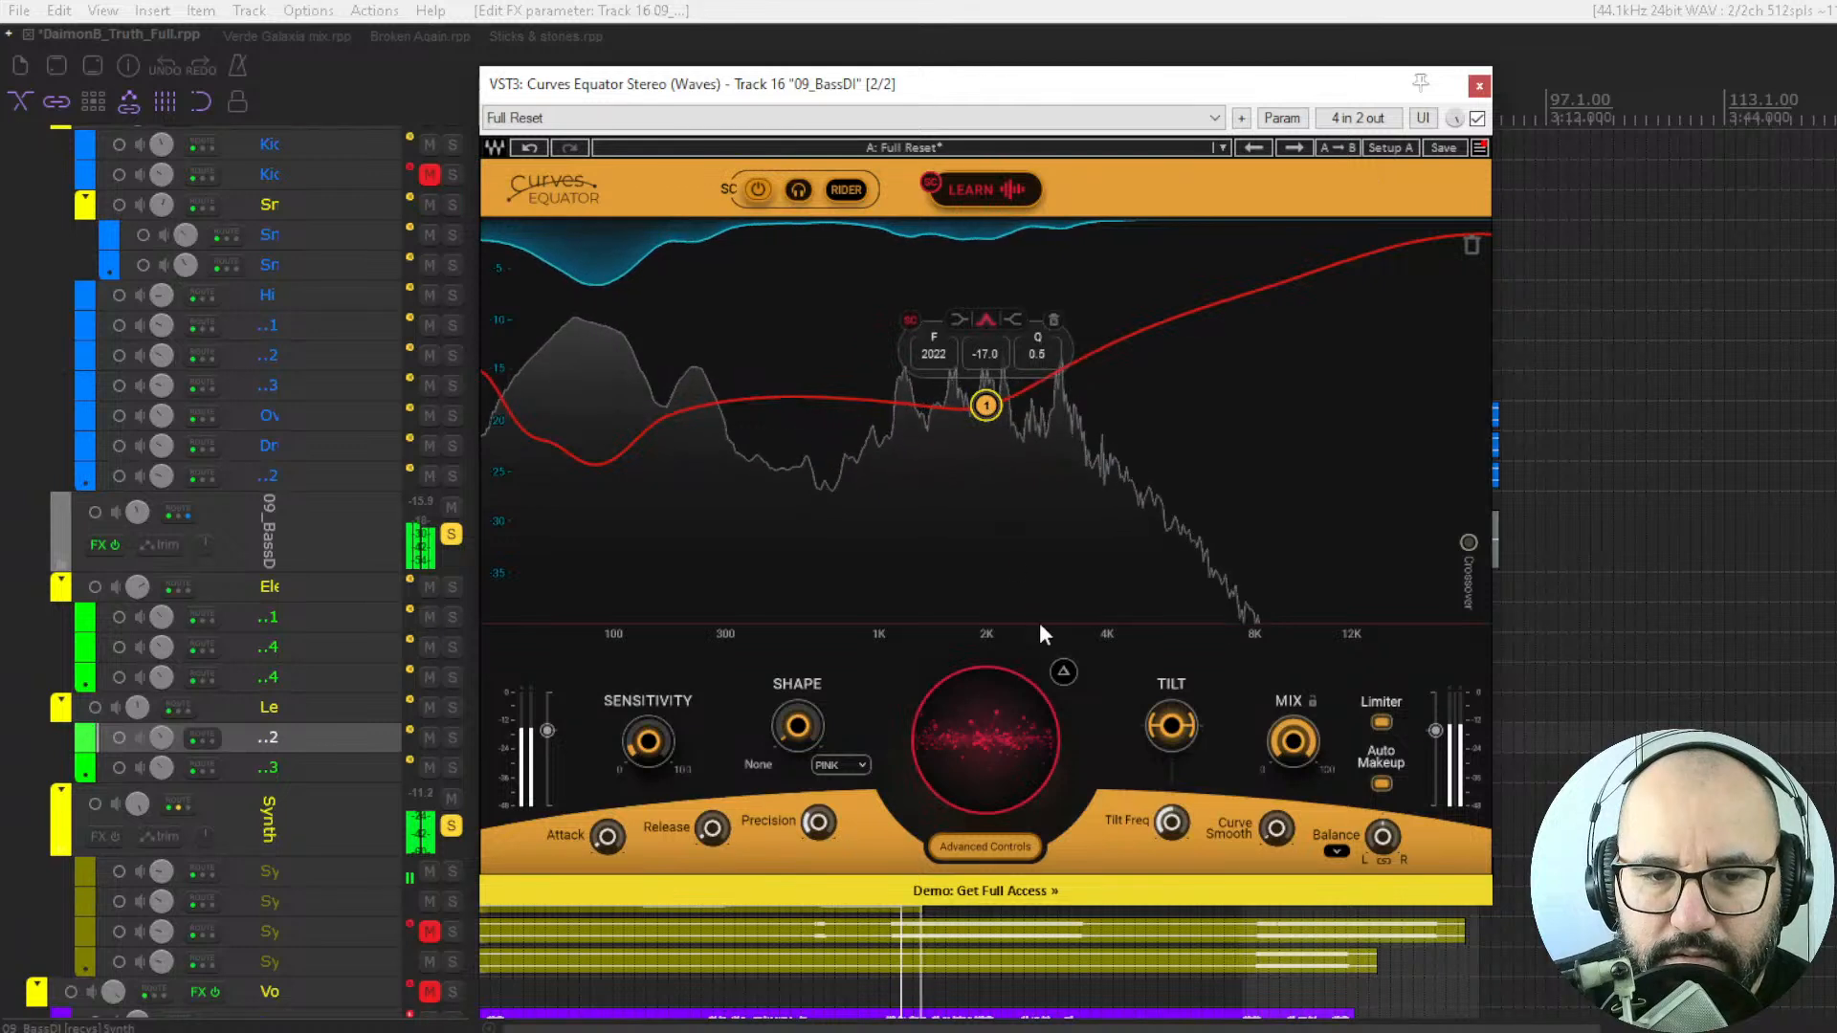
Compare the bass with the plugin bypassed and enabled, then delete the node from the sidechain threshold curve.
click(1477, 118)
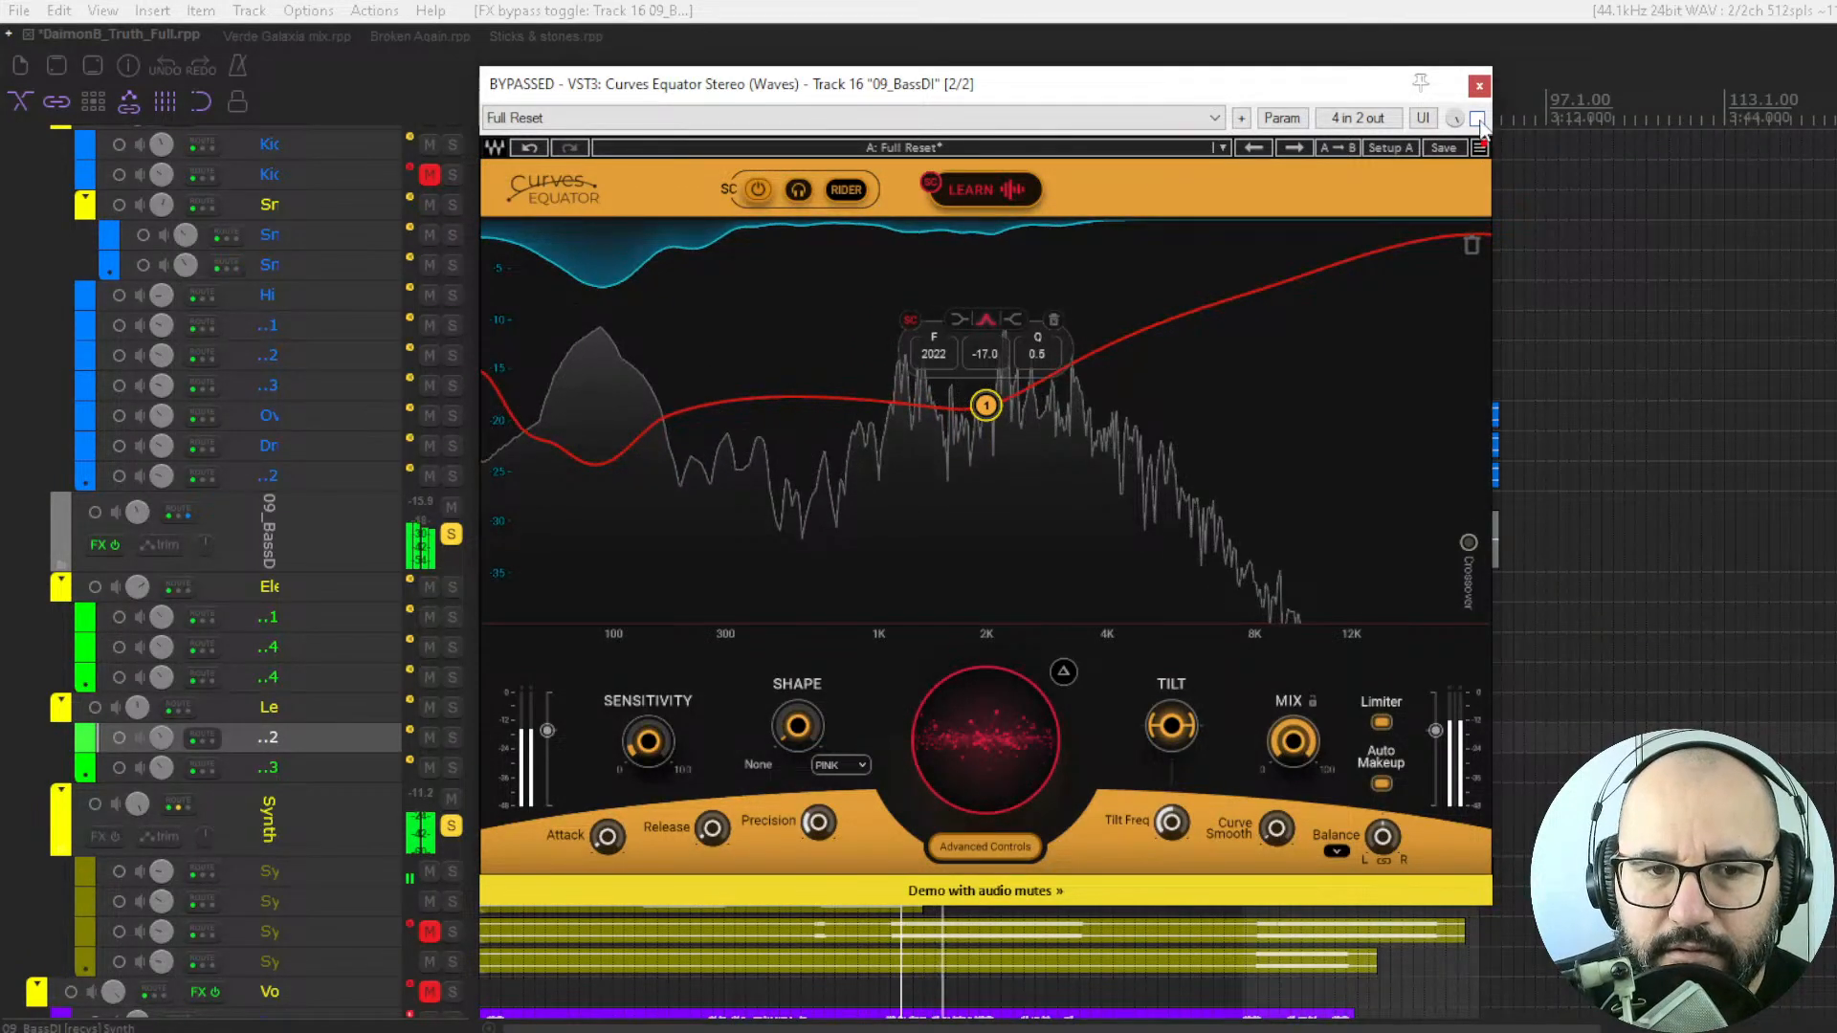
click(1478, 118)
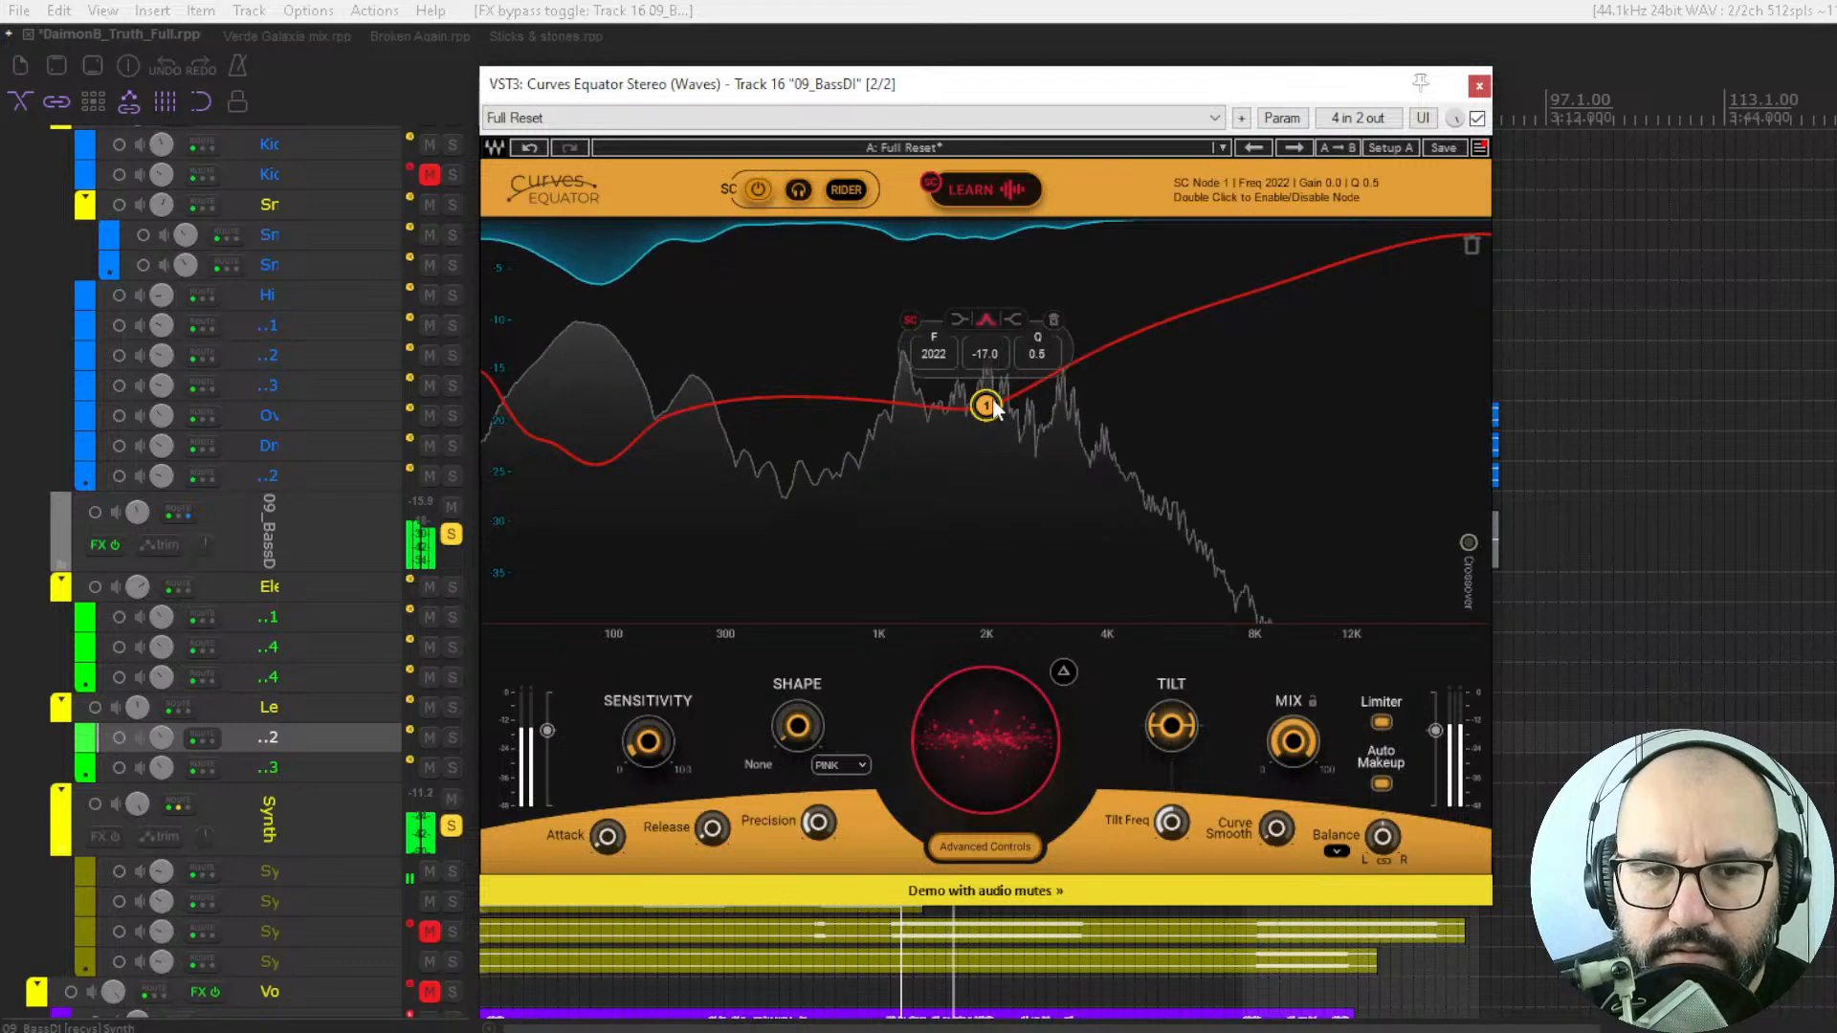
click(1053, 319)
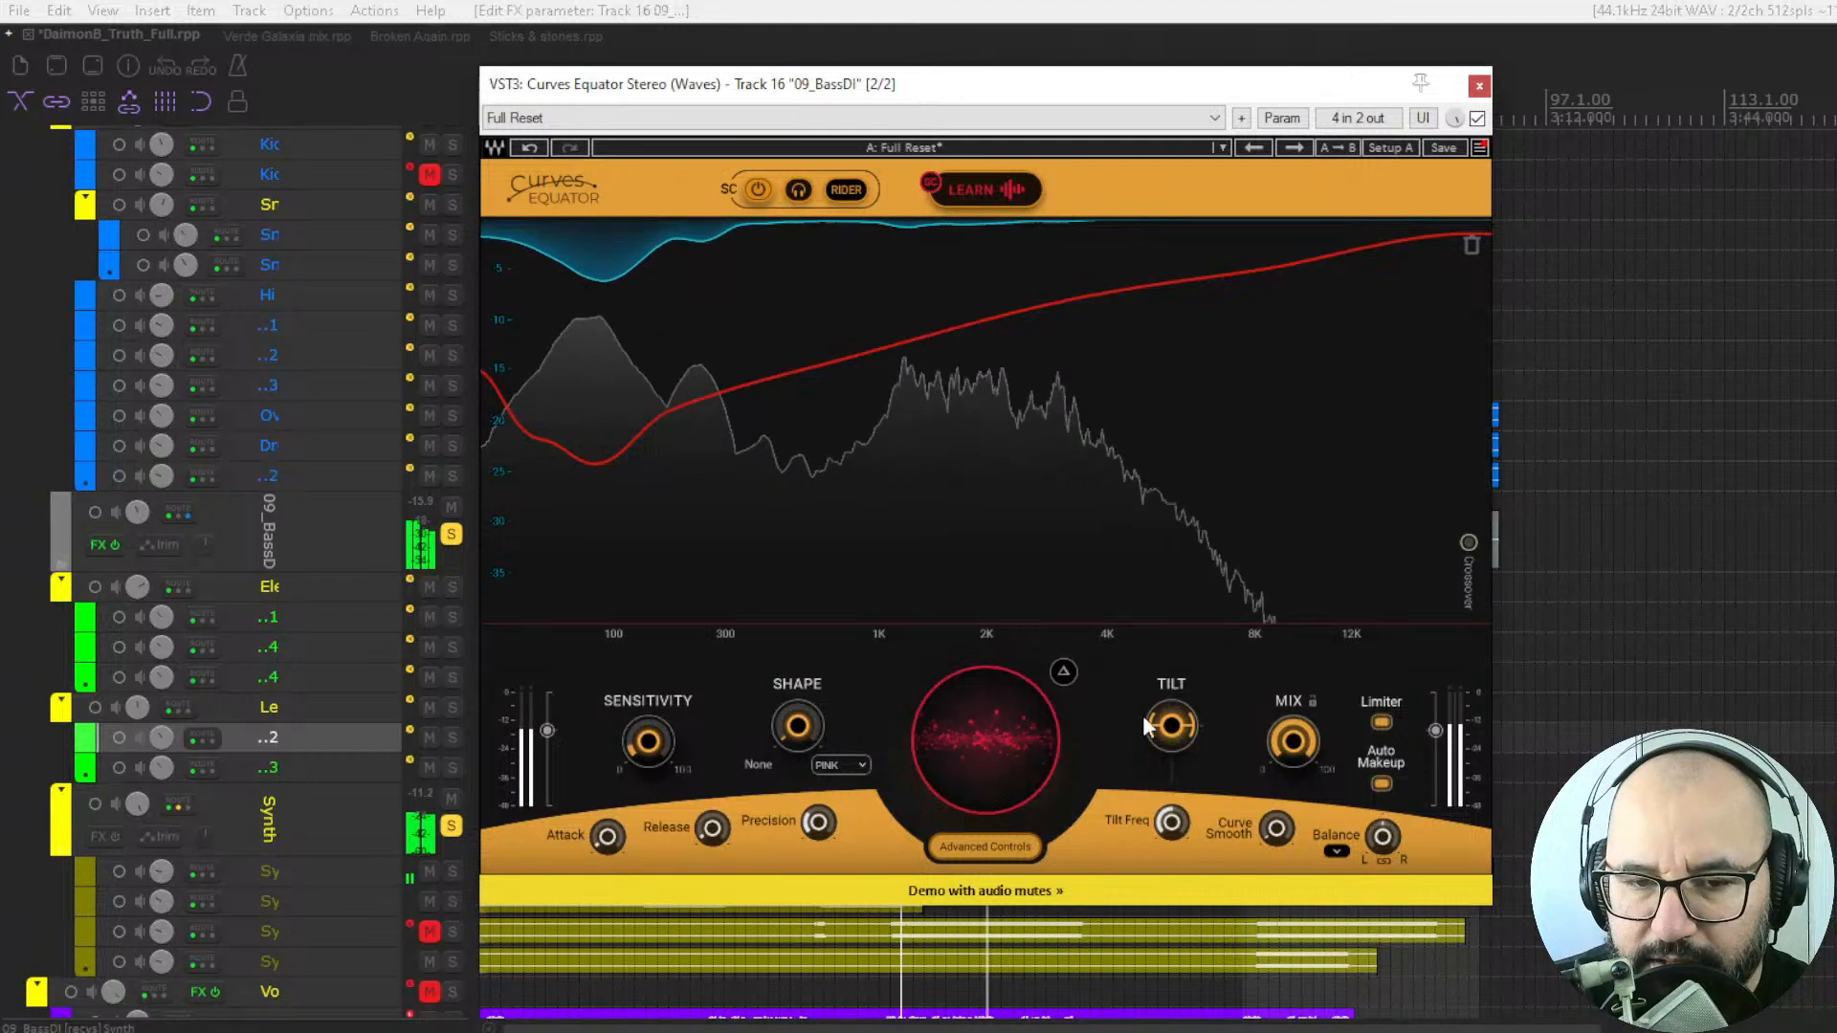
Tilt the sidechain threshold curve until its low-frequency dip sits at about -21, and compare playback with the plugin bypassed and enabled.
drag(1158, 735, 1158, 724)
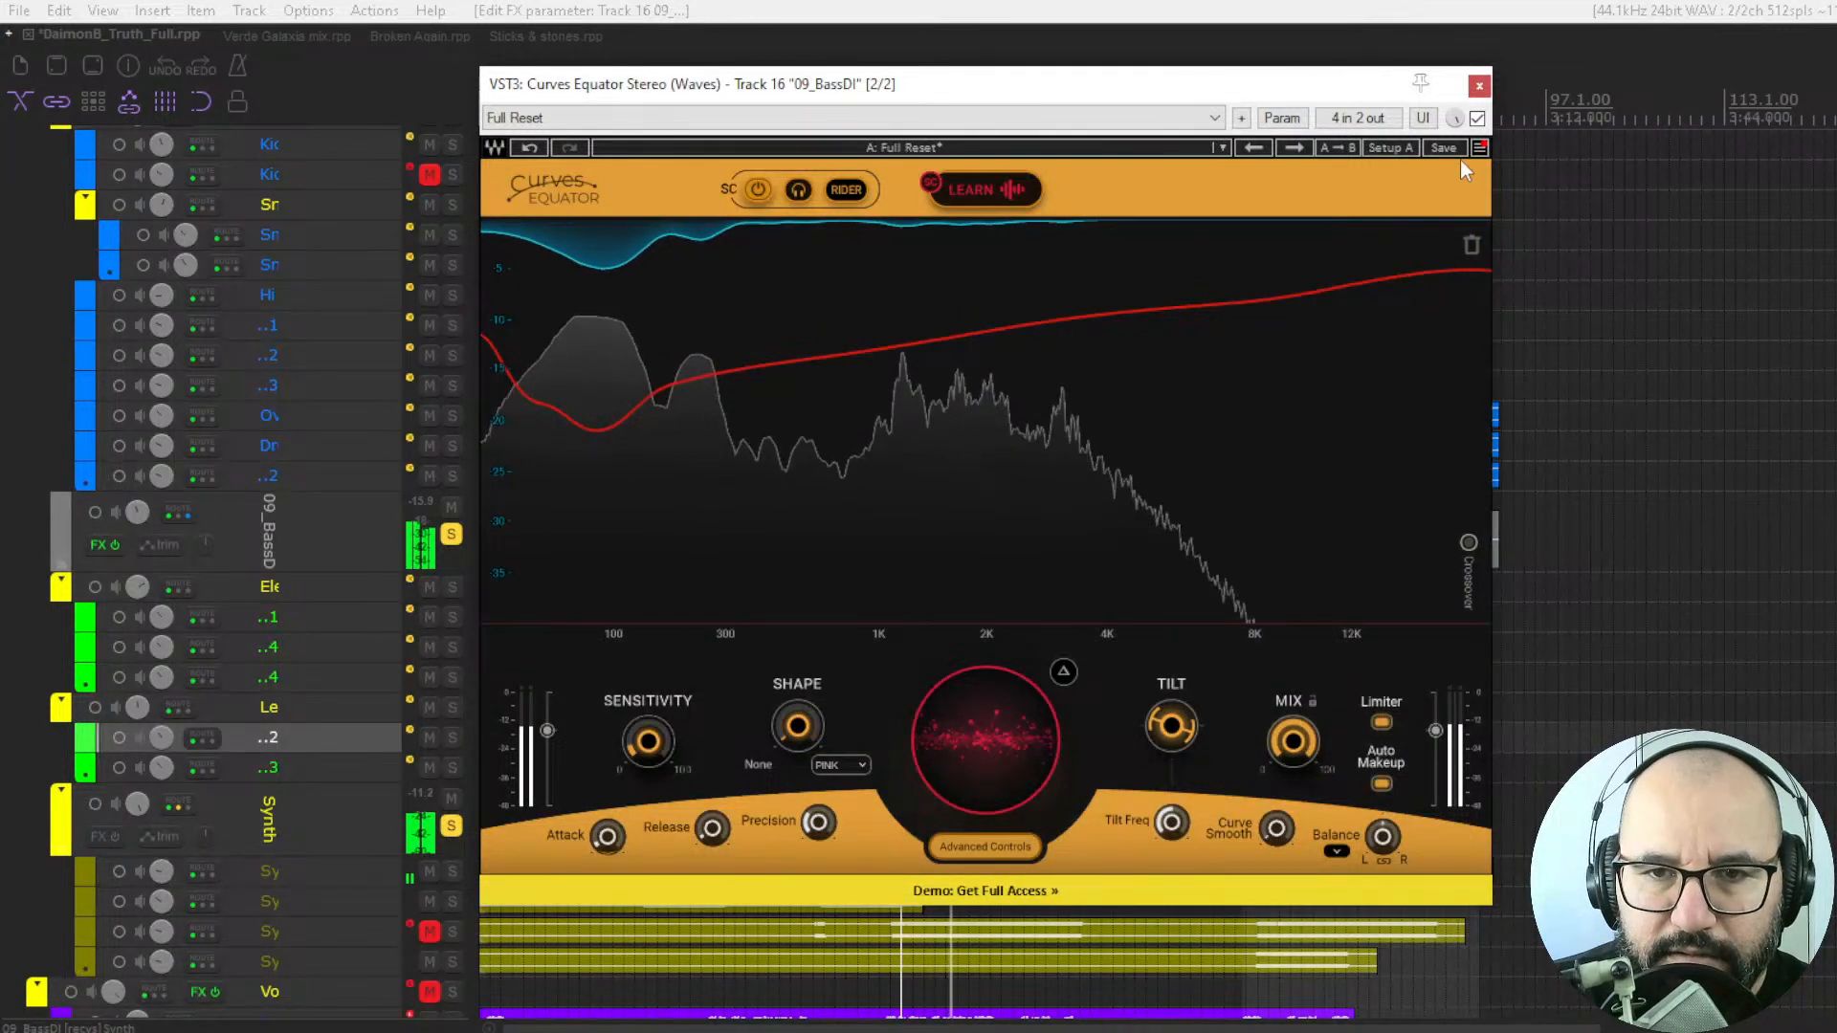
click(1477, 119)
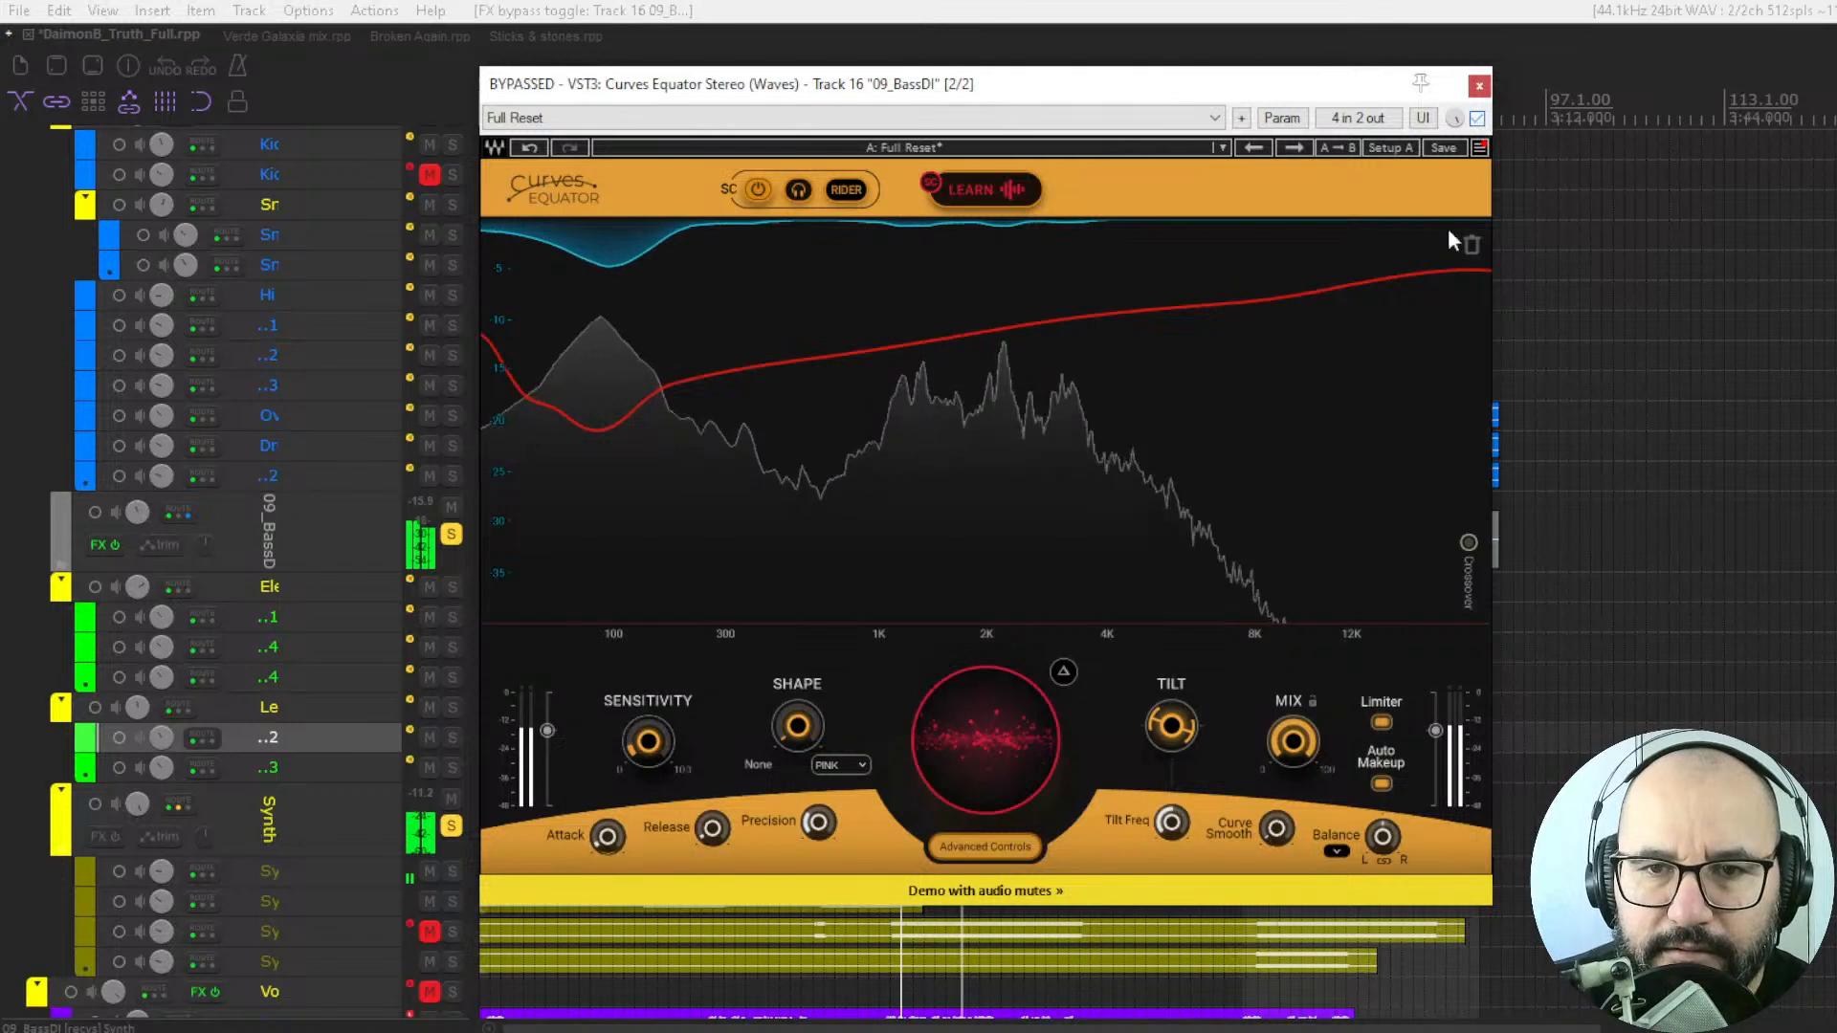
click(1477, 119)
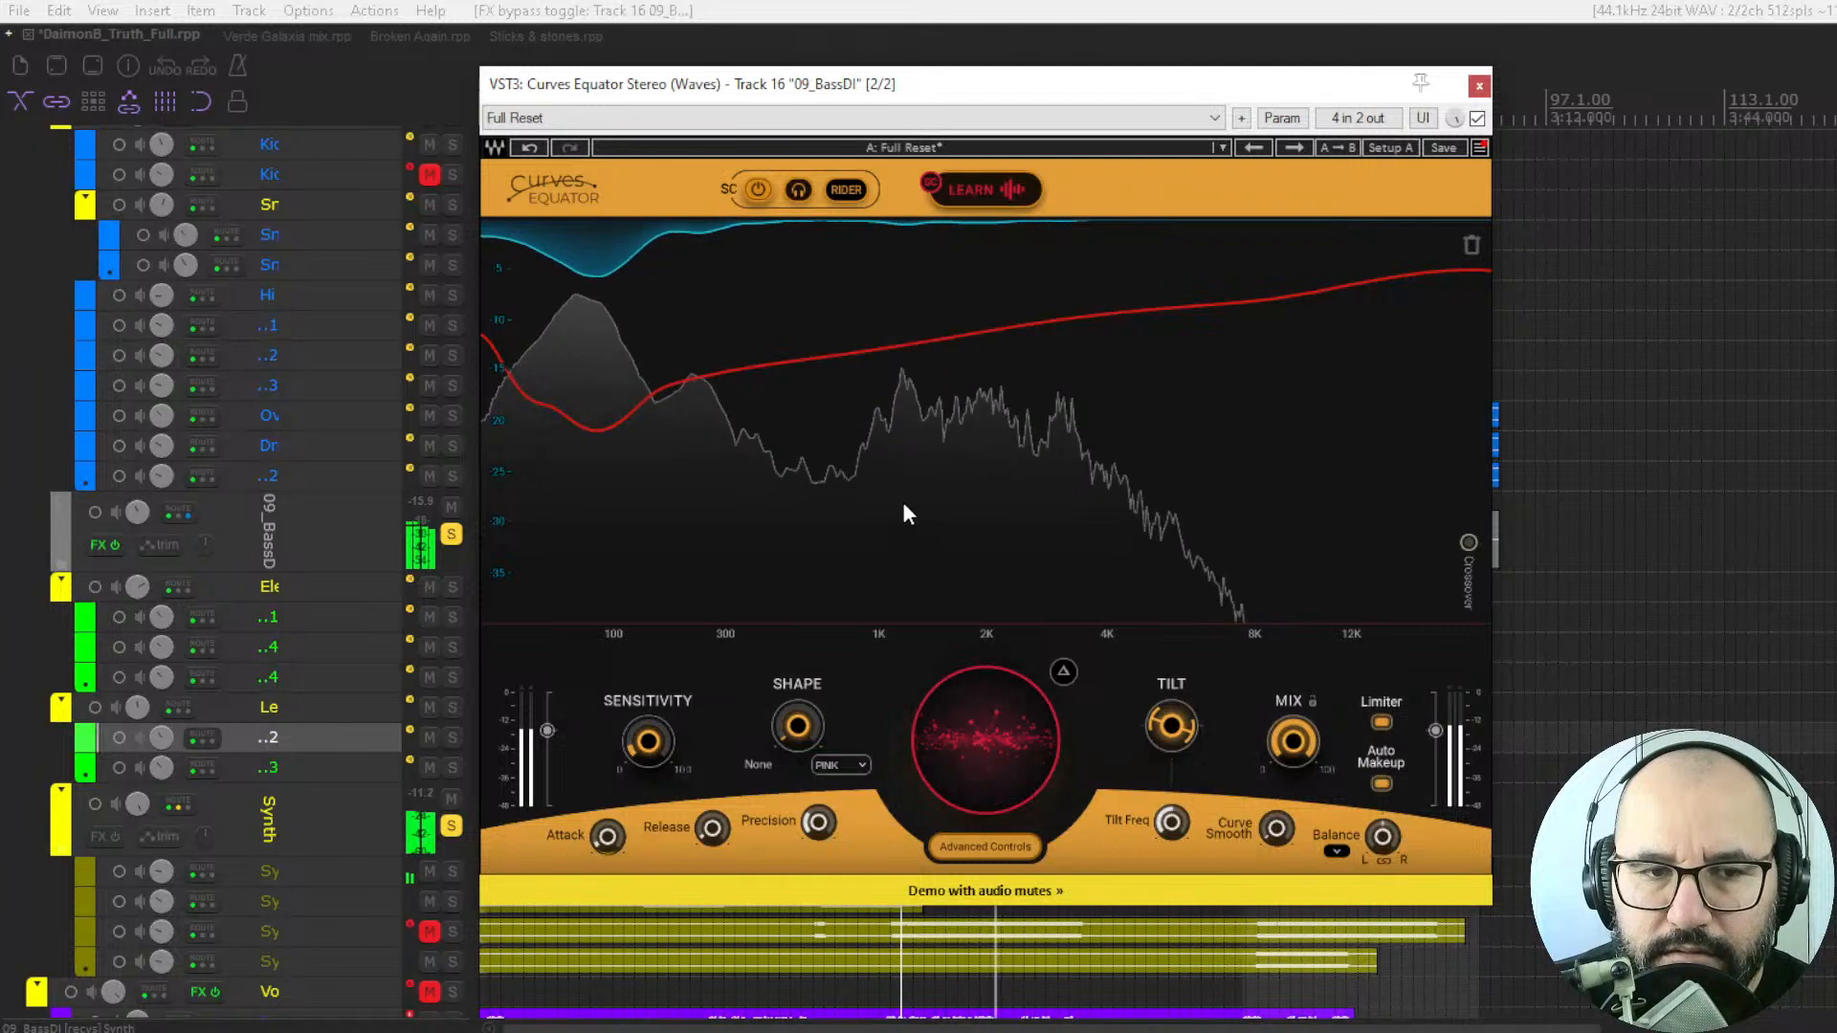
key(space)
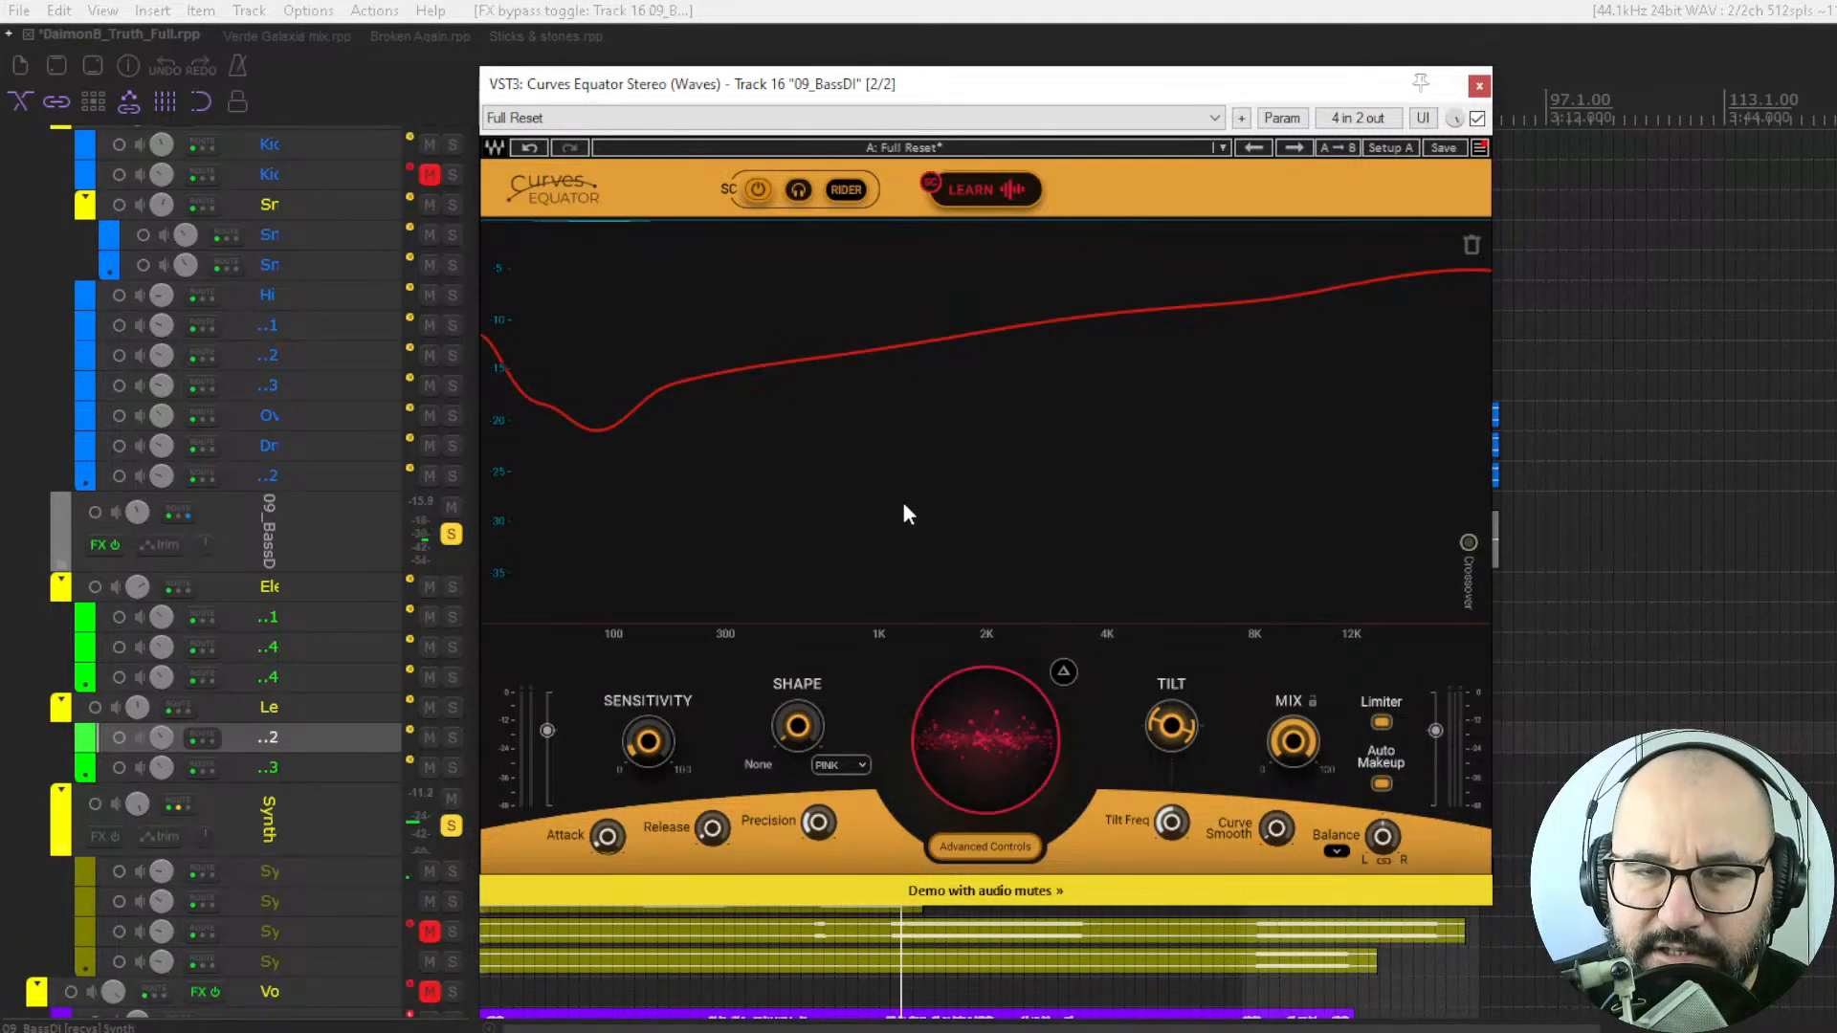
key(space)
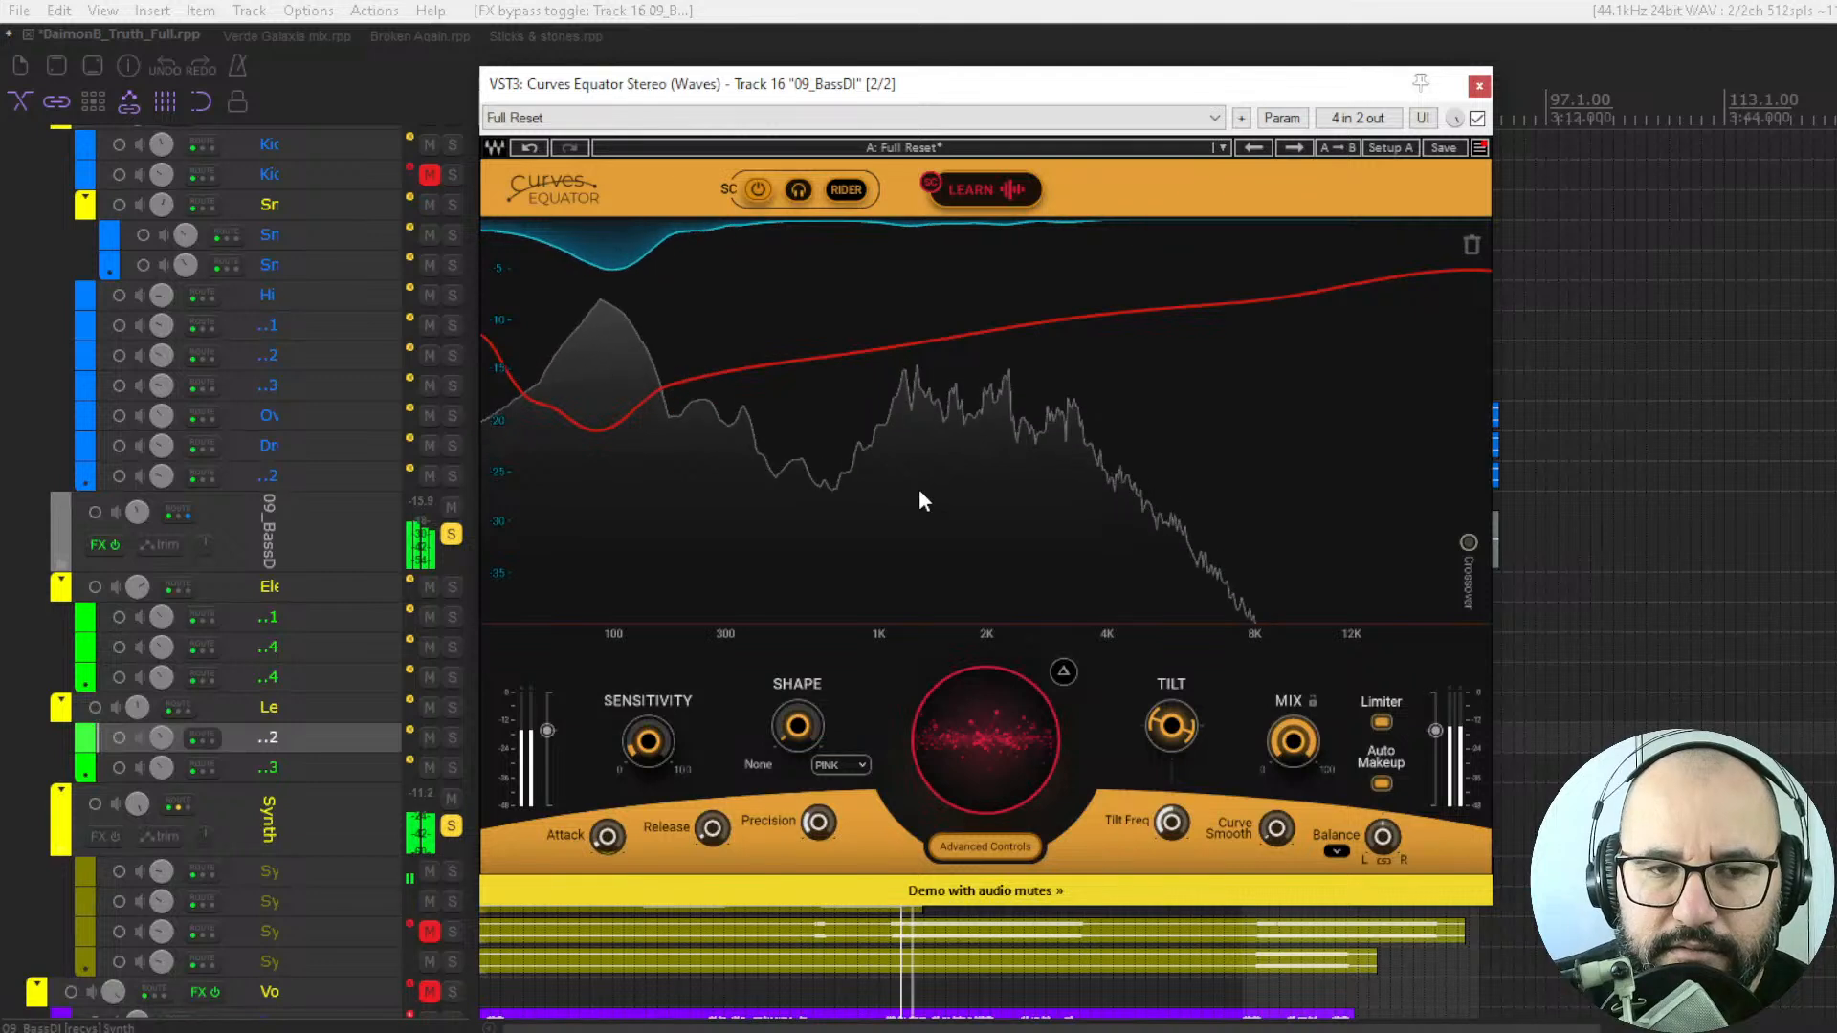
key(space)
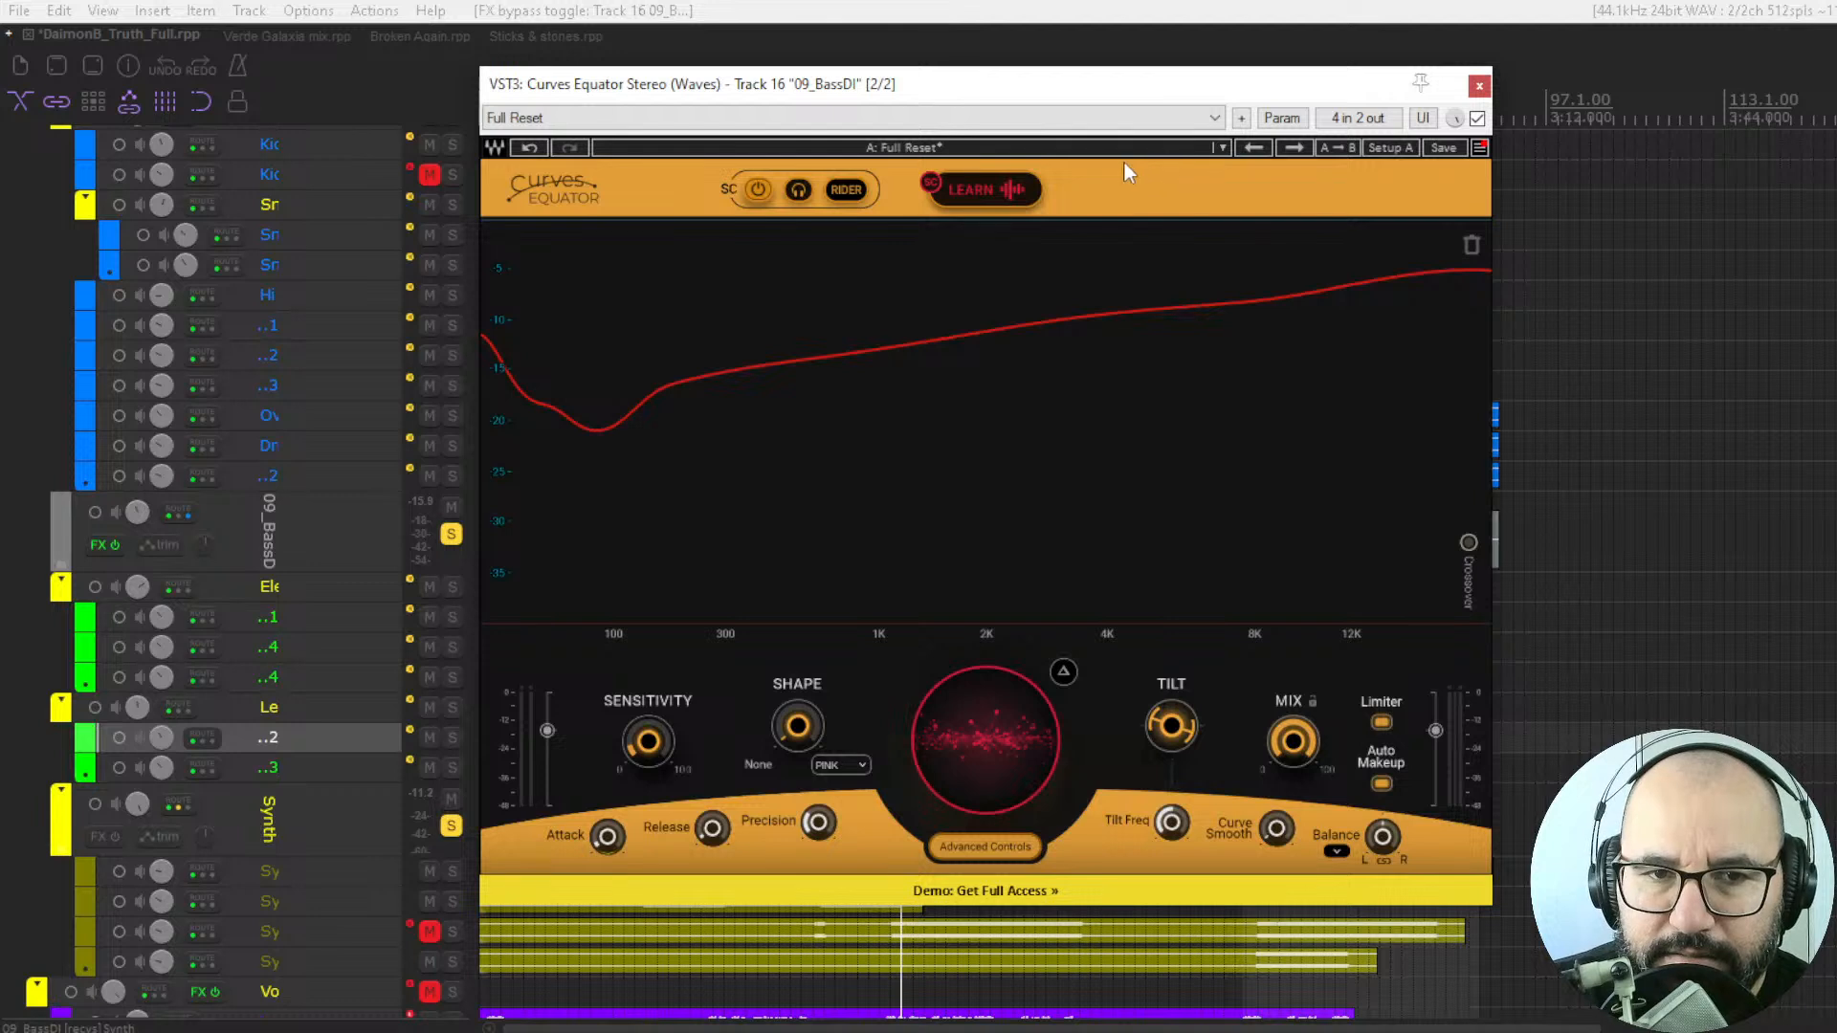
Reload the Full Reset preset and raise the flat threshold line to about -4.
click(1295, 148)
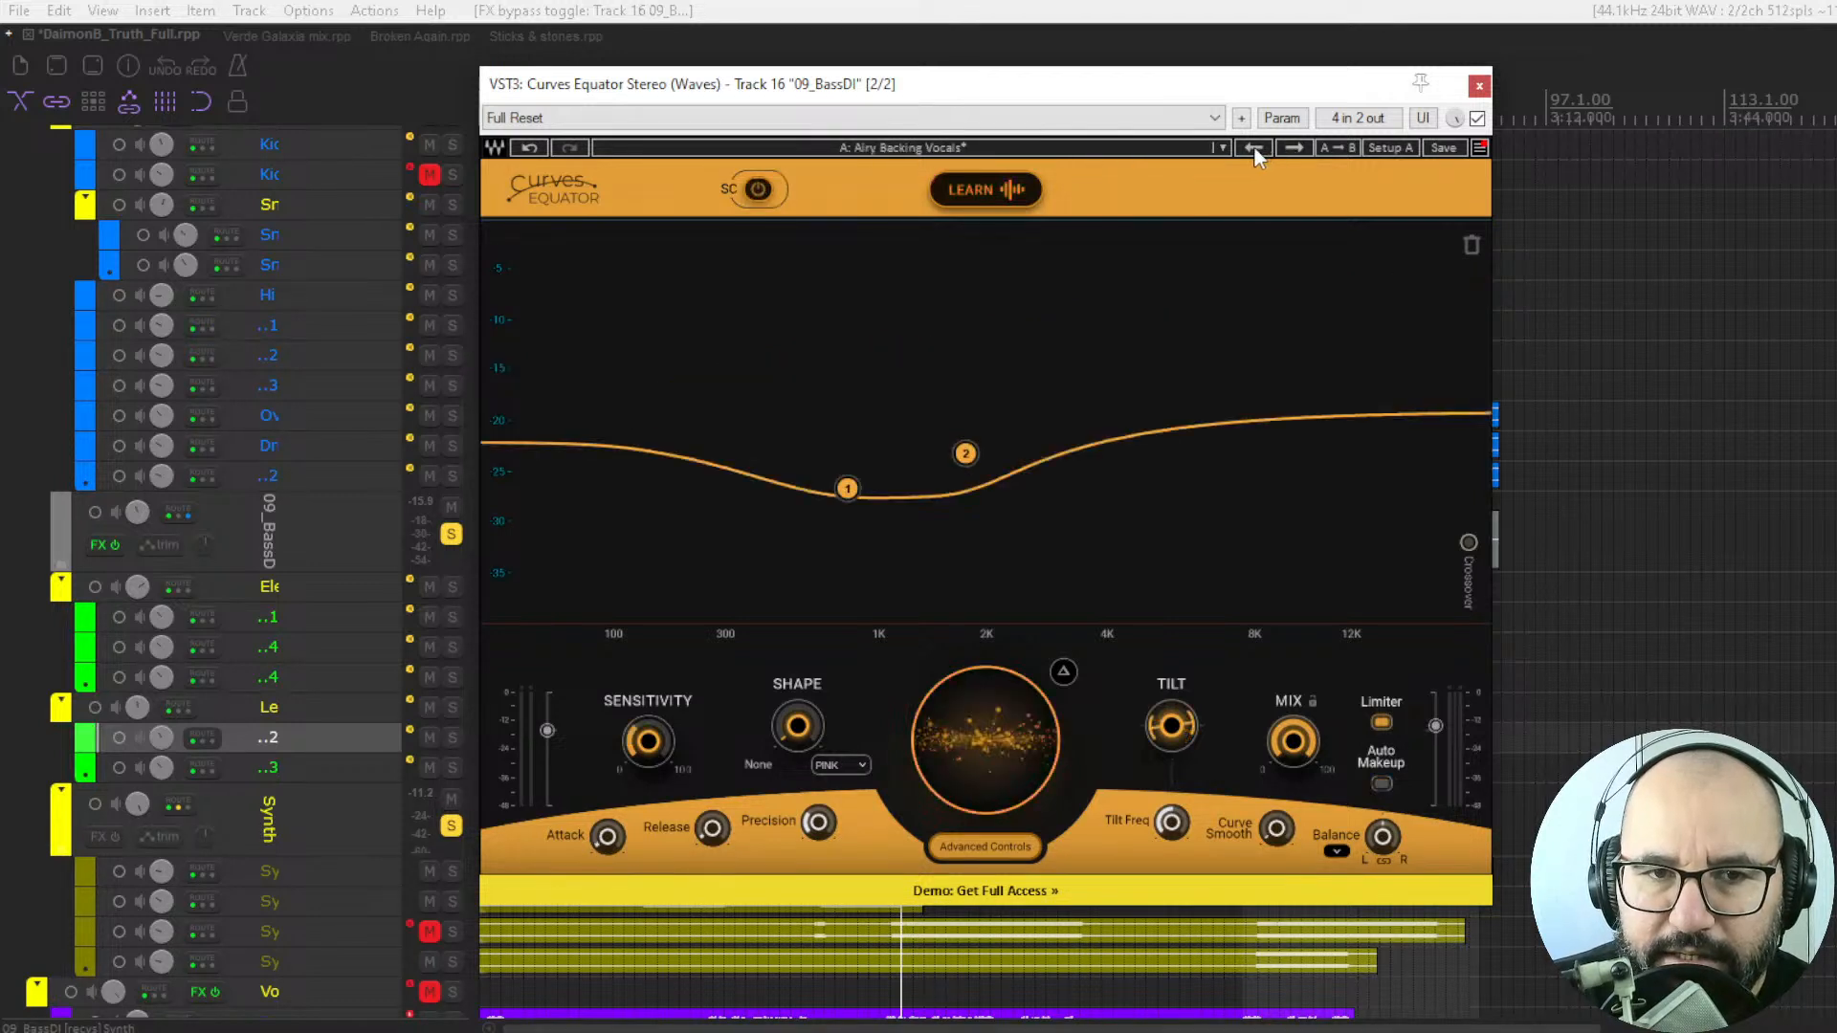
click(1256, 149)
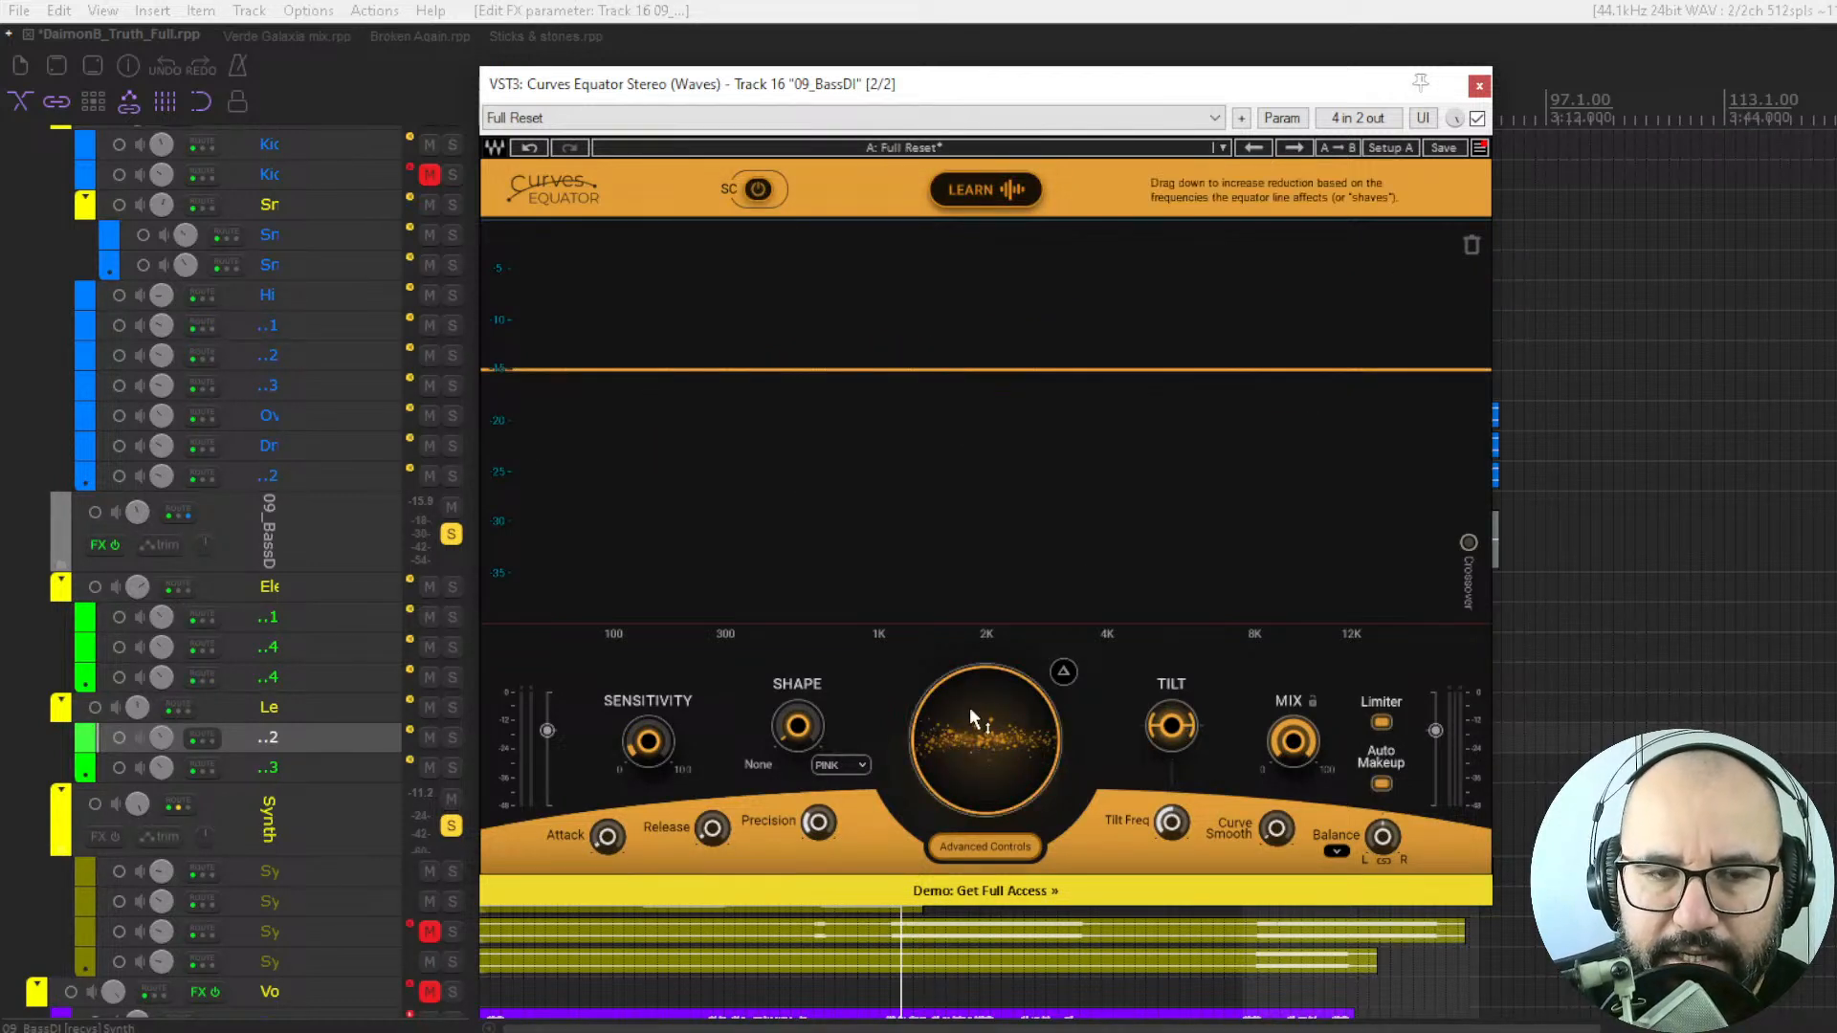
drag(971, 713, 970, 624)
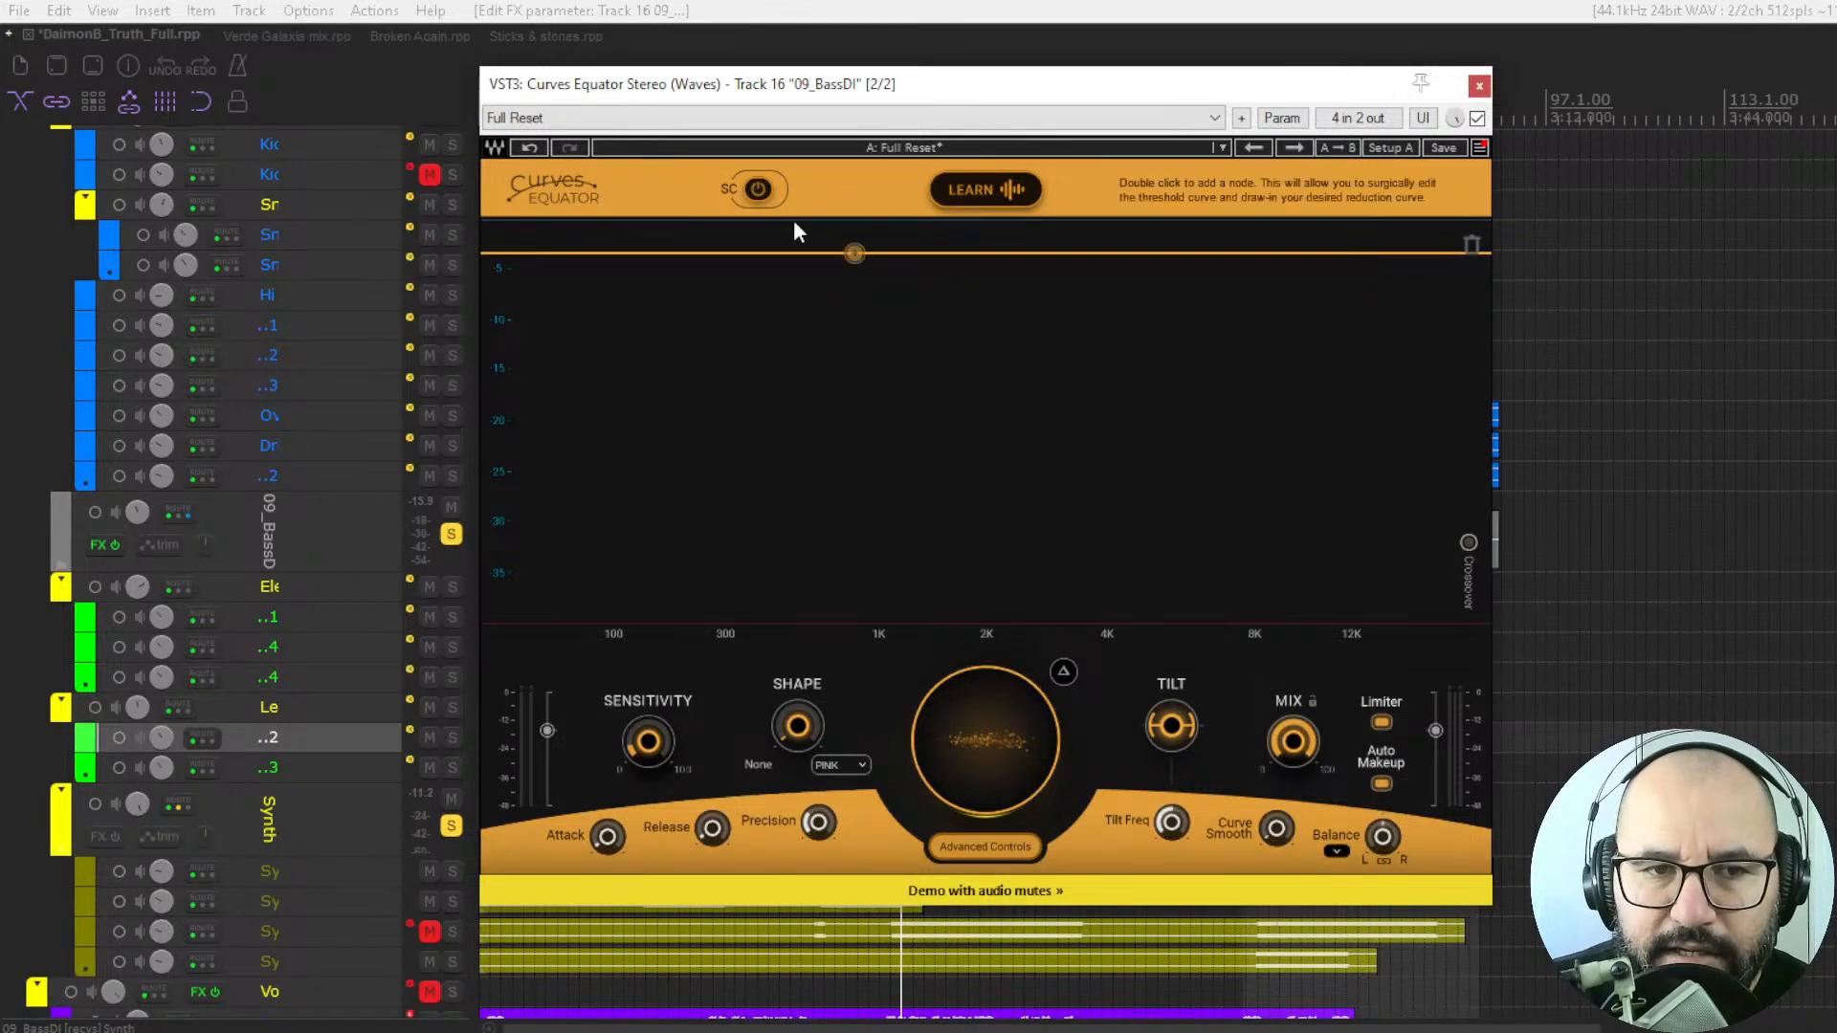
Turn on the external sidechain during playback, lower its flat threshold line to -40, and stop playback.
key(space)
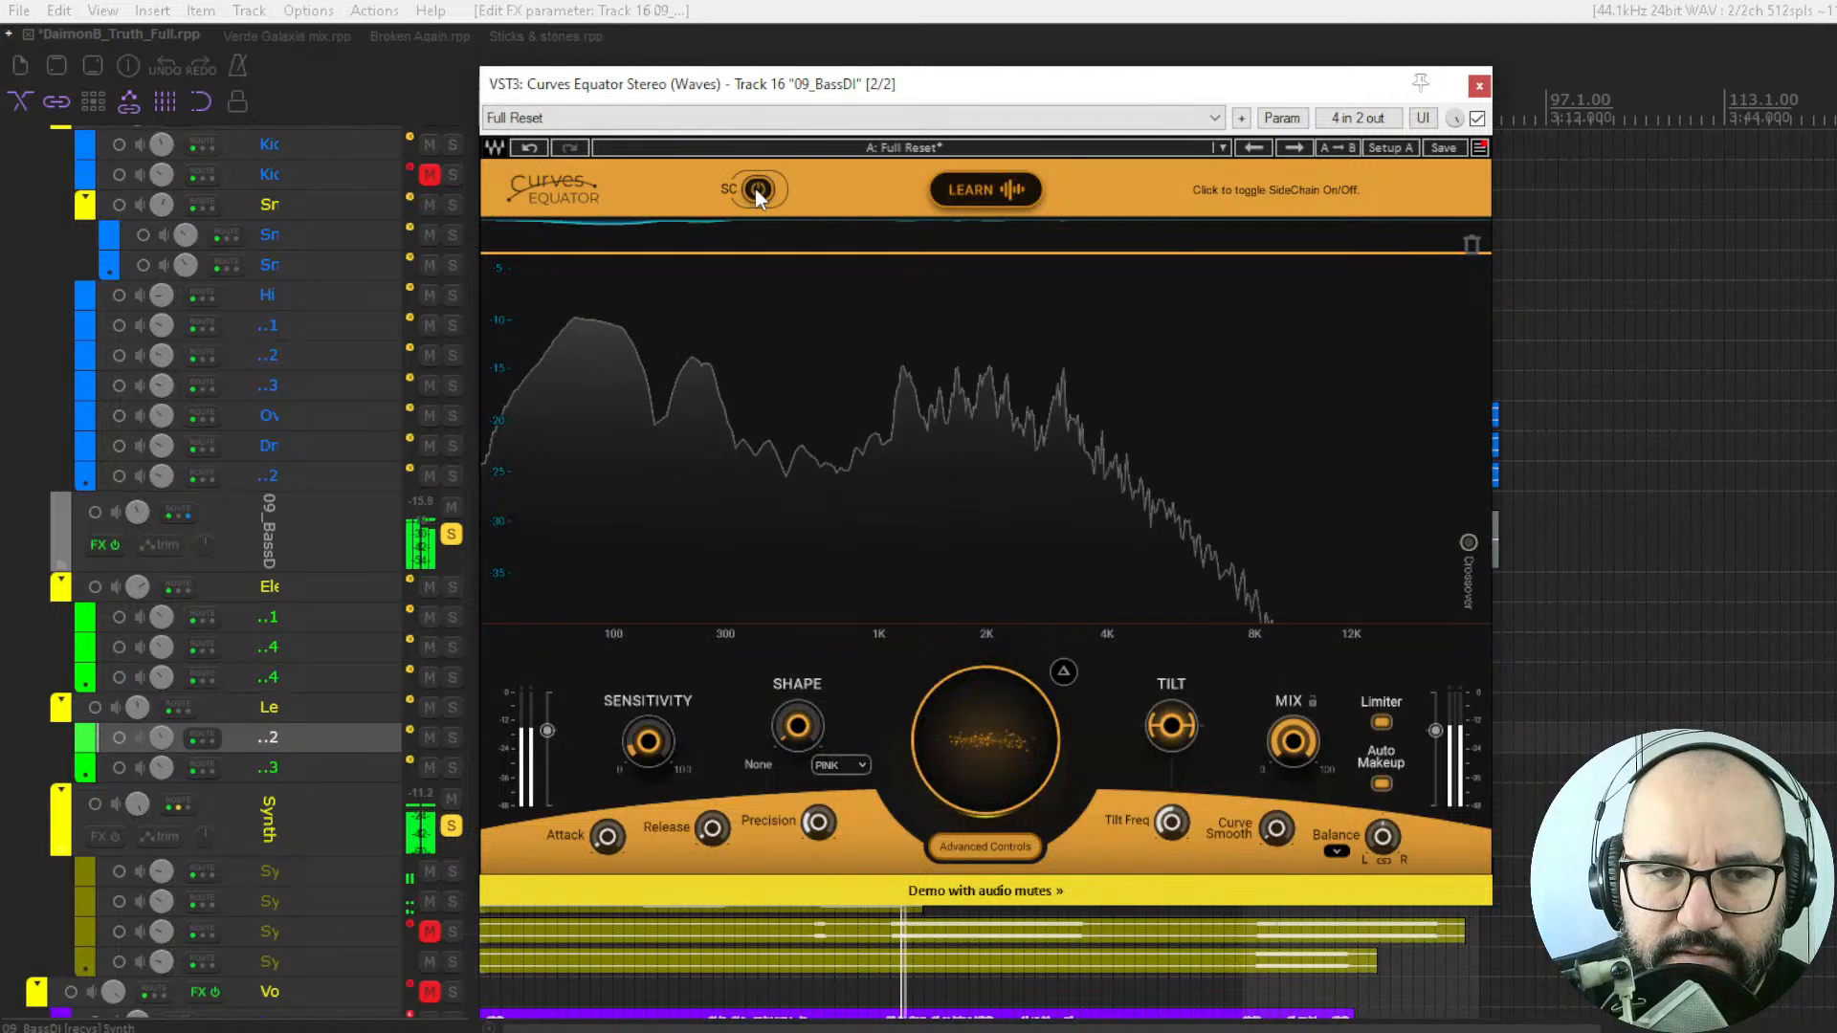
click(756, 189)
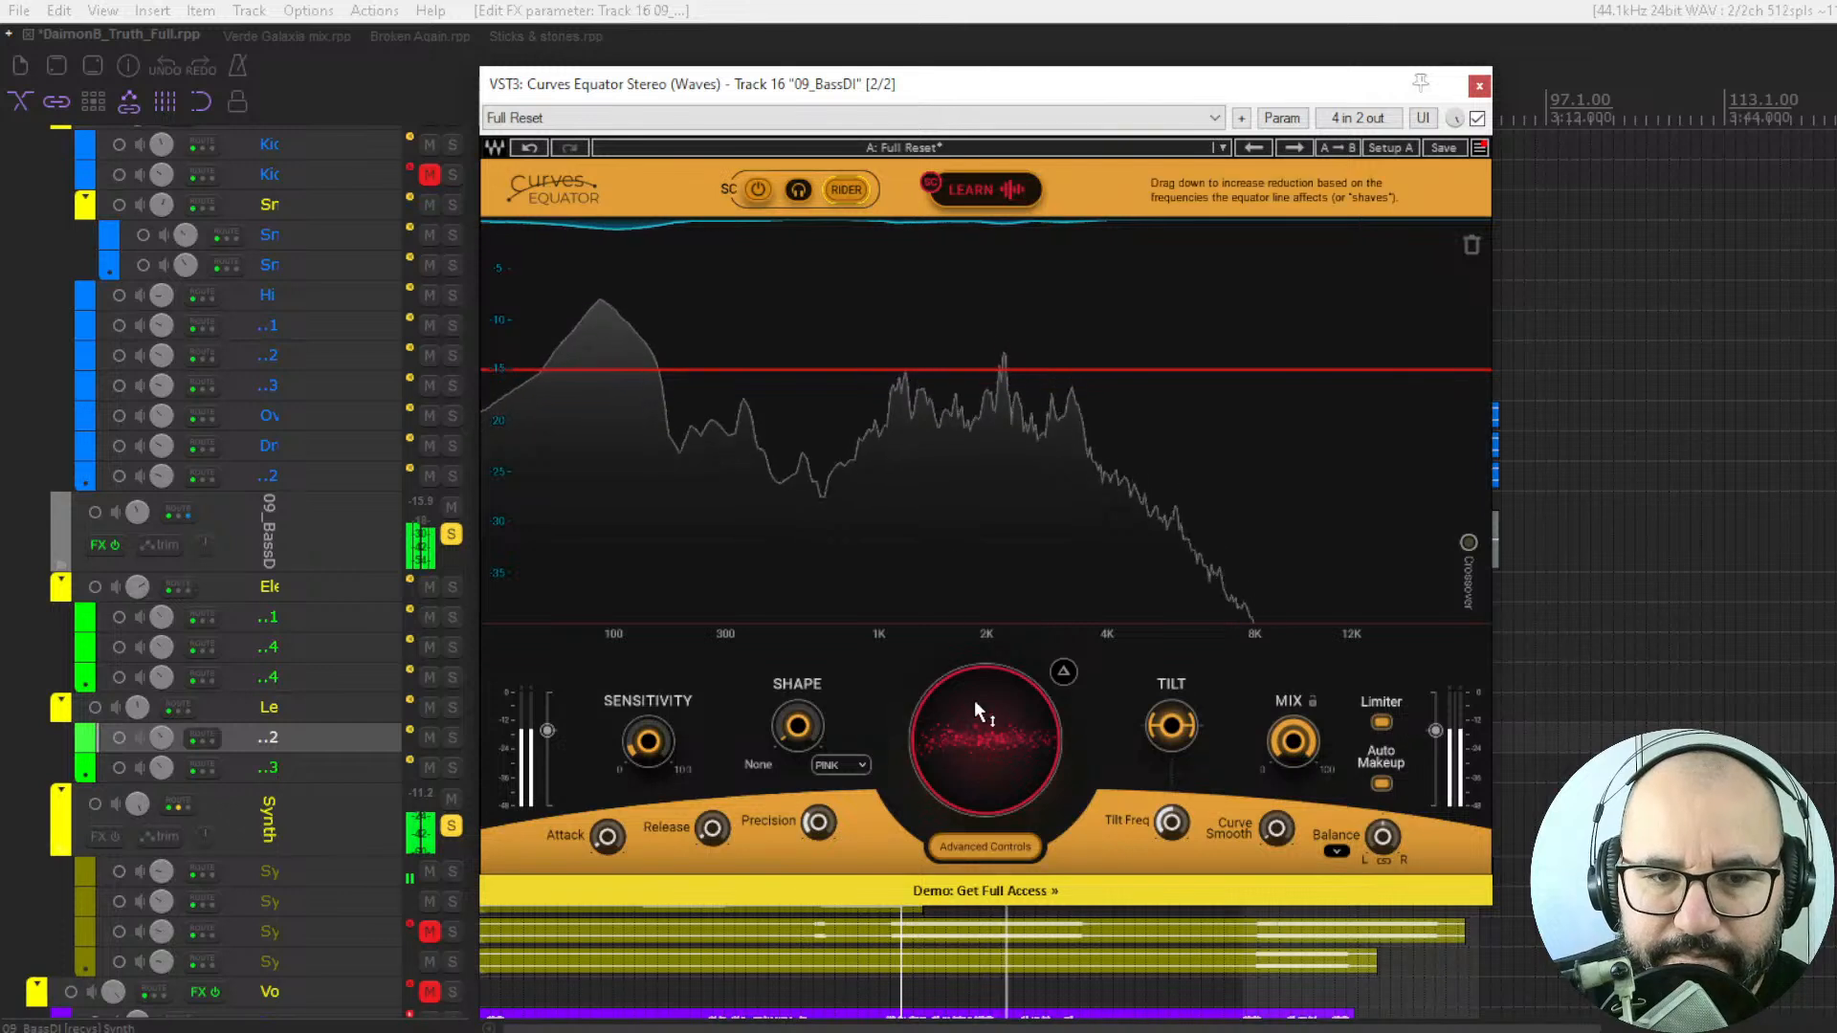
drag(968, 705, 968, 824)
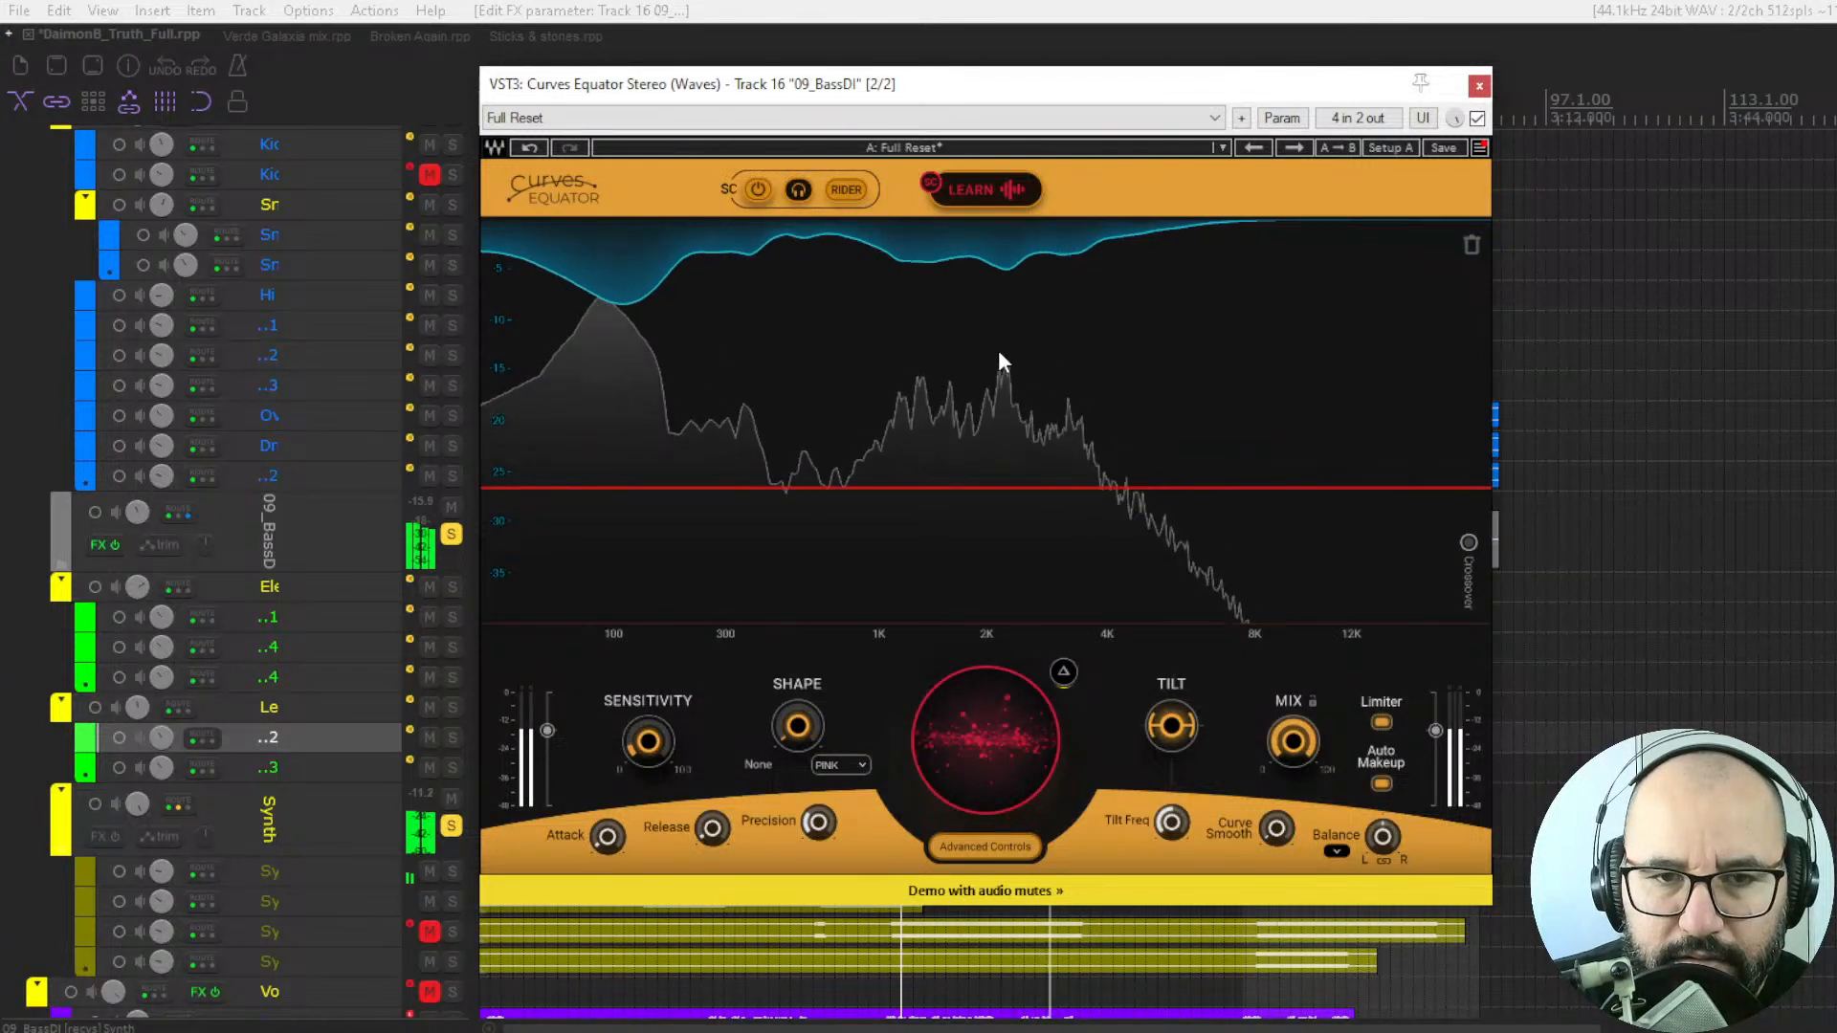
drag(980, 709, 979, 758)
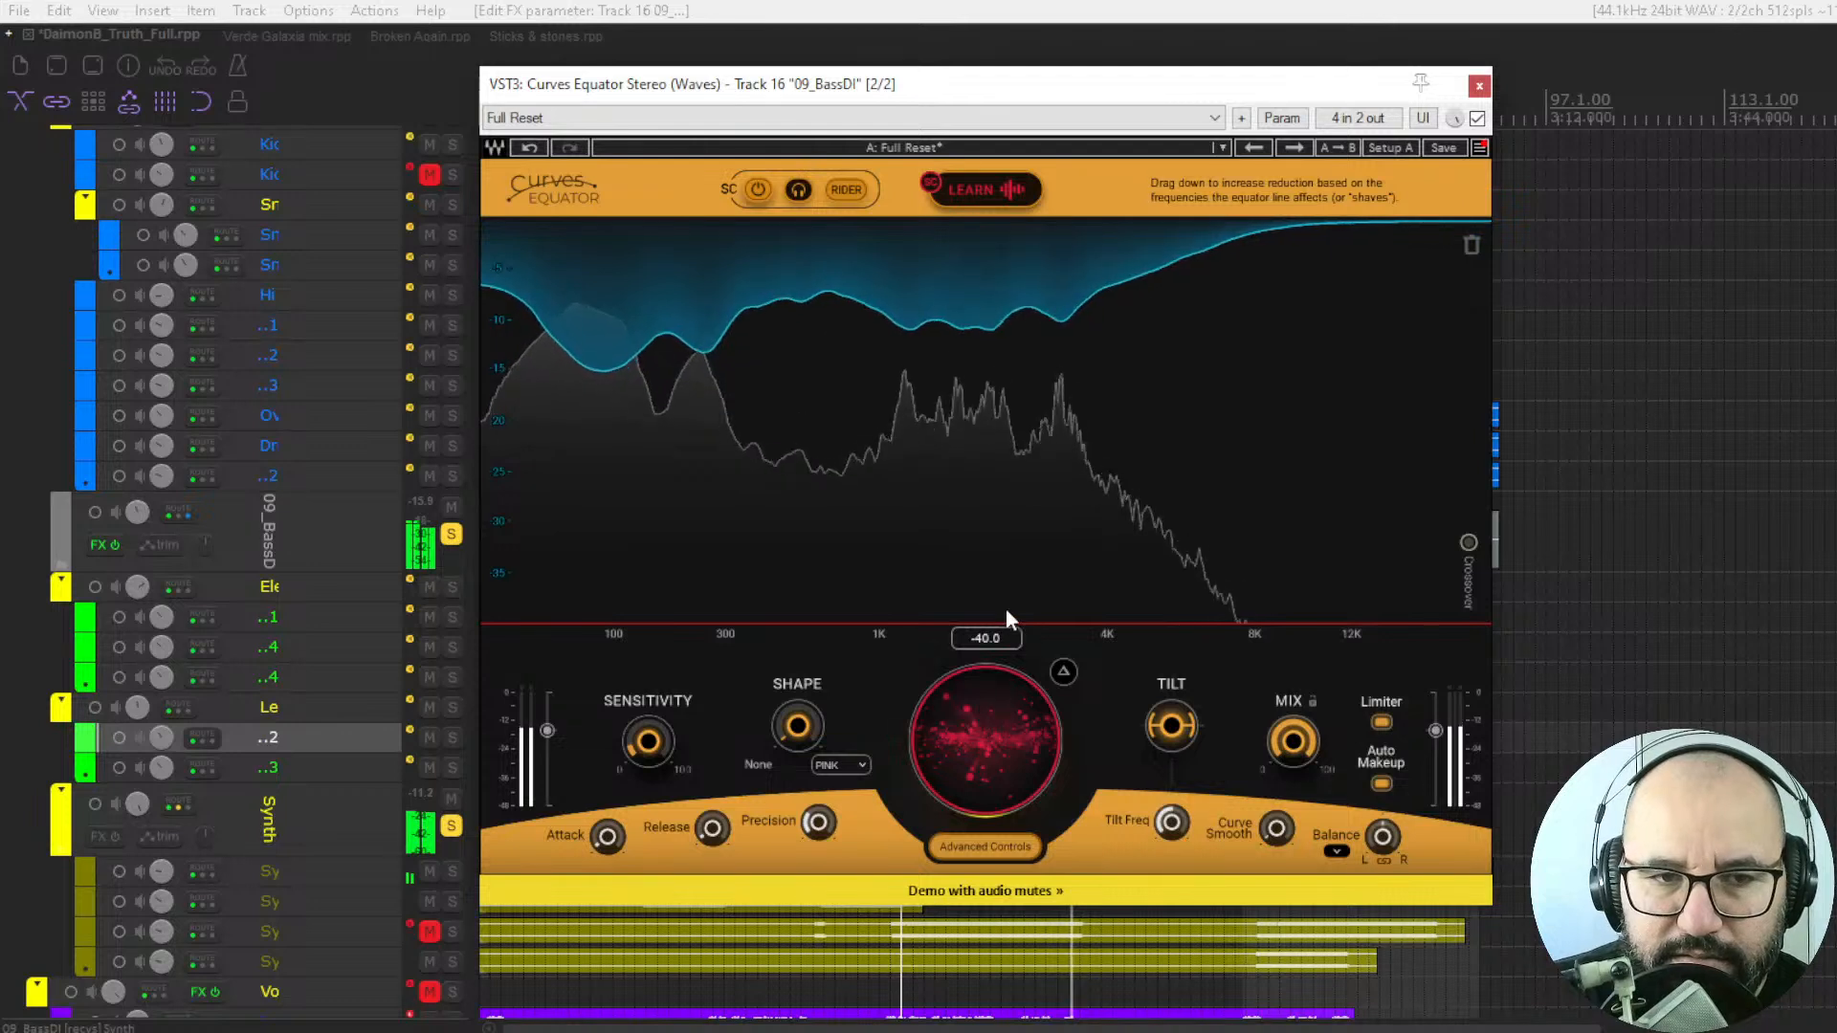
key(space)
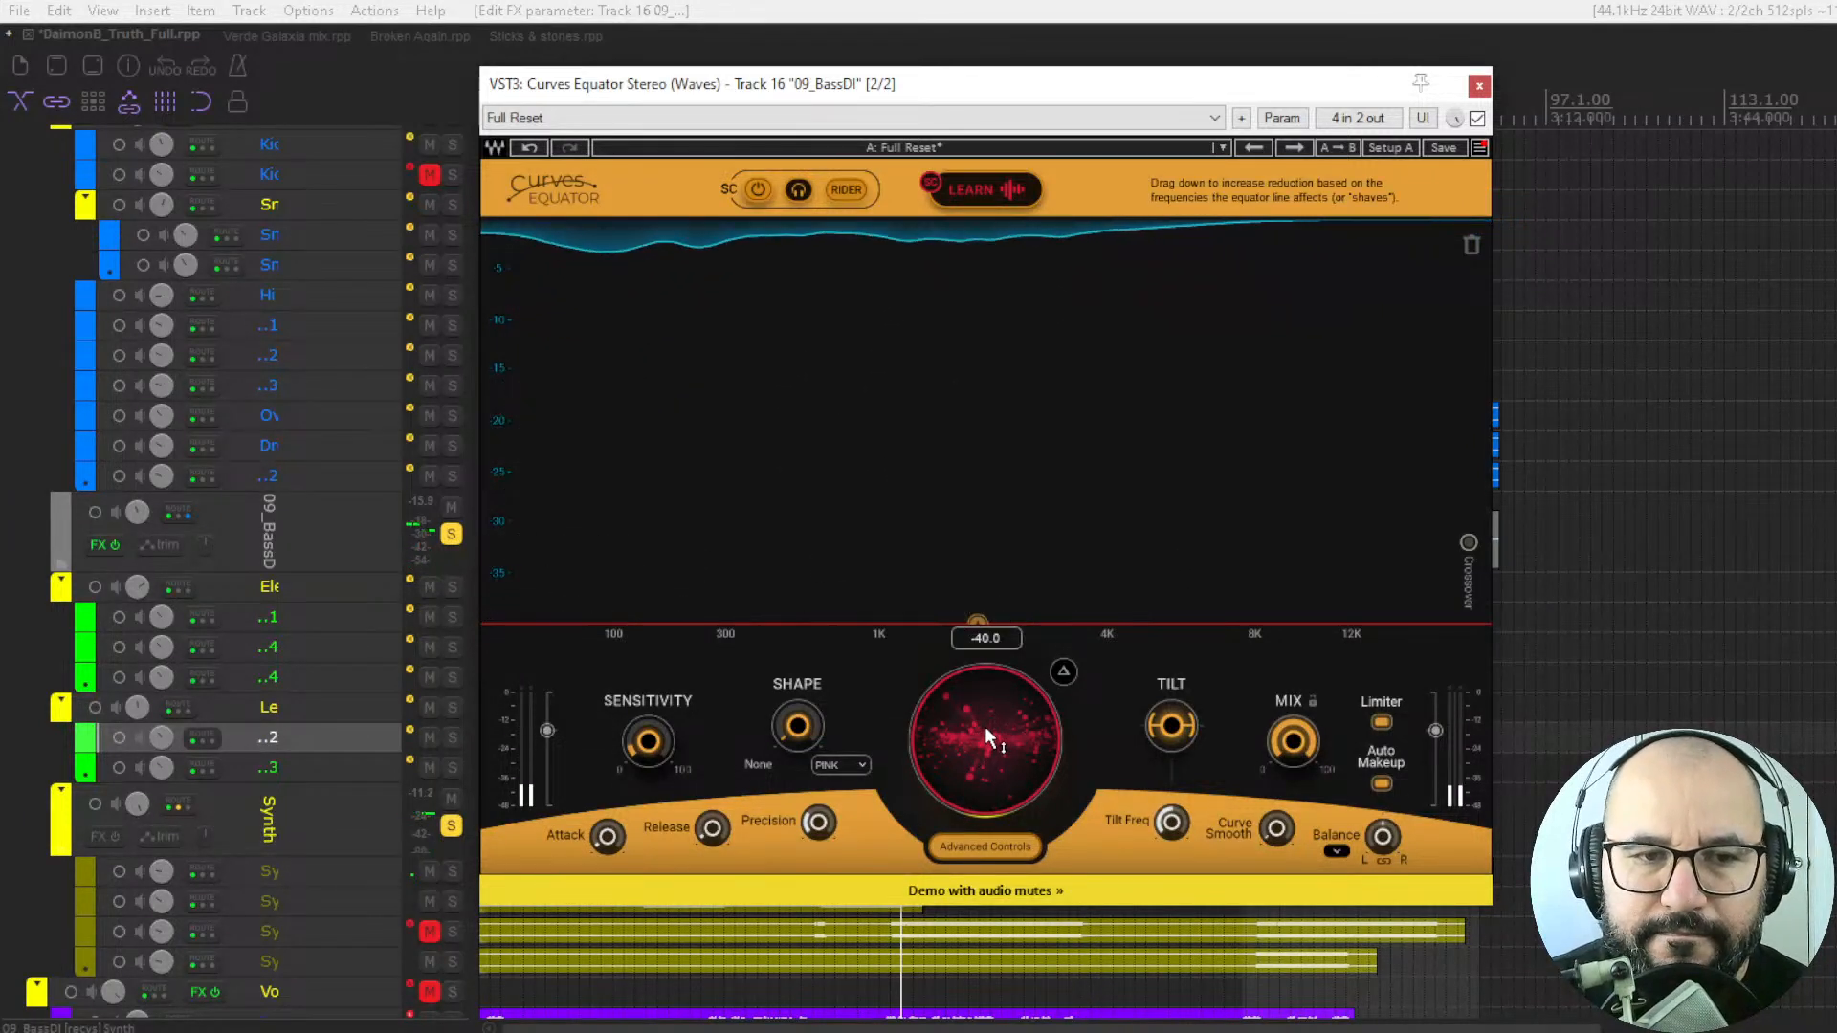
Restart playback and bypass and re-enable the plugin to compare the bass with and without the heavy sidechain reduction.
key(space)
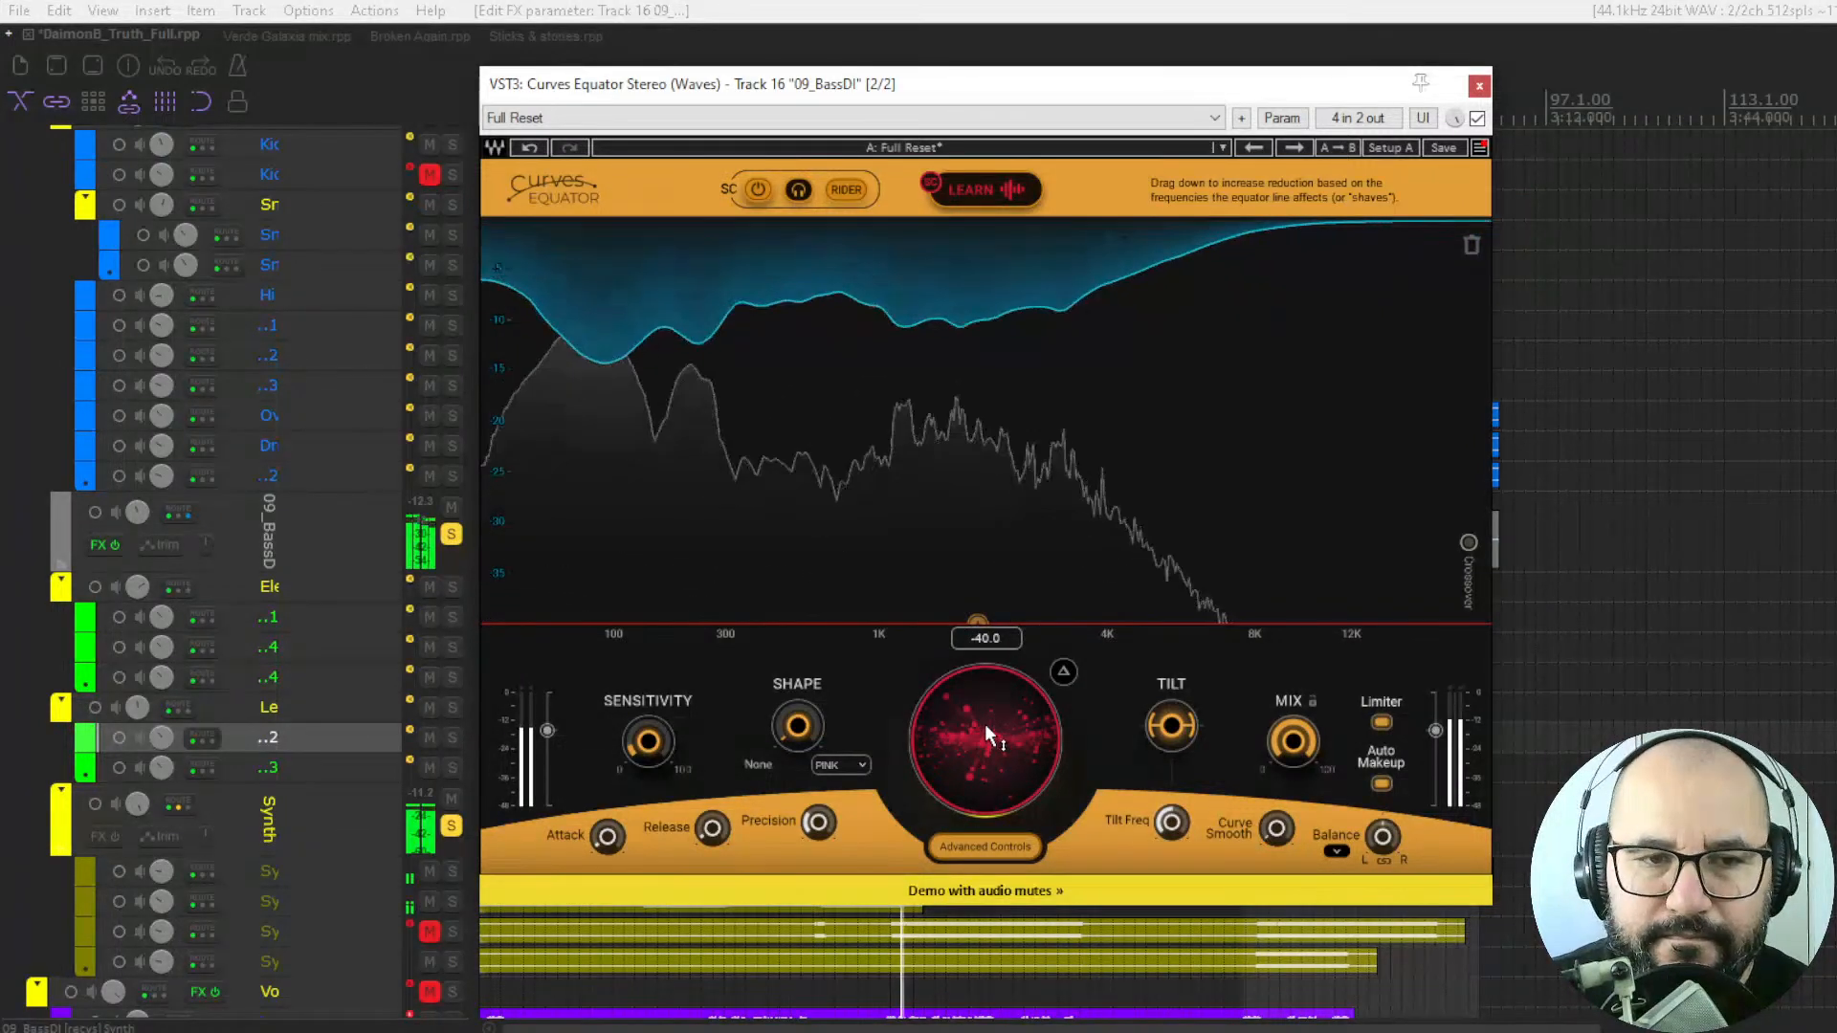
click(1478, 119)
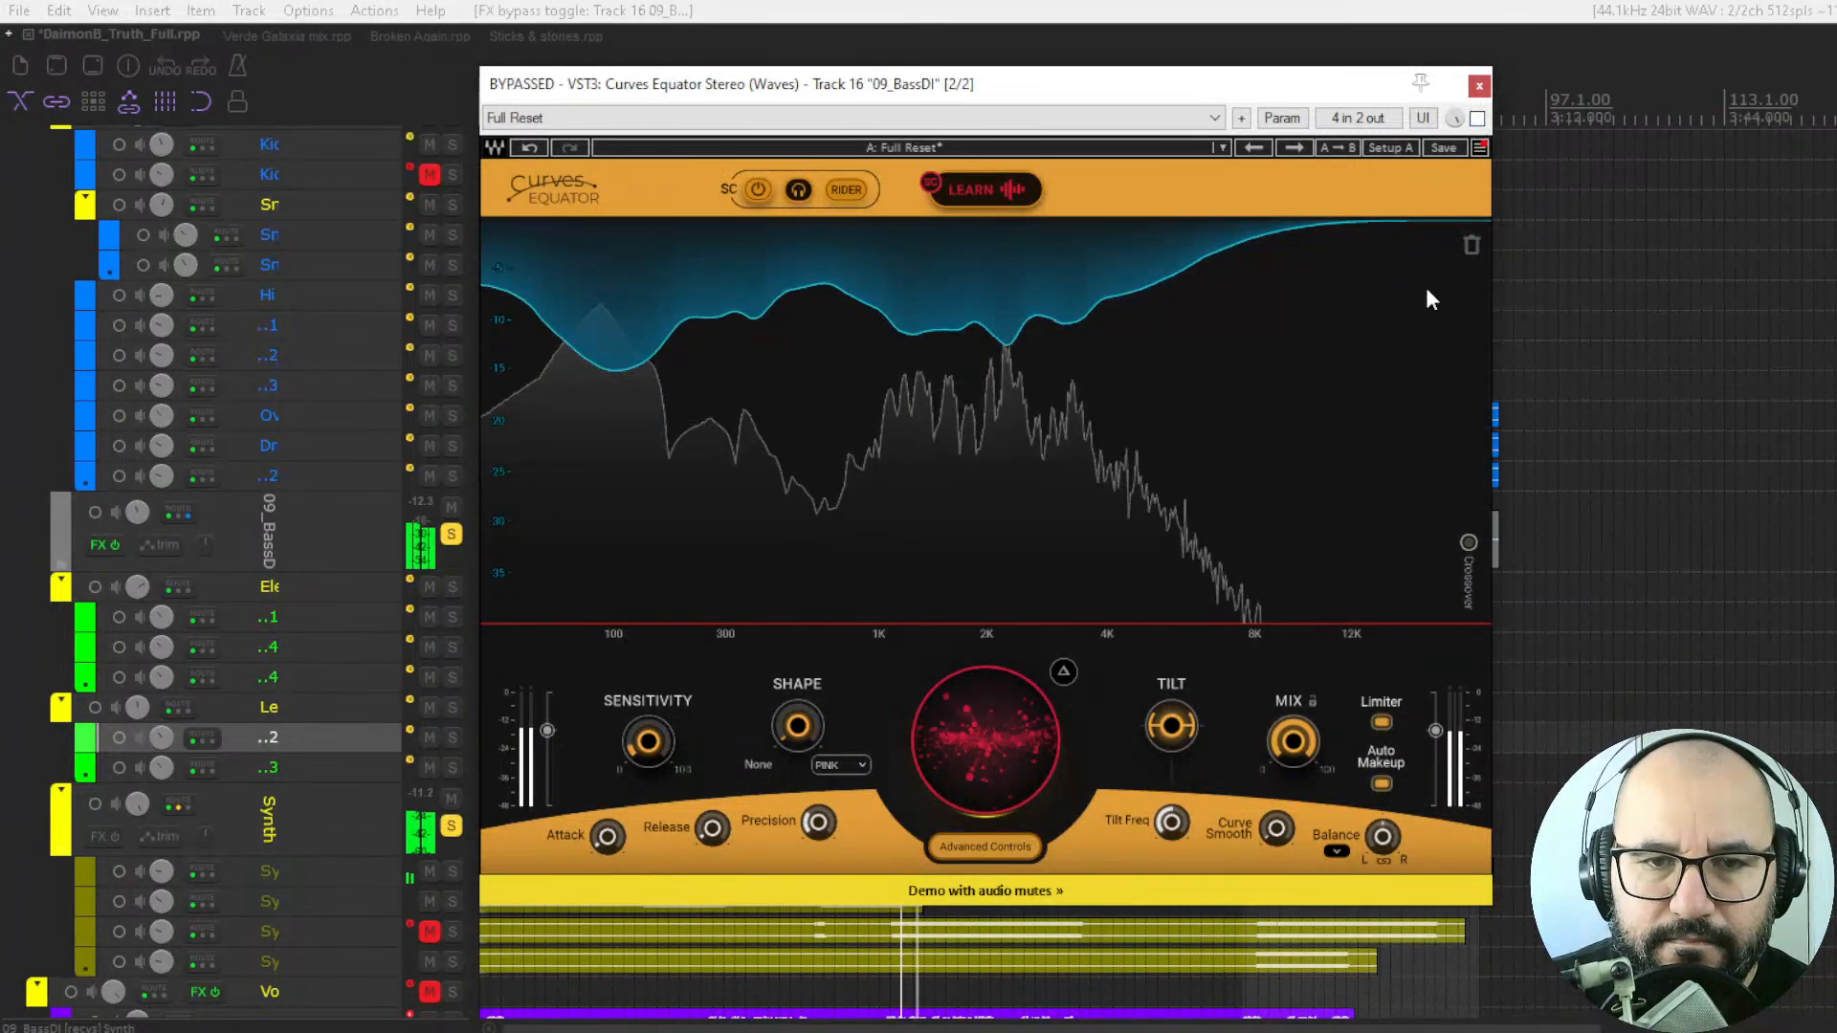
click(1478, 119)
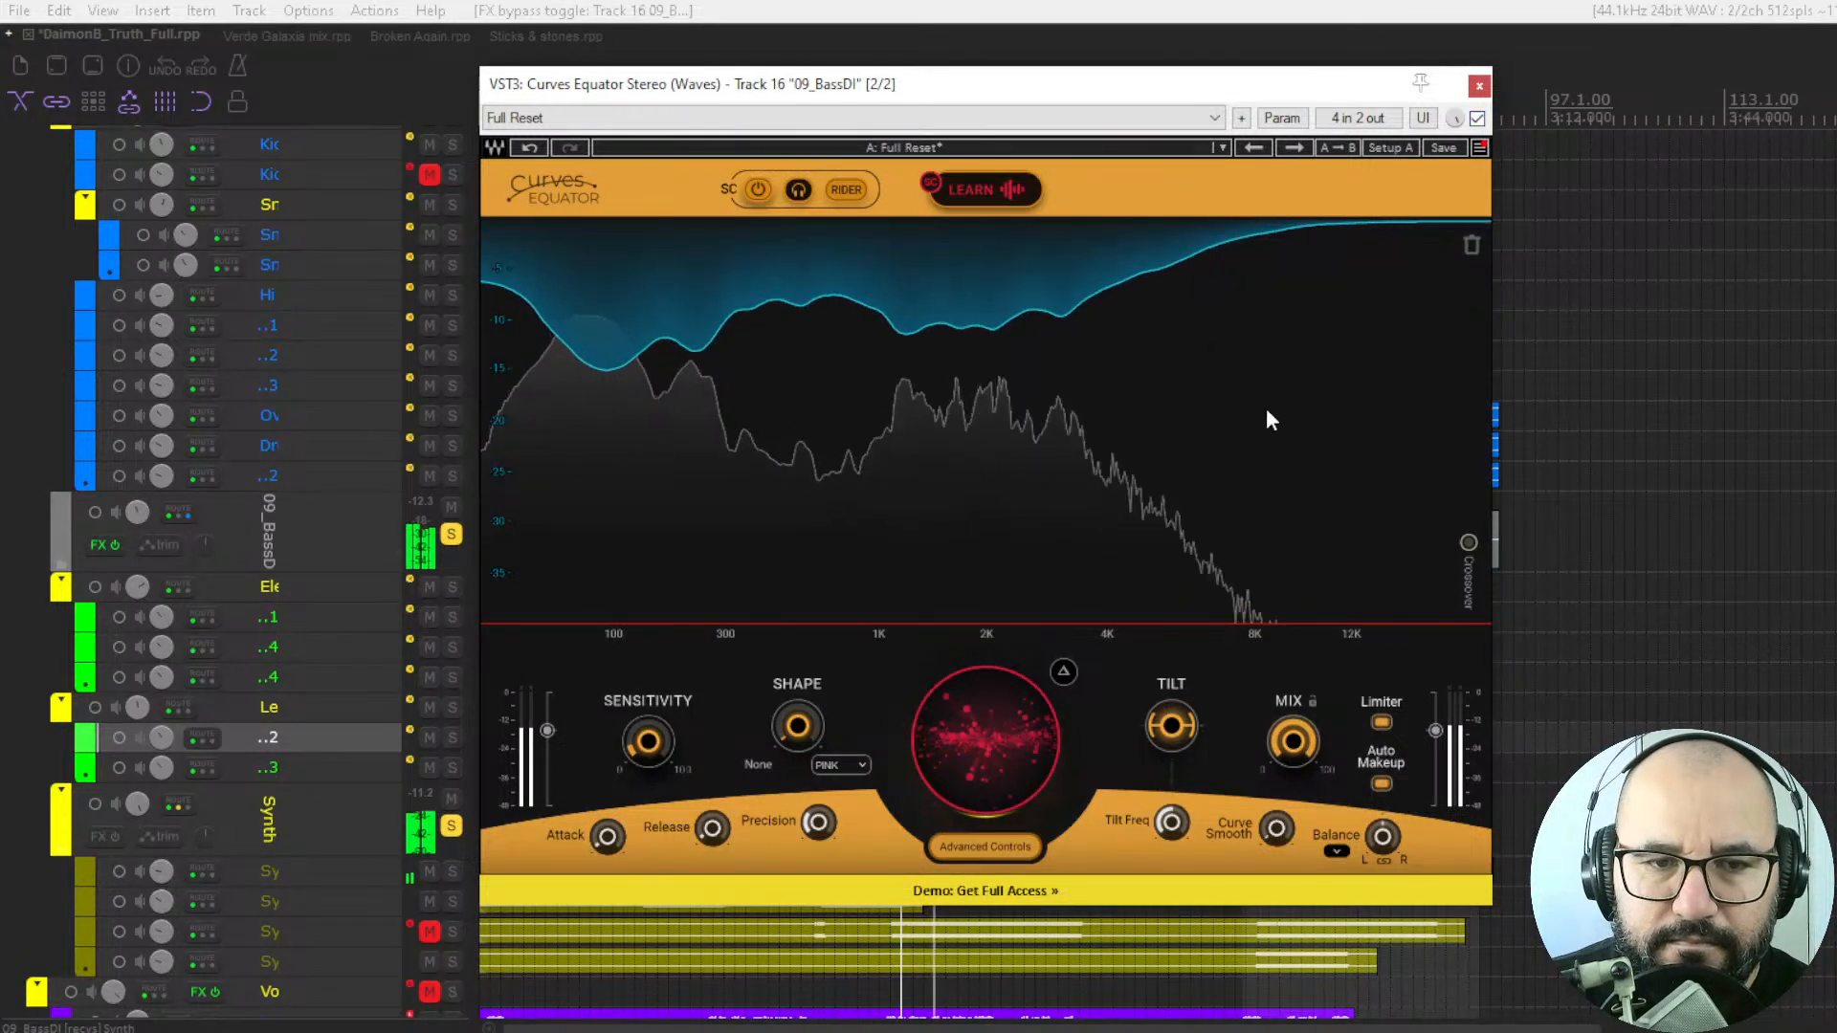
Raise the flat sidechain threshold line to about -19, then restart playback and lower it to -40.
mouse_move(948, 727)
mouse_down()
mouse_move(948, 617)
mouse_move(947, 728)
mouse_move(947, 696)
mouse_up()
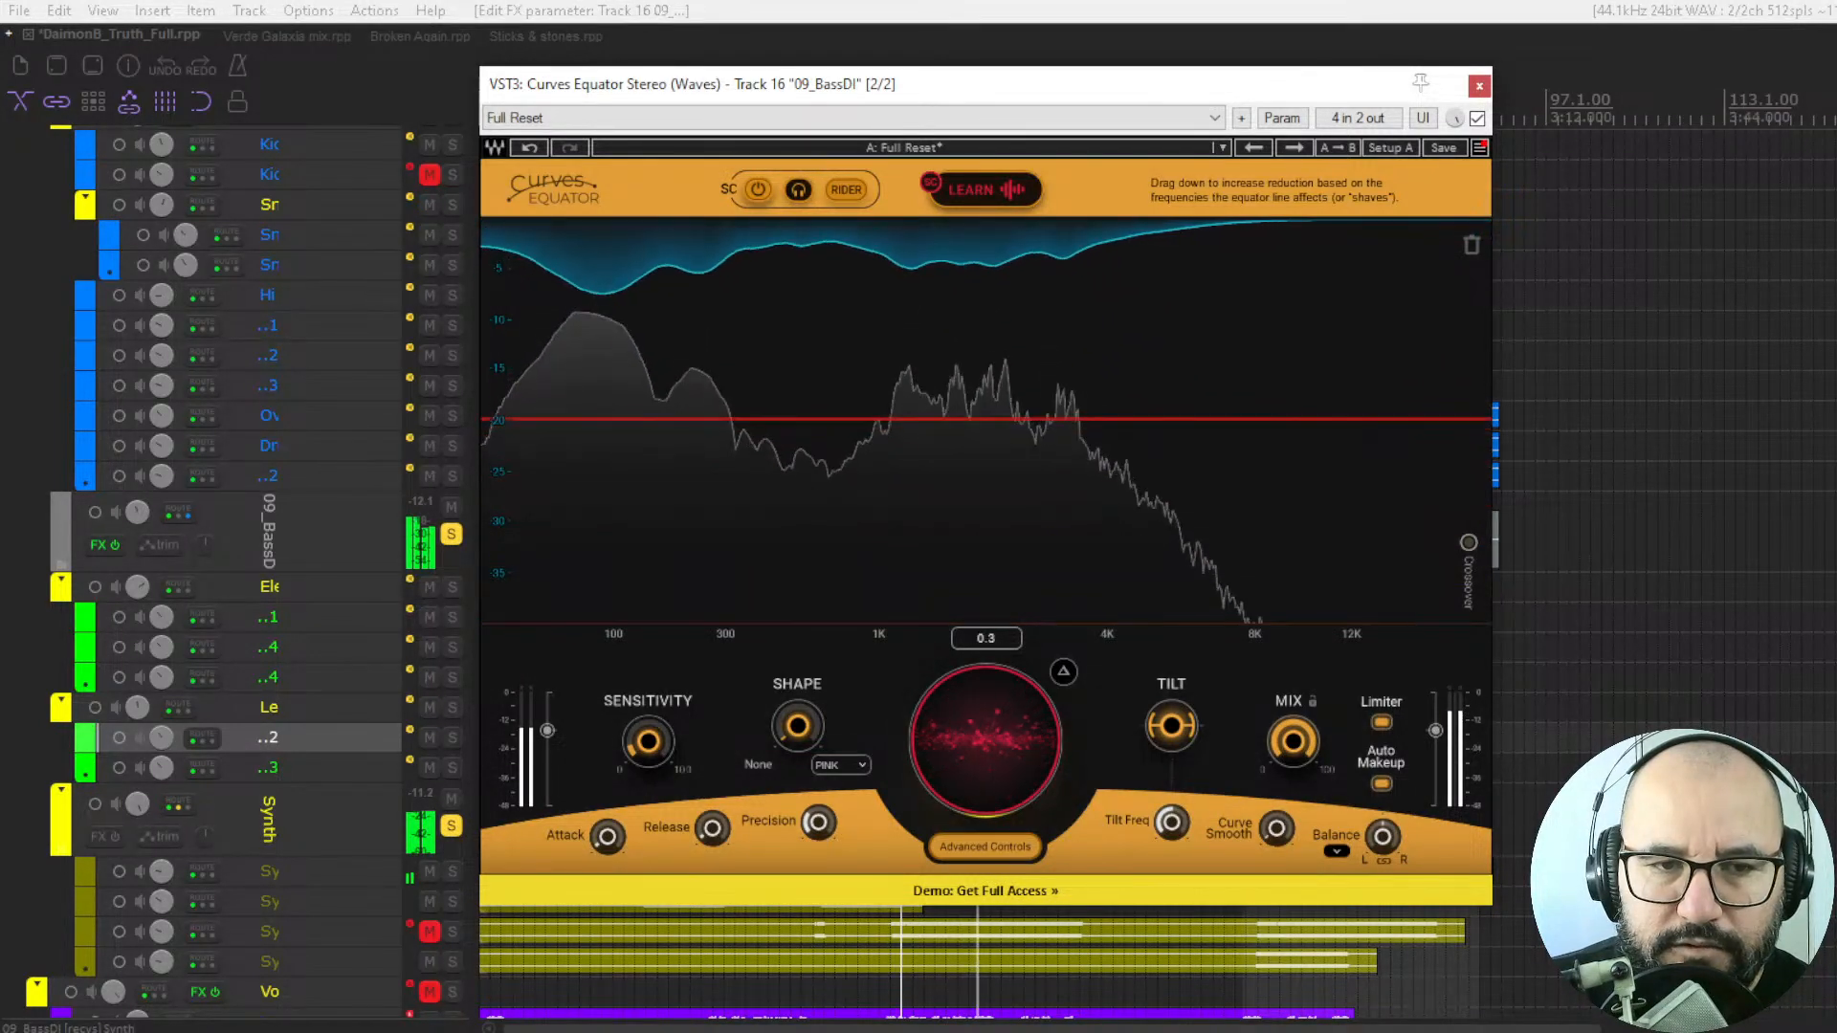
drag(972, 761, 973, 756)
key(space)
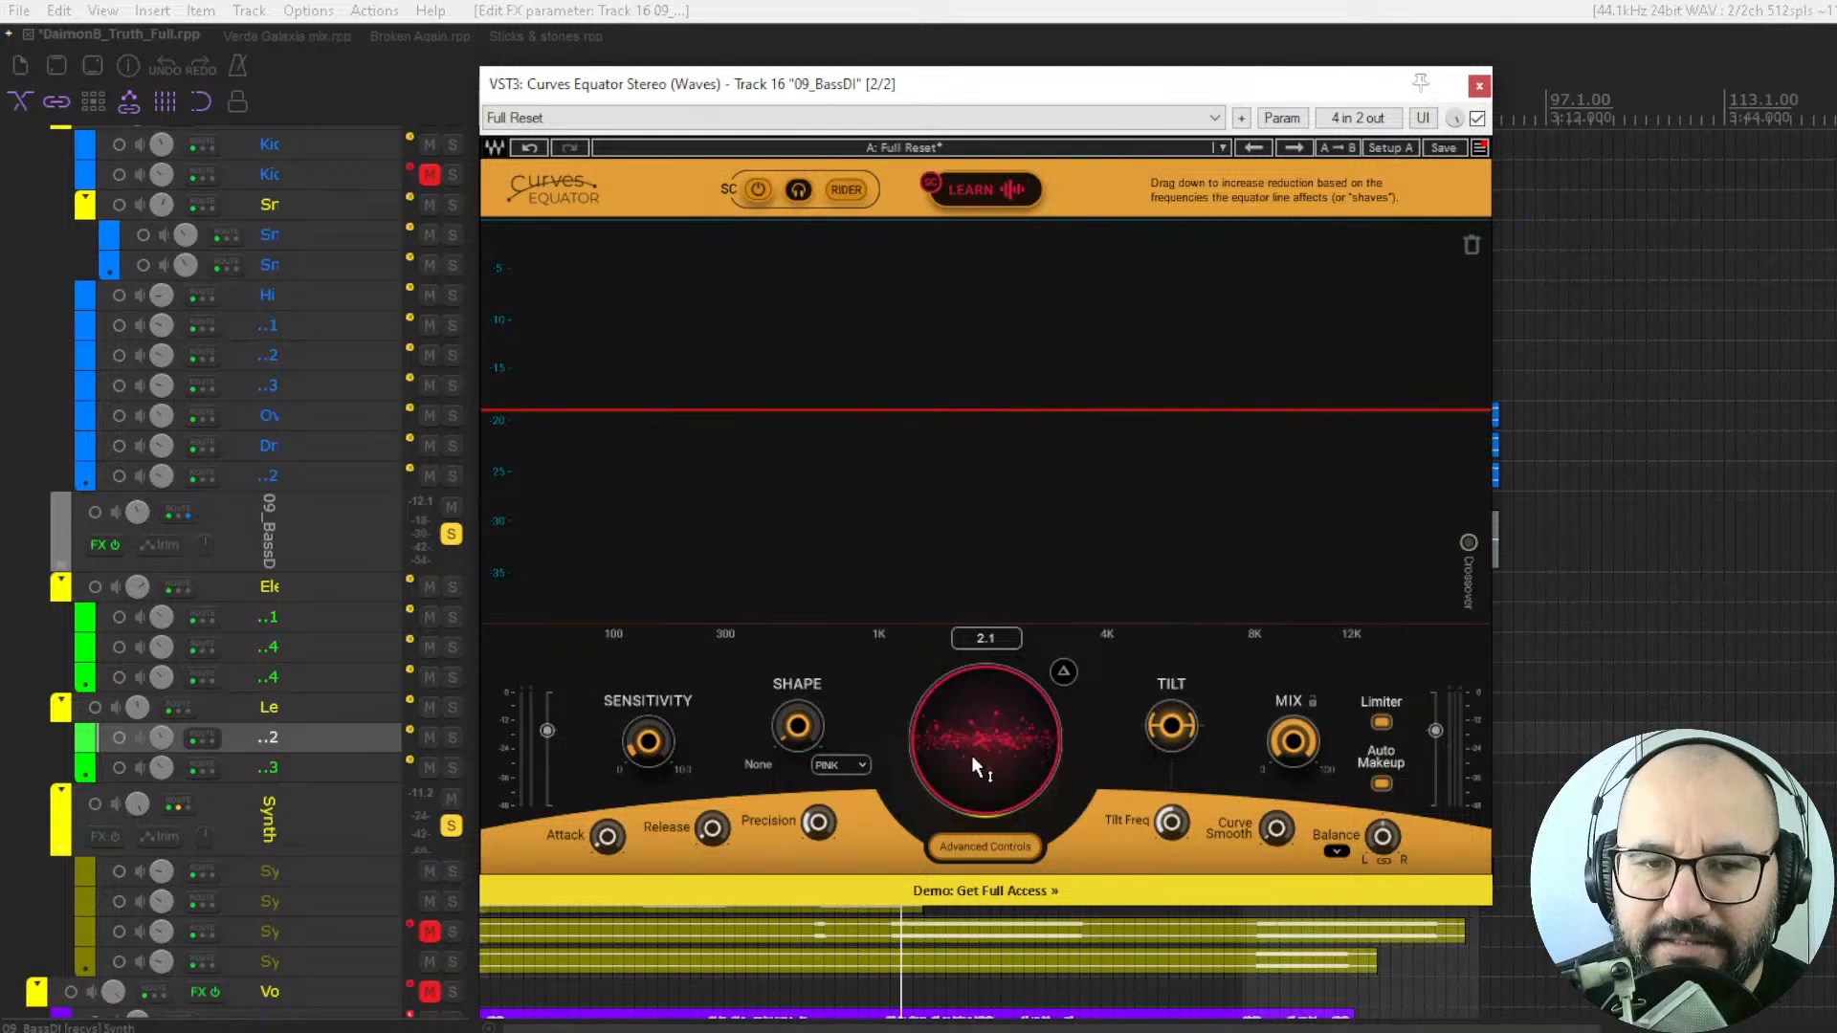
key(space)
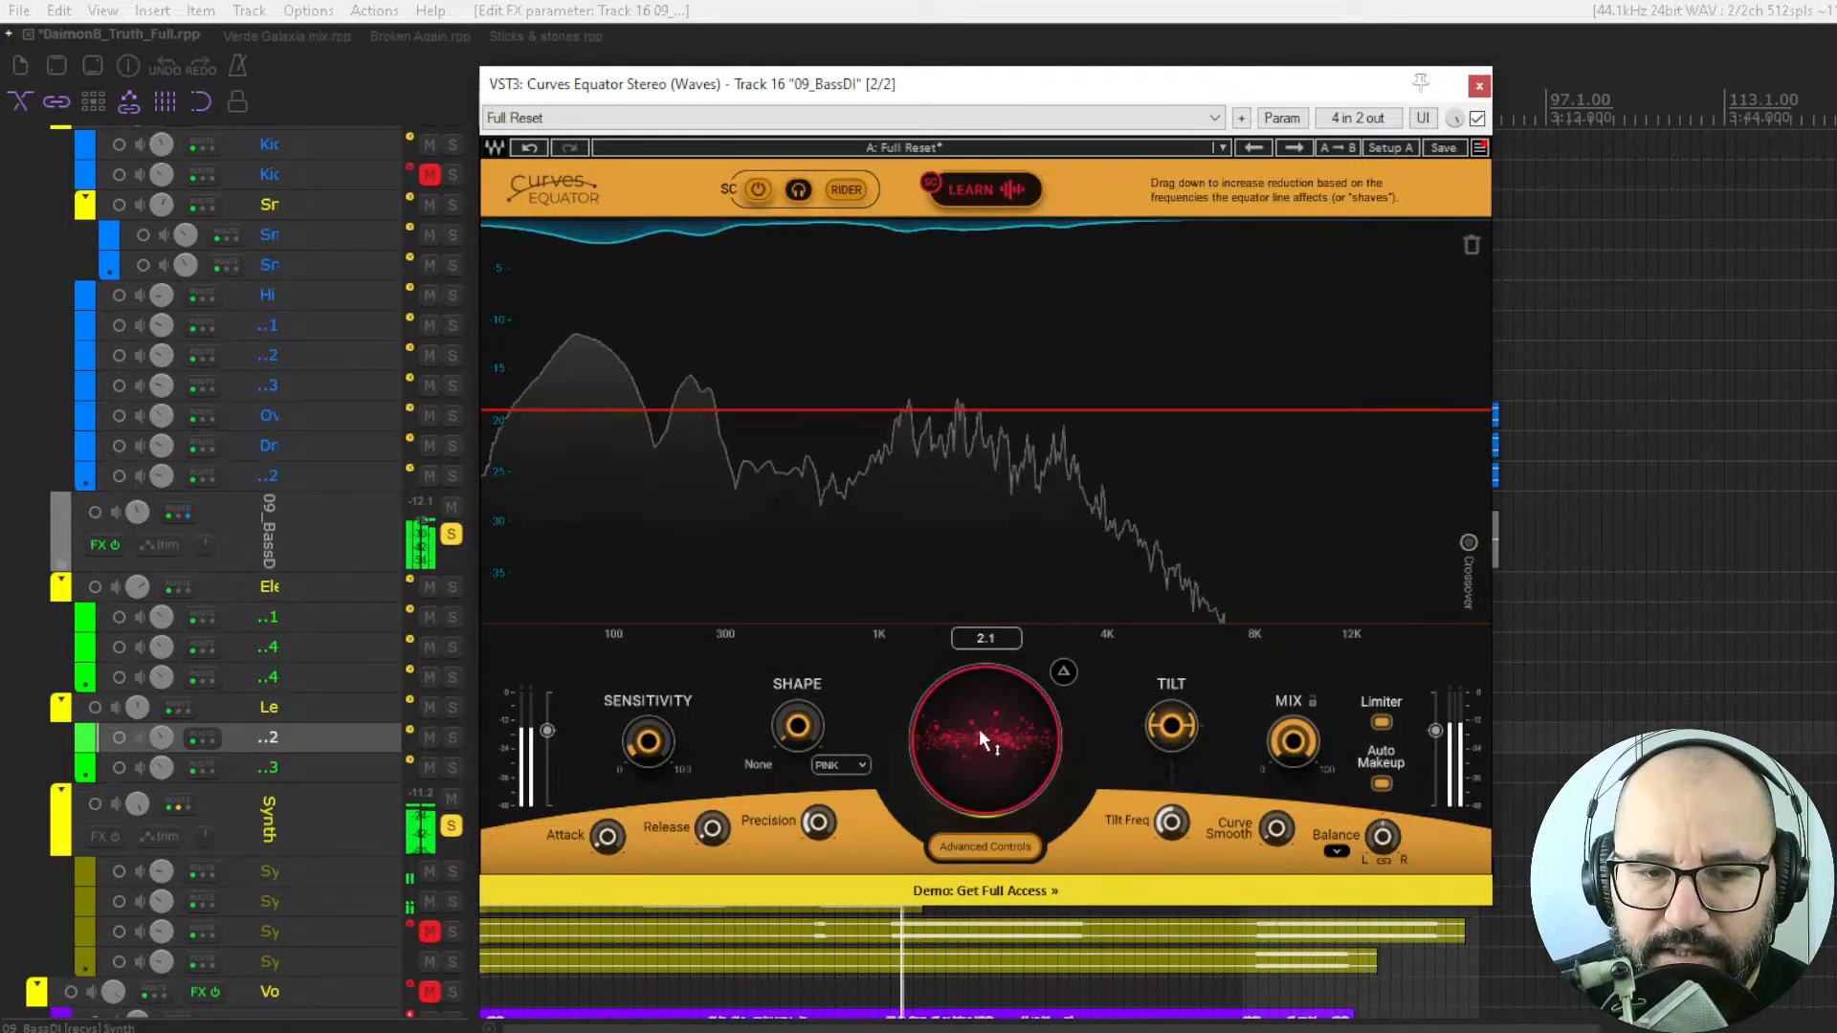
drag(979, 729, 983, 769)
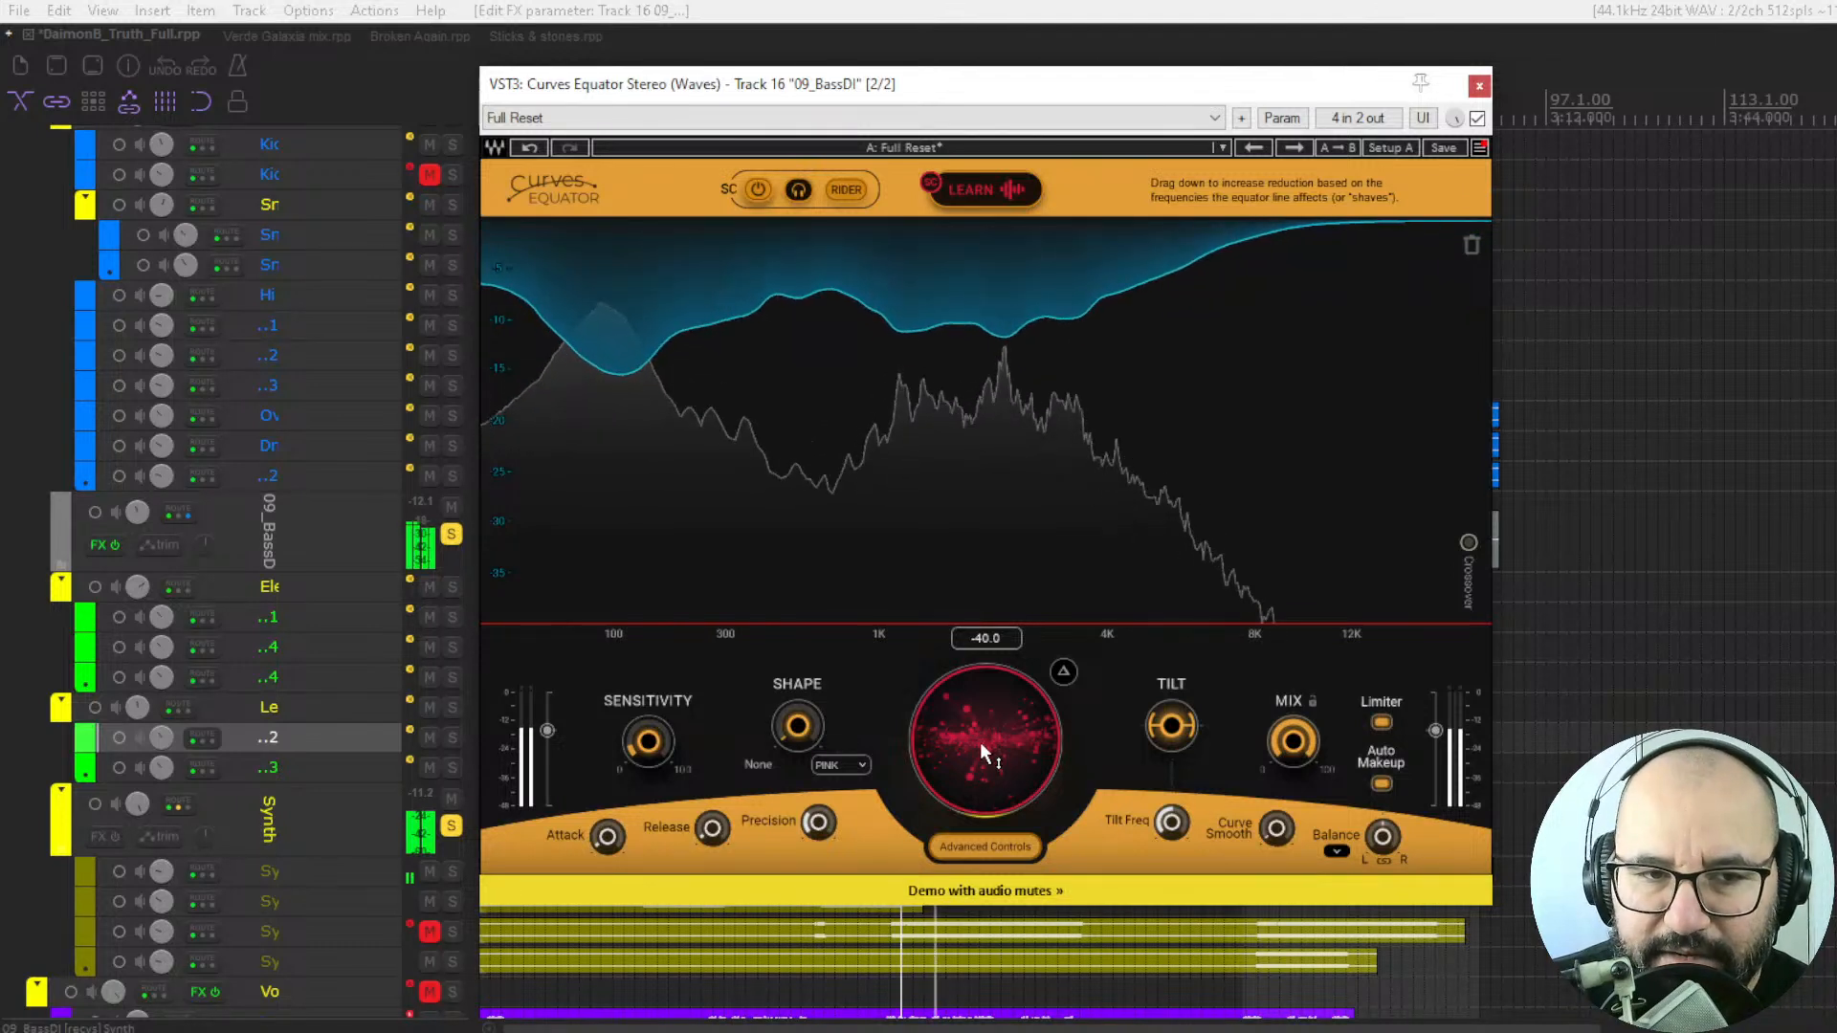
Compare the bass with the plugin bypassed and enabled, then raise the flat sidechain threshold line to about -15.
click(1477, 119)
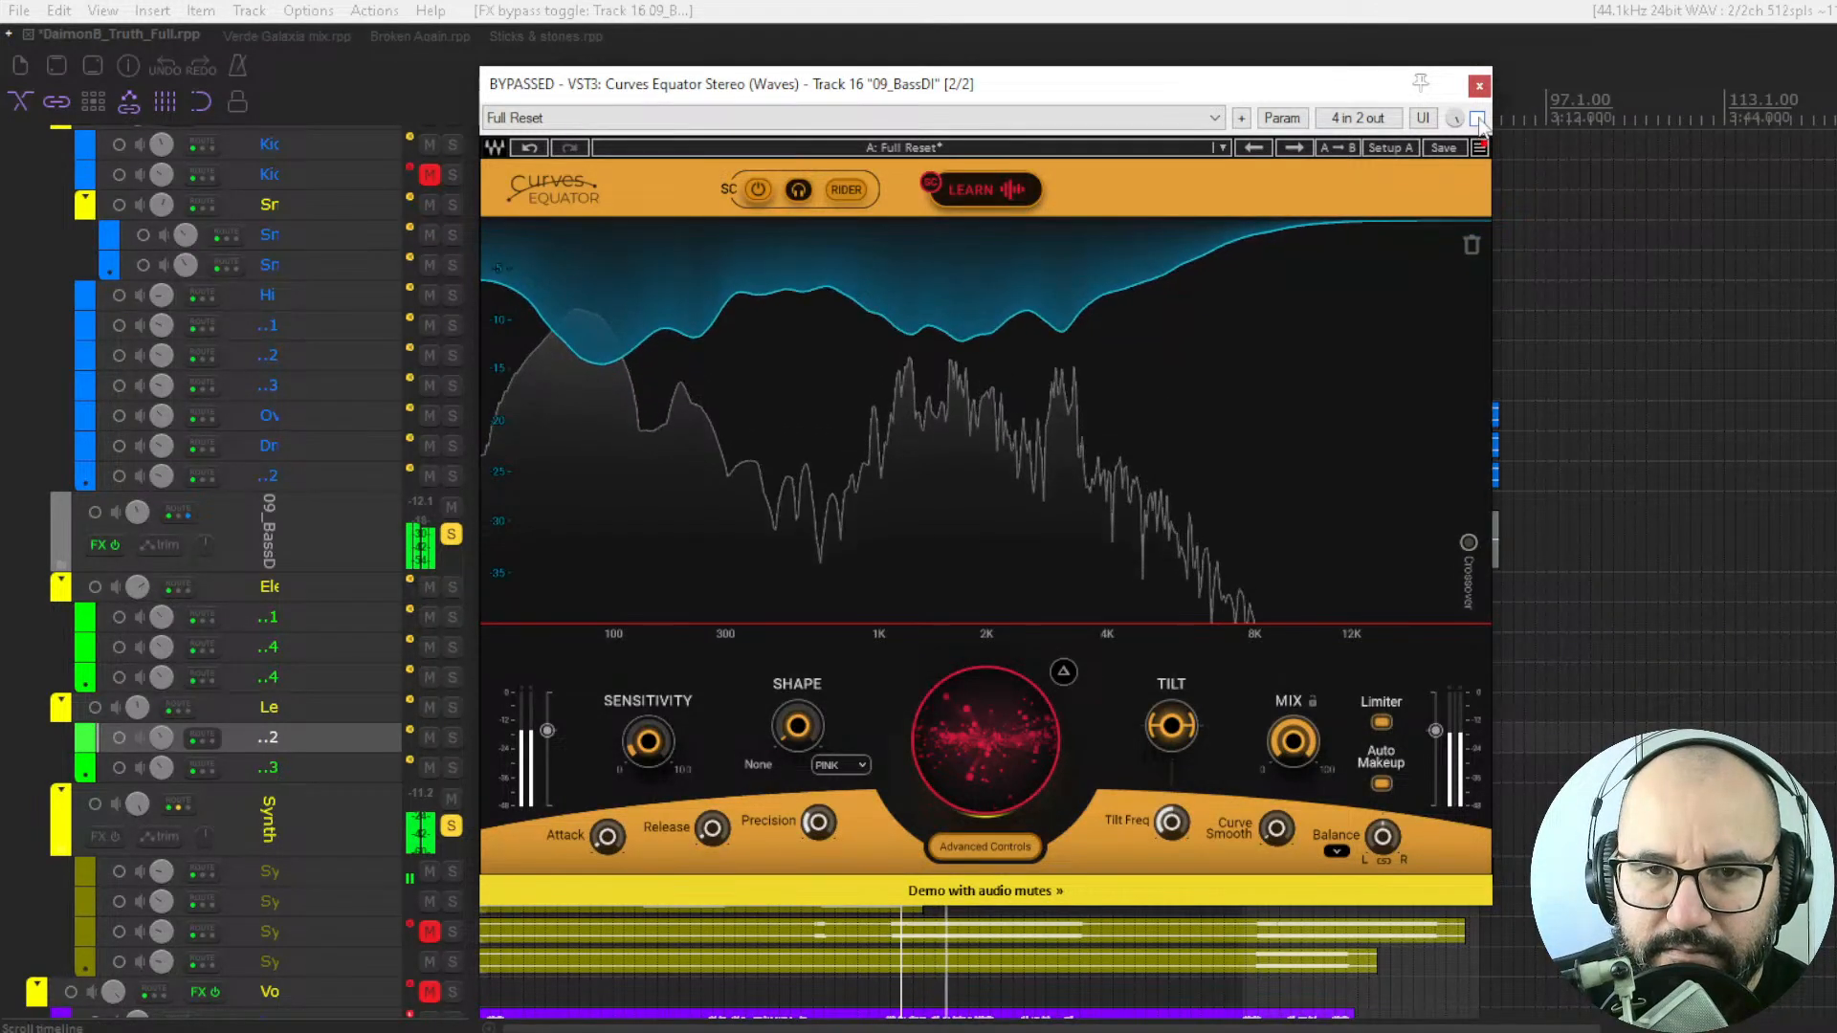
click(1478, 119)
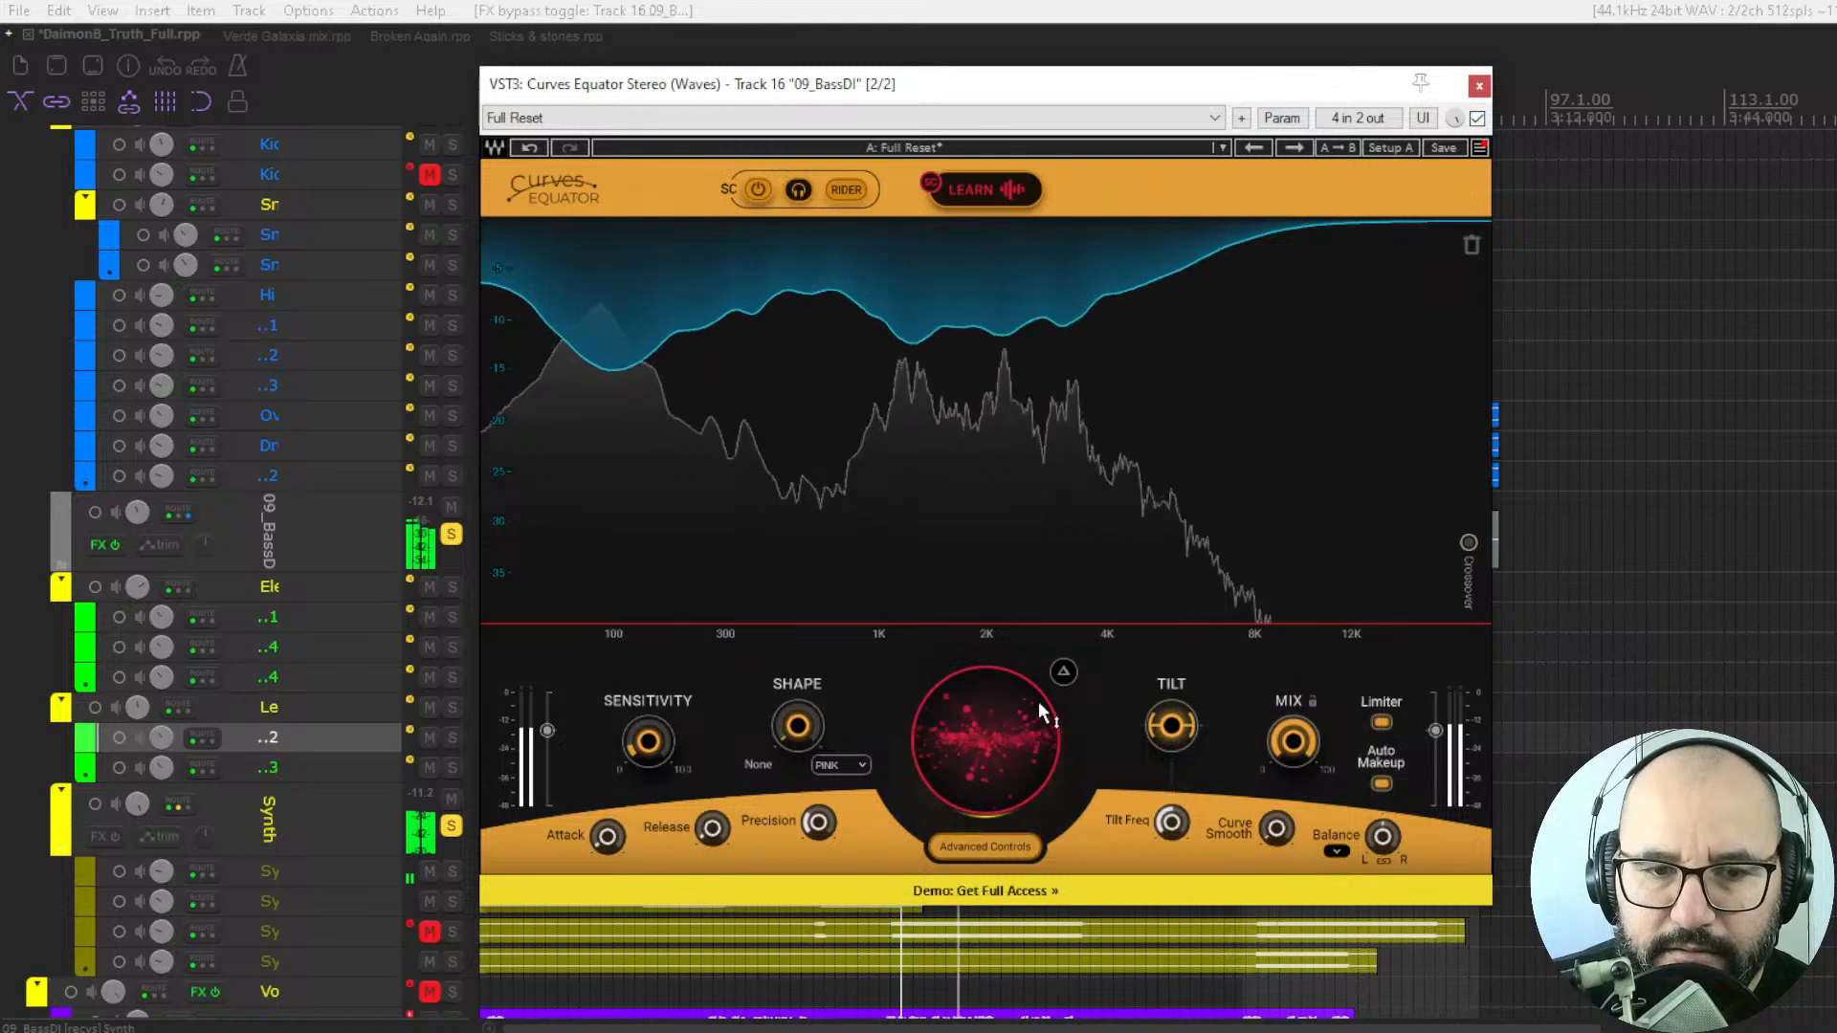
drag(980, 756, 983, 745)
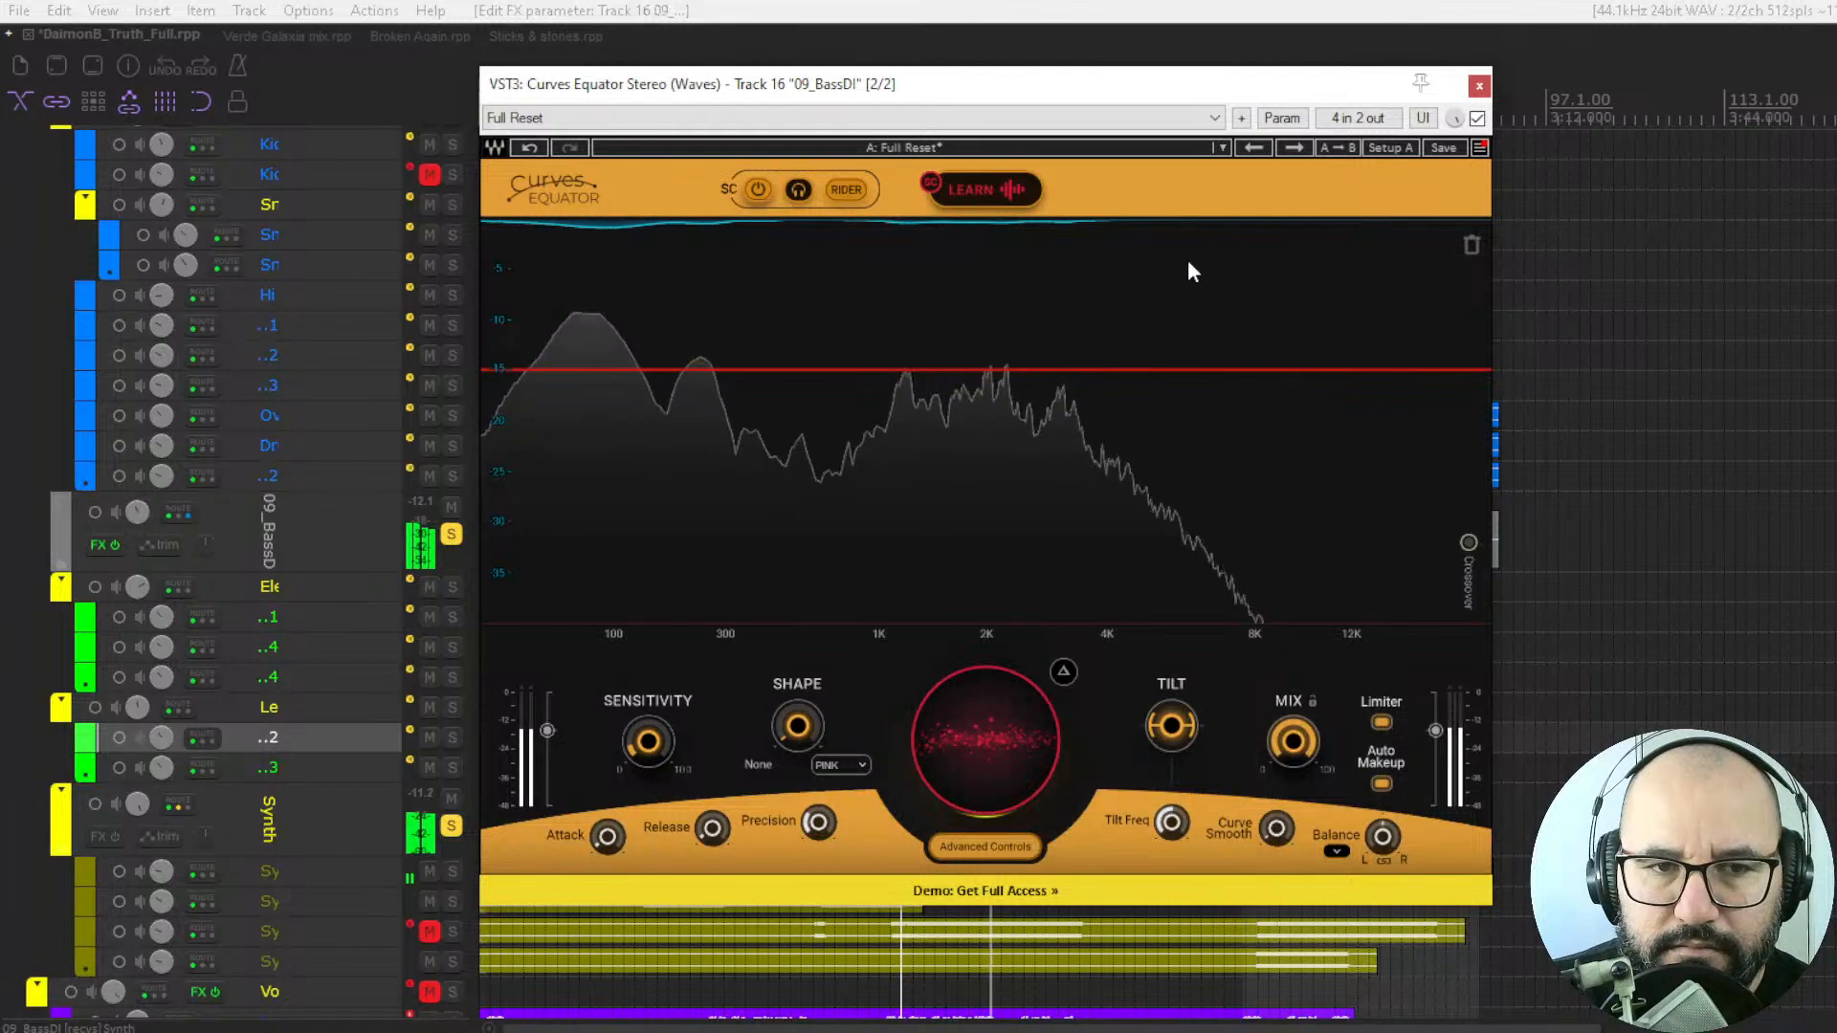
Stop playback, clear the synth and bass solos, and lower the flat sidechain threshold line to about -19 while the full mix plays.
key(space)
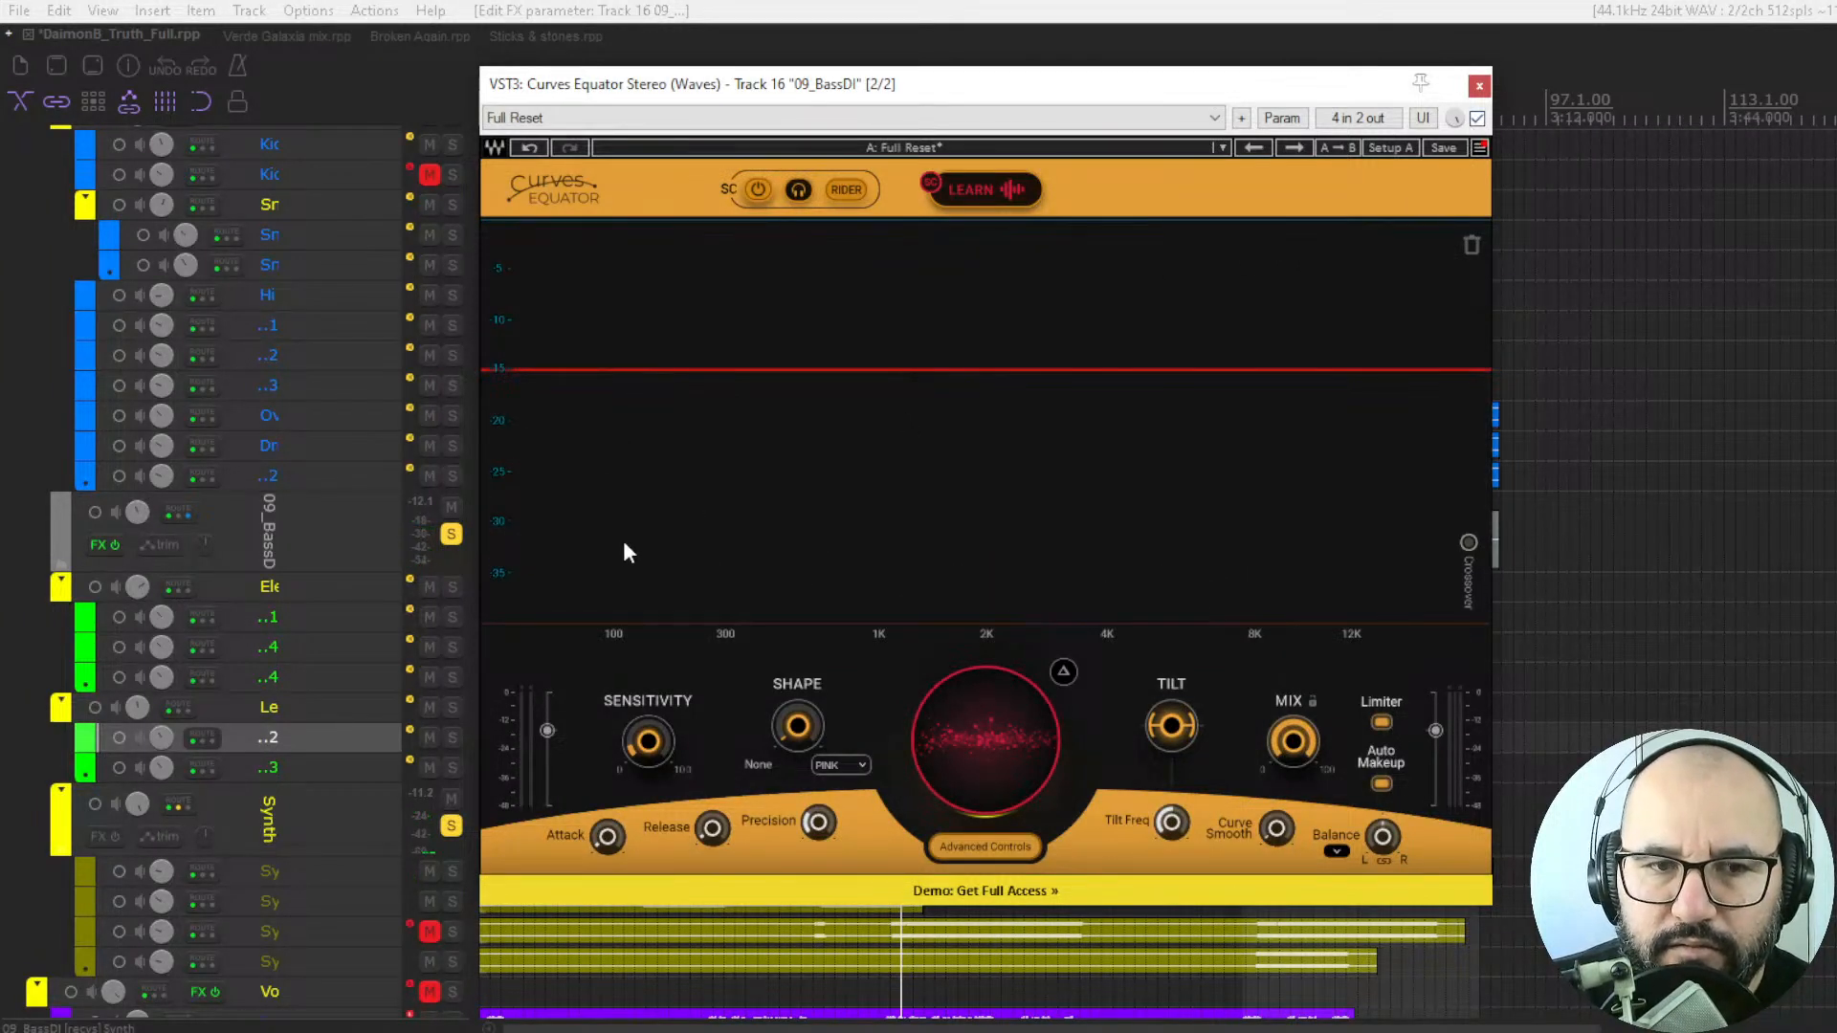
click(450, 829)
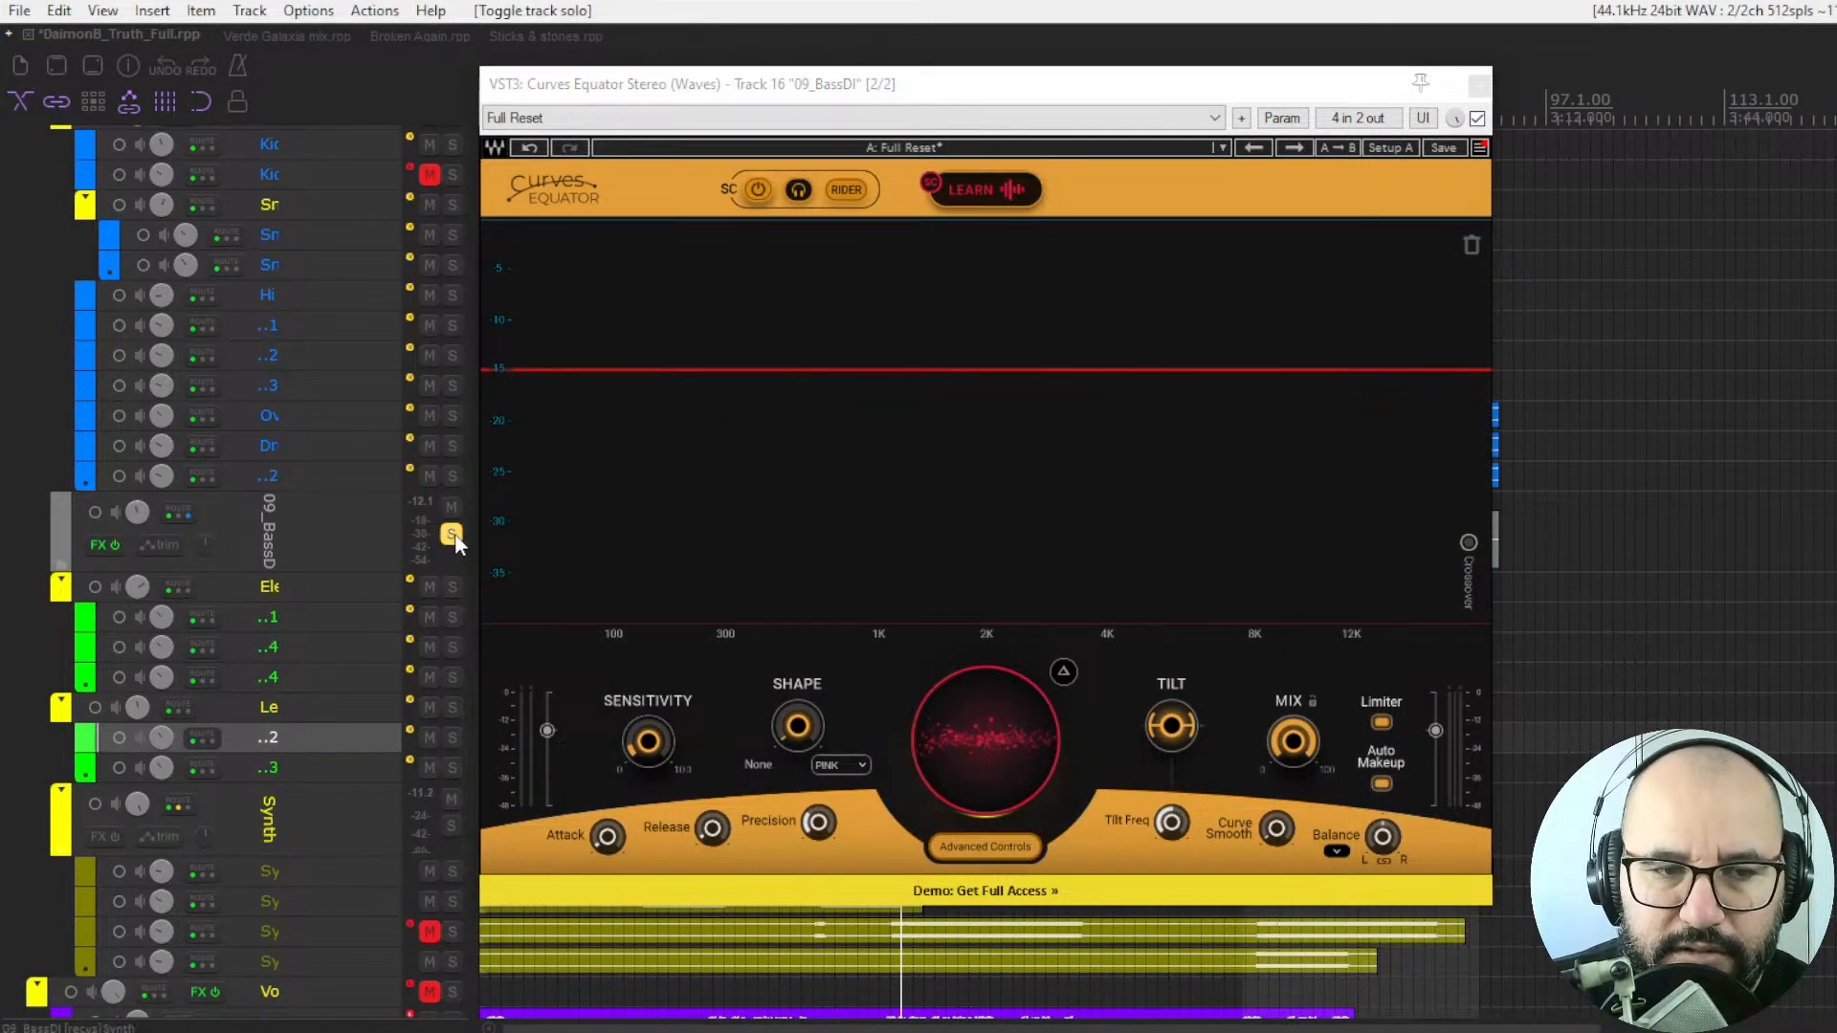
key(space)
drag(973, 708, 978, 728)
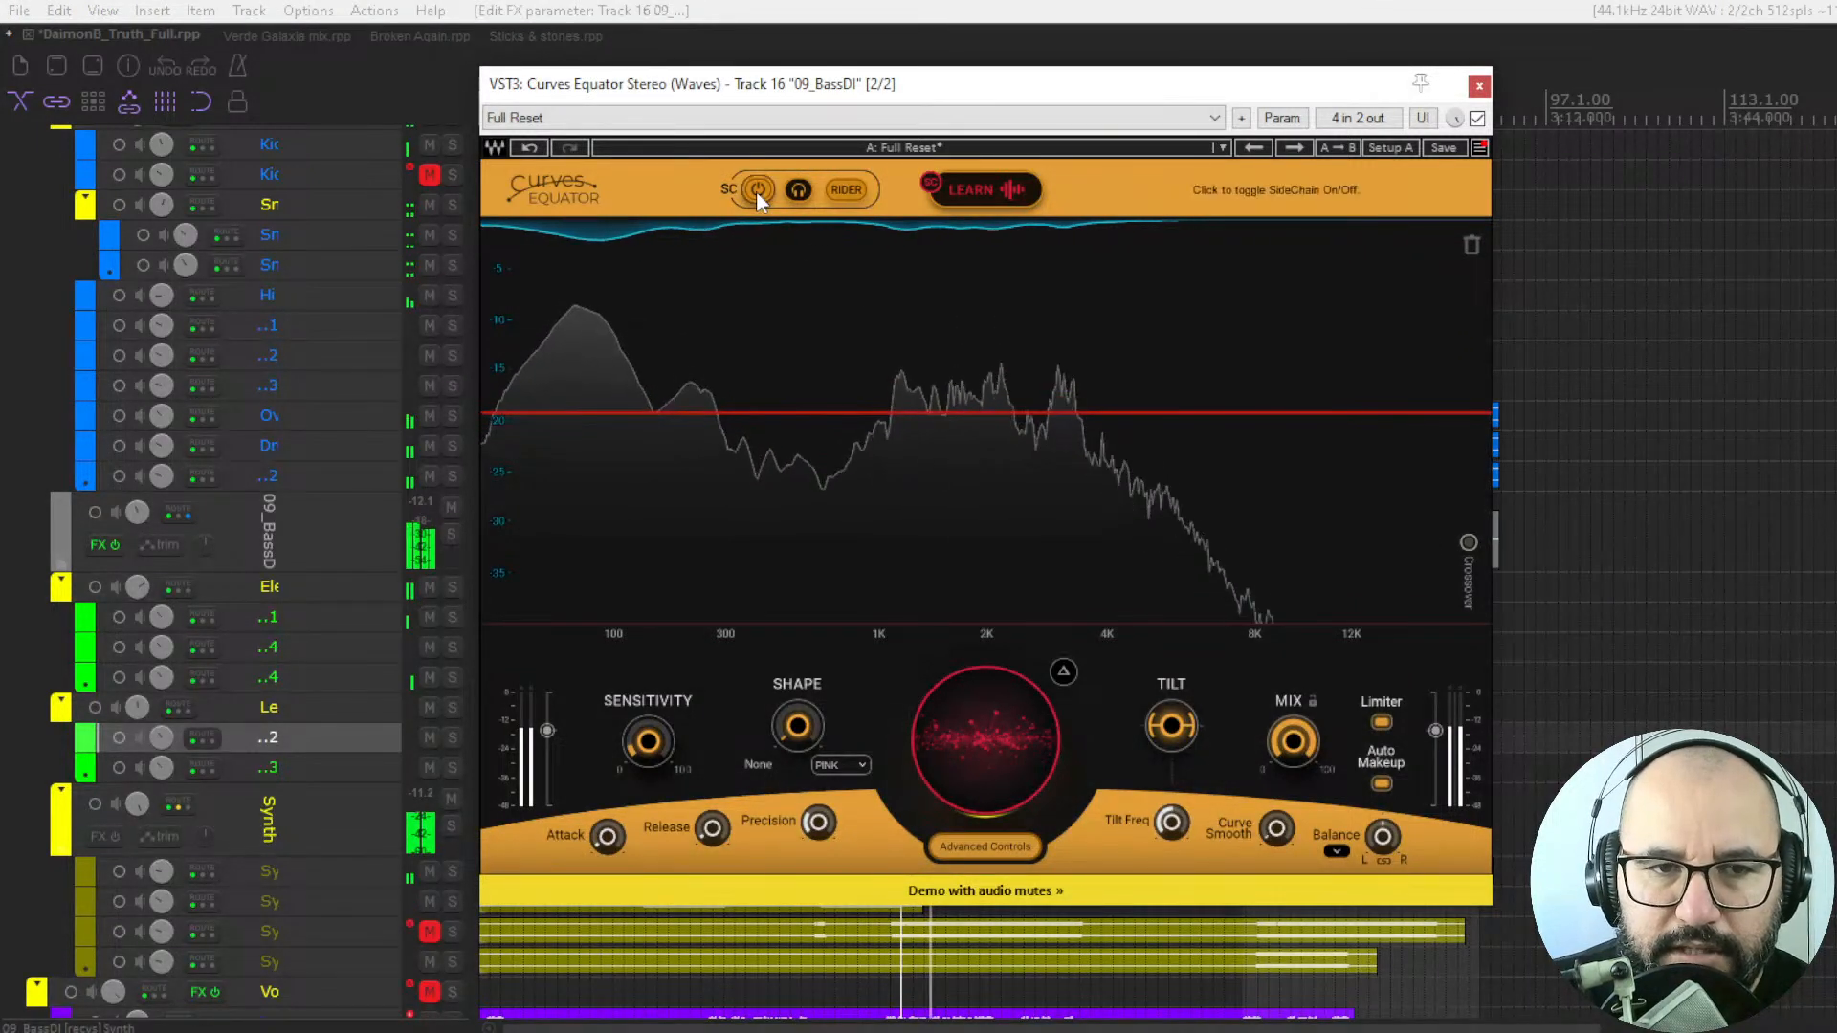
Toggle the external sidechain off and on, then run Learn on the sidechain signal and apply the learned threshold curve.
click(756, 192)
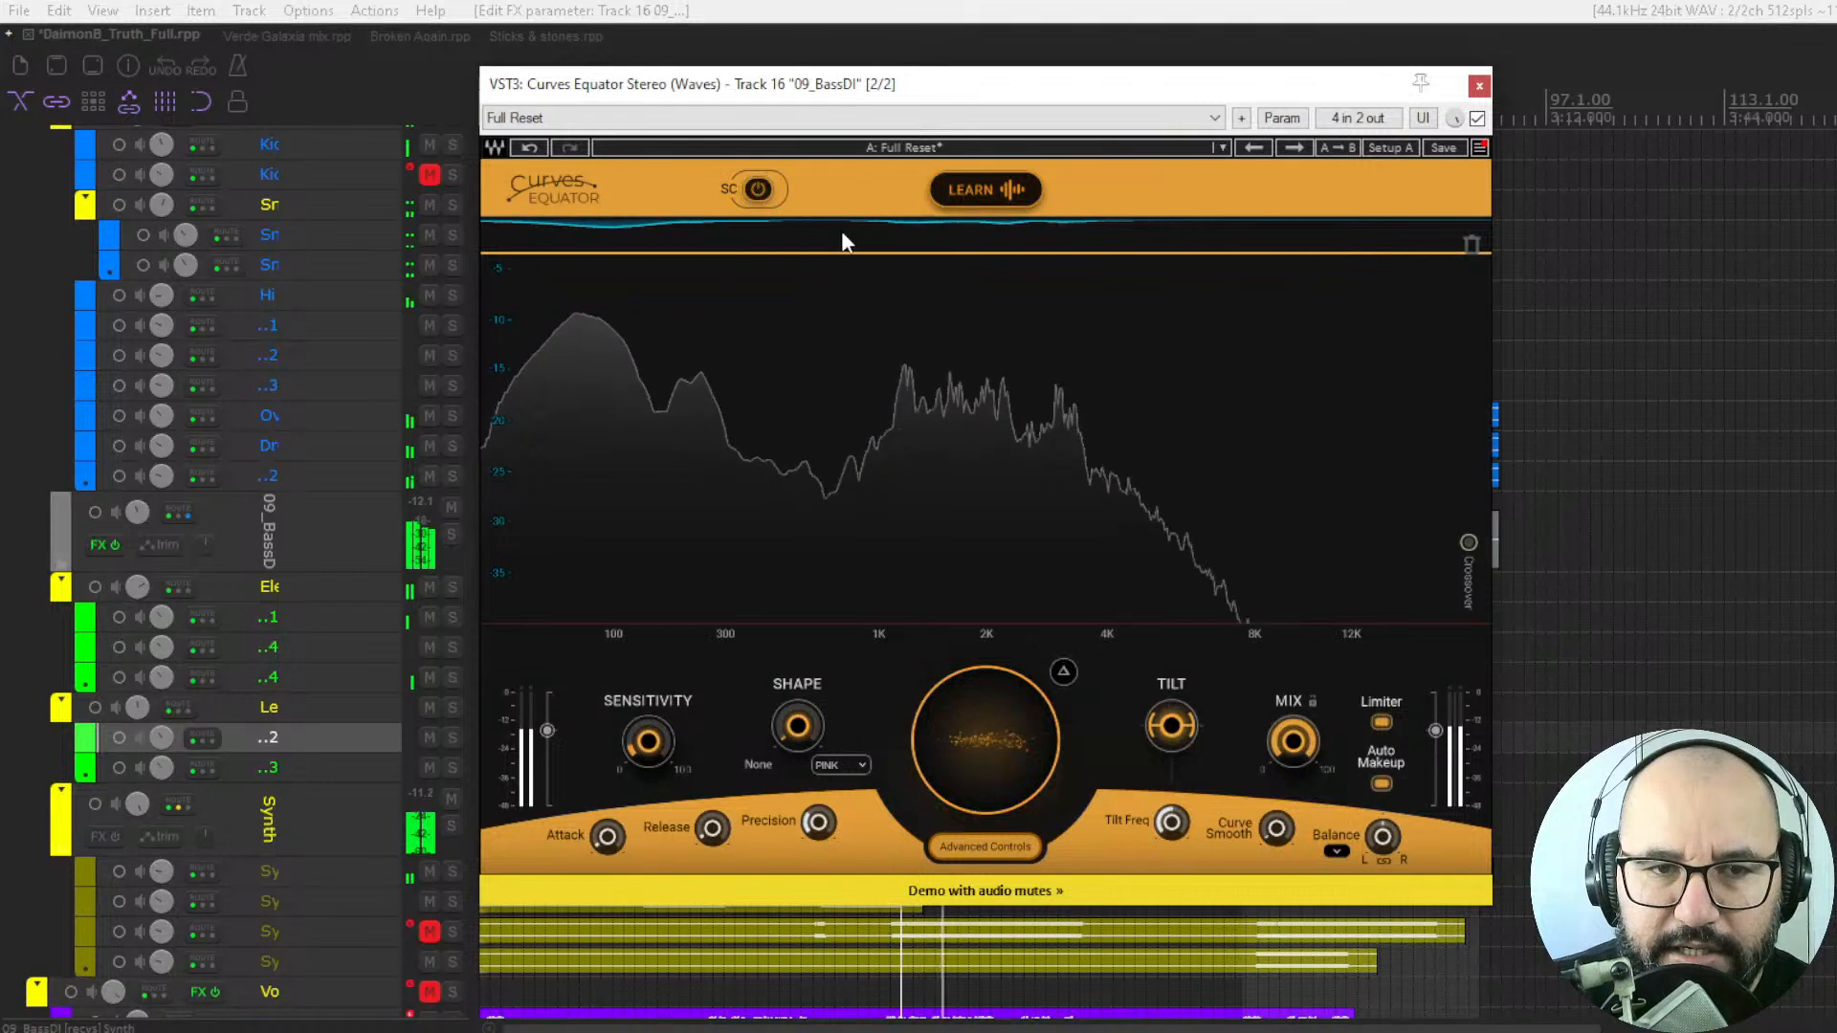
click(759, 190)
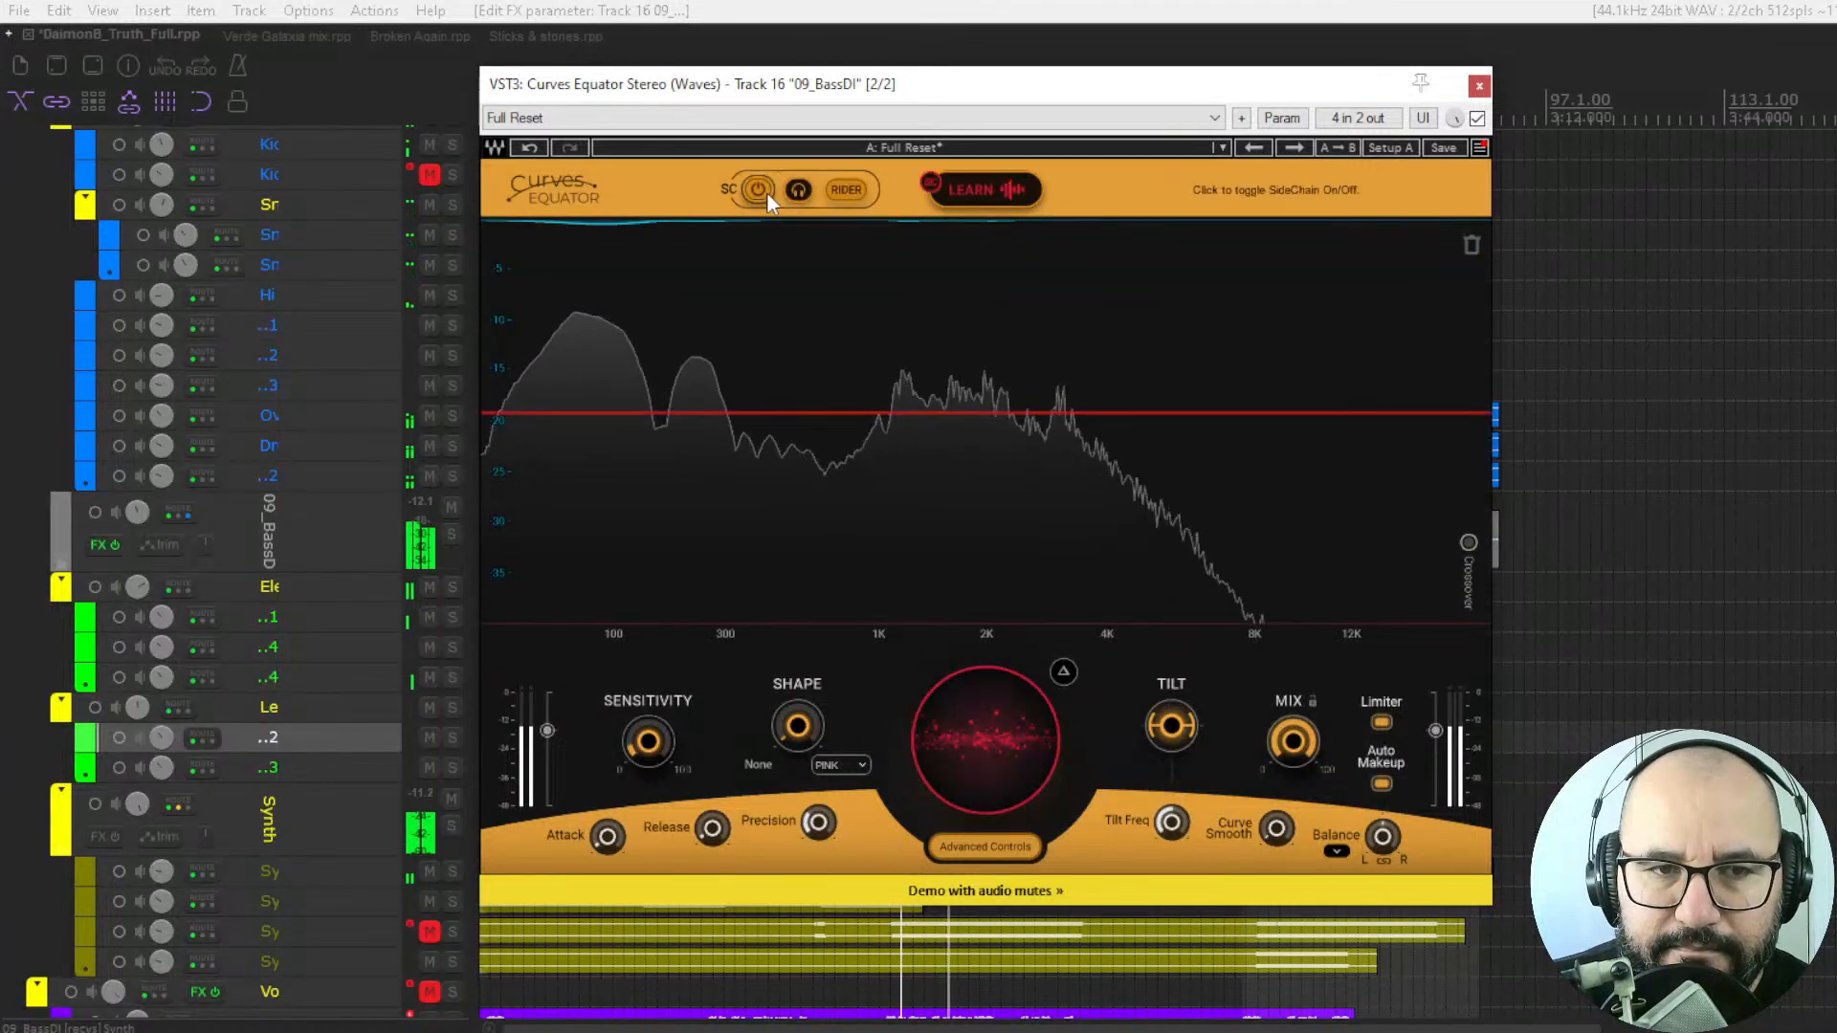
click(966, 188)
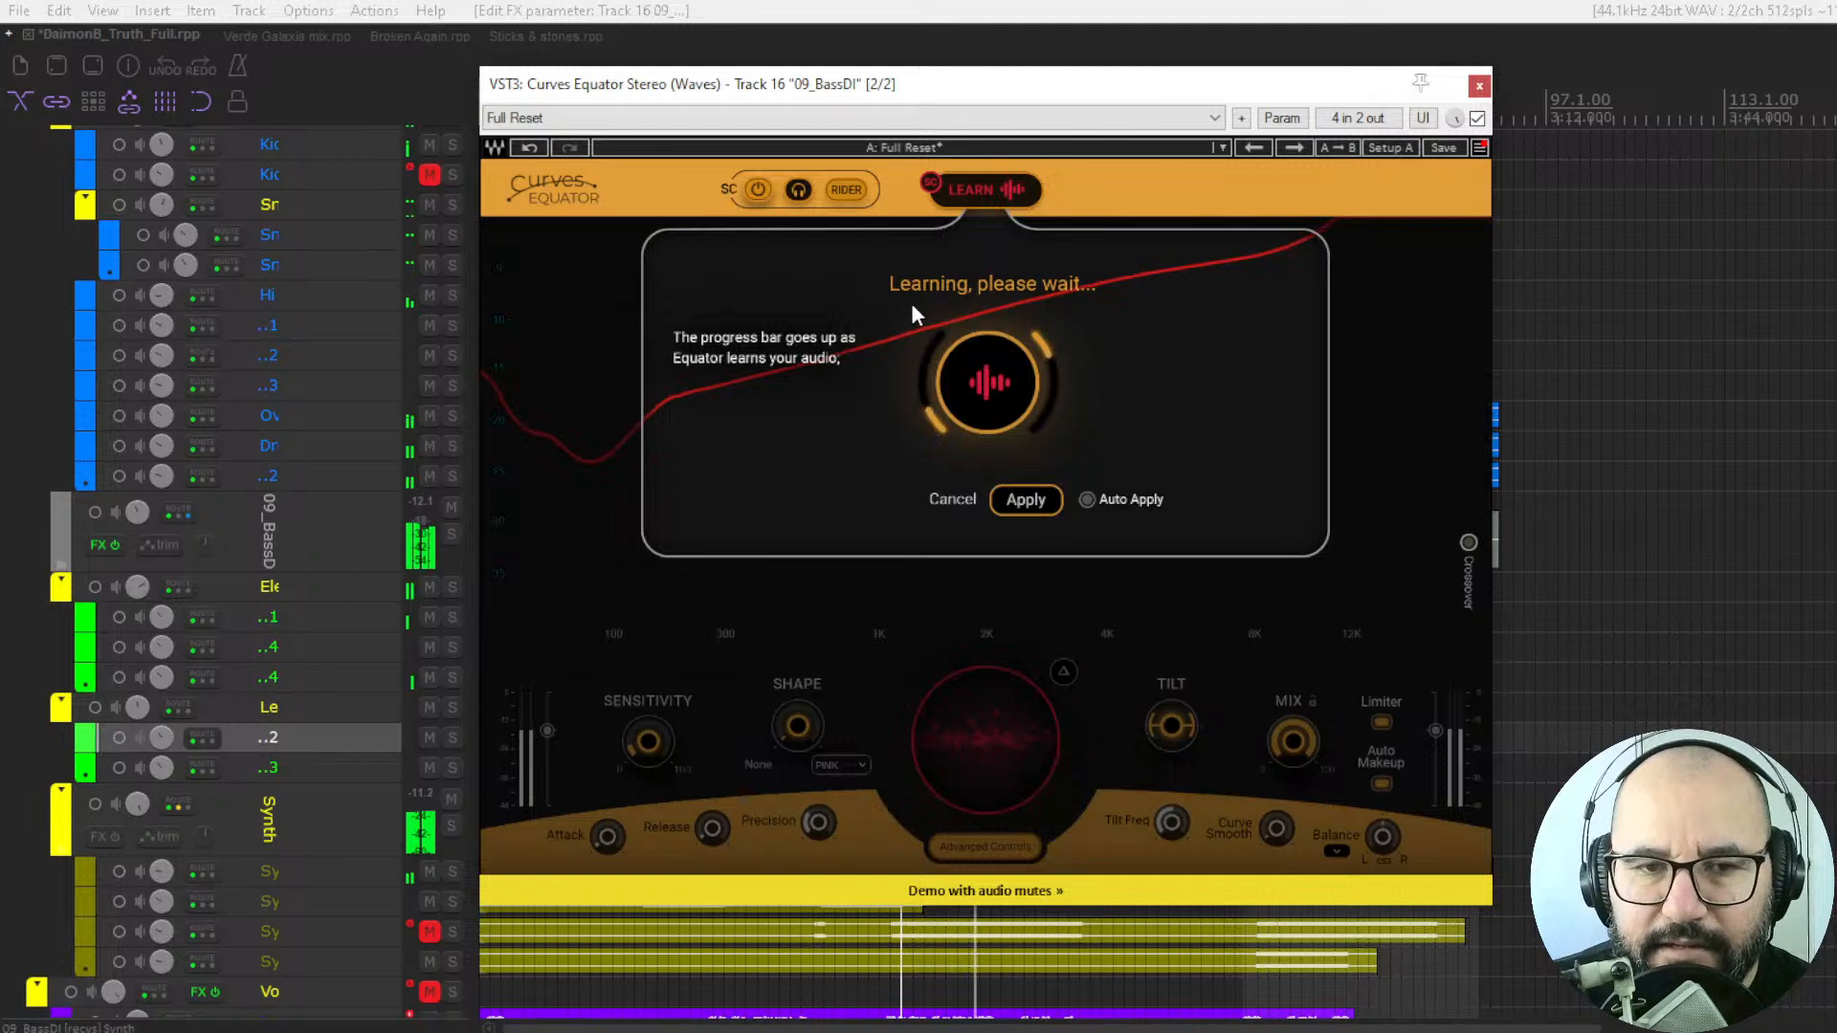
click(1026, 499)
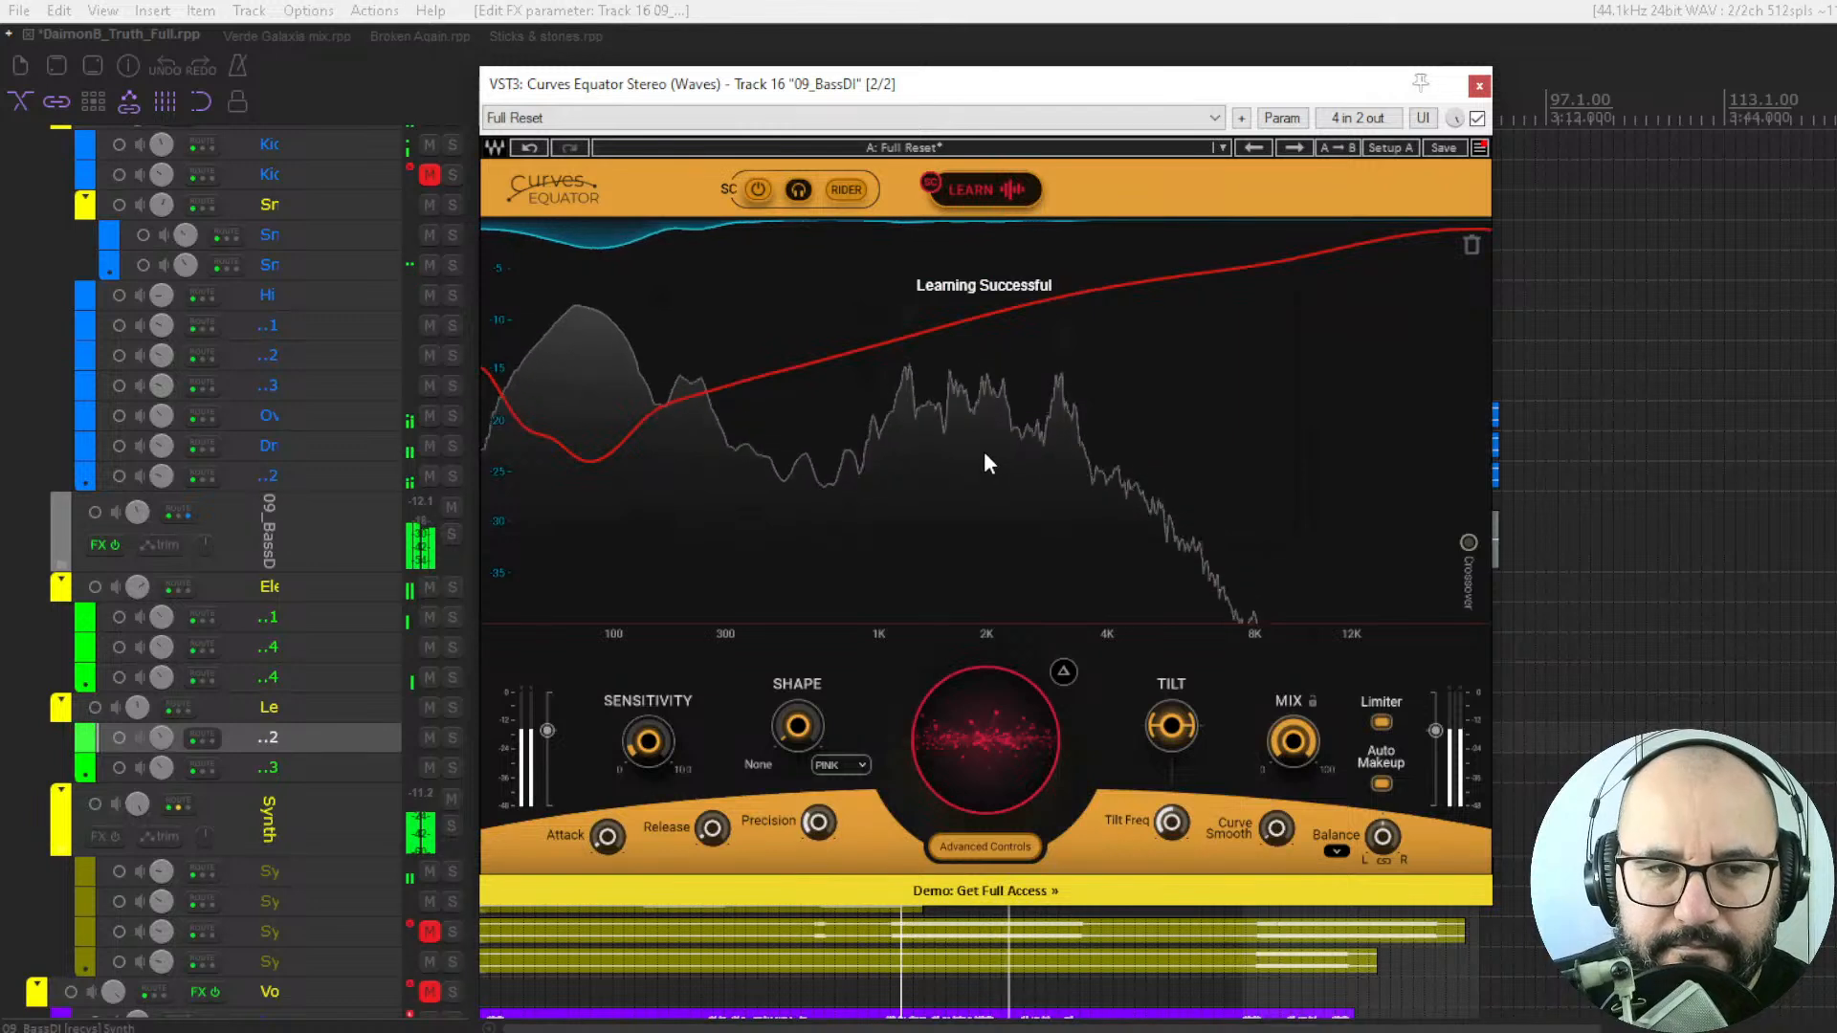
Compare the full mix with the plugin bypassed and enabled using the learned curve, then stop playback.
click(1478, 119)
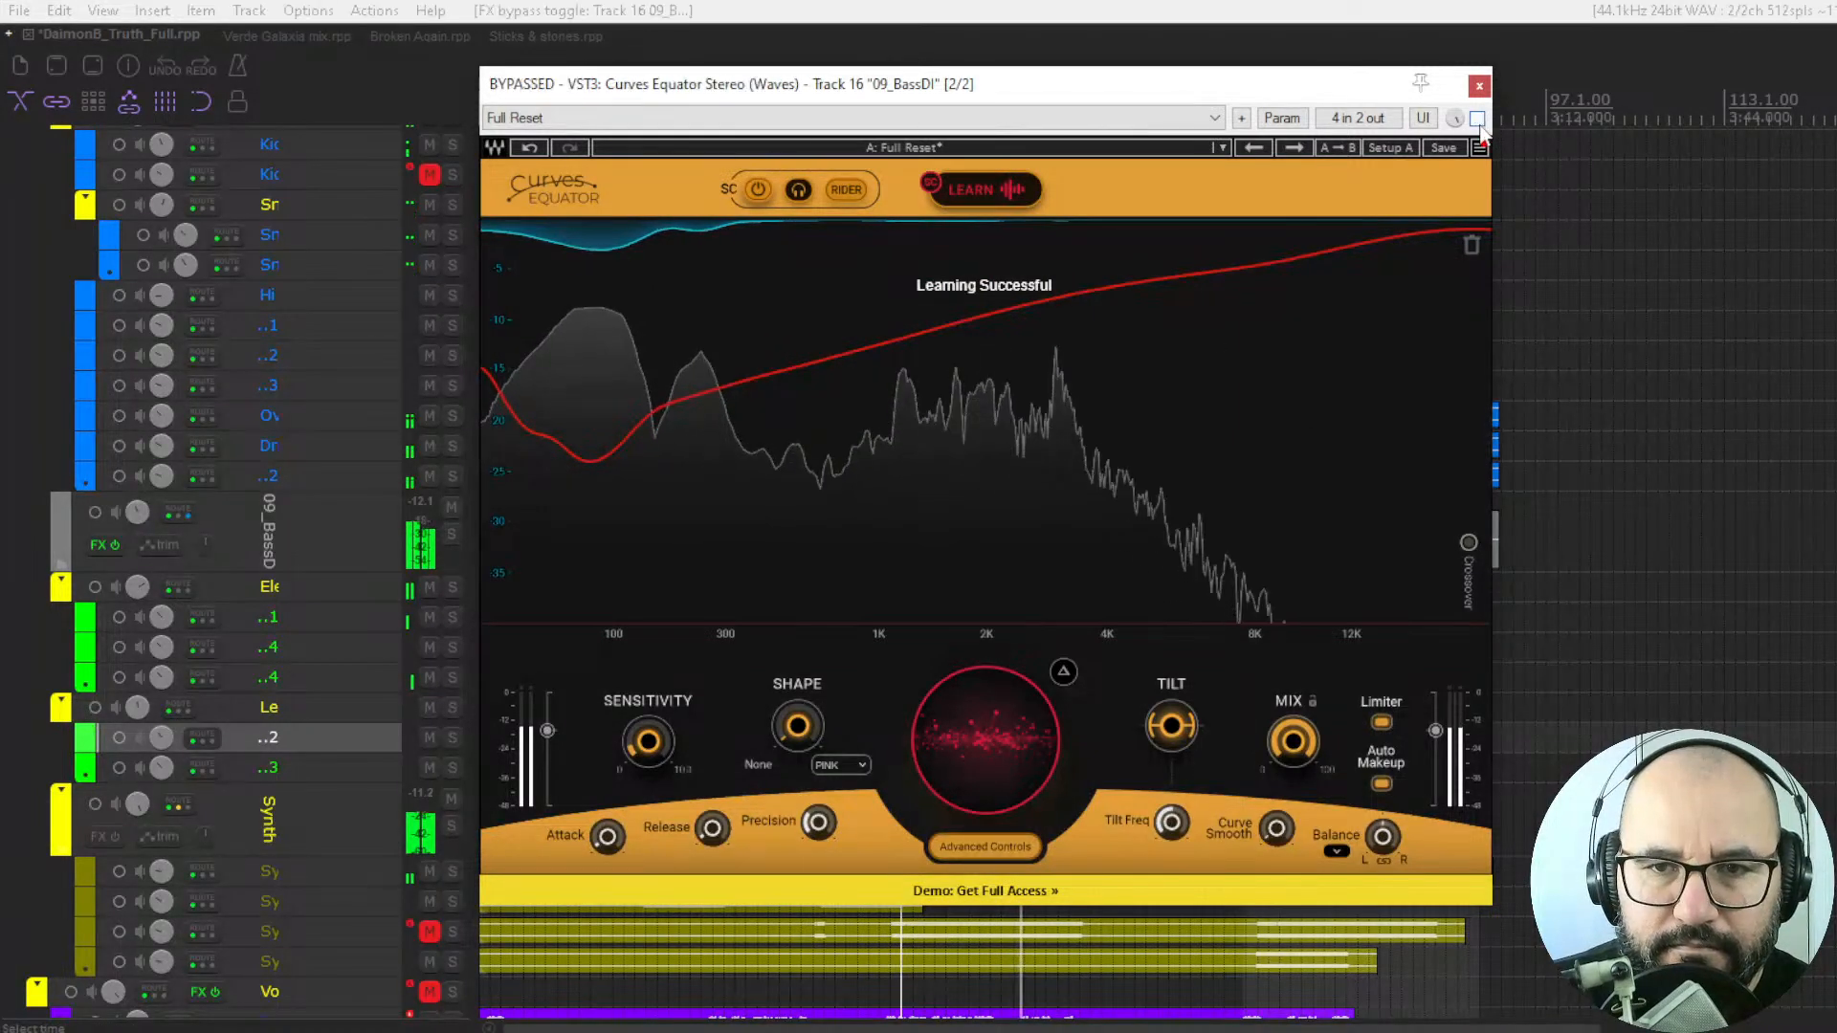
click(1478, 118)
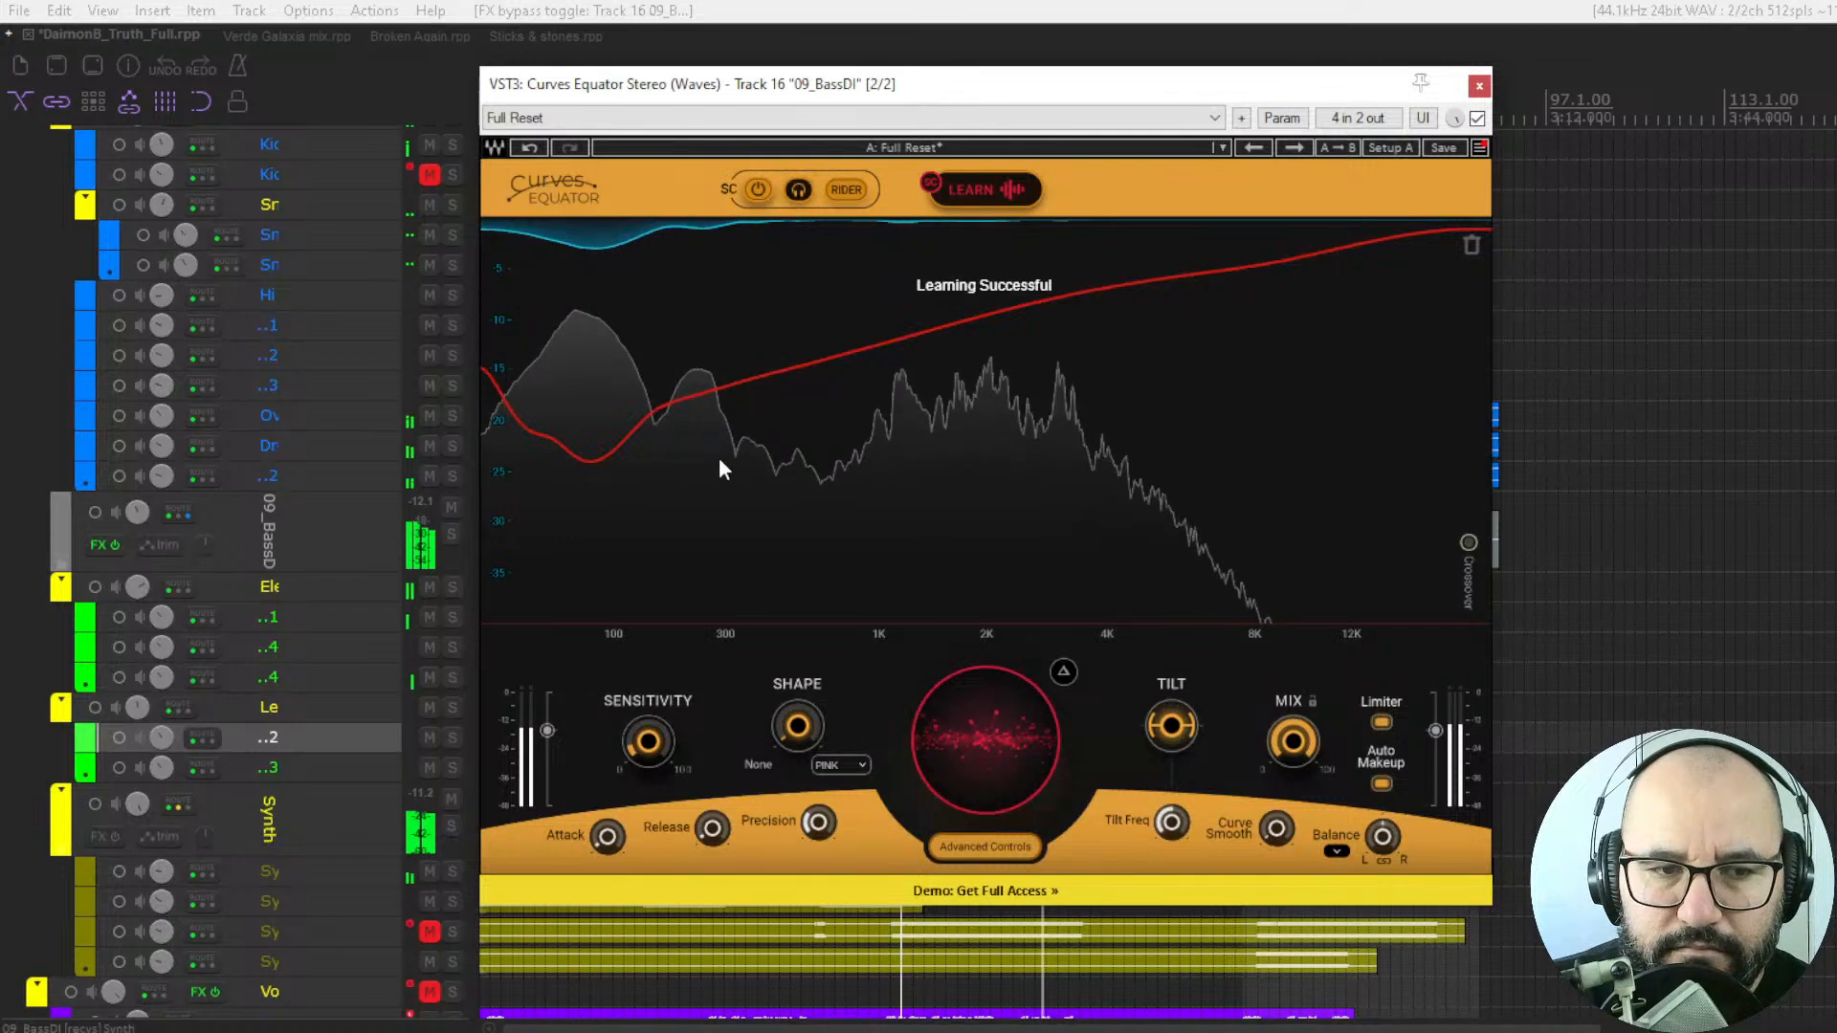
key(space)
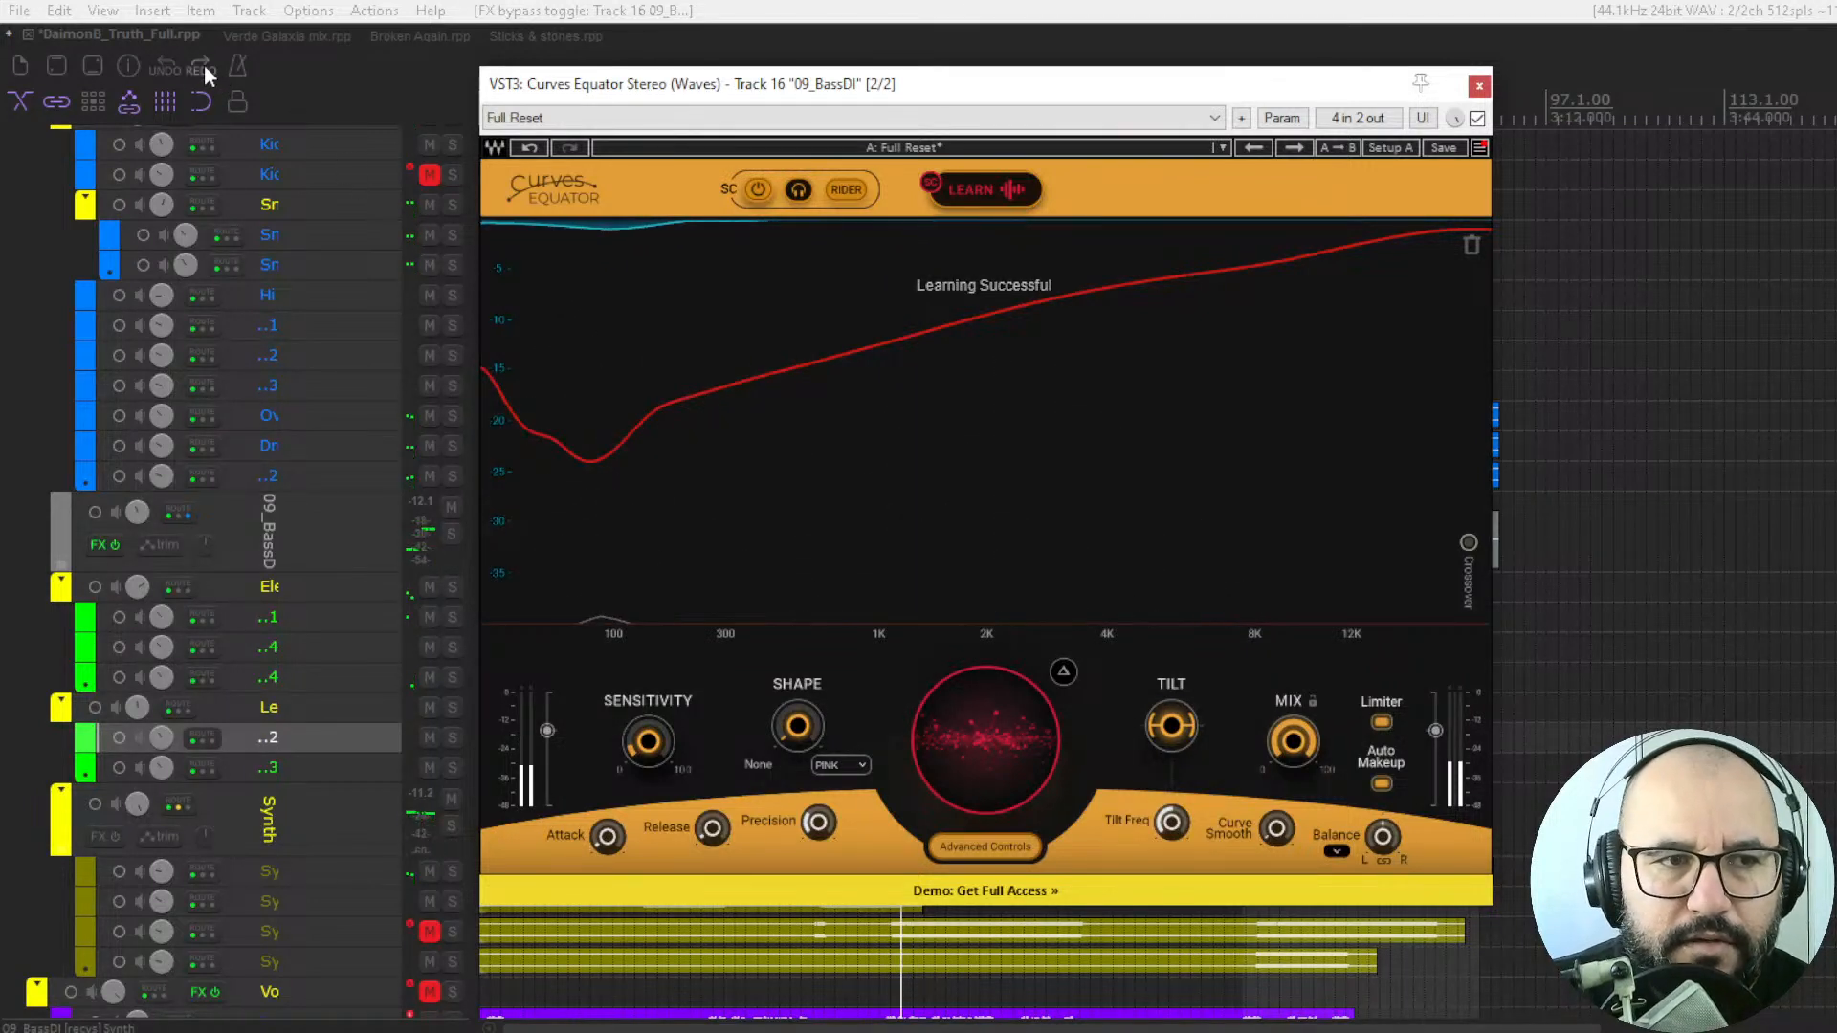
Switch to the Verde Galaxia mix project, set the flat threshold on the ALL INSTRUMENTS plugin to 28.6, and start playback.
click(253, 34)
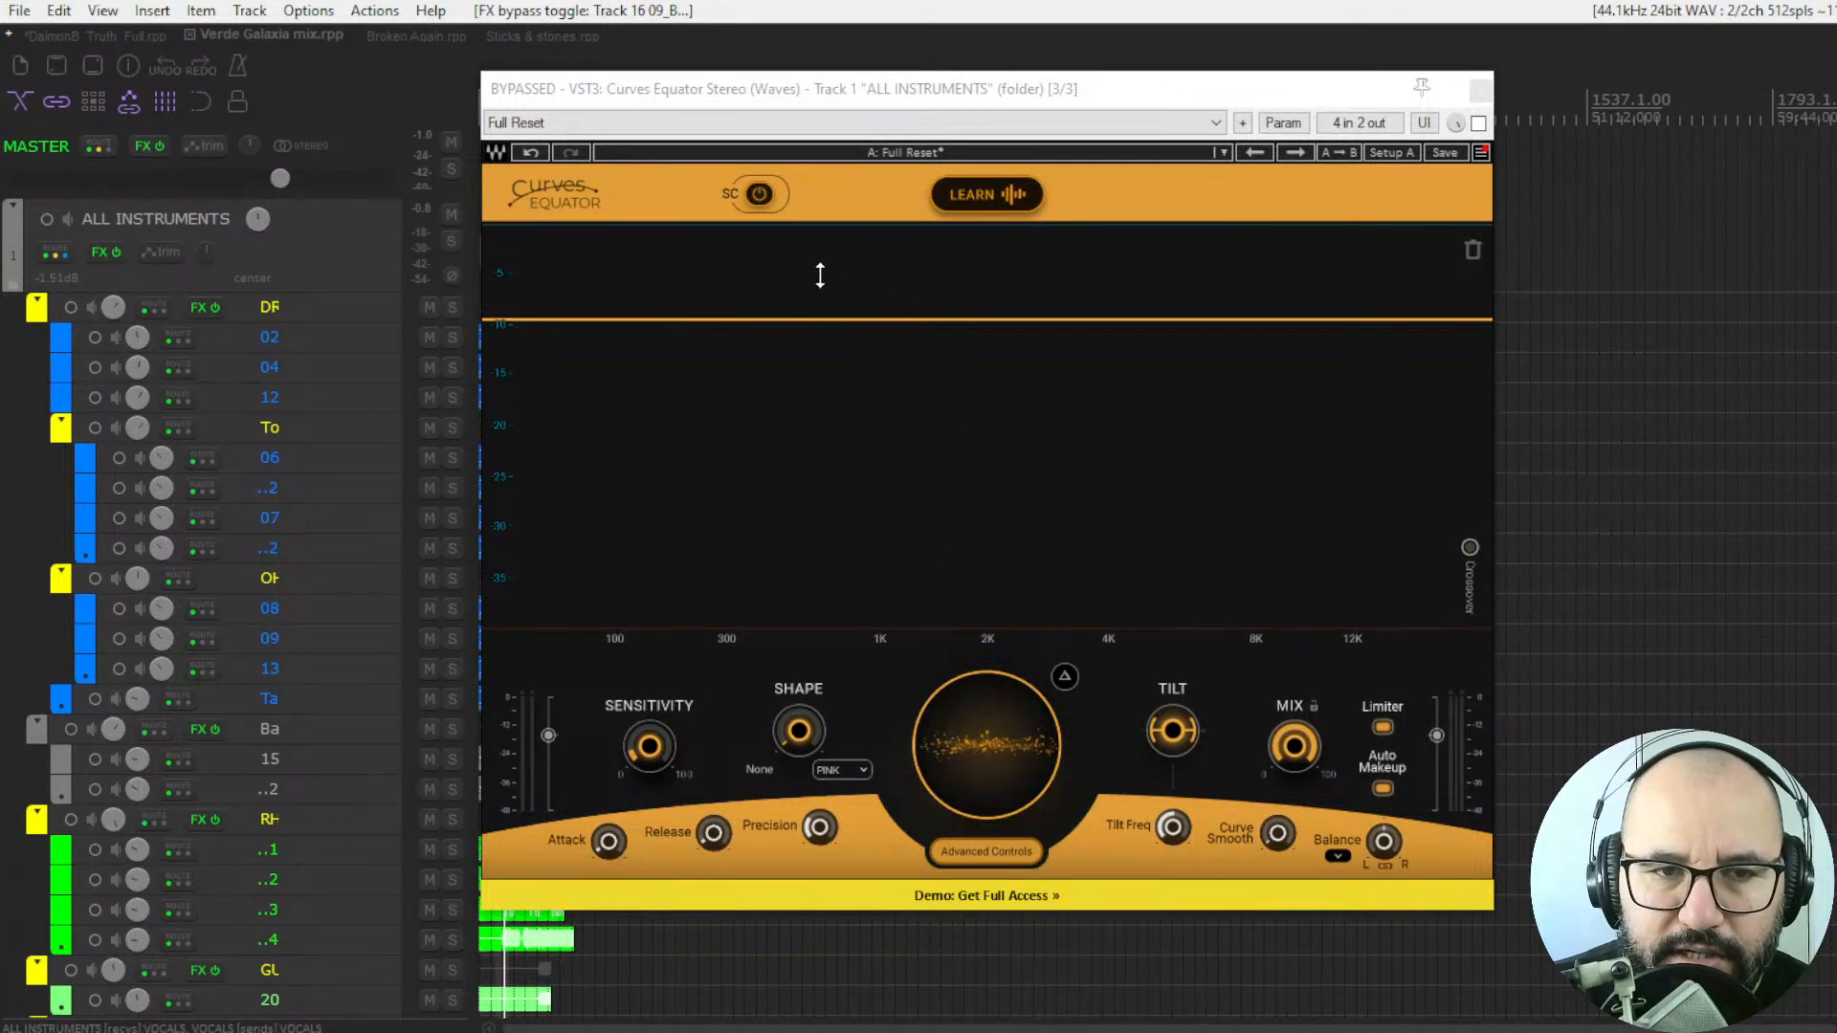
drag(1004, 717, 1004, 677)
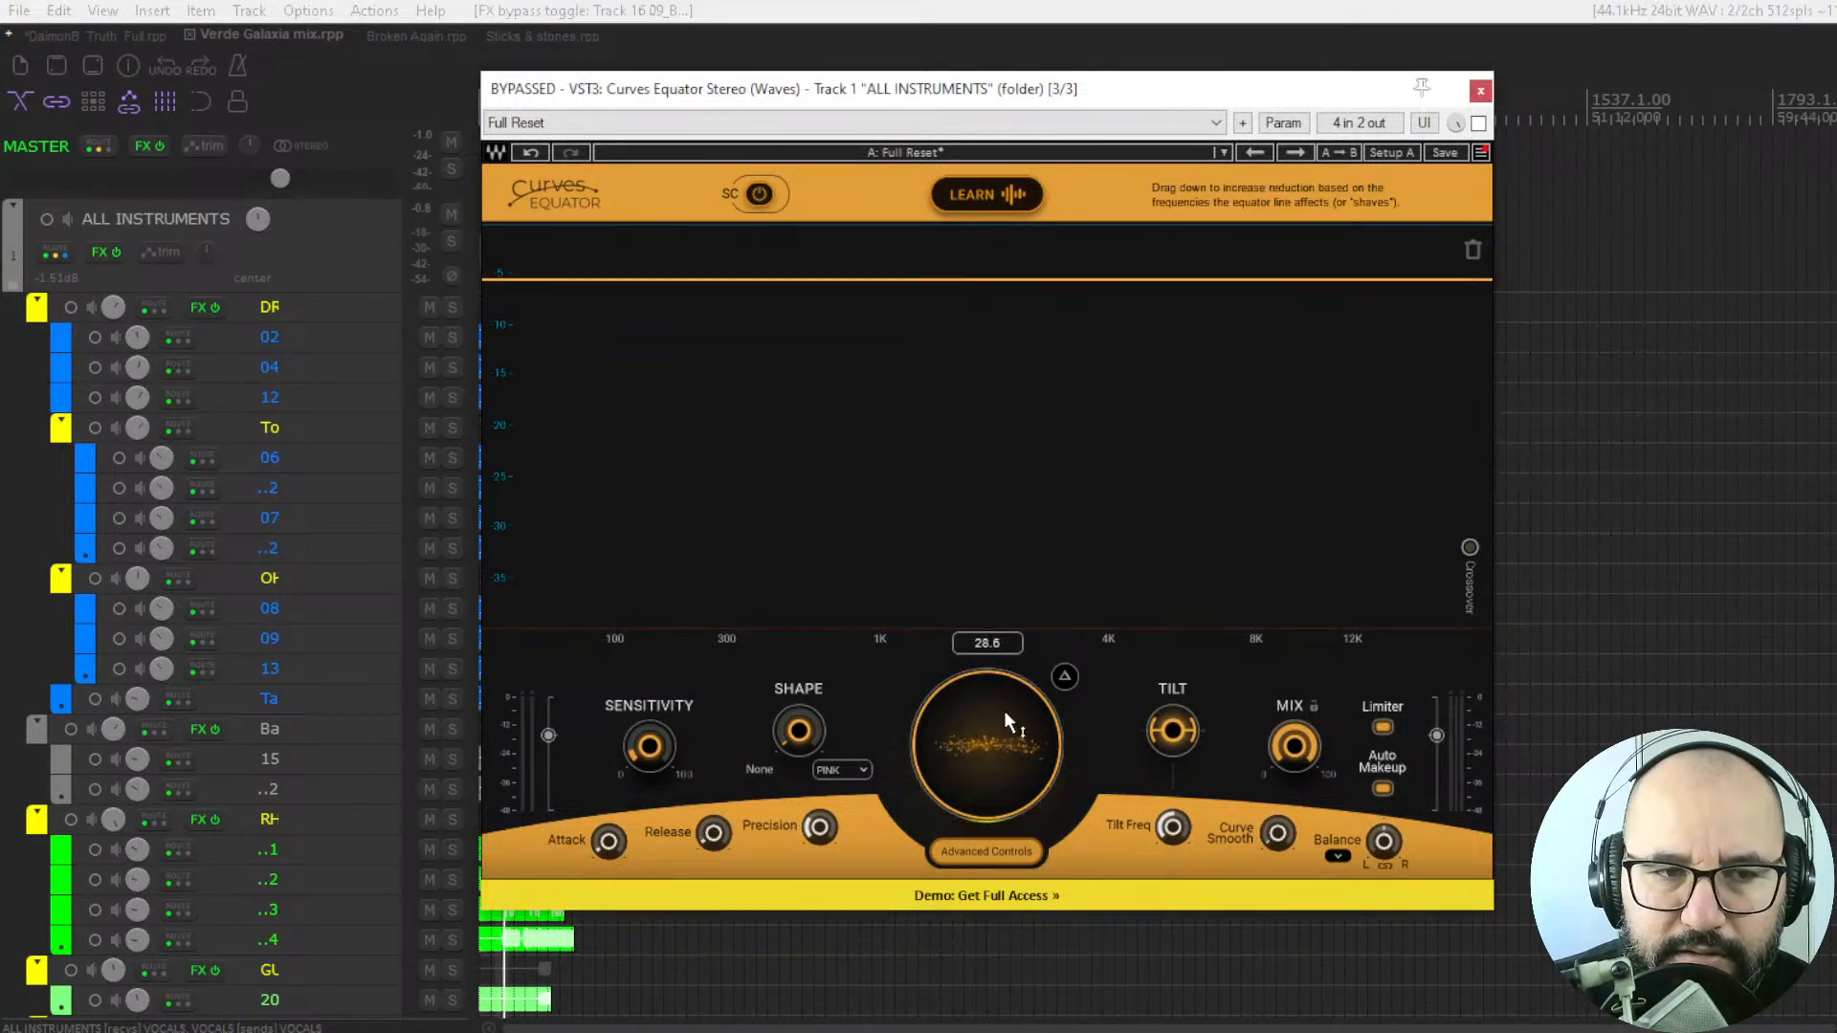
key(space)
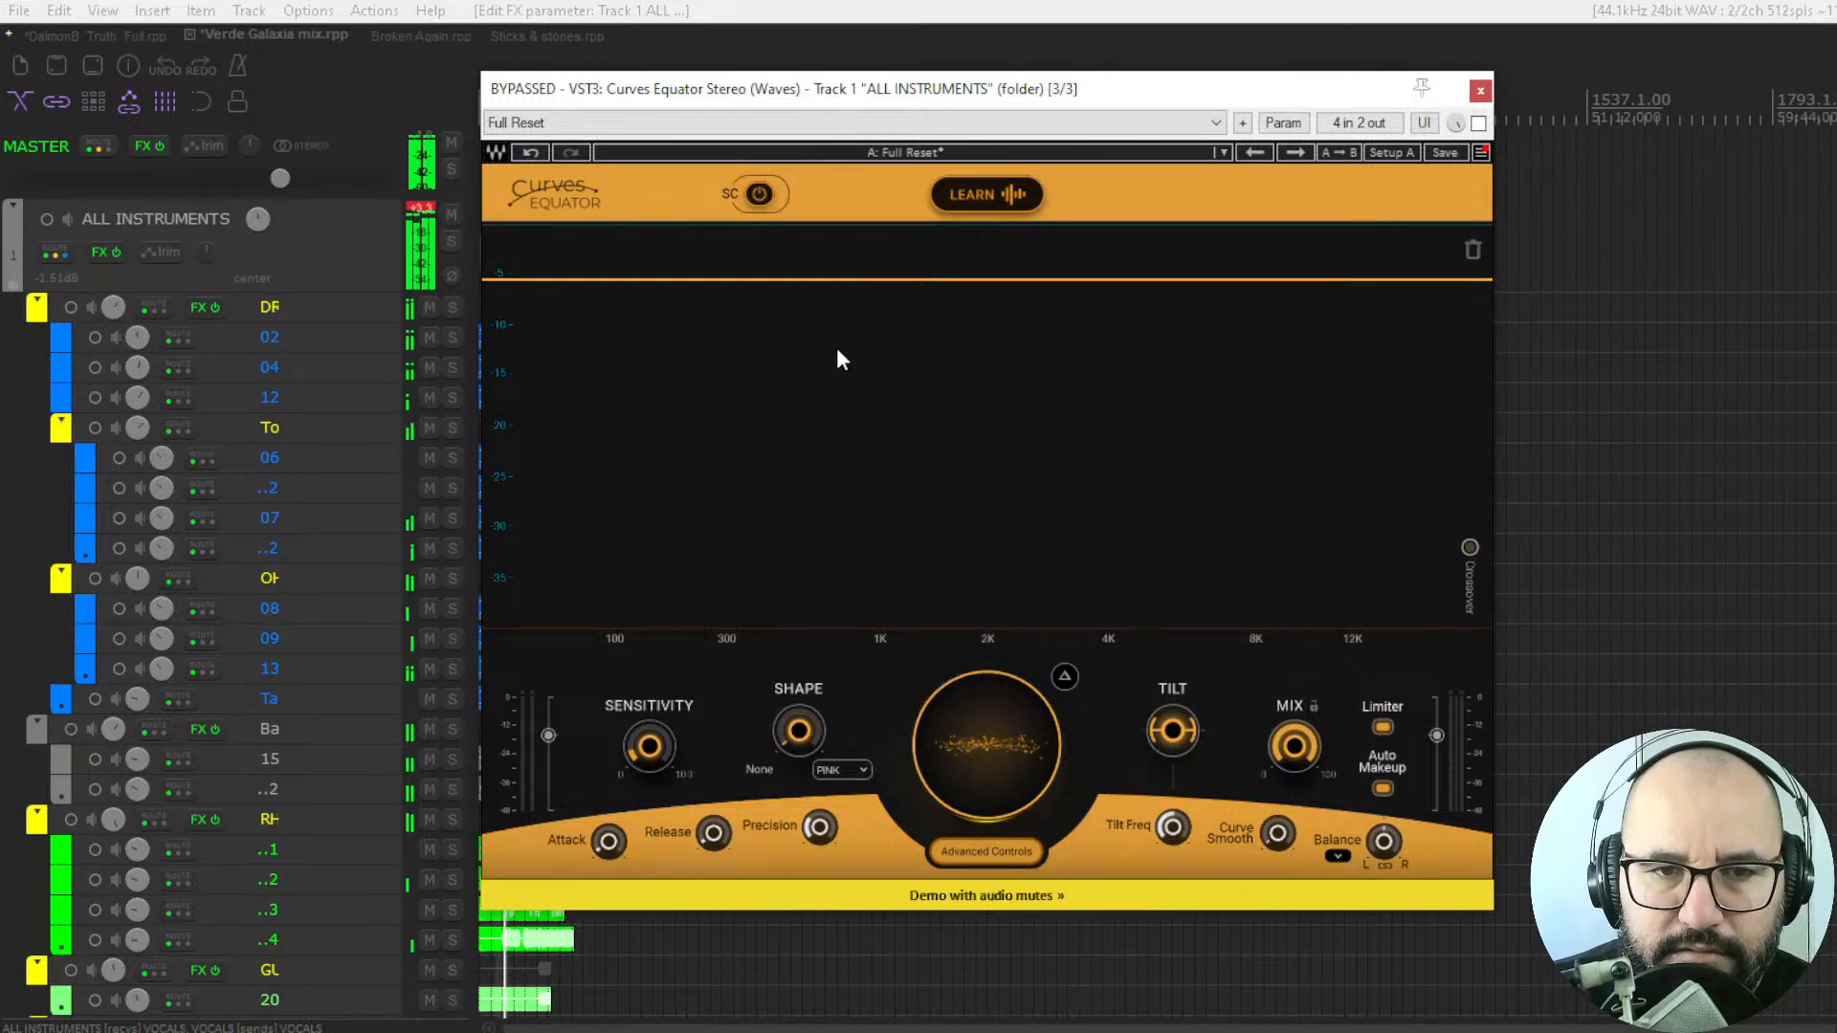
Turn on the external sidechain, enable the plugin on ALL INSTRUMENTS, and apply a threshold curve learned from the sidechain signal.
click(760, 195)
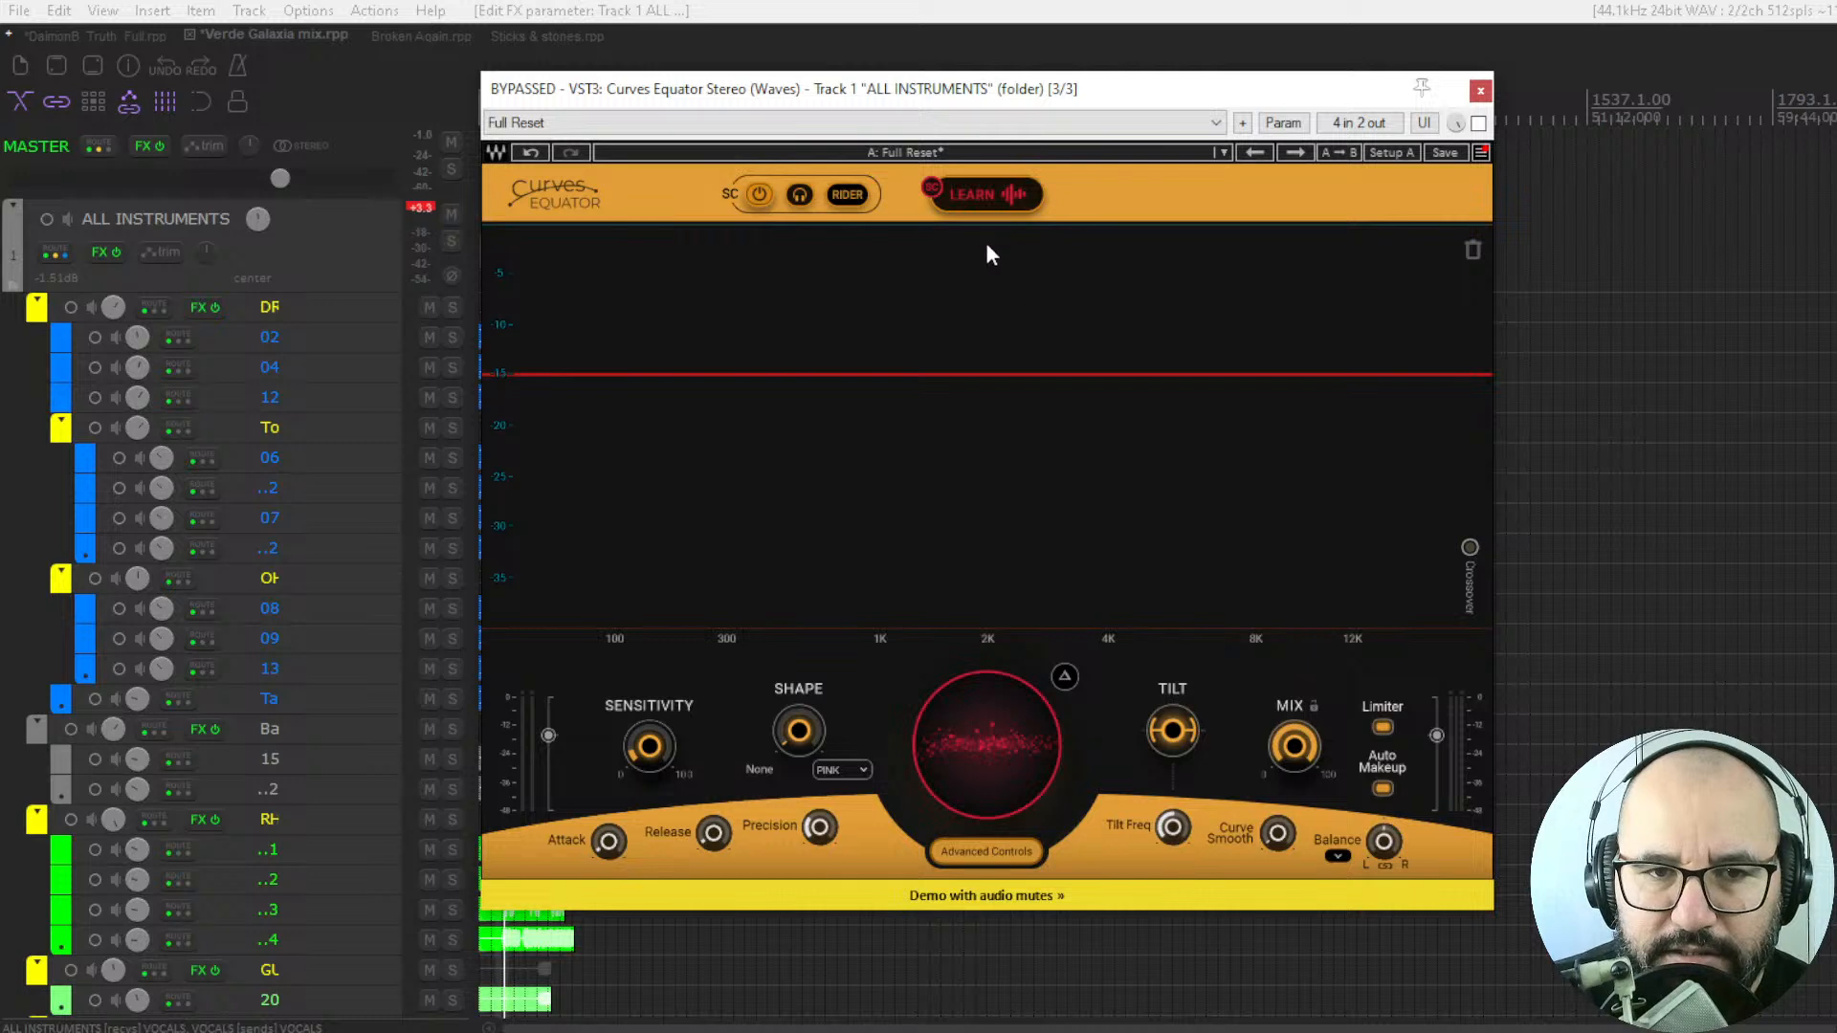
click(976, 194)
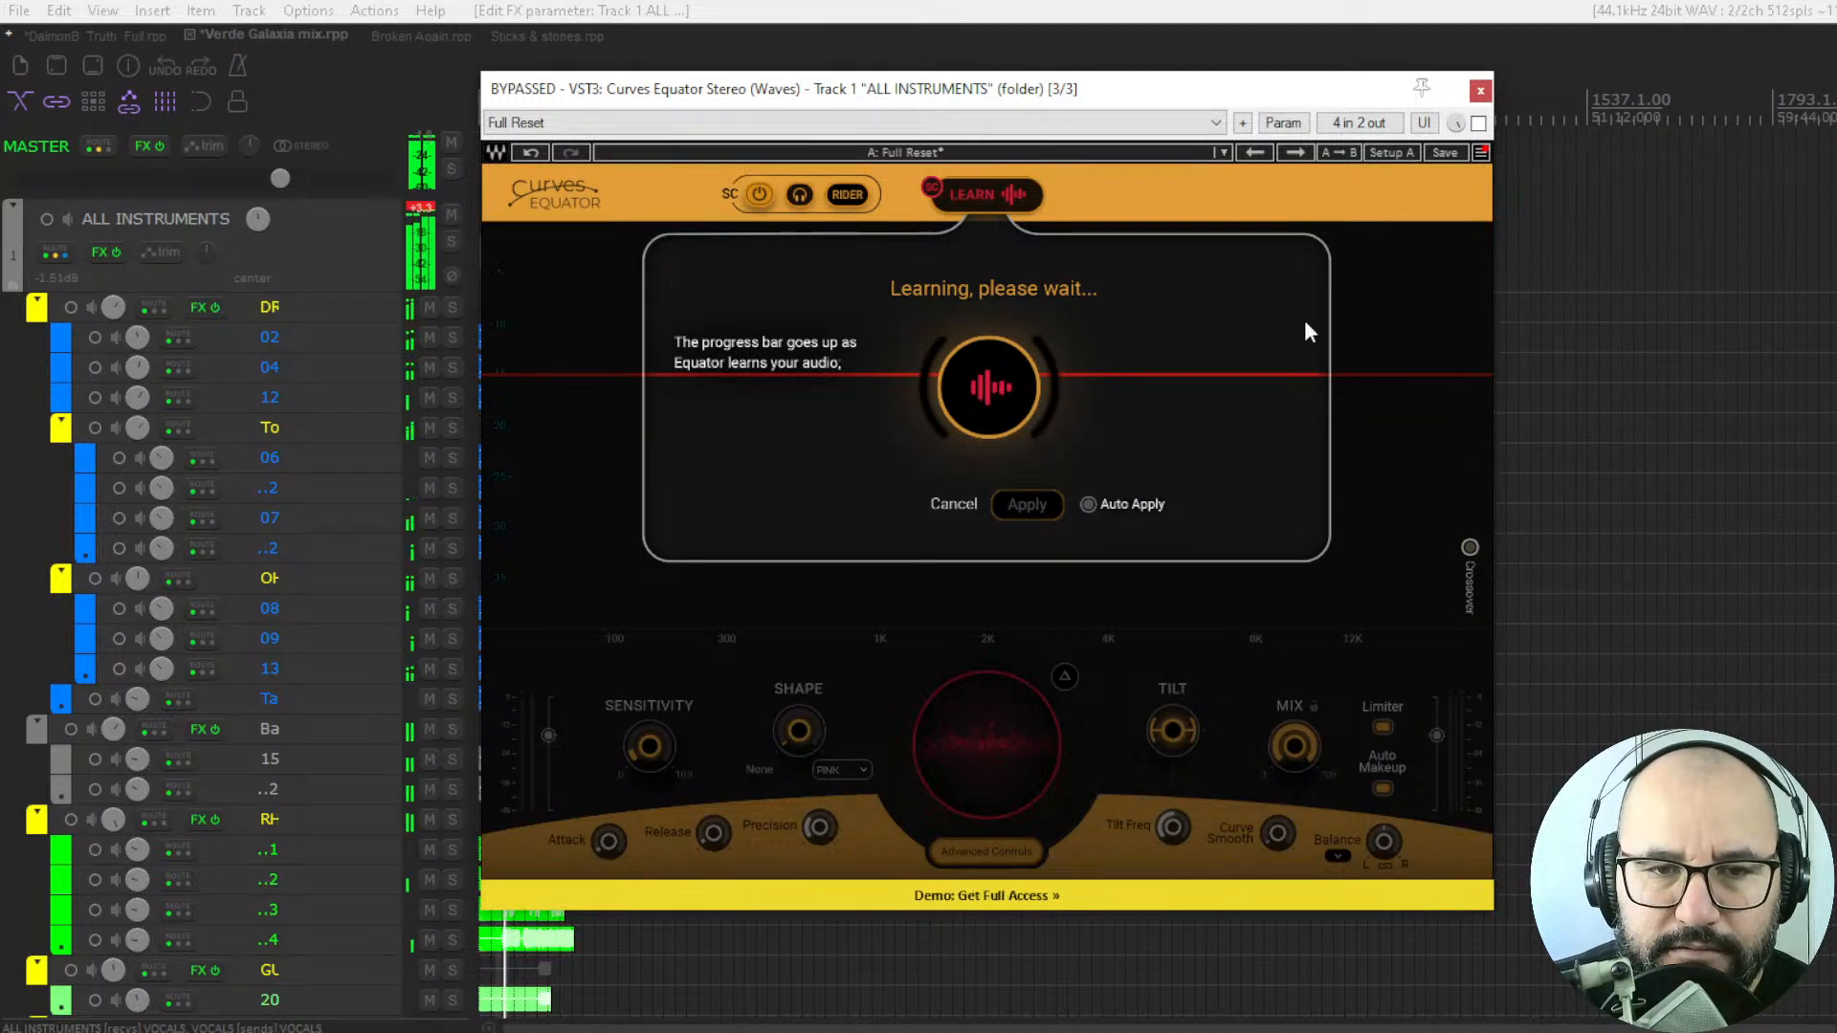
click(1479, 124)
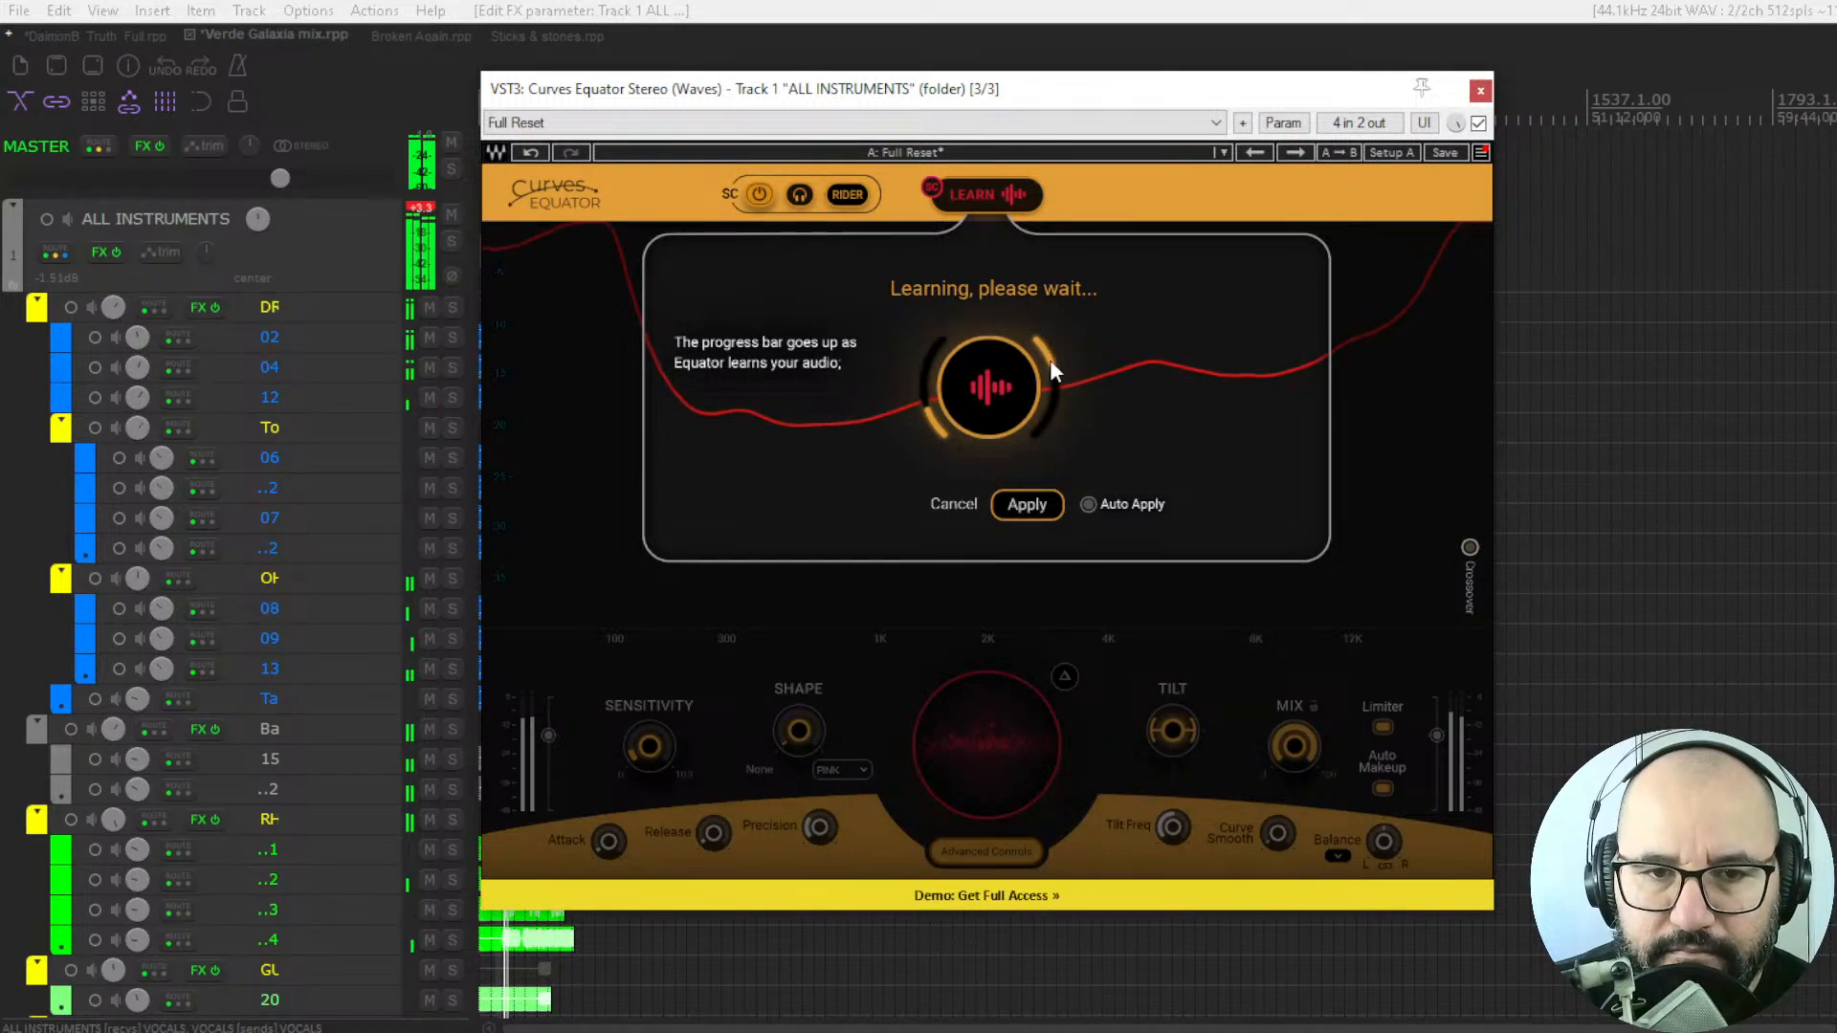
click(1026, 507)
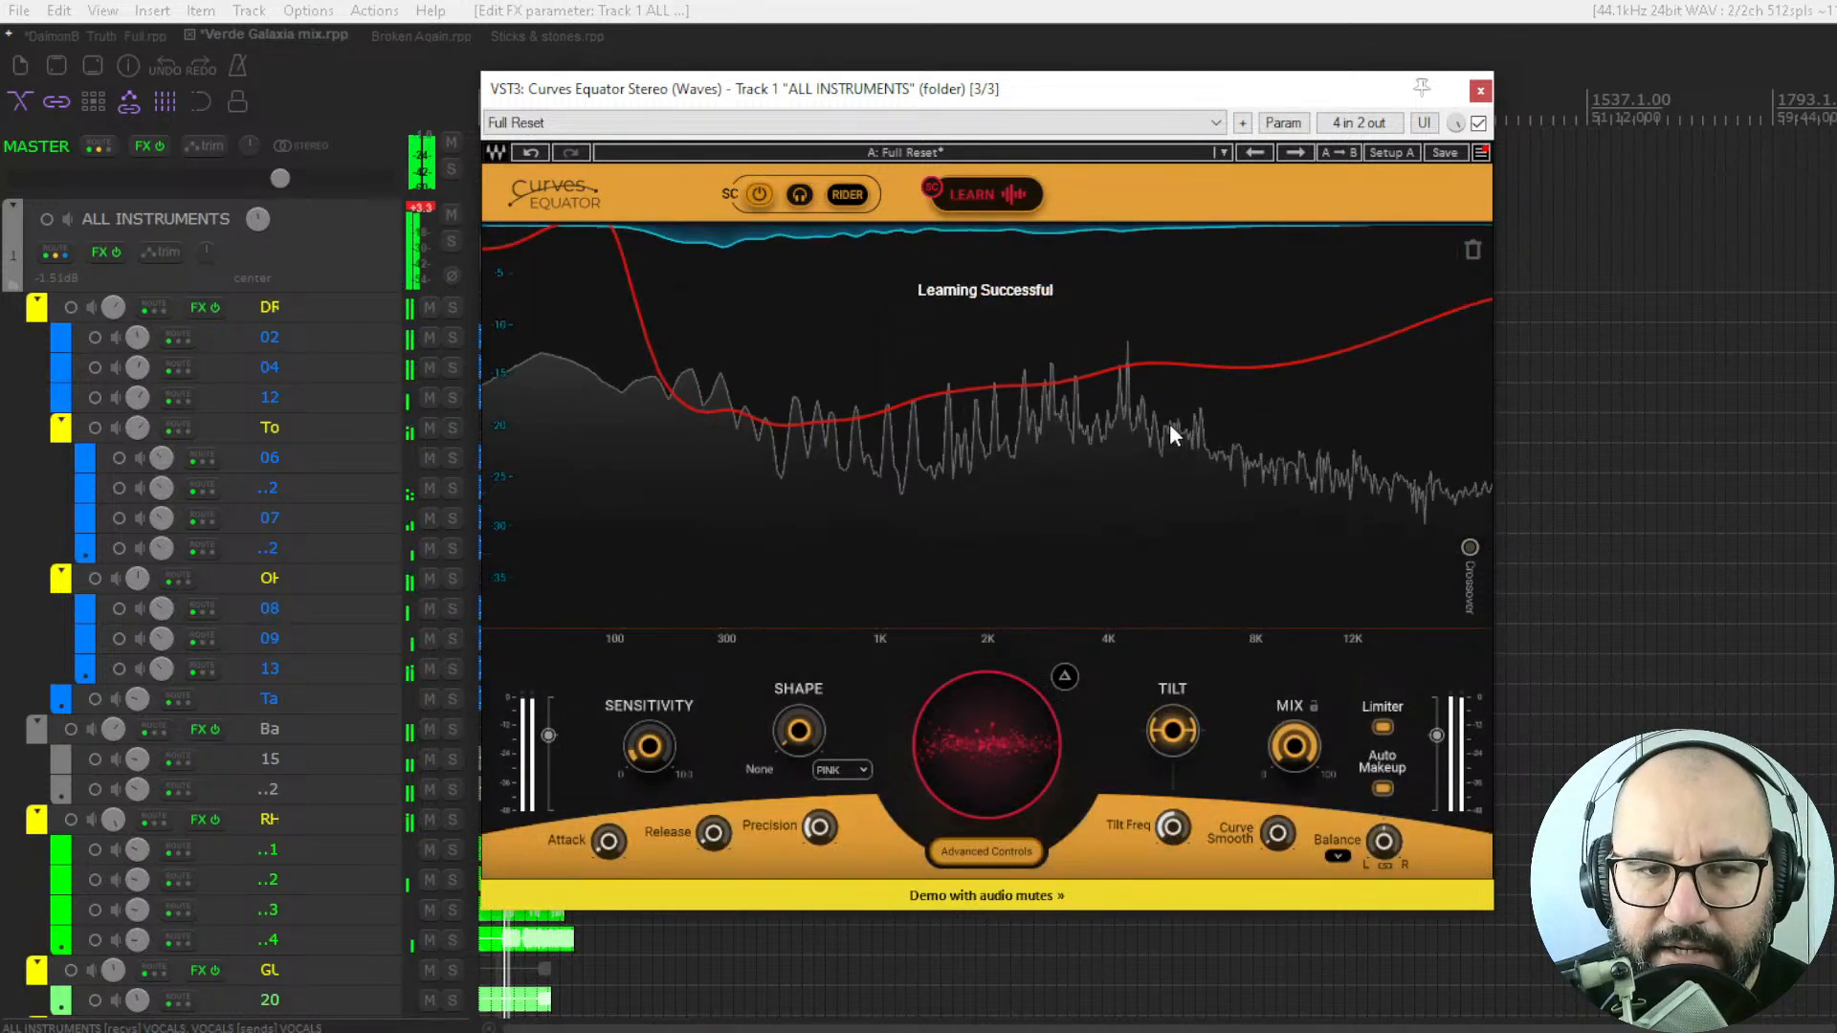
Listen to the difference signal that Equator removes from the instruments, restarting playback to hear it again.
click(1066, 678)
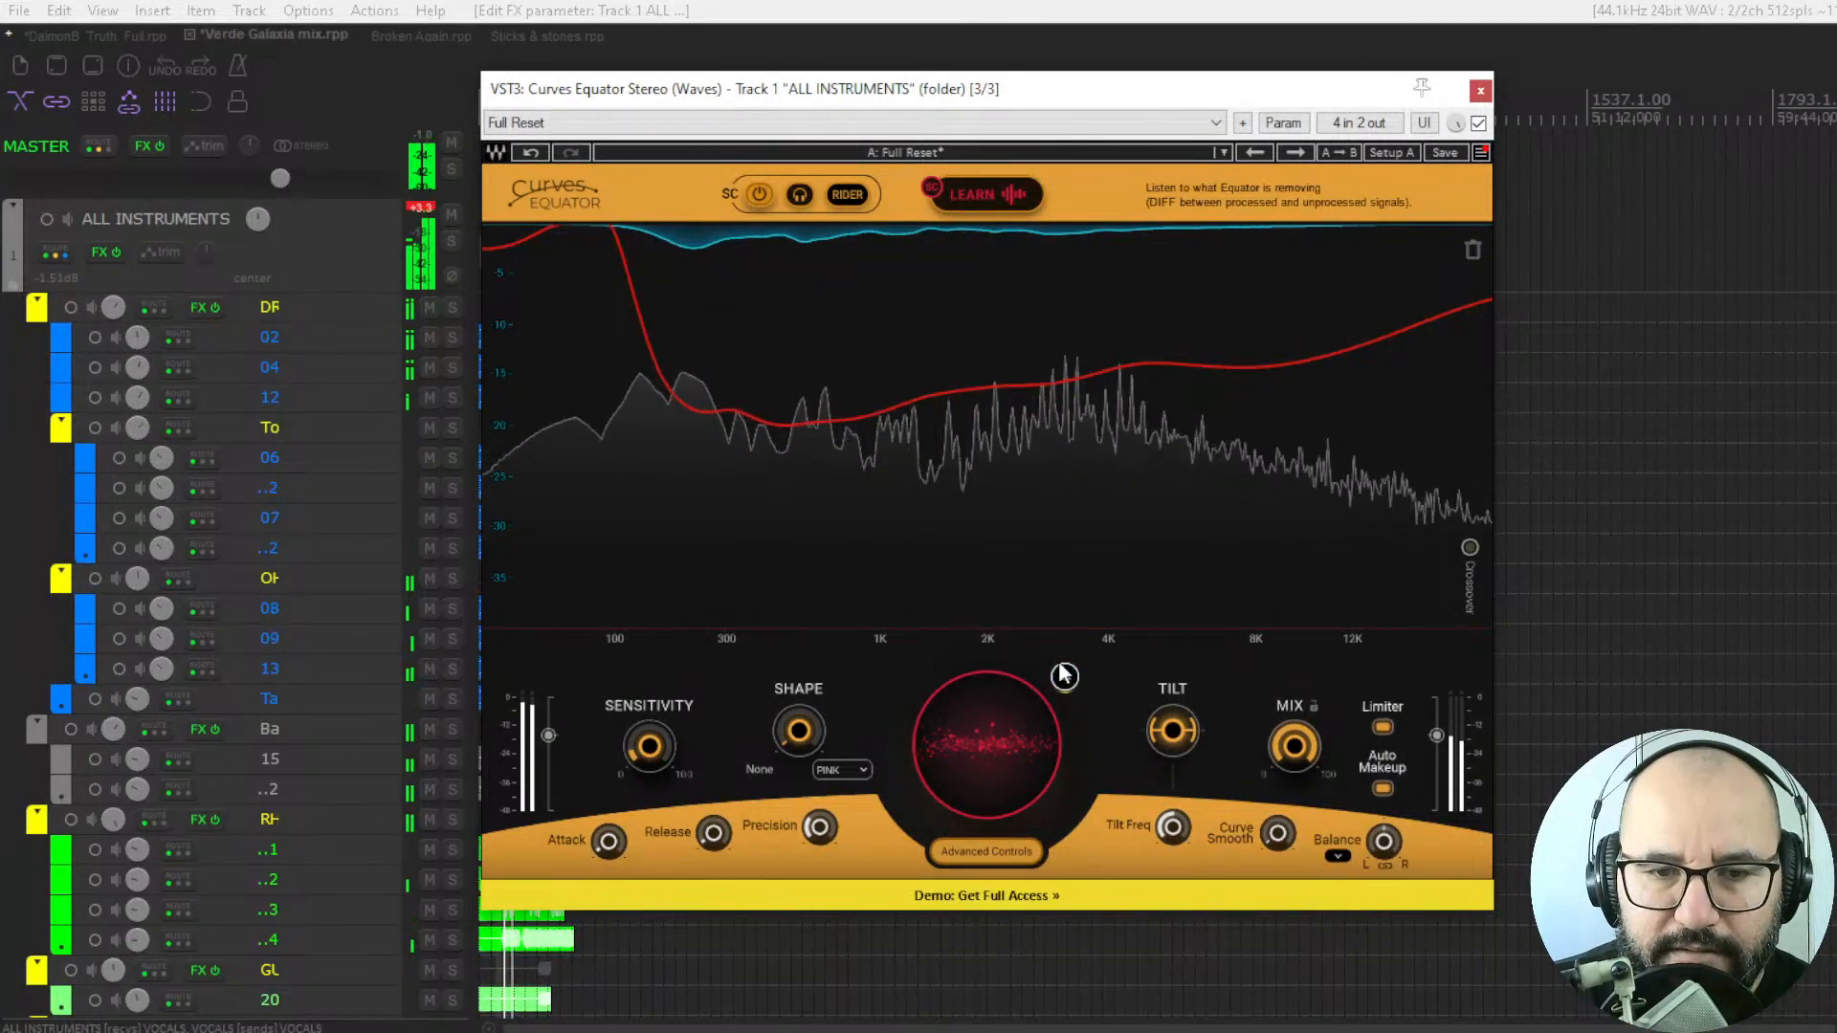
key(space)
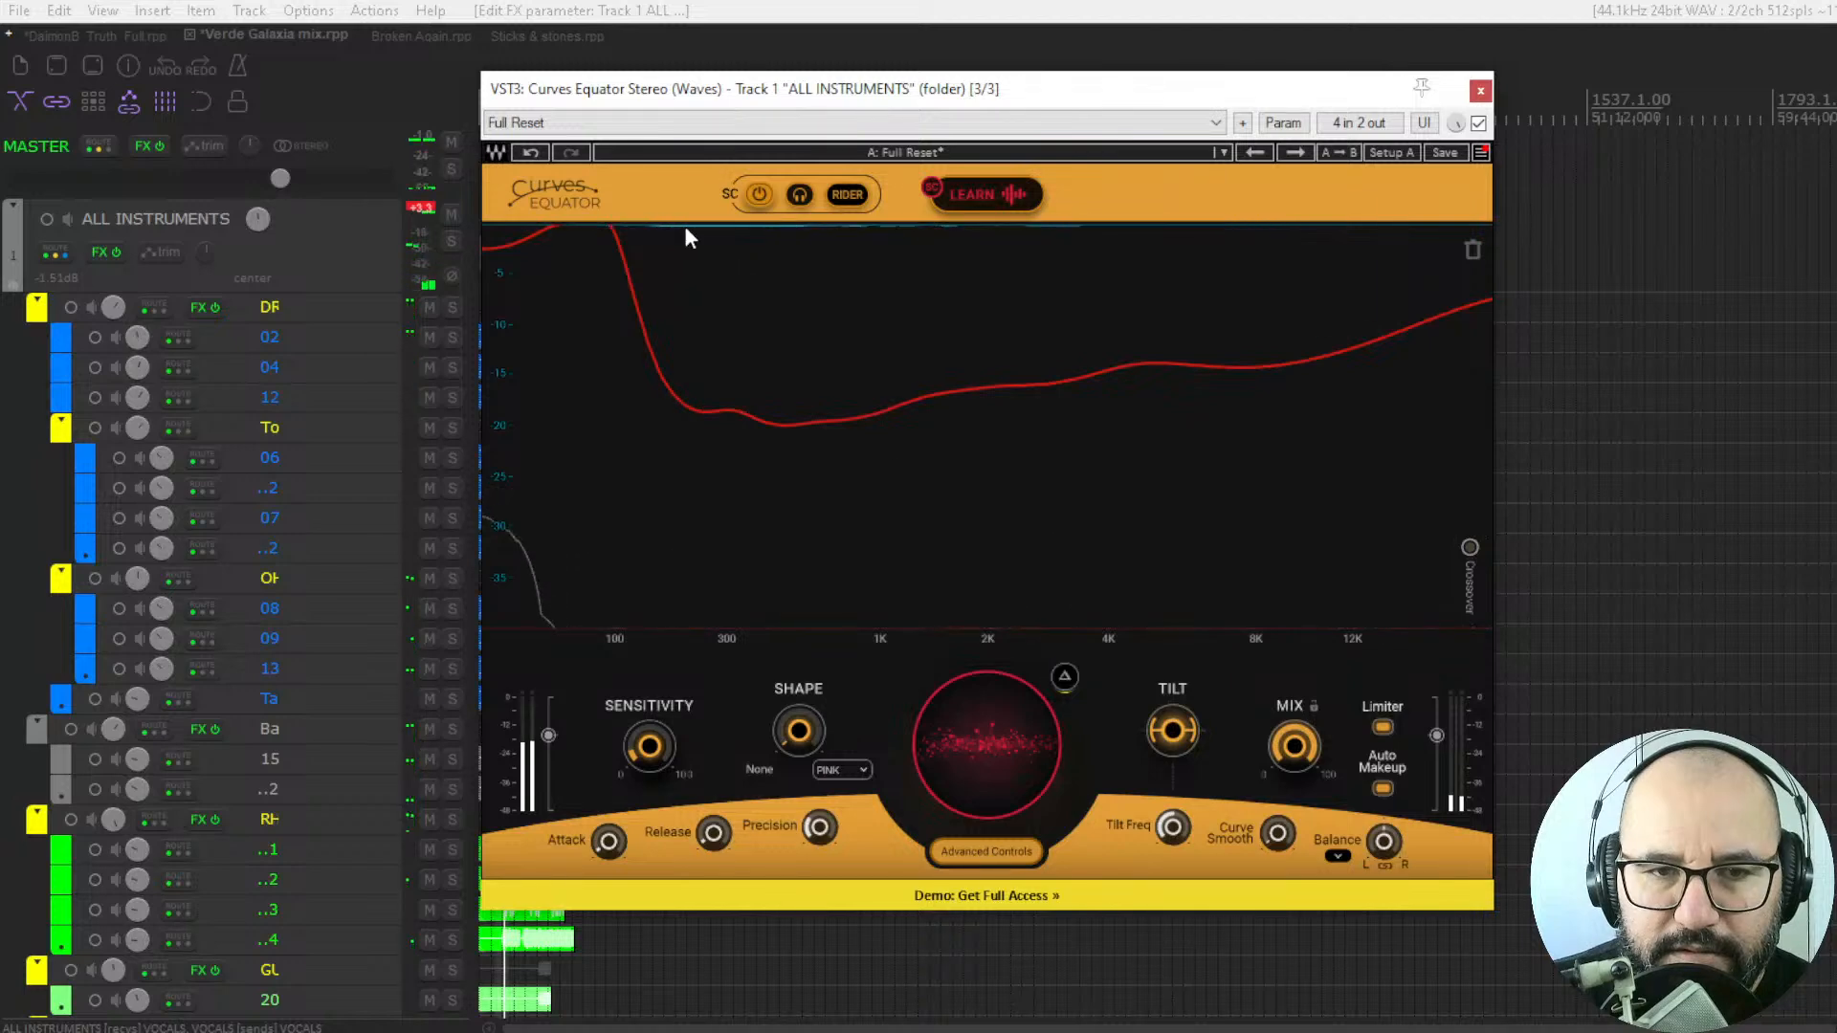
key(space)
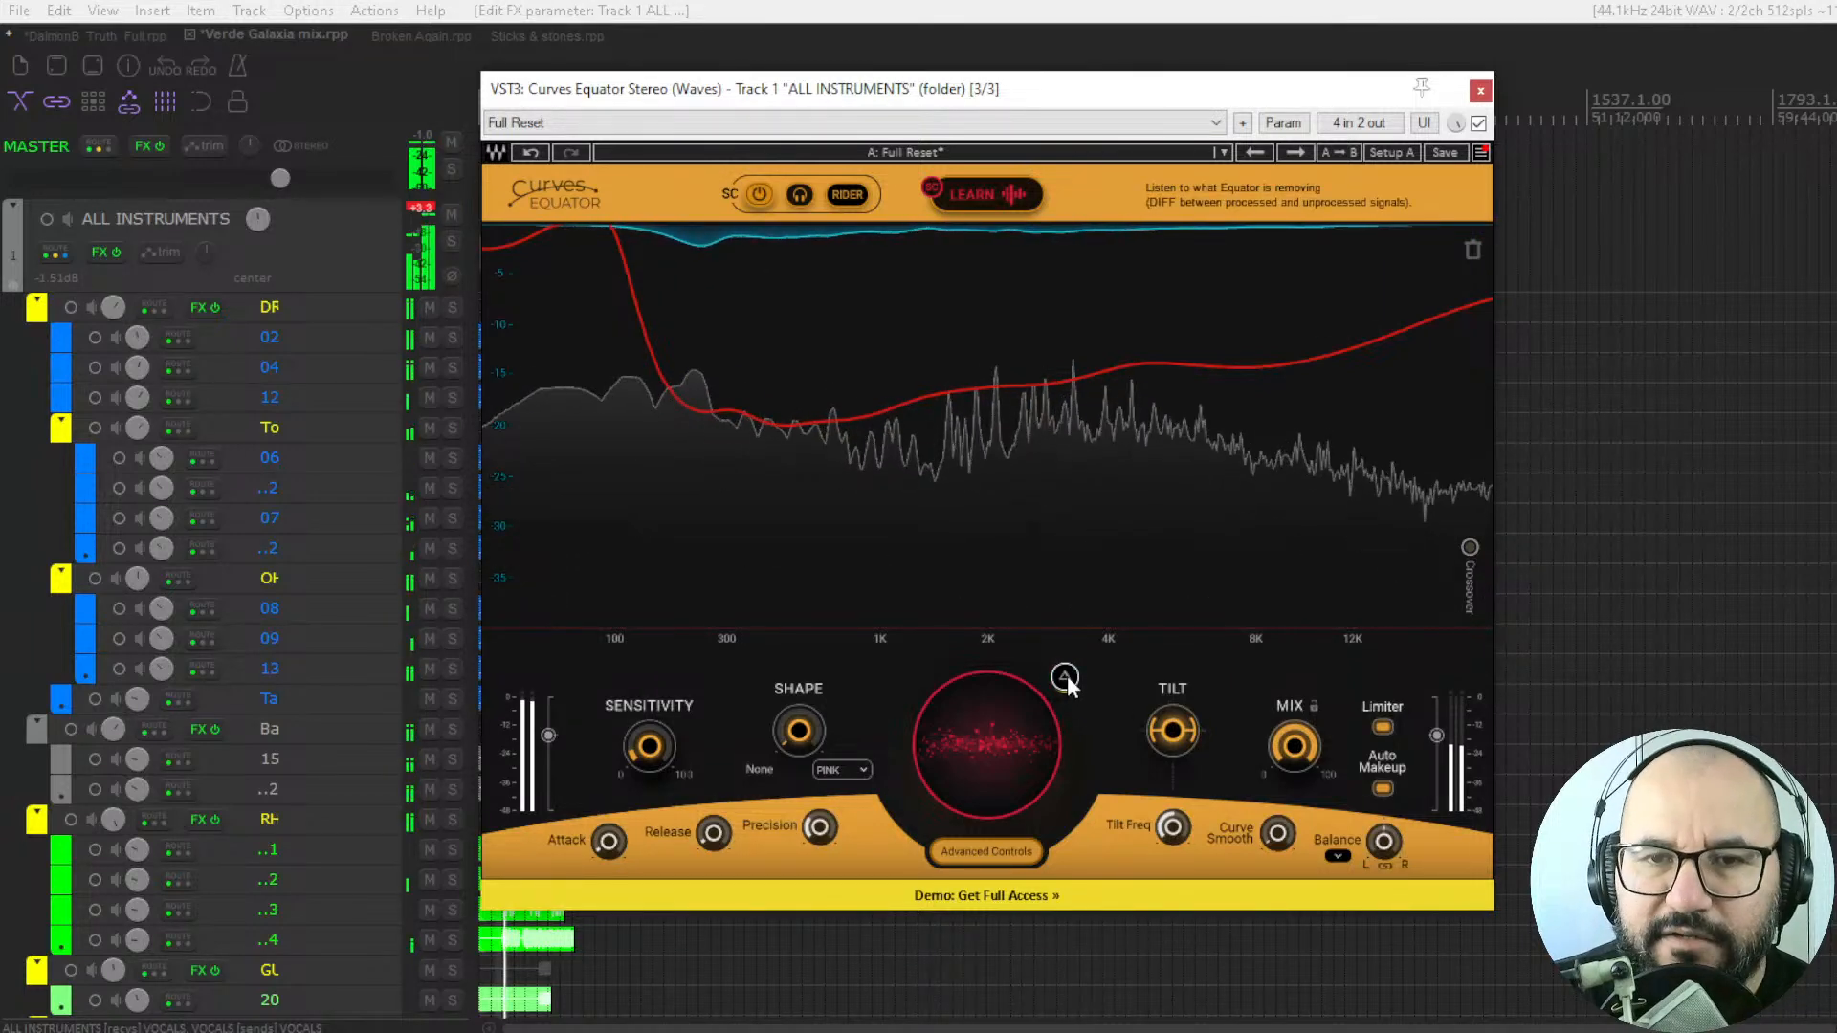
click(1066, 682)
Lower the learned sidechain curve for extreme reduction and compare the mix with the plugin bypassed and enabled.
drag(1015, 731, 1014, 844)
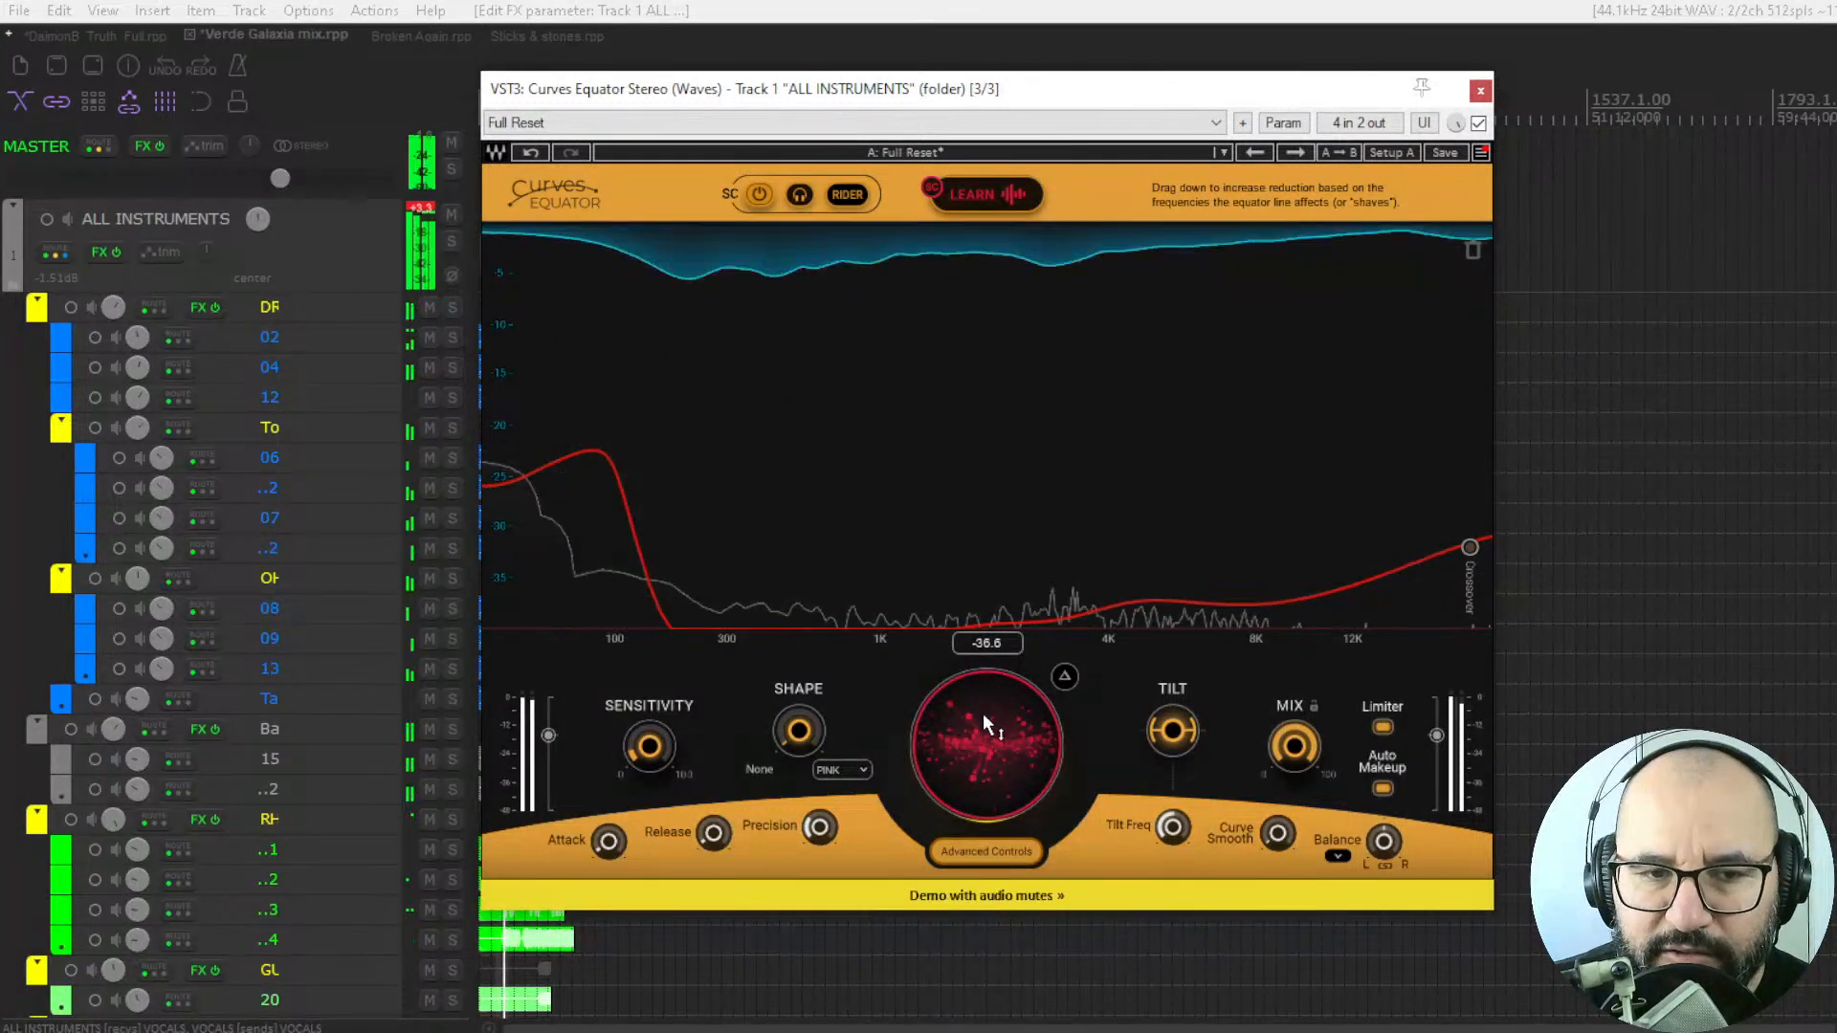
click(1478, 124)
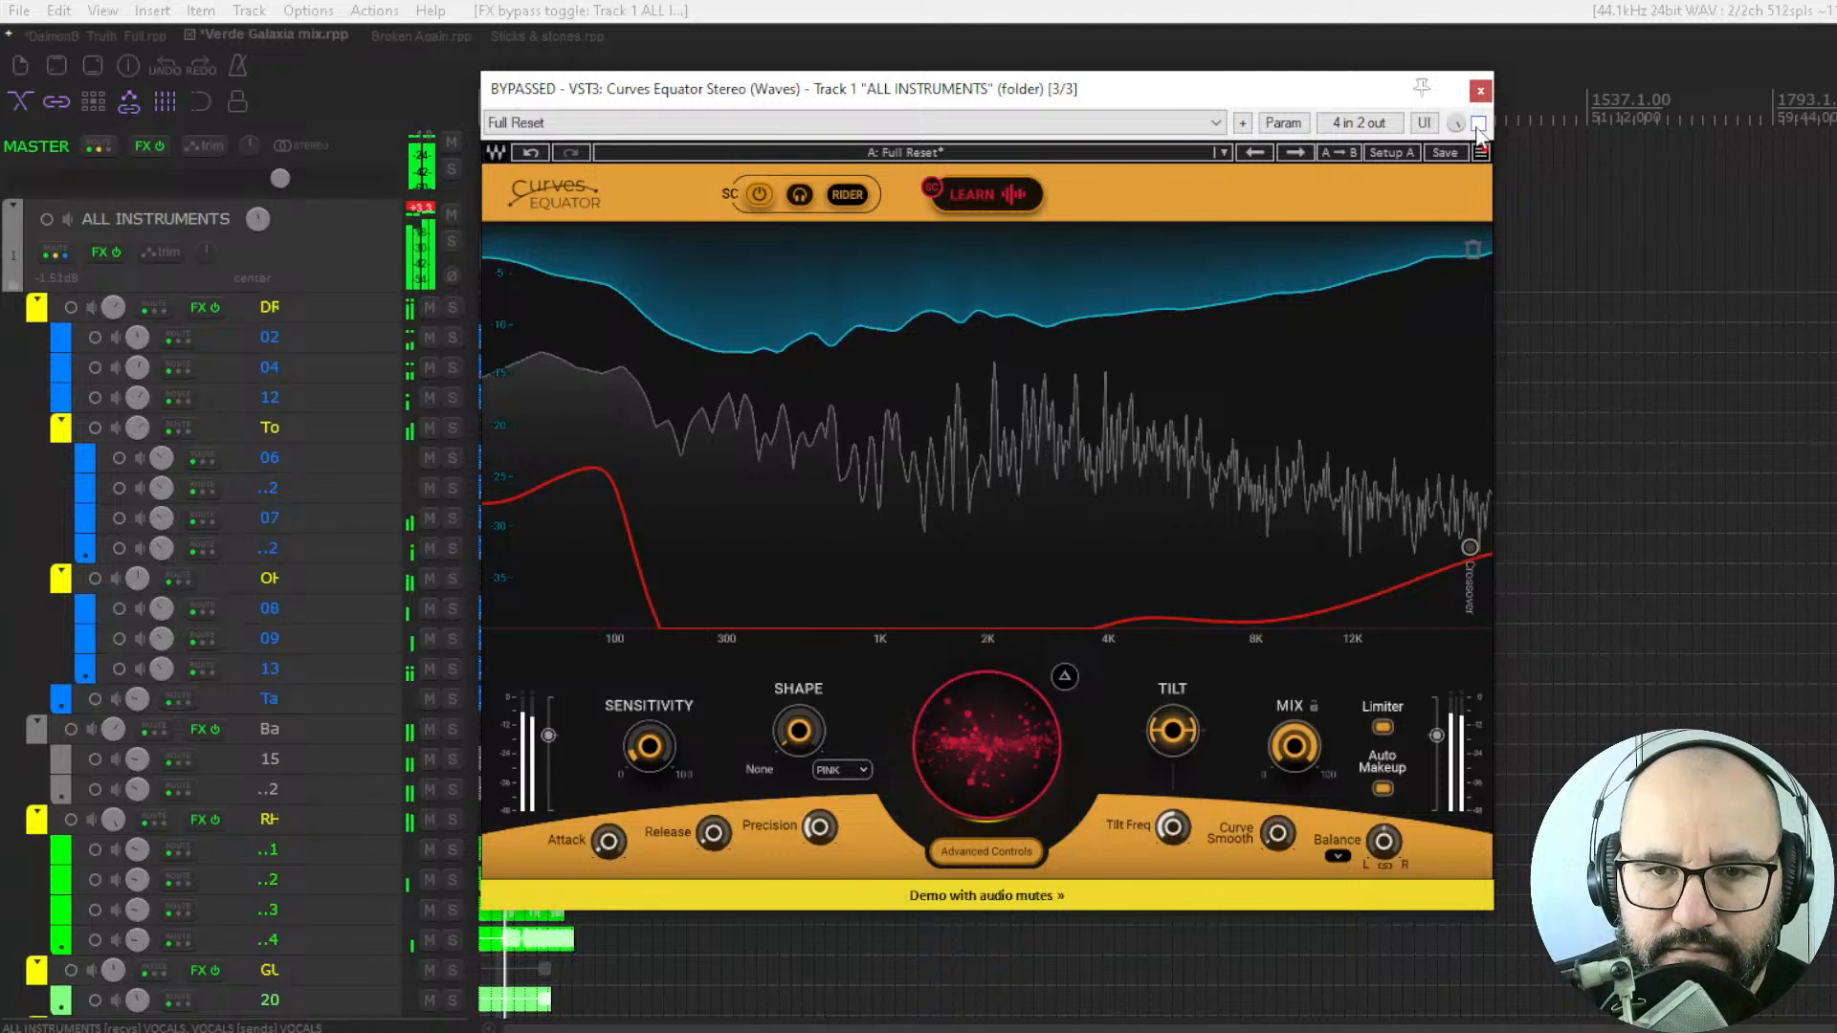
click(1478, 124)
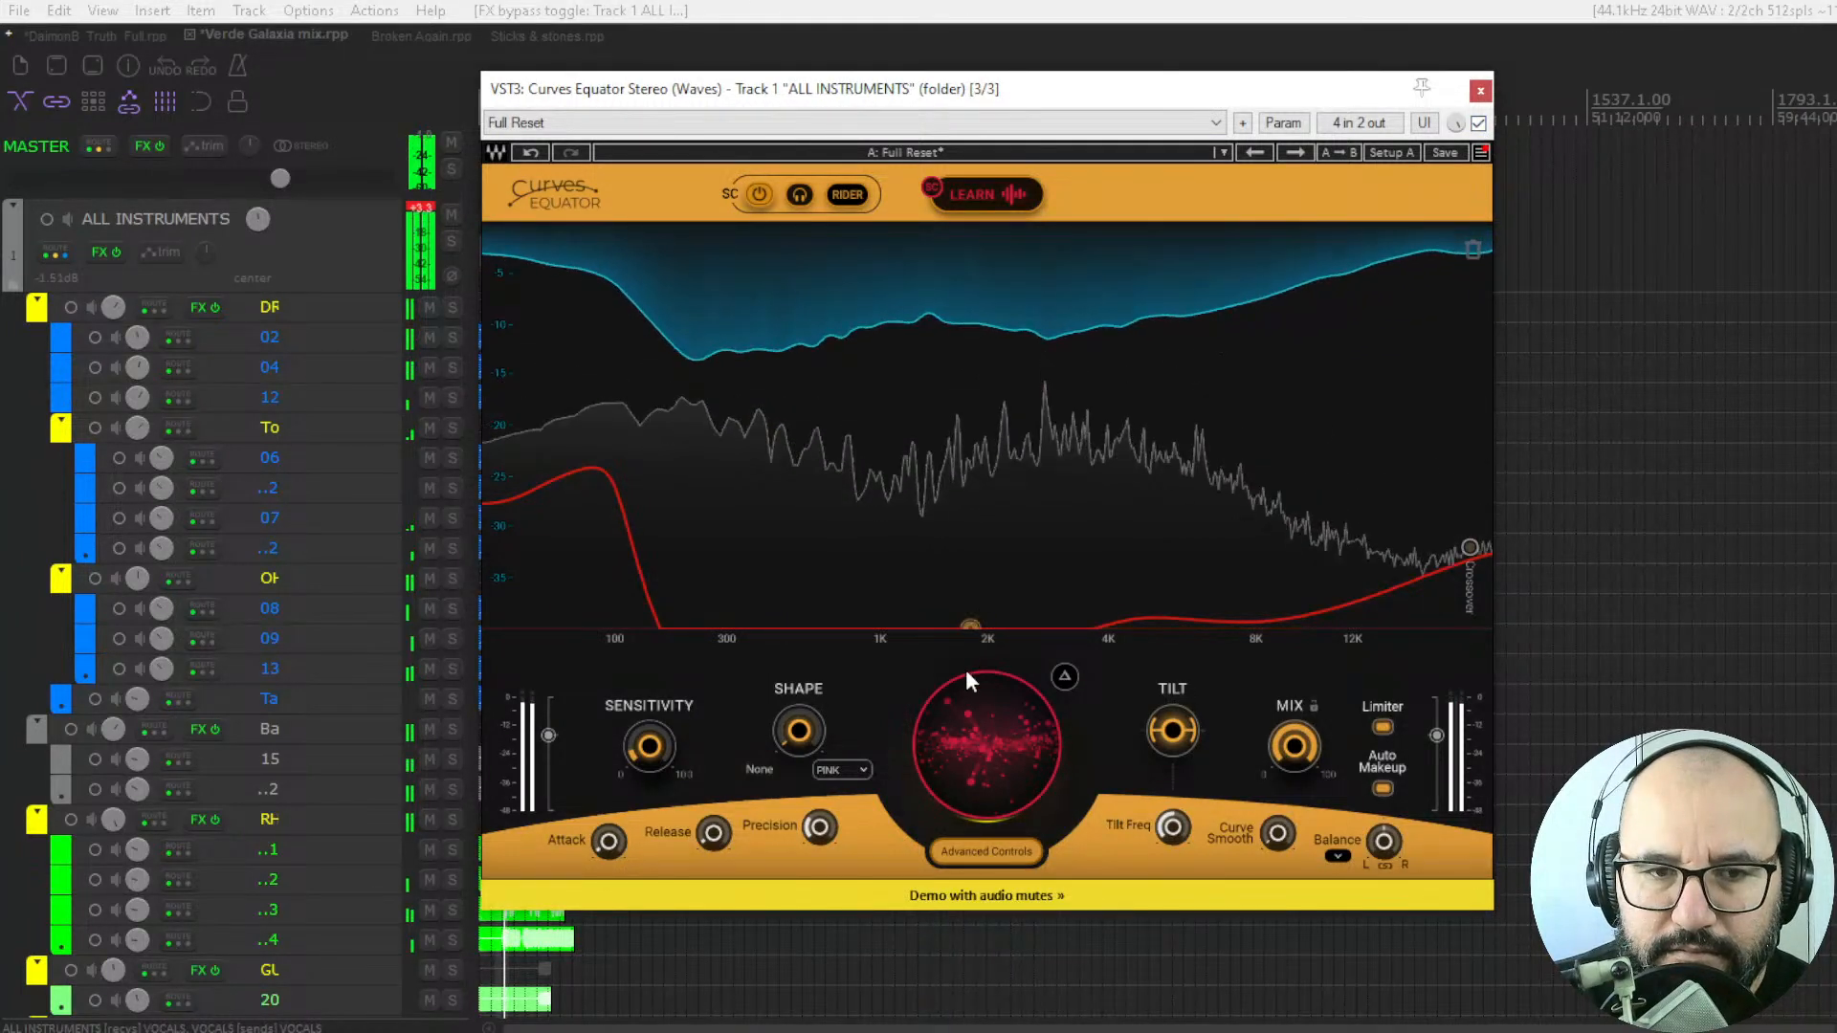
Raise the sidechain threshold to 5.2 with playback paused, then play the mix and stop it.
key(space)
drag(995, 756, 995, 714)
key(space)
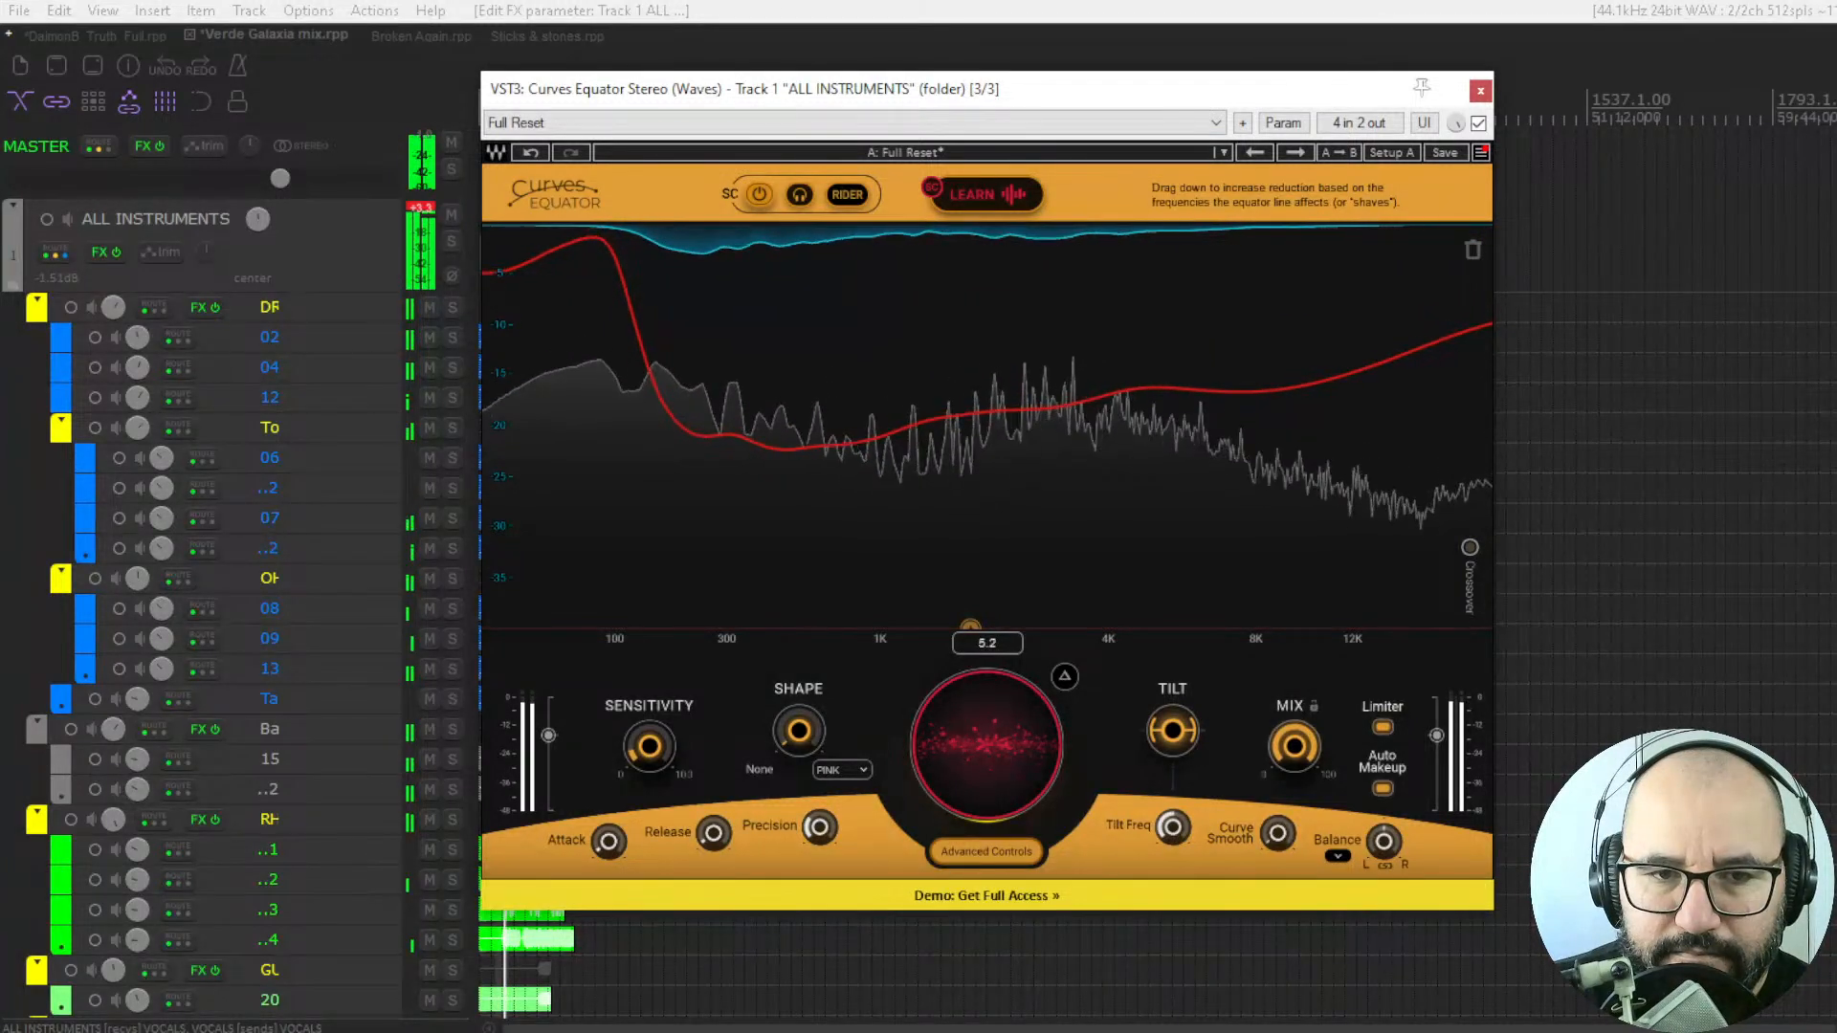
key(space)
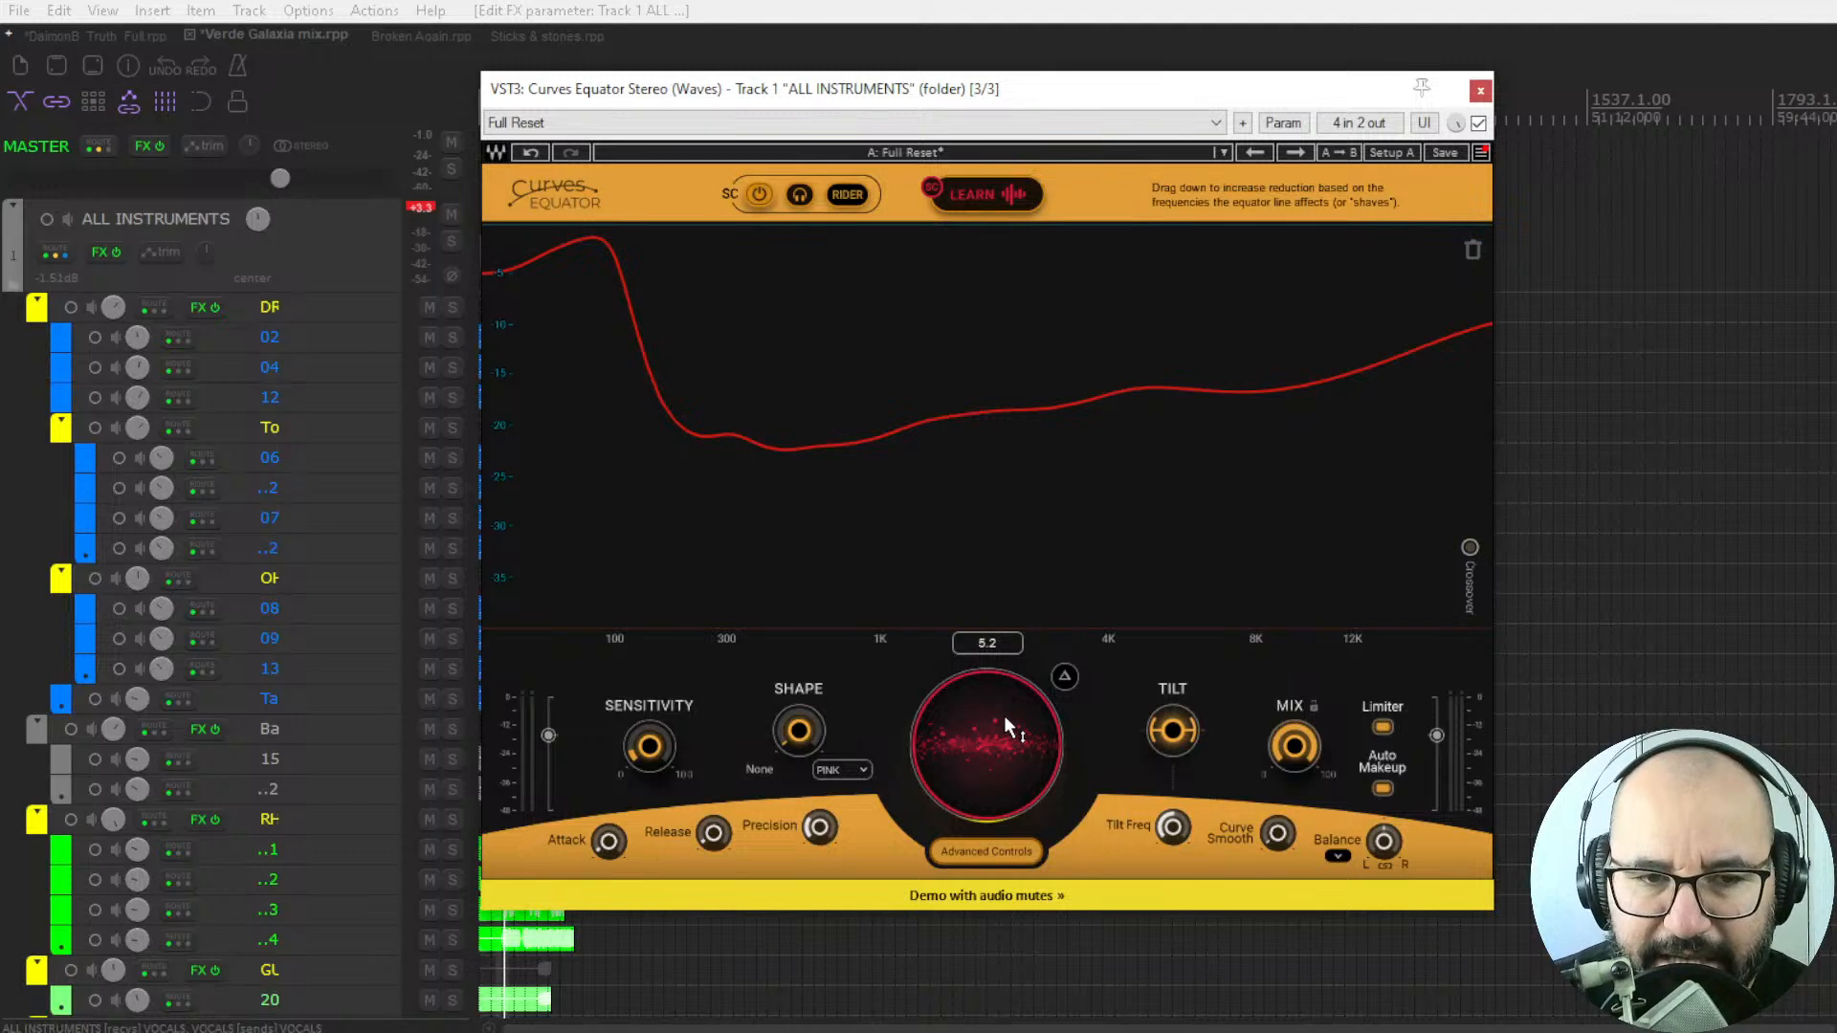
Restart playback and bypass and re-enable the plugin to compare the instruments with the moderate sidechain reduction.
key(space)
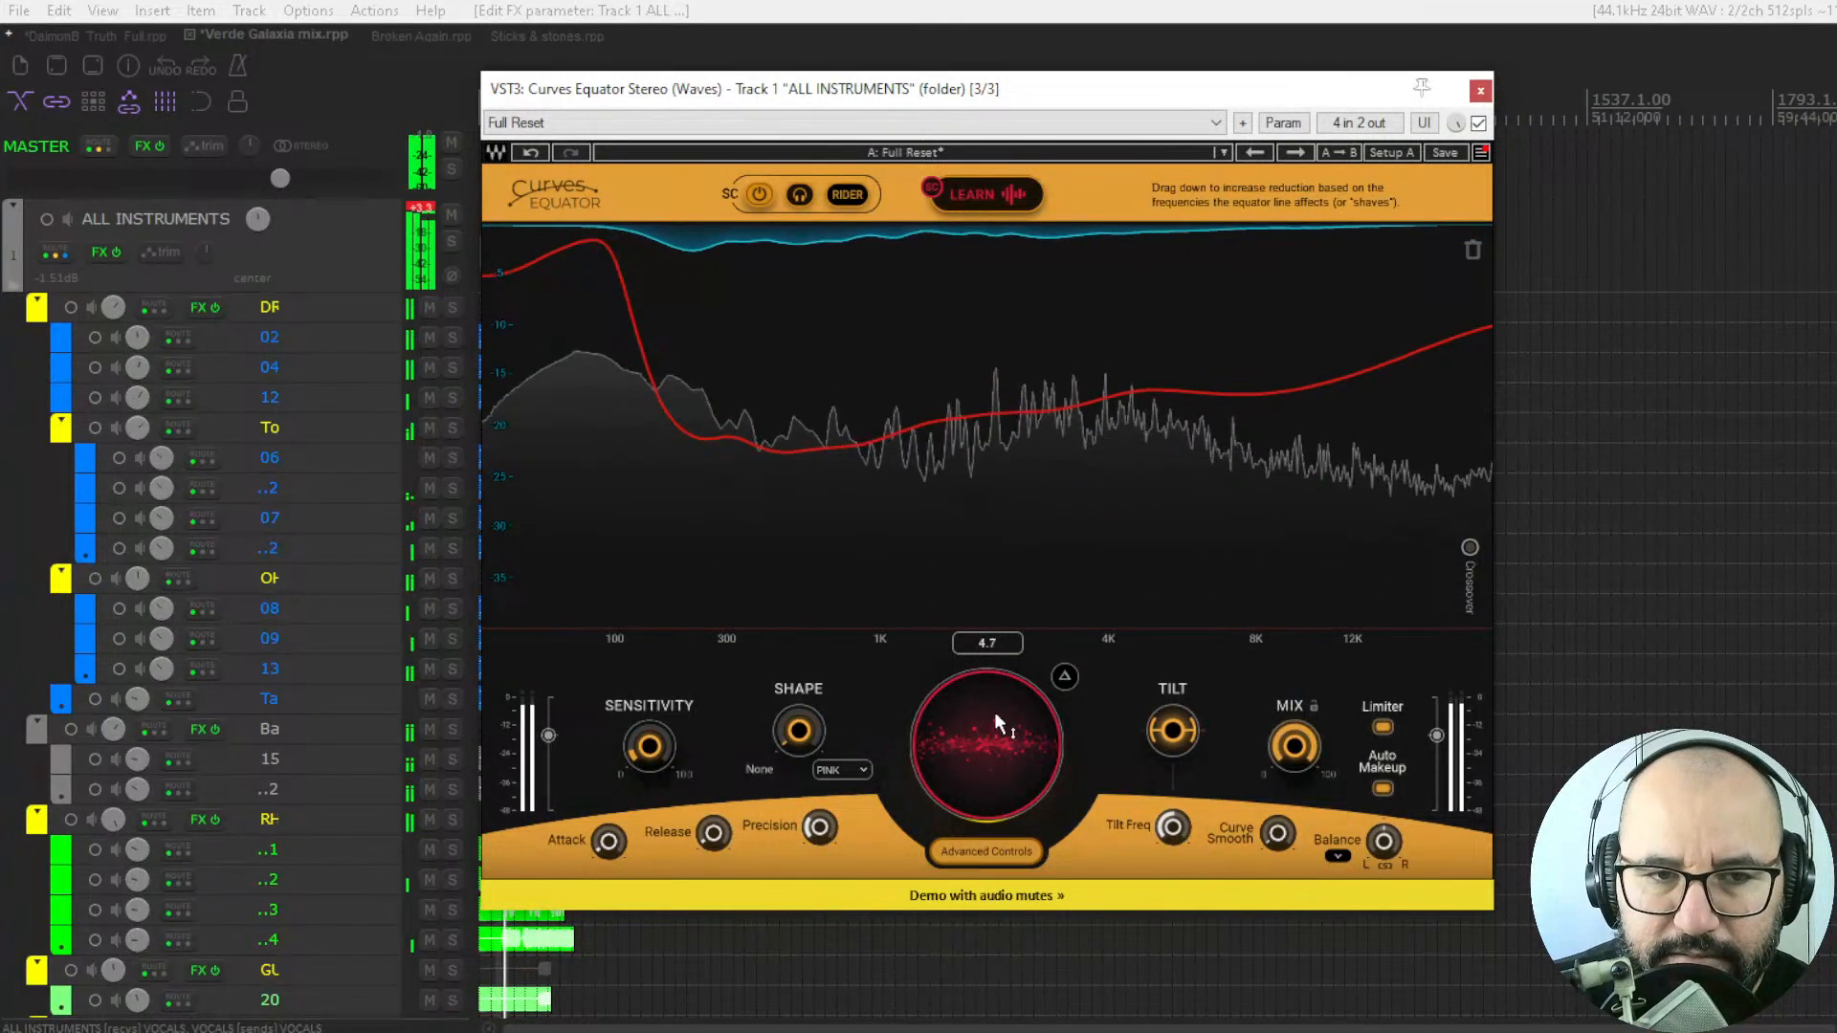
click(1479, 123)
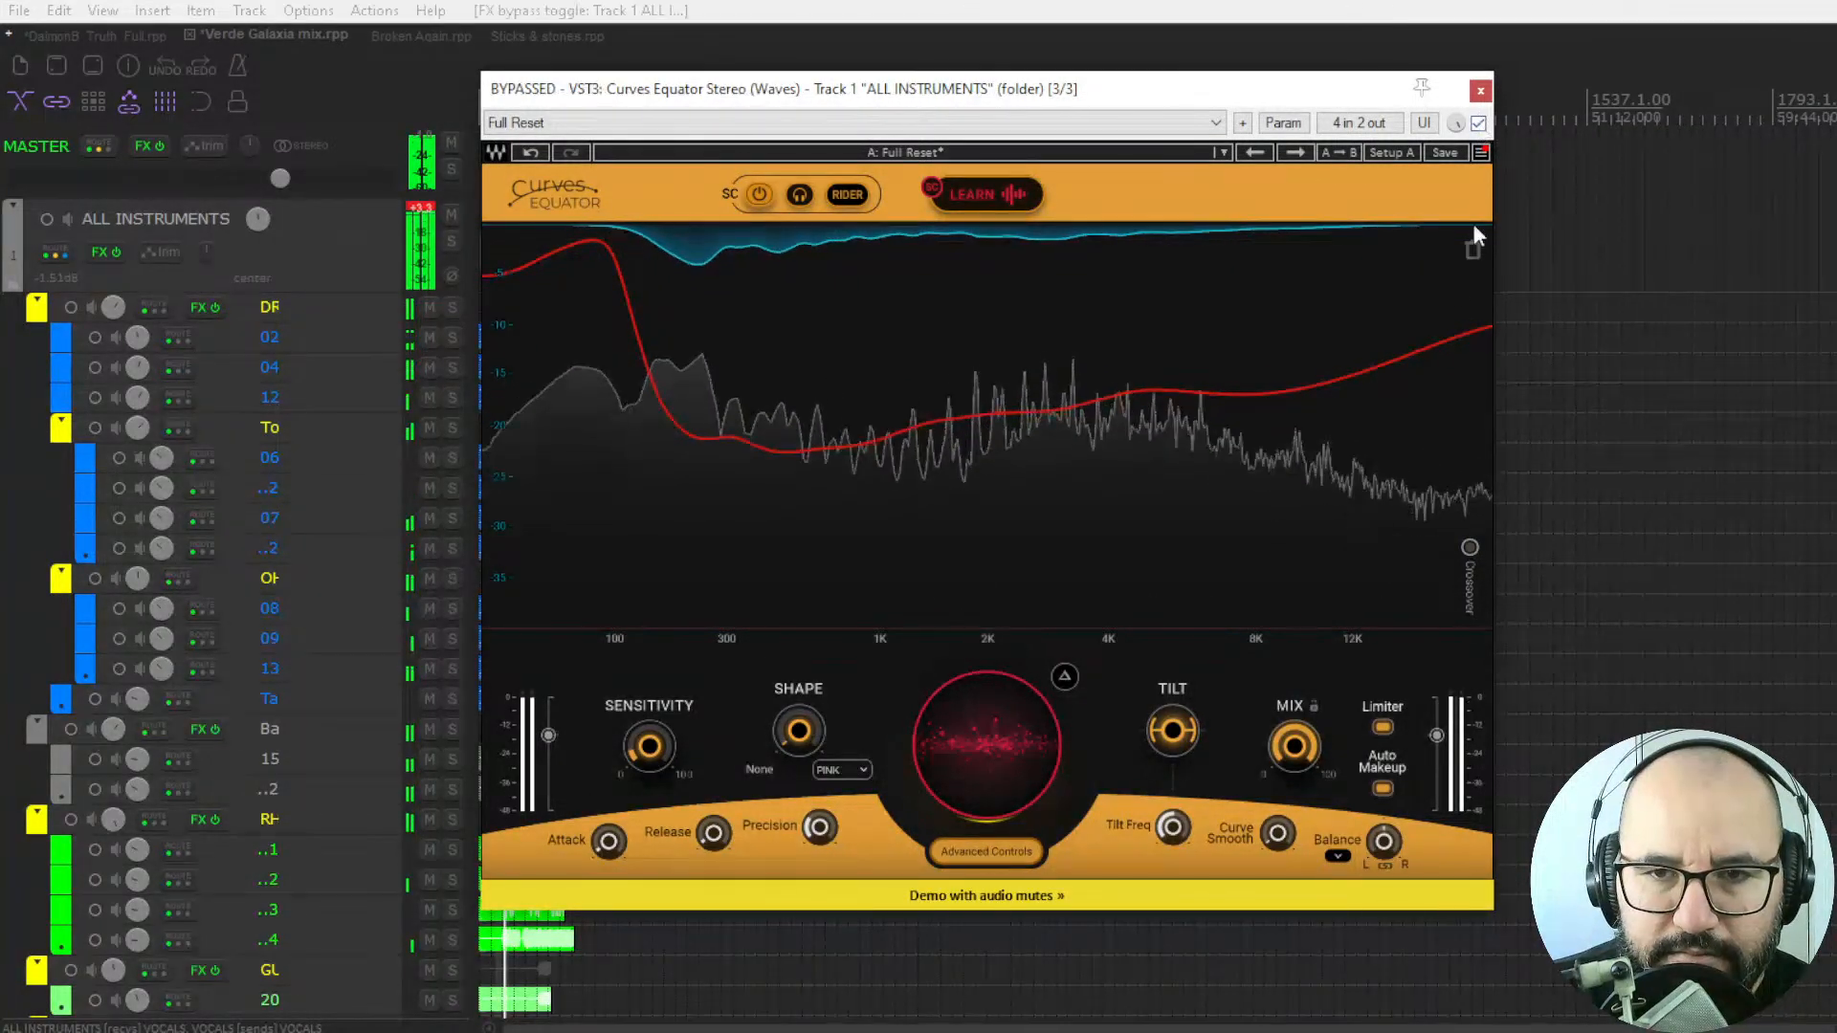
click(1480, 124)
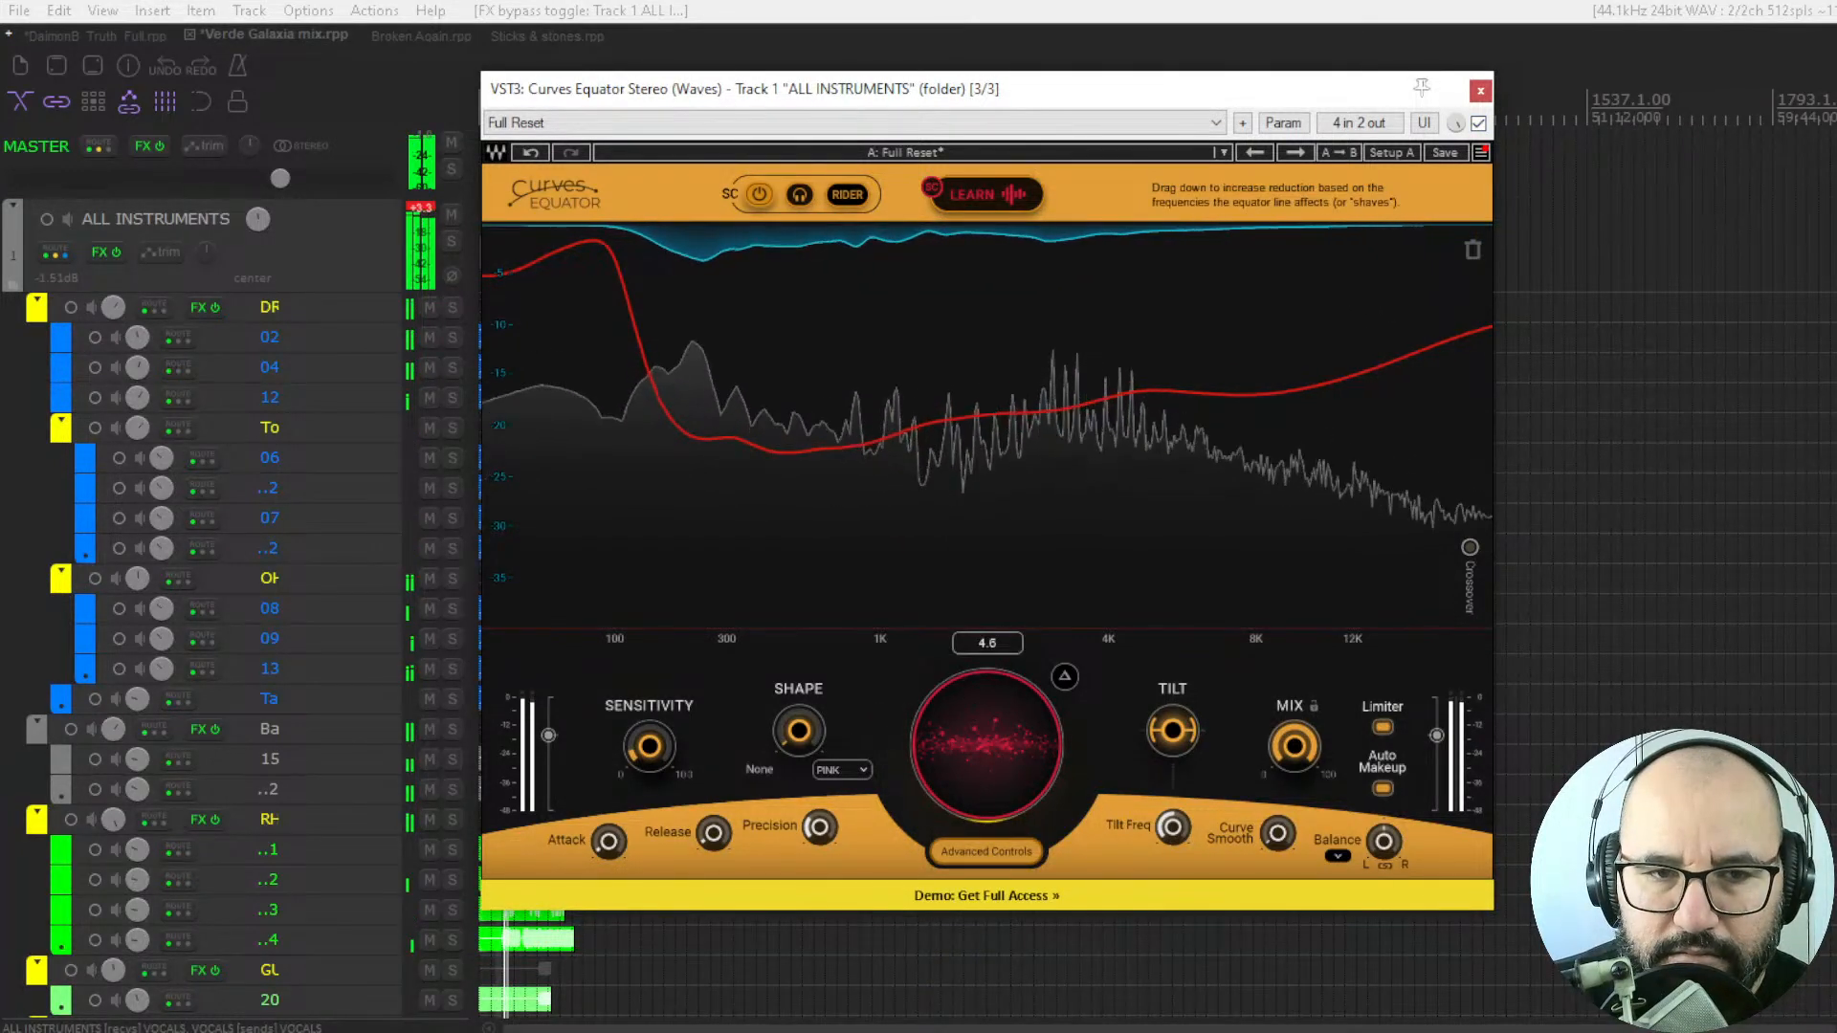
Lower the sidechain threshold to 0.6 and compare the mix with the plugin bypassed and enabled.
drag(974, 708, 973, 730)
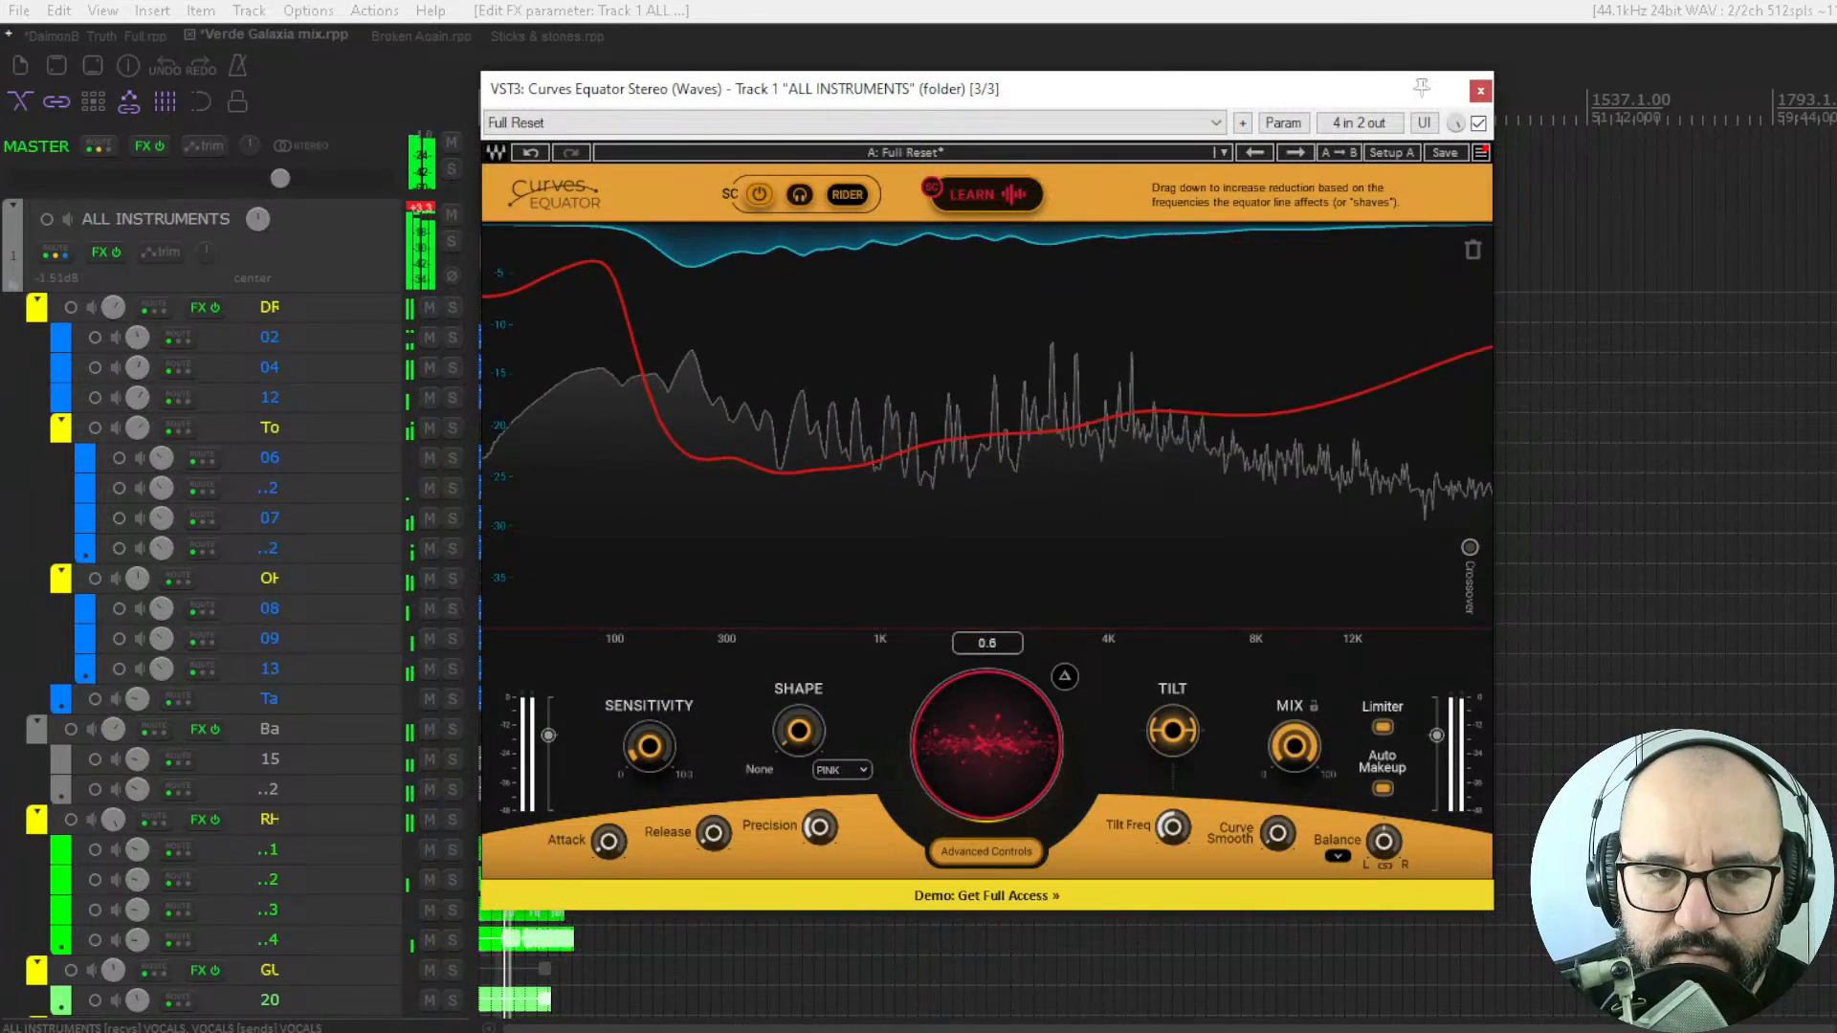
click(849, 195)
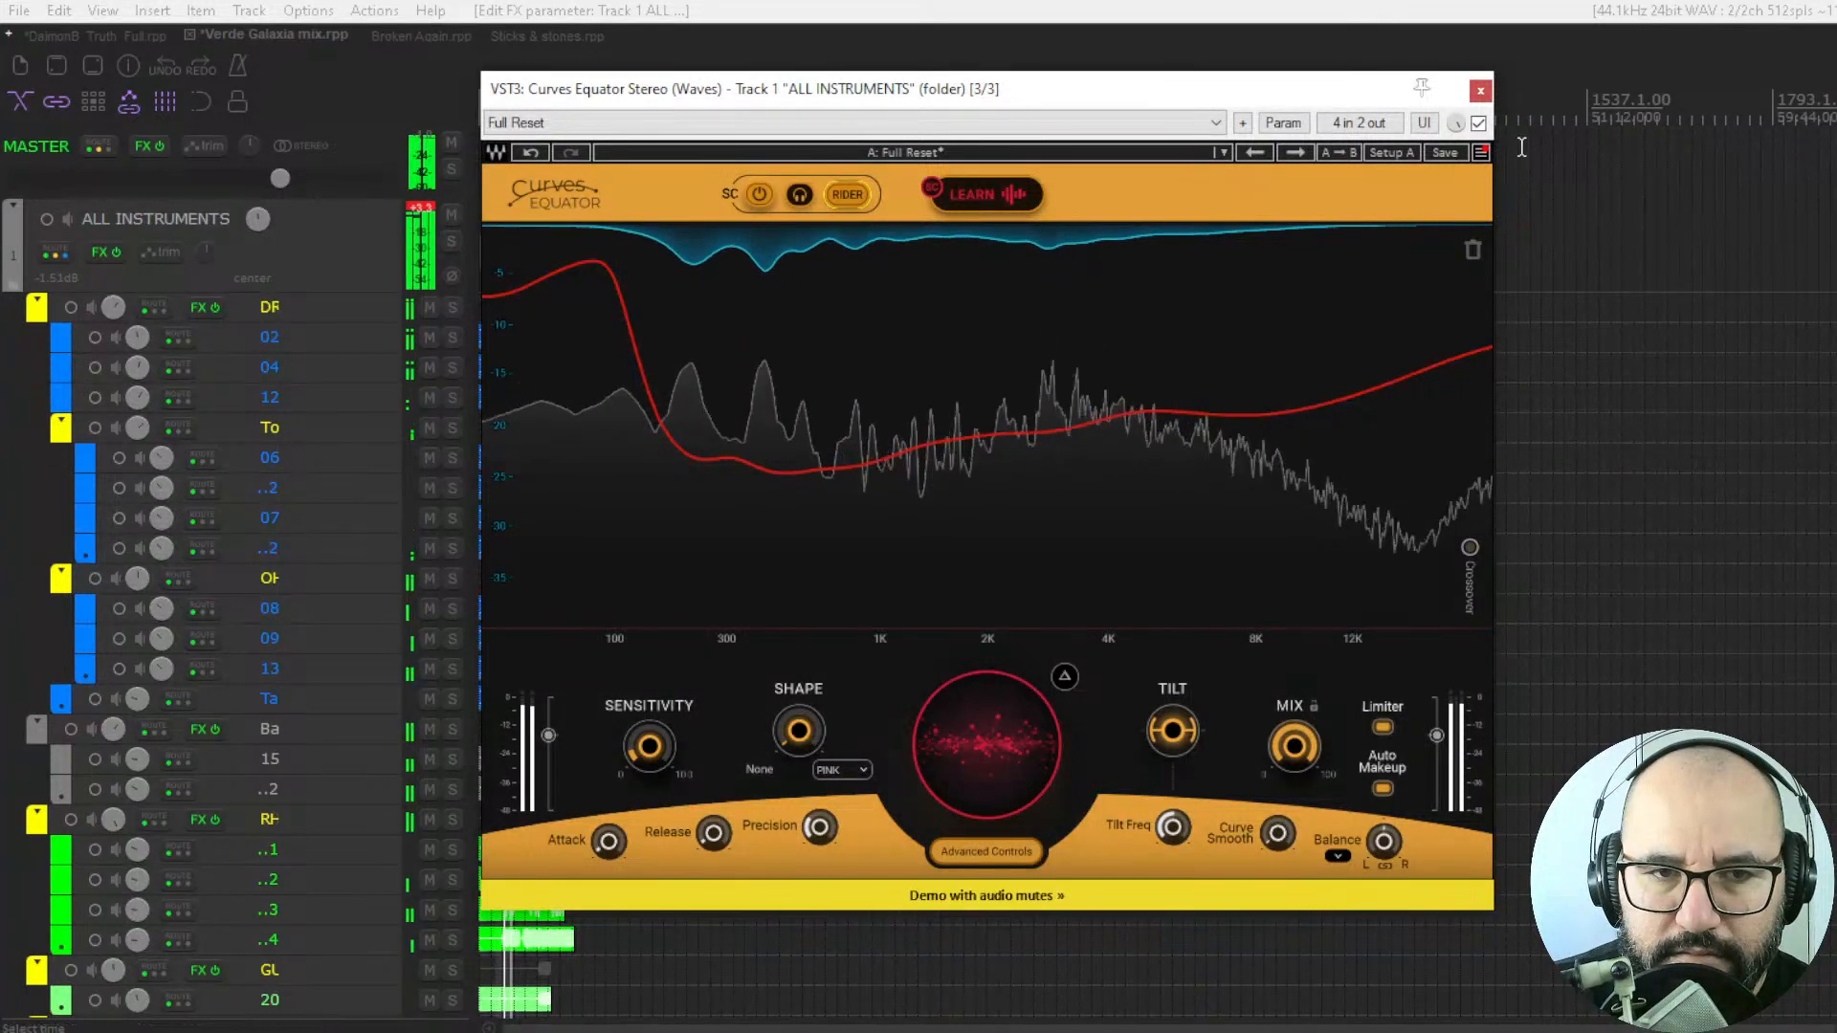
click(1479, 123)
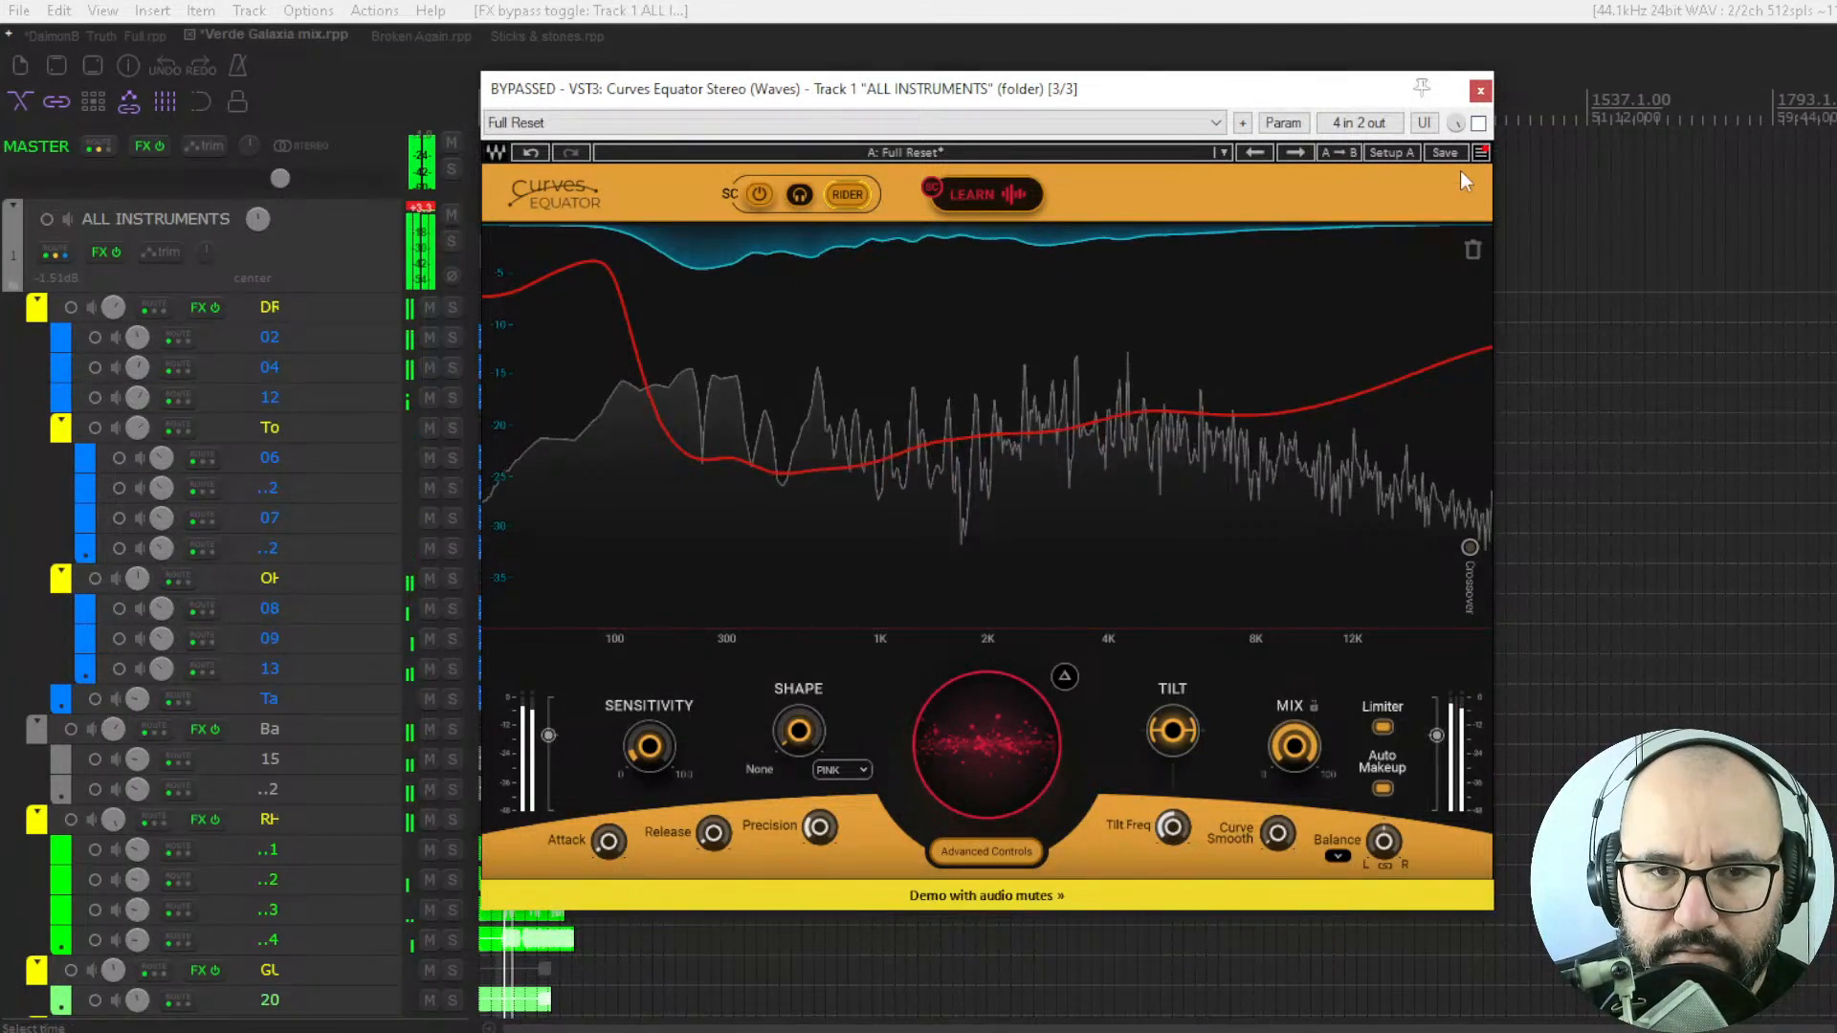
click(1479, 123)
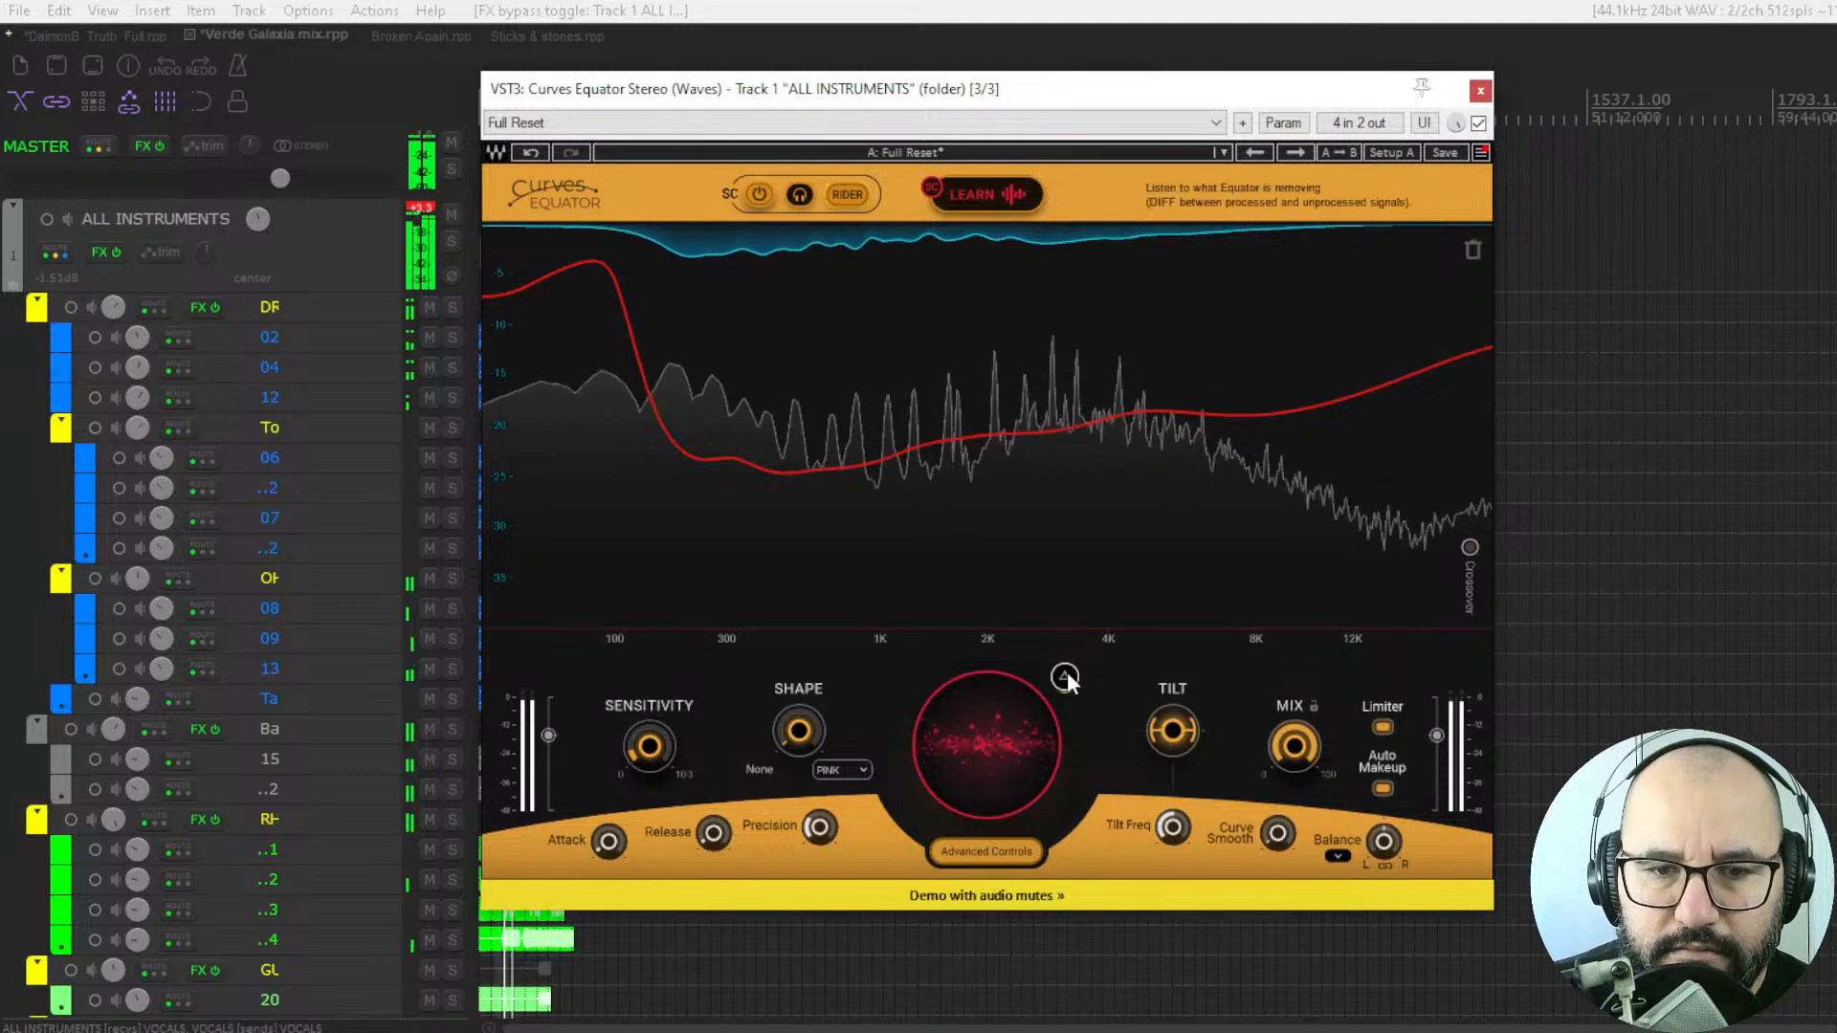
Turn on Rider mode for the sidechain and lower the threshold to -31.4 during playback.
drag(989, 699, 987, 704)
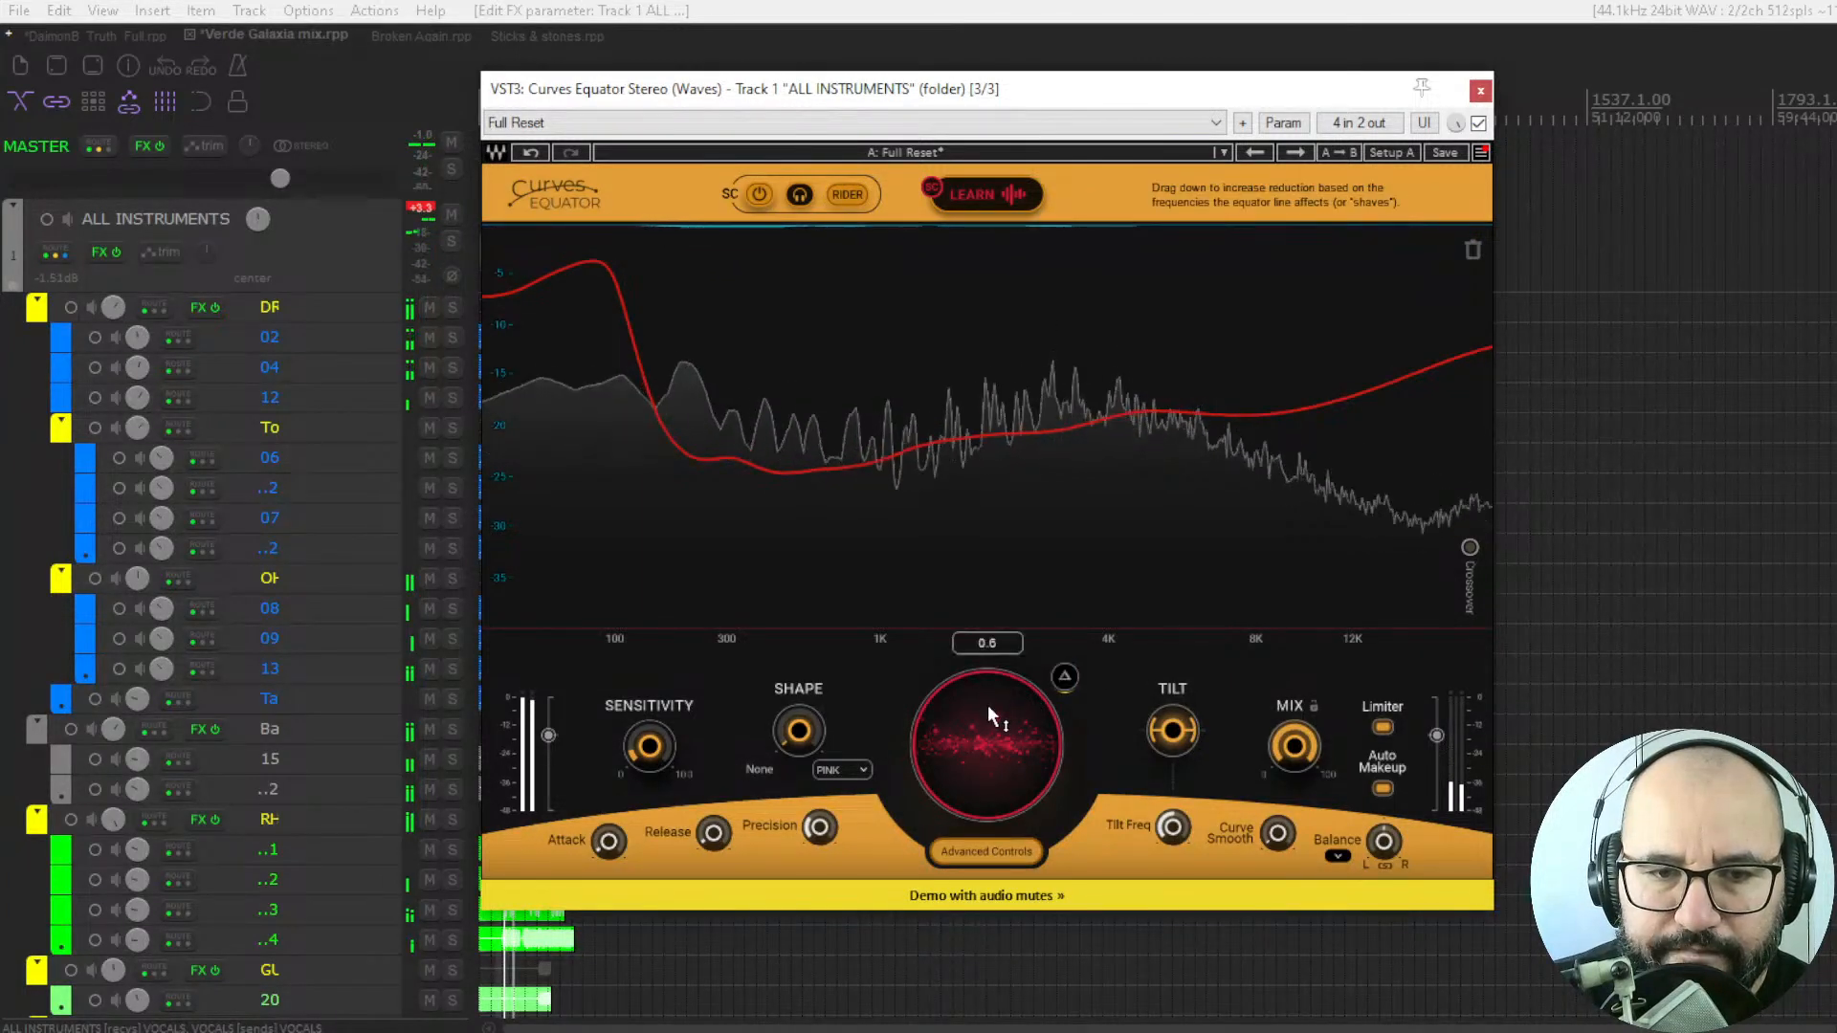
click(847, 197)
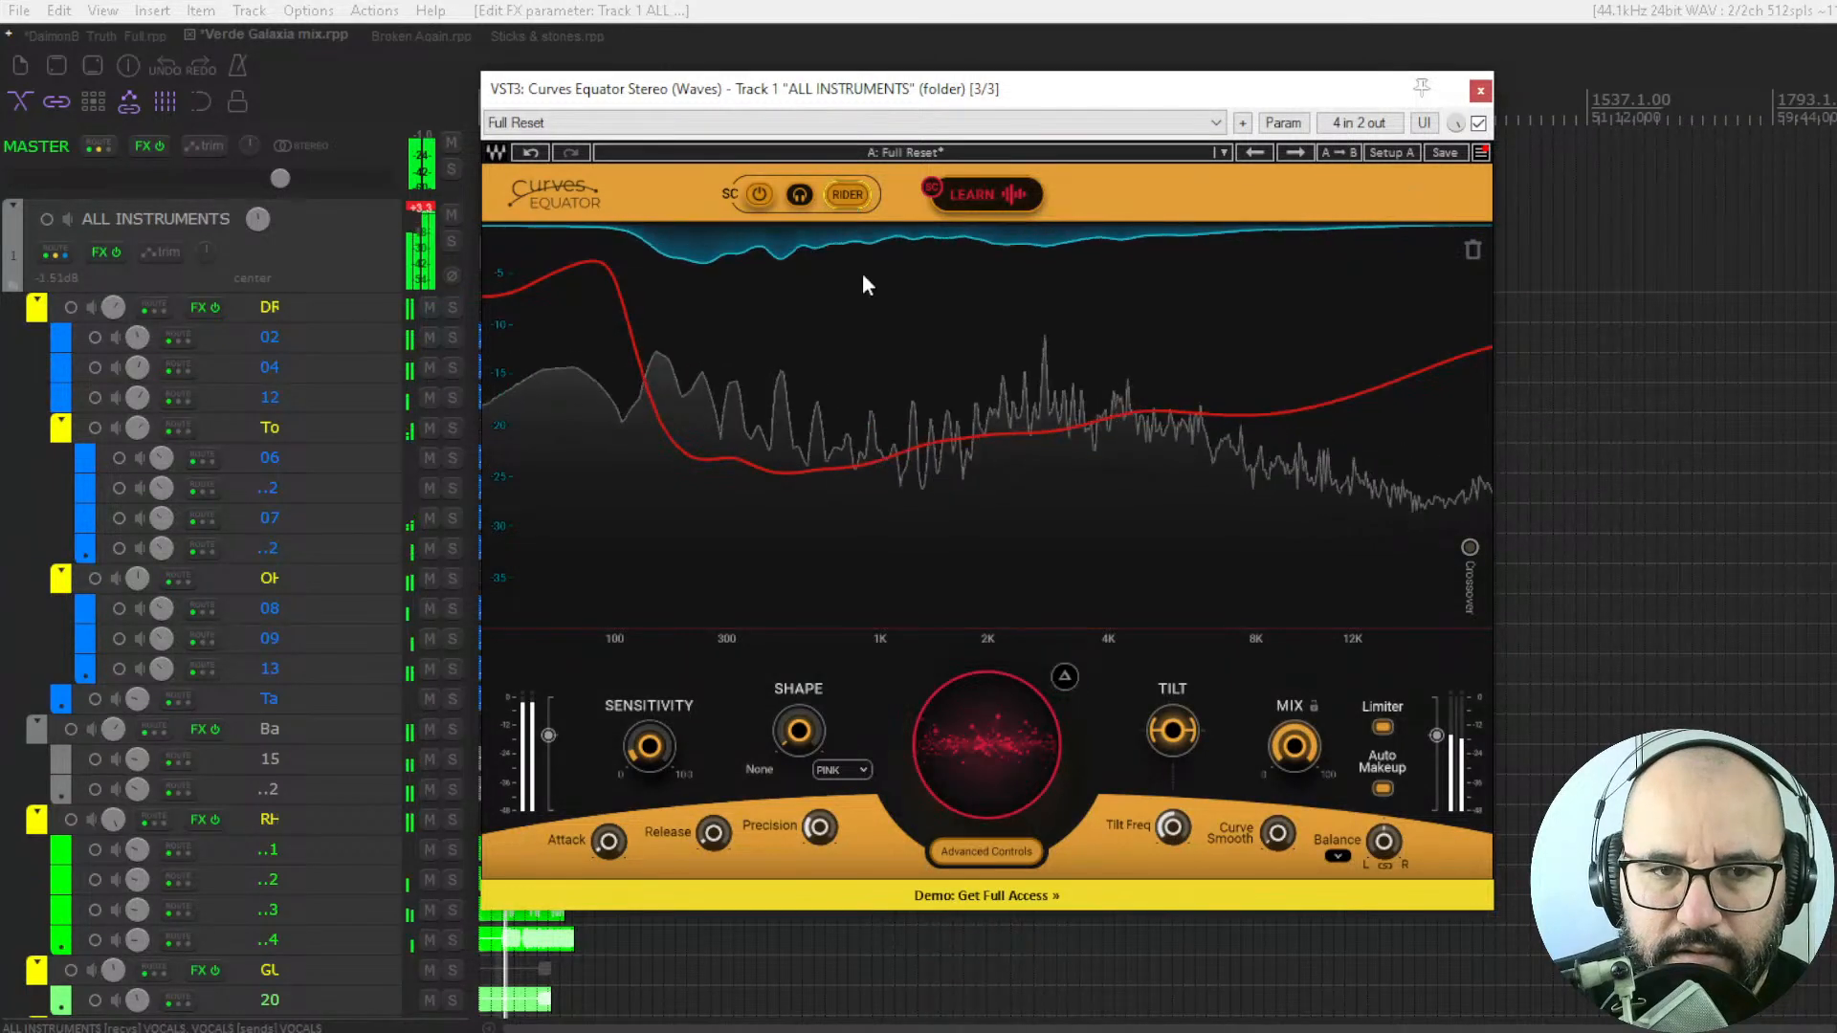
drag(986, 698, 985, 839)
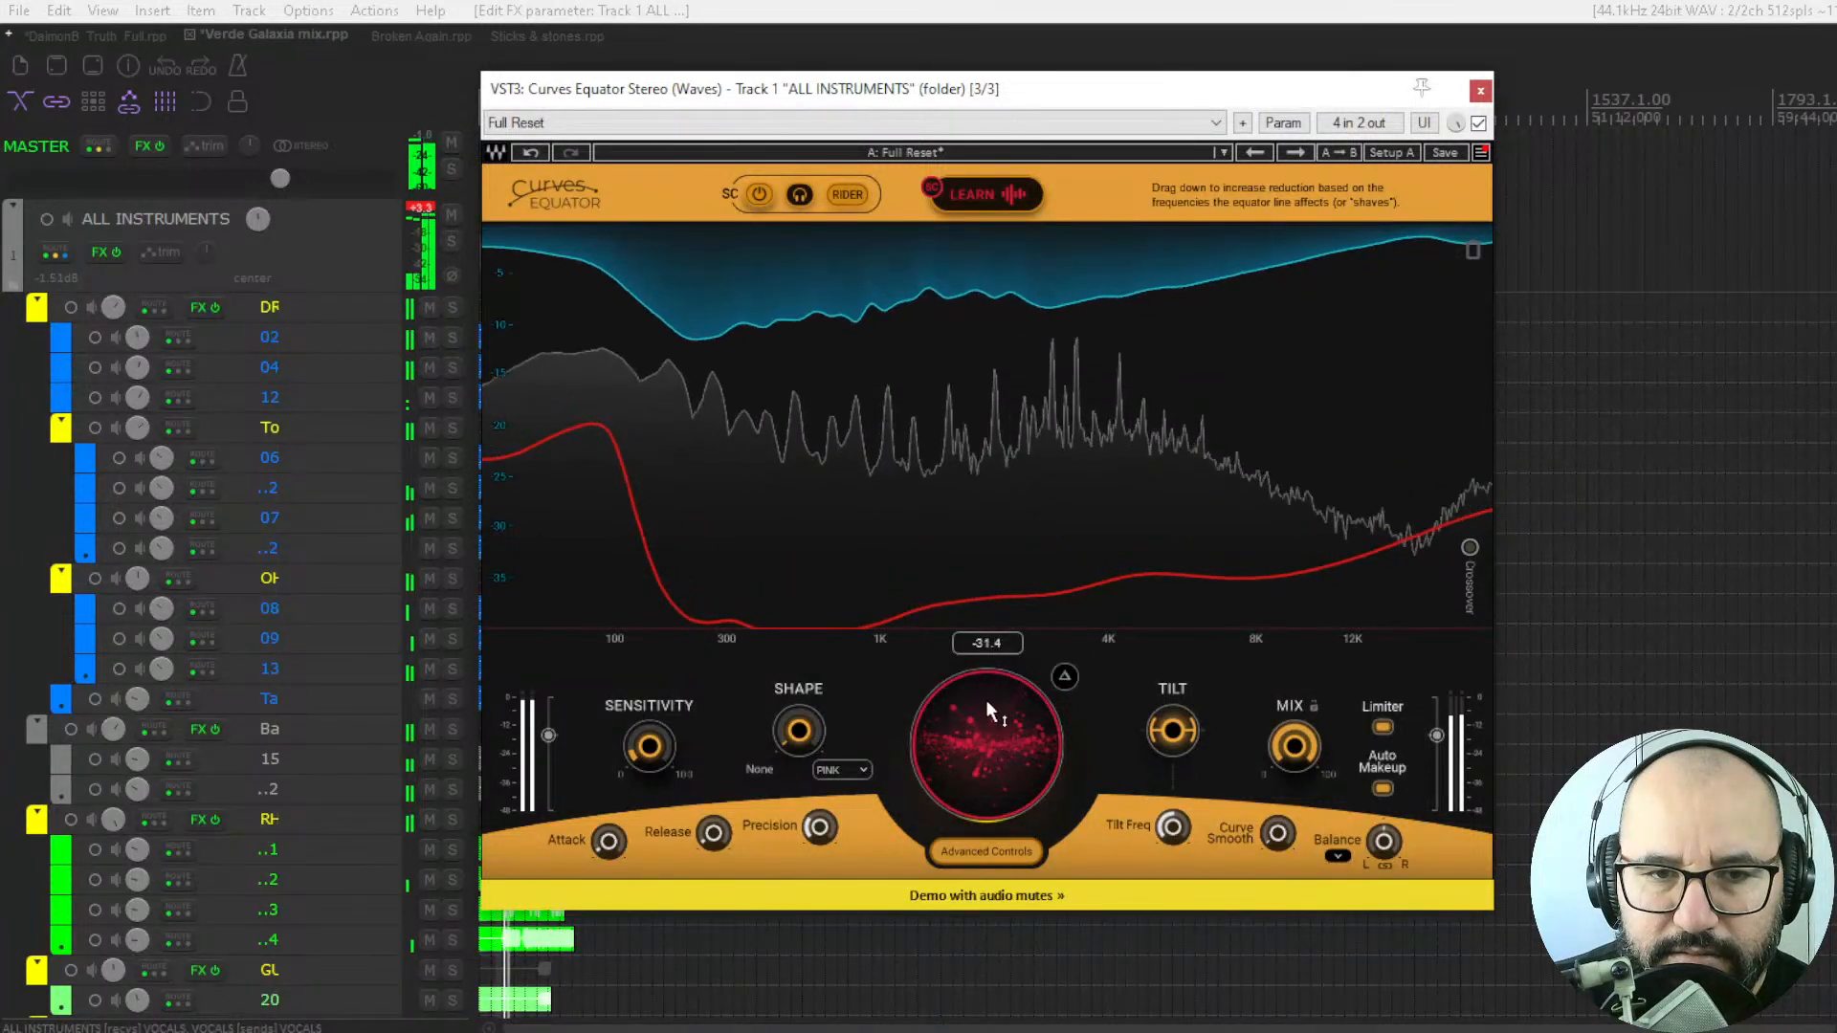
Stop and replay the mix to hear the heavy Rider reduction on the instruments, then stop playback.
key(space)
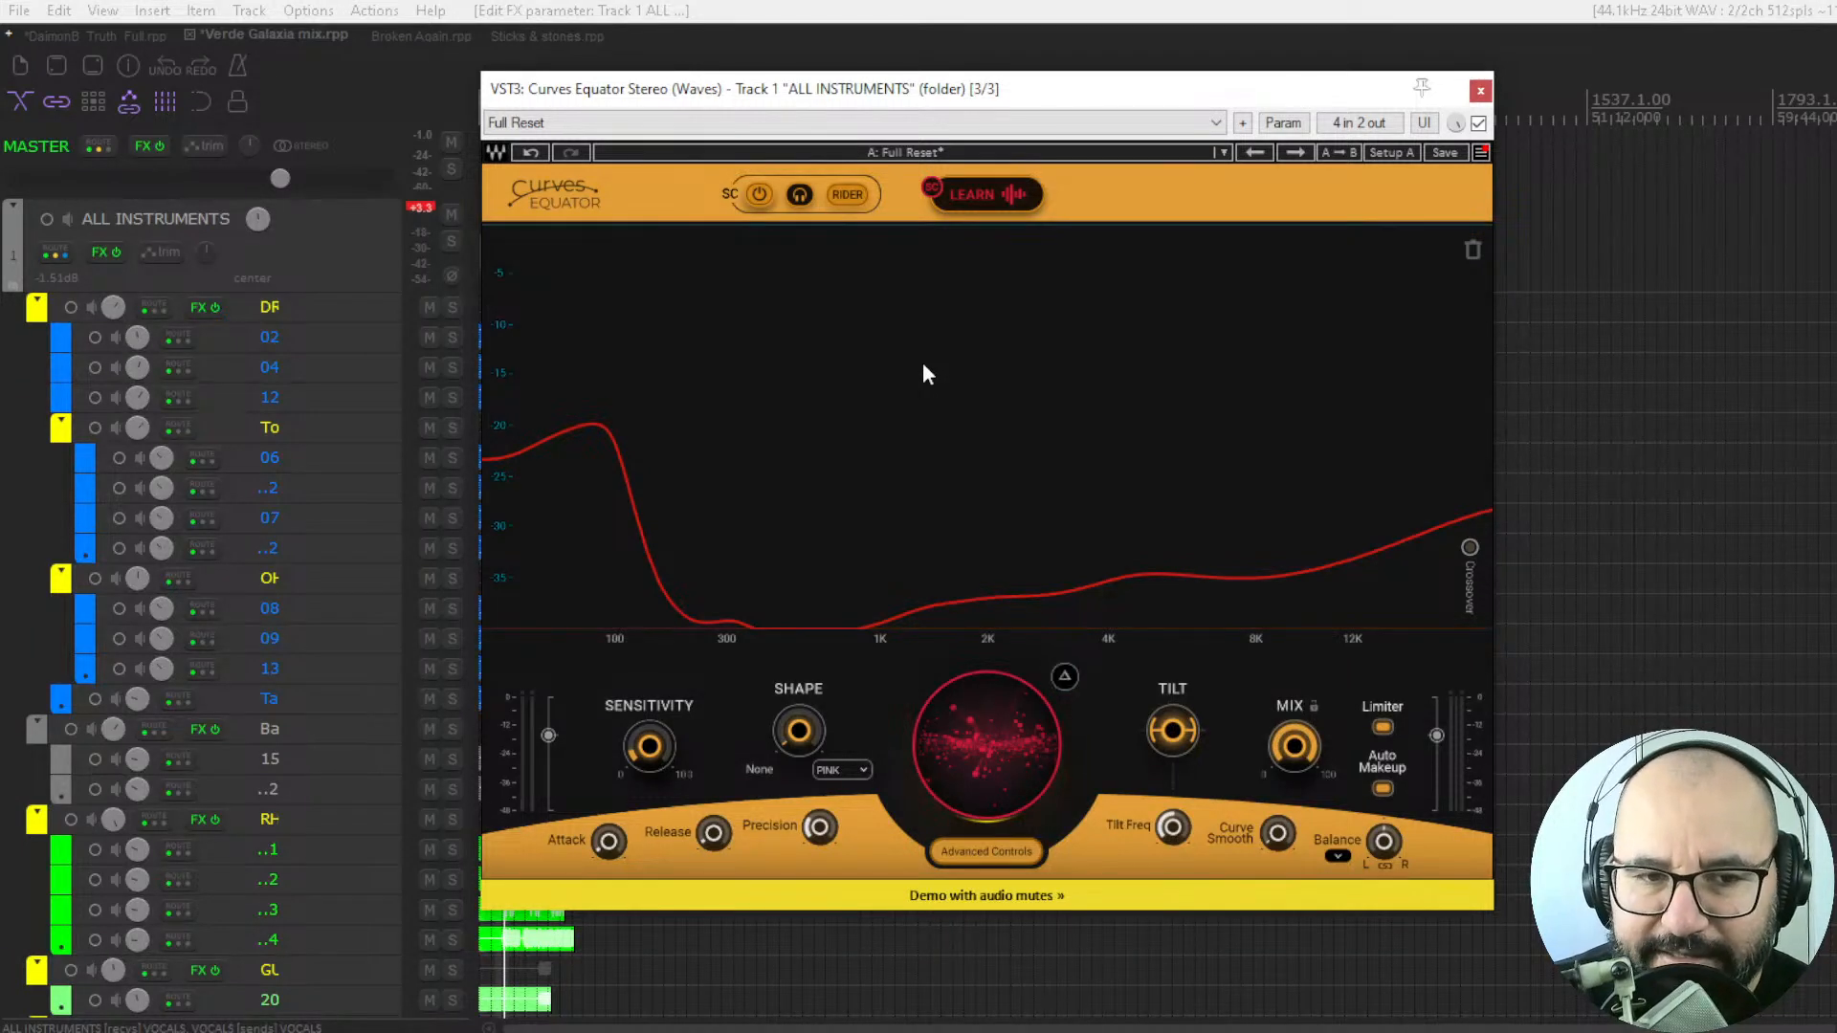
key(space)
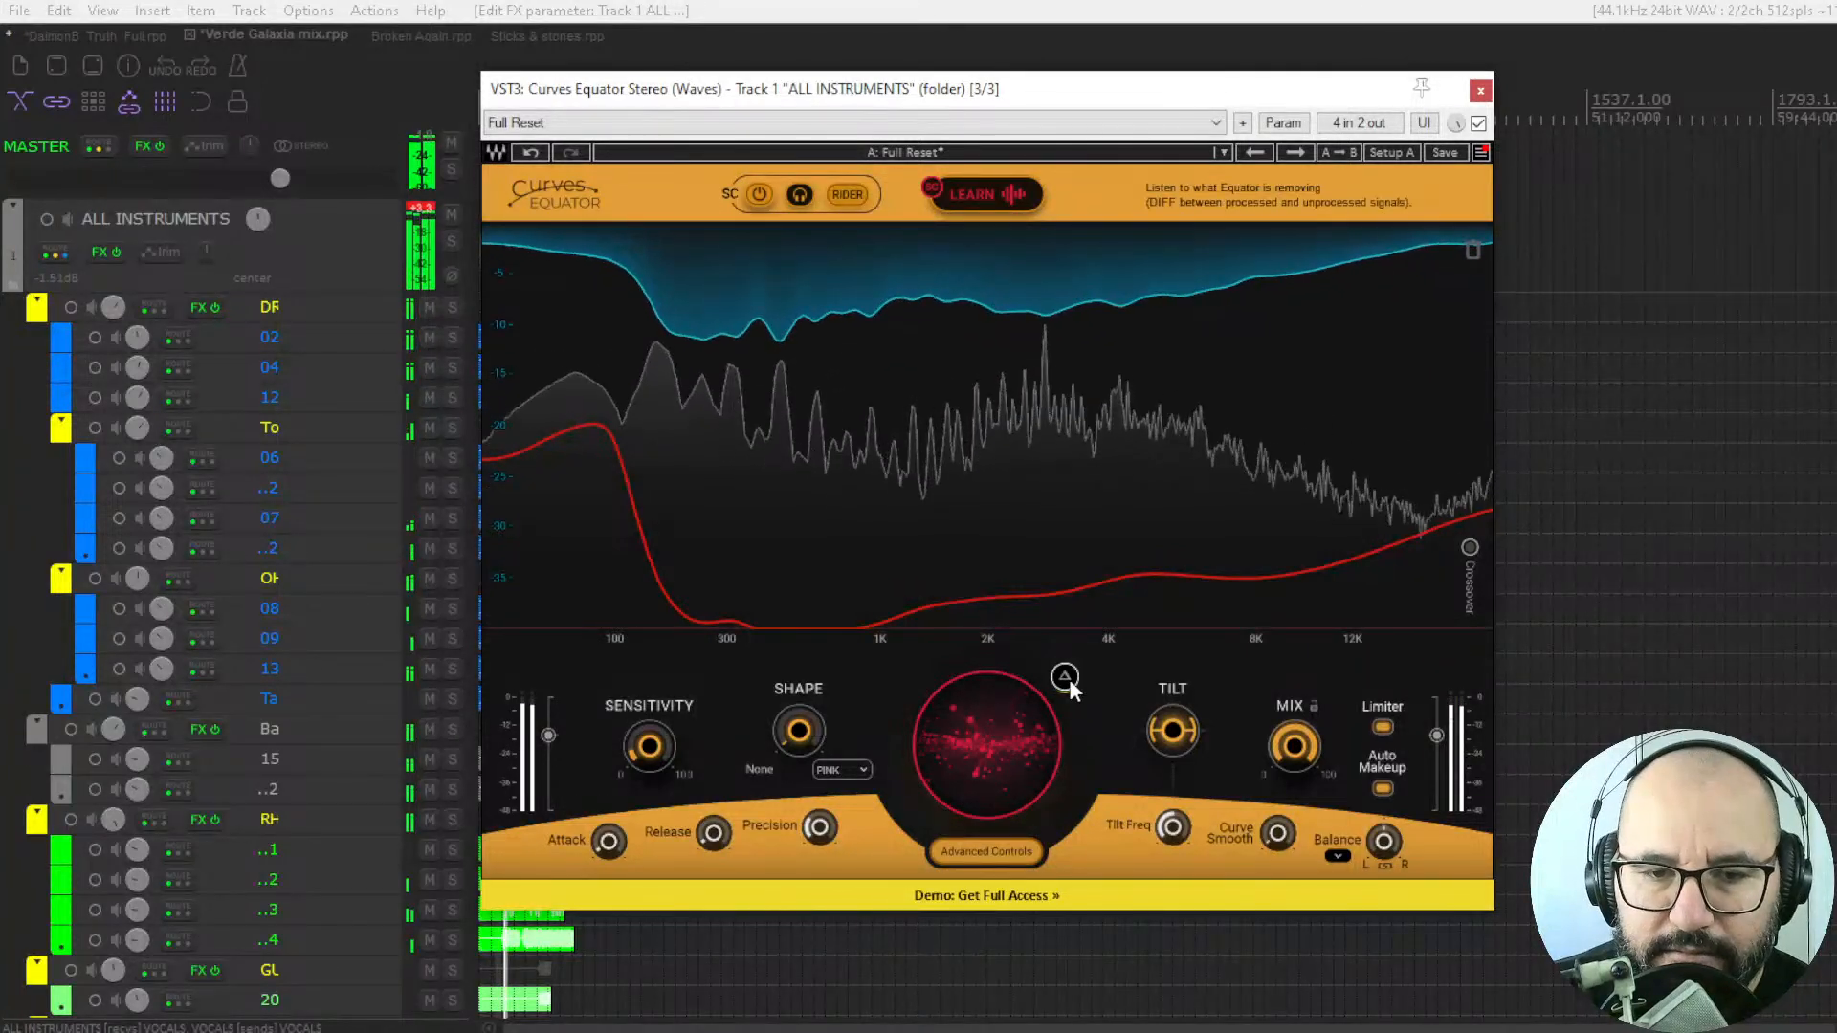
key(space)
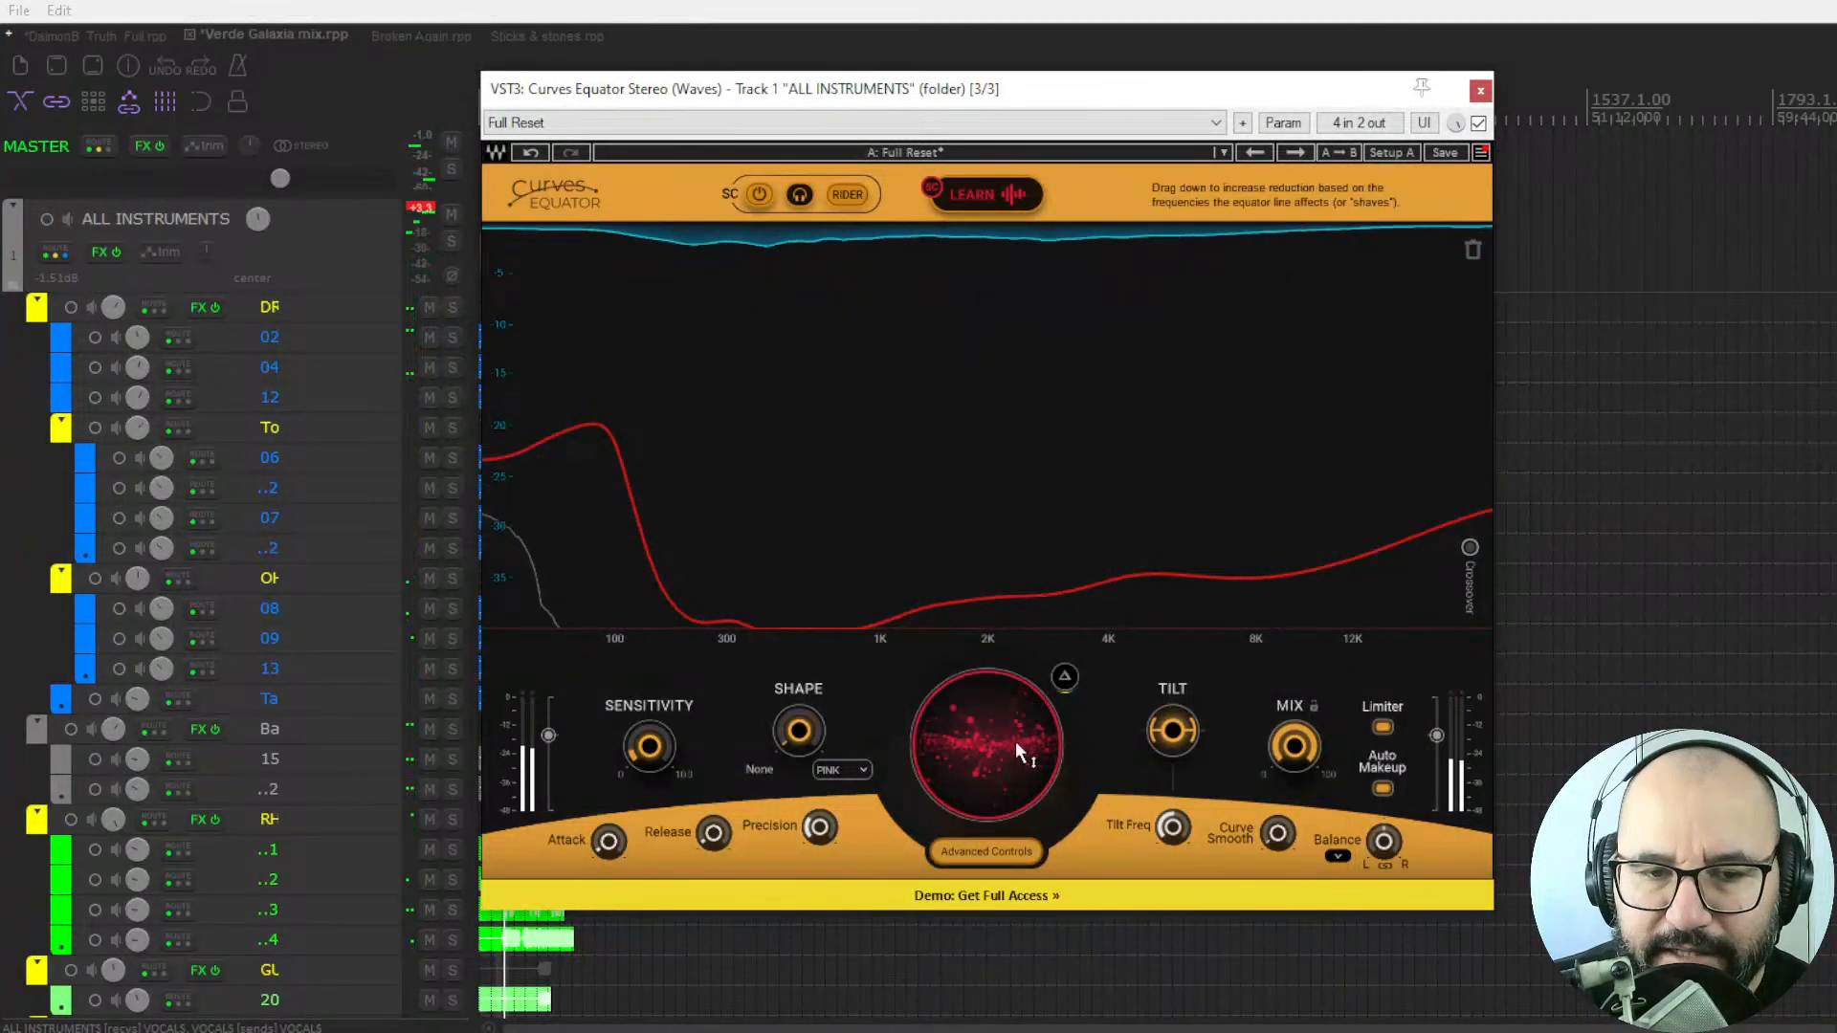
Raise the Rider threshold curve close to the top of the graph and compare the mix with the plugin bypassed and enabled.
key(space)
drag(1015, 742, 1035, 784)
key(space)
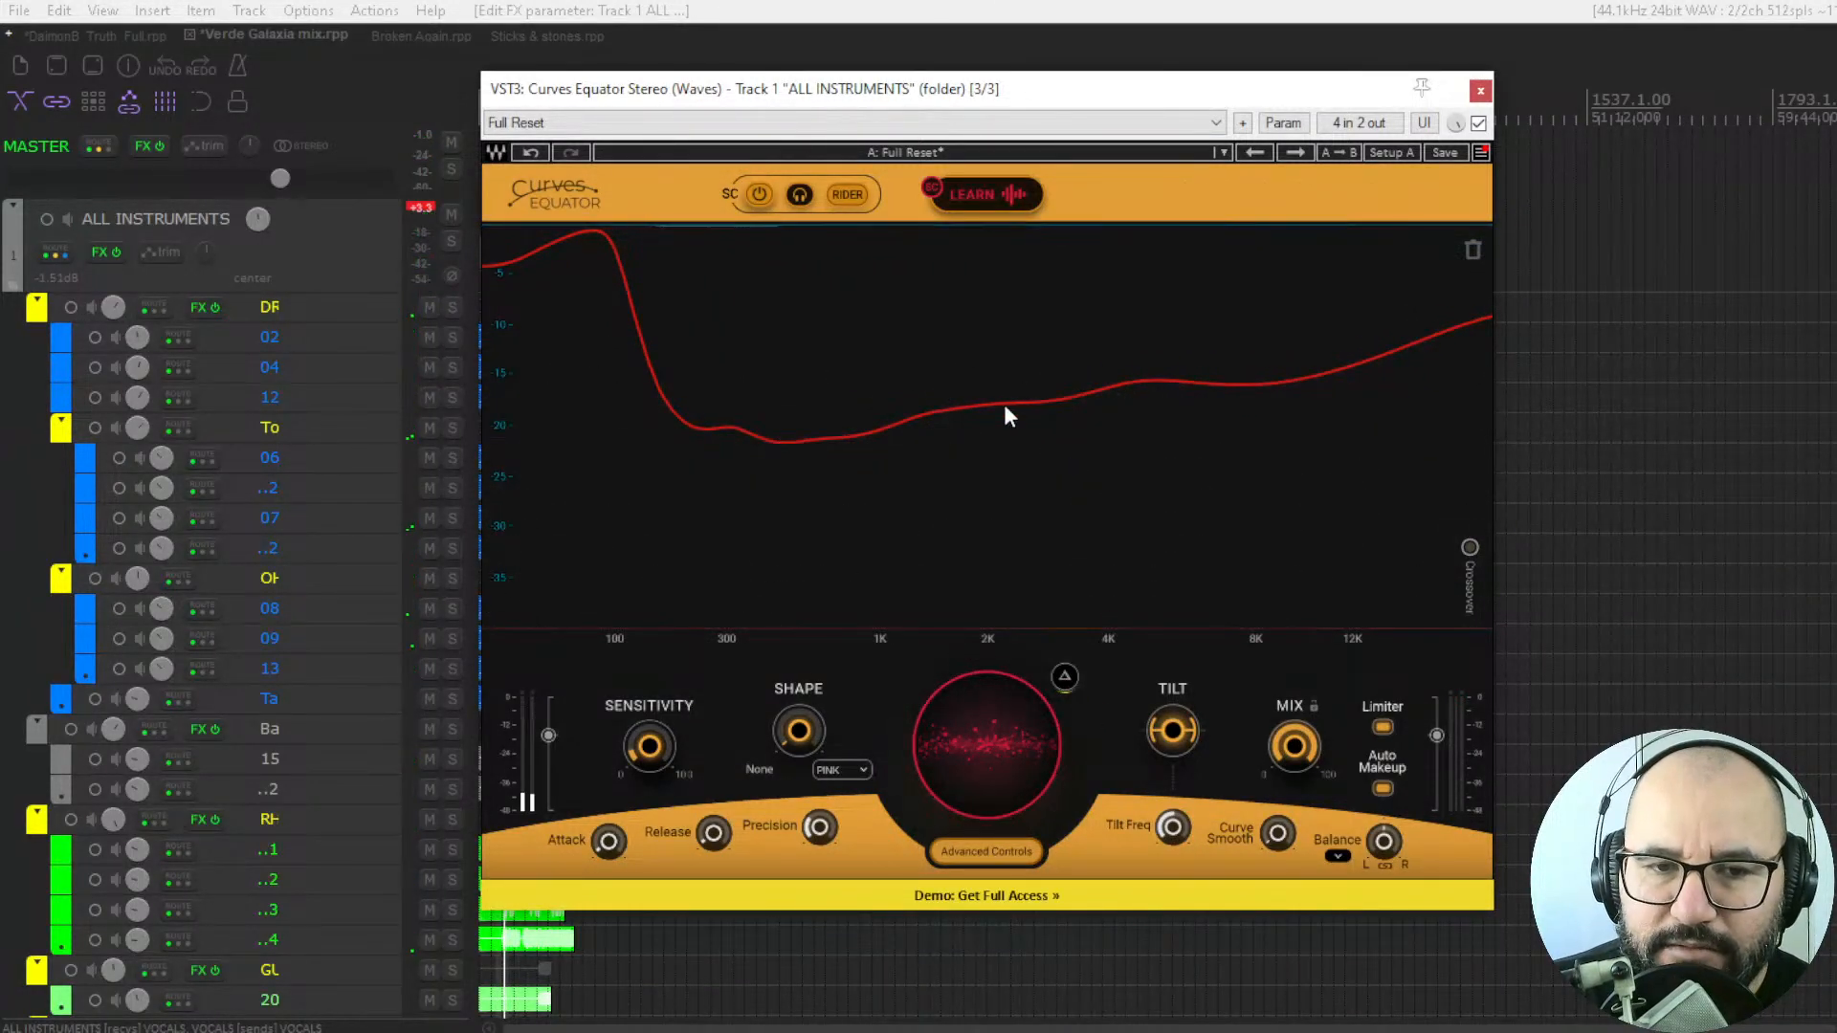
key(space)
drag(992, 724, 991, 734)
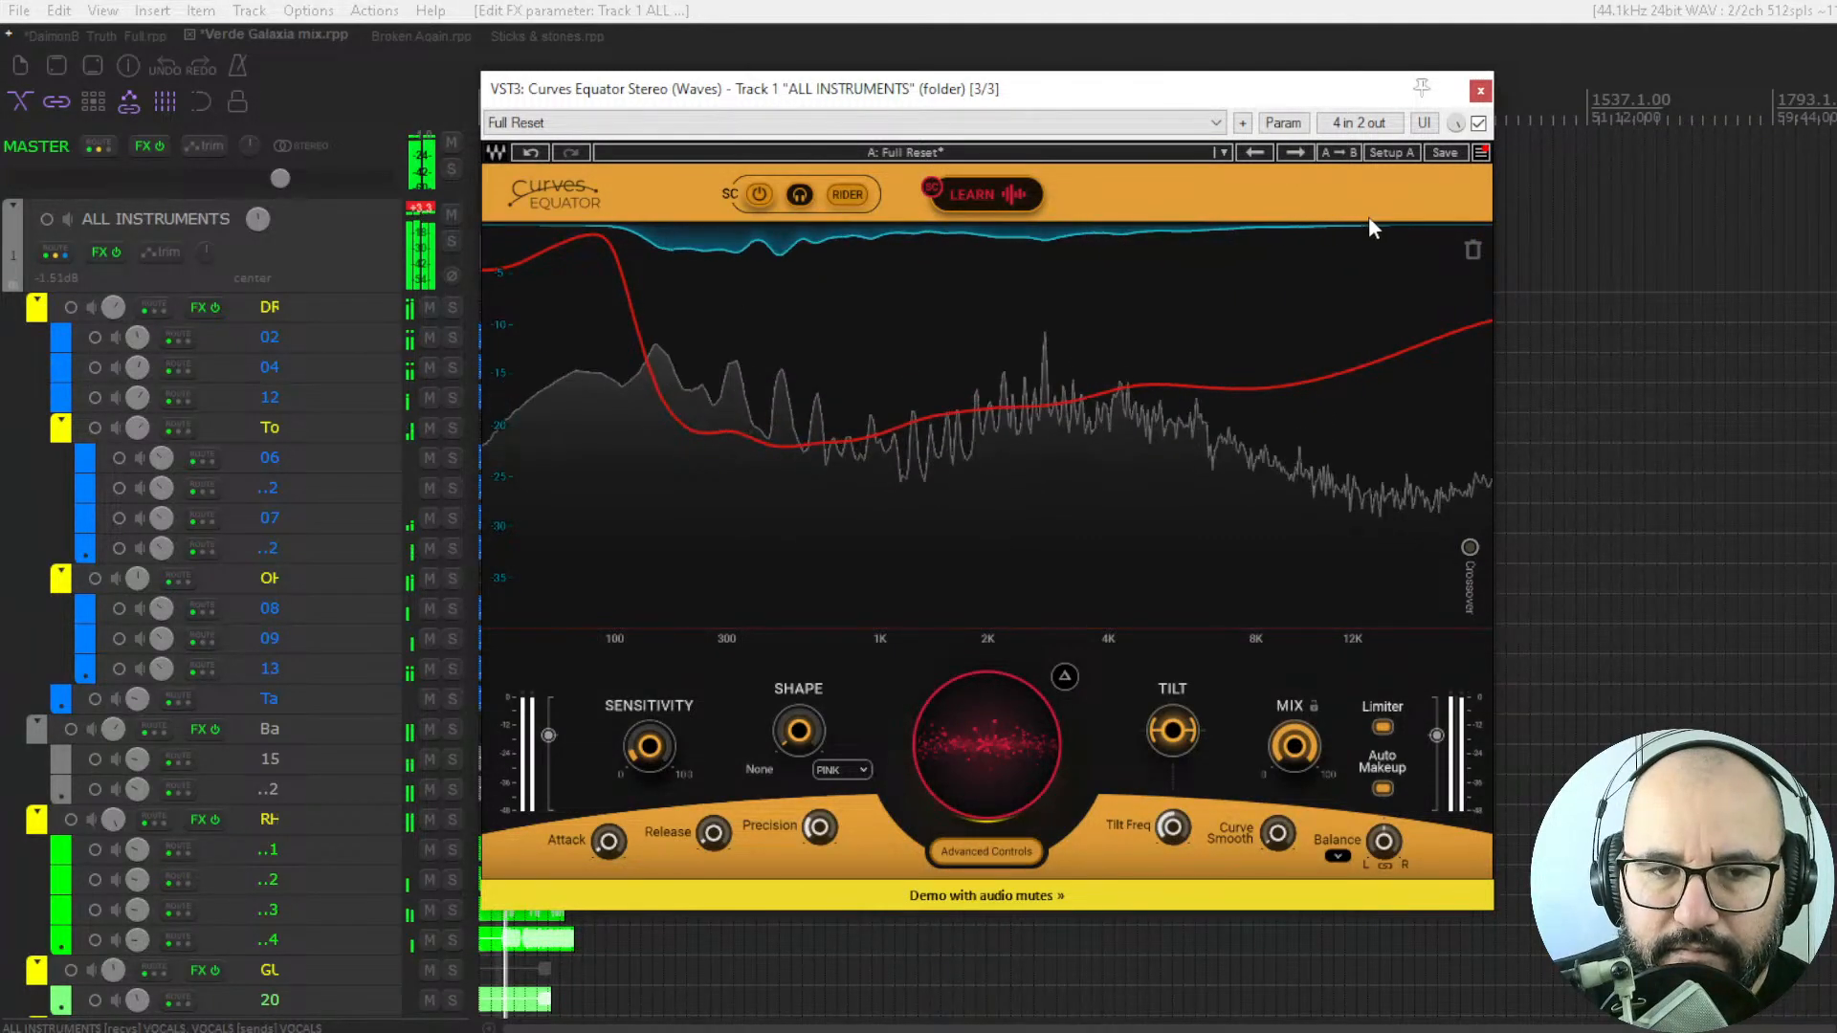
click(1478, 122)
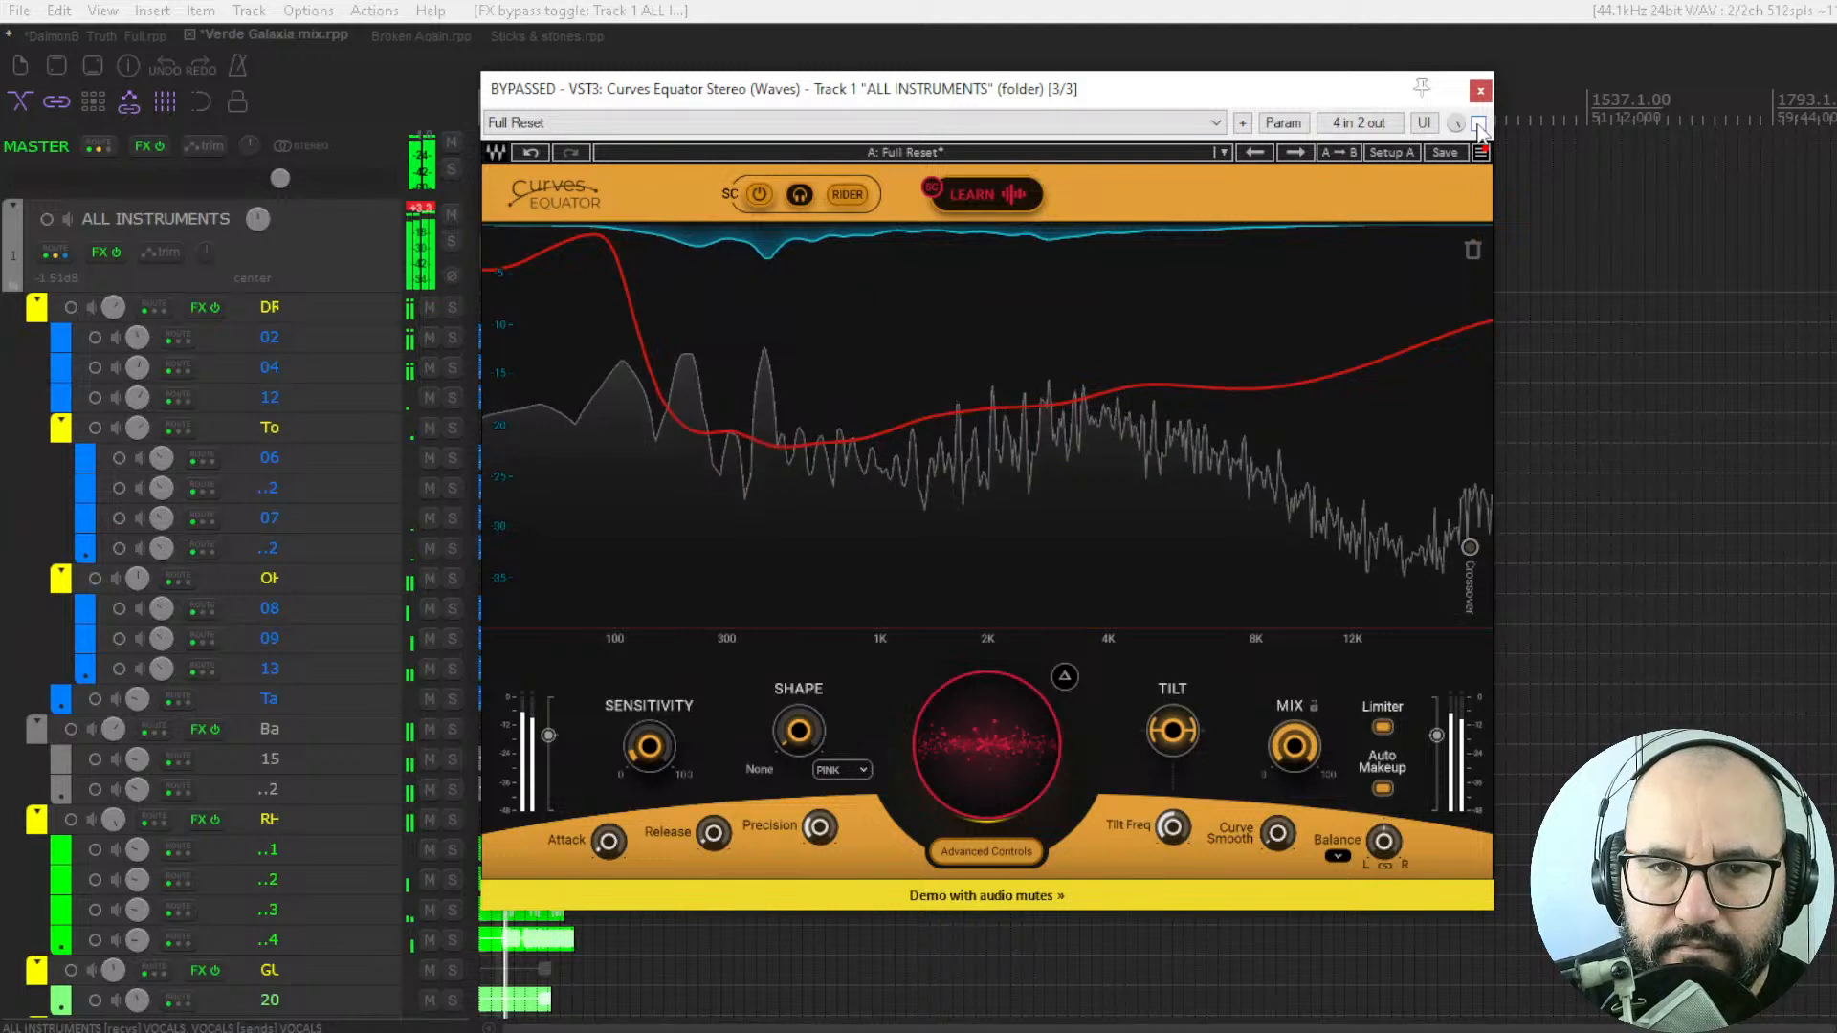
click(1478, 125)
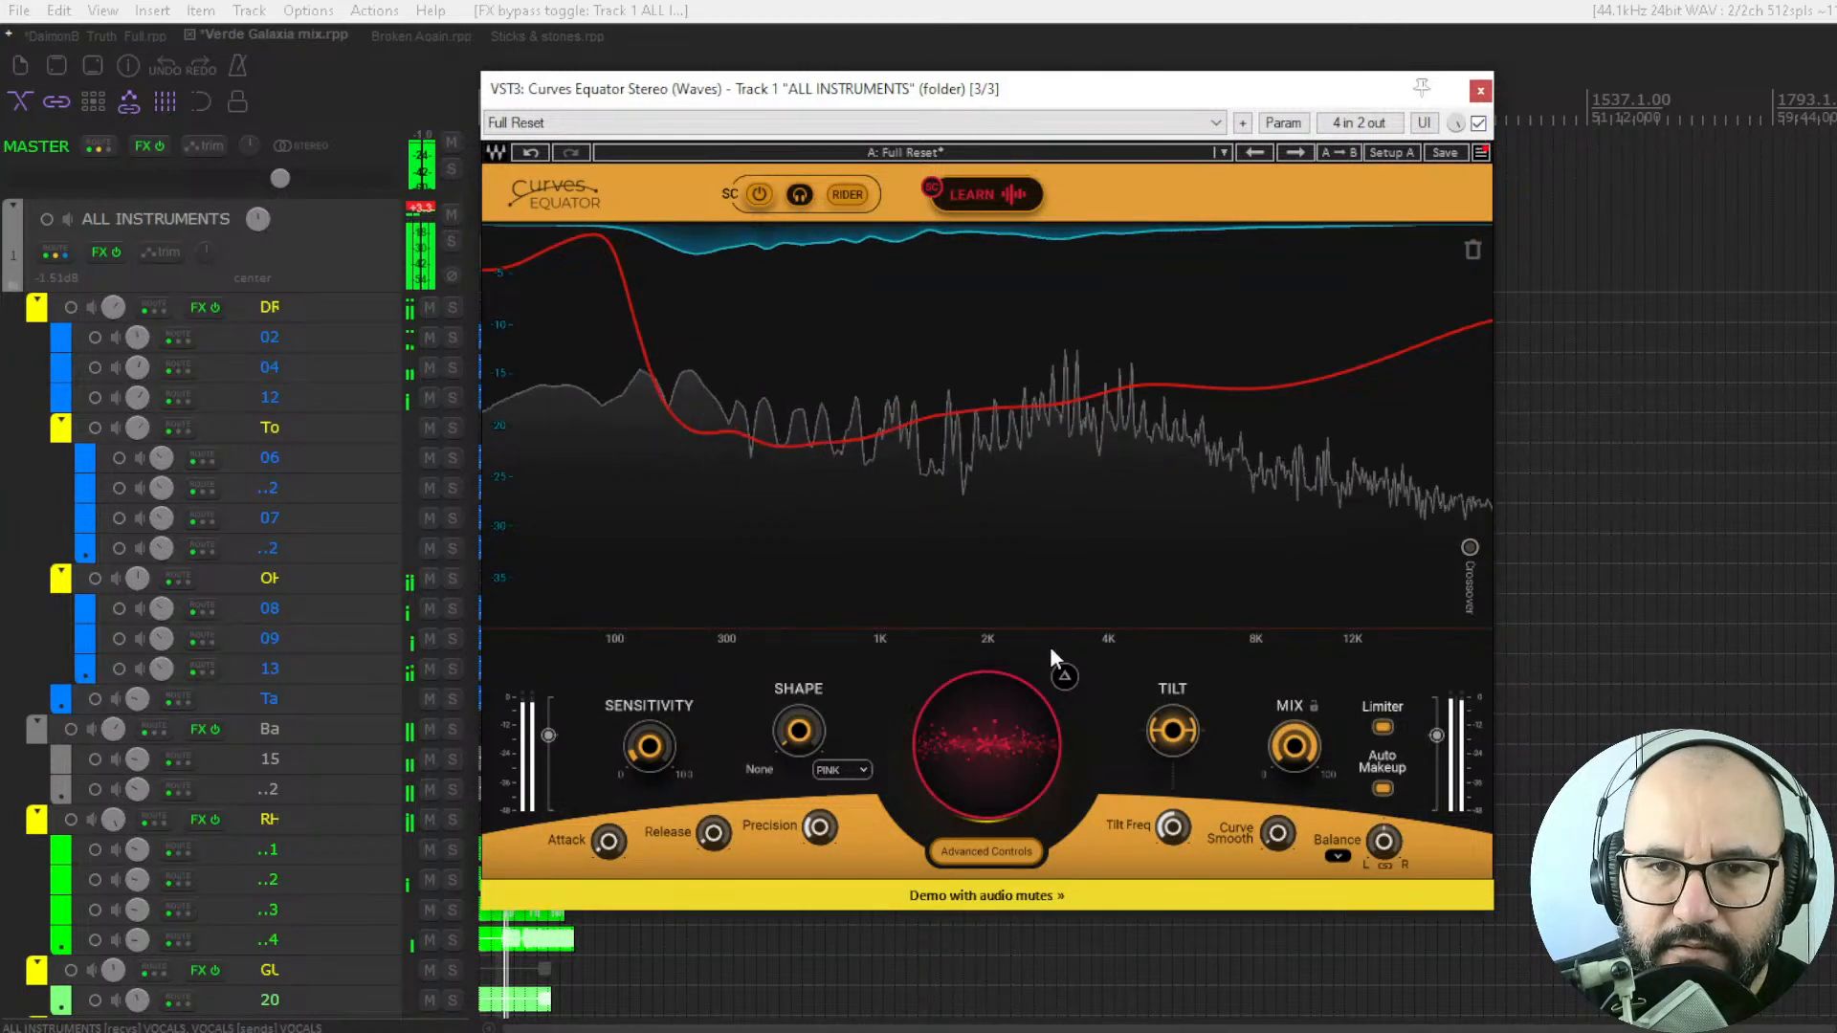
Lower the Rider threshold to 2.5, bypass and re-enable the plugin for comparison, and stop playback.
drag(995, 729, 995, 756)
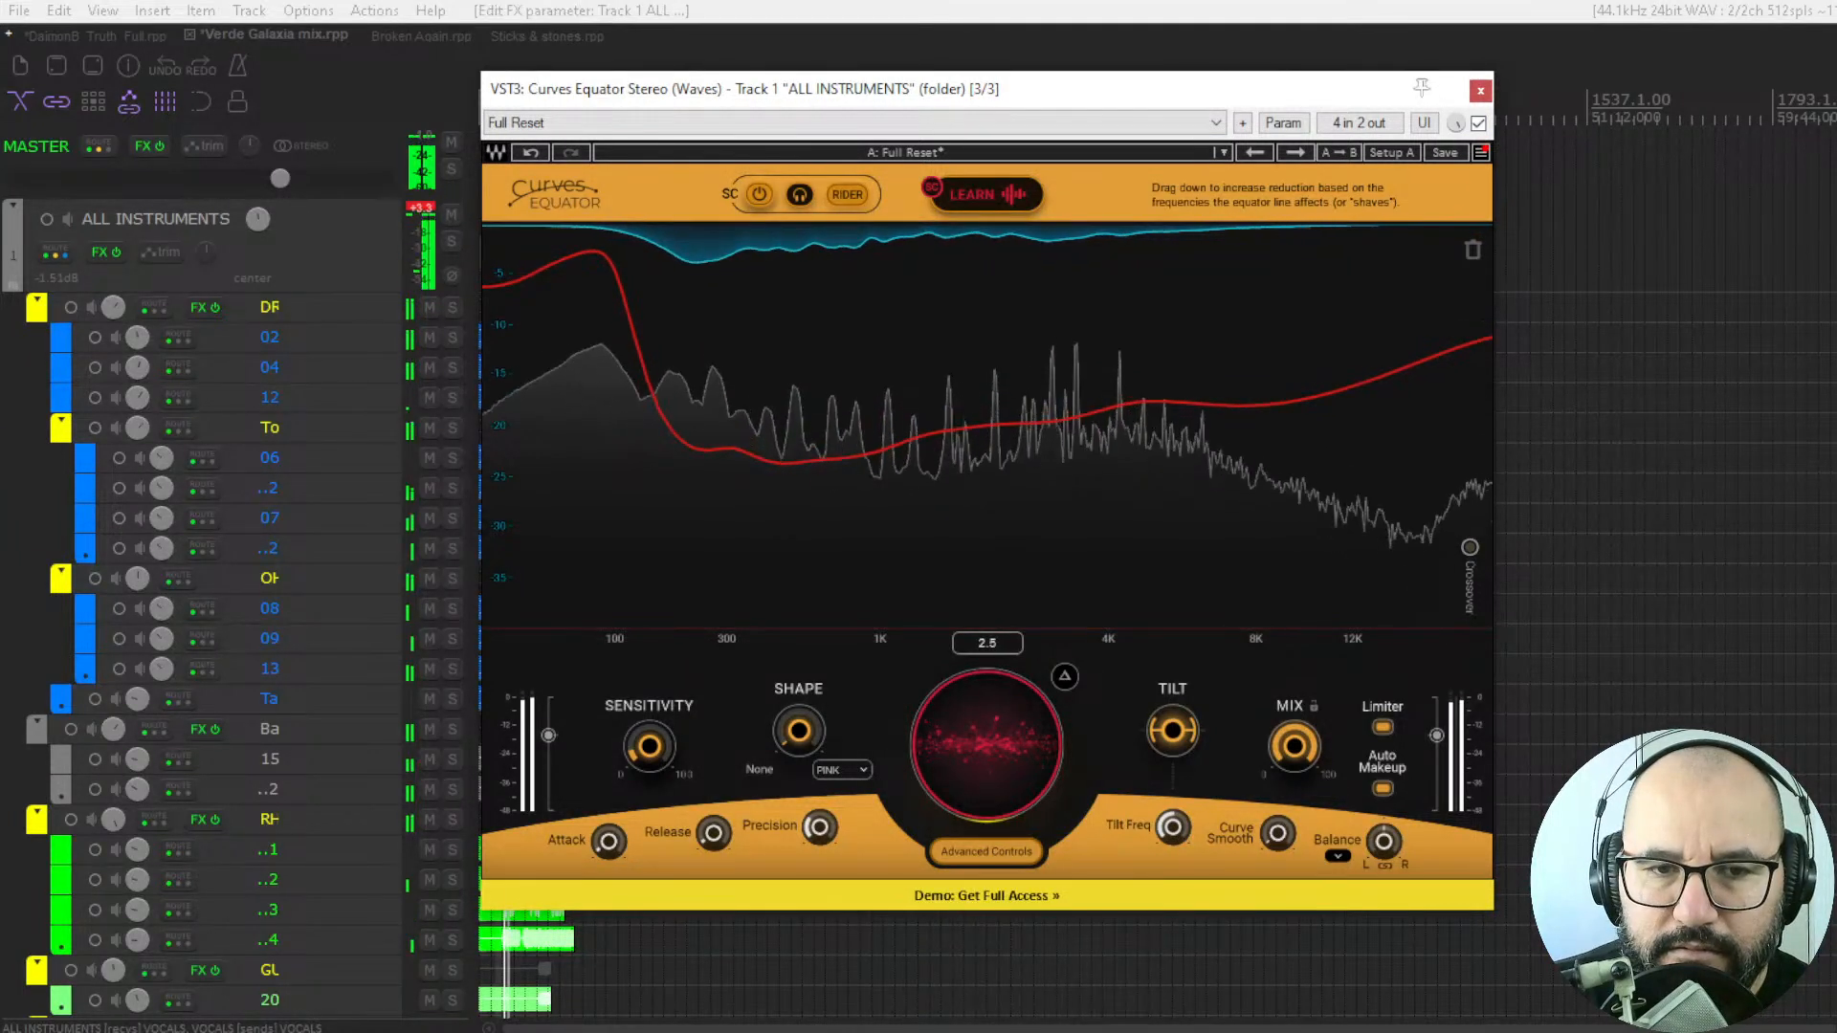
click(1478, 123)
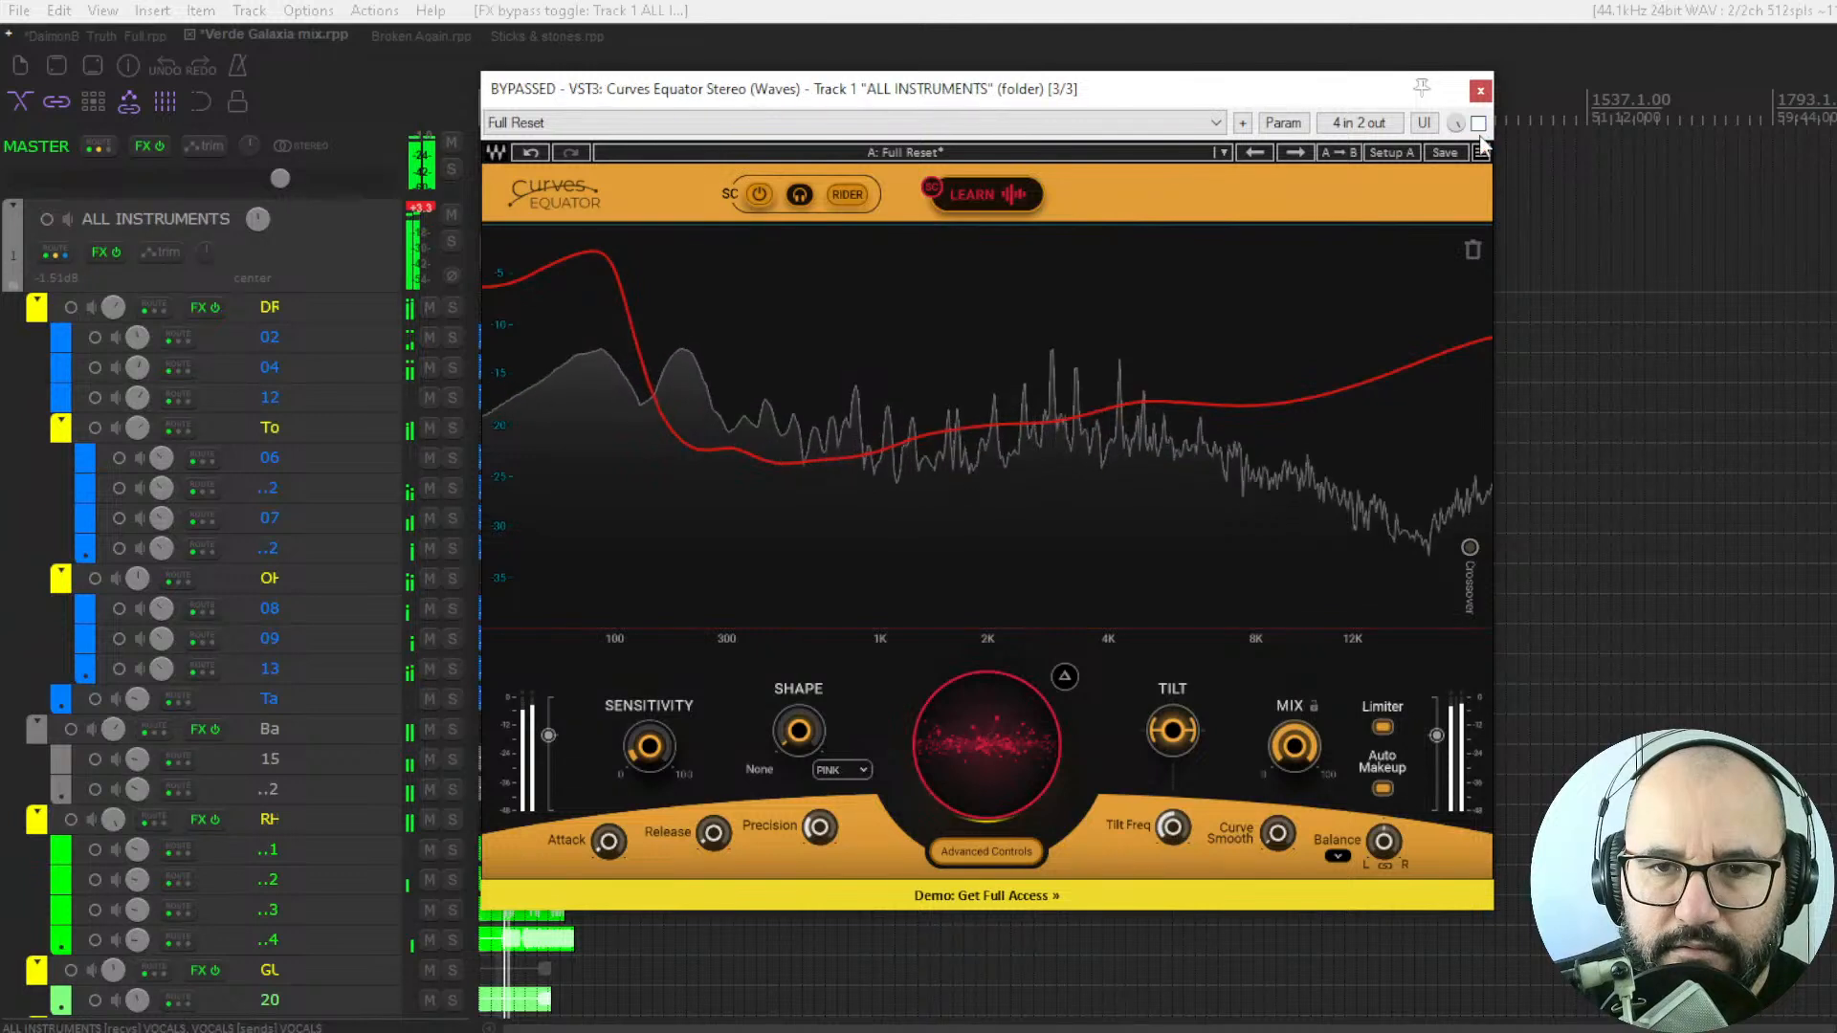
click(1478, 124)
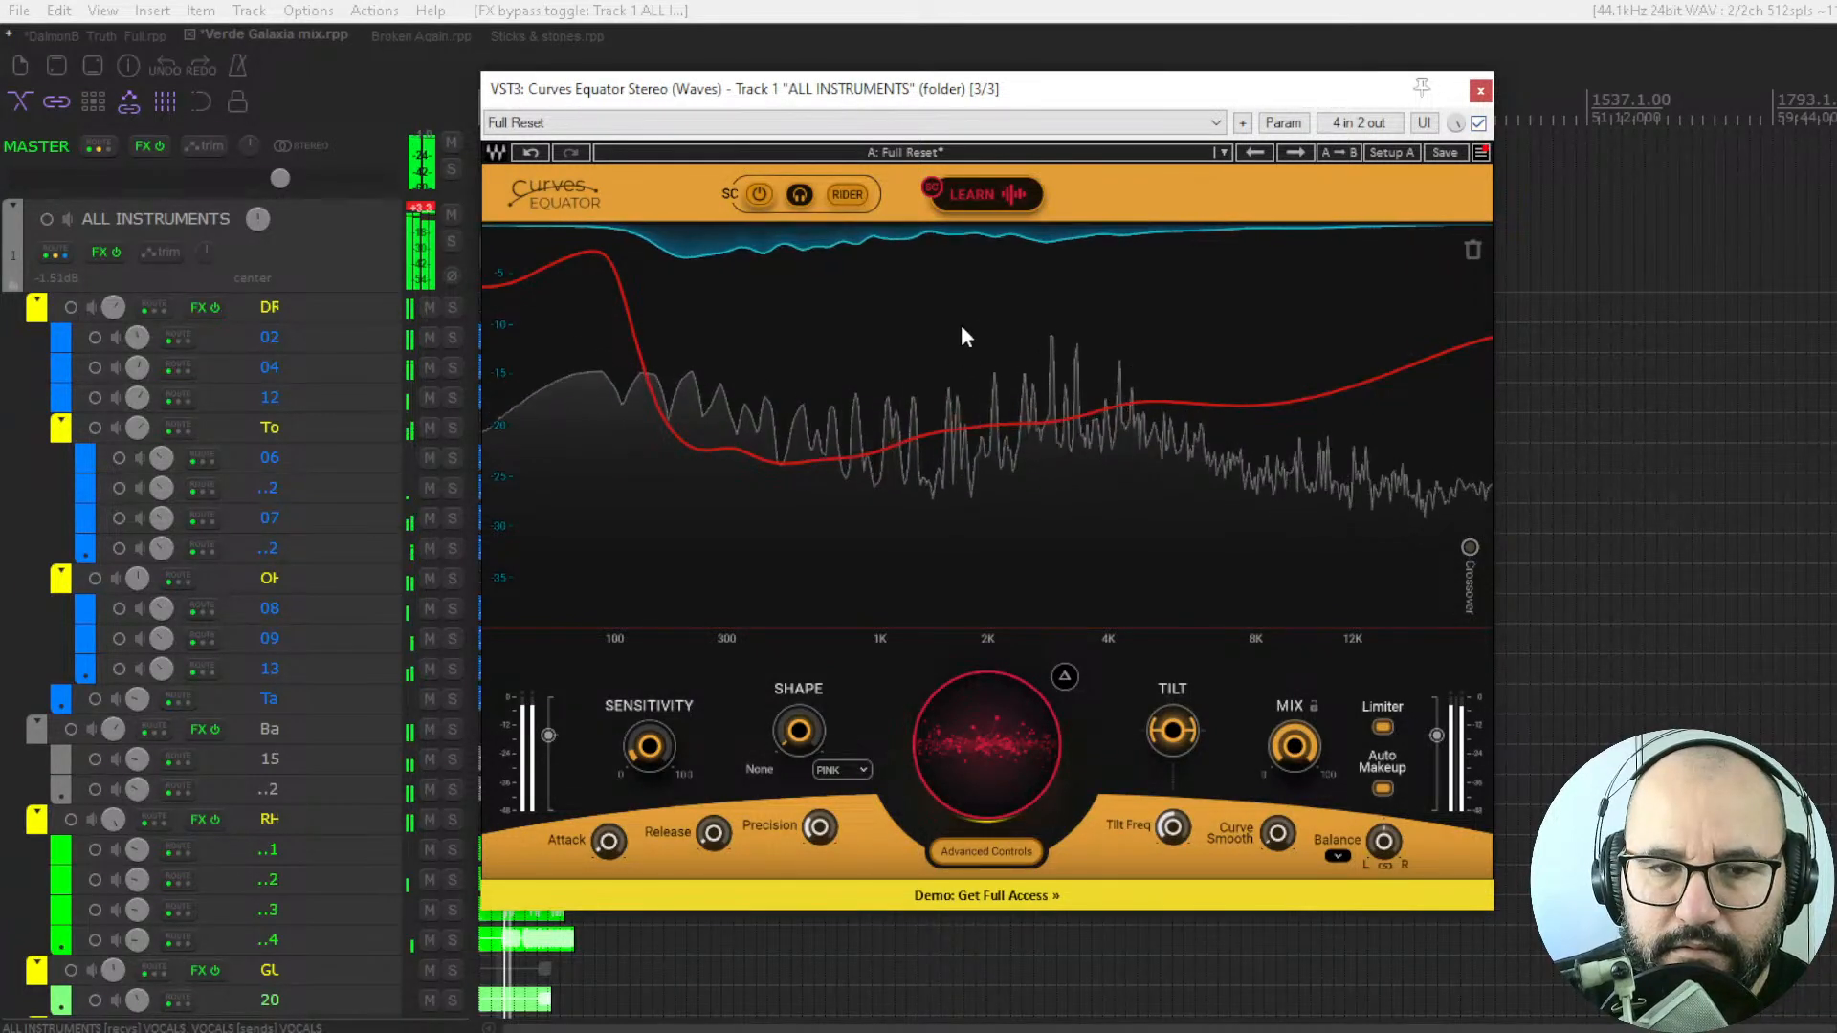
key(space)
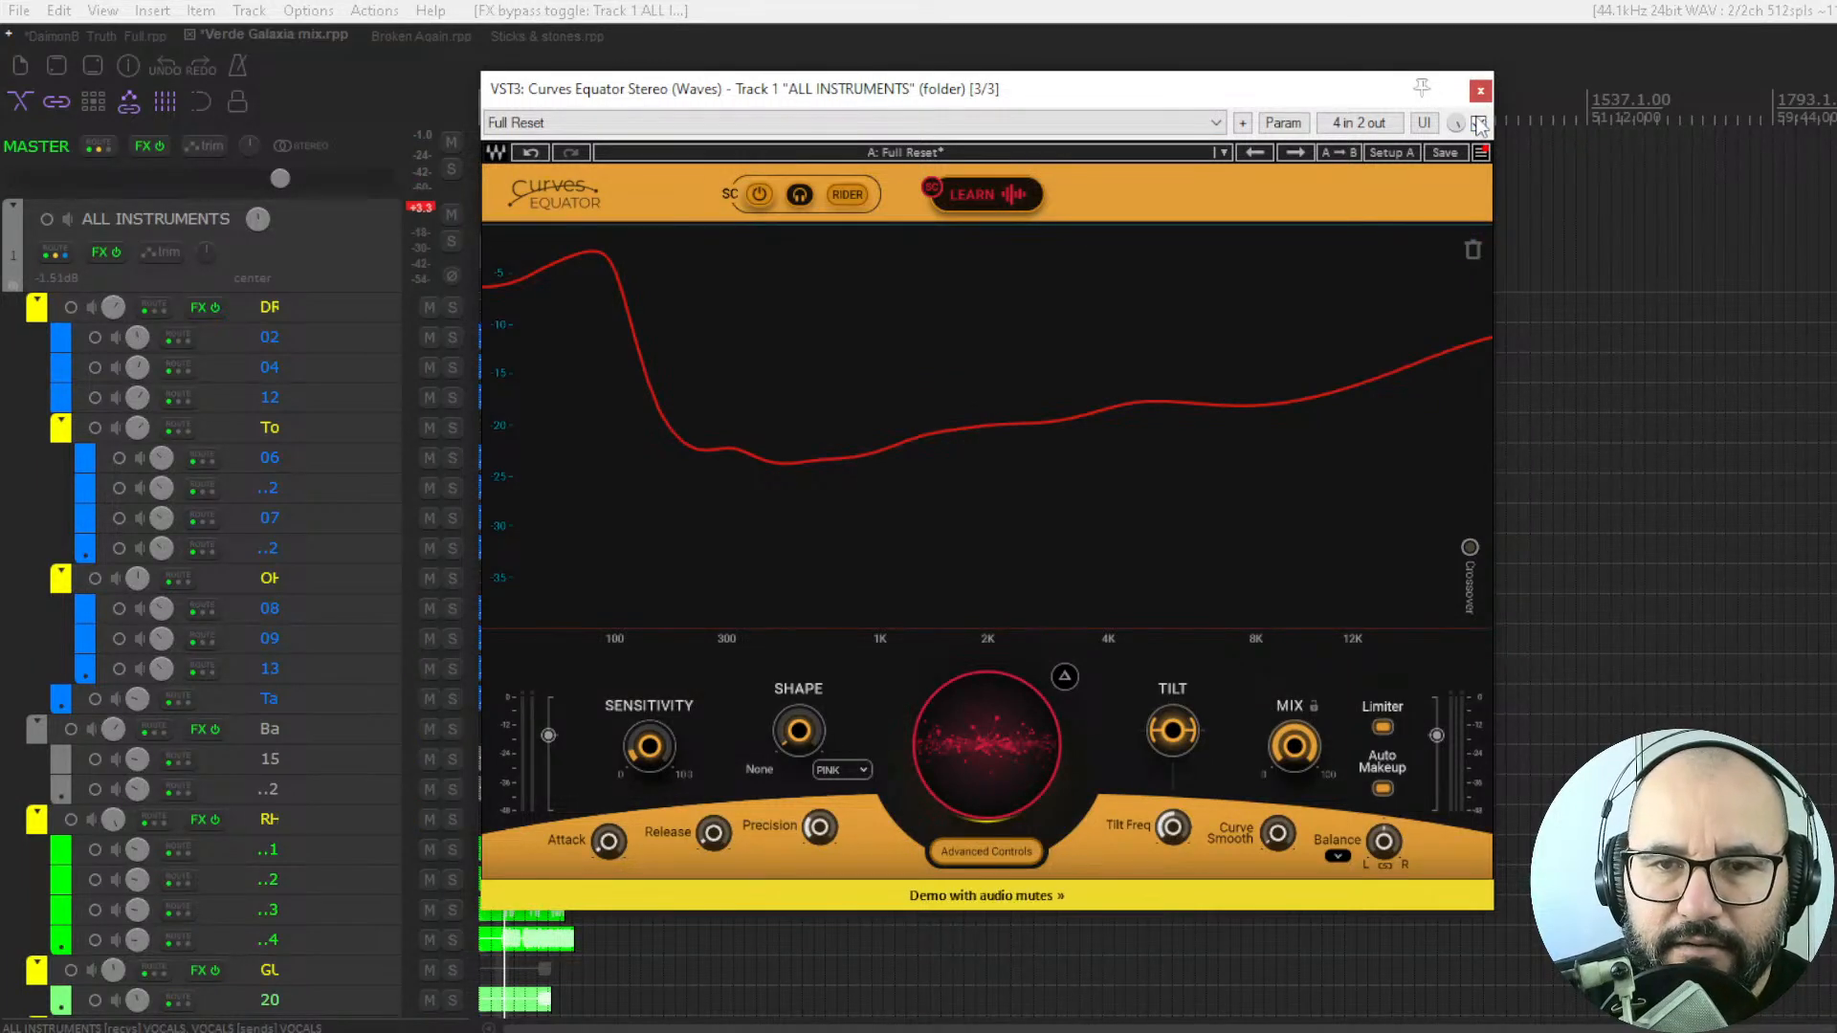
Switch to the Broken Again project, play it and select the Distorted Gtrs folder track.
click(413, 34)
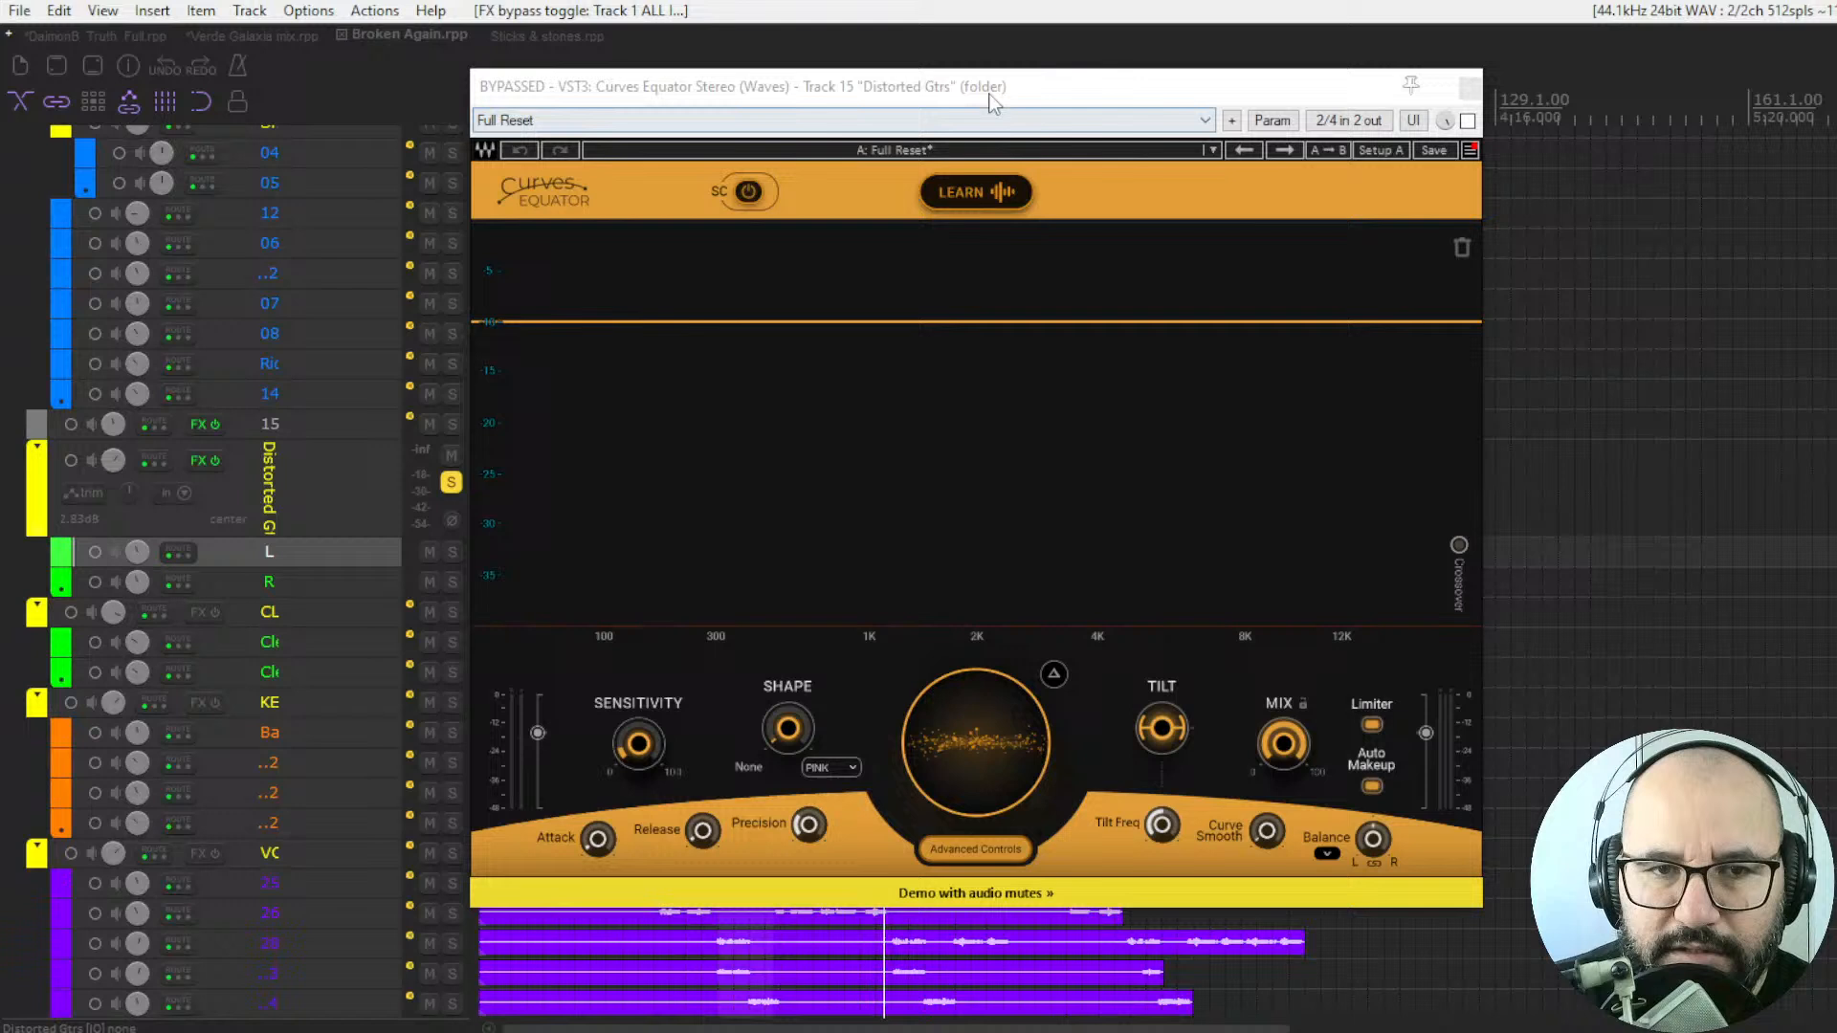
click(1028, 95)
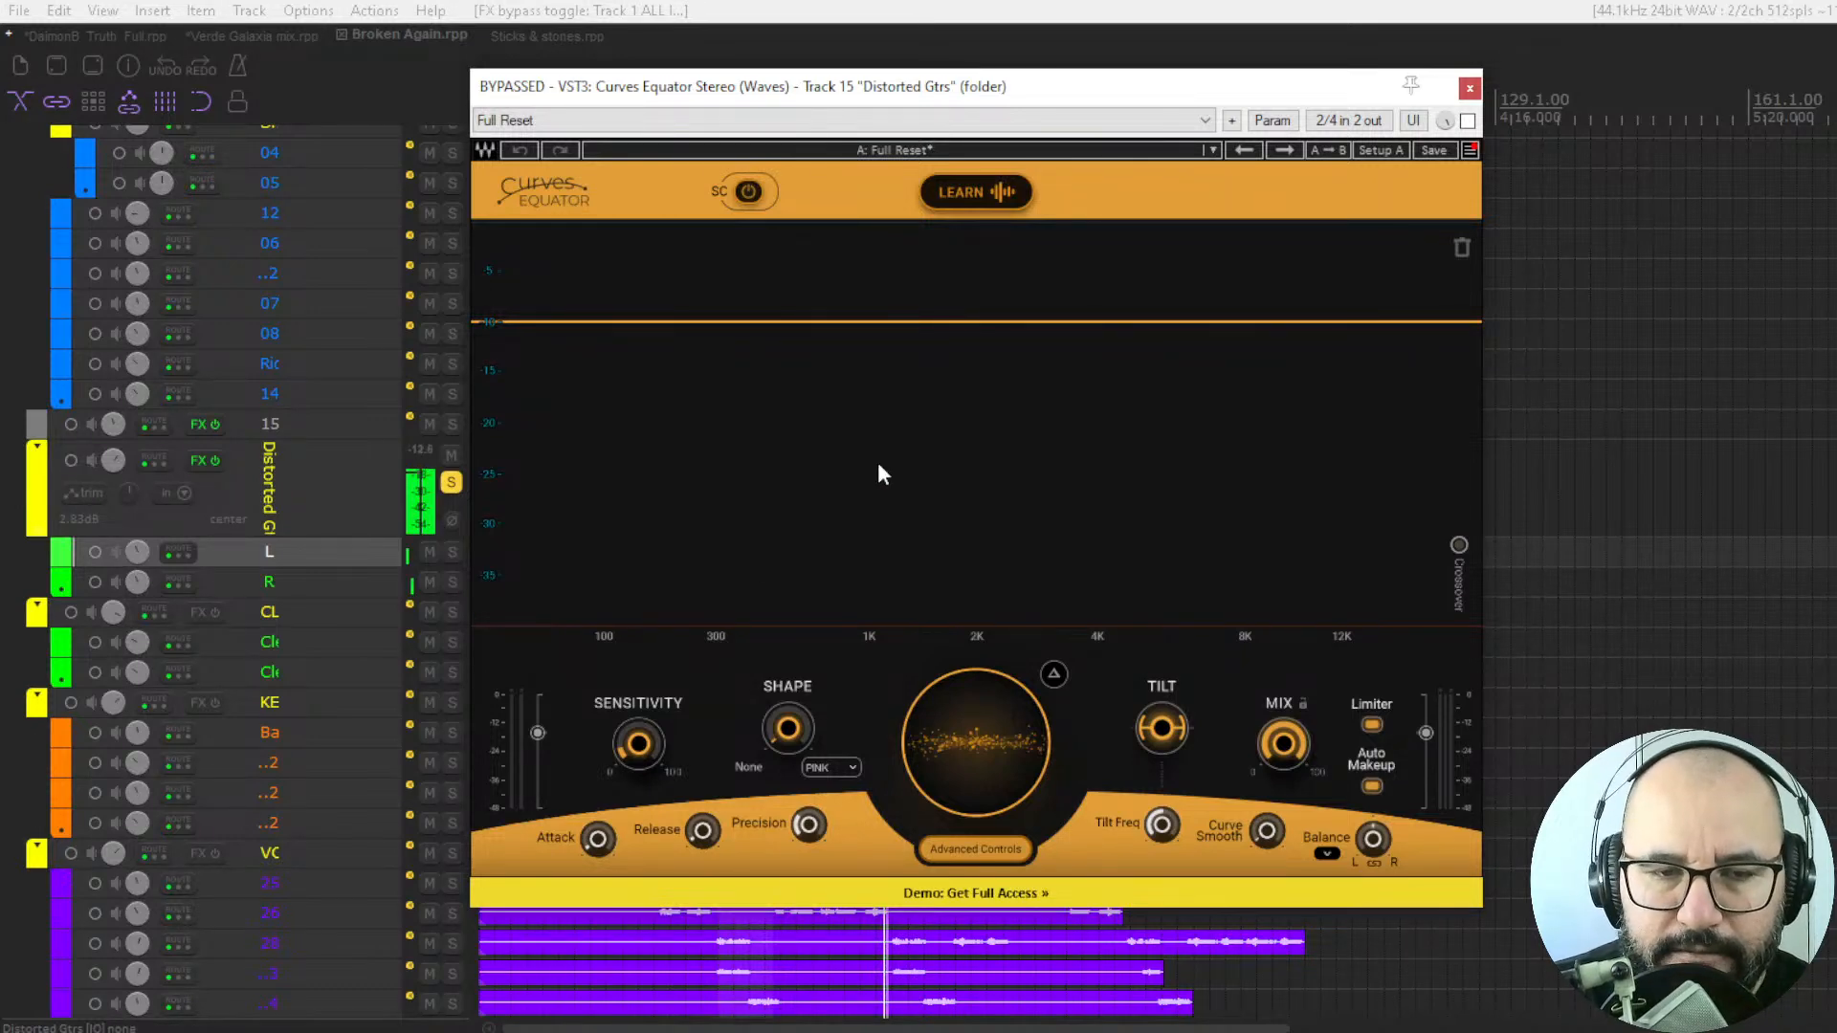
scroll(306, 294, up, 4)
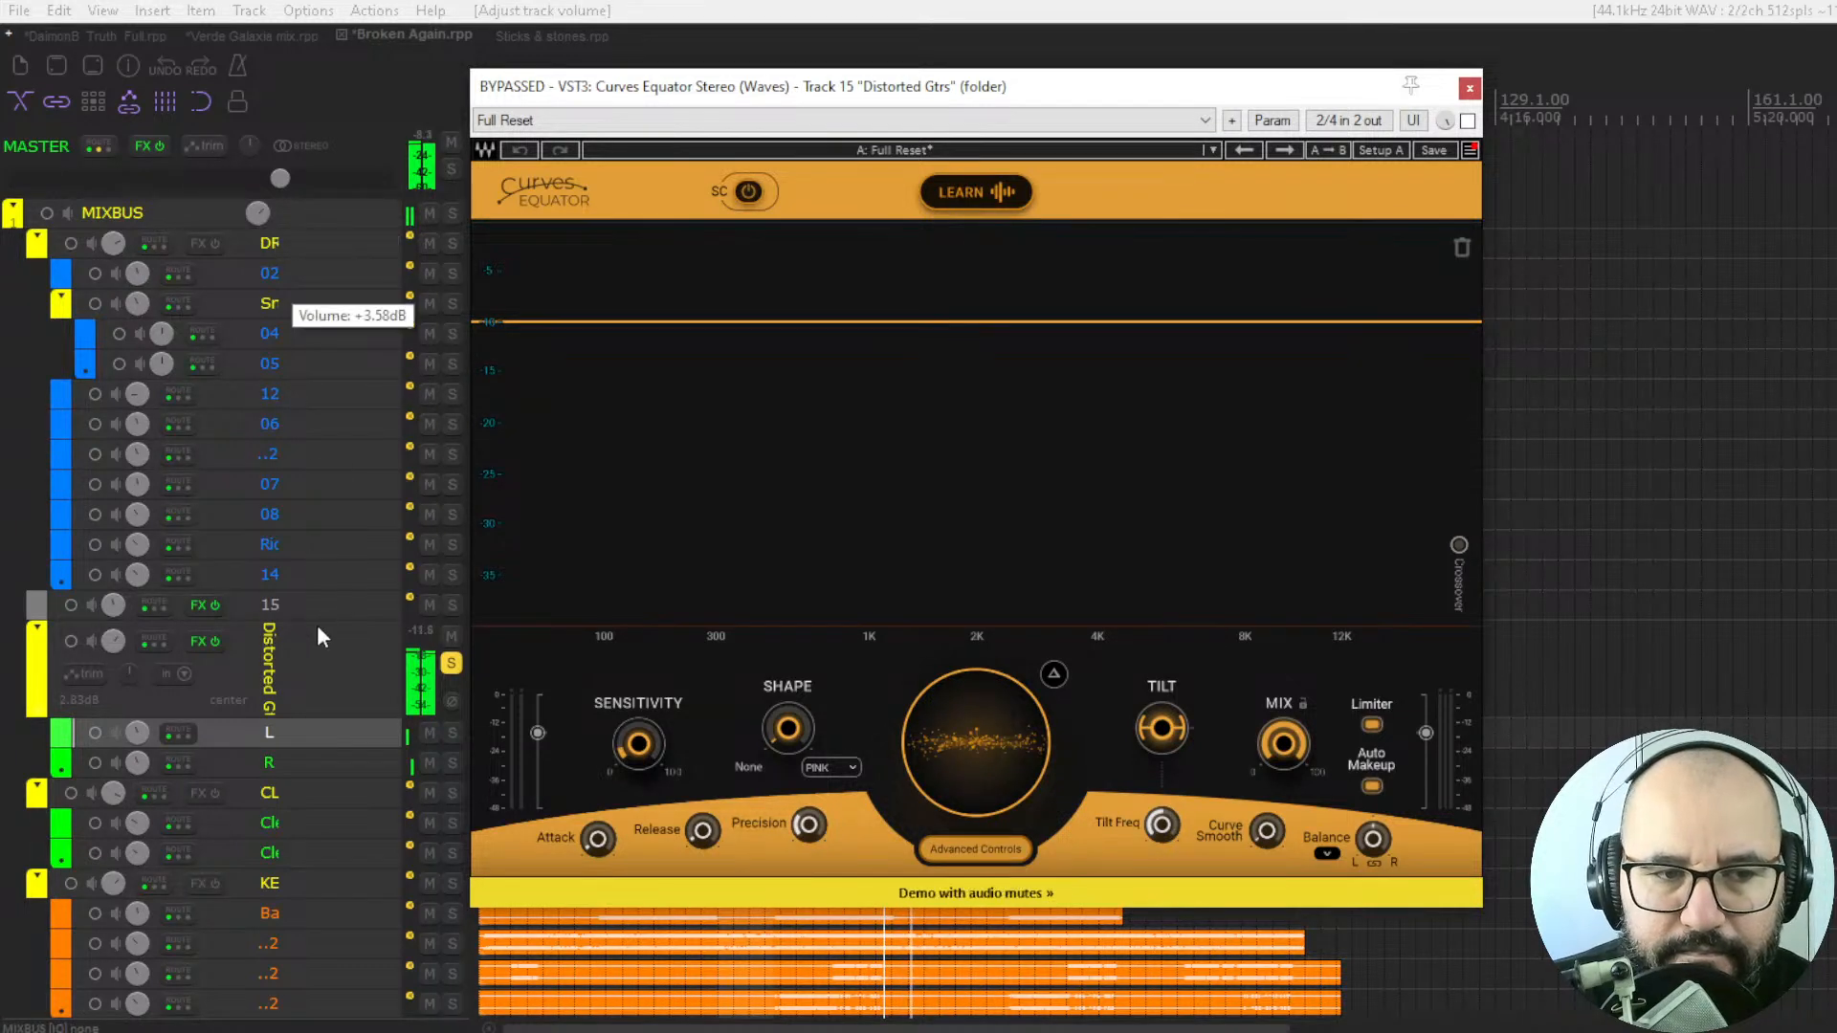
scroll(318, 624, down, 3)
click(335, 545)
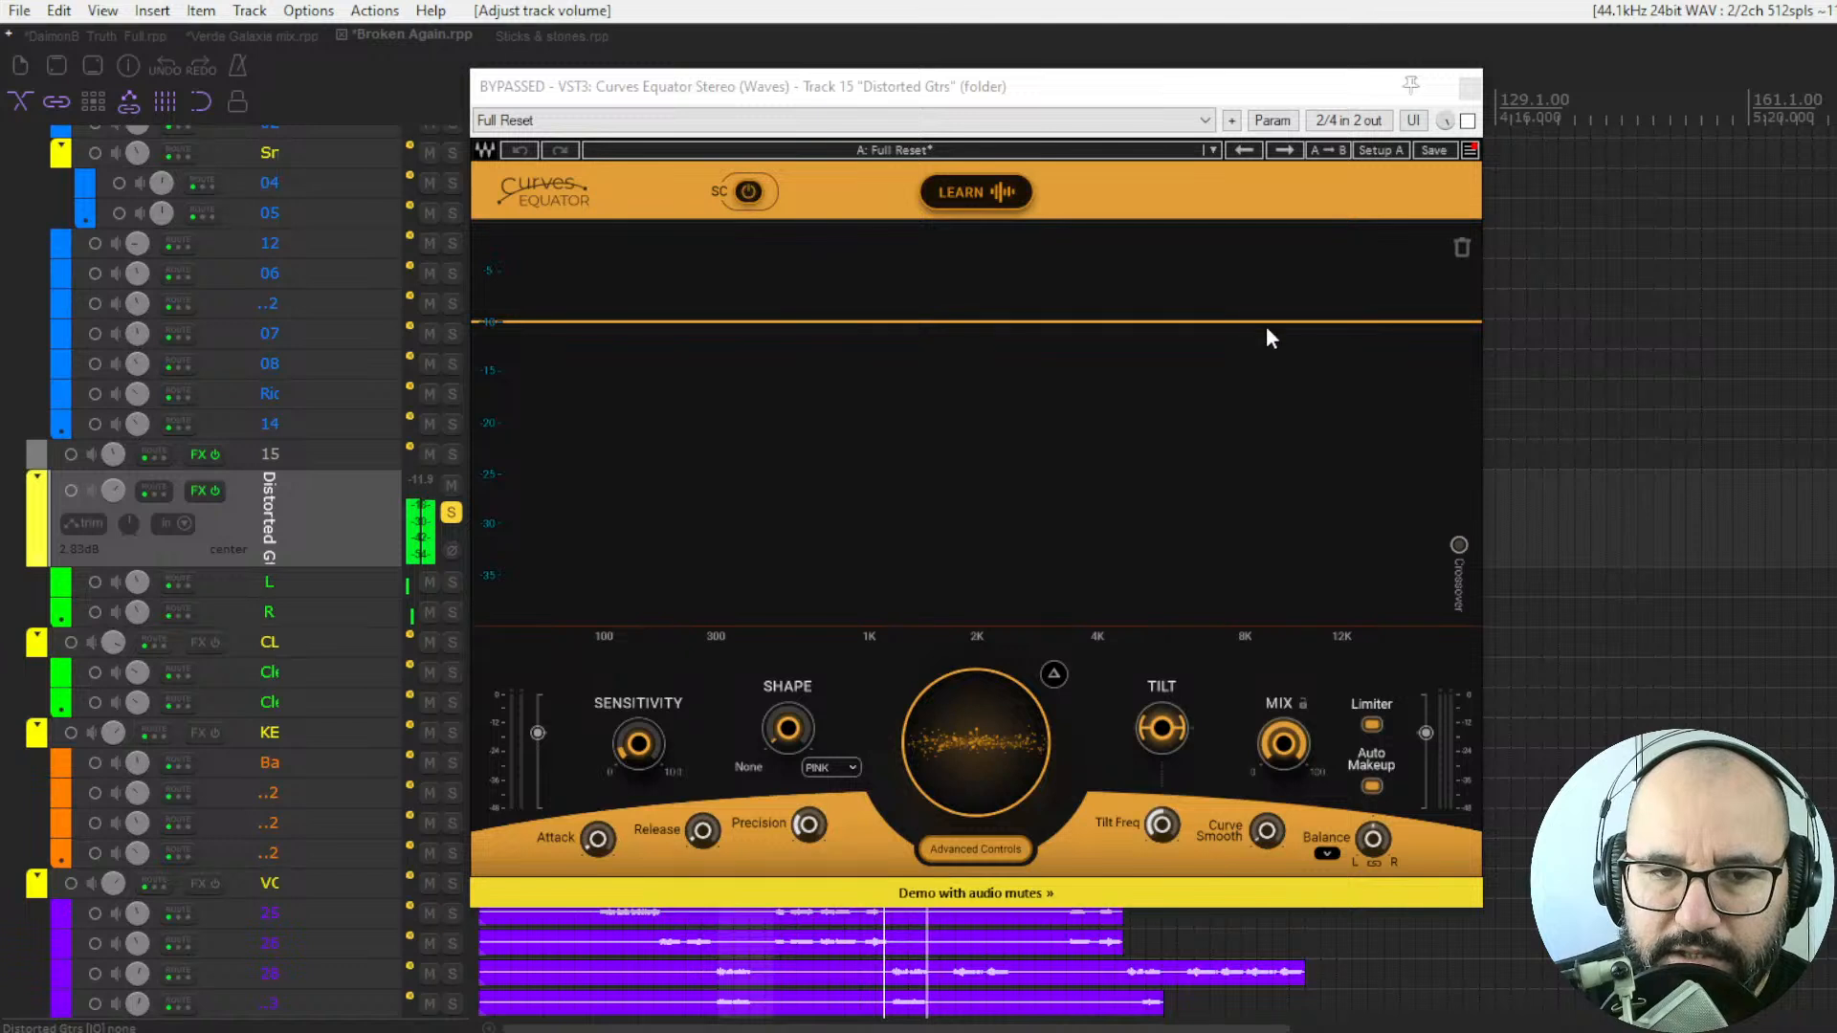
Enable Curves Equator on Distorted Gtrs, lower the flat threshold line to about -18, and compare the guitars bypassed and enabled.
click(1467, 121)
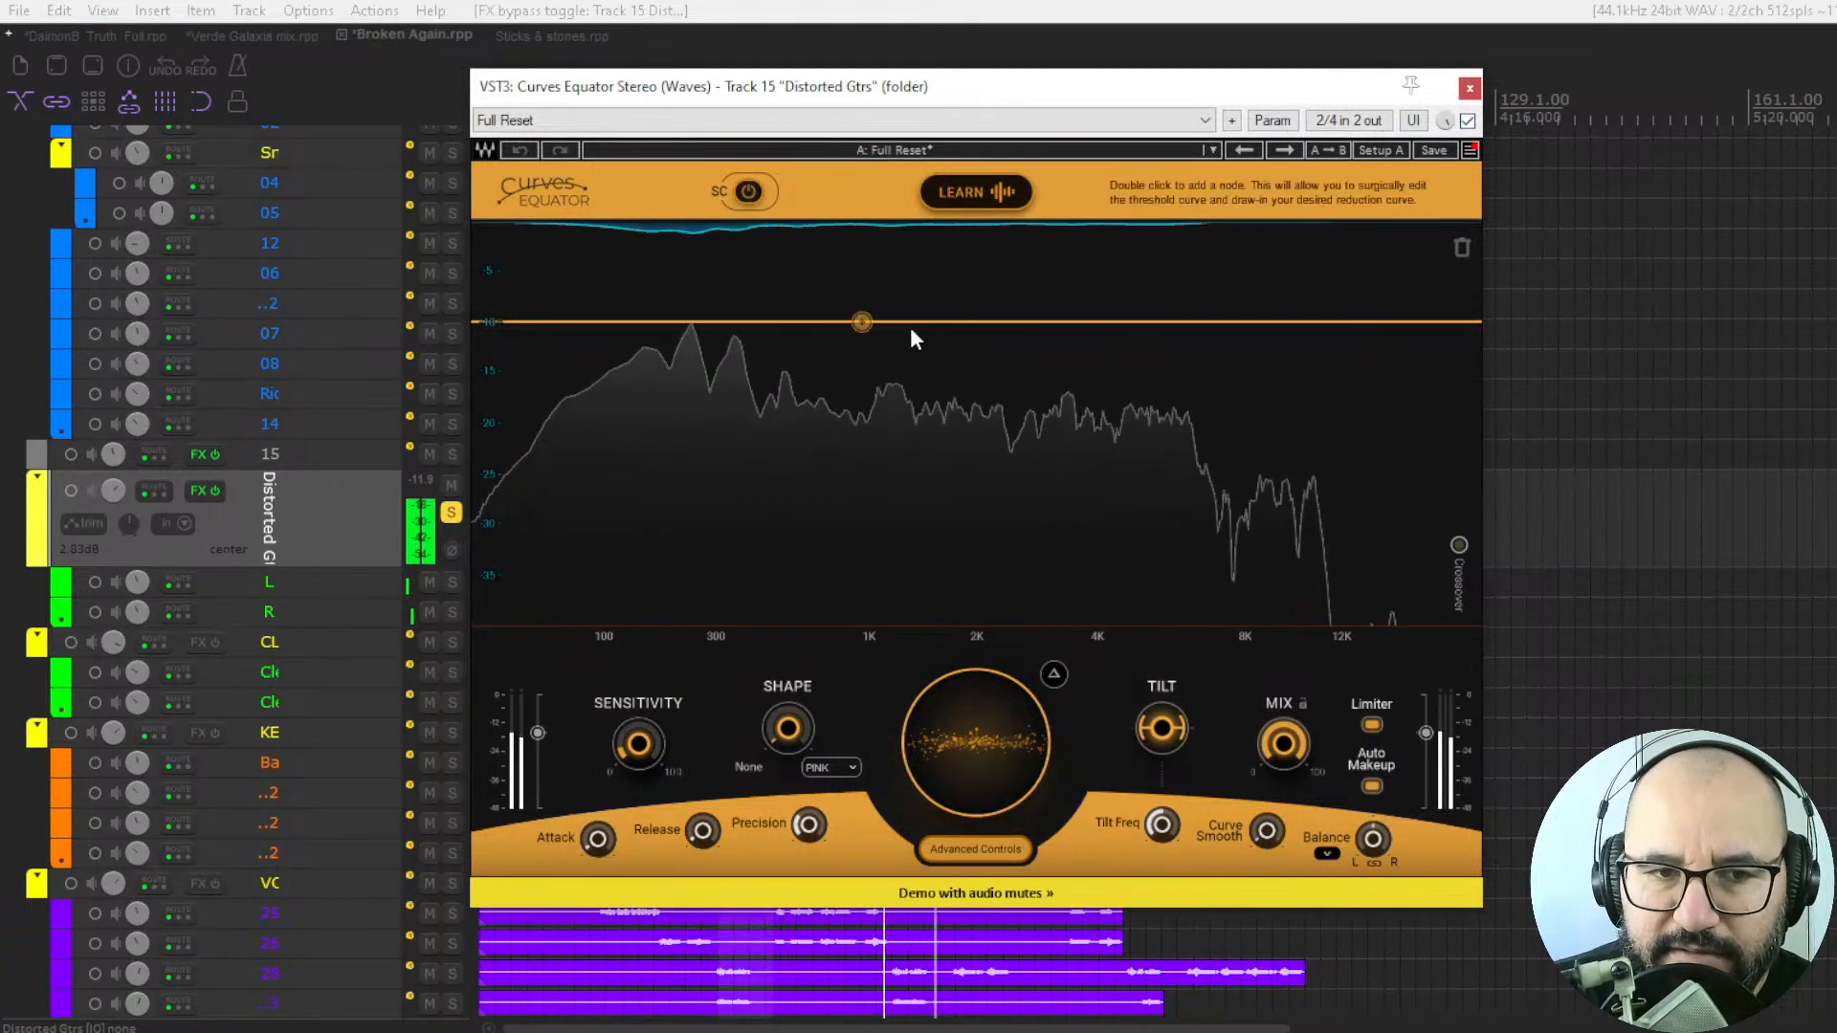
drag(984, 726, 984, 815)
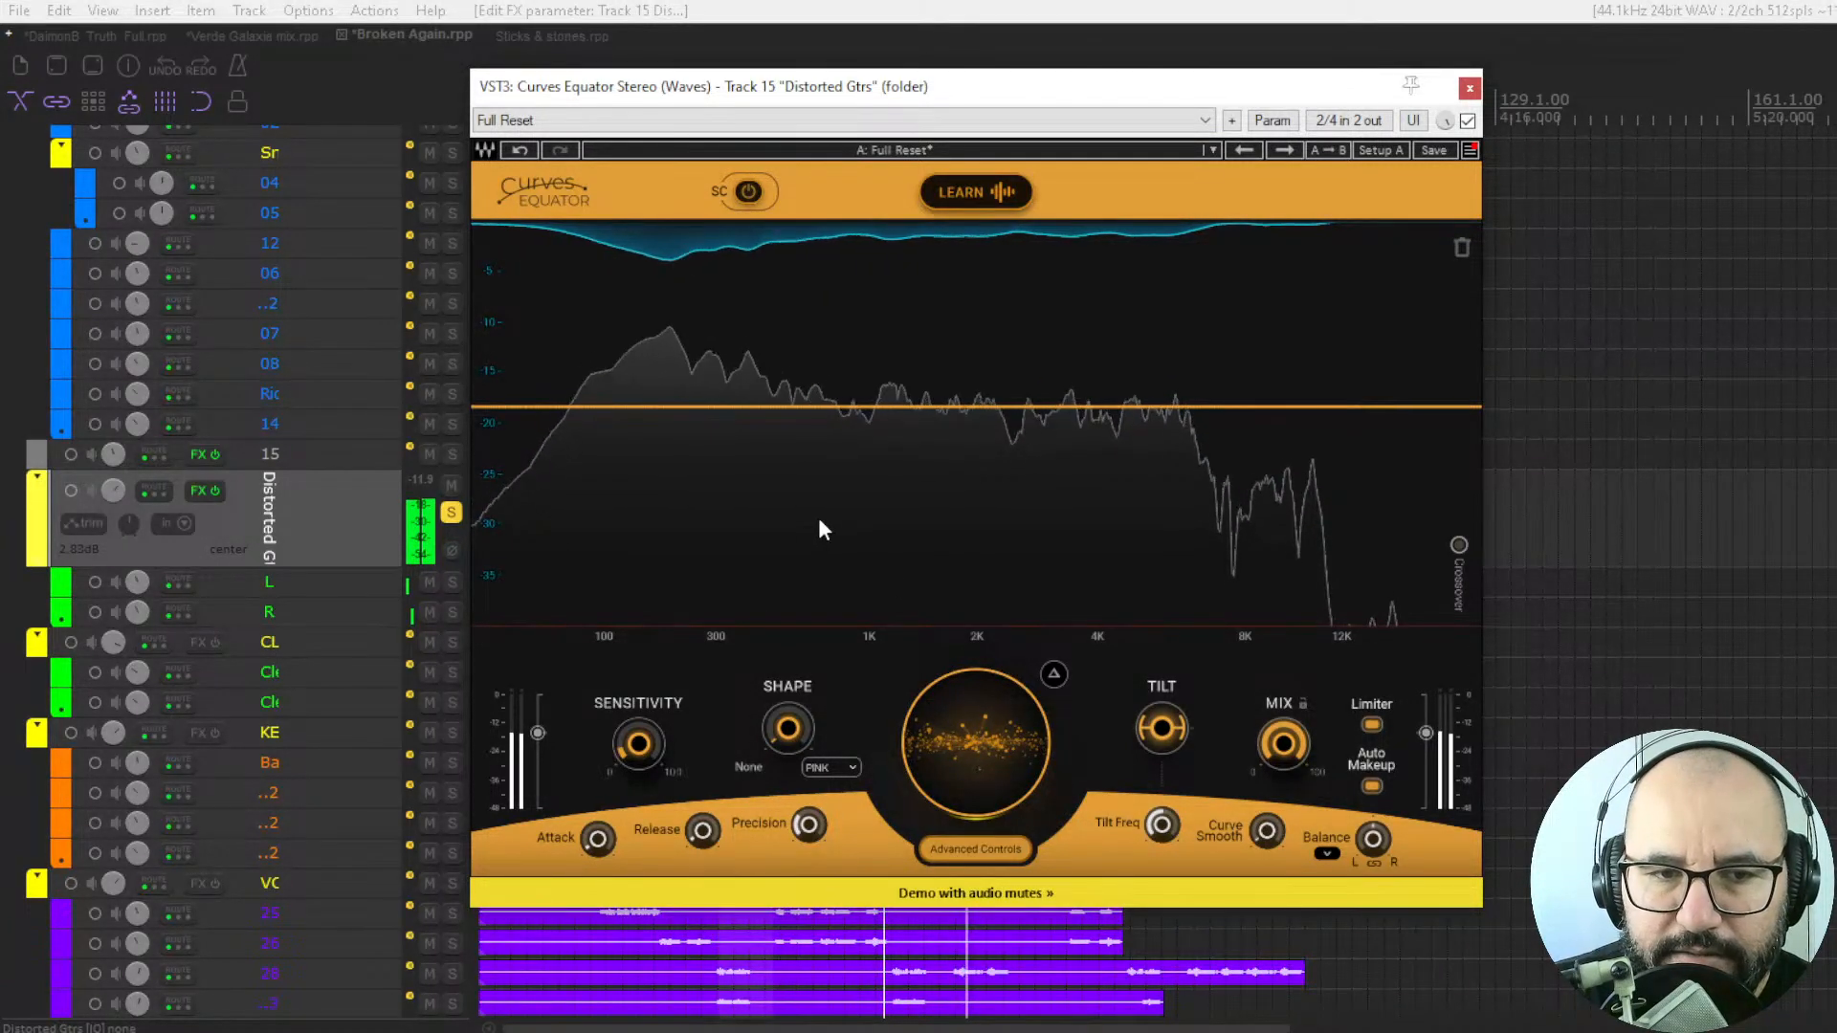
click(1468, 120)
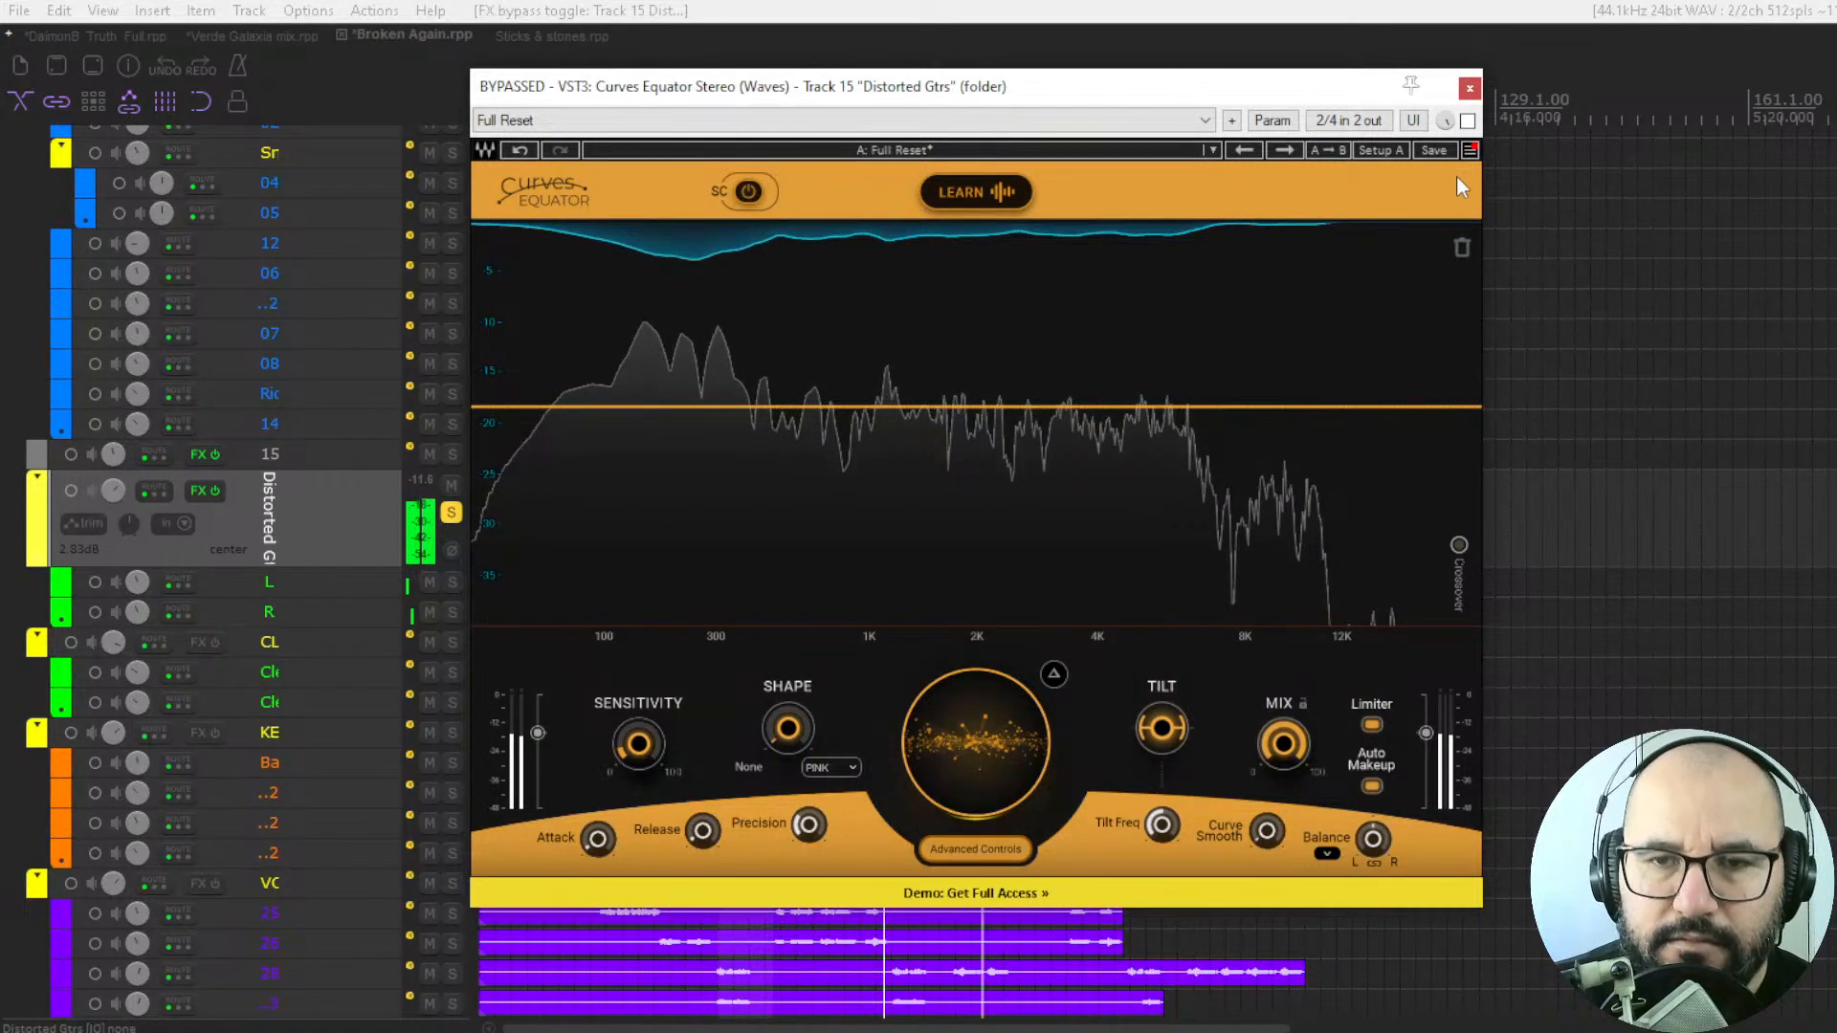
click(1468, 121)
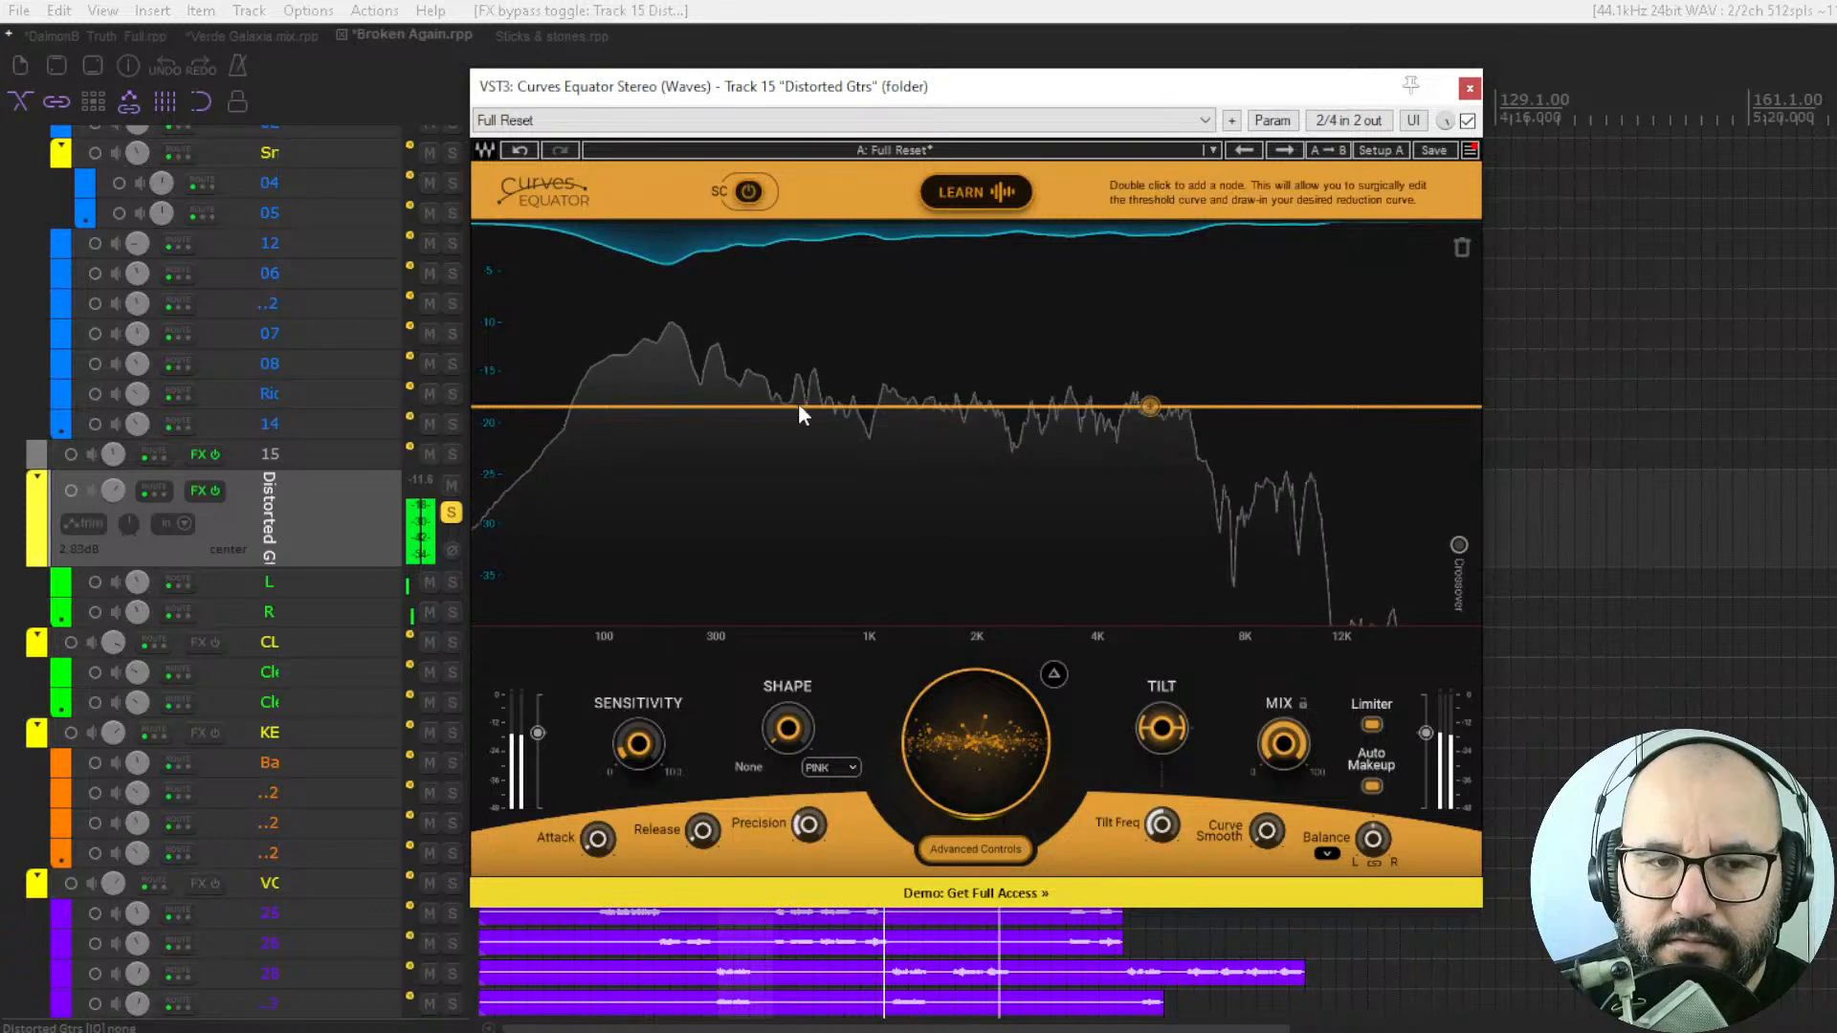
Add a node to the threshold curve at 5332 Hz with gain -35.0 and replay the guitars to hear it.
double_click(1151, 405)
drag(1151, 406, 1156, 584)
key(space)
key(space)
key(space)
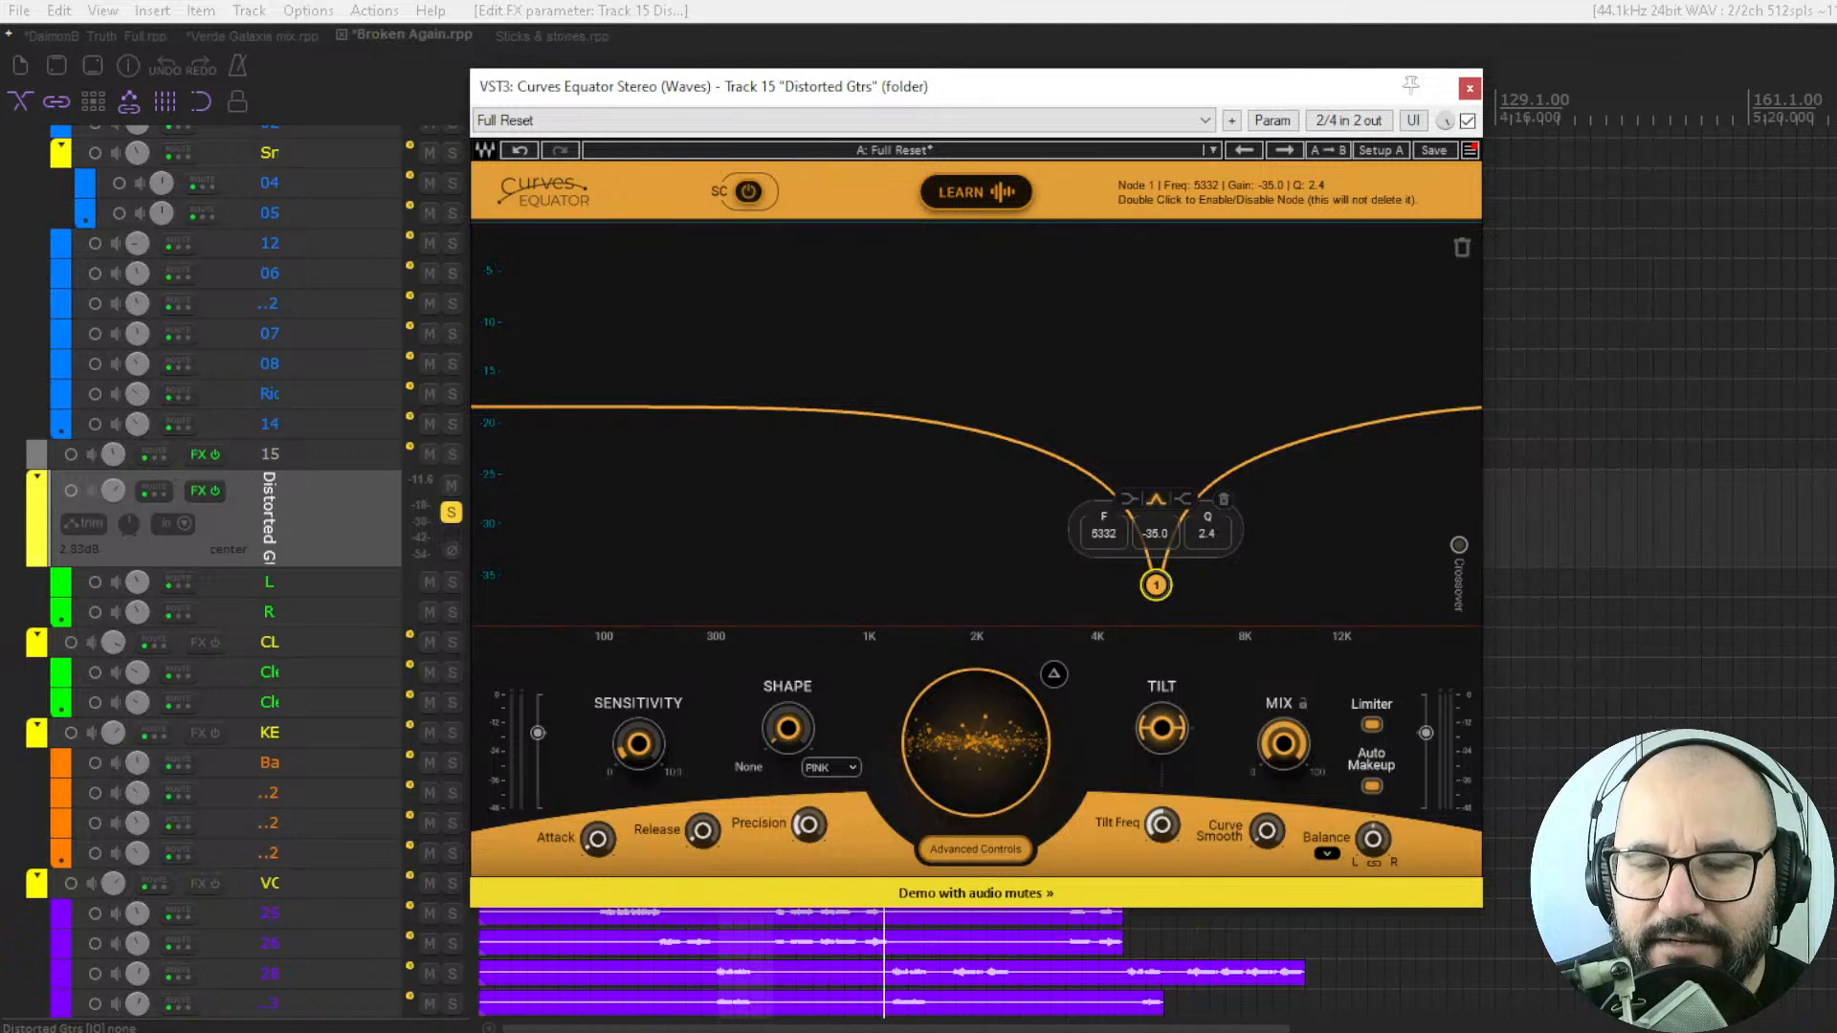
Fine-tune node 1 to 5626 Hz with gain -6.7 while starting and stopping playback of the guitars.
drag(1165, 585, 1168, 548)
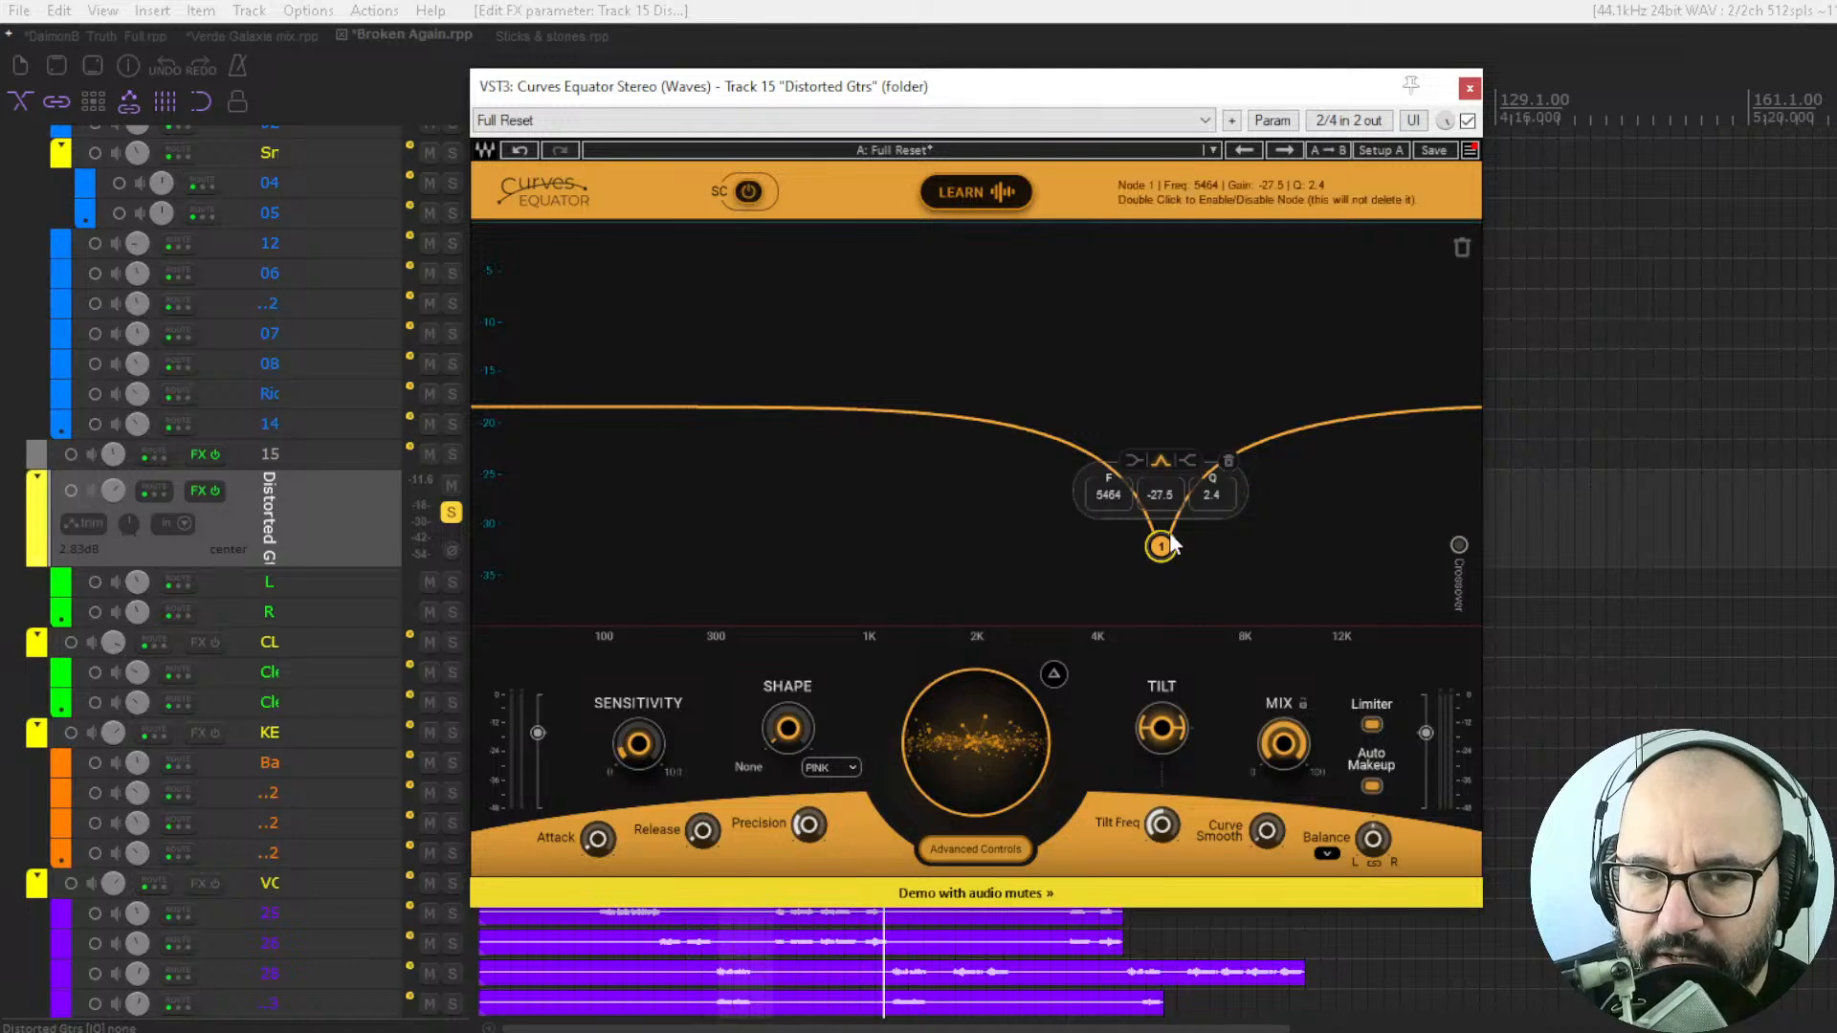
key(space)
drag(1172, 545, 1172, 450)
key(space)
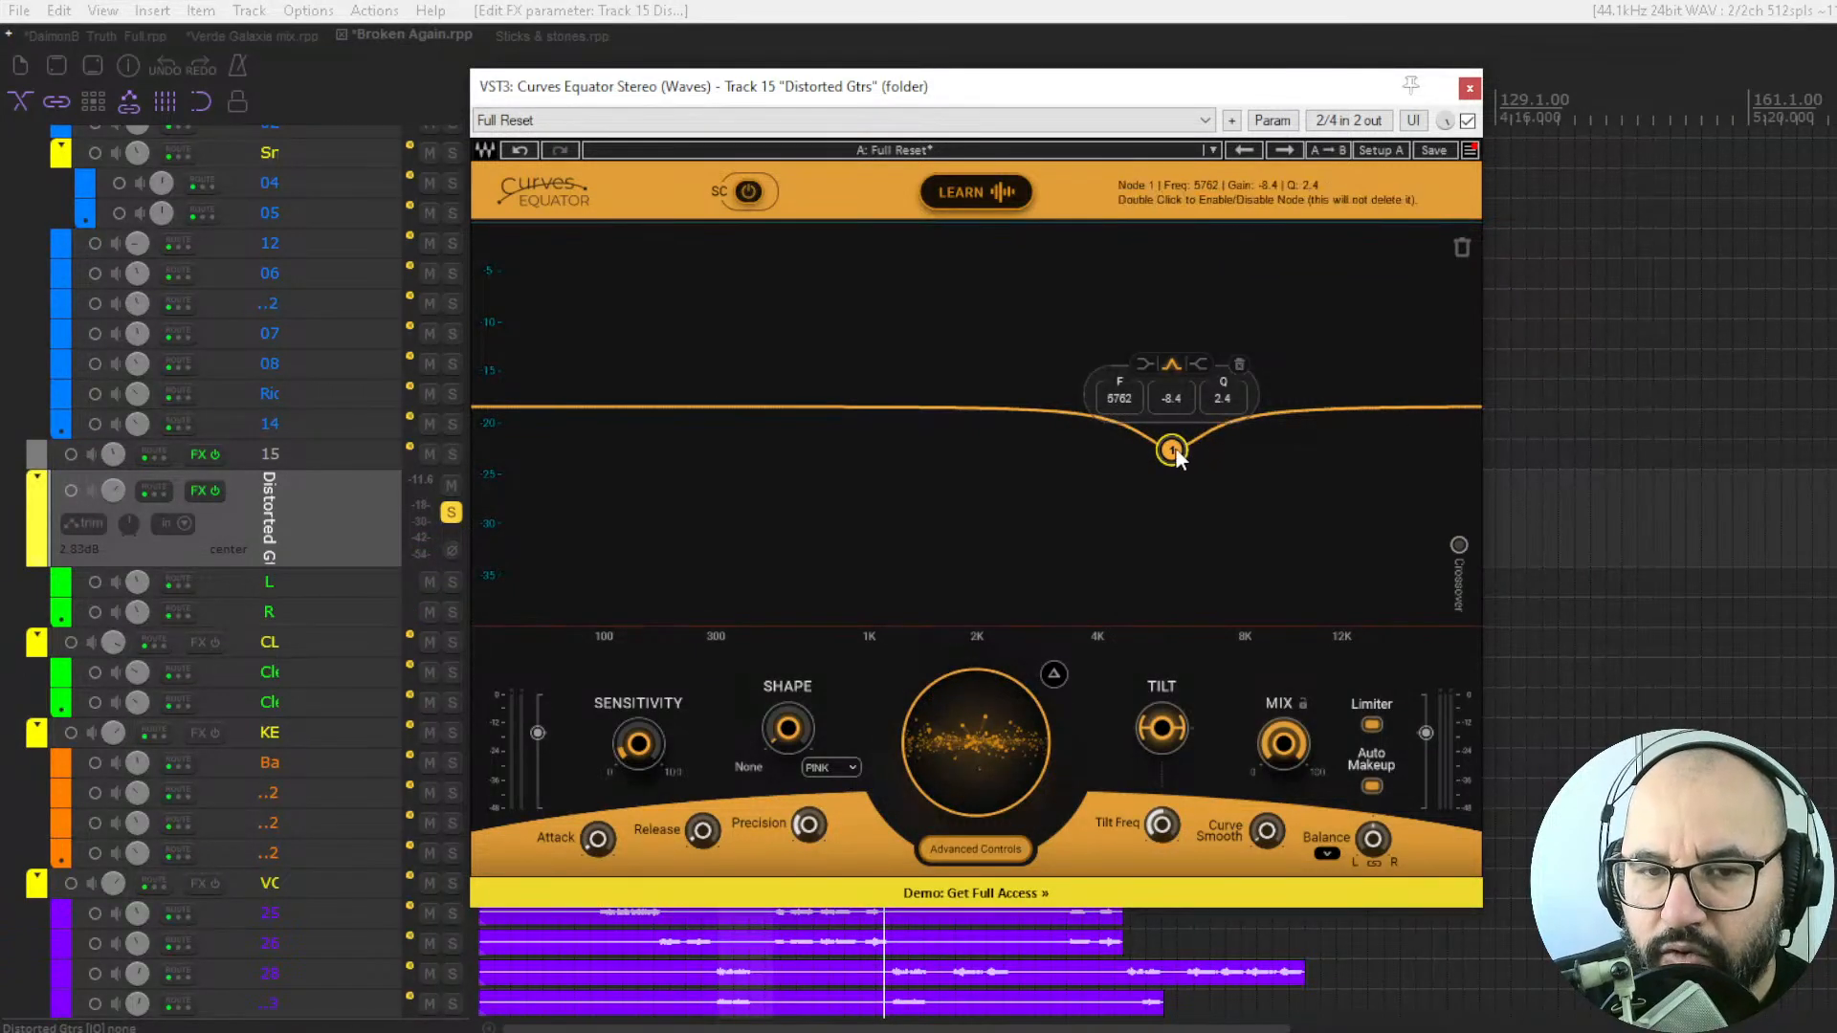
key(space)
mouse_move(1172, 450)
mouse_down()
mouse_move(1172, 492)
mouse_move(1166, 440)
mouse_up()
key(space)
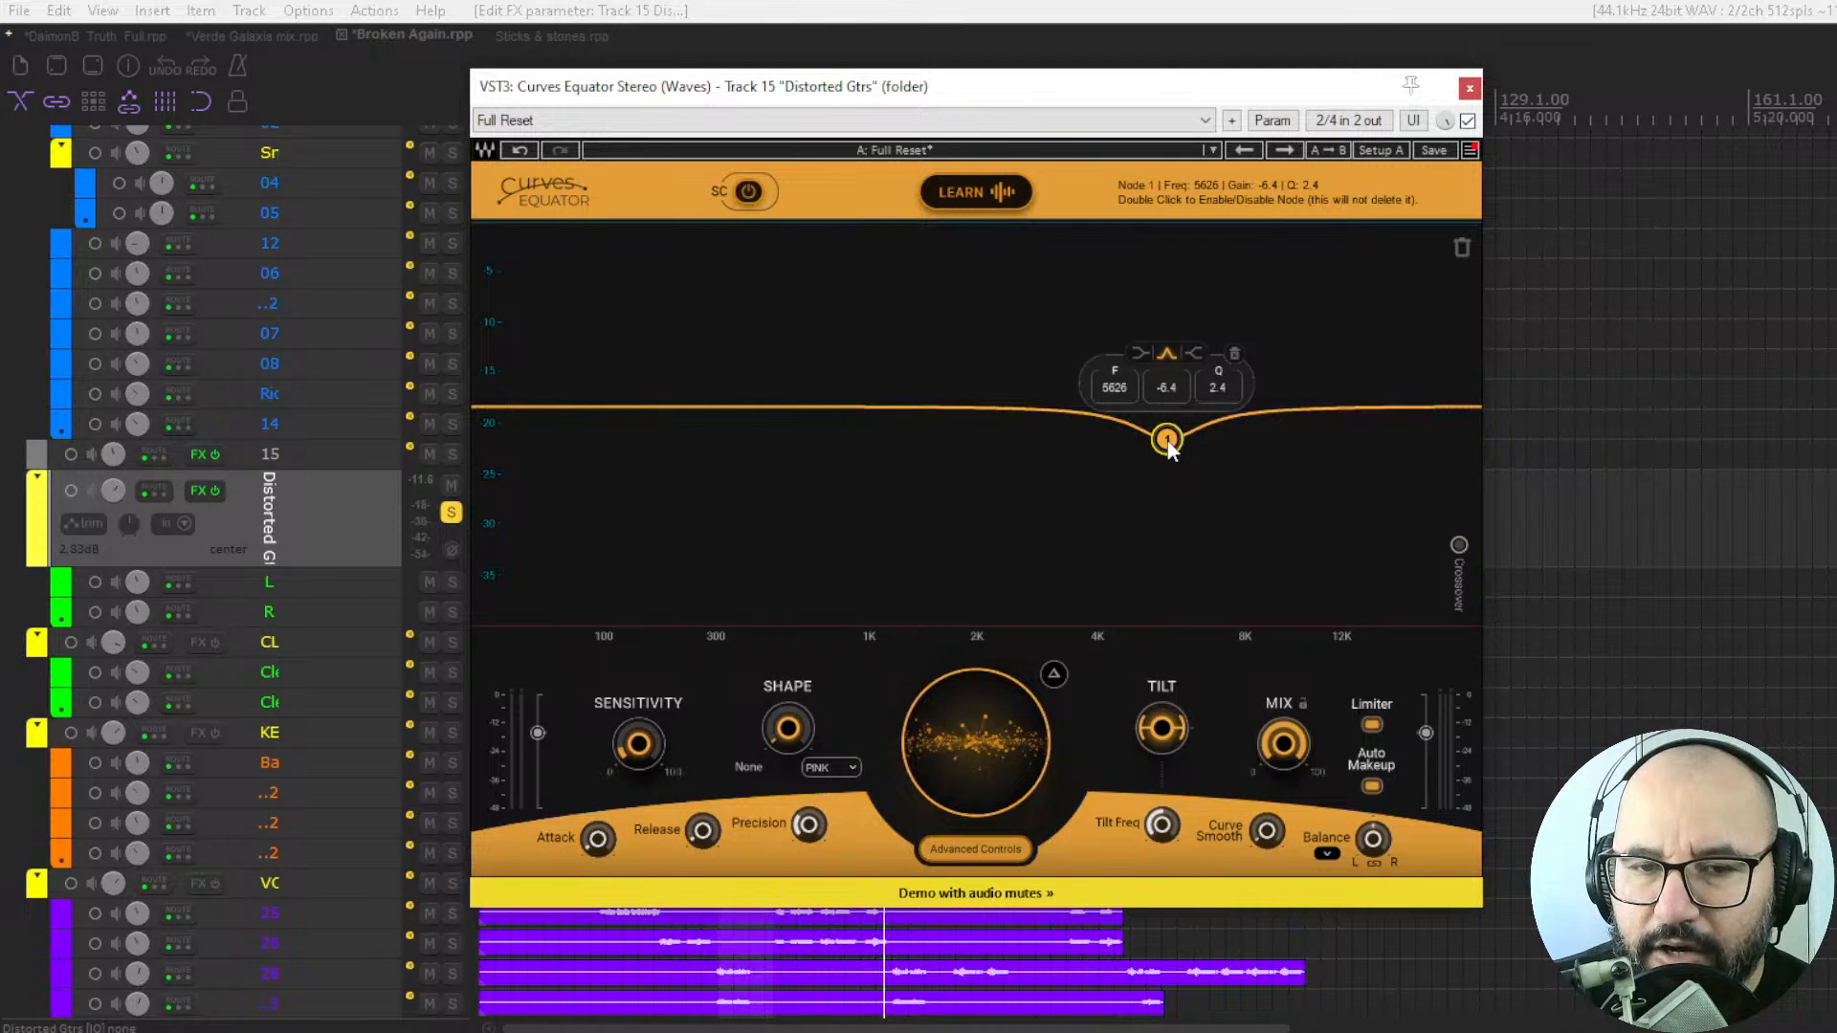
key(space)
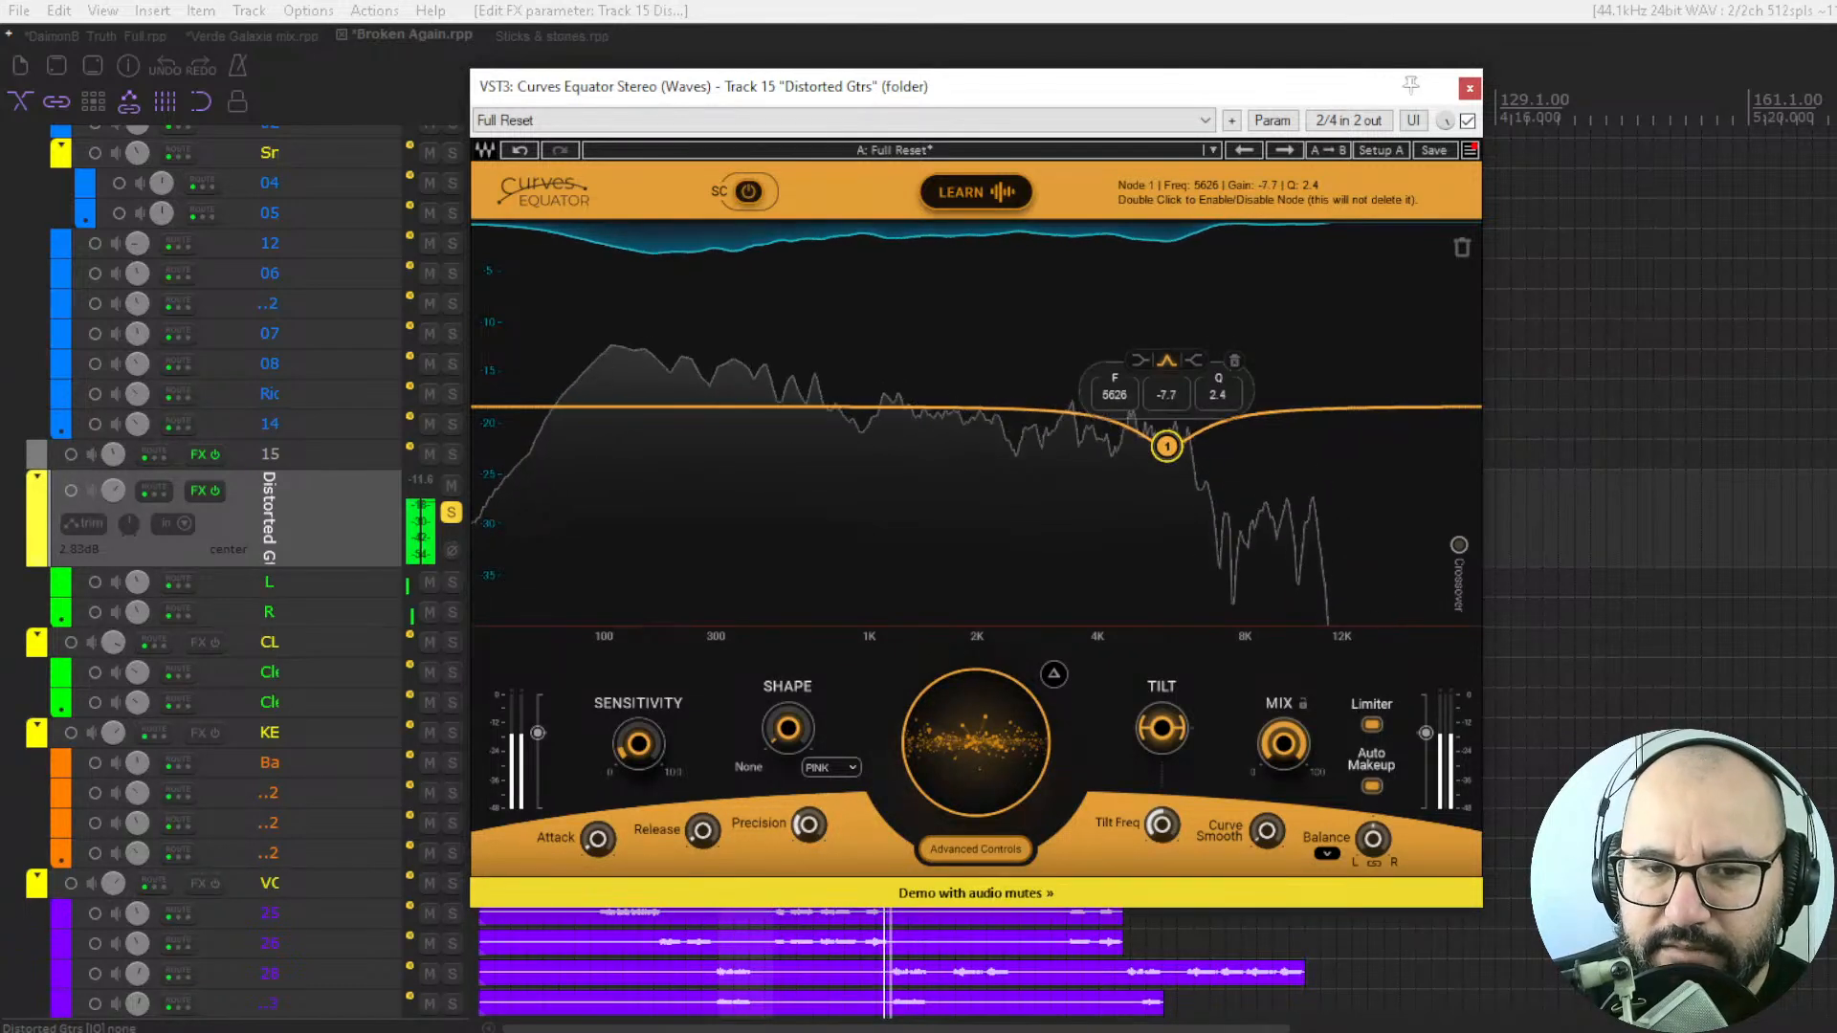
drag(1169, 443, 1166, 440)
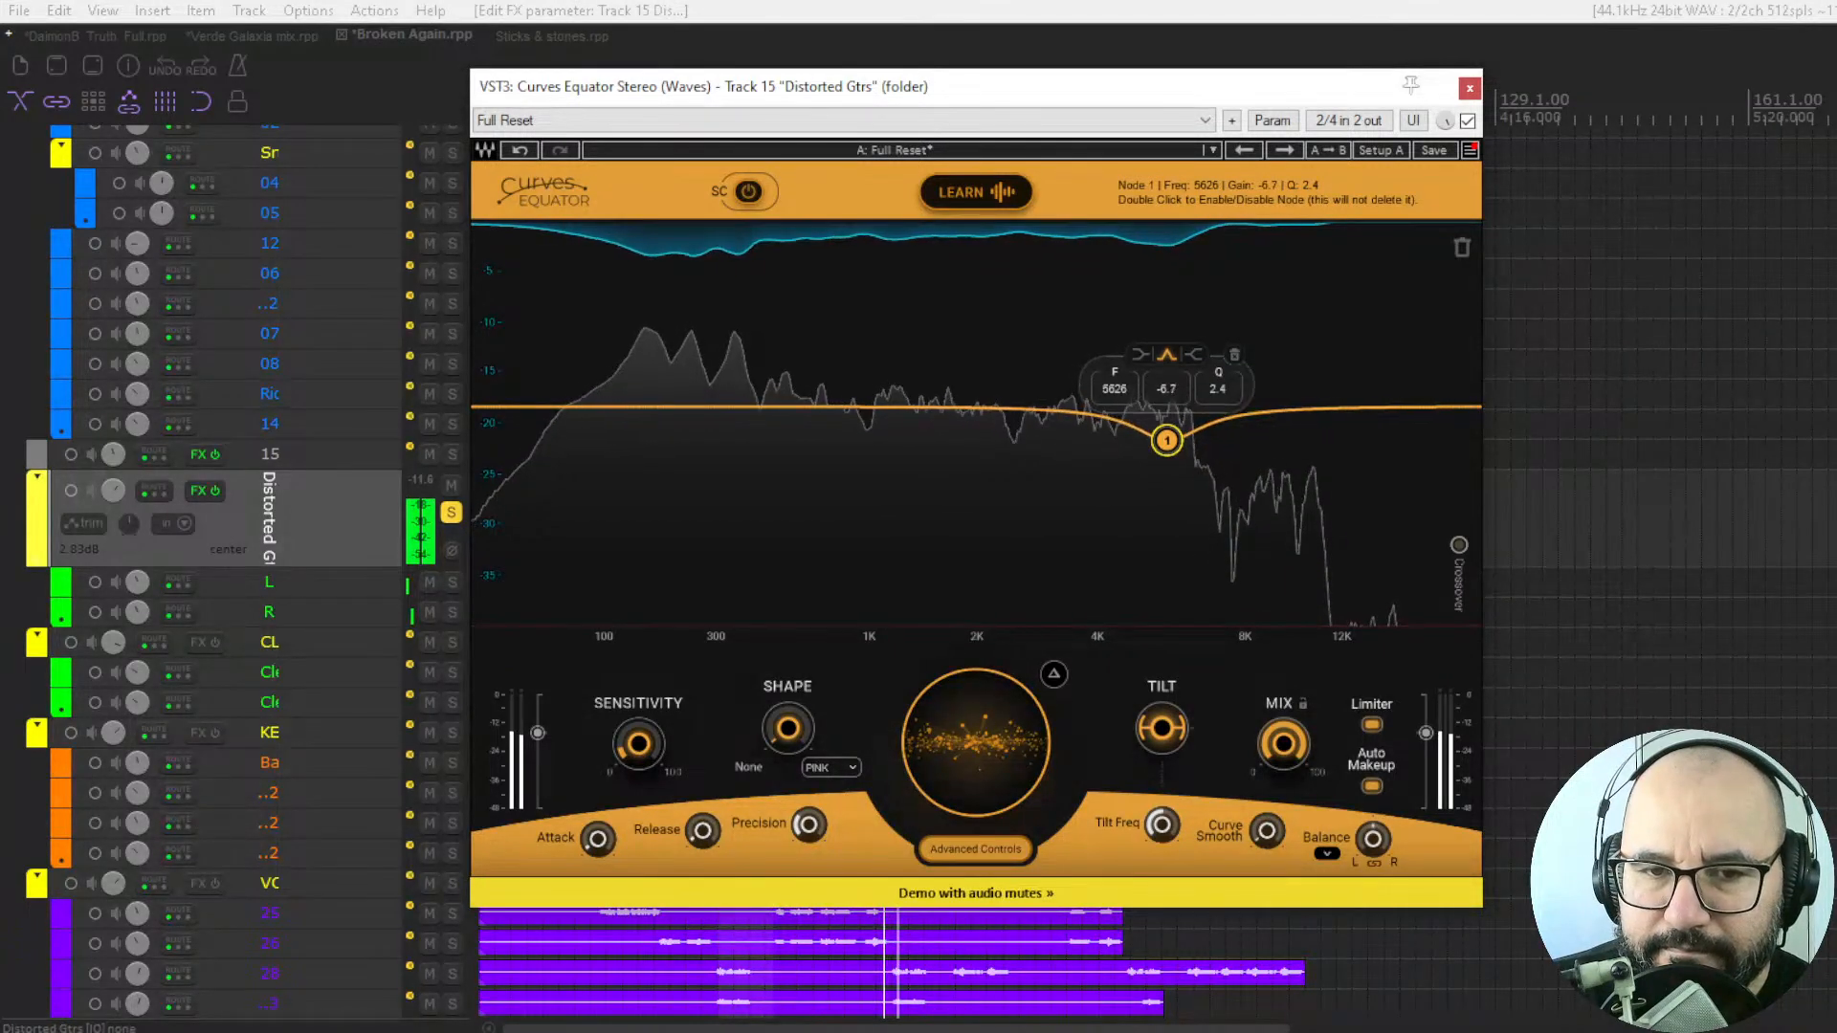
Lower the guitar threshold to 2.4, compare the plugin bypassed and enabled before and after the change, and stop playback.
click(1468, 121)
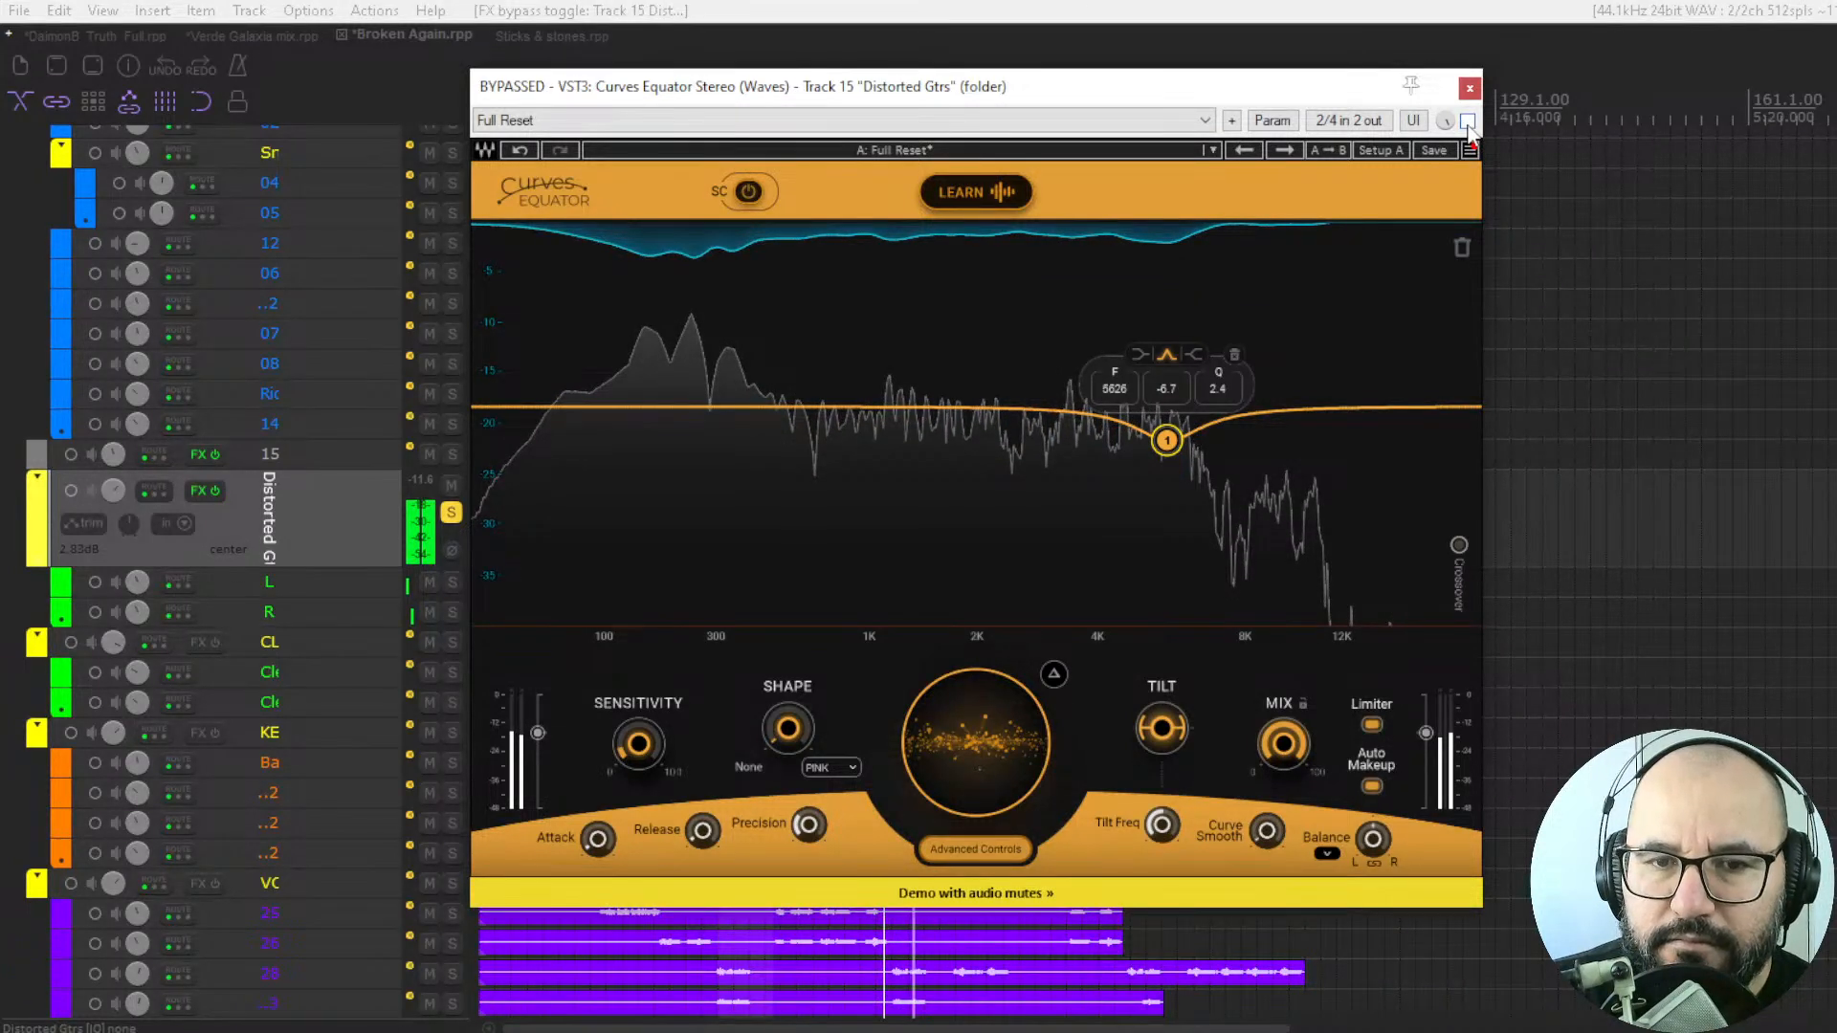
click(1468, 120)
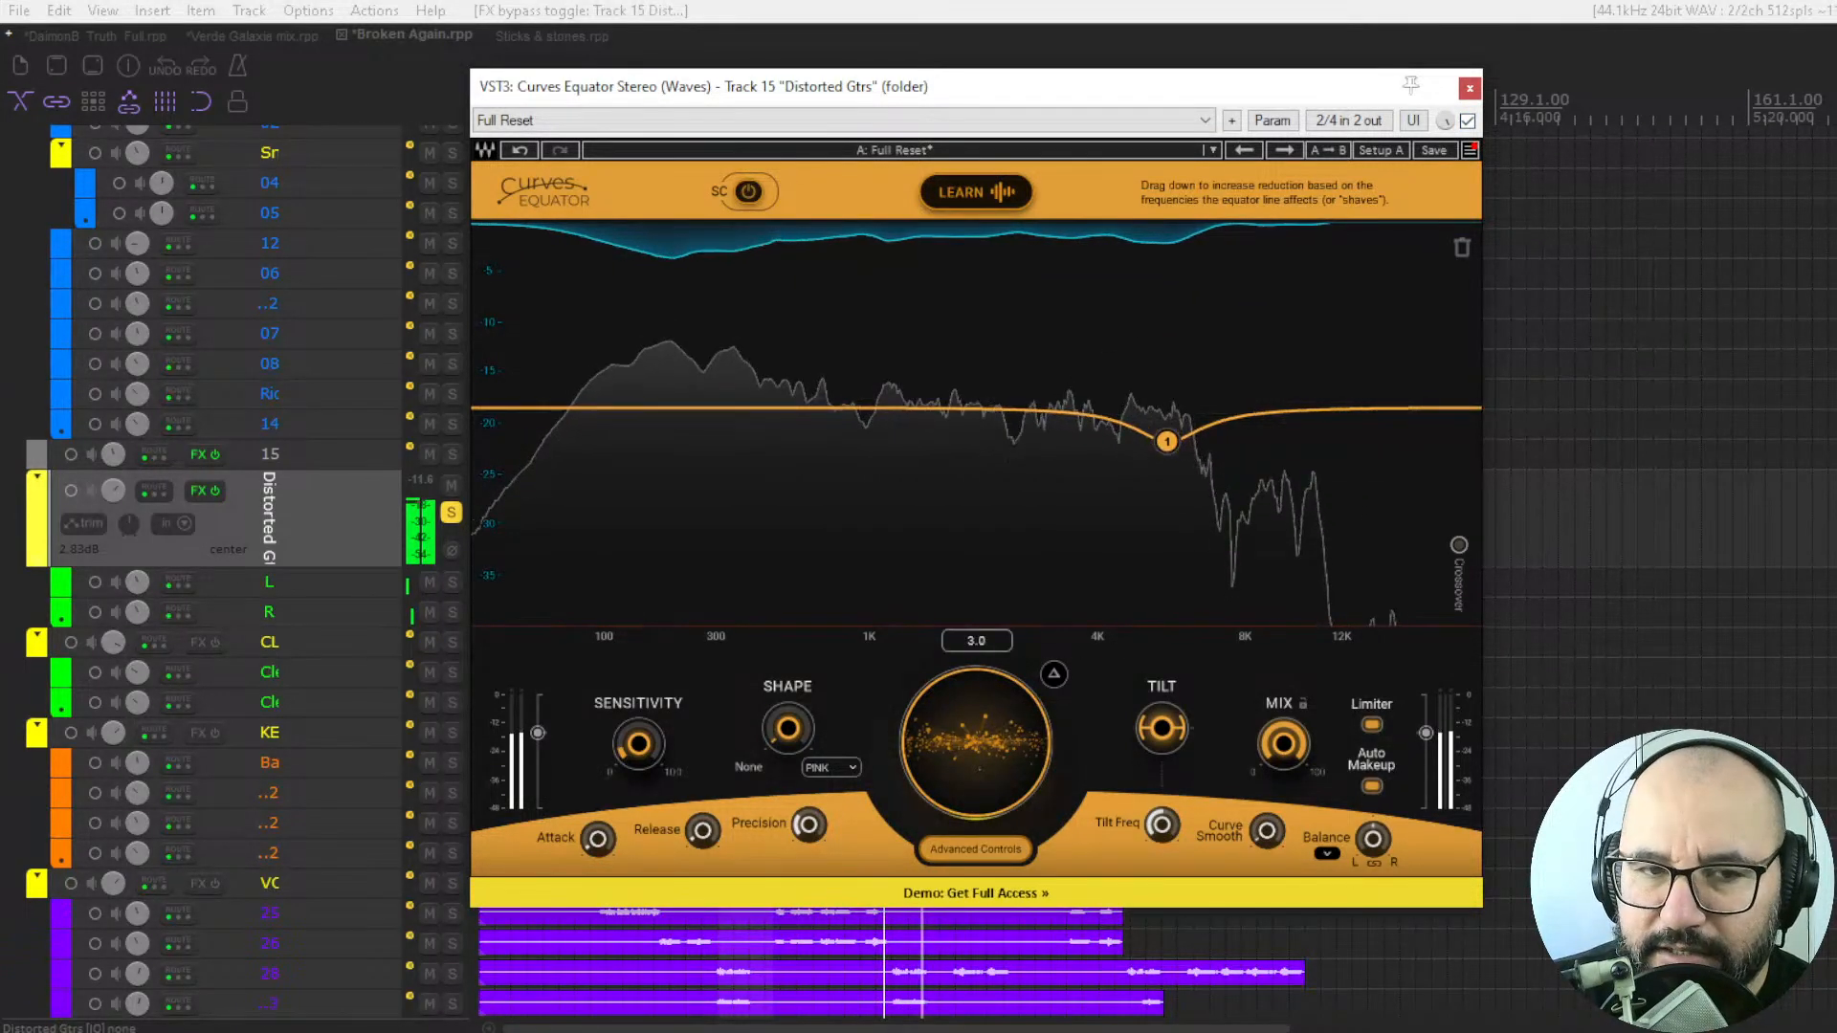
drag(976, 743, 976, 750)
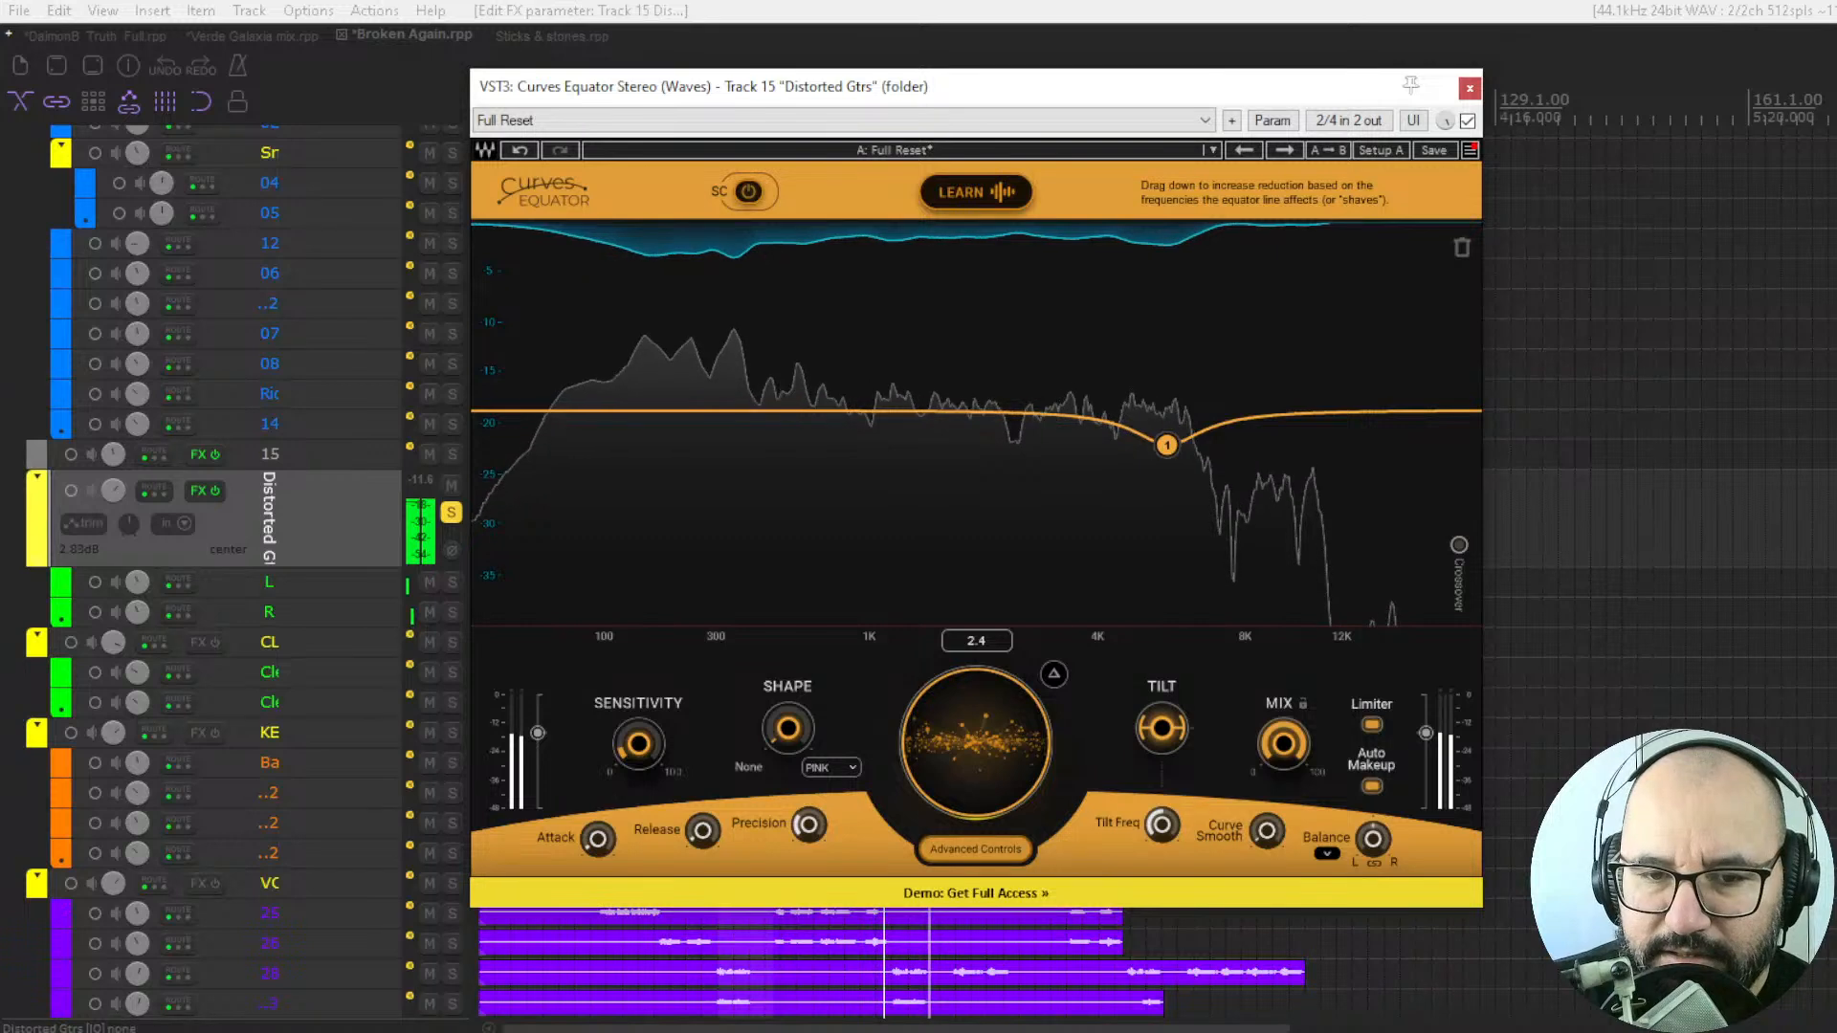
click(1468, 121)
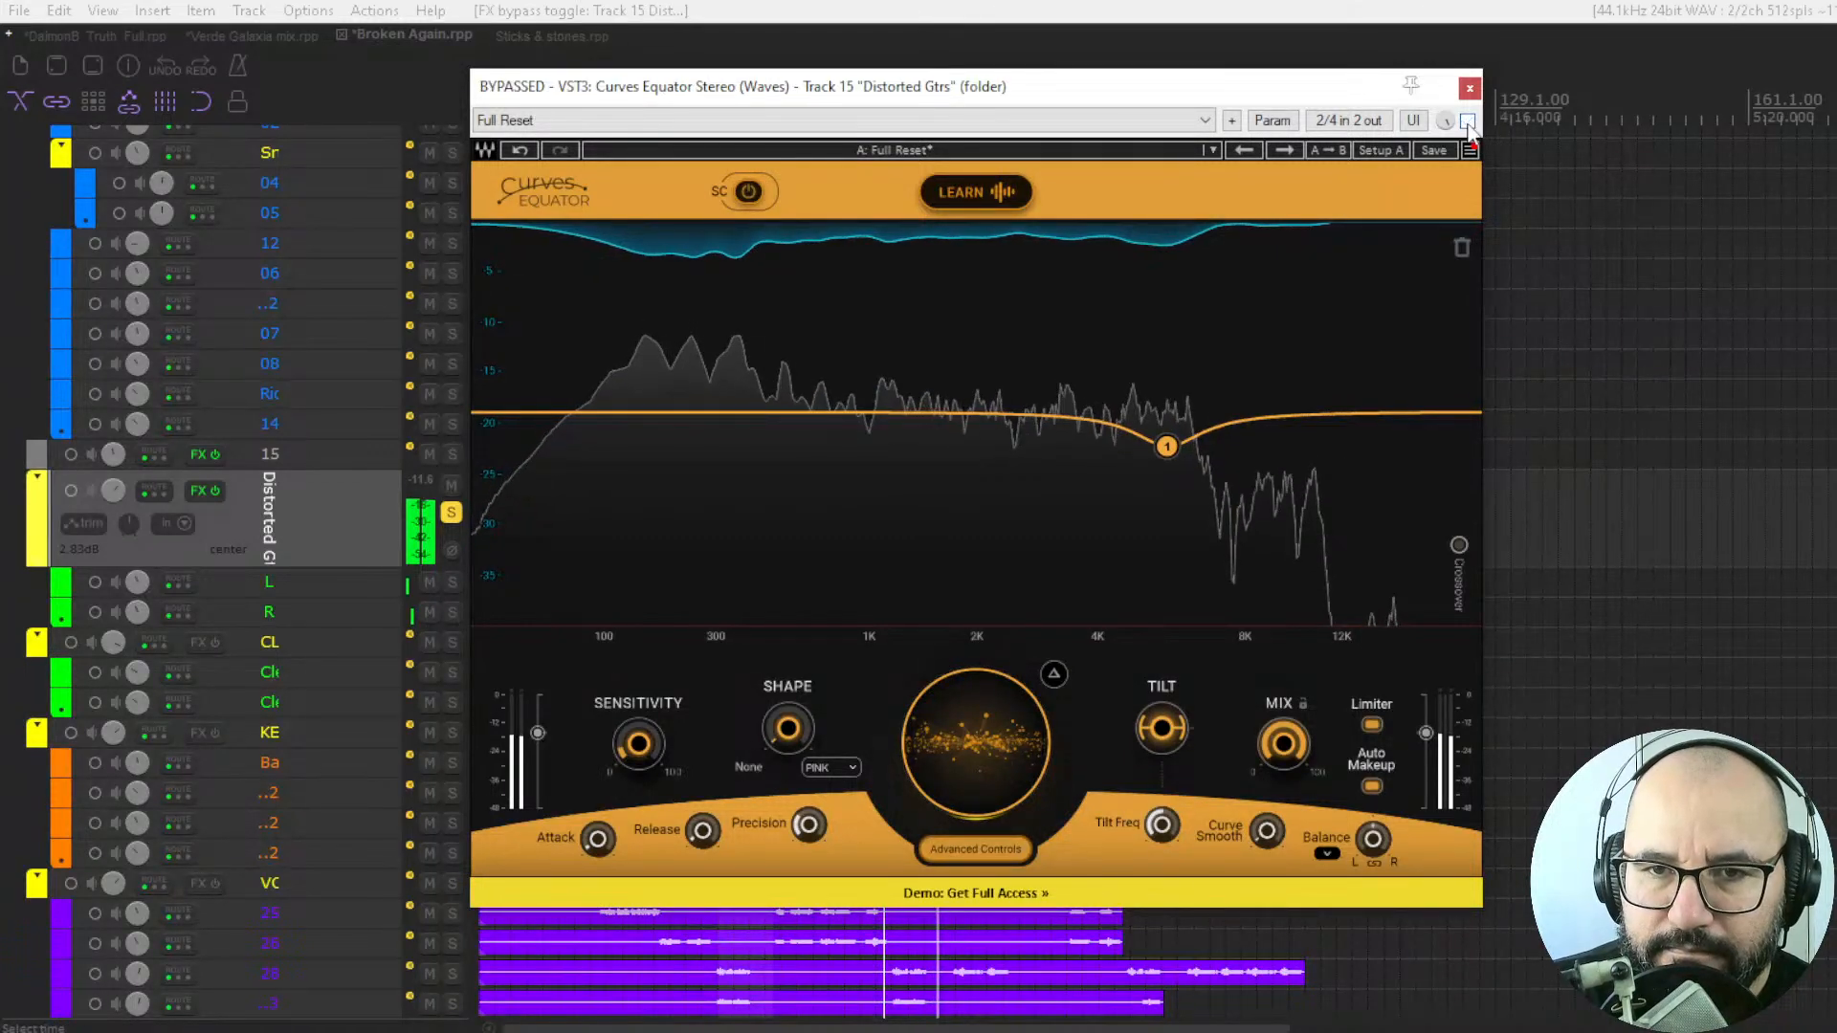
click(1468, 122)
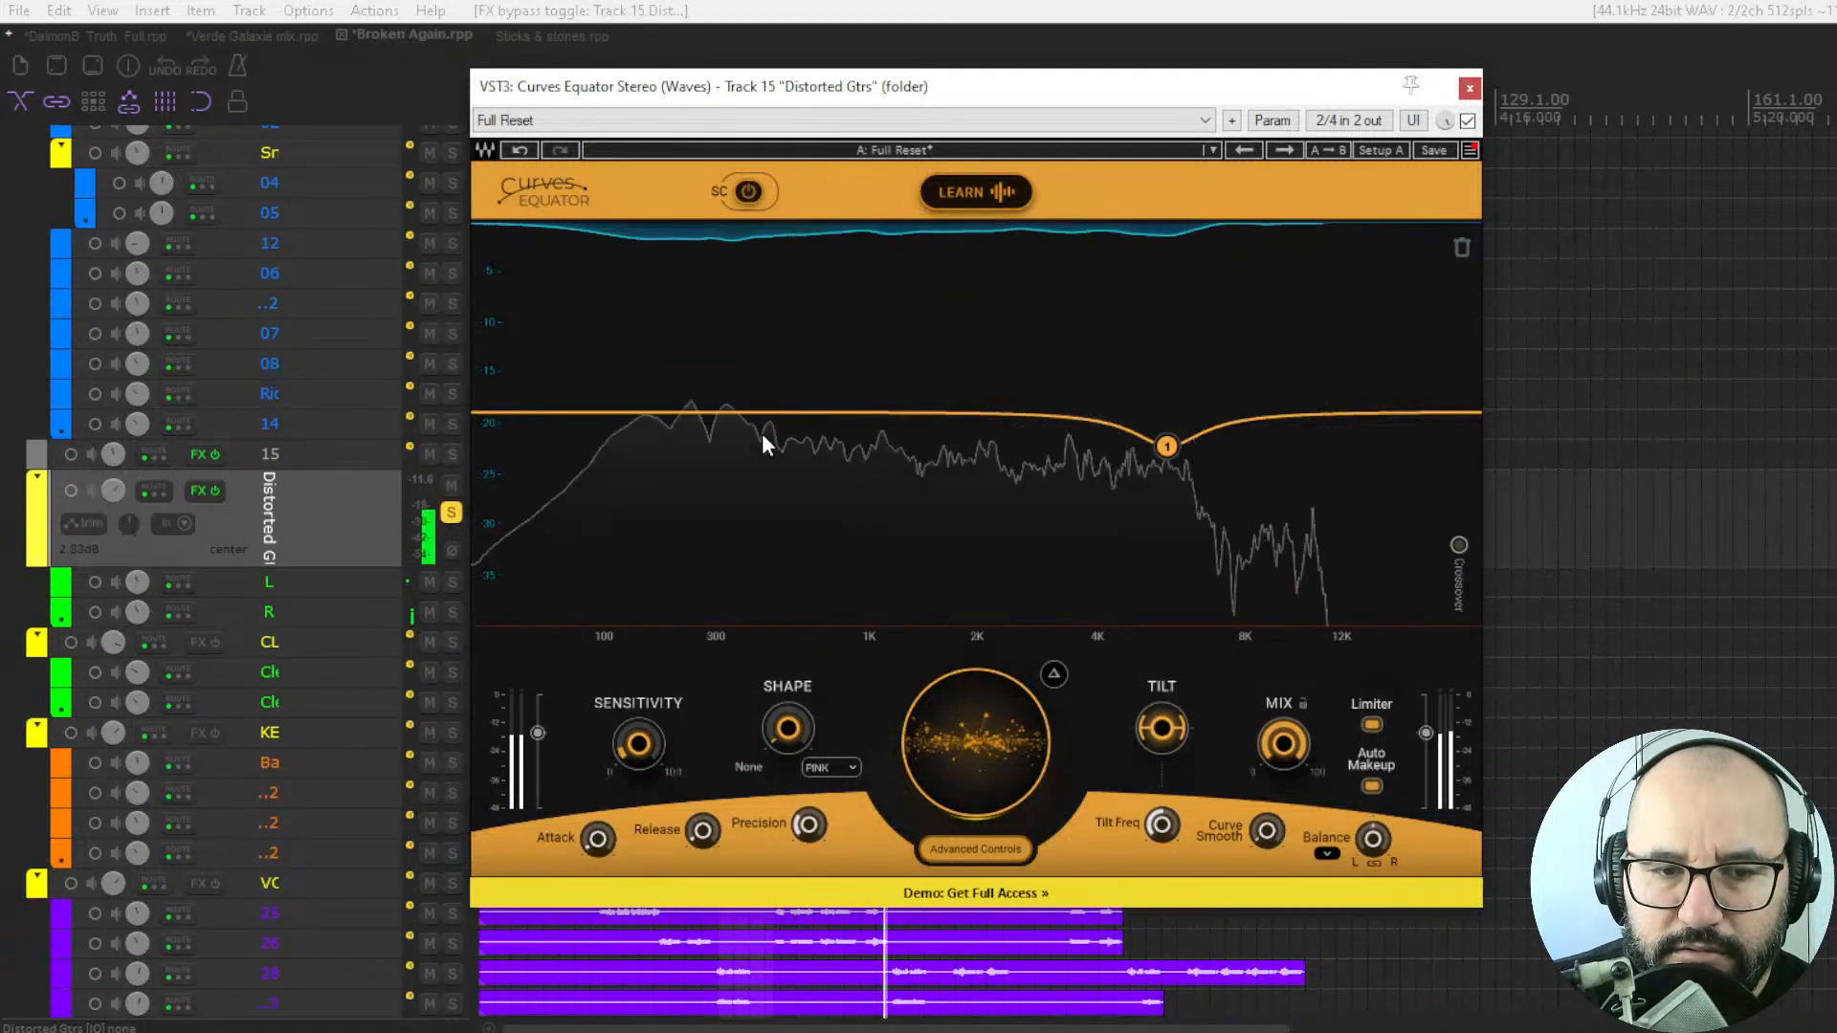
key(space)
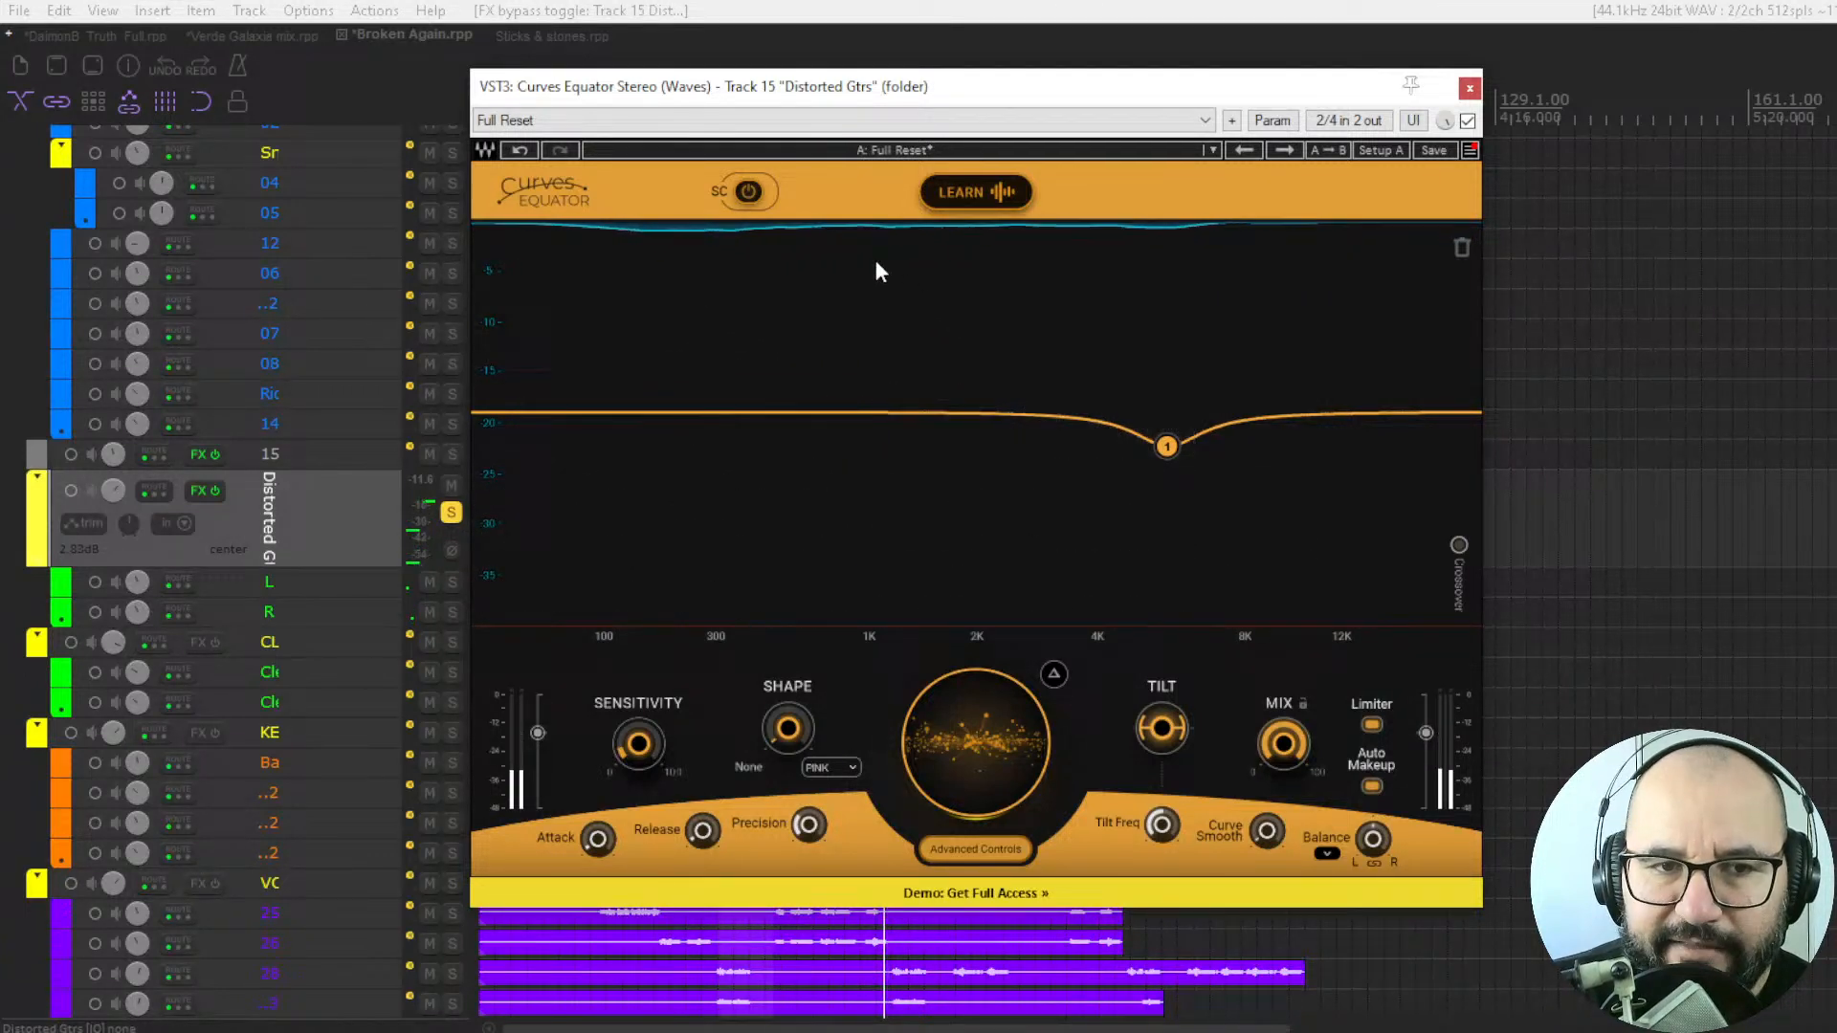
Run Learn on the distorted guitars during playback, apply the learned curve and bypass the plugin for comparison.
click(951, 193)
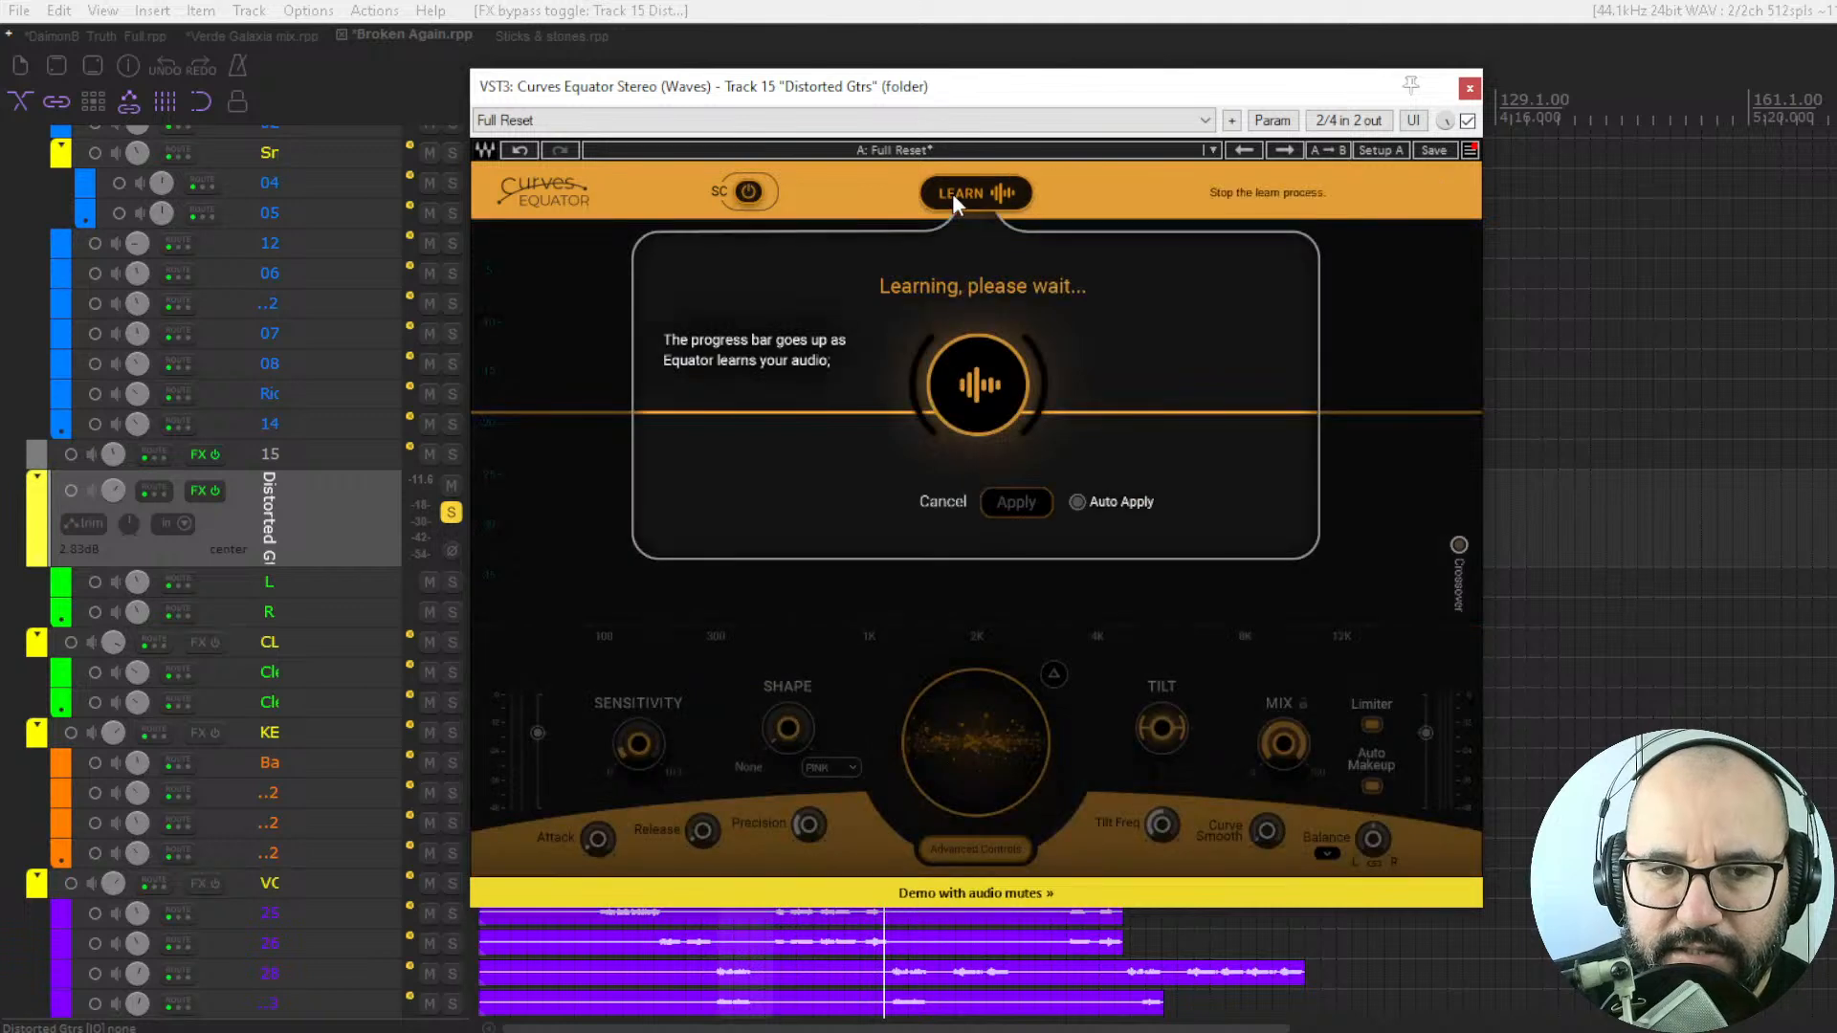
key(space)
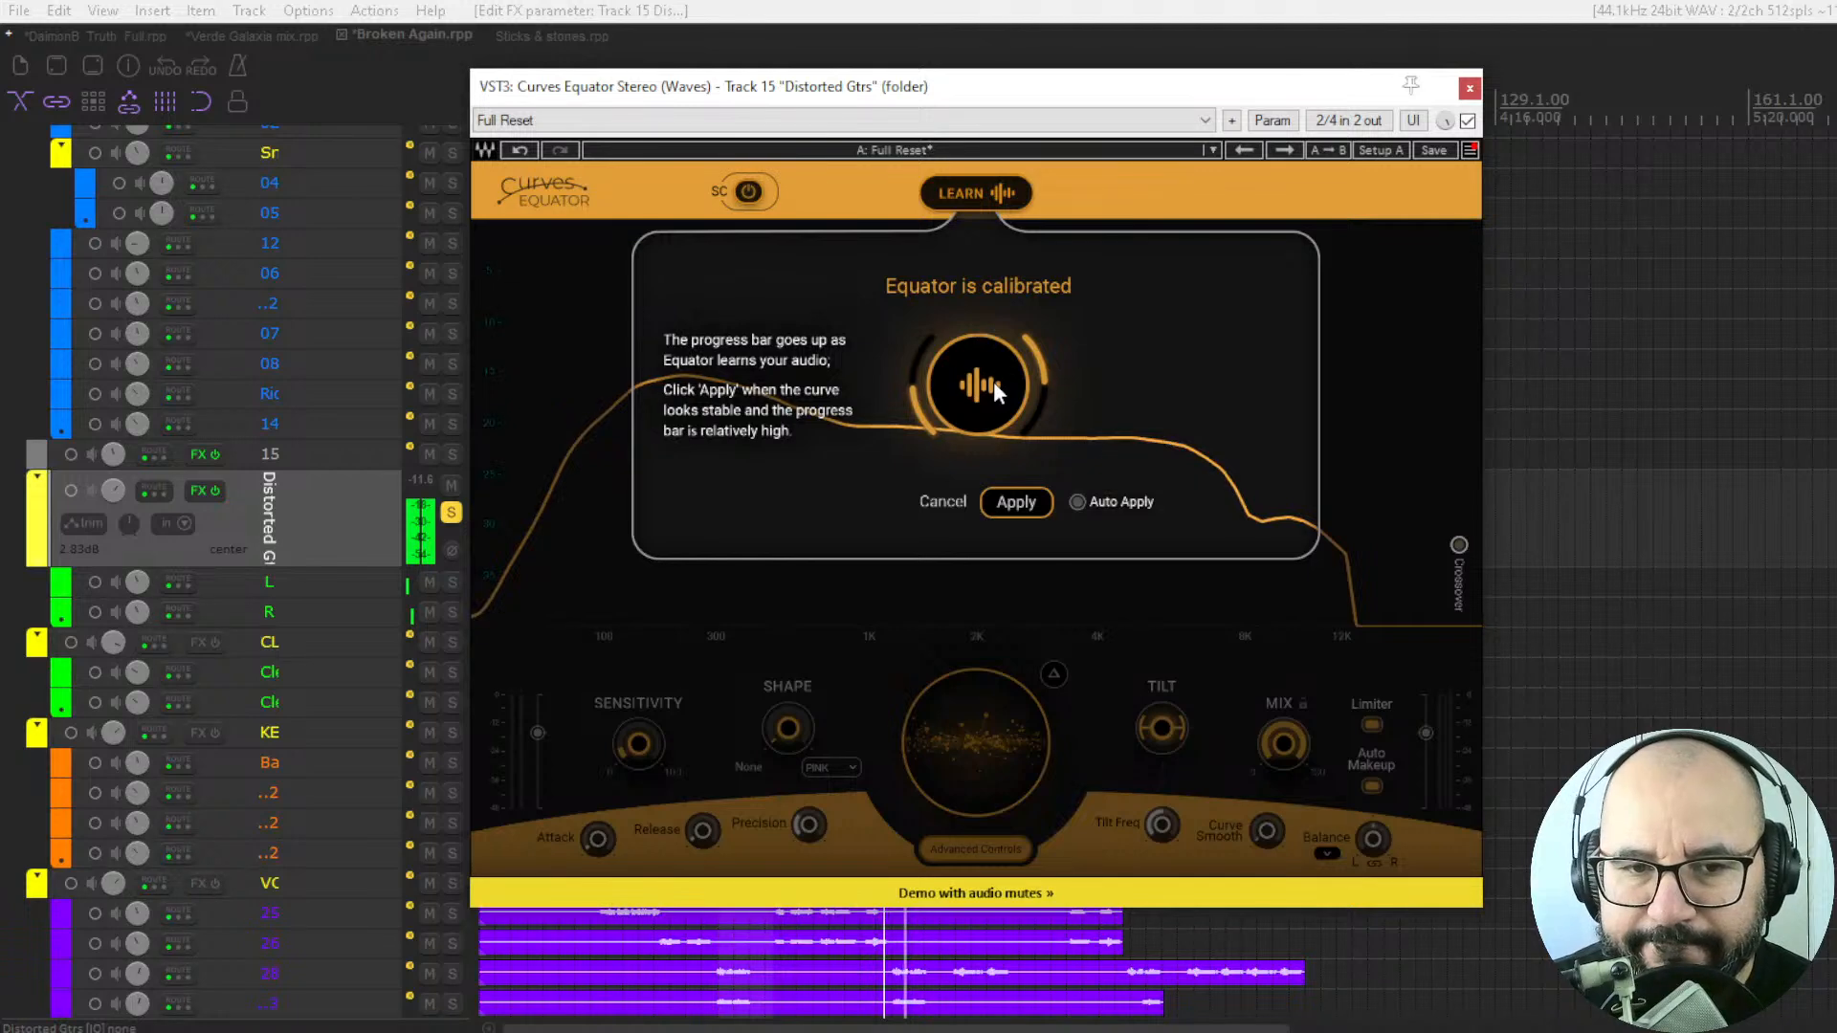
click(1015, 502)
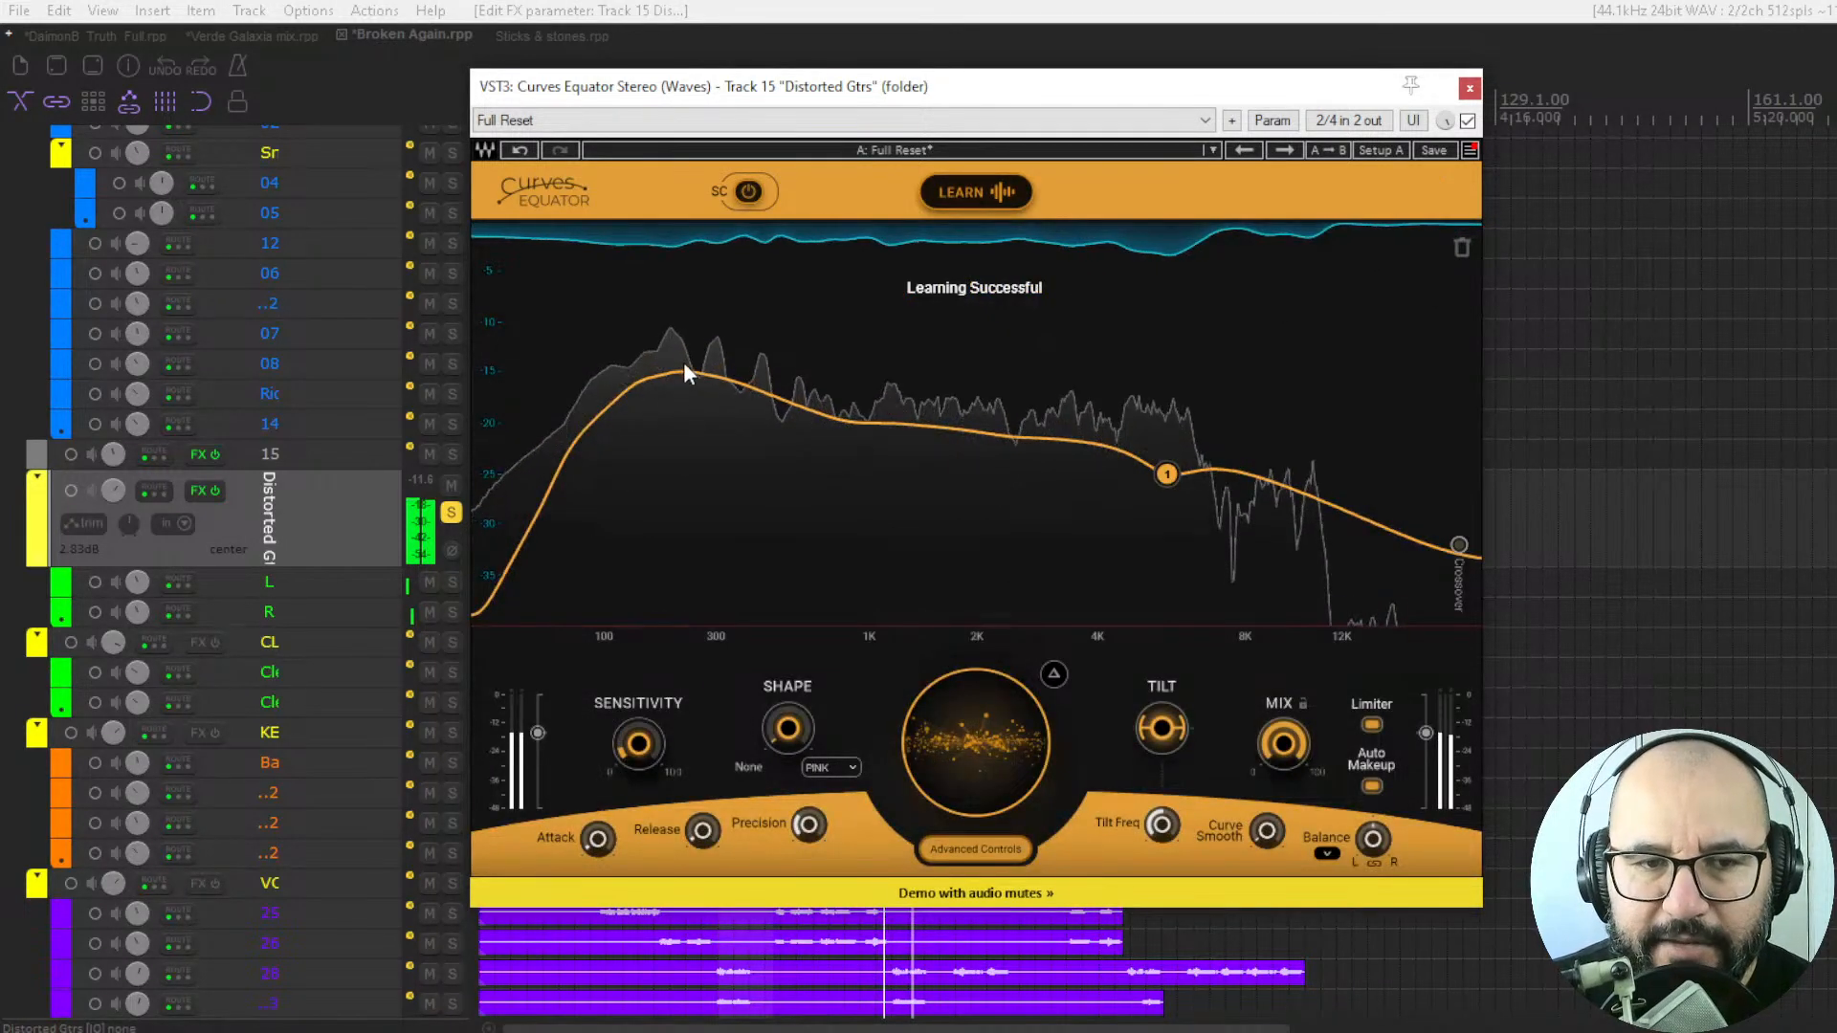
click(1468, 120)
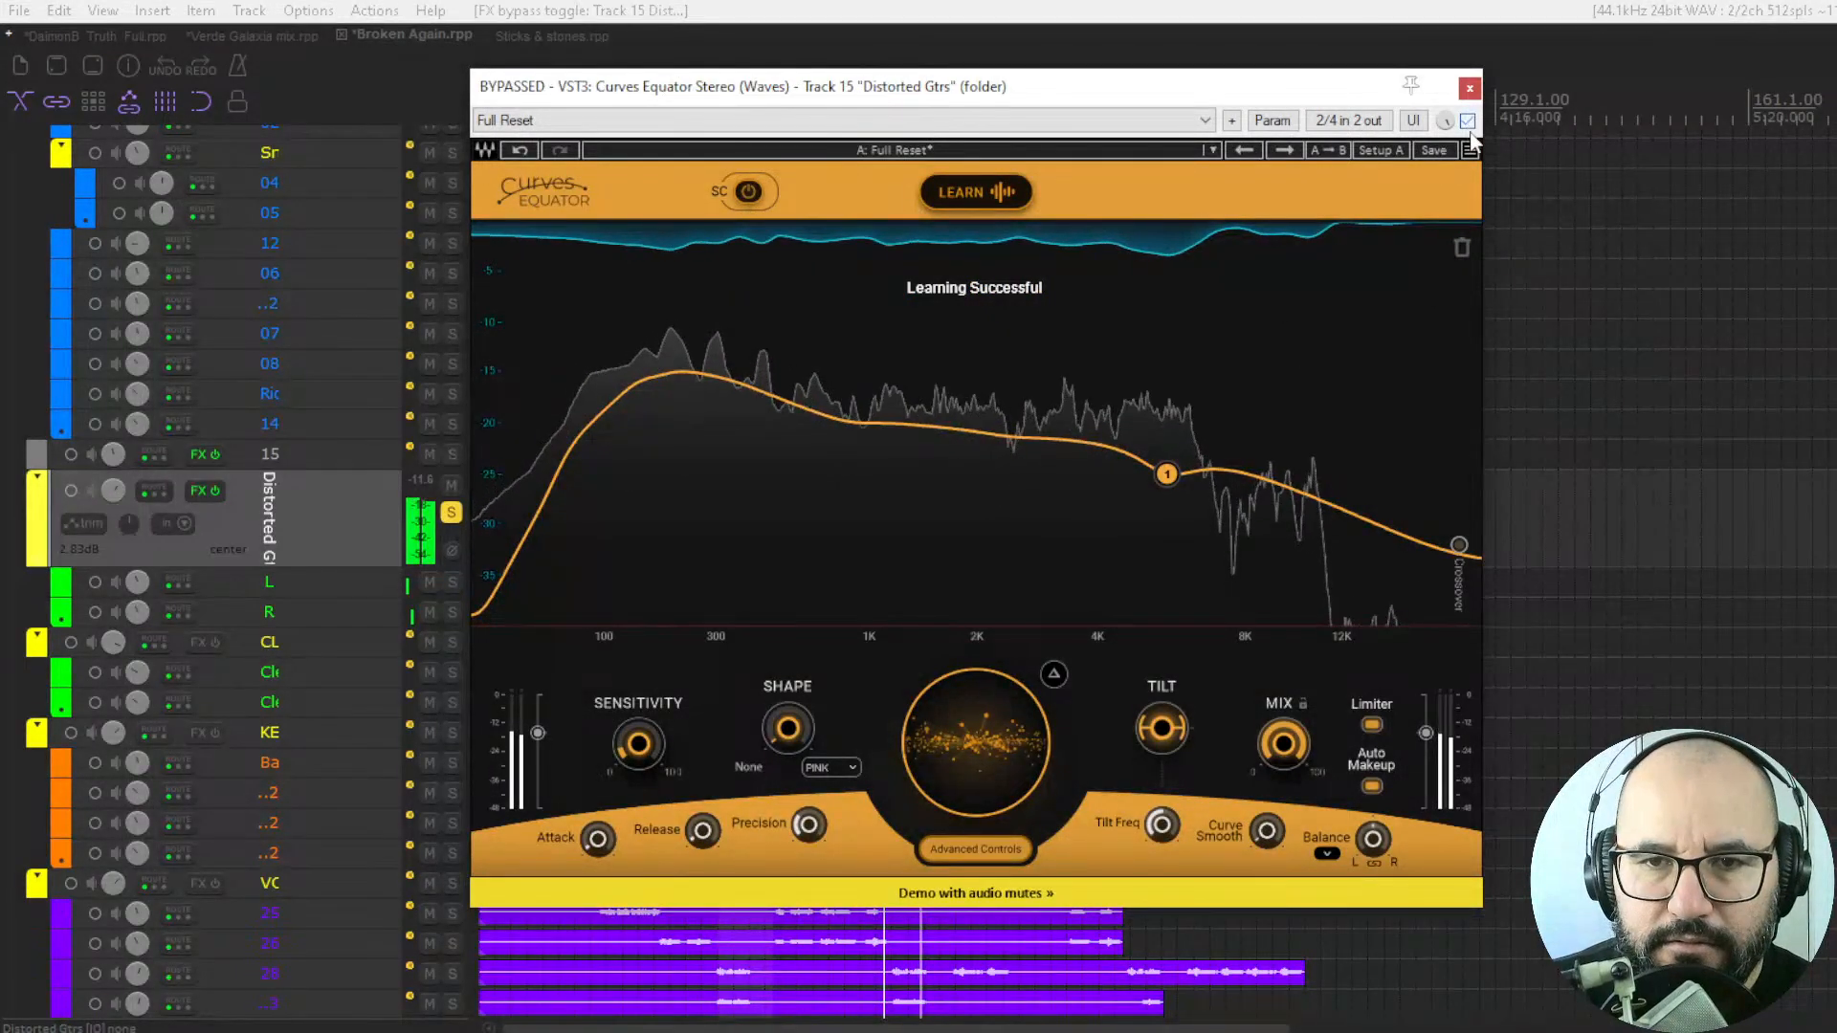
Enable the plugin, lower the guitar threshold to -3.5, compare it bypassed and enabled, and stop playback.
click(1468, 121)
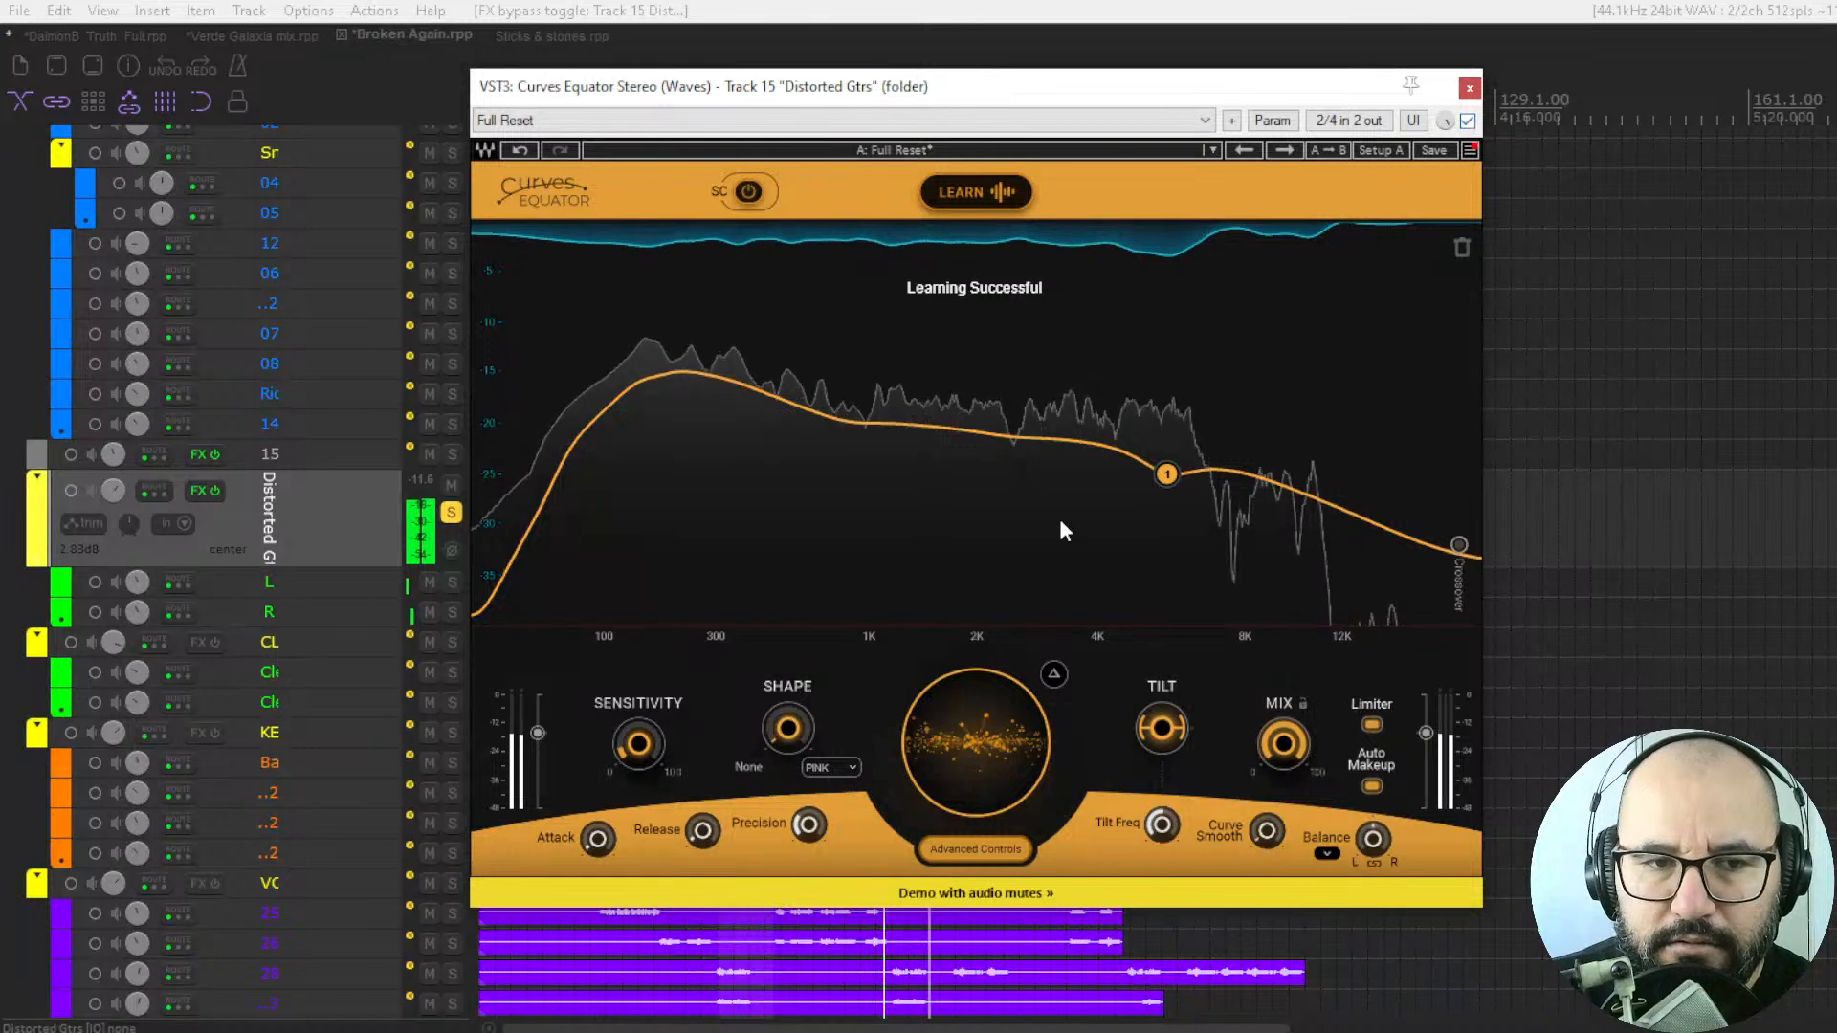
drag(976, 743, 976, 757)
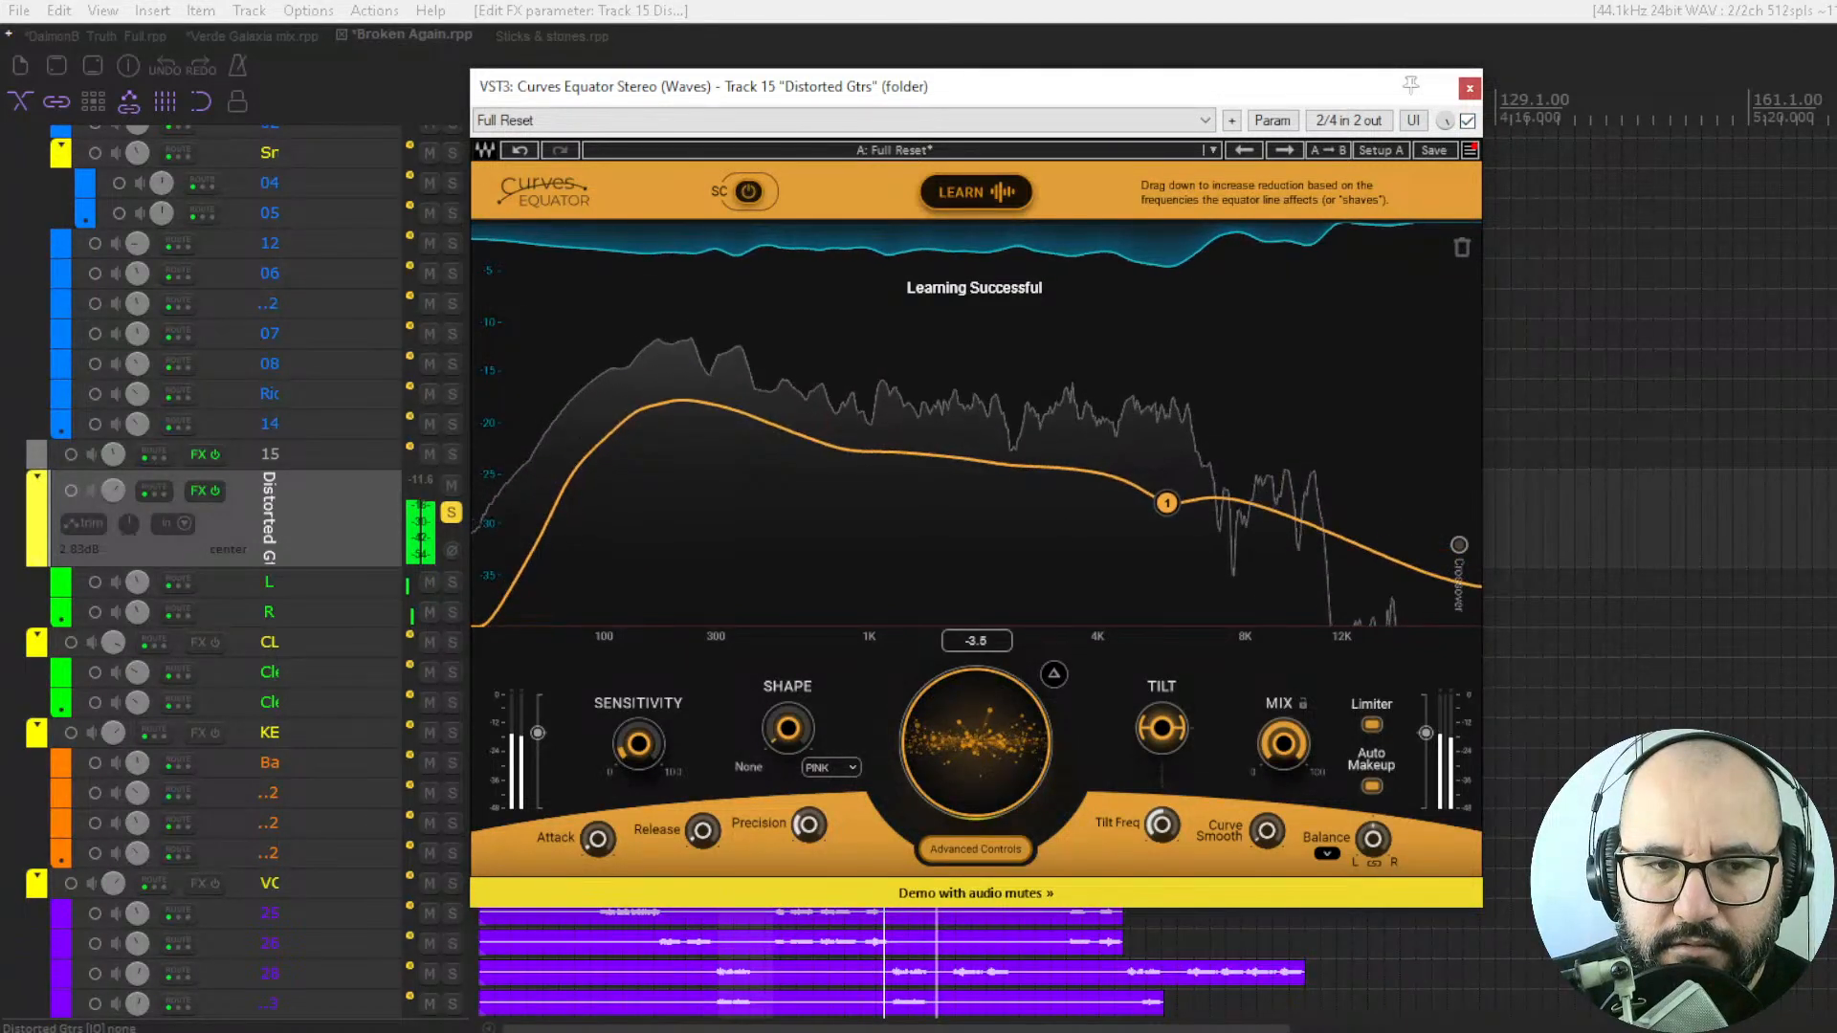
click(1468, 120)
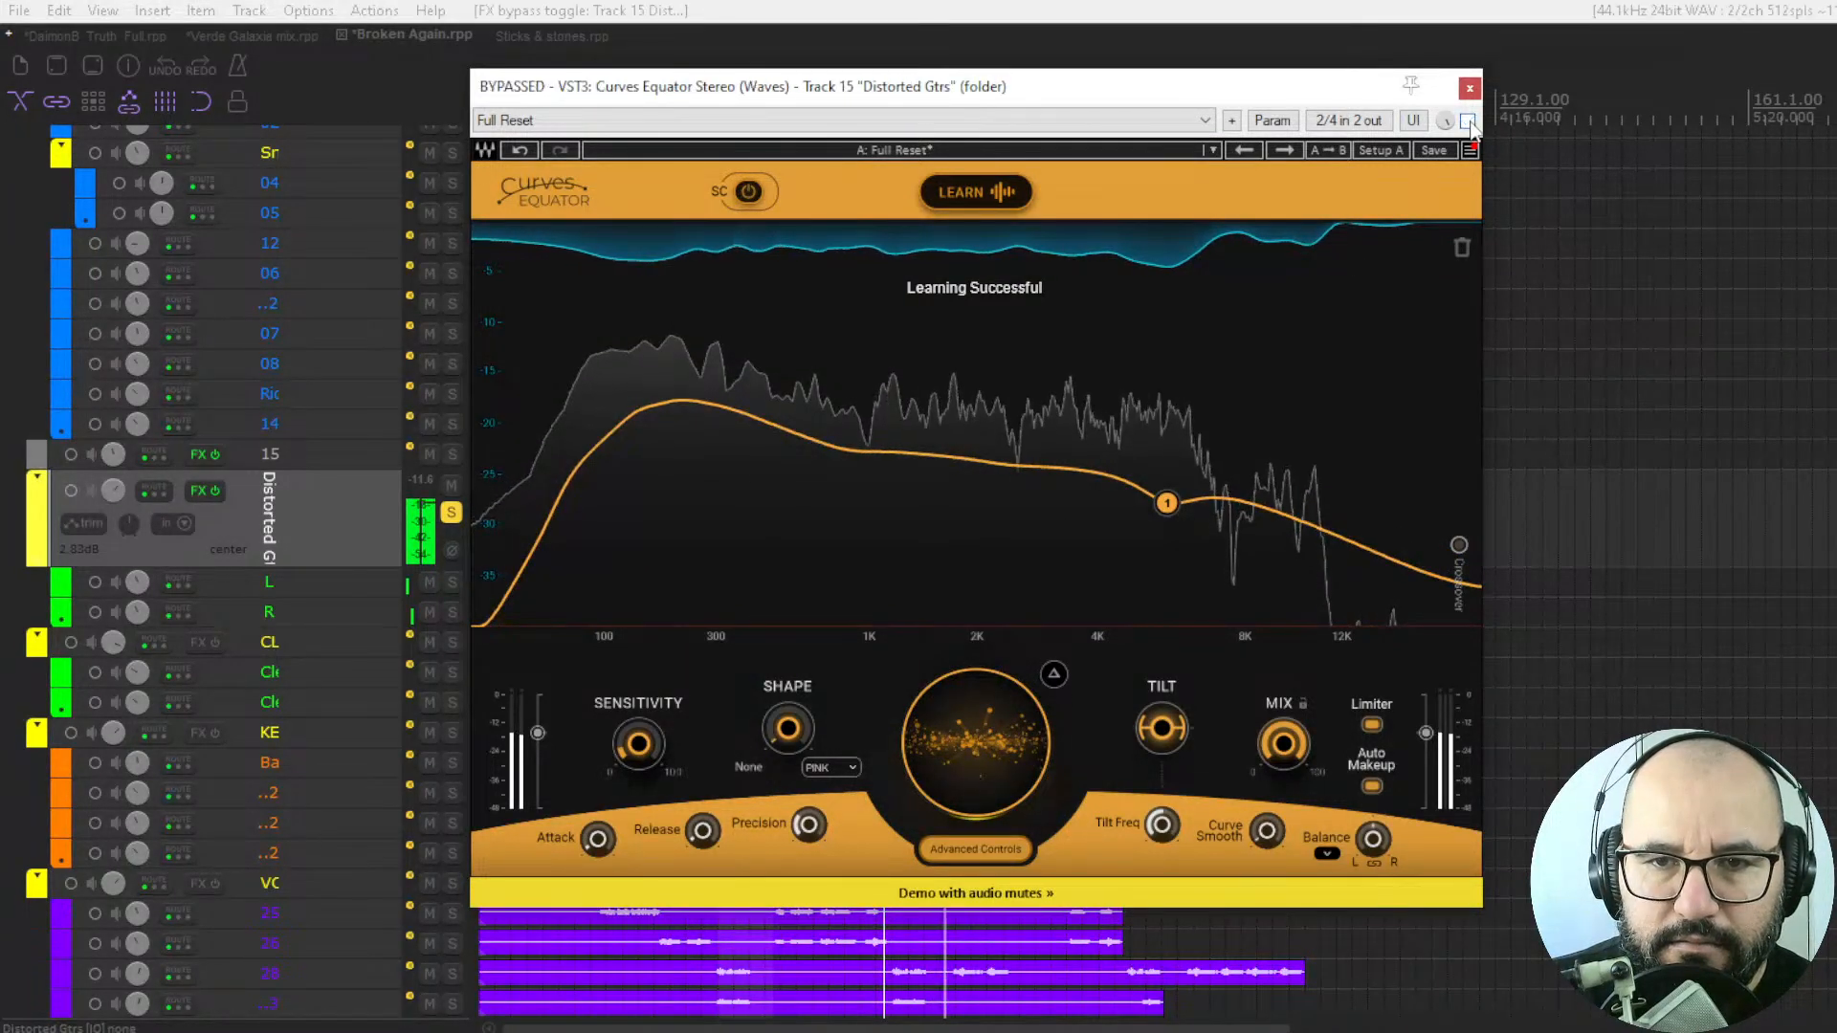
click(1468, 121)
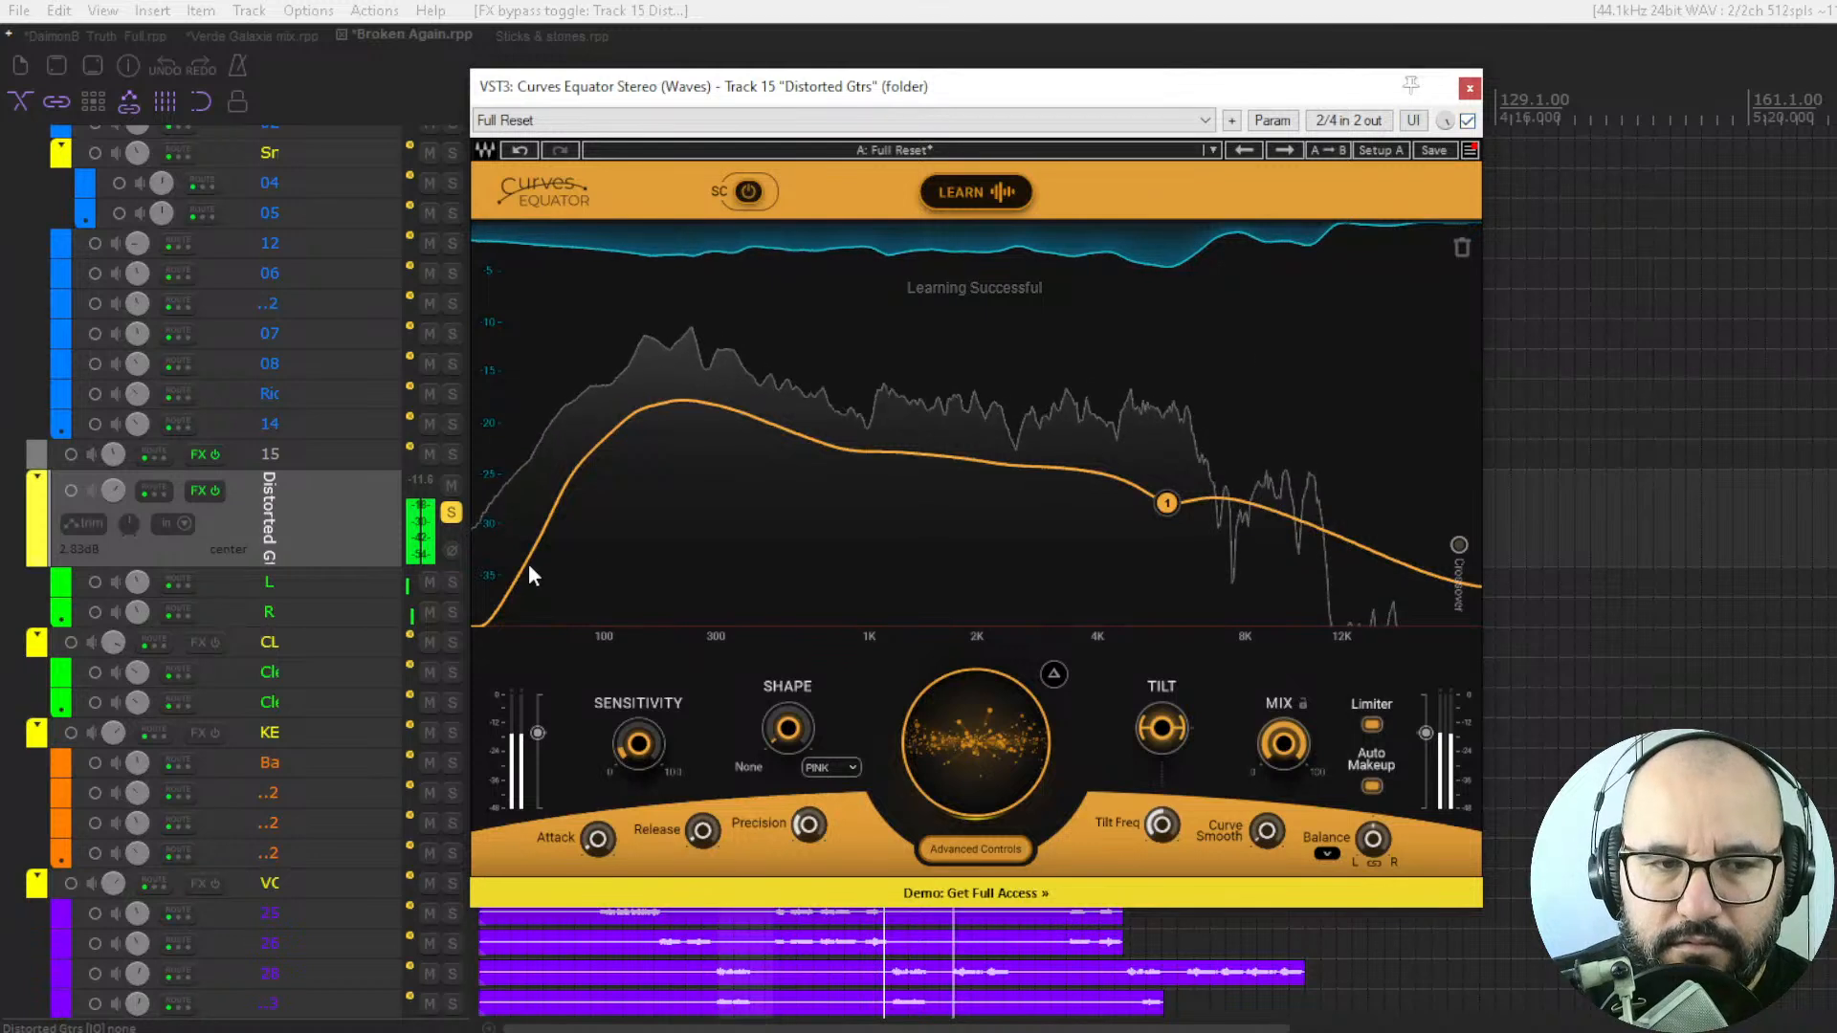
key(space)
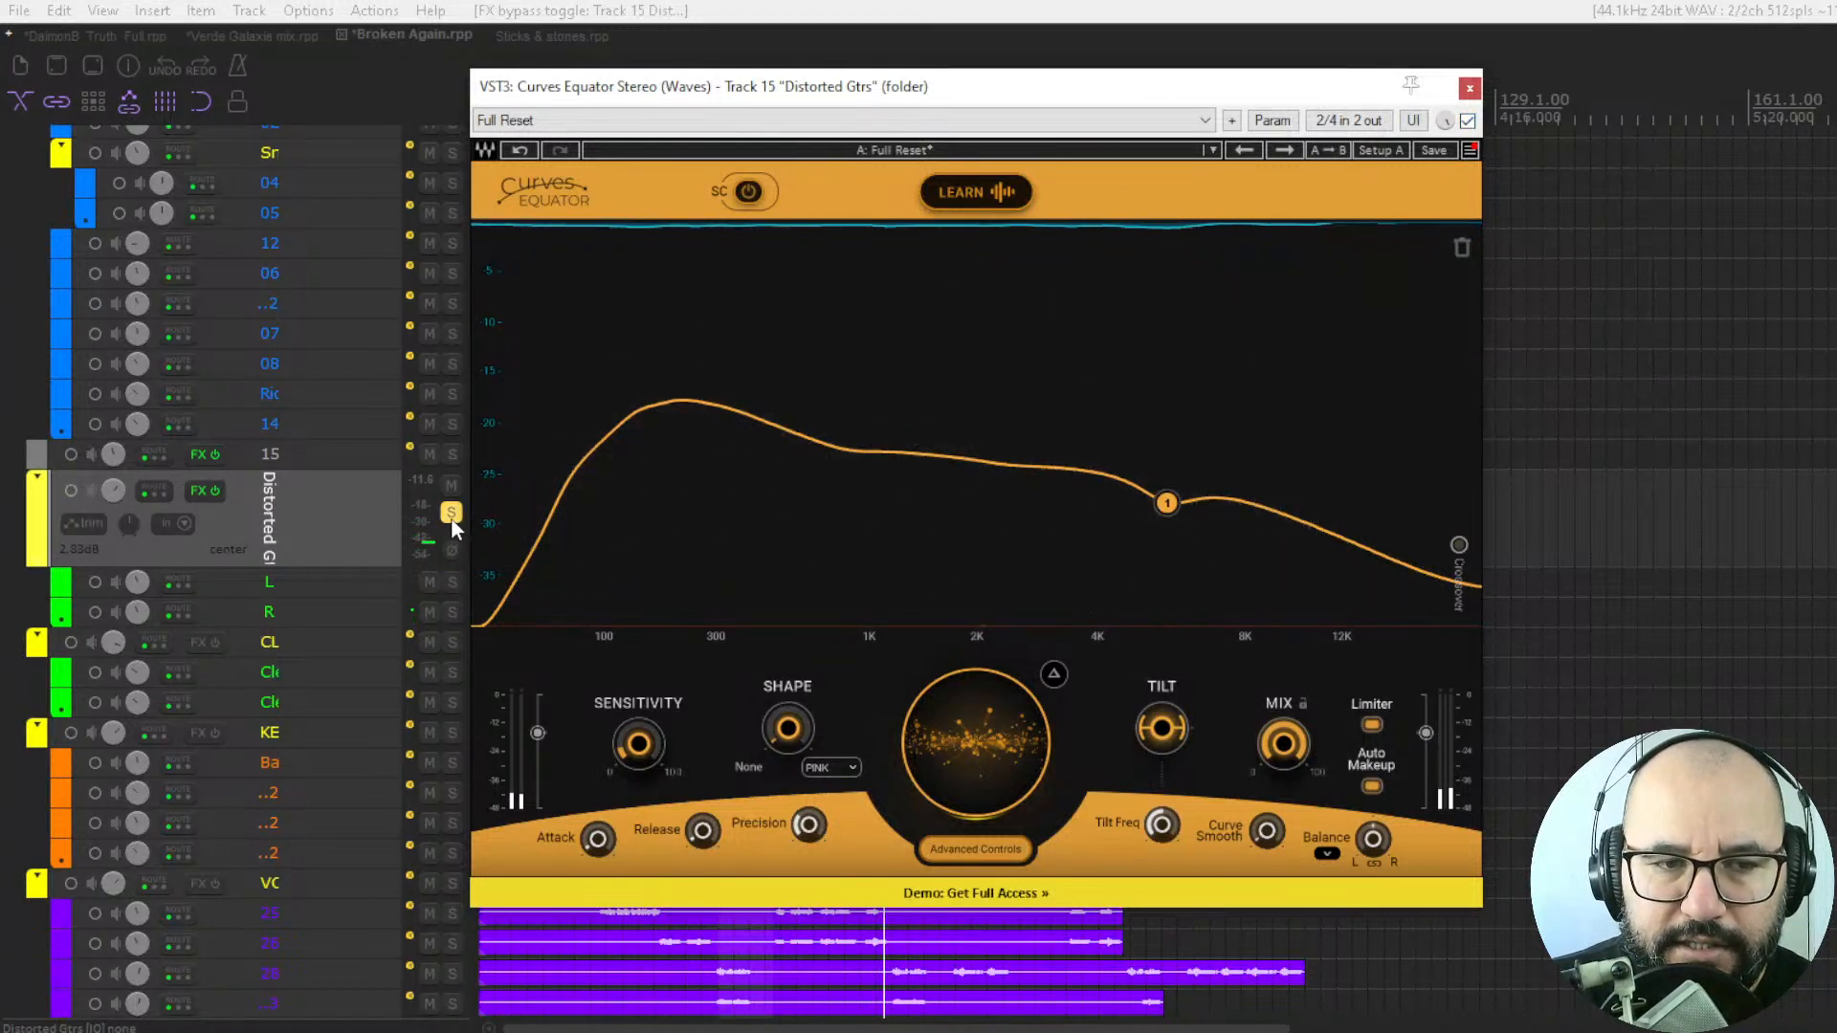
Unsolo the distorted guitars and play the full mix, comparing the plugin bypassed and enabled.
click(450, 515)
key(space)
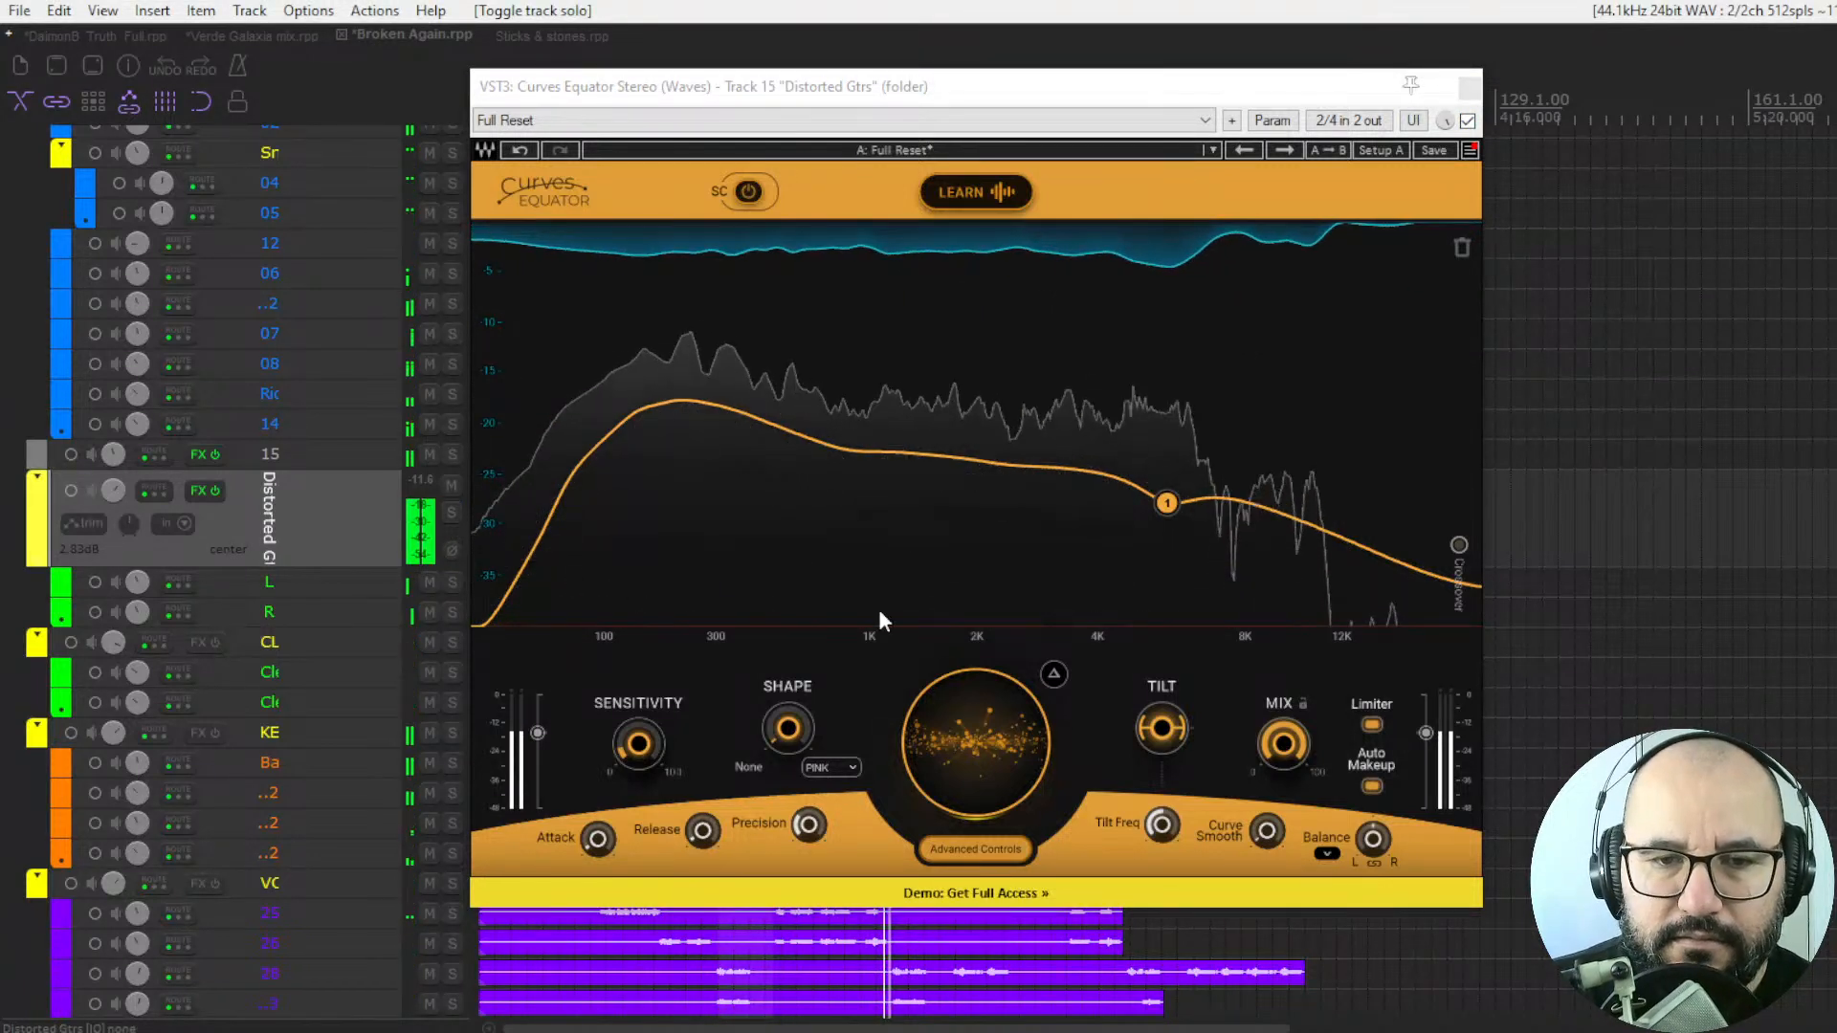
click(1468, 121)
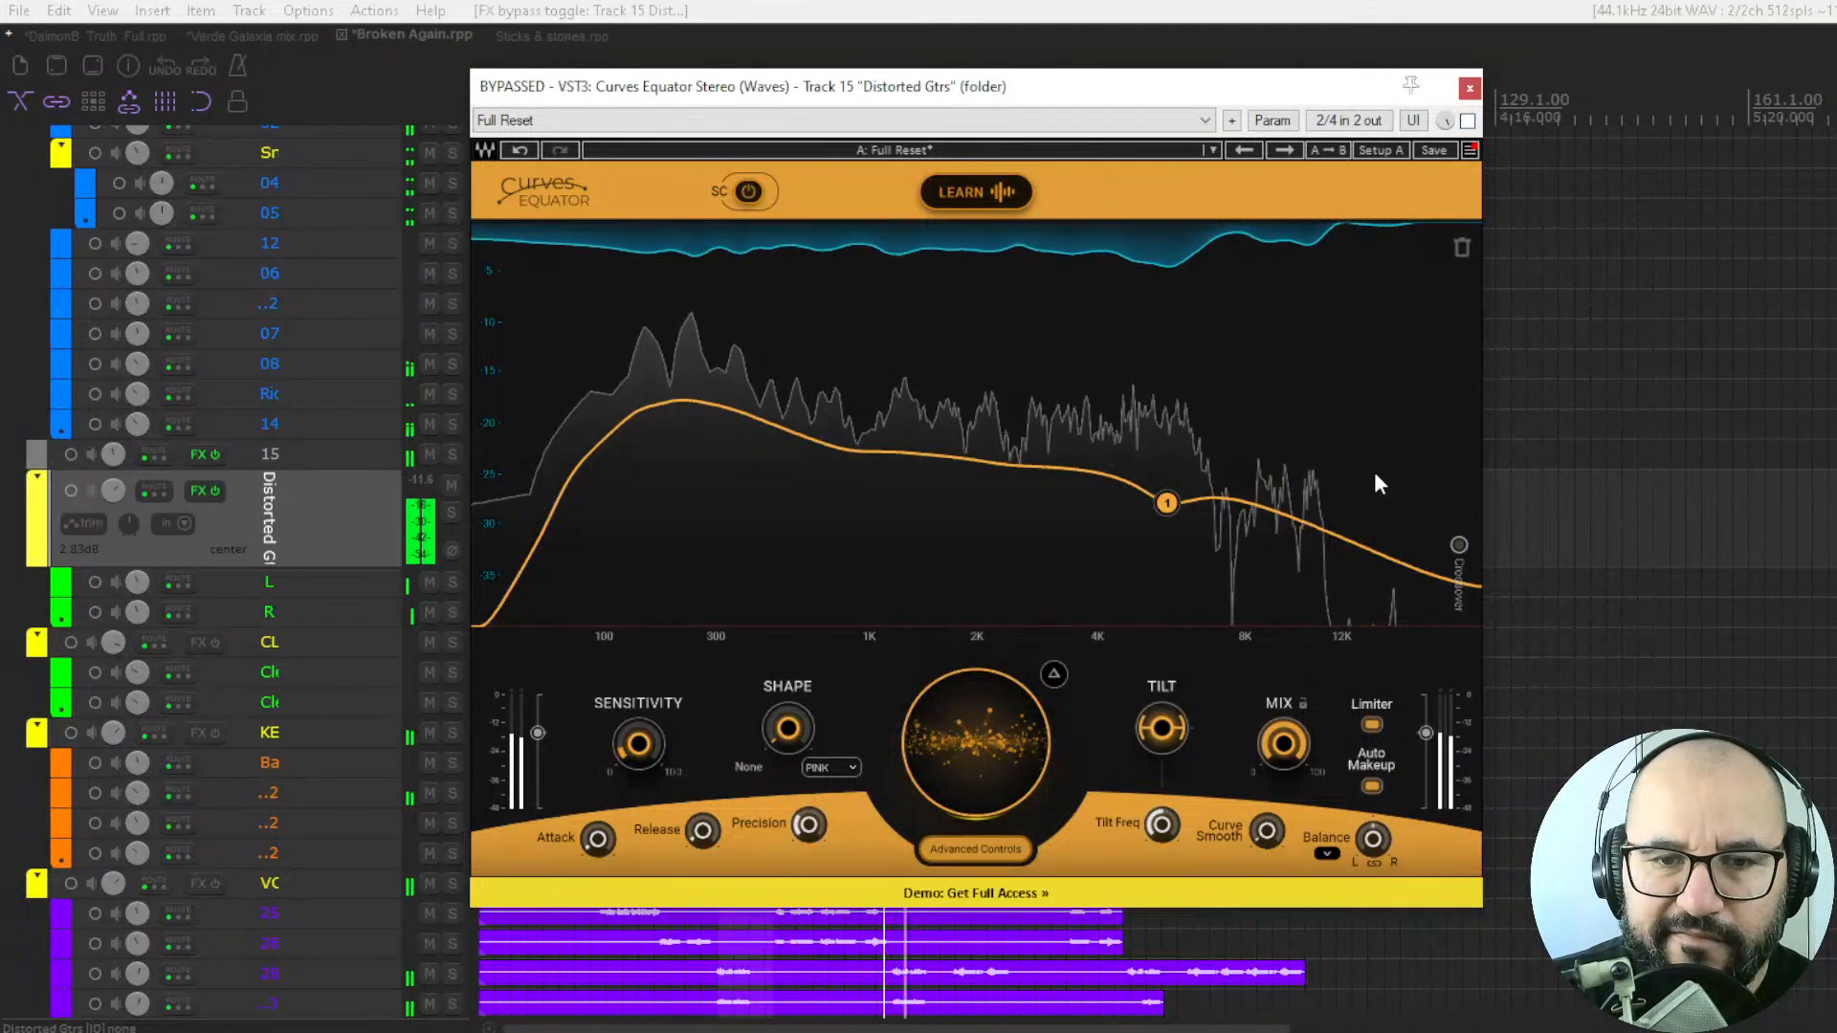
click(1468, 121)
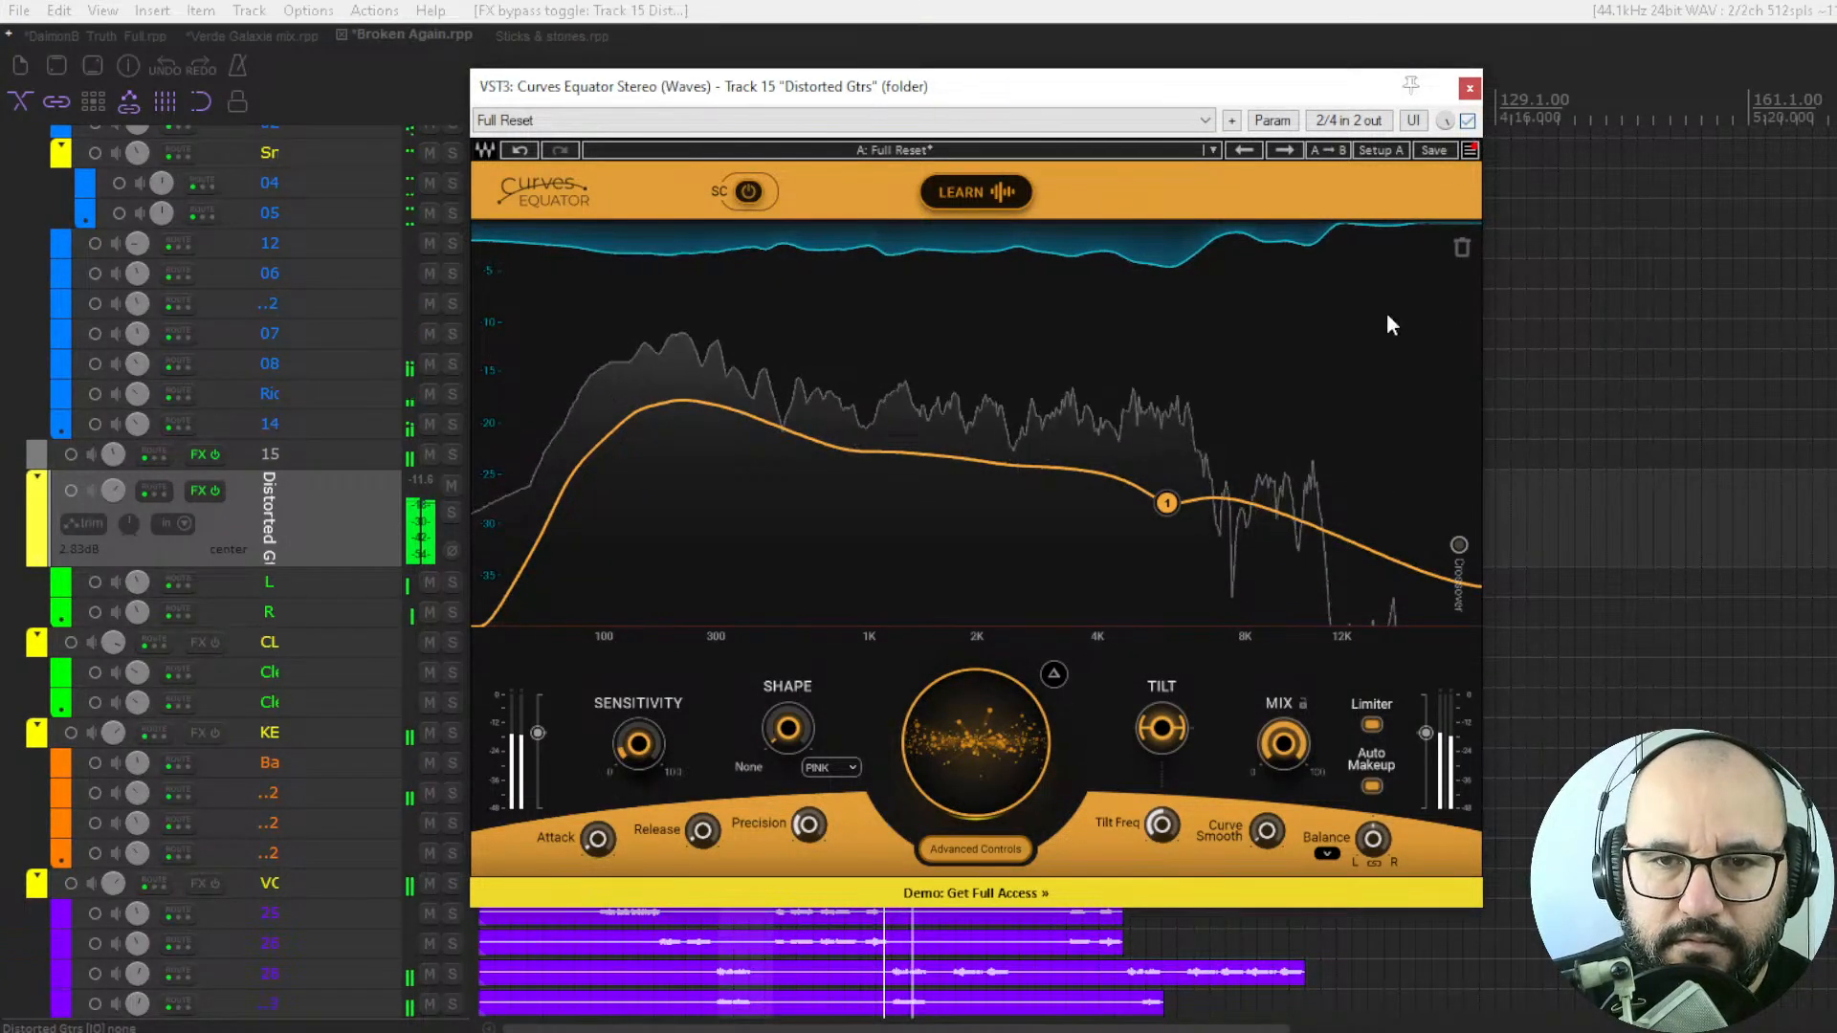
Raise node 1 to gain 1.7 and the guitar threshold to 4.3, then compare bypassed and enabled in the mix.
drag(1168, 508, 1166, 470)
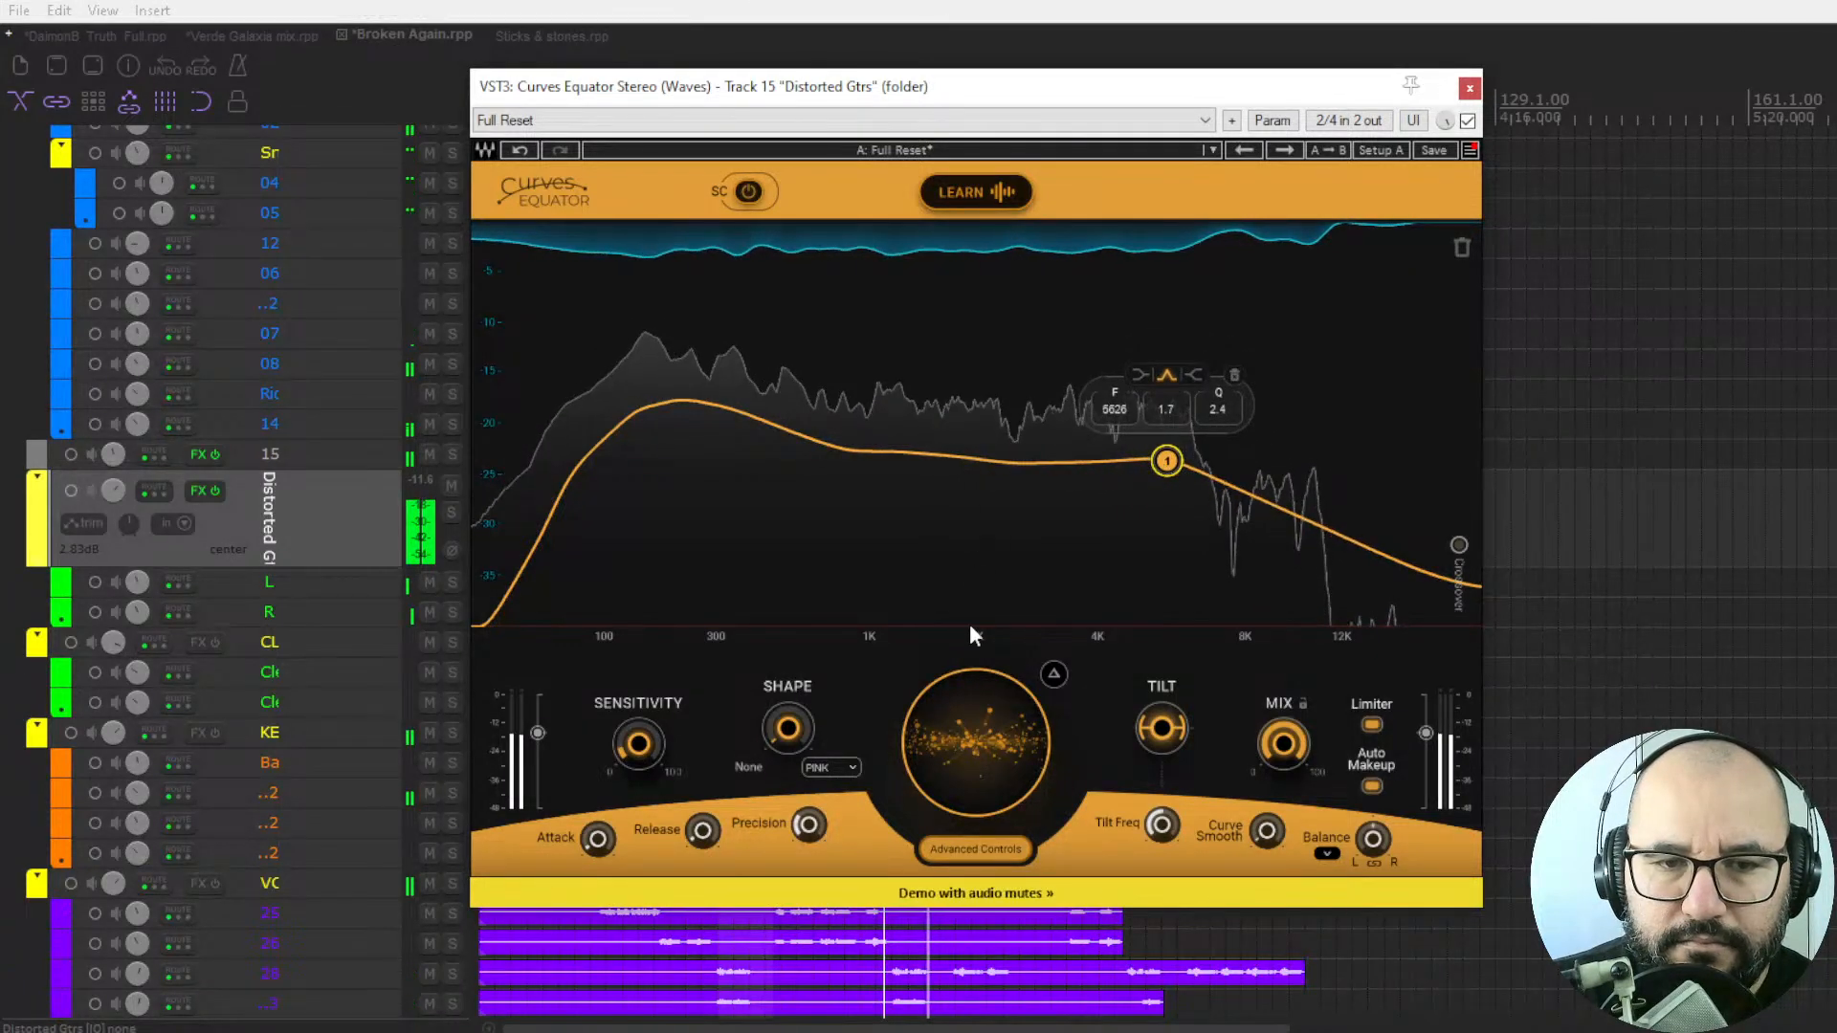
drag(976, 739, 975, 709)
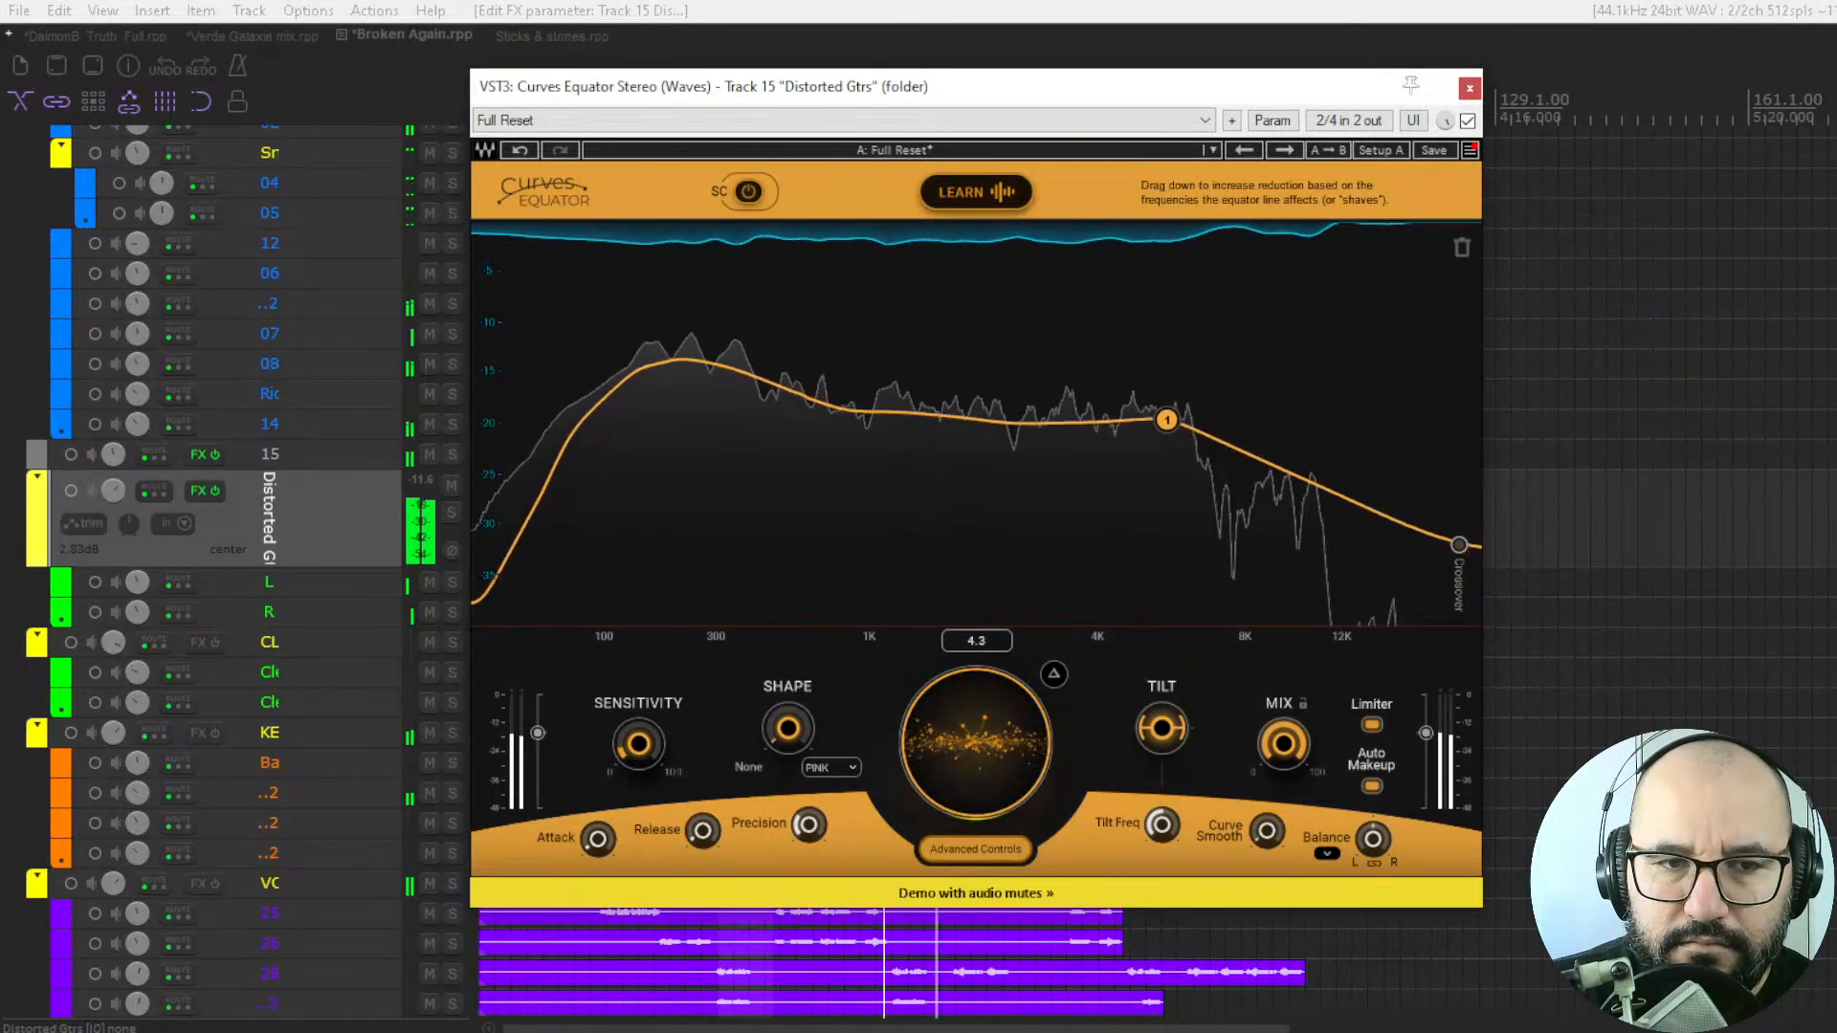
click(1468, 122)
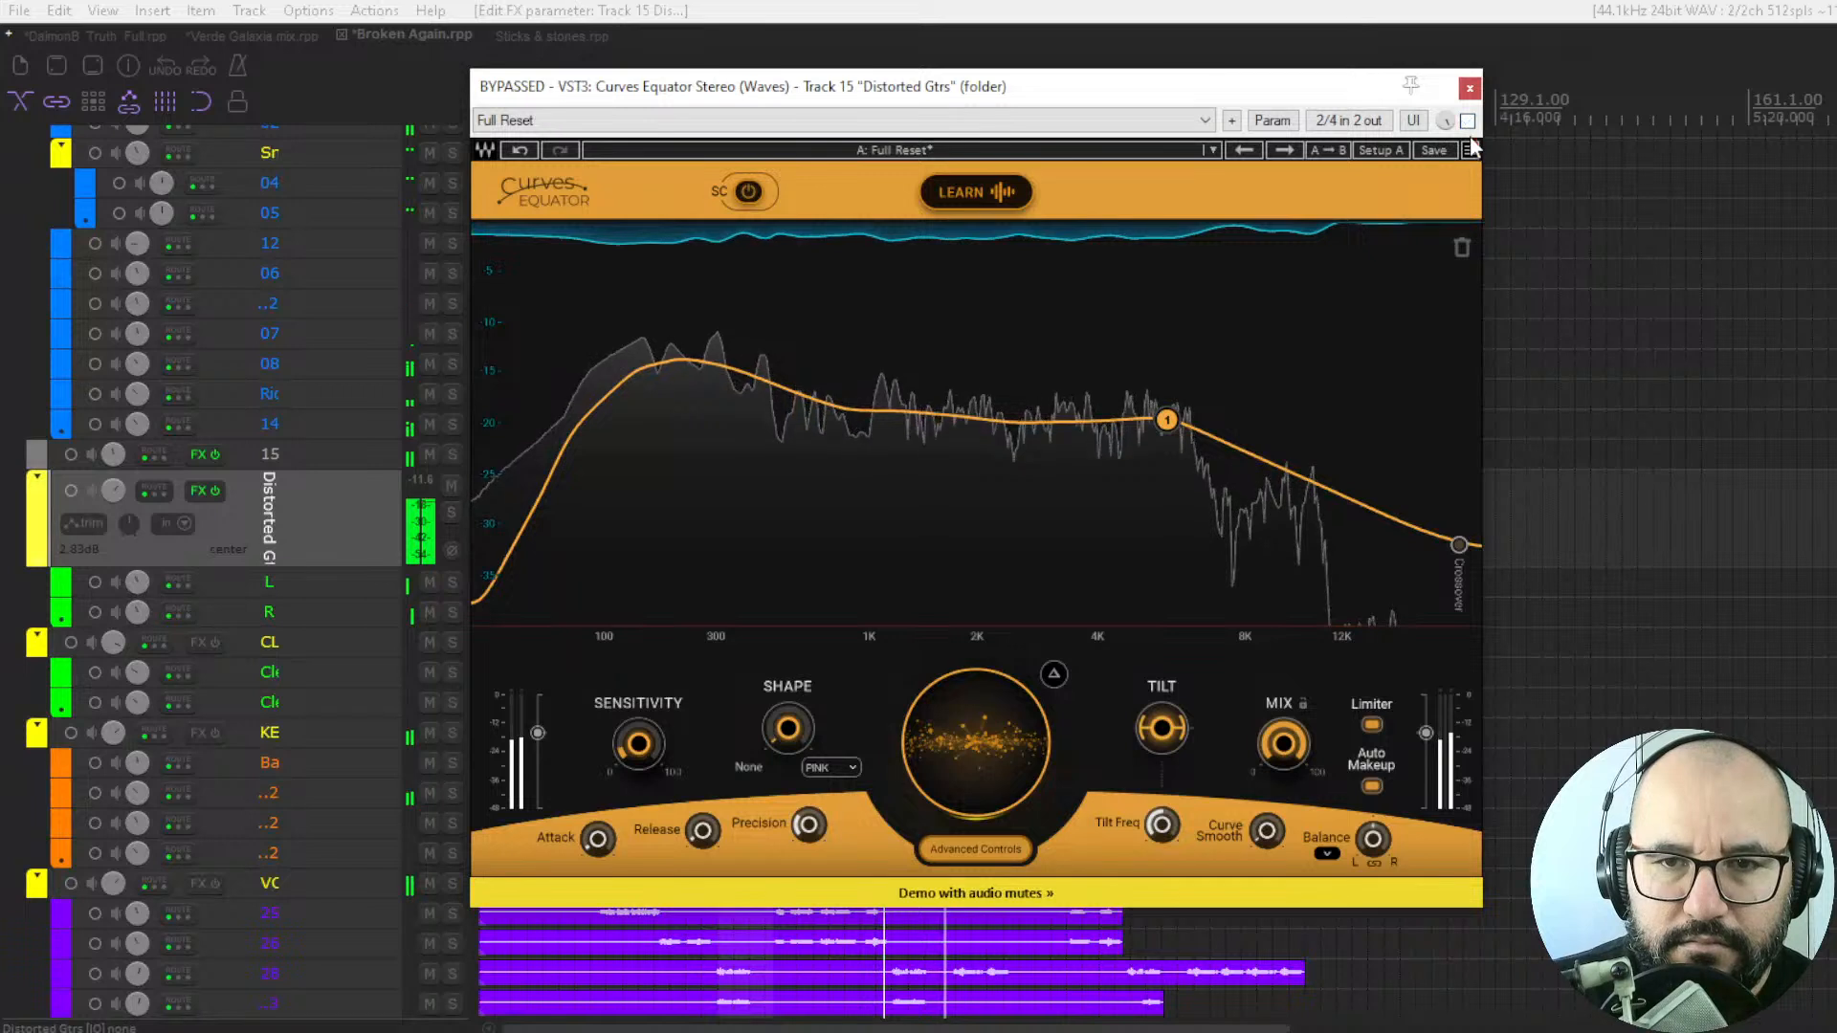
click(1468, 122)
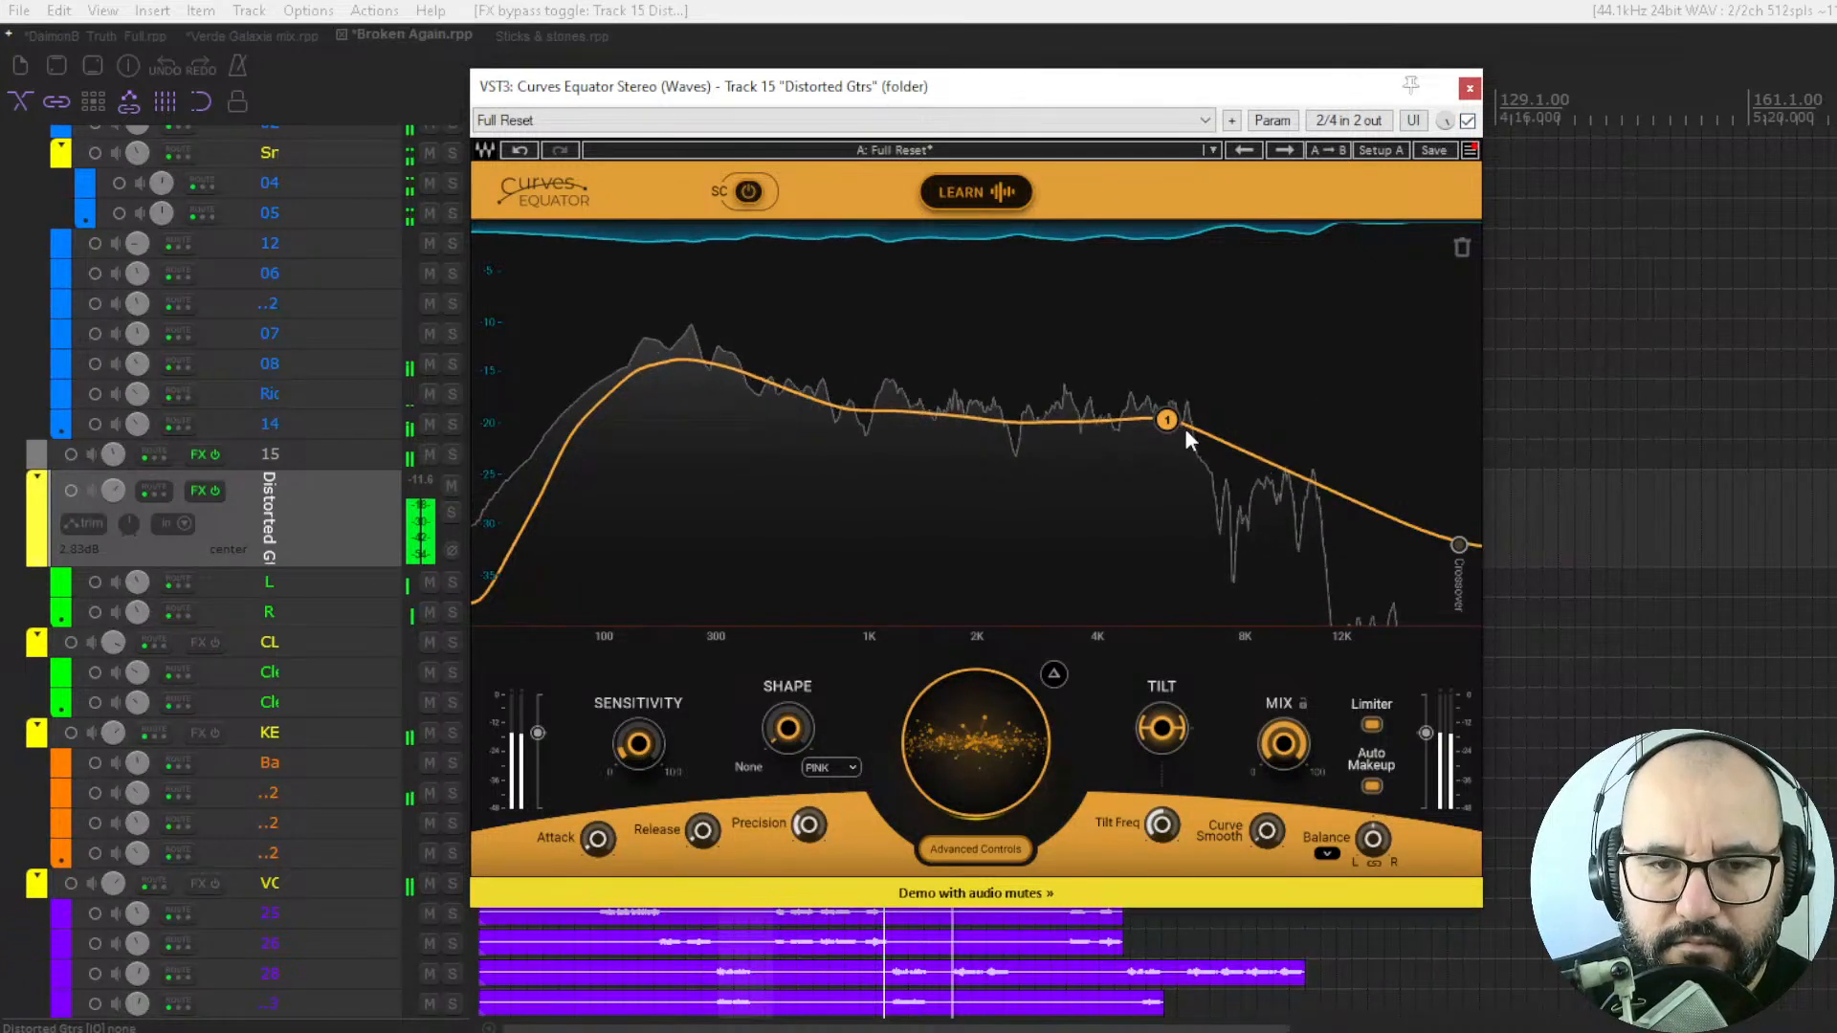
key(space)
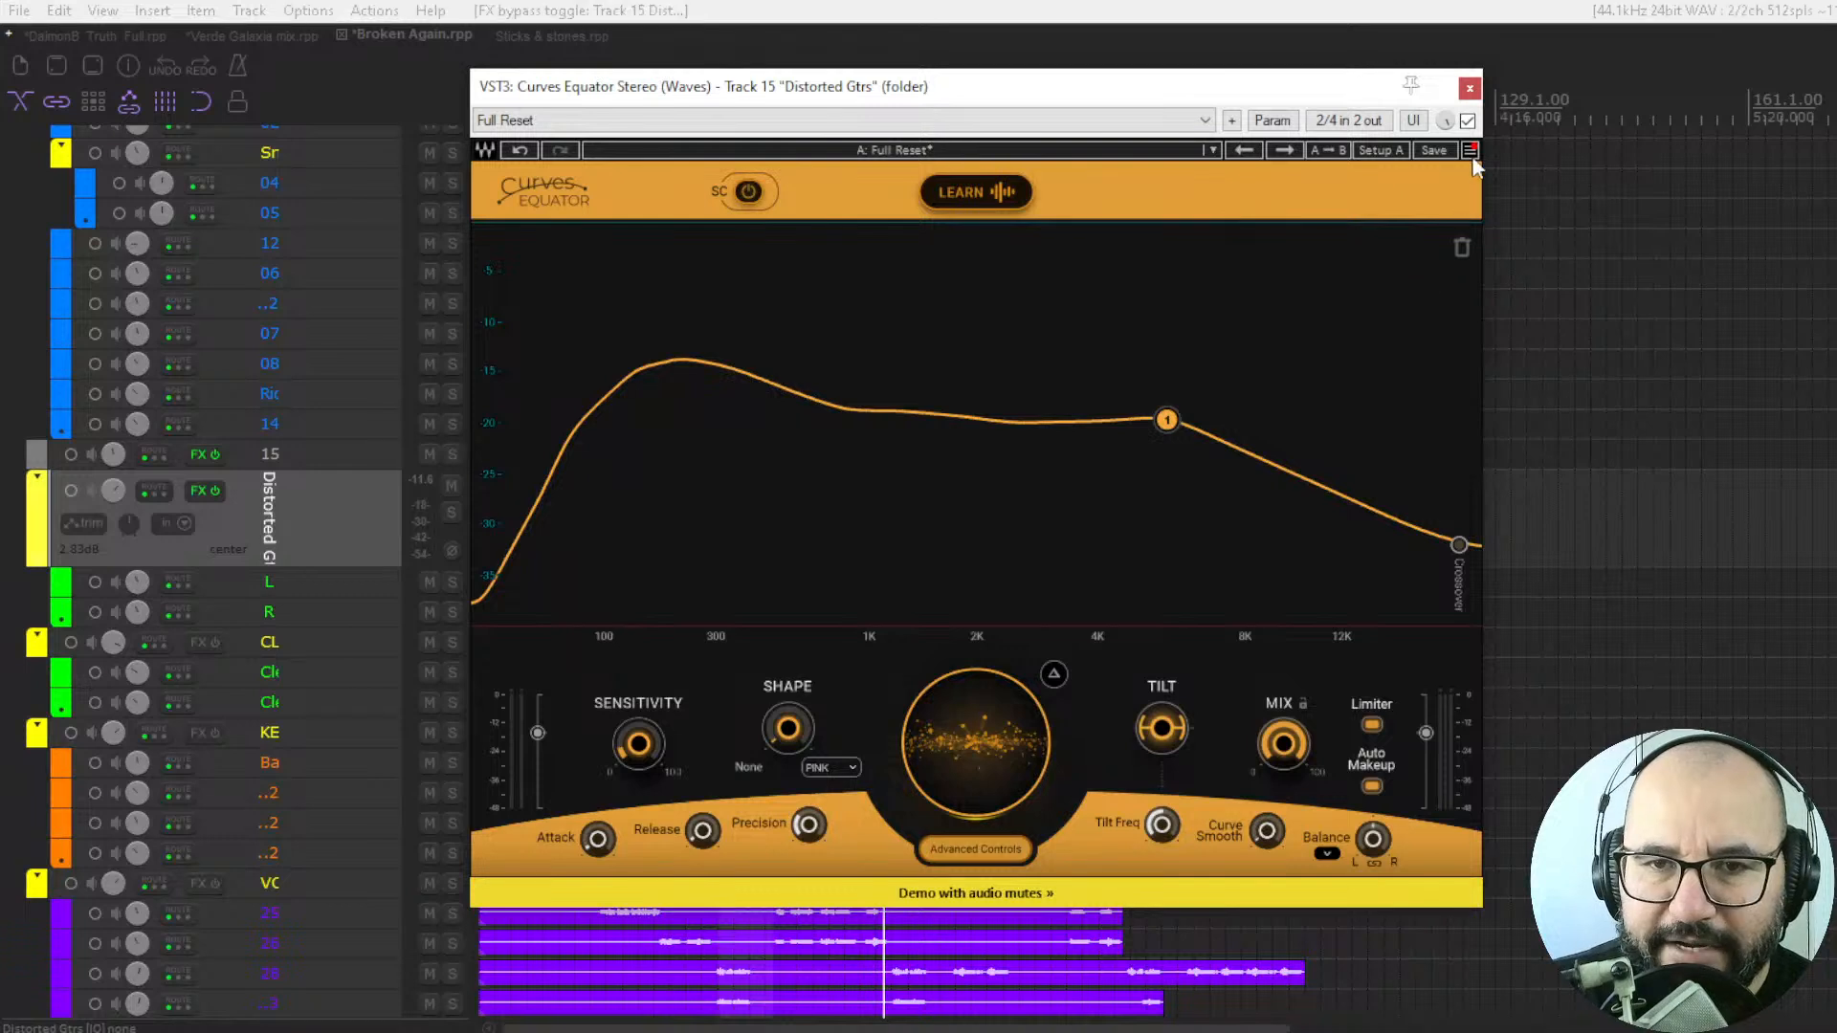
Replay the full mix and repeatedly compare the guitars with the plugin bypassed and enabled.
key(space)
click(1468, 122)
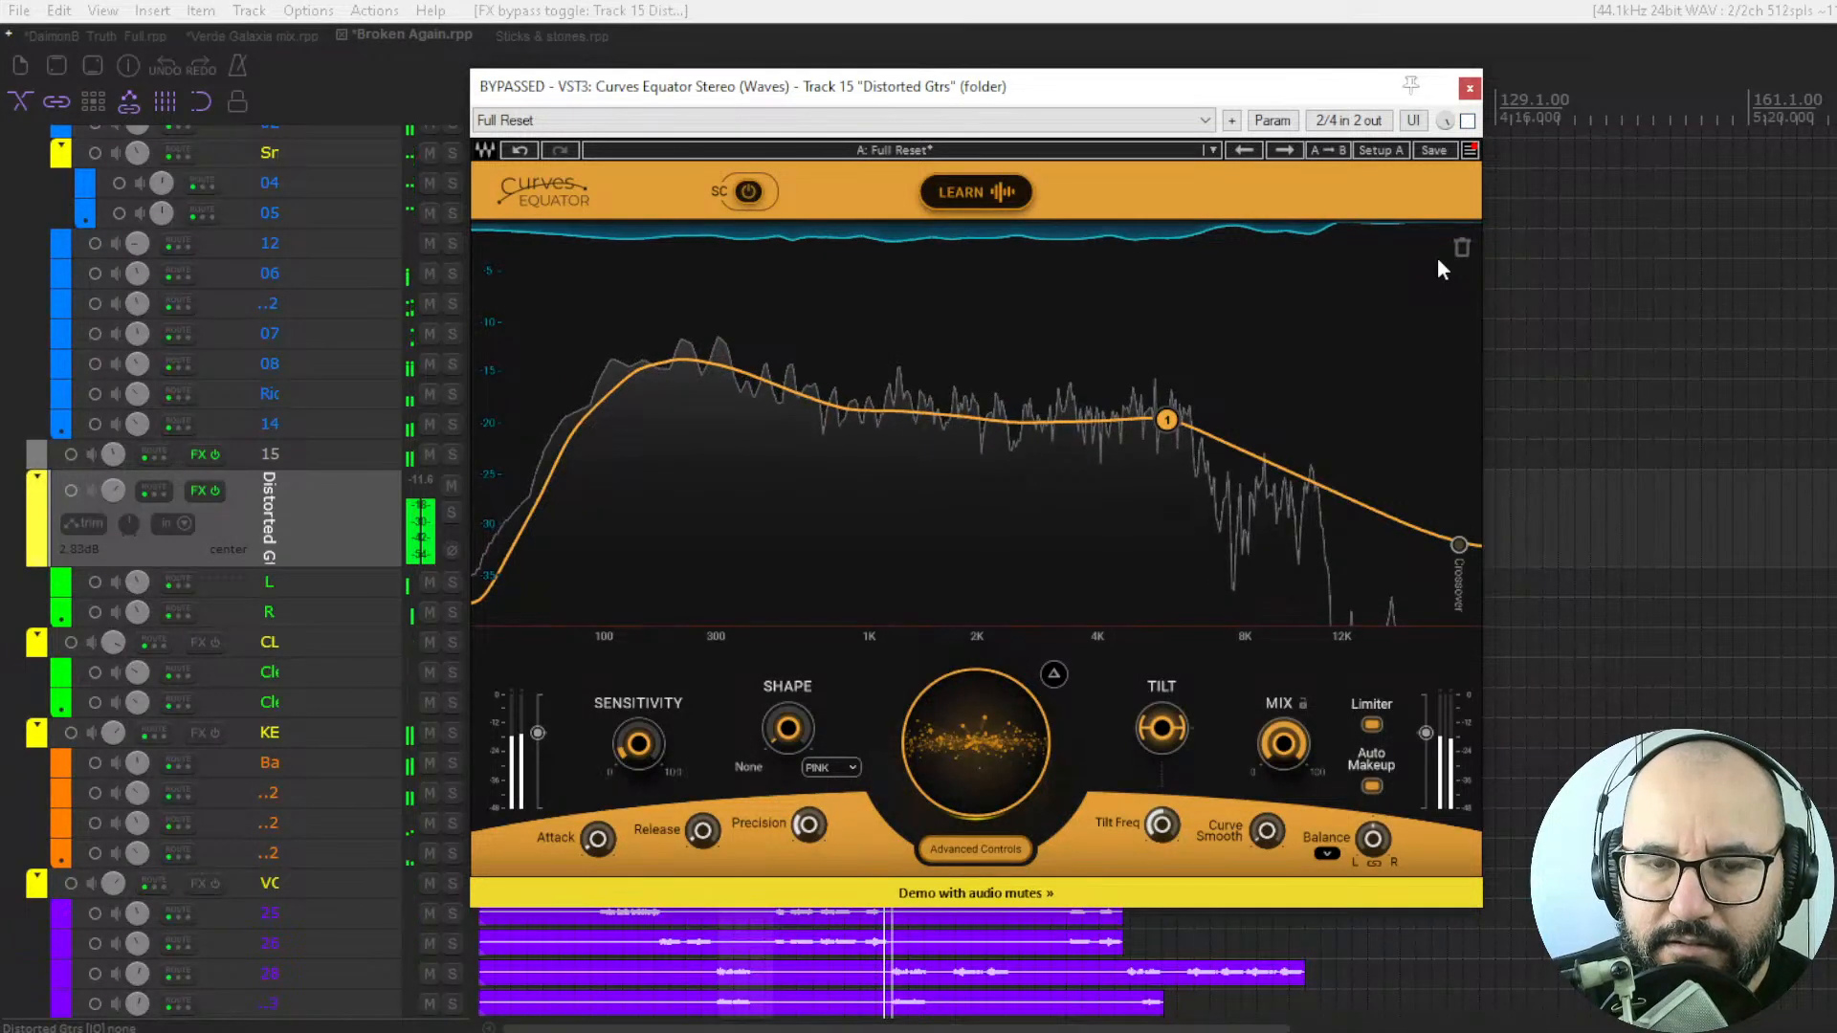
click(1468, 121)
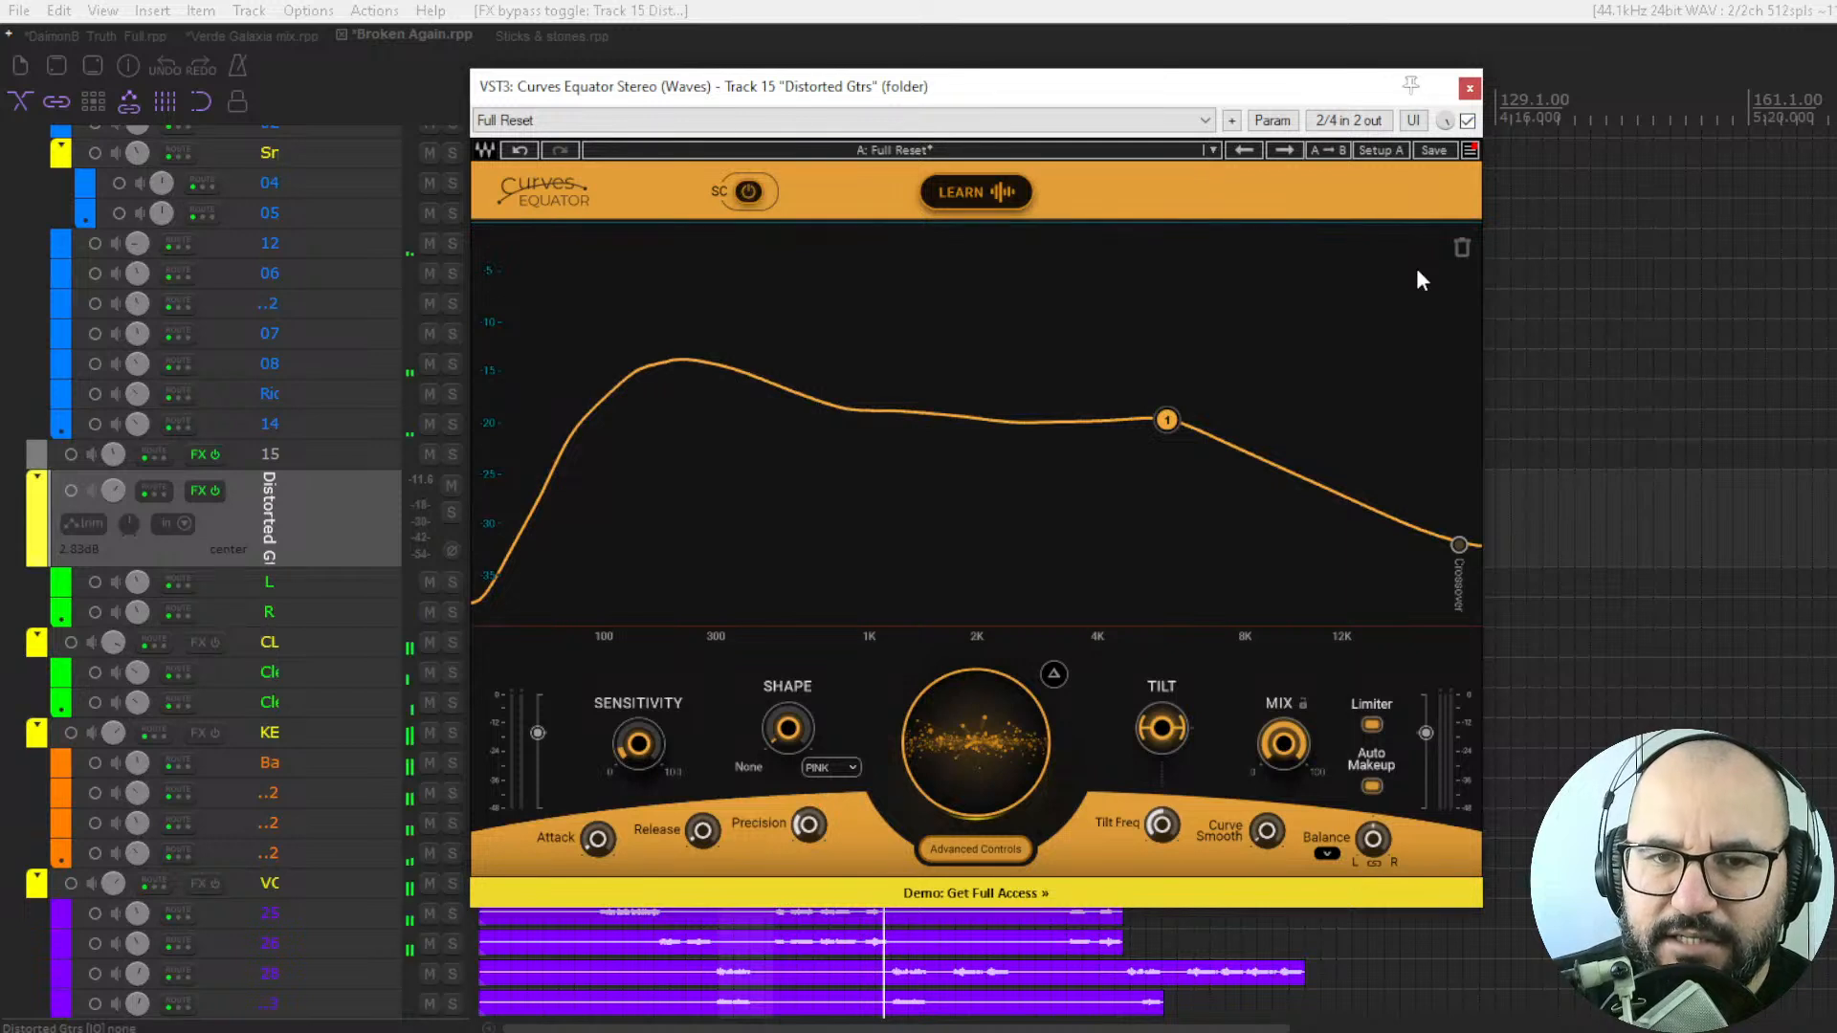
key(space)
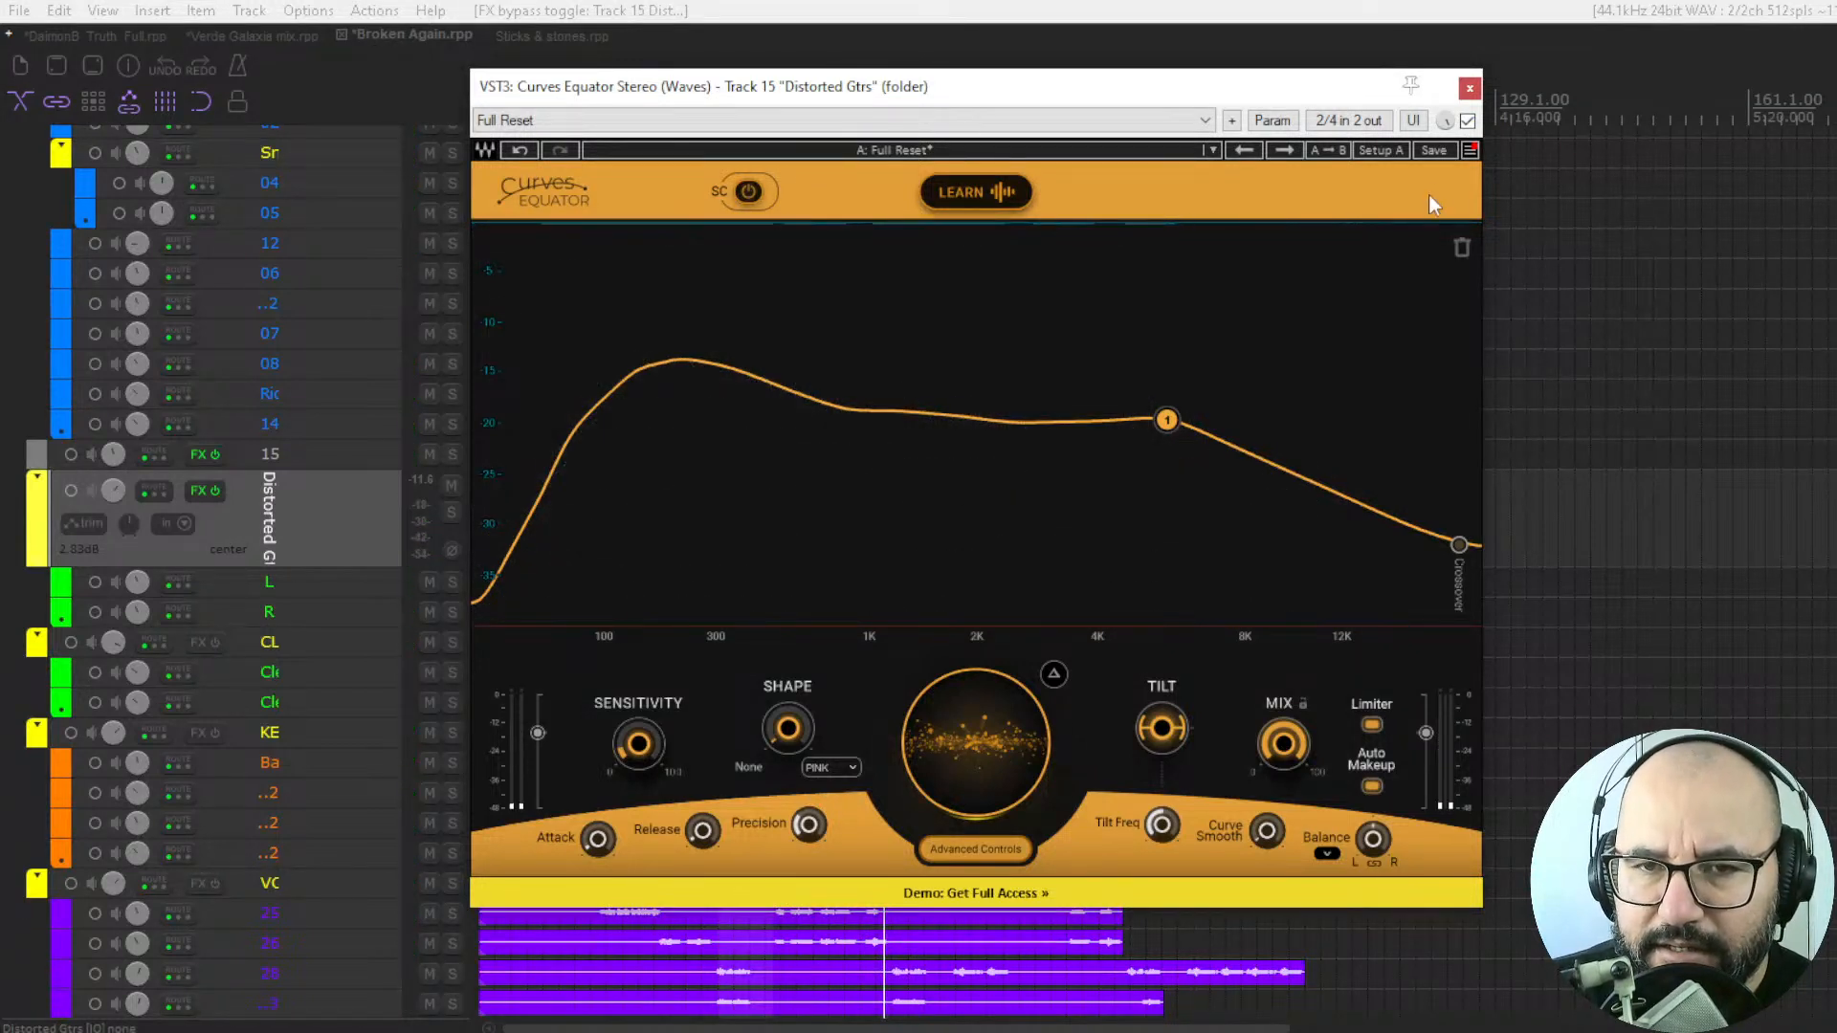
key(space)
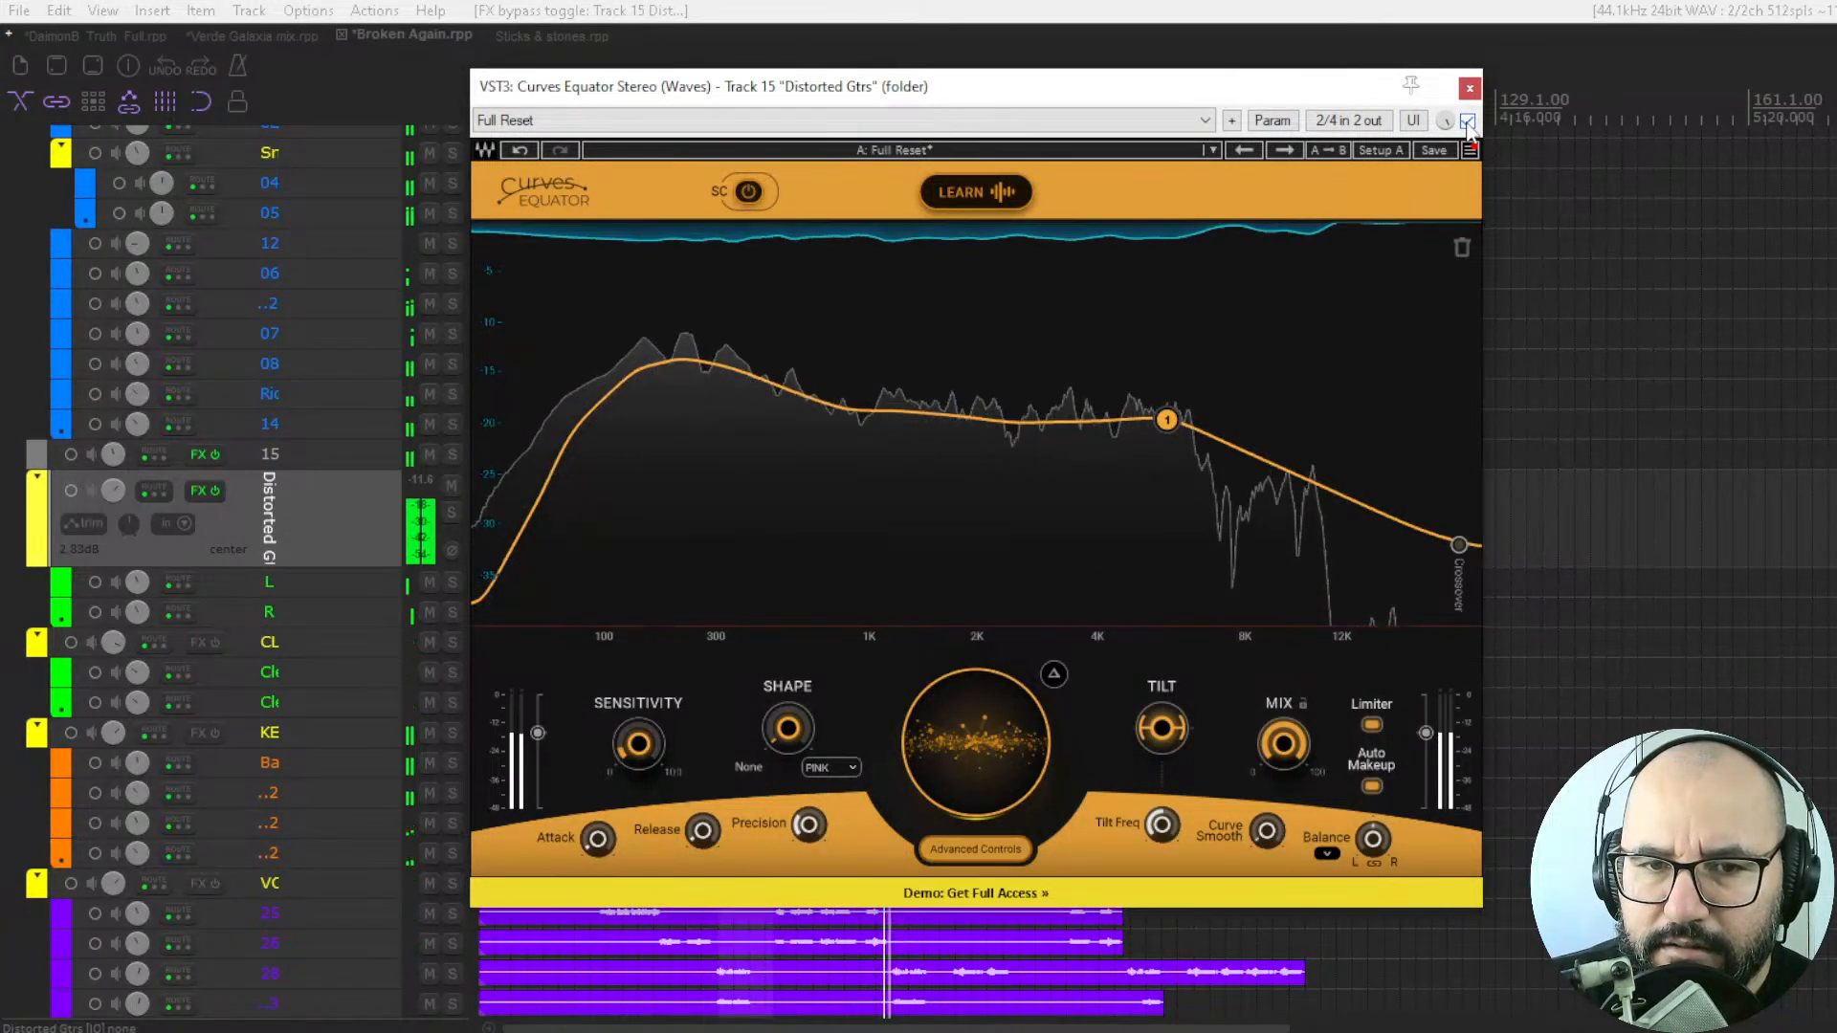
click(1468, 122)
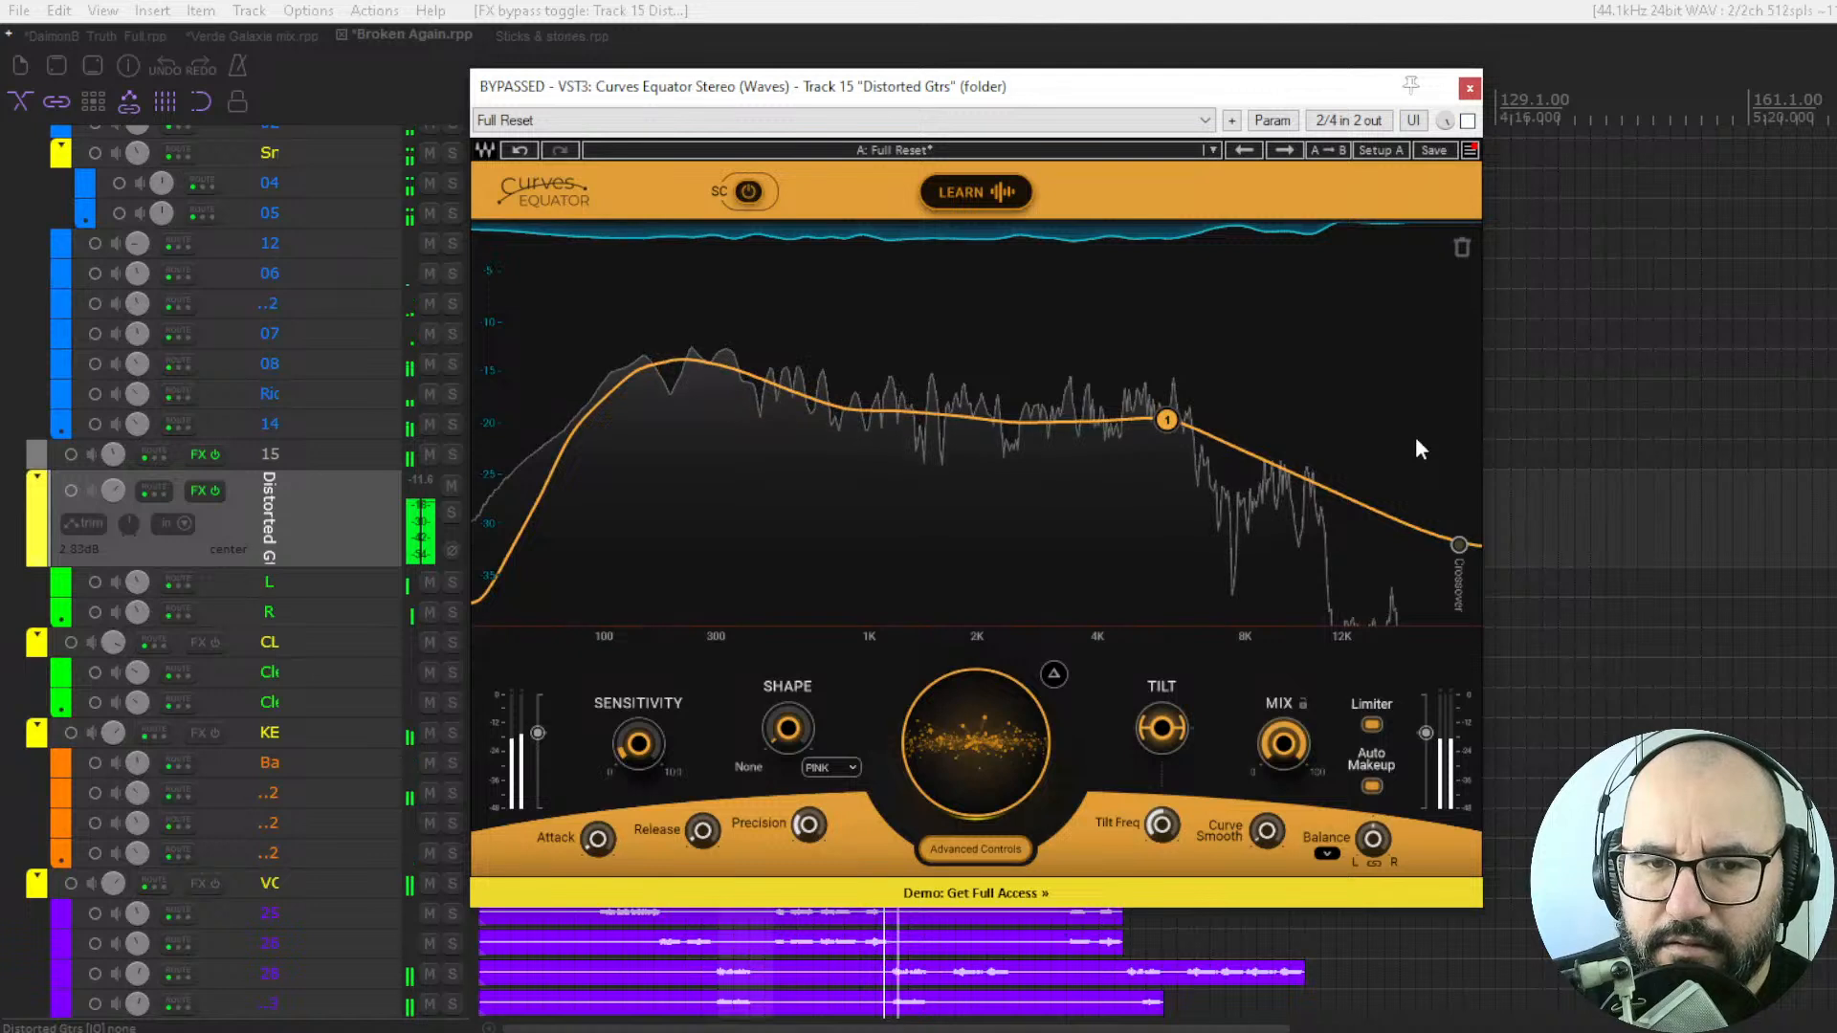
click(1467, 122)
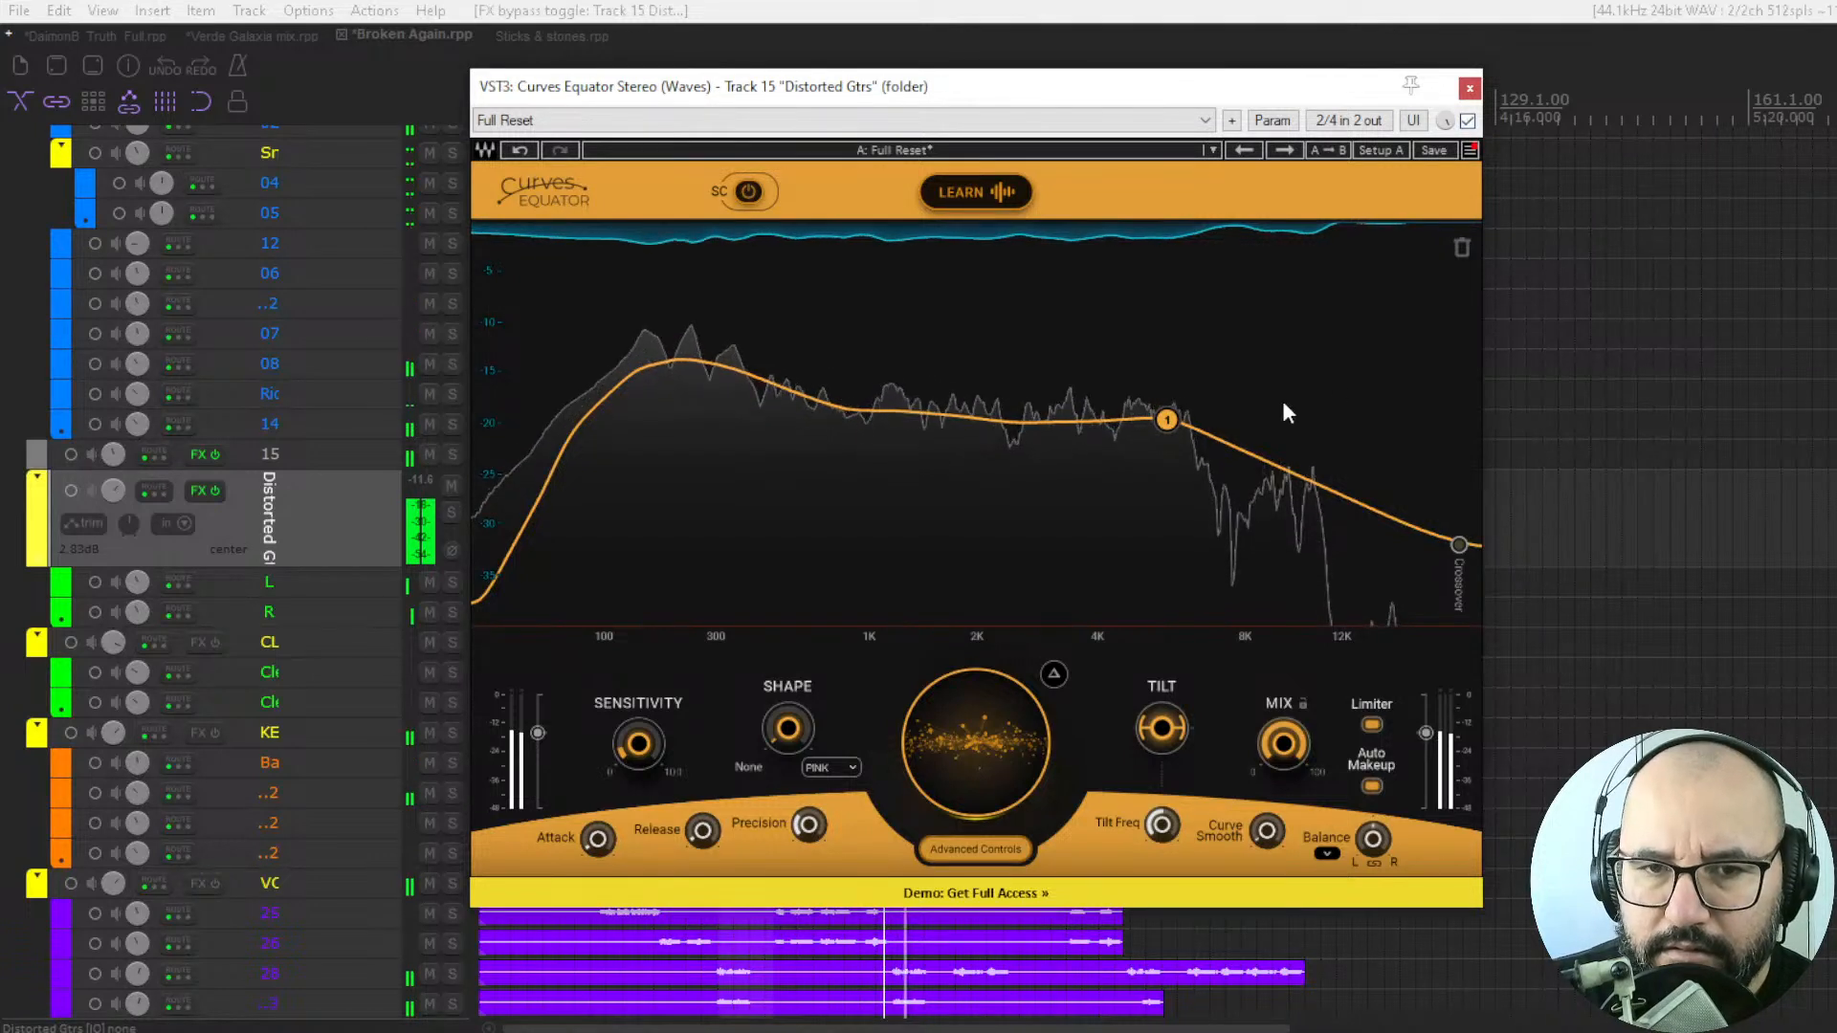
key(space)
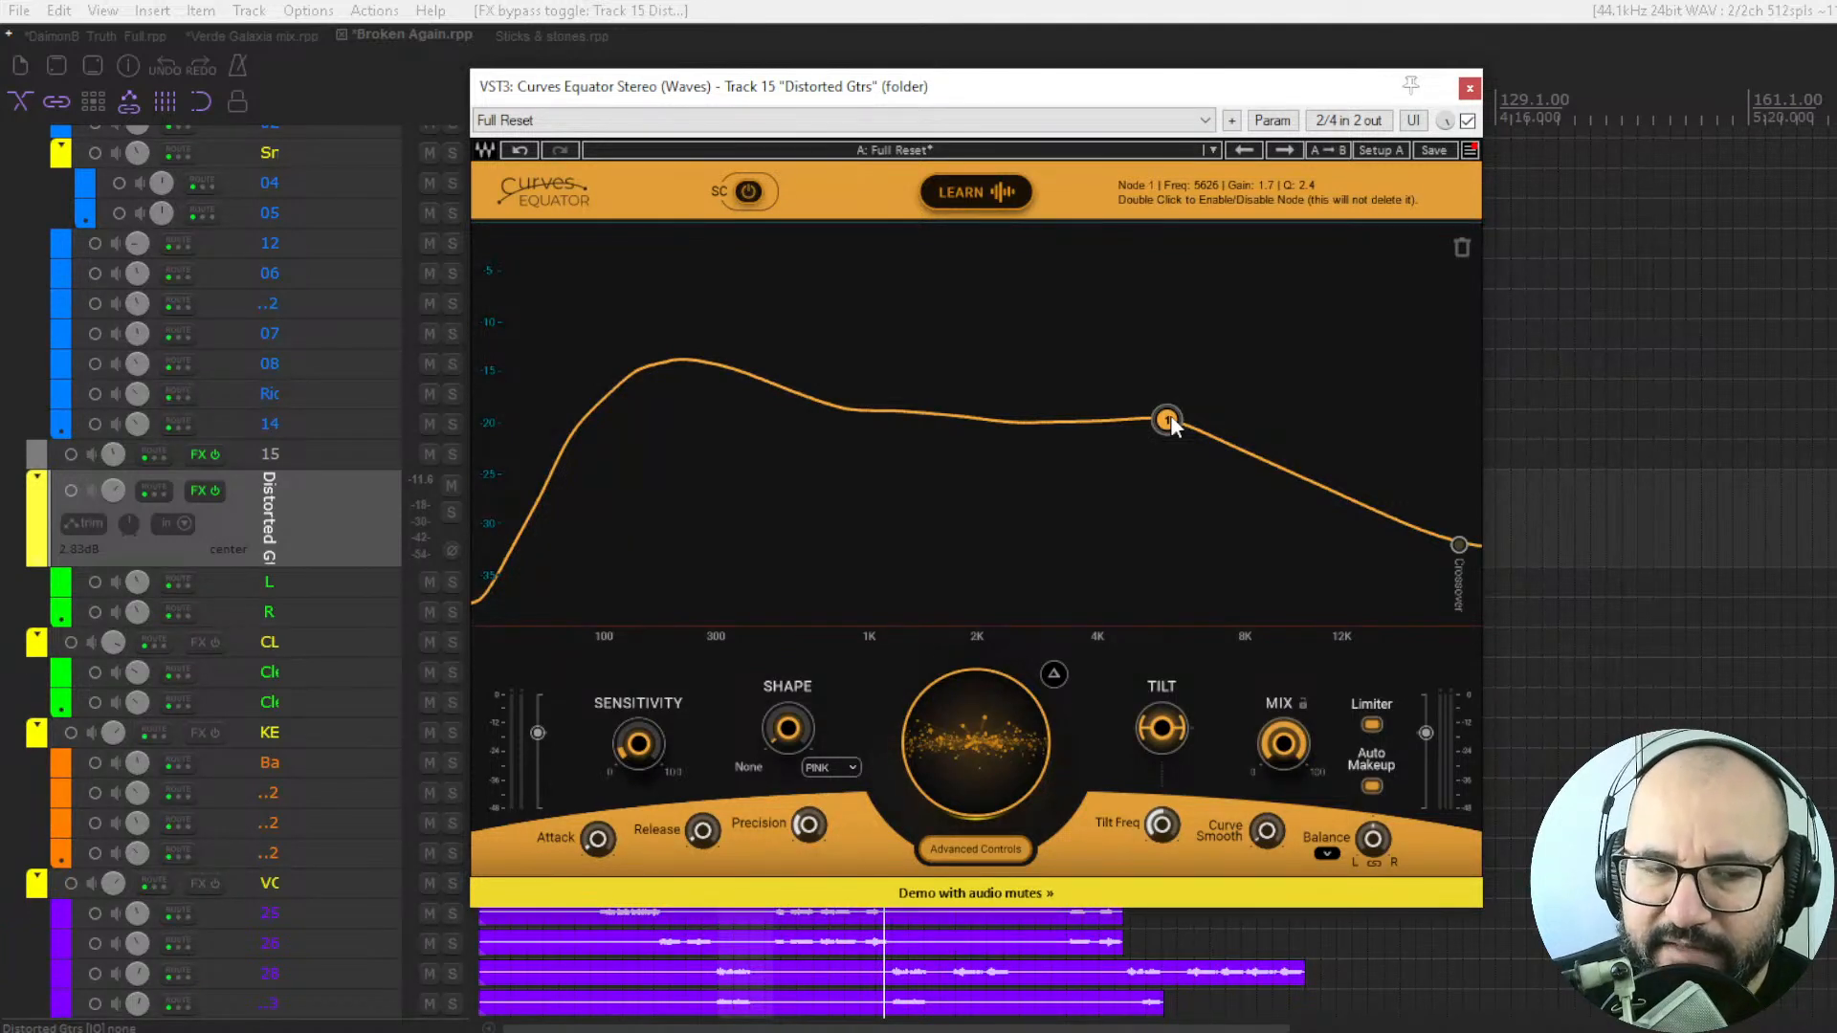
Solo the distorted guitars during playback, compare bypassed and enabled, lower the threshold slightly, and stop and unsolo.
key(space)
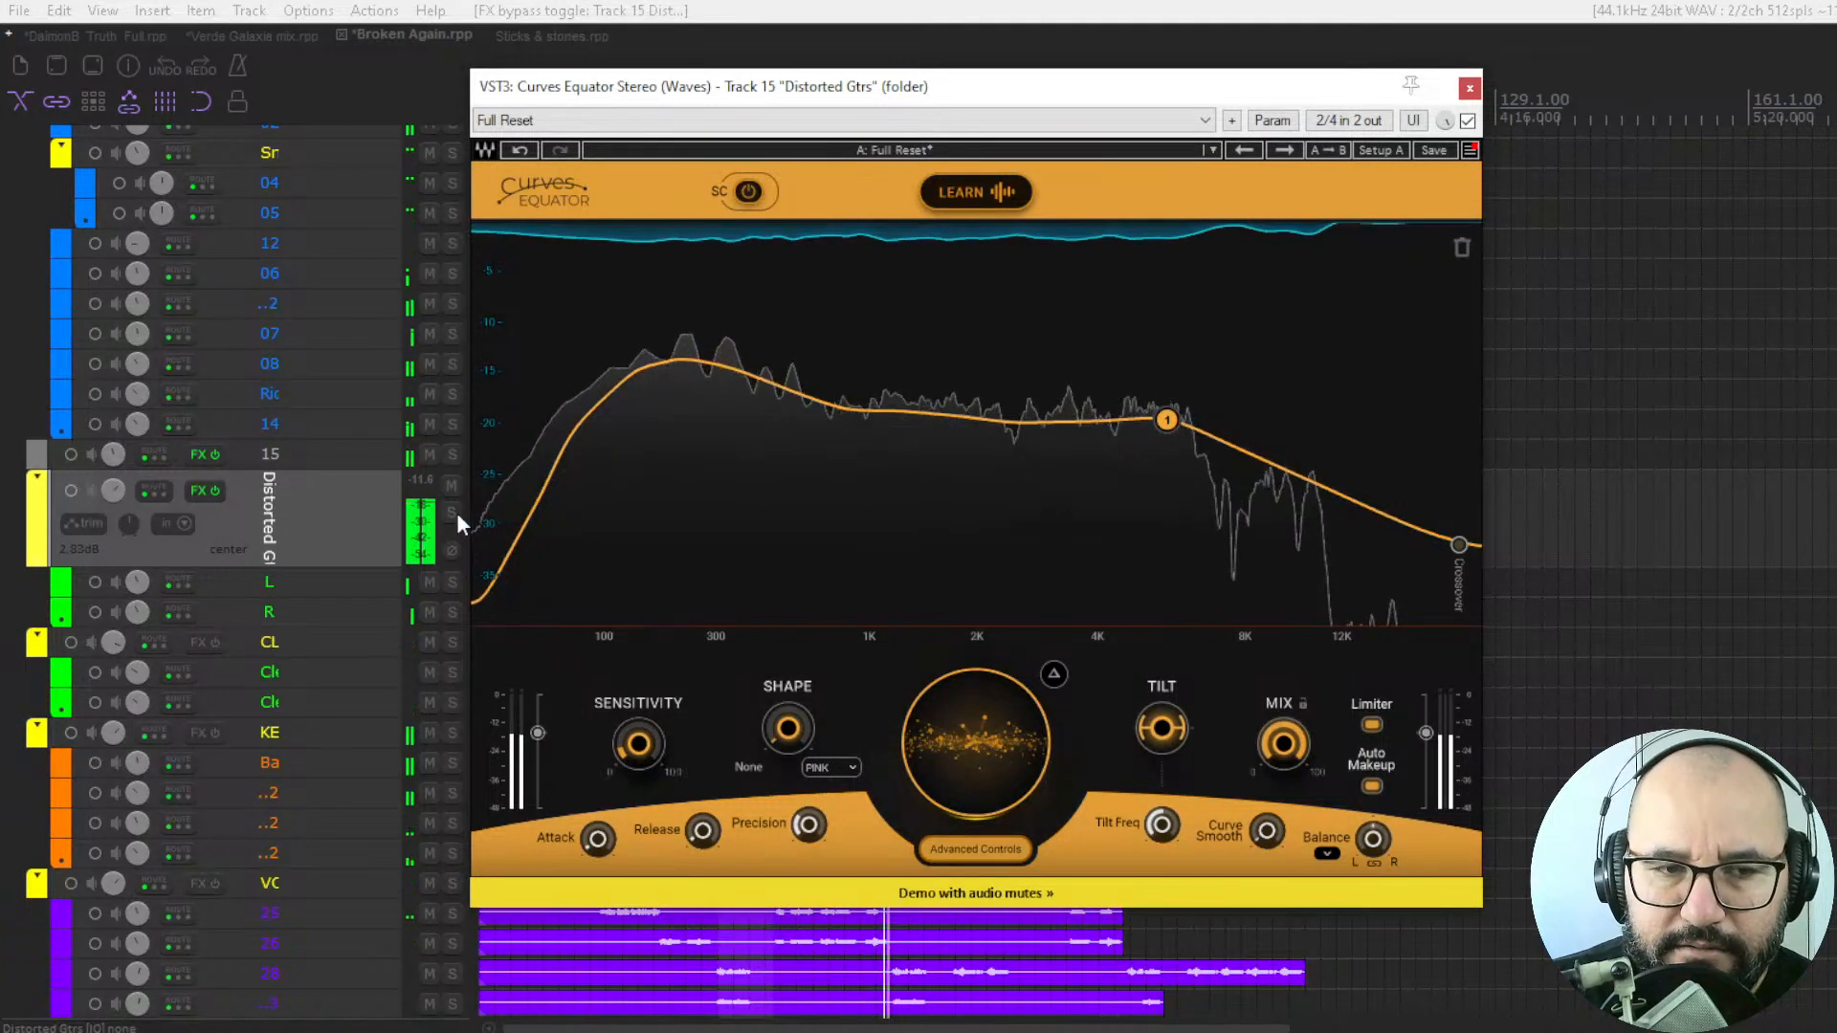
click(451, 513)
click(1467, 121)
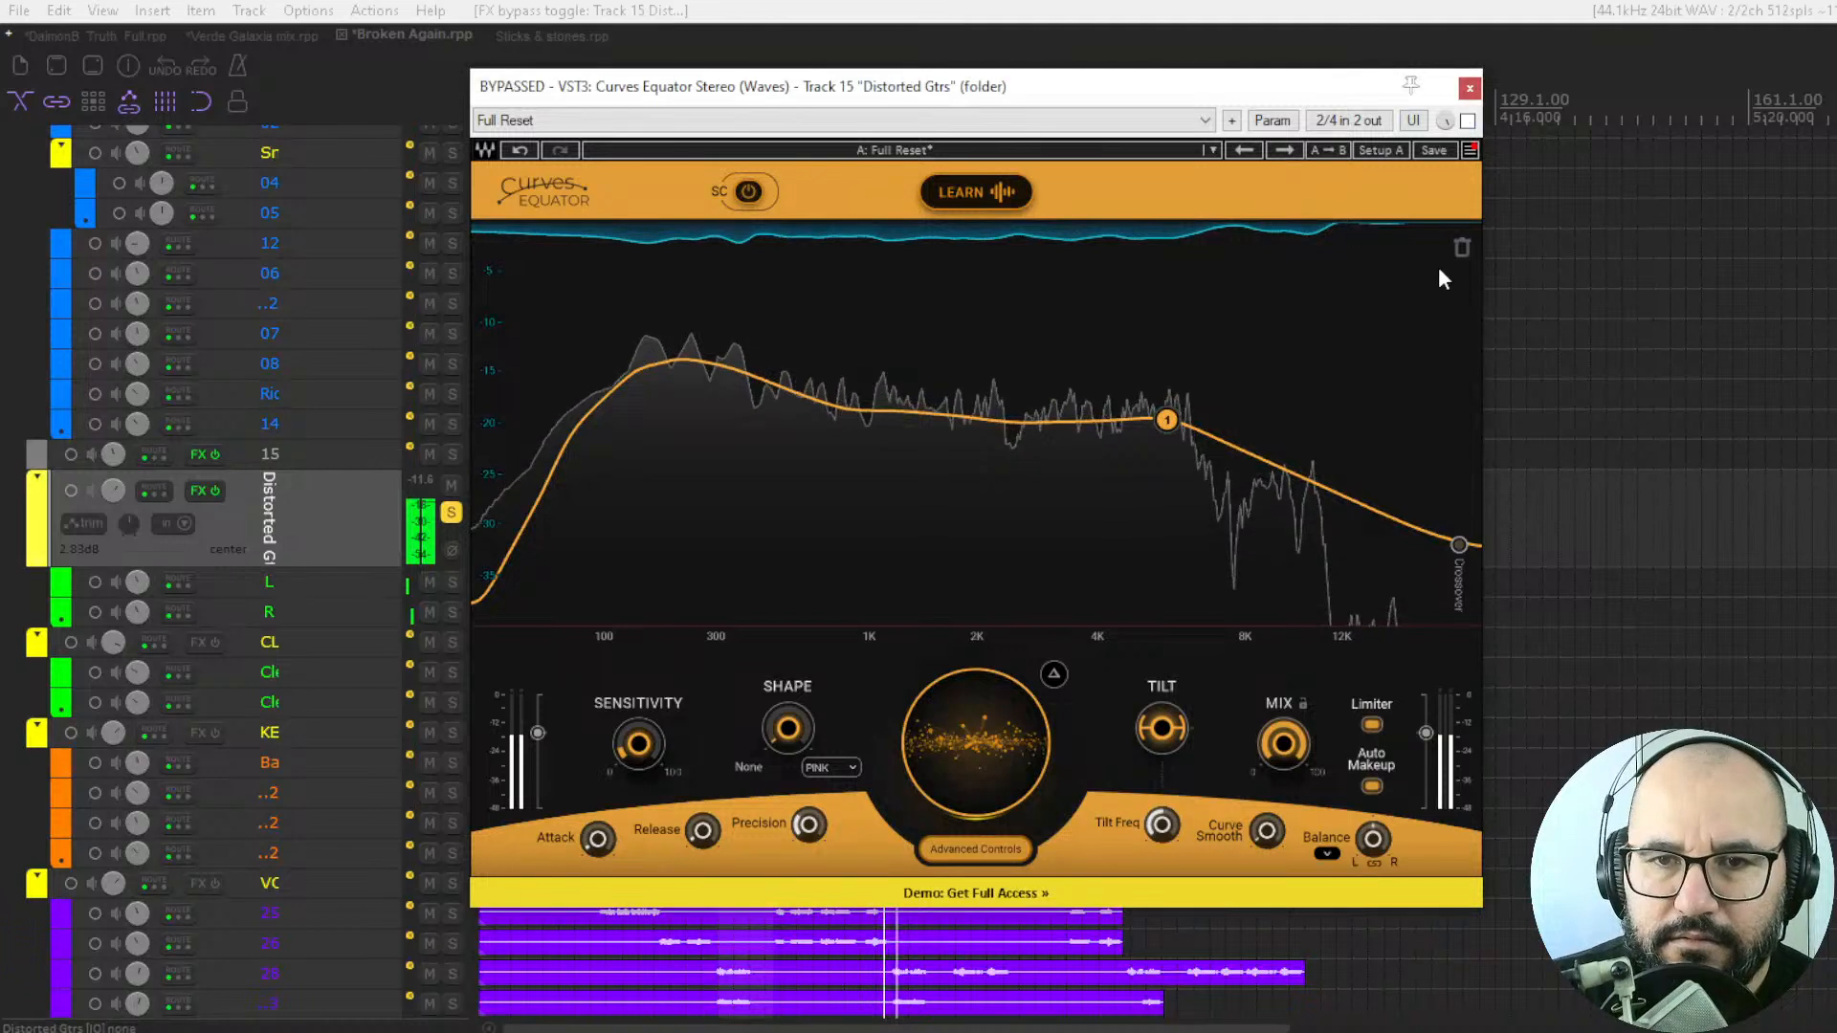
click(1467, 121)
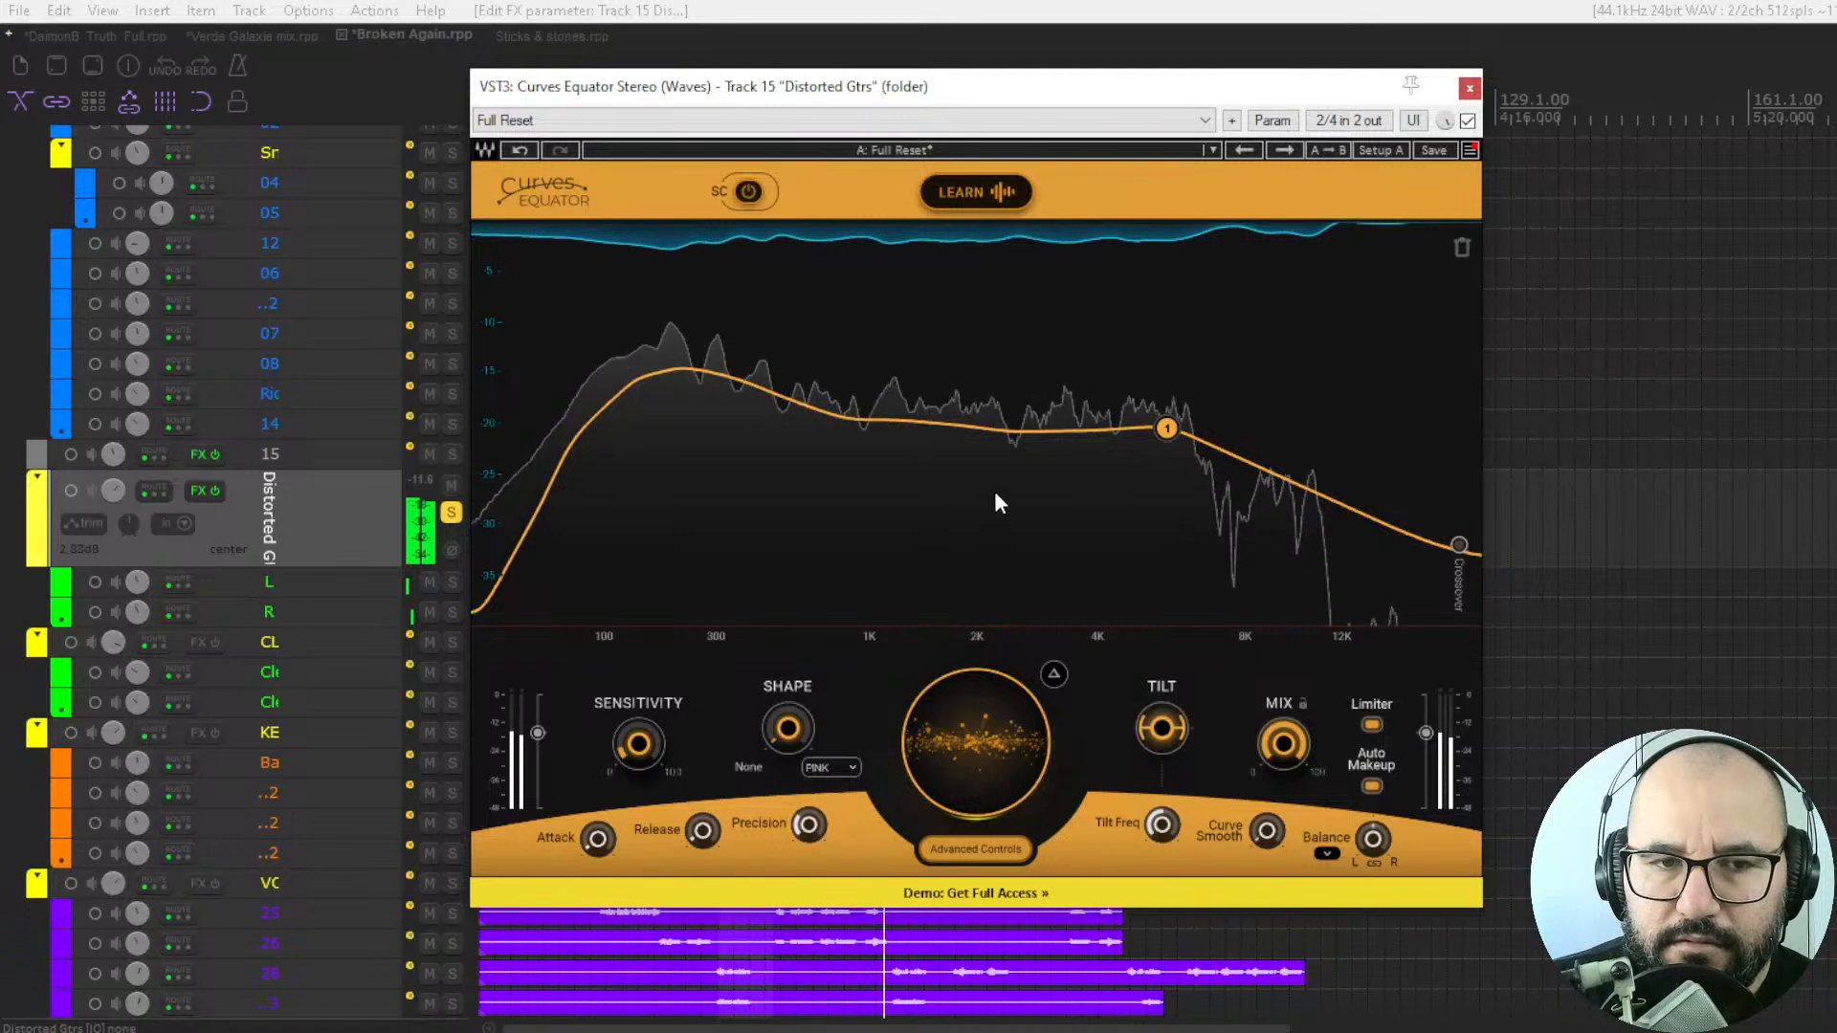
key(space)
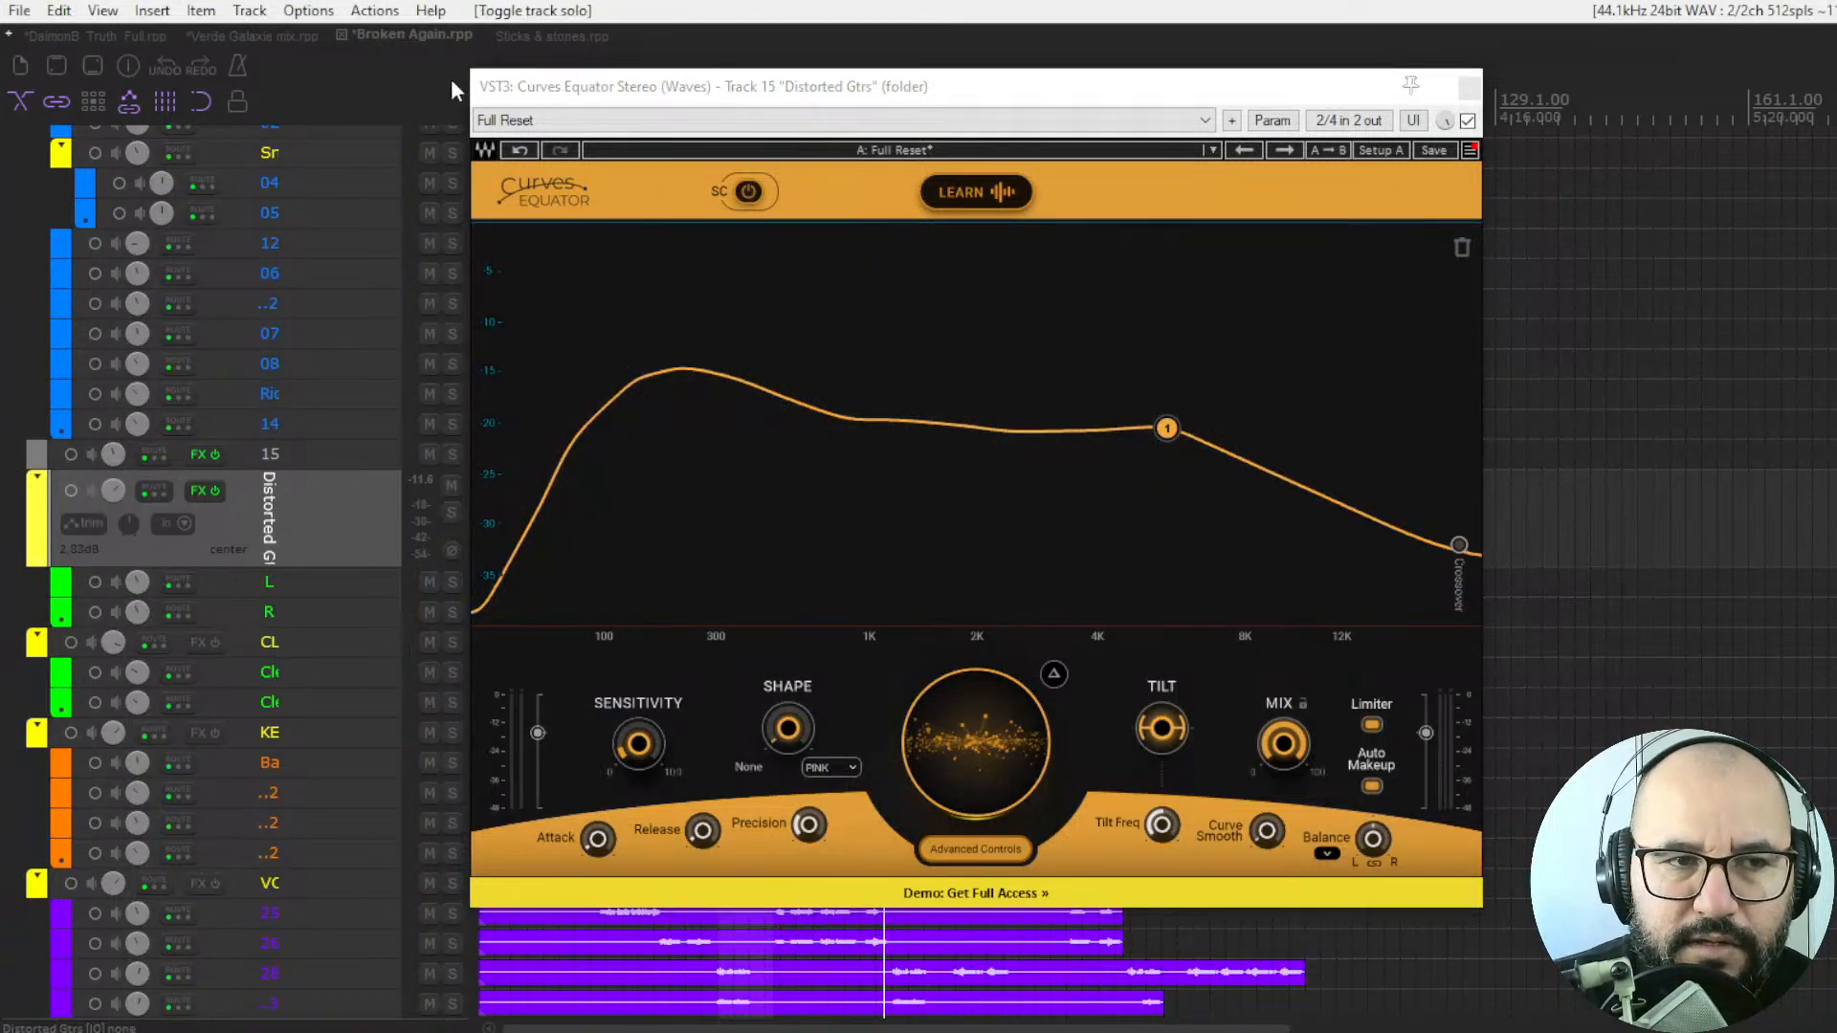
In the Sticks & stones project, lower the DRUMS bus threshold during playback and audition the removed signal with Delta.
click(516, 36)
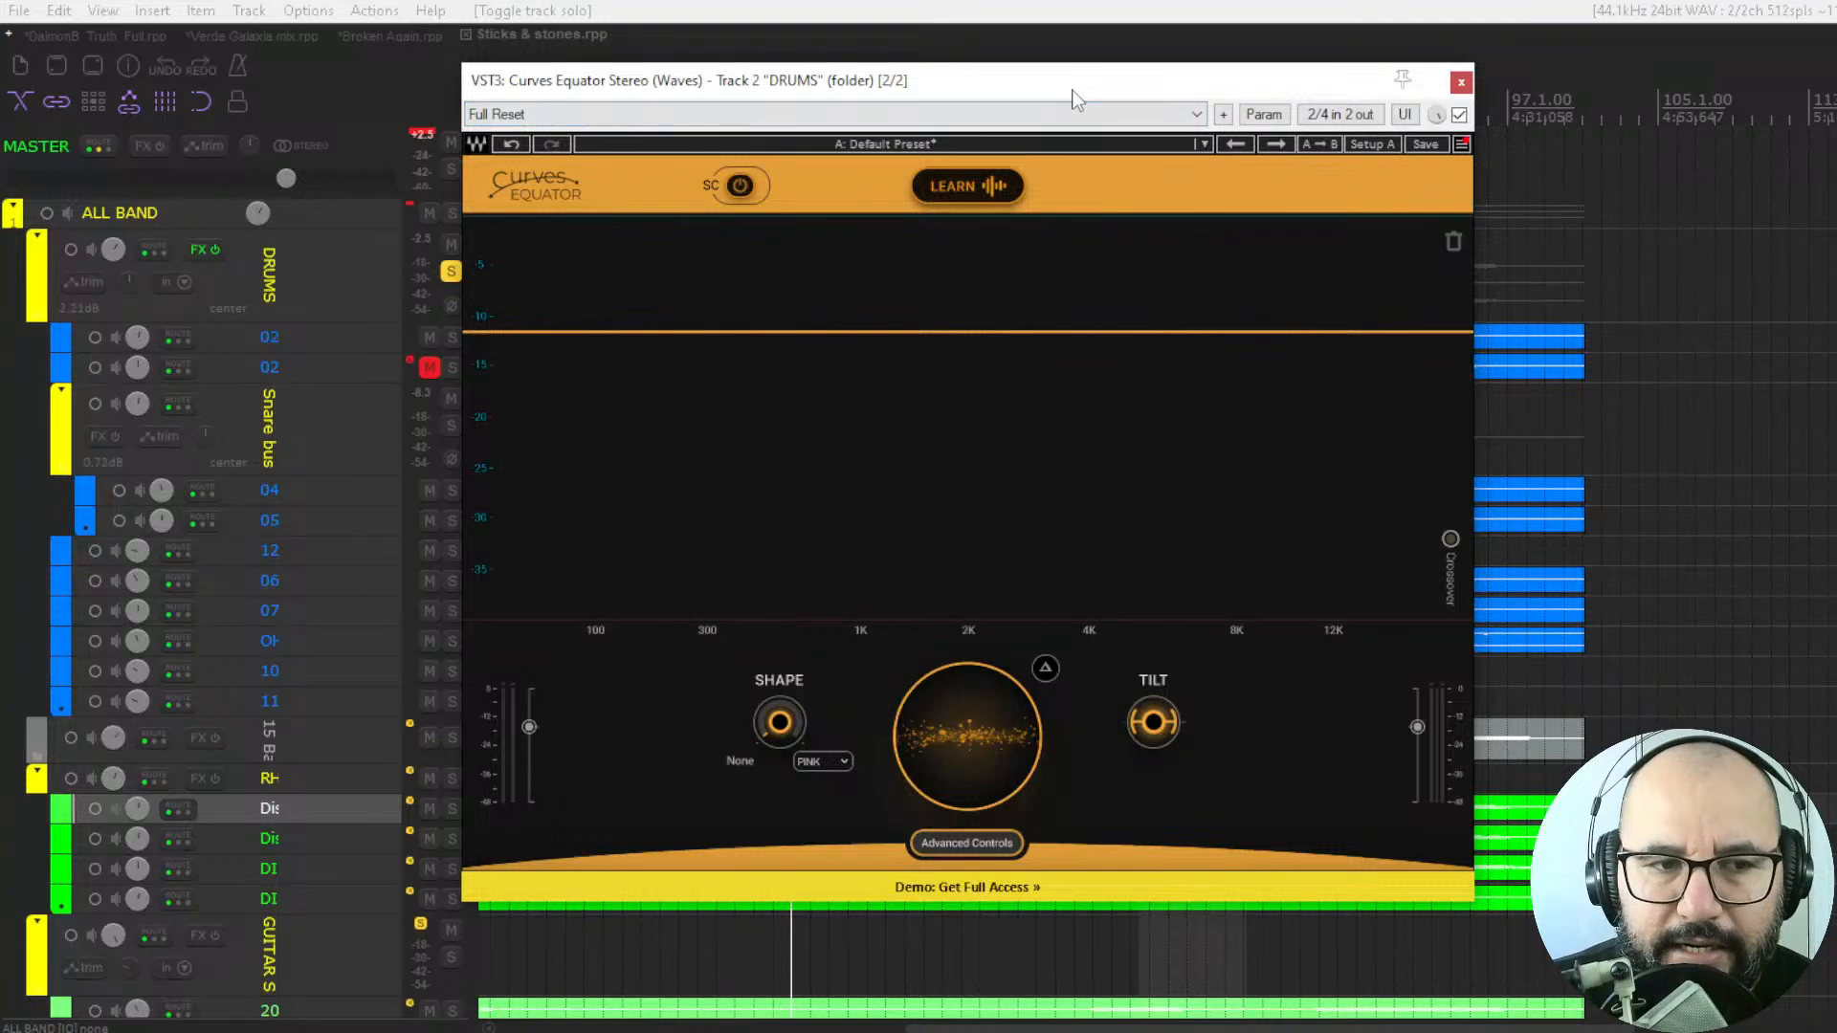
key(space)
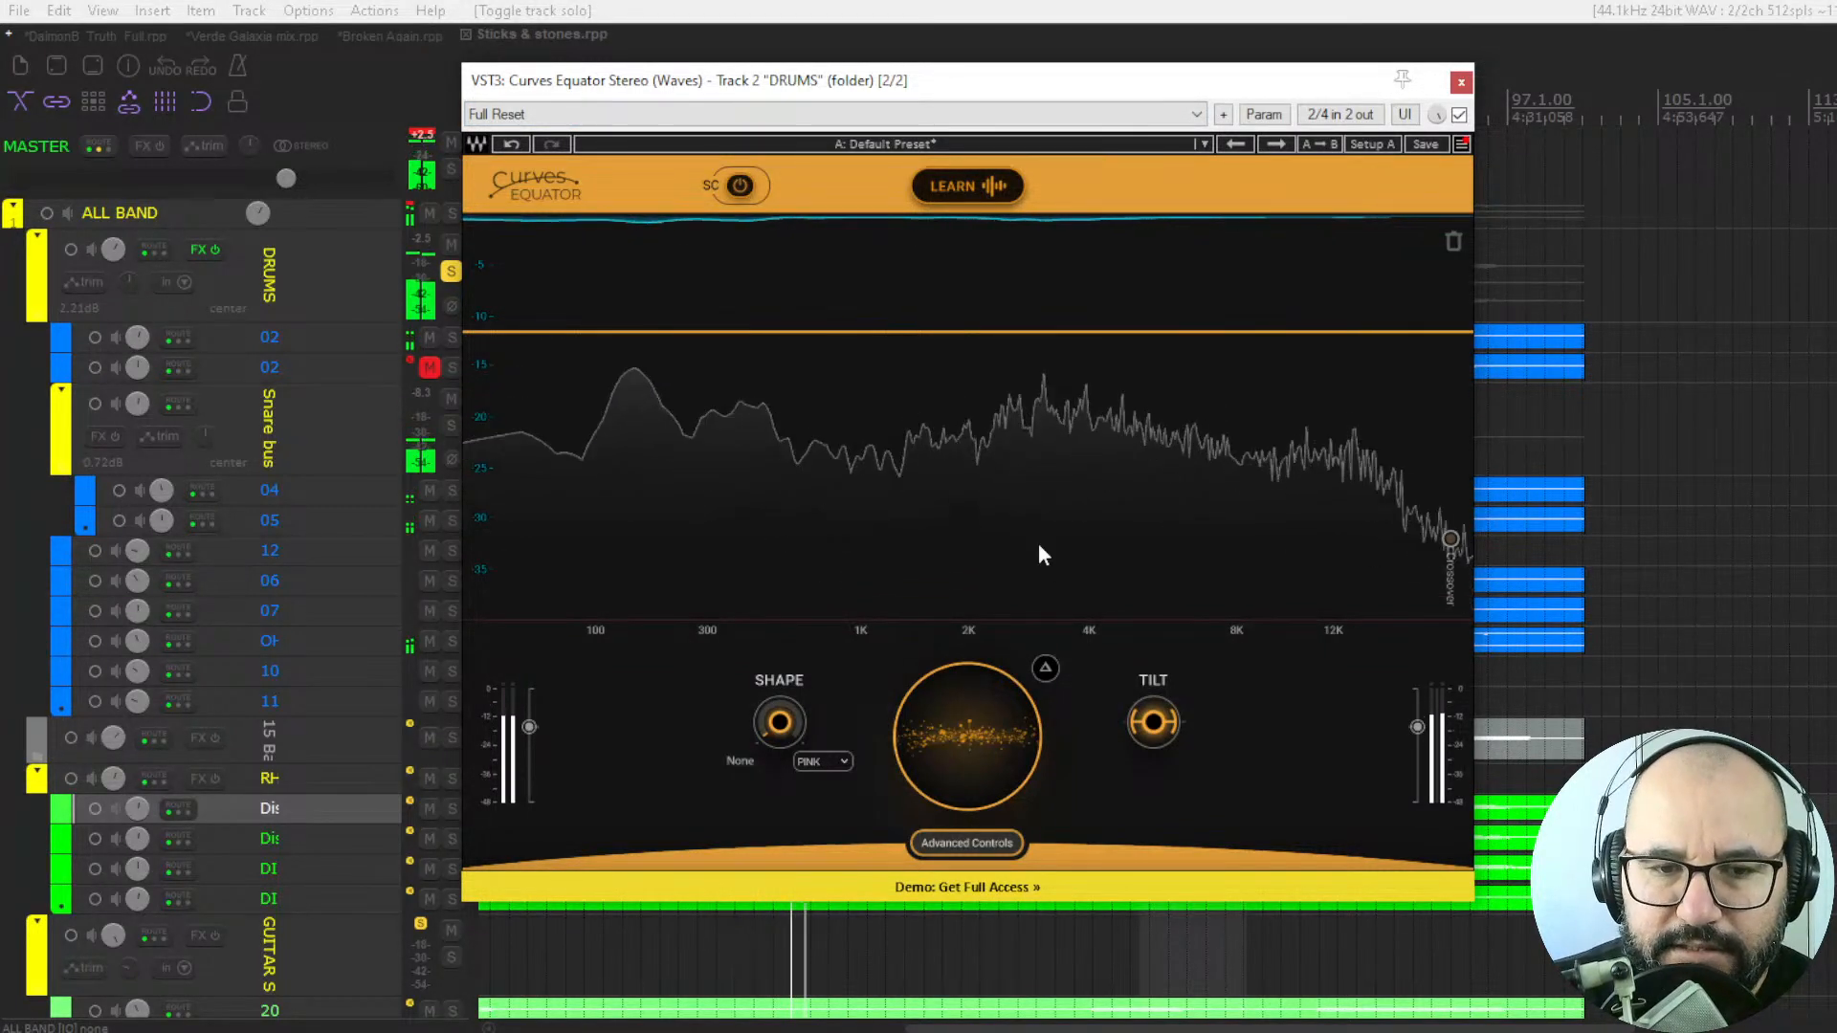
drag(960, 723, 961, 810)
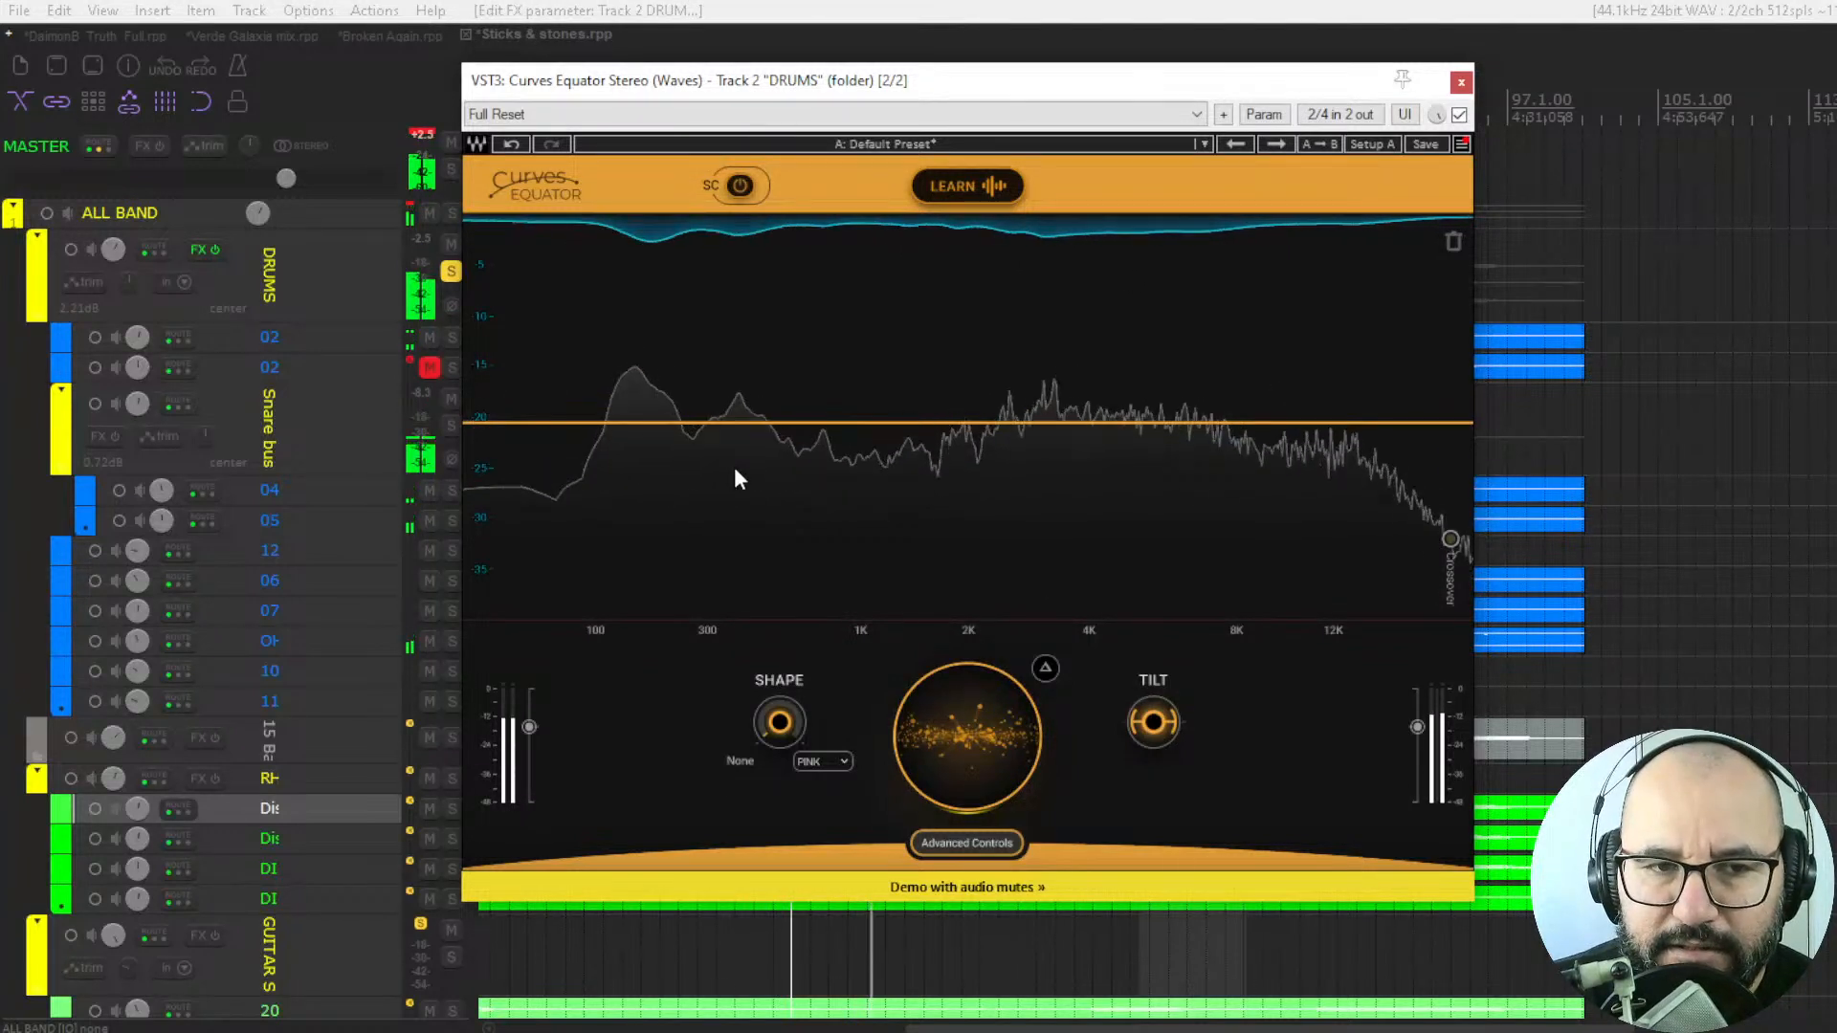
click(1047, 670)
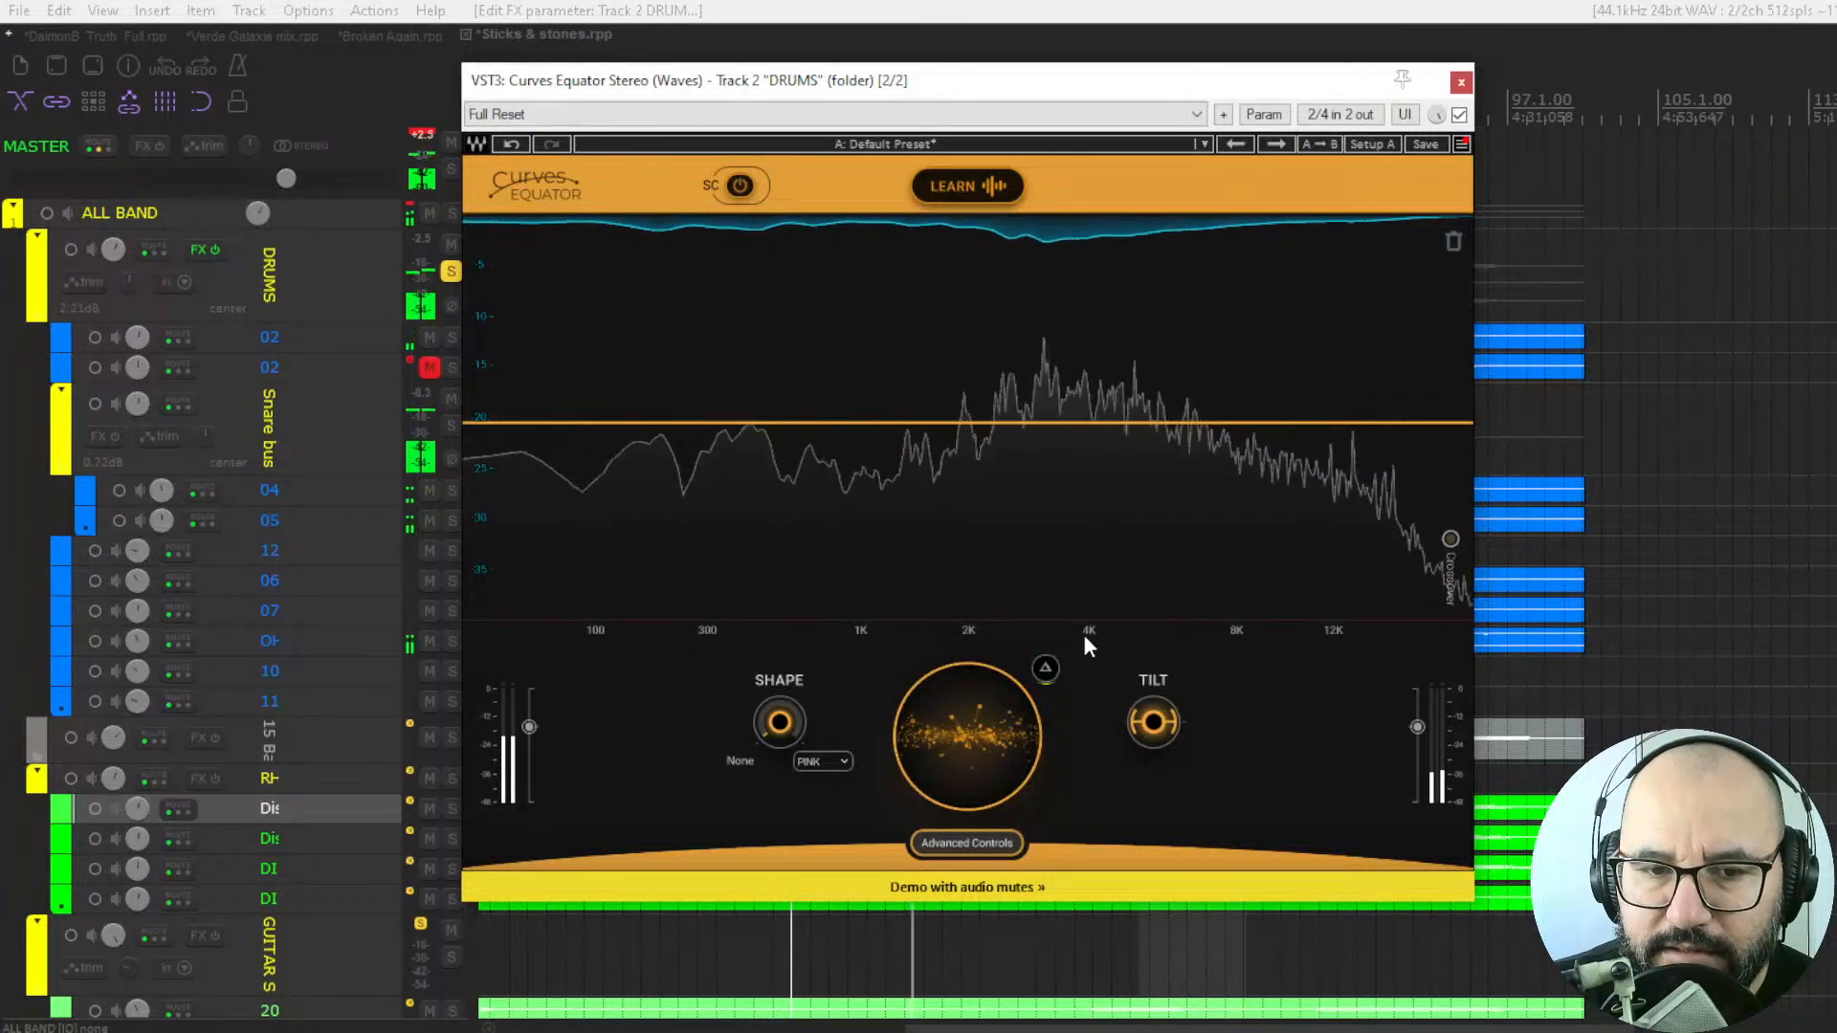
click(1047, 670)
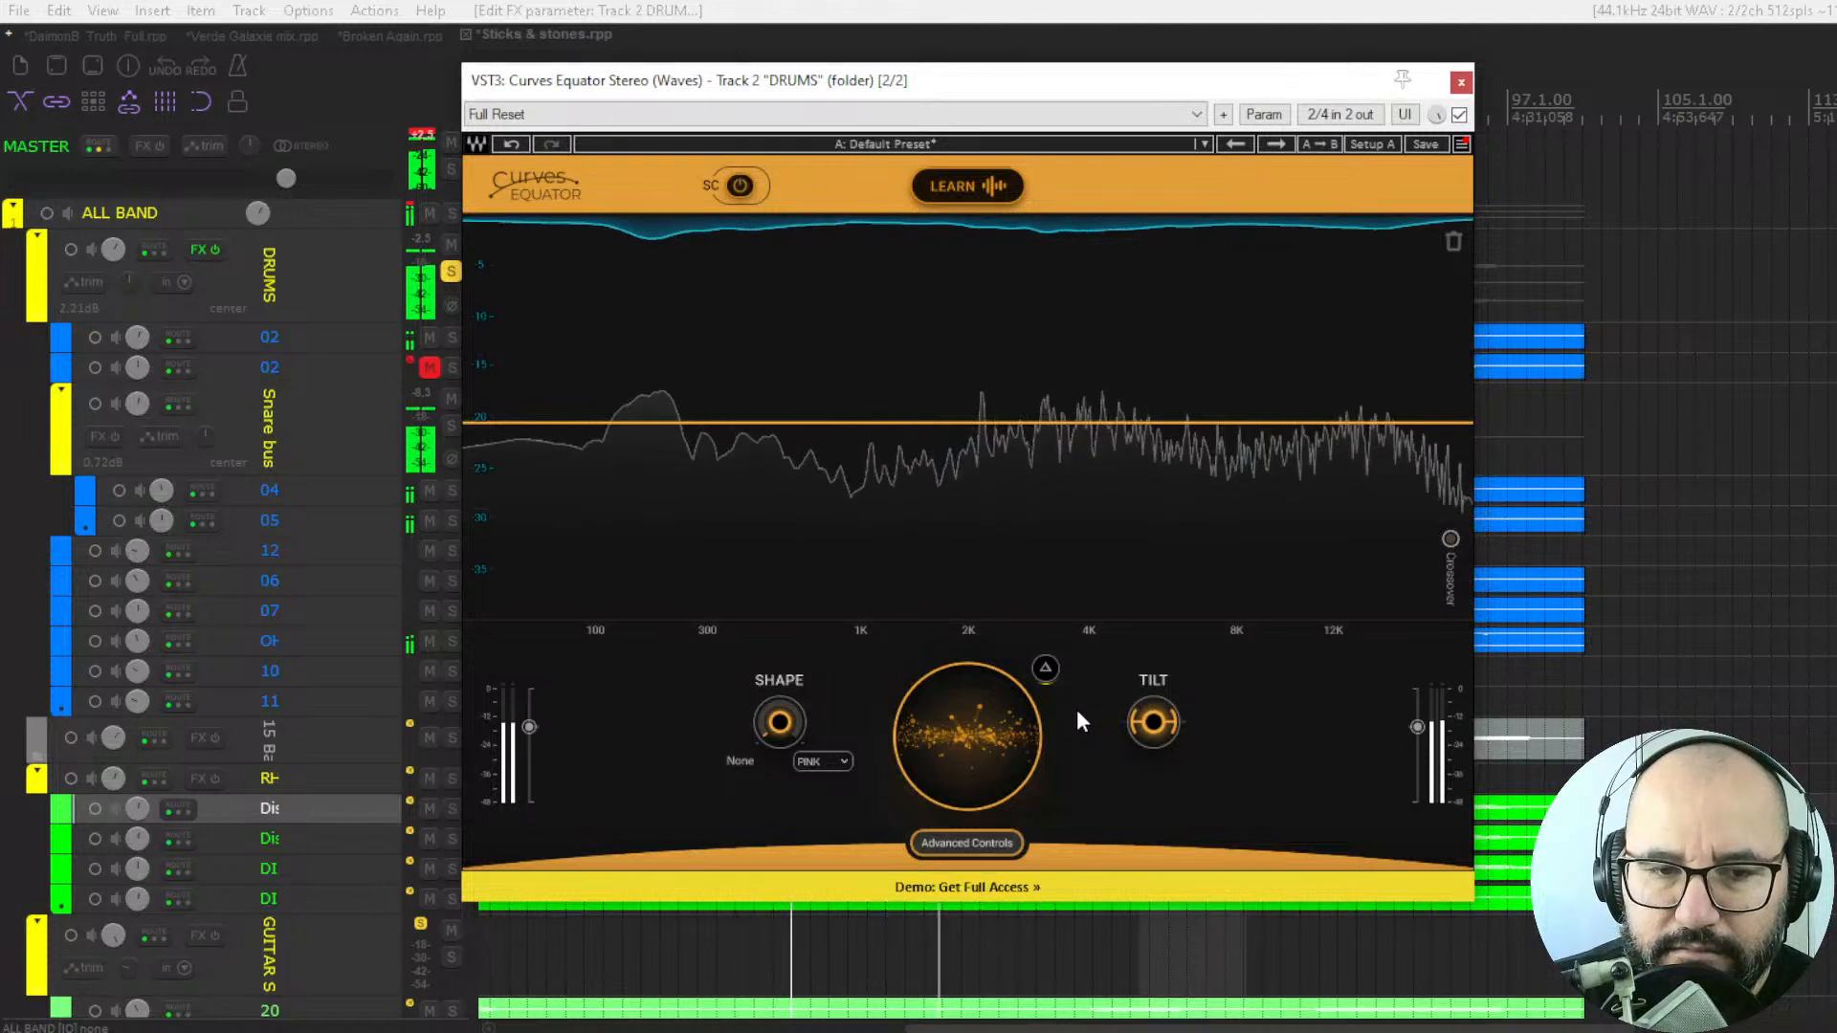
Raise Shape slightly toward PINK on the drums and try Tilt at 15.5 and -9.8 before returning it to neutral.
drag(780, 722, 780, 687)
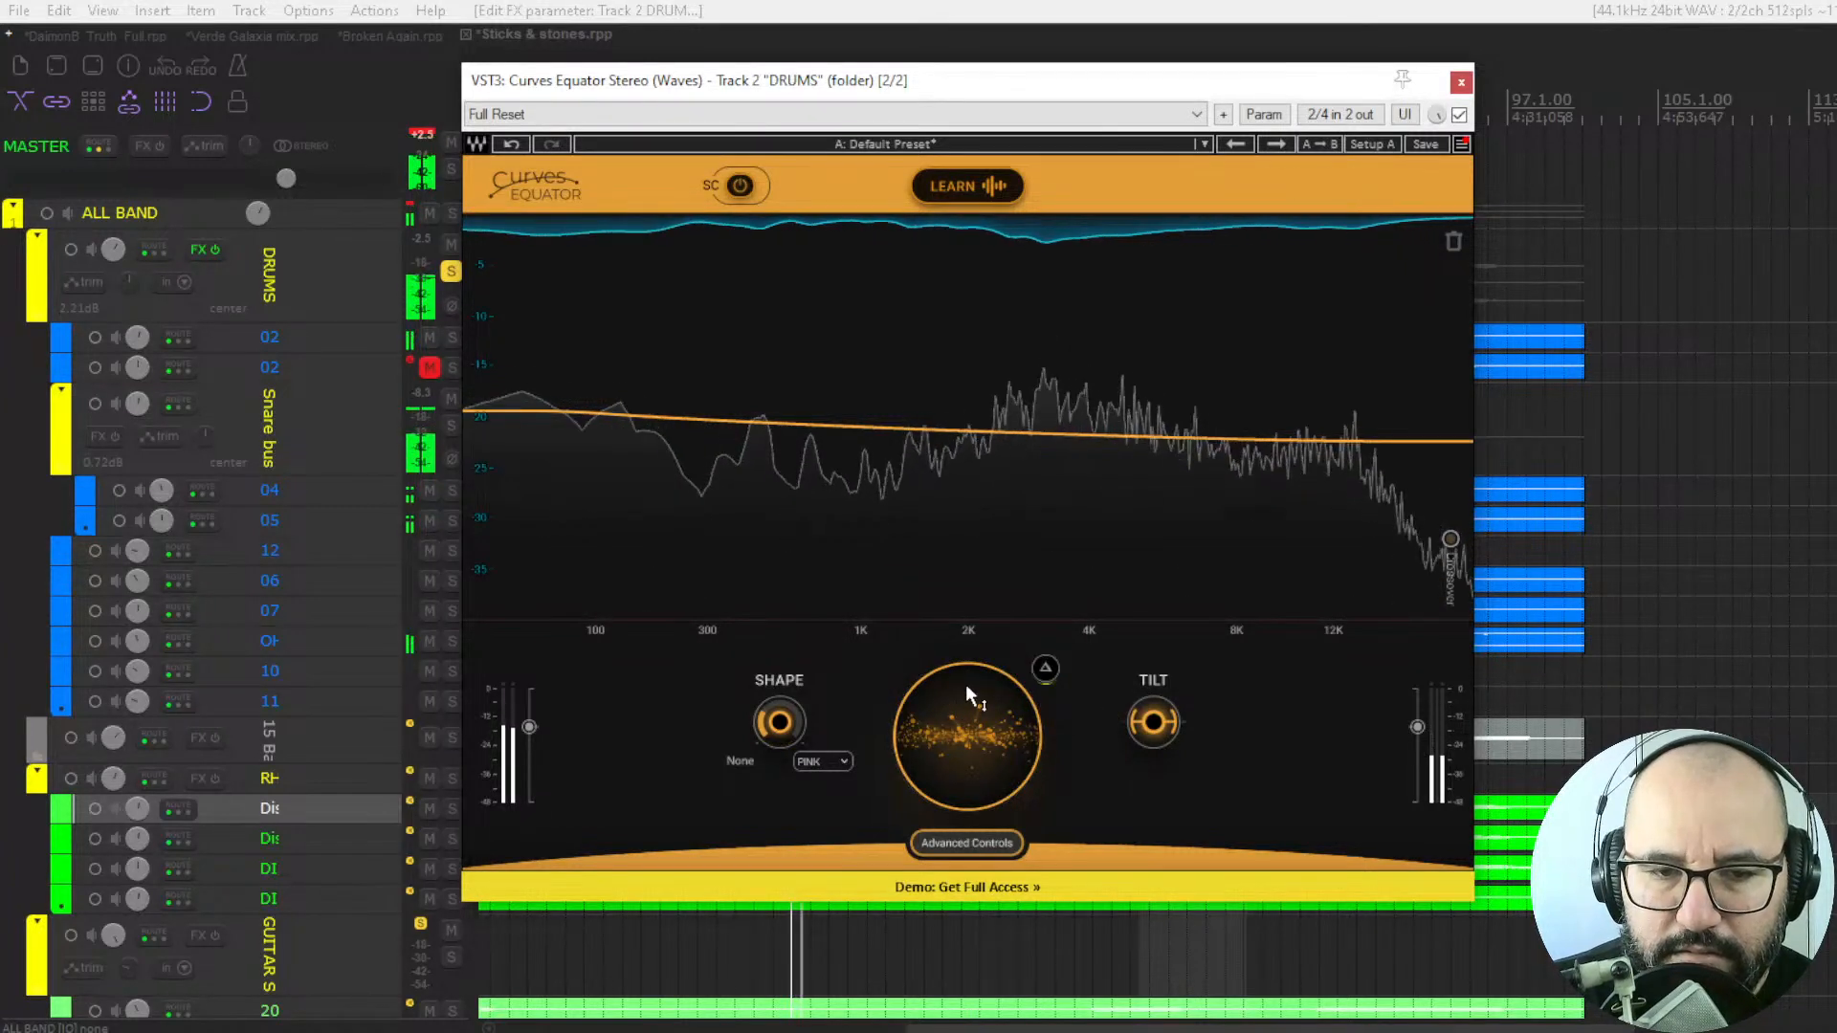
click(1044, 669)
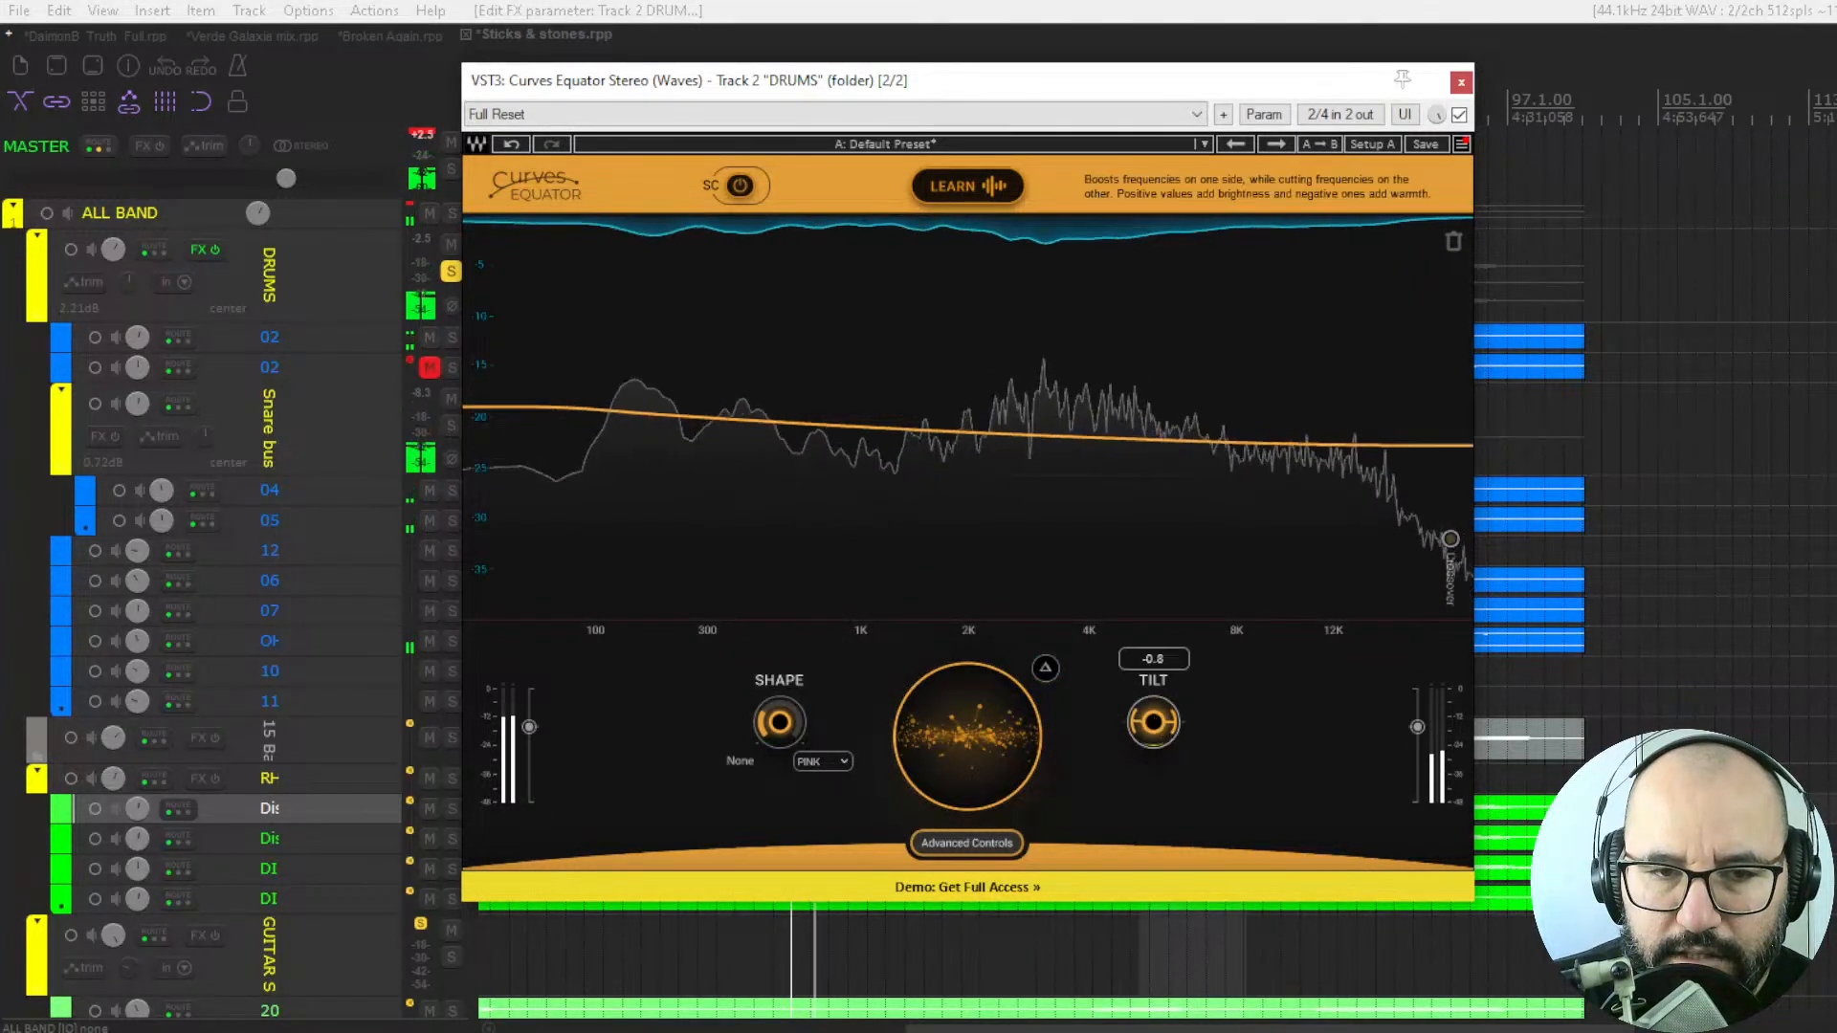
mouse_move(1153, 724)
mouse_down()
mouse_move(1153, 744)
mouse_move(1153, 699)
mouse_up()
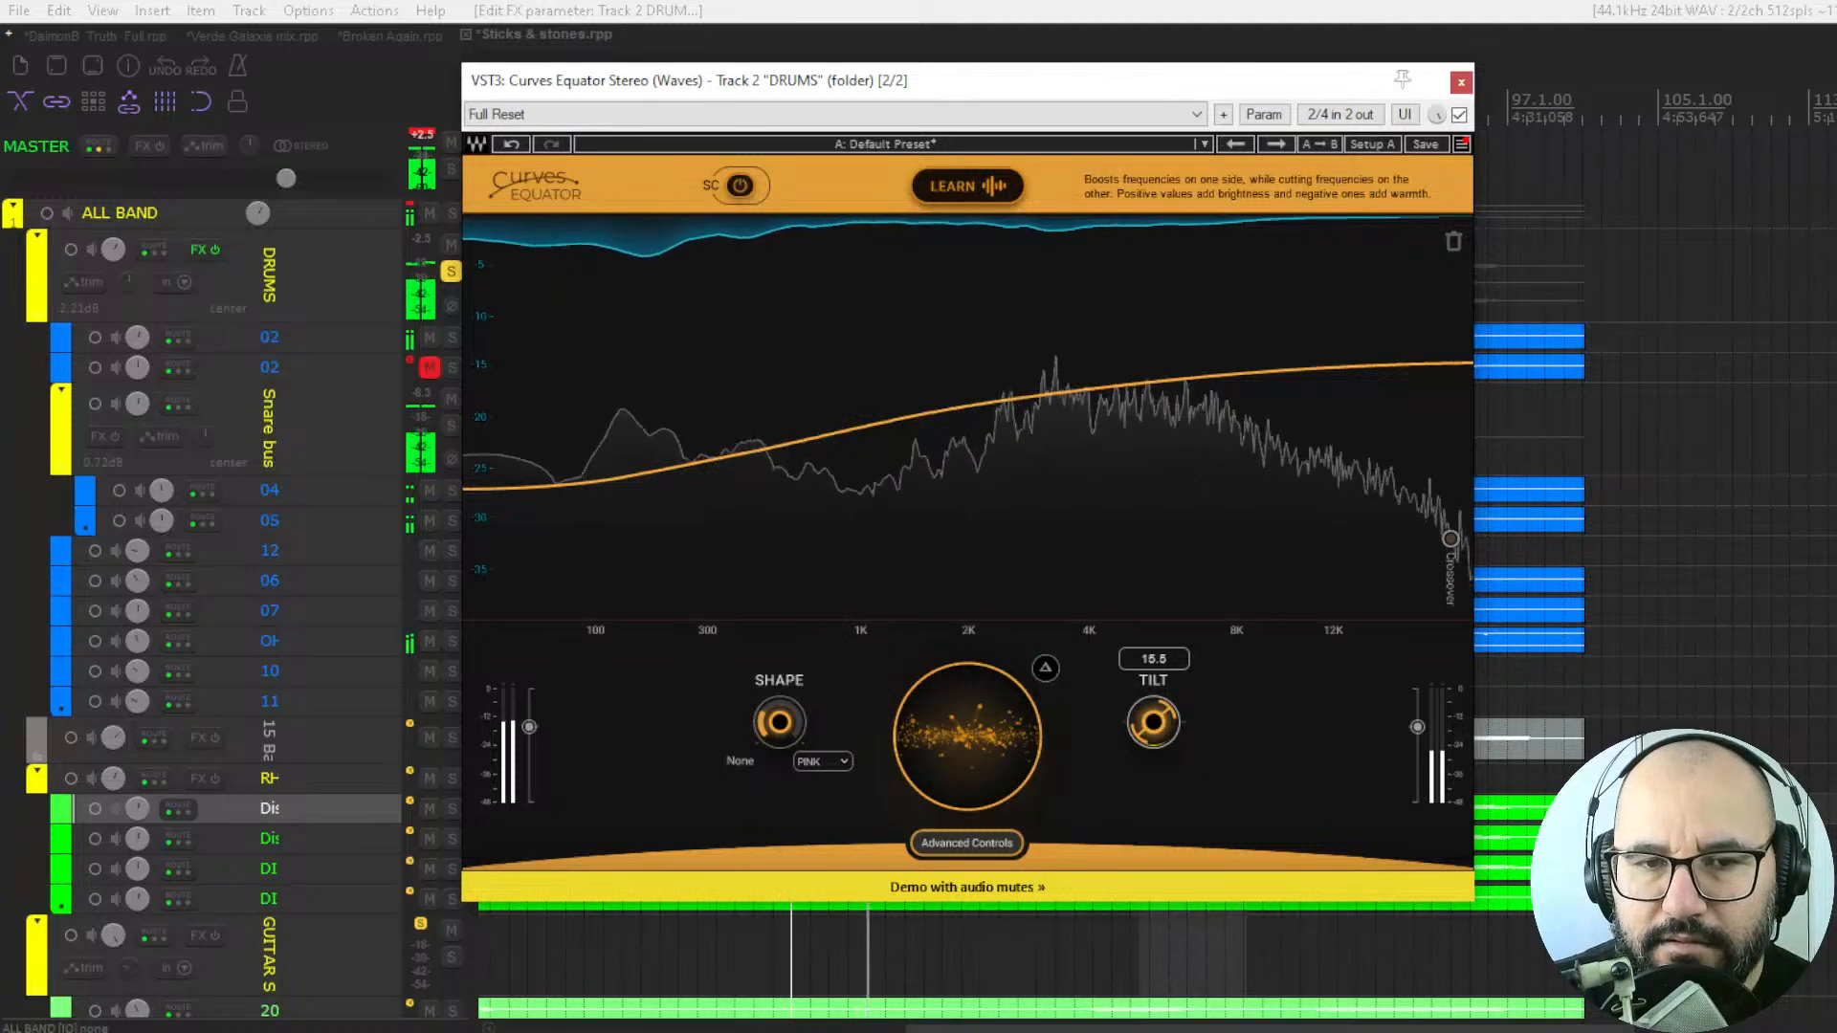
drag(1153, 724, 1153, 822)
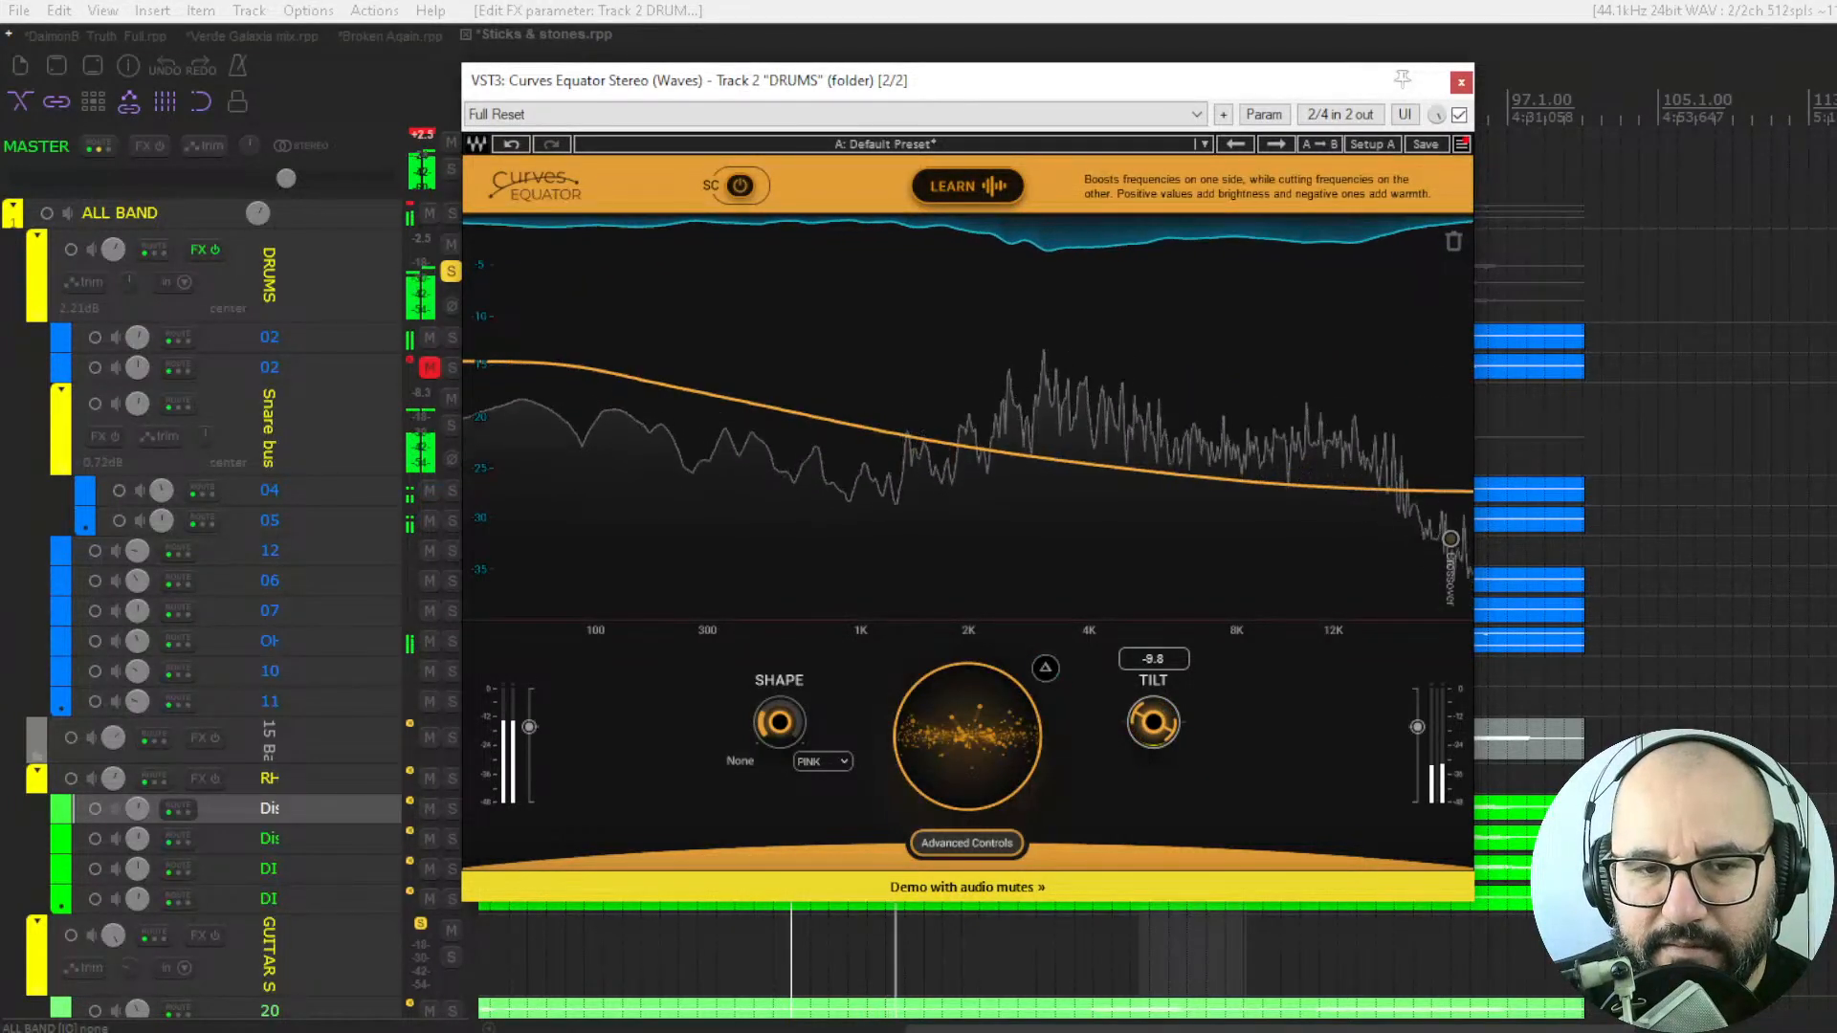
drag(1153, 724, 1153, 714)
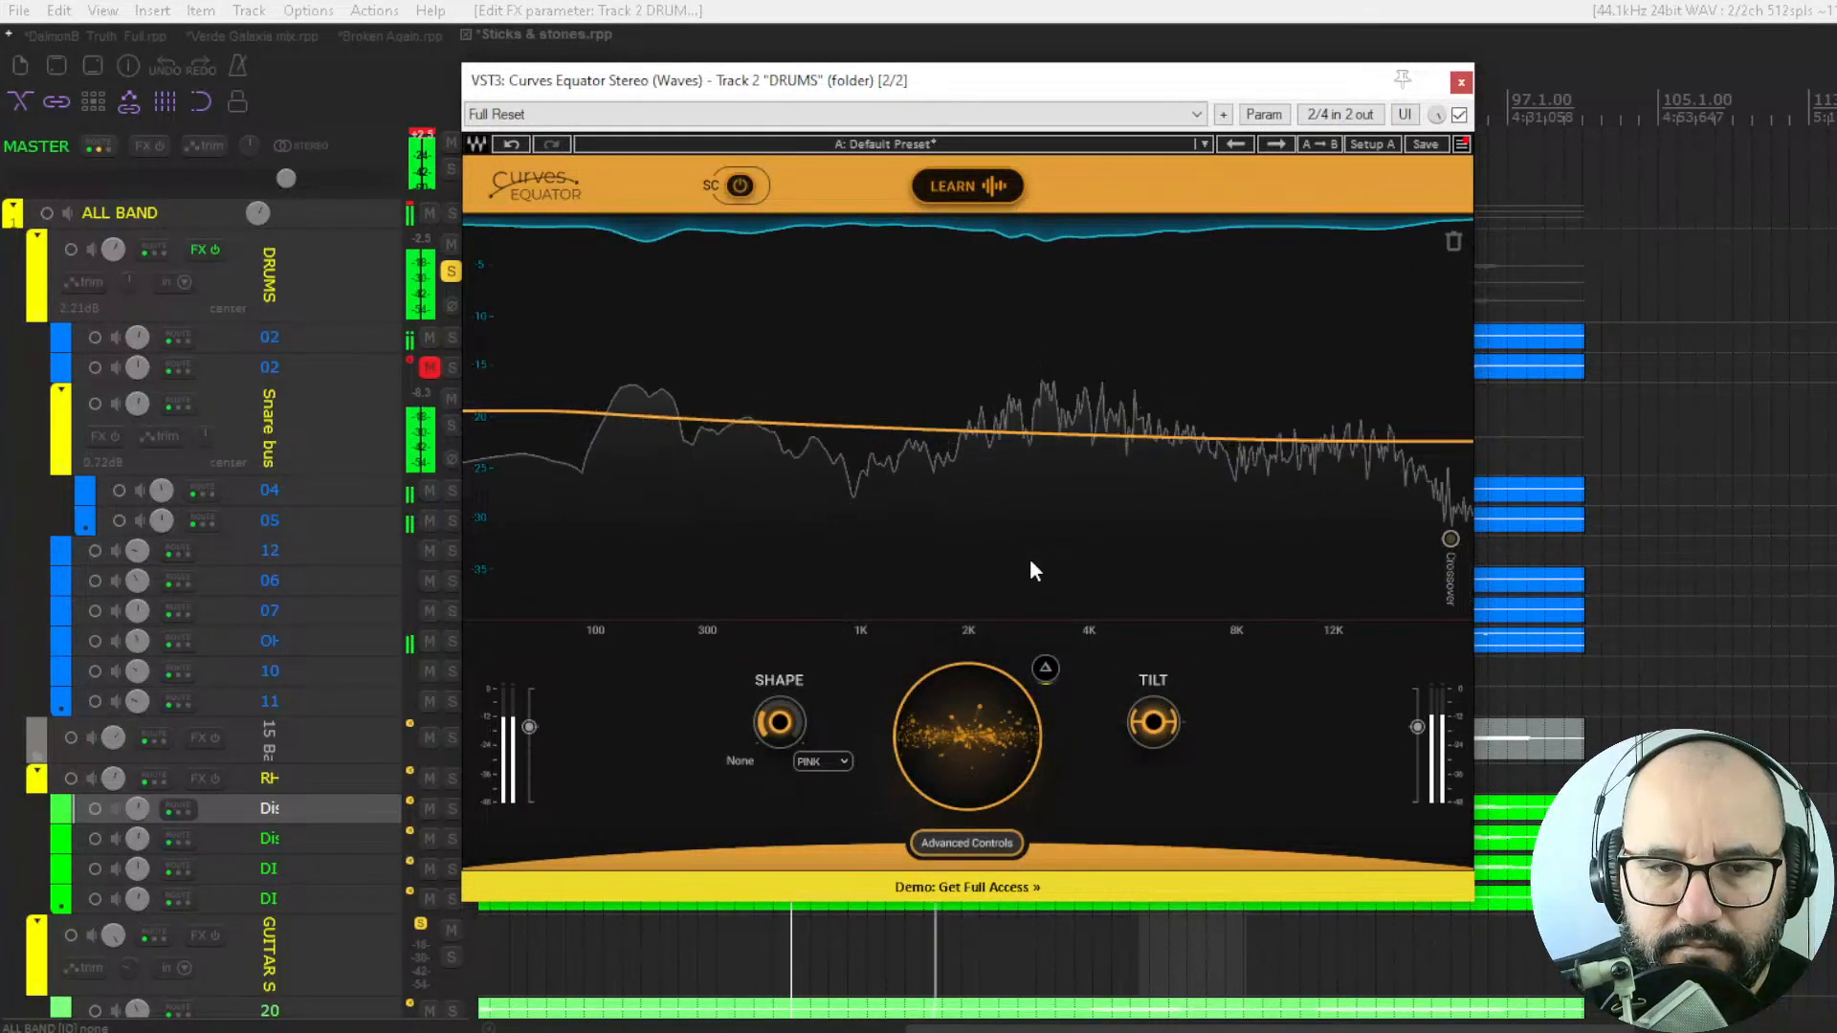
Lower the drums threshold further while the drums play.
drag(964, 728, 964, 750)
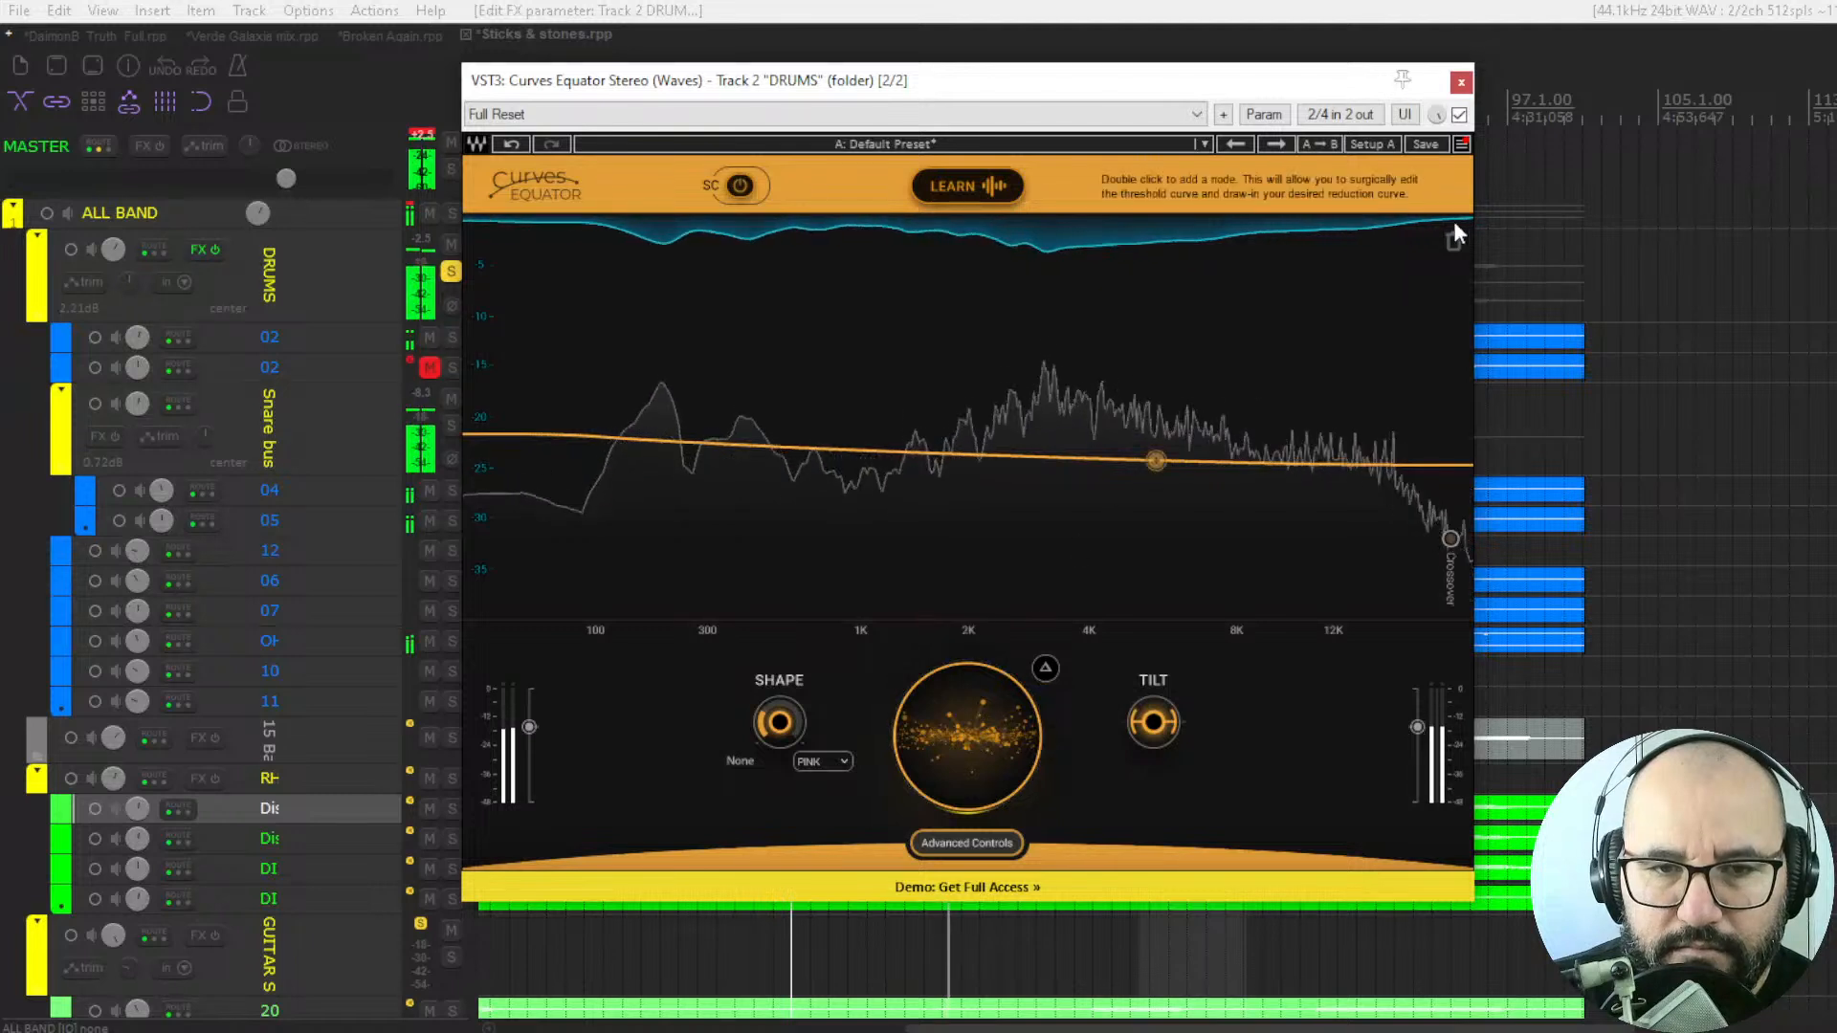
Compare the drums with Curves Equator bypassed and enabled during playback, then stop playback.
click(1459, 116)
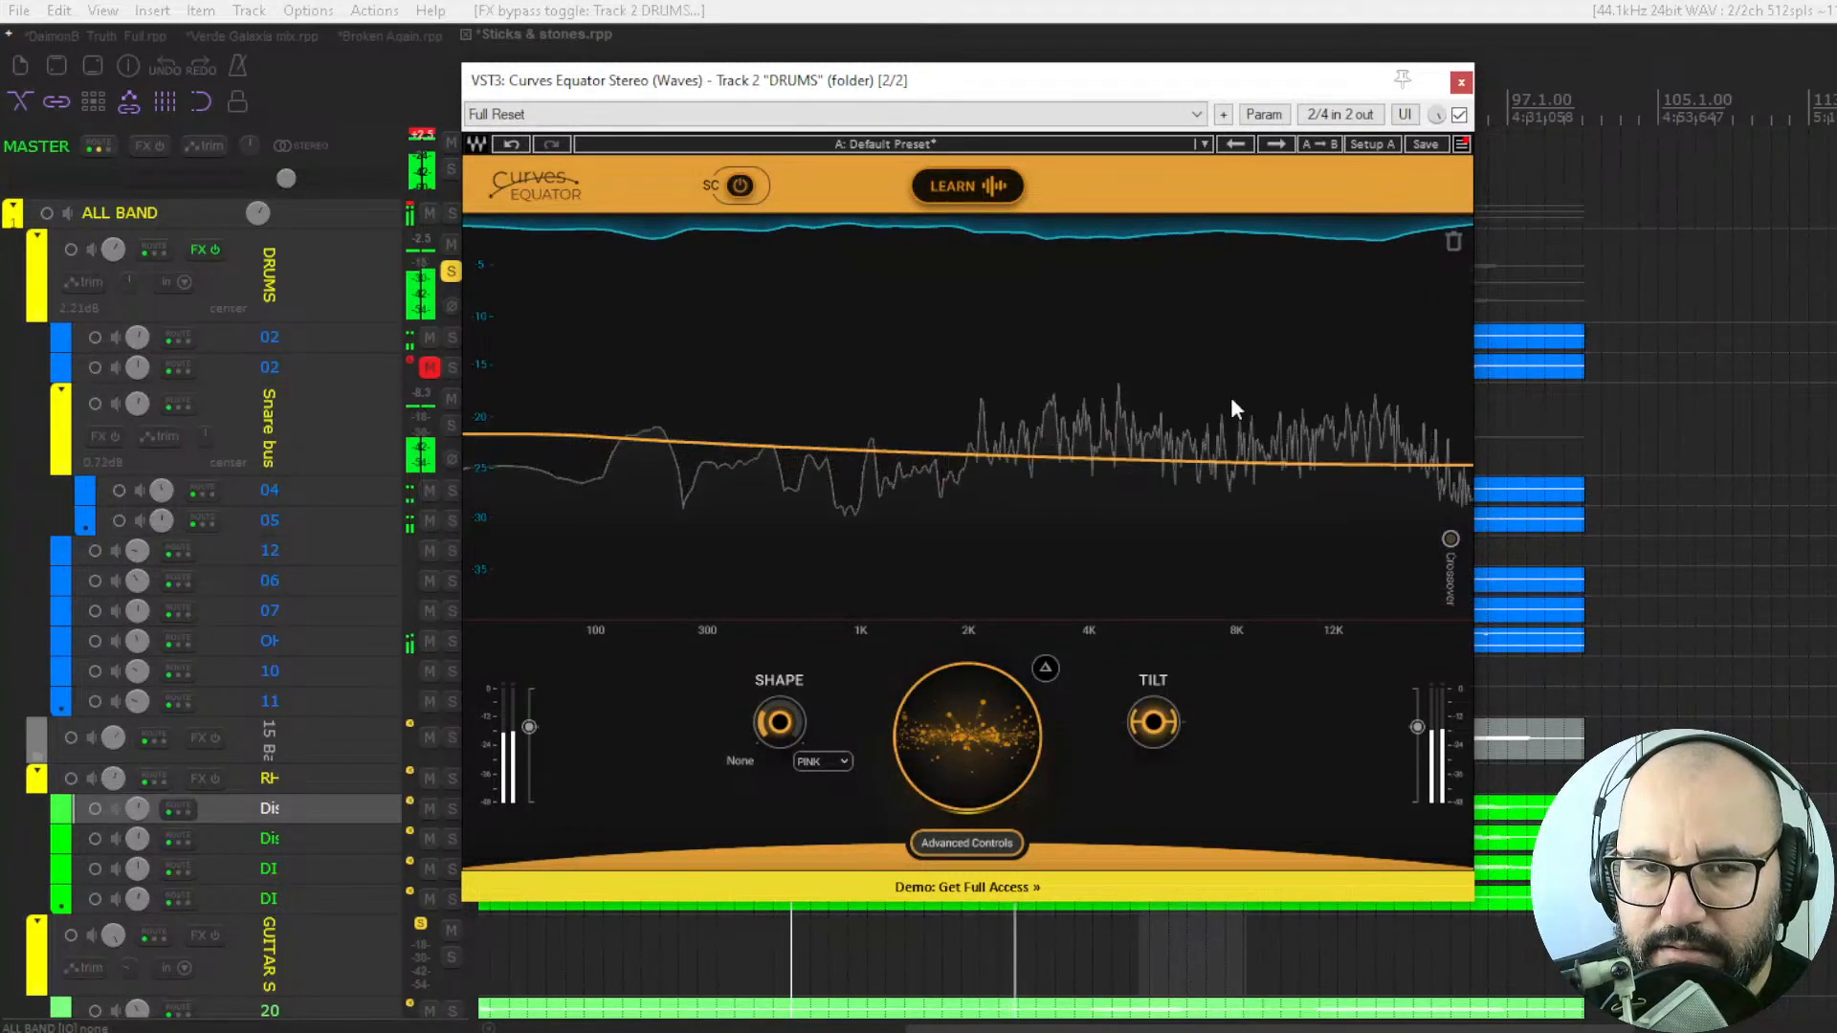
key(space)
key(space)
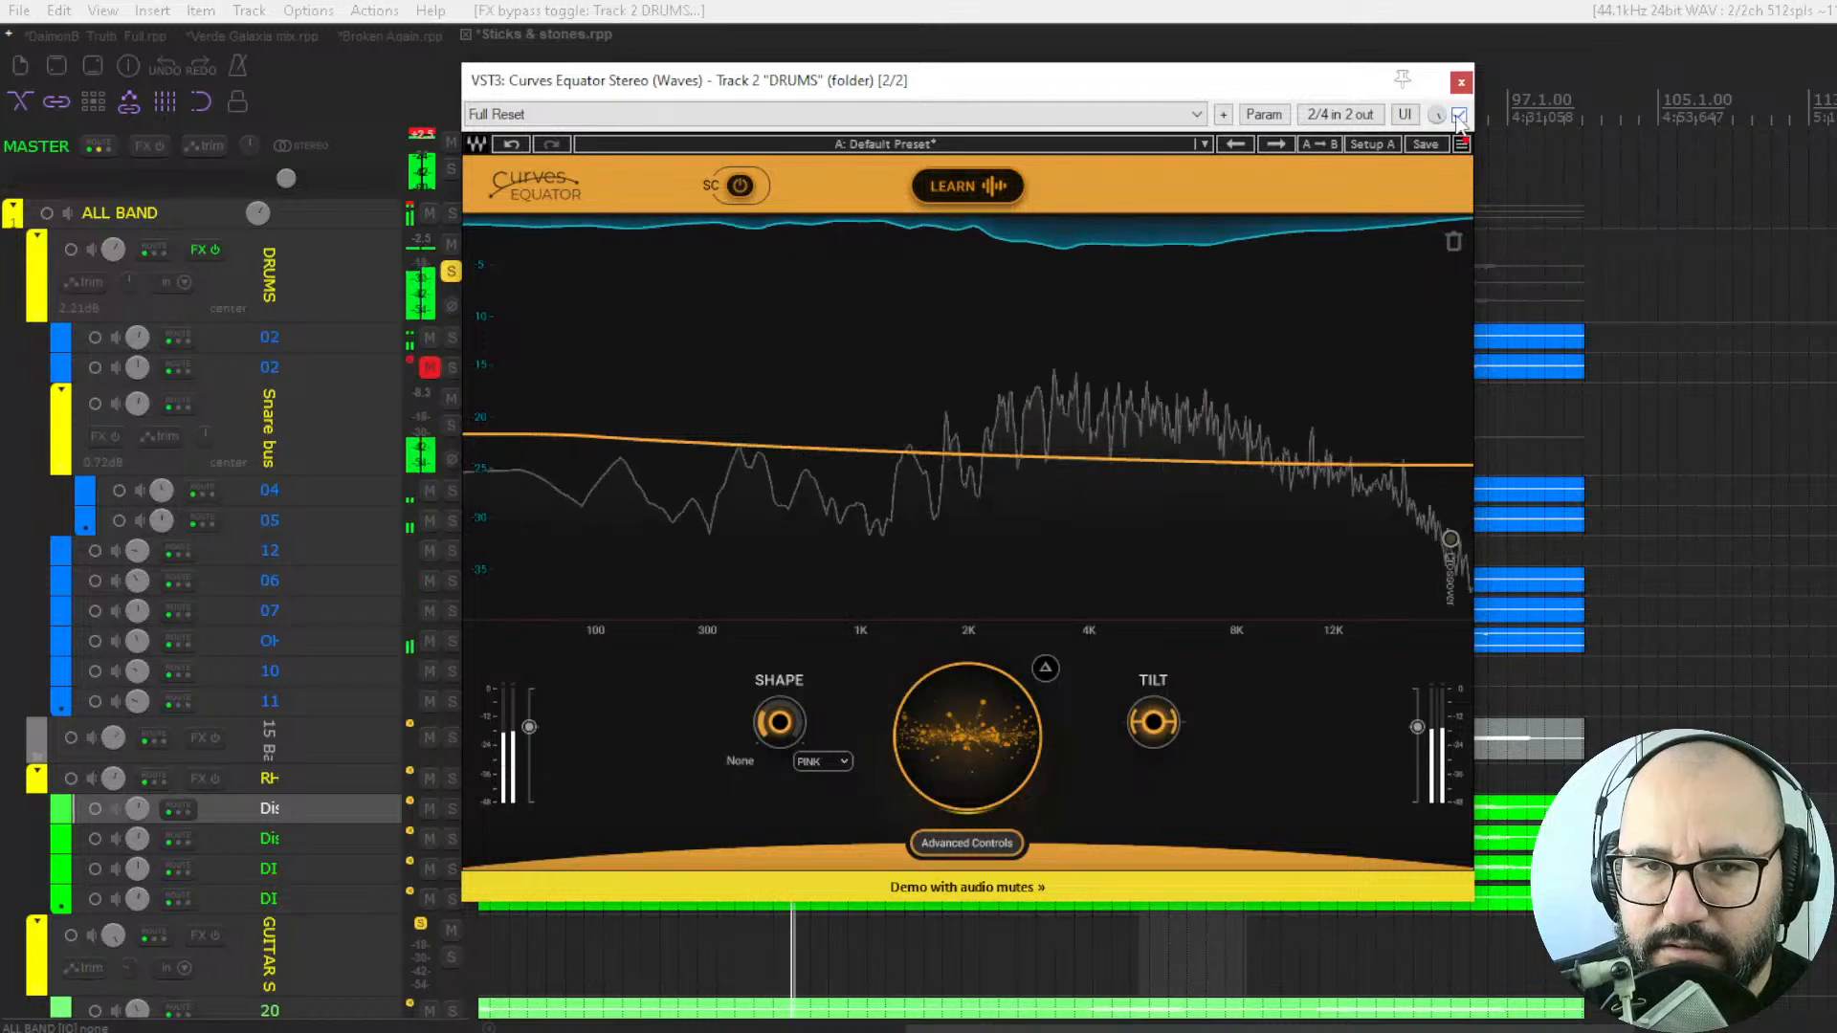
click(1460, 114)
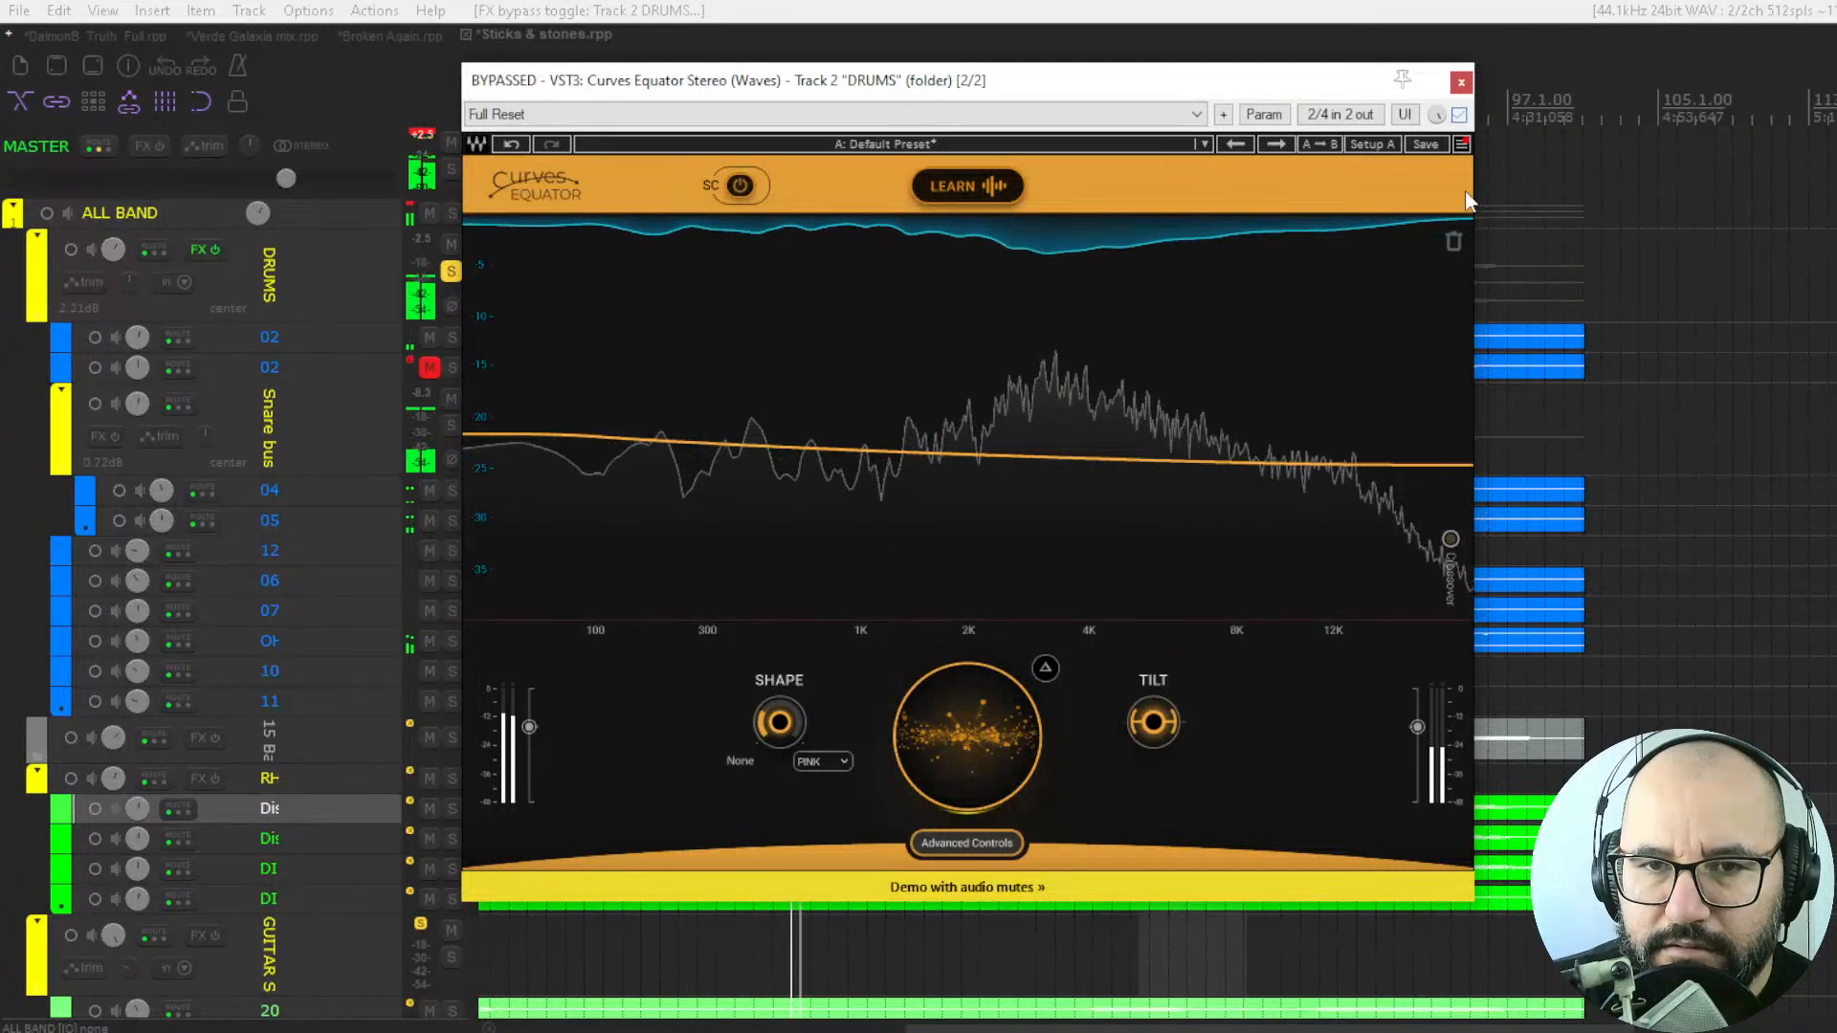
click(1459, 115)
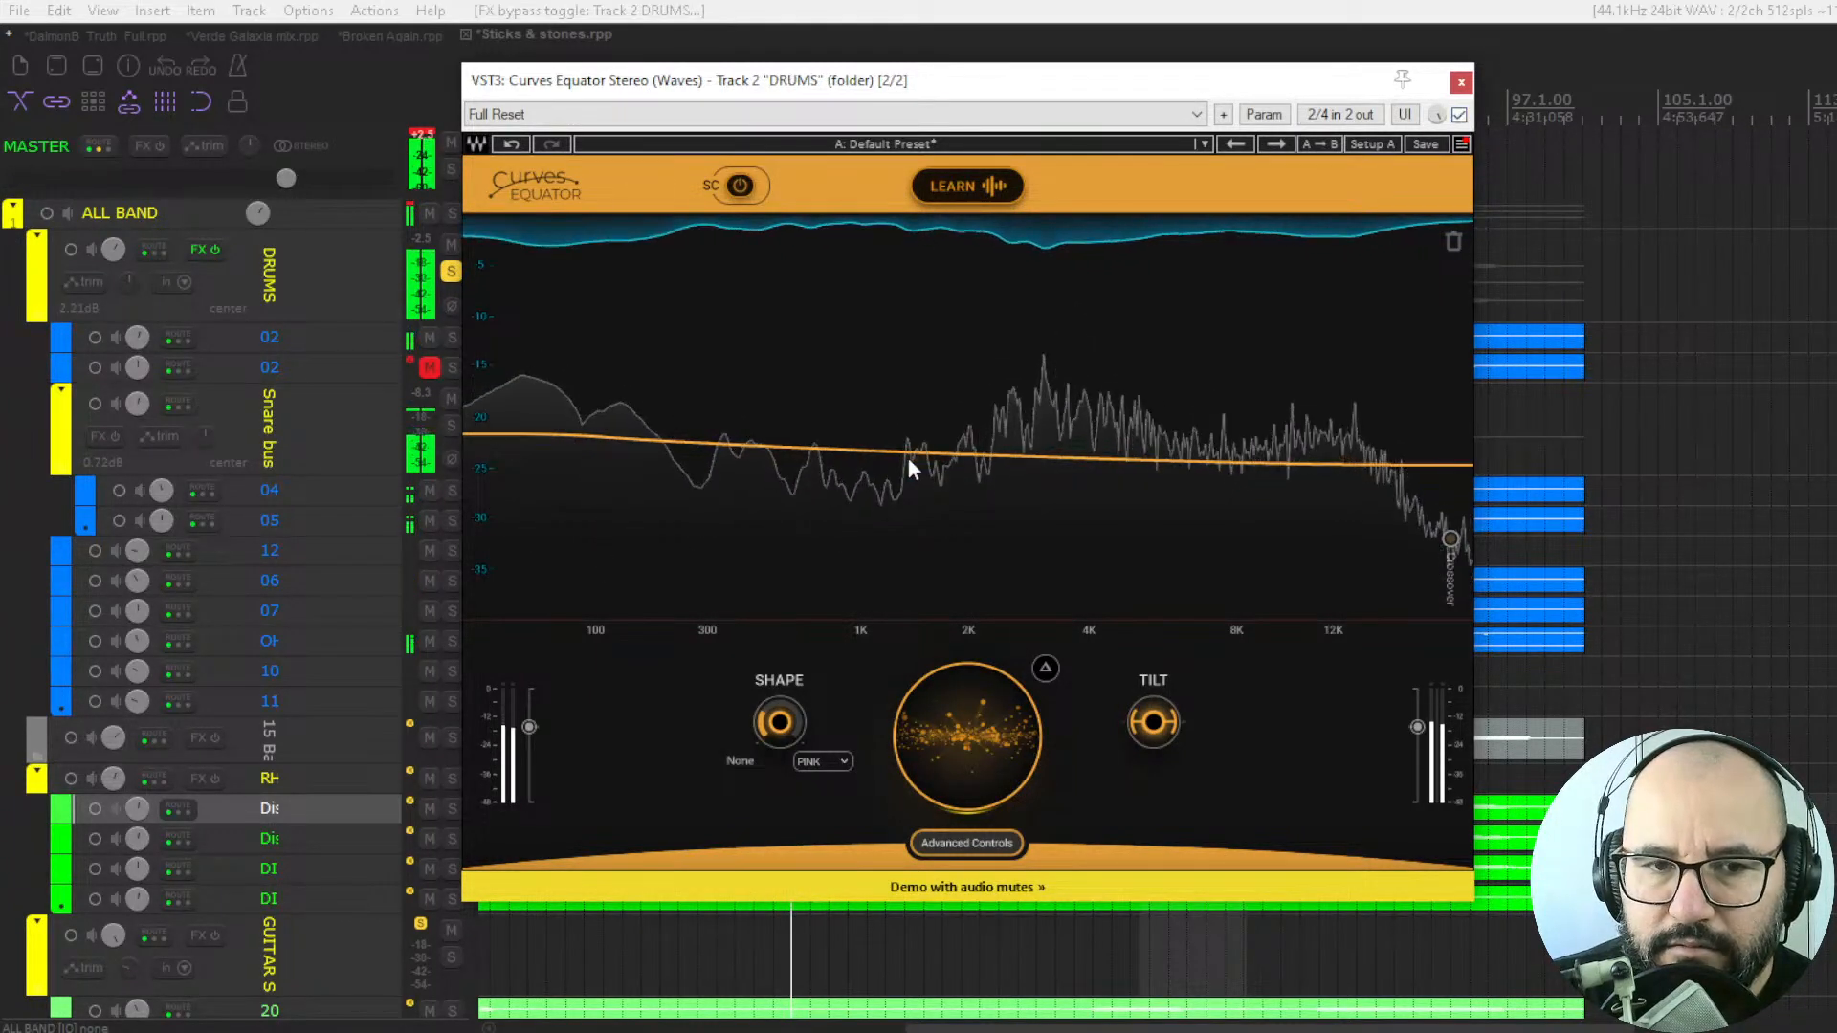
key(space)
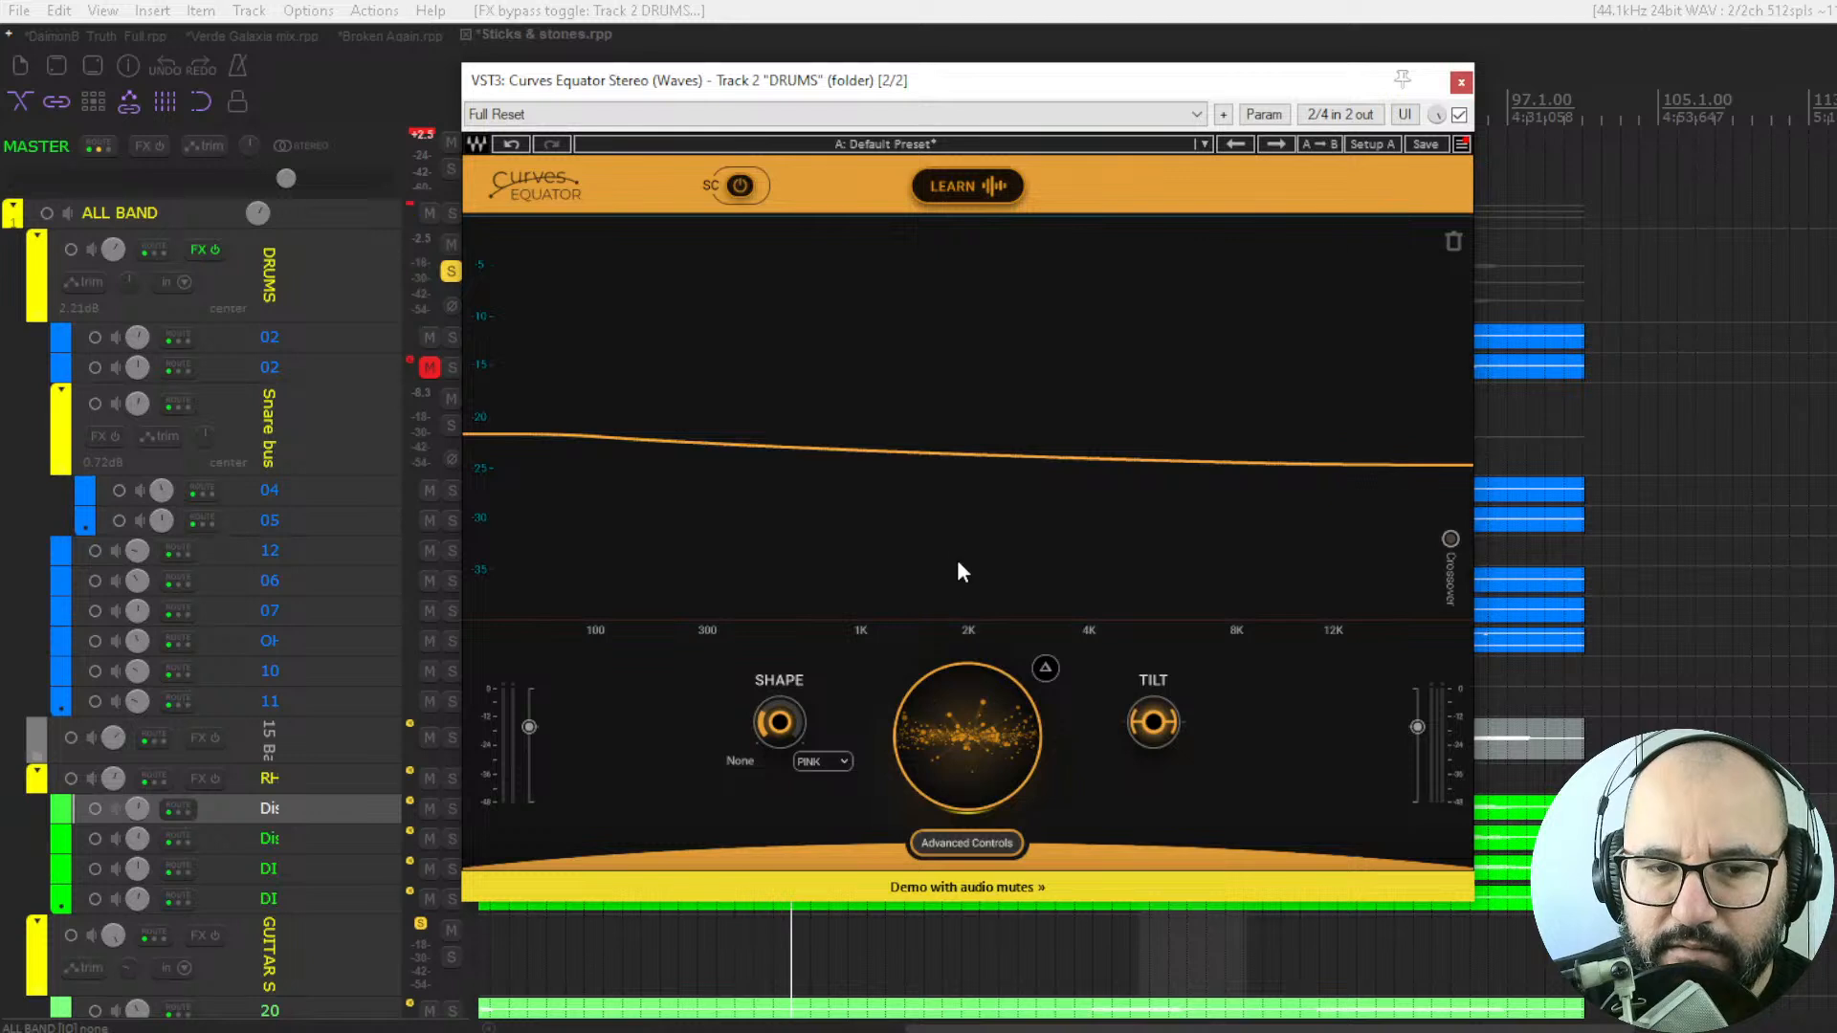
Show the advanced controls and crossover bands, increase the reduction above 8K, and set the 2K–8K band's cut to 117 while the drums play.
click(957, 842)
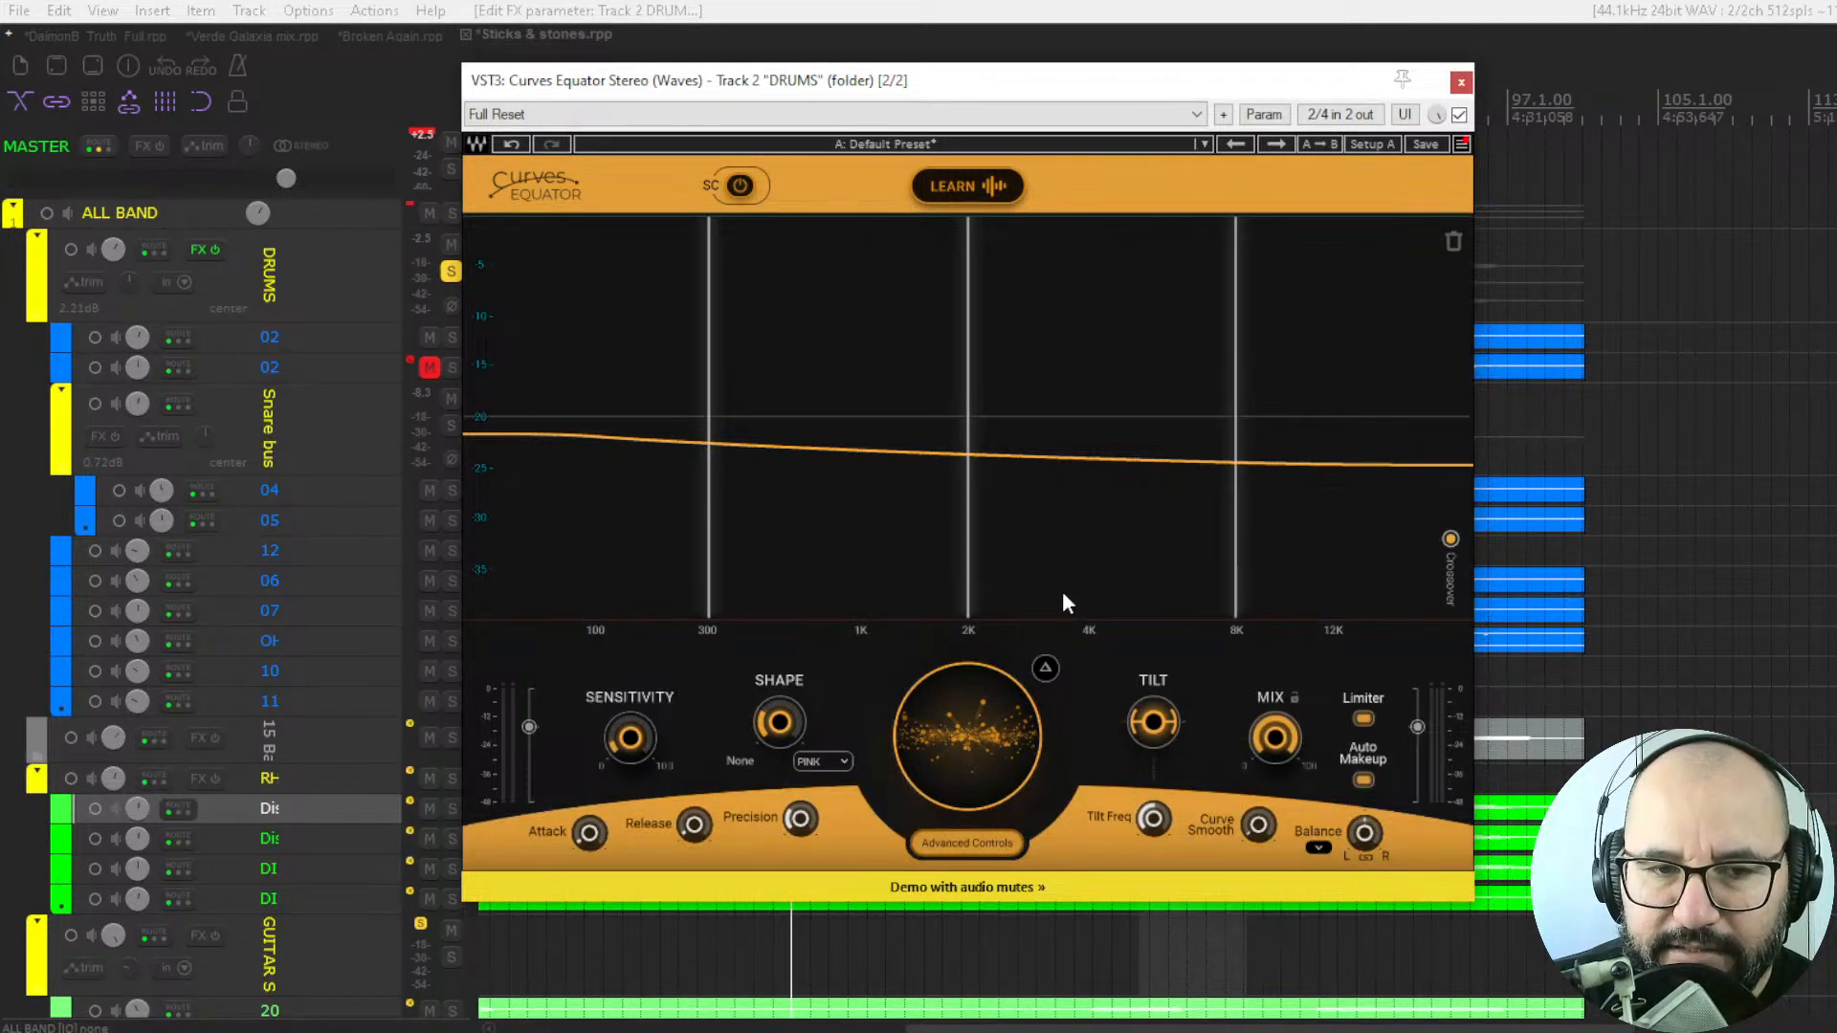
key(space)
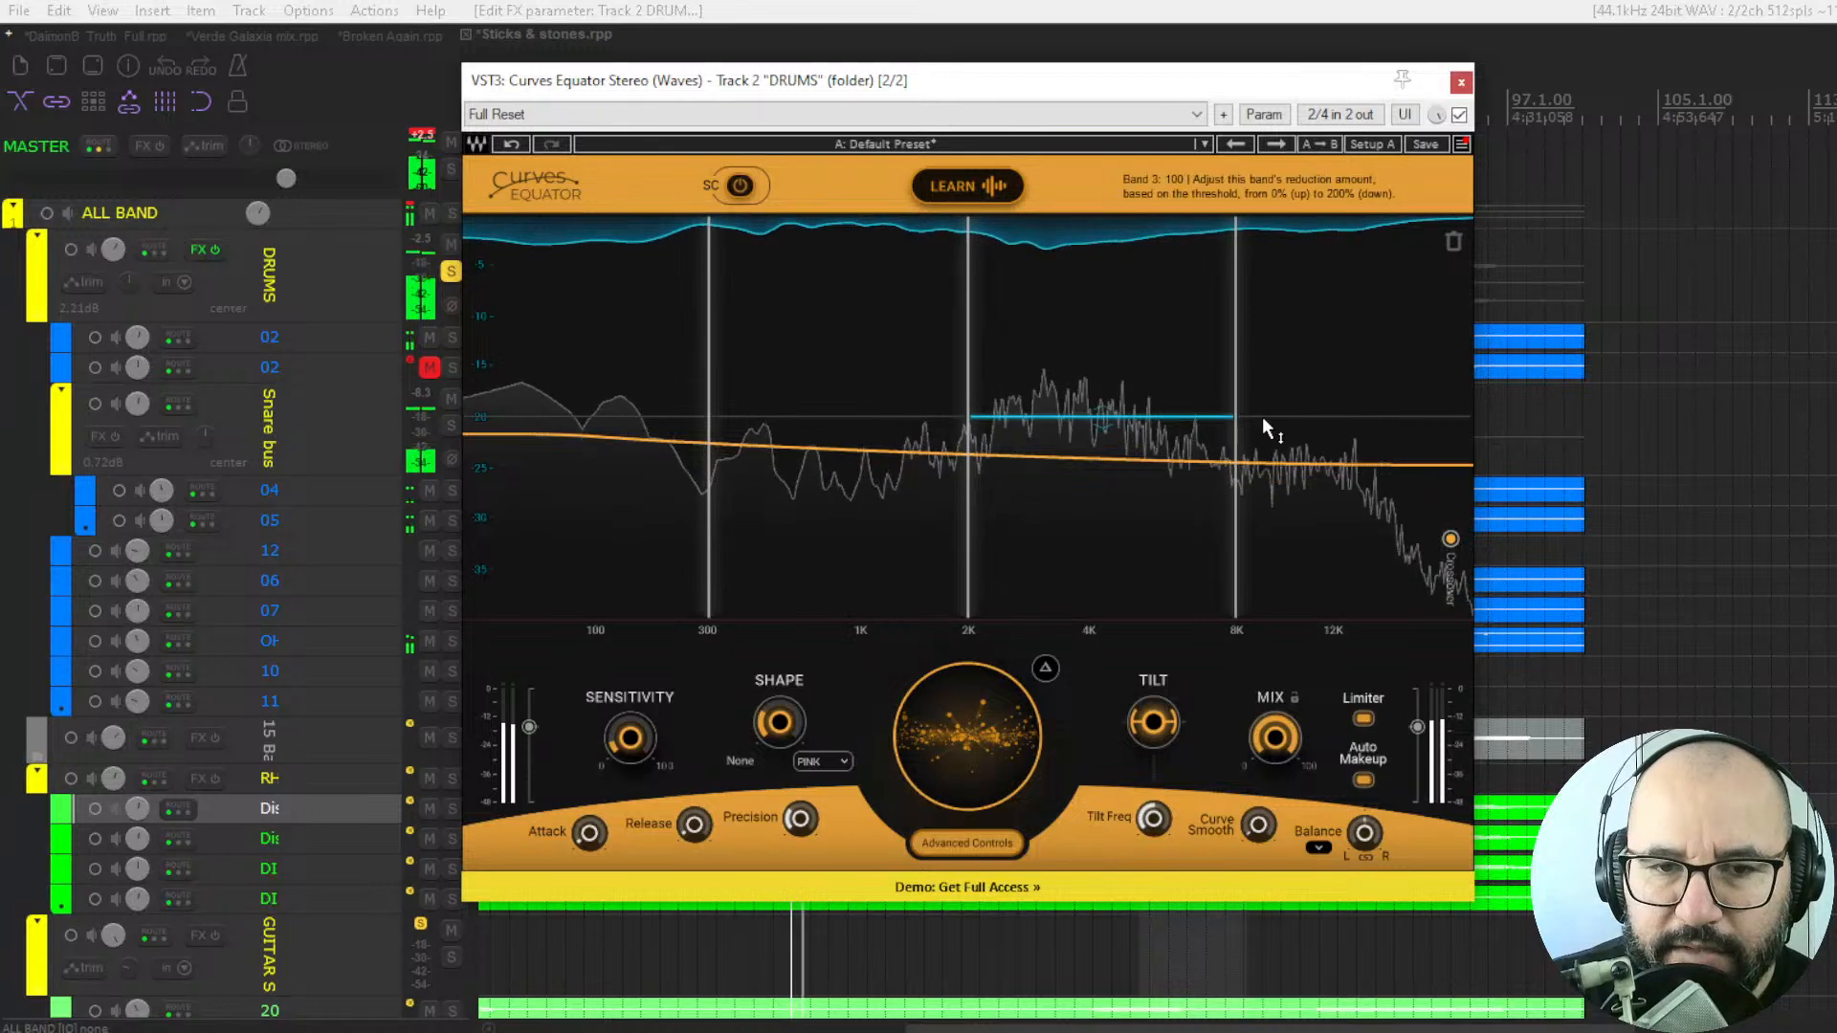
drag(1357, 435, 1357, 463)
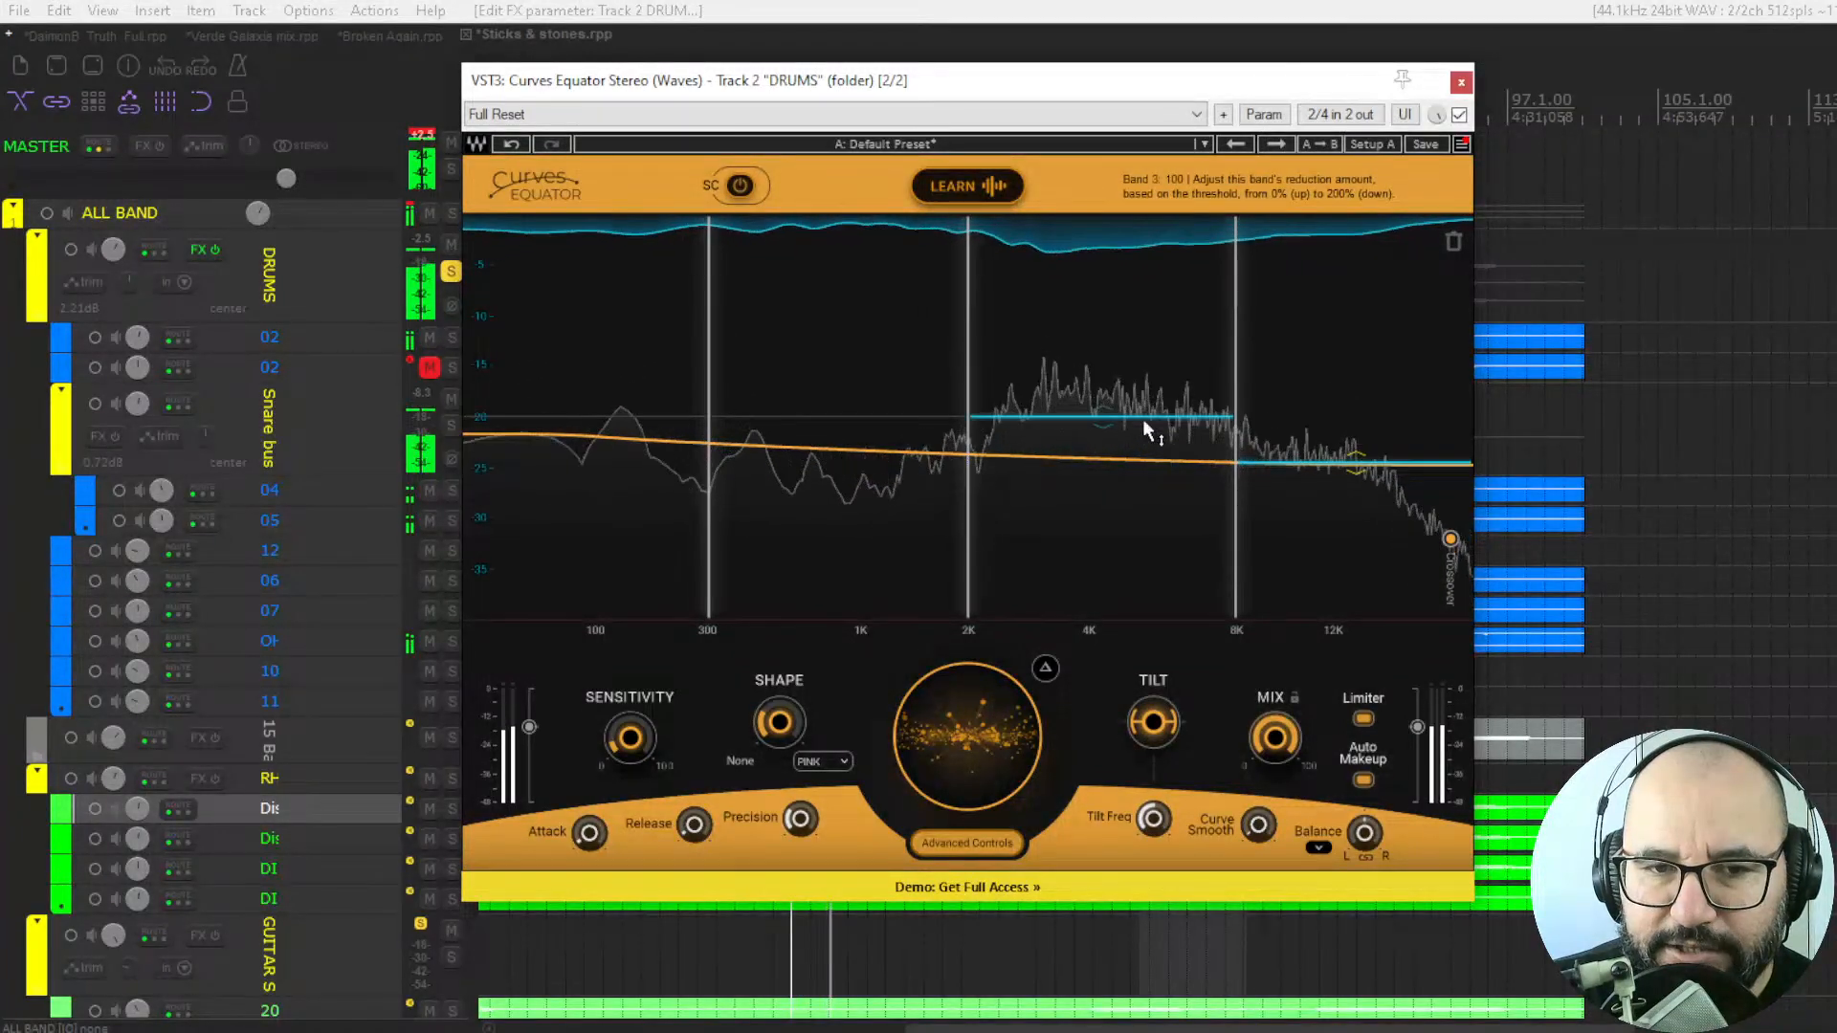
drag(1141, 417, 1140, 450)
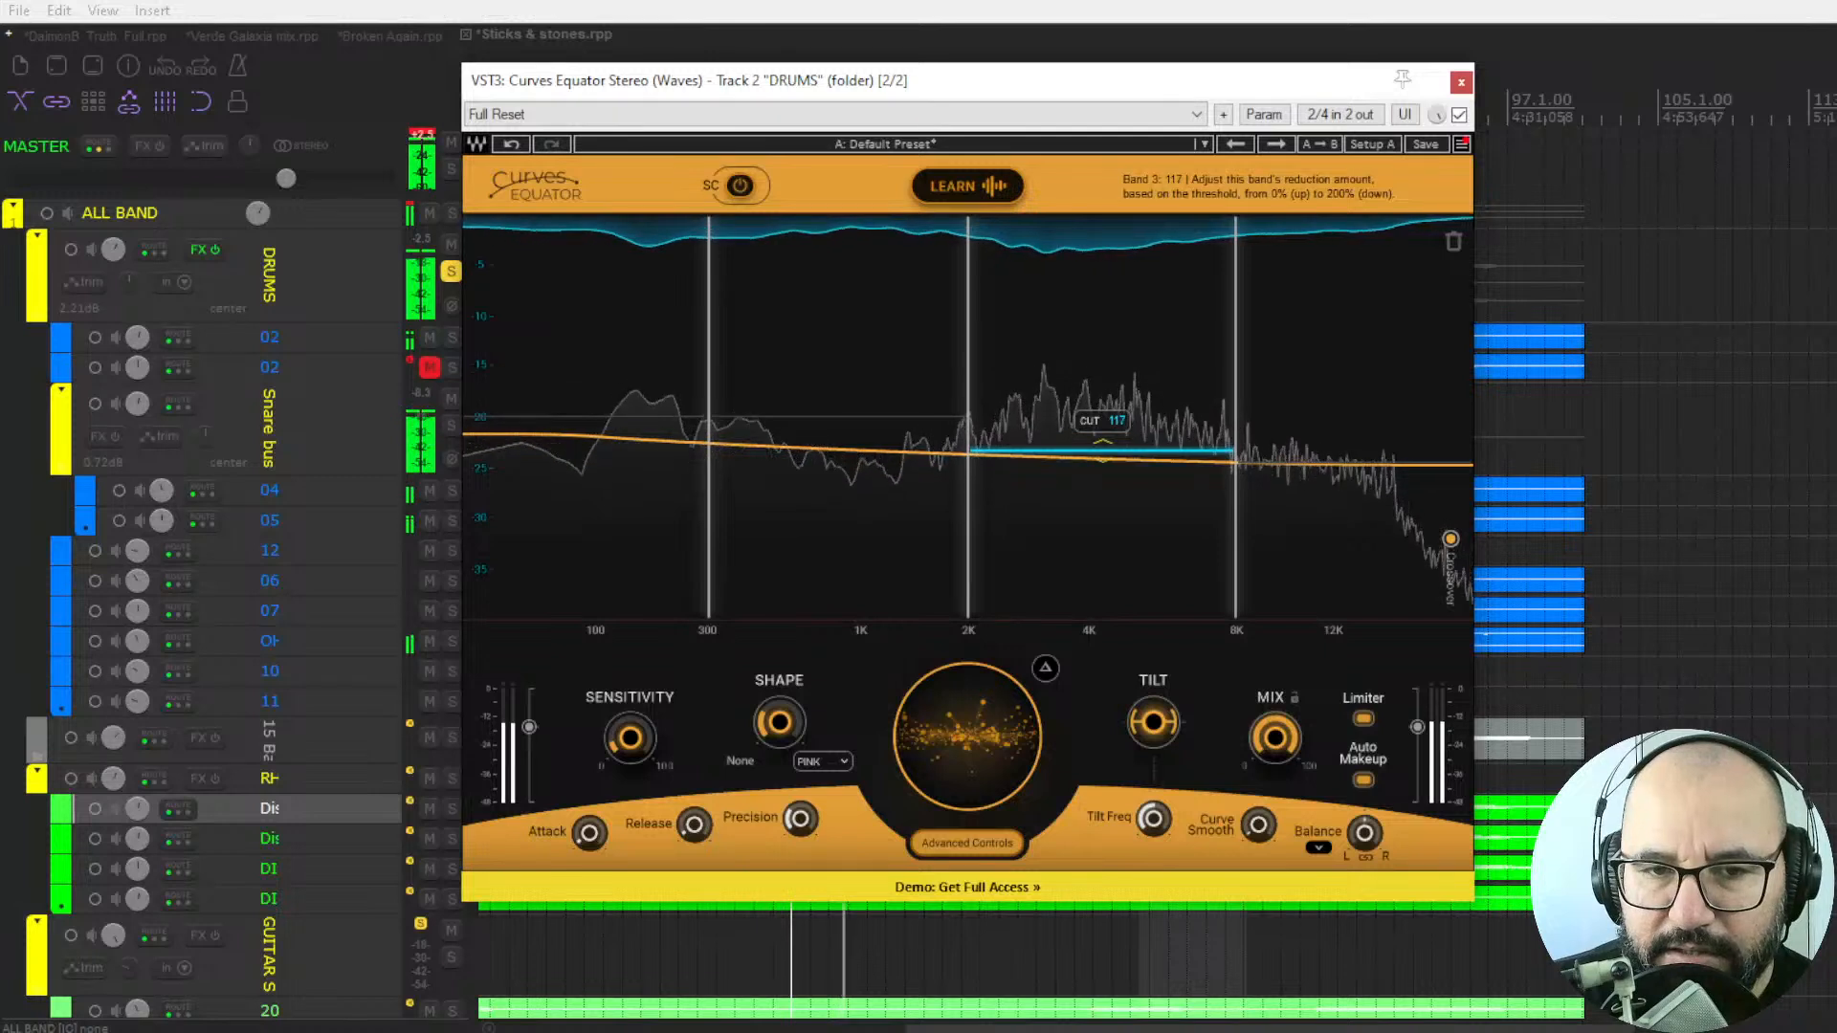
Ease off the reduction in the two crossover bands below 2K during playback until neither band reduces the drums.
drag(827, 418, 841, 375)
drag(587, 416, 609, 342)
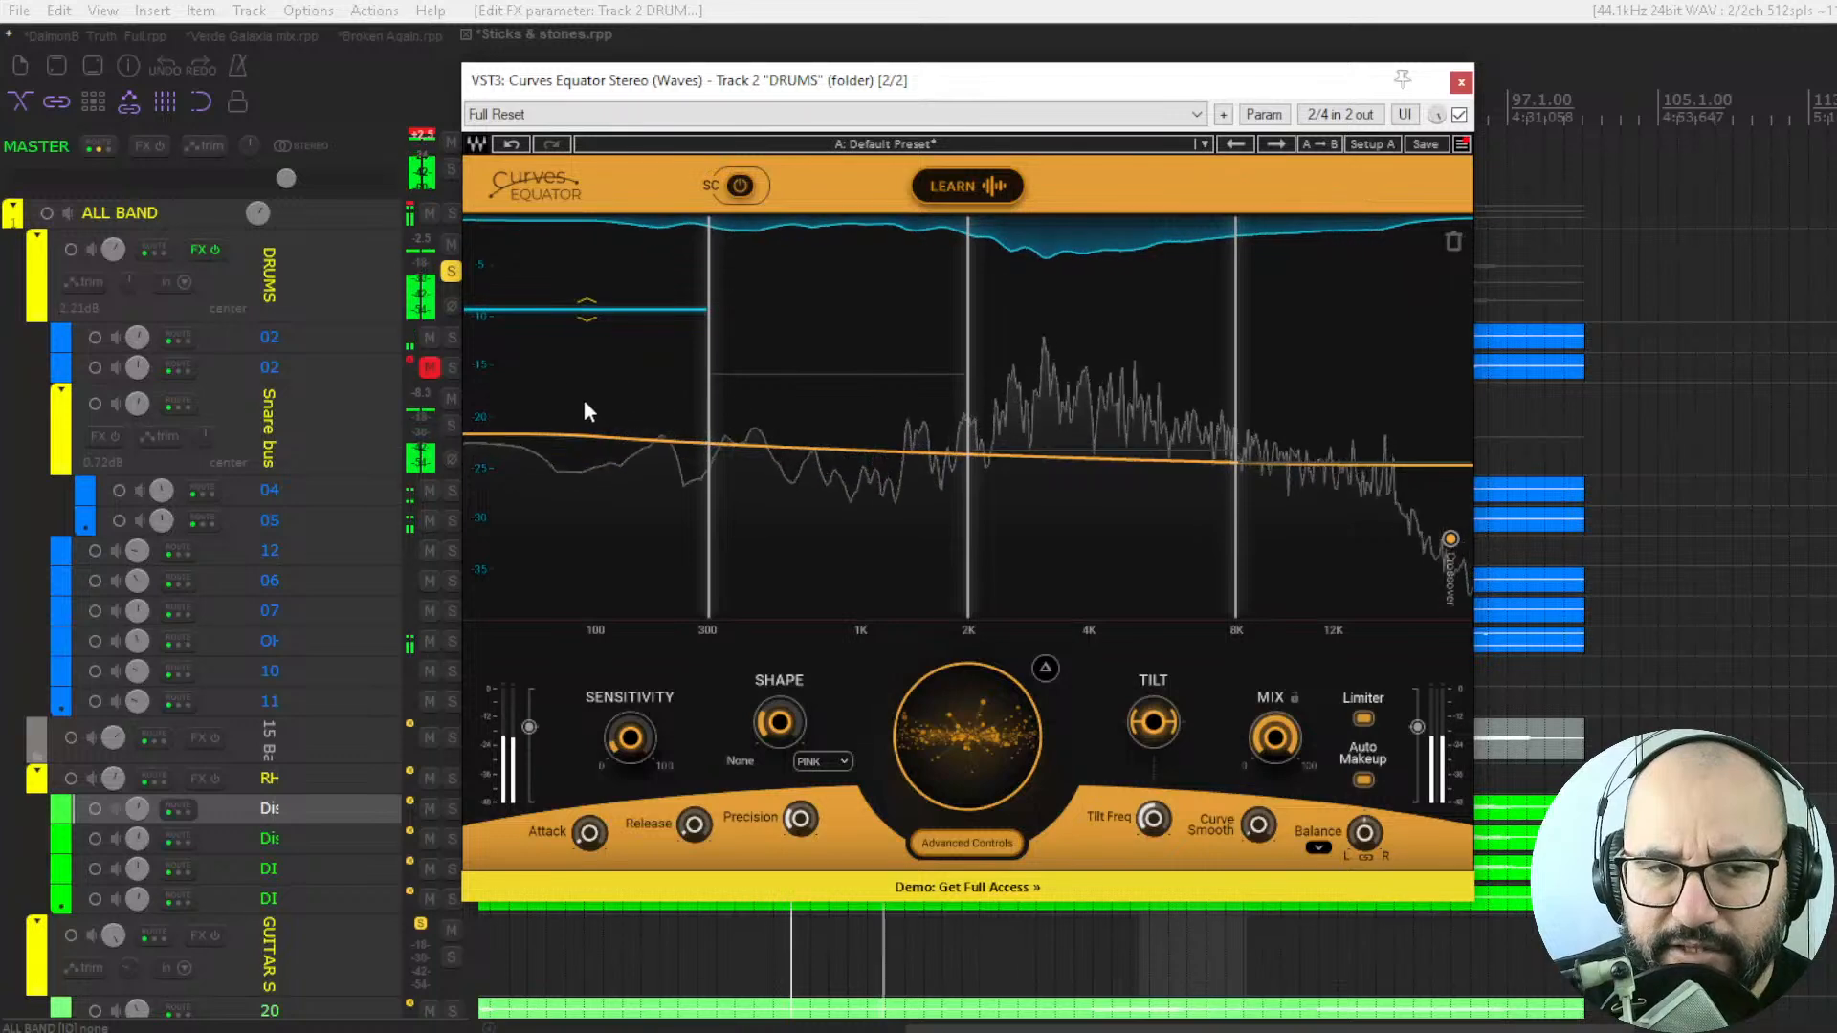
key(space)
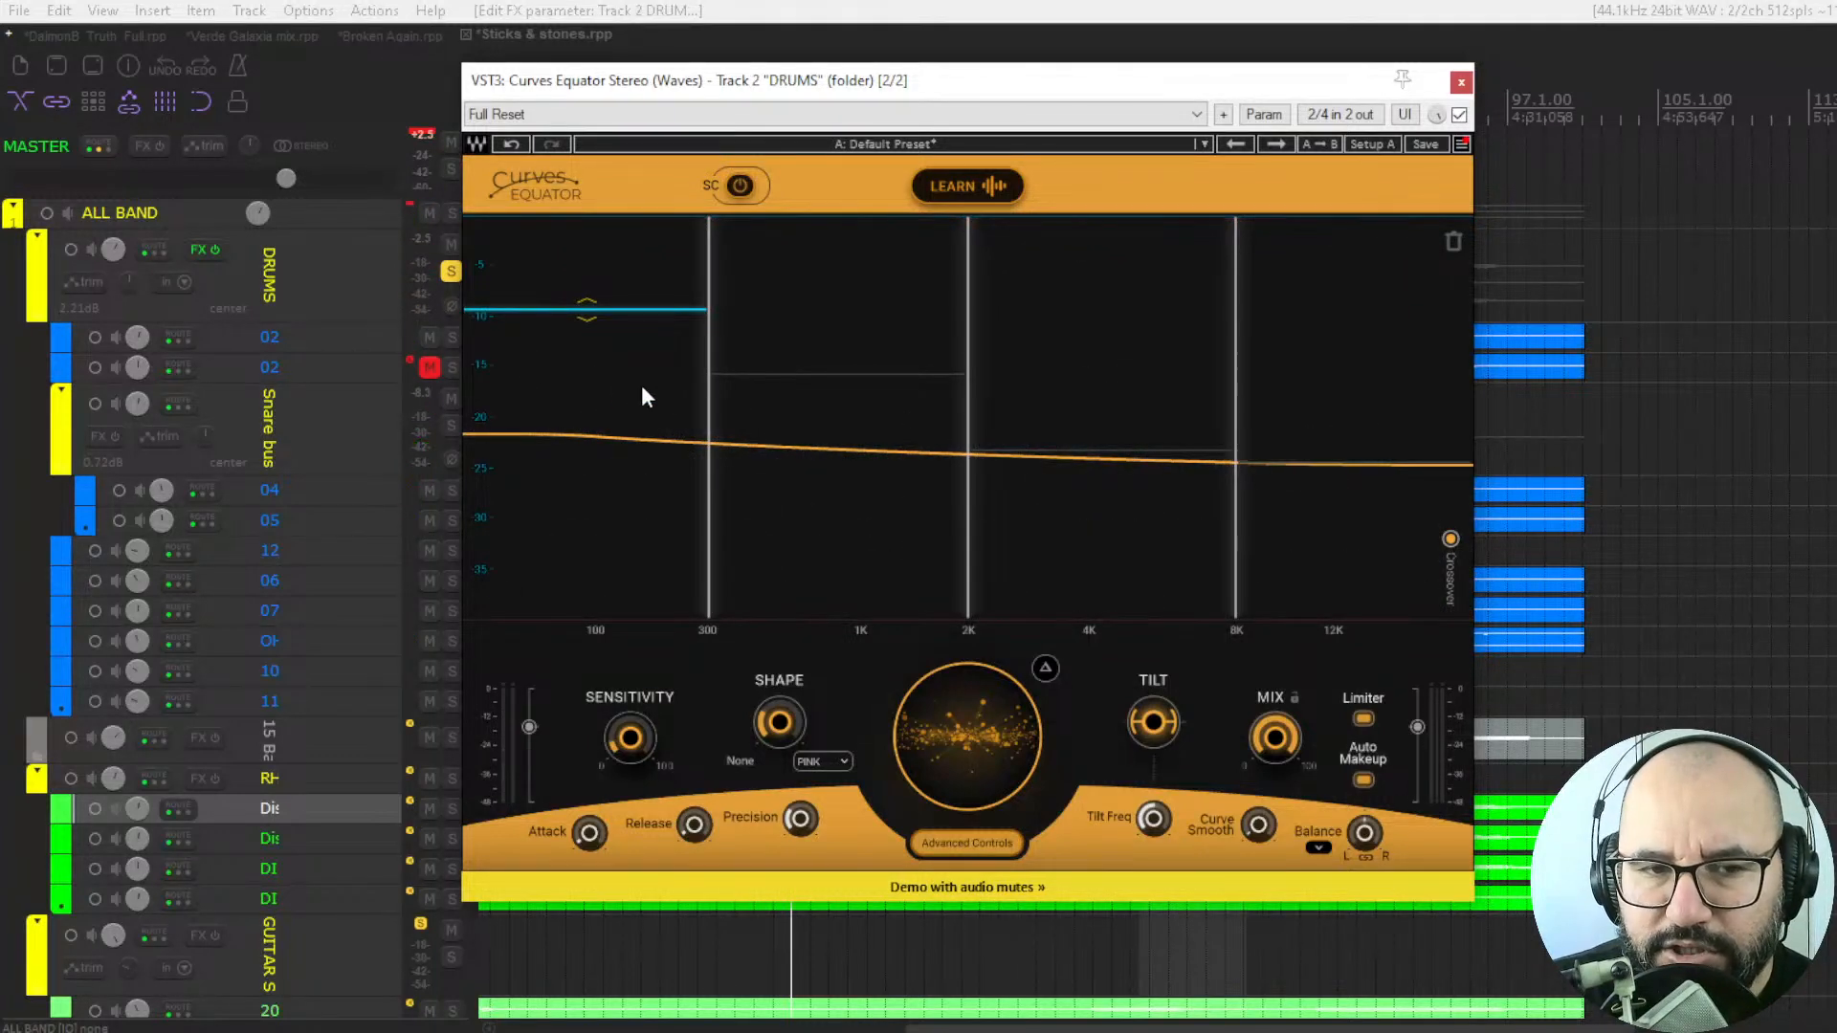
key(space)
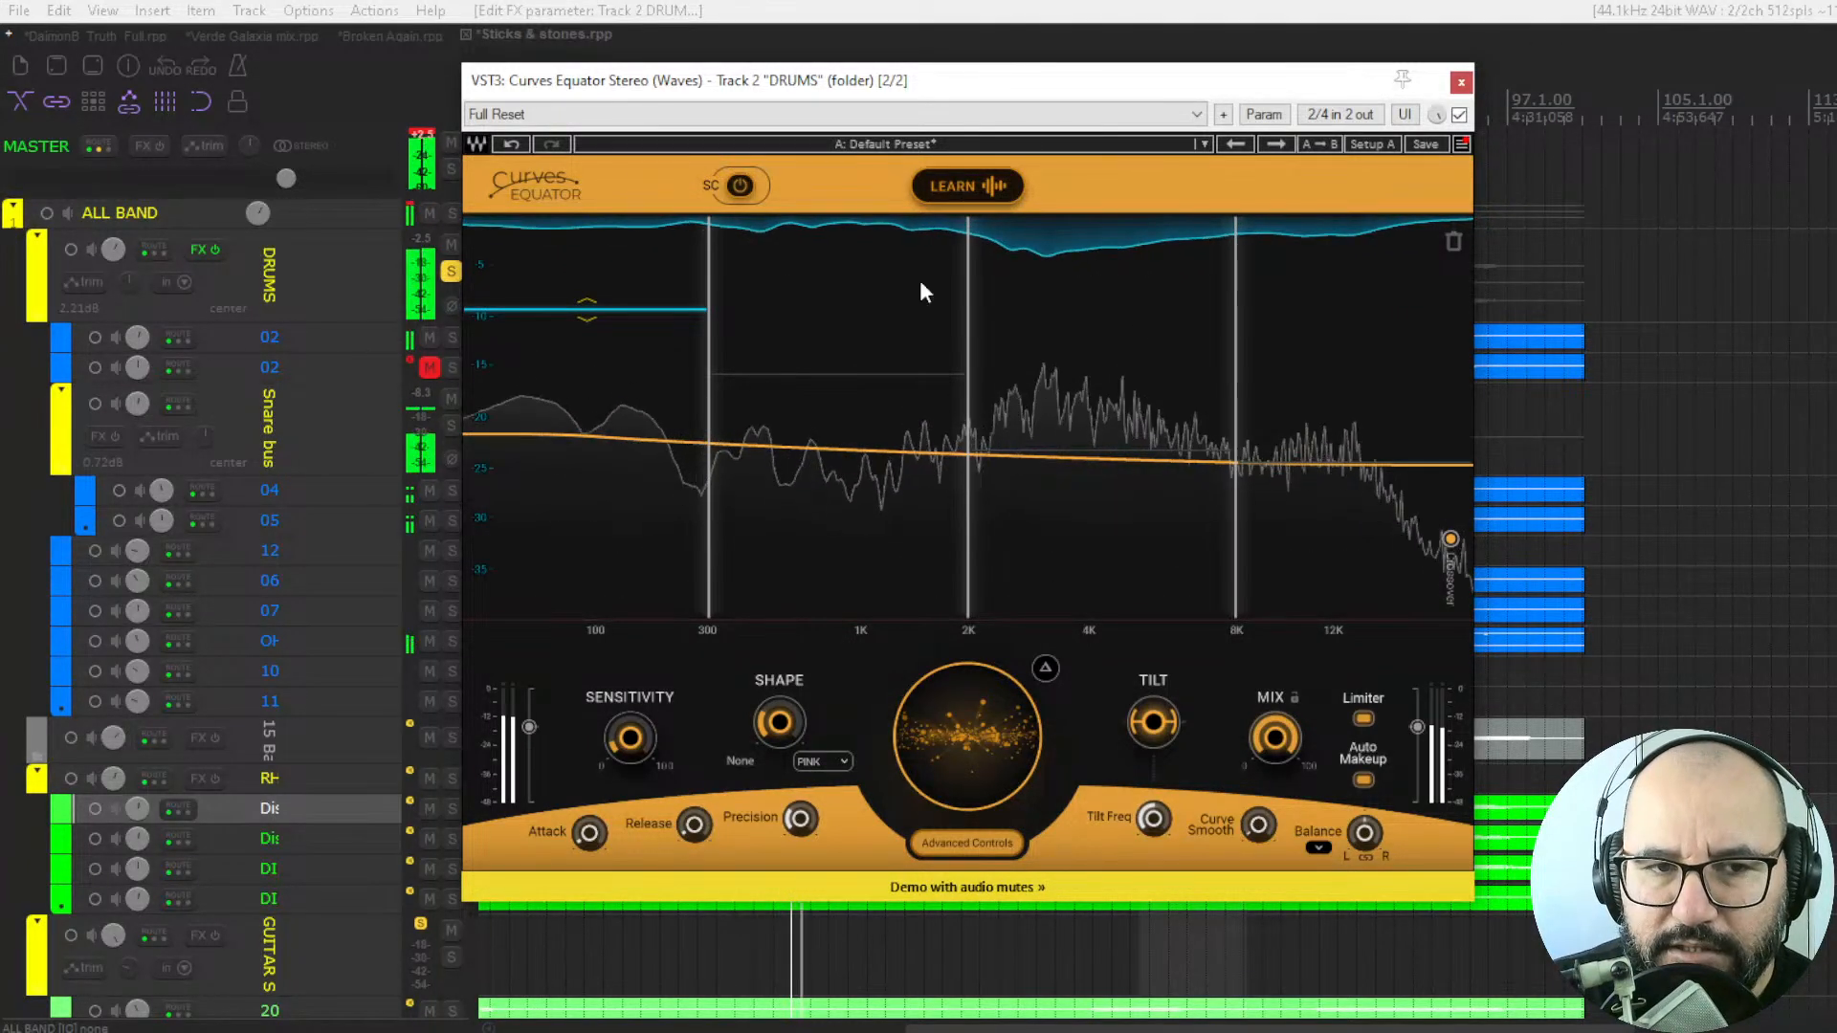
drag(622, 306, 582, 330)
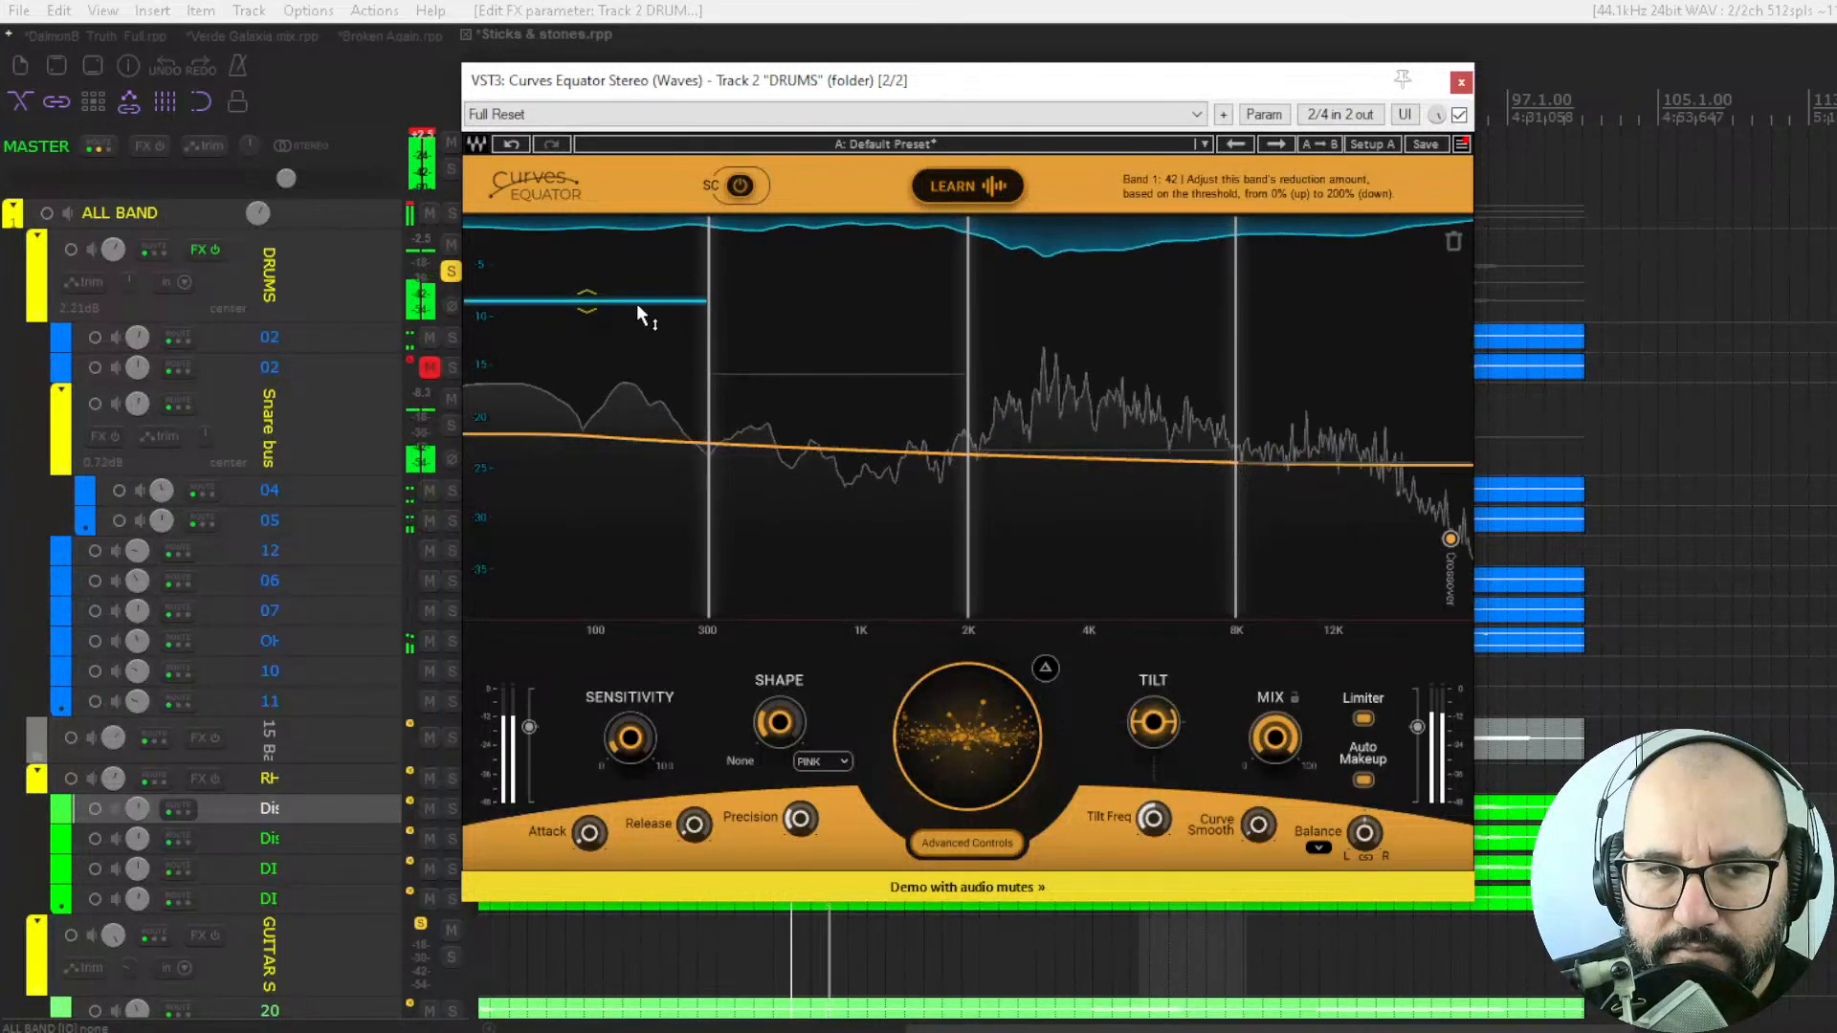
drag(580, 302, 587, 332)
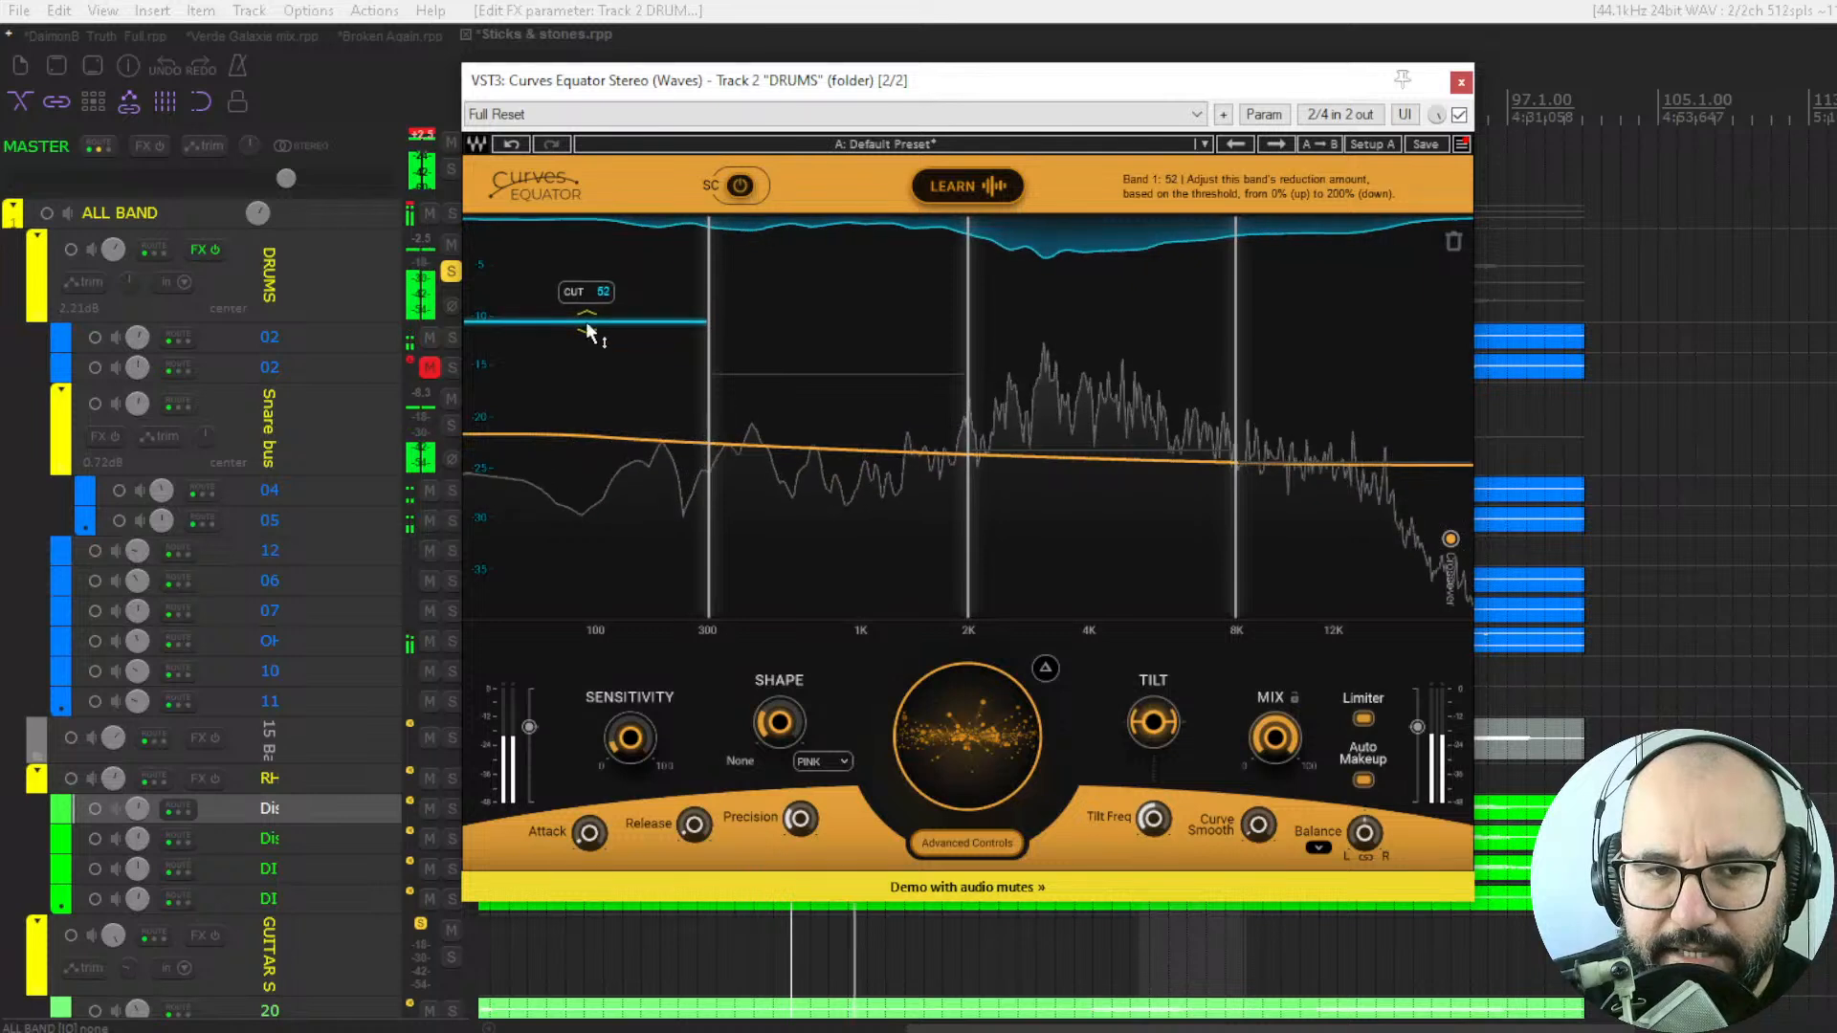
drag(784, 375, 841, 238)
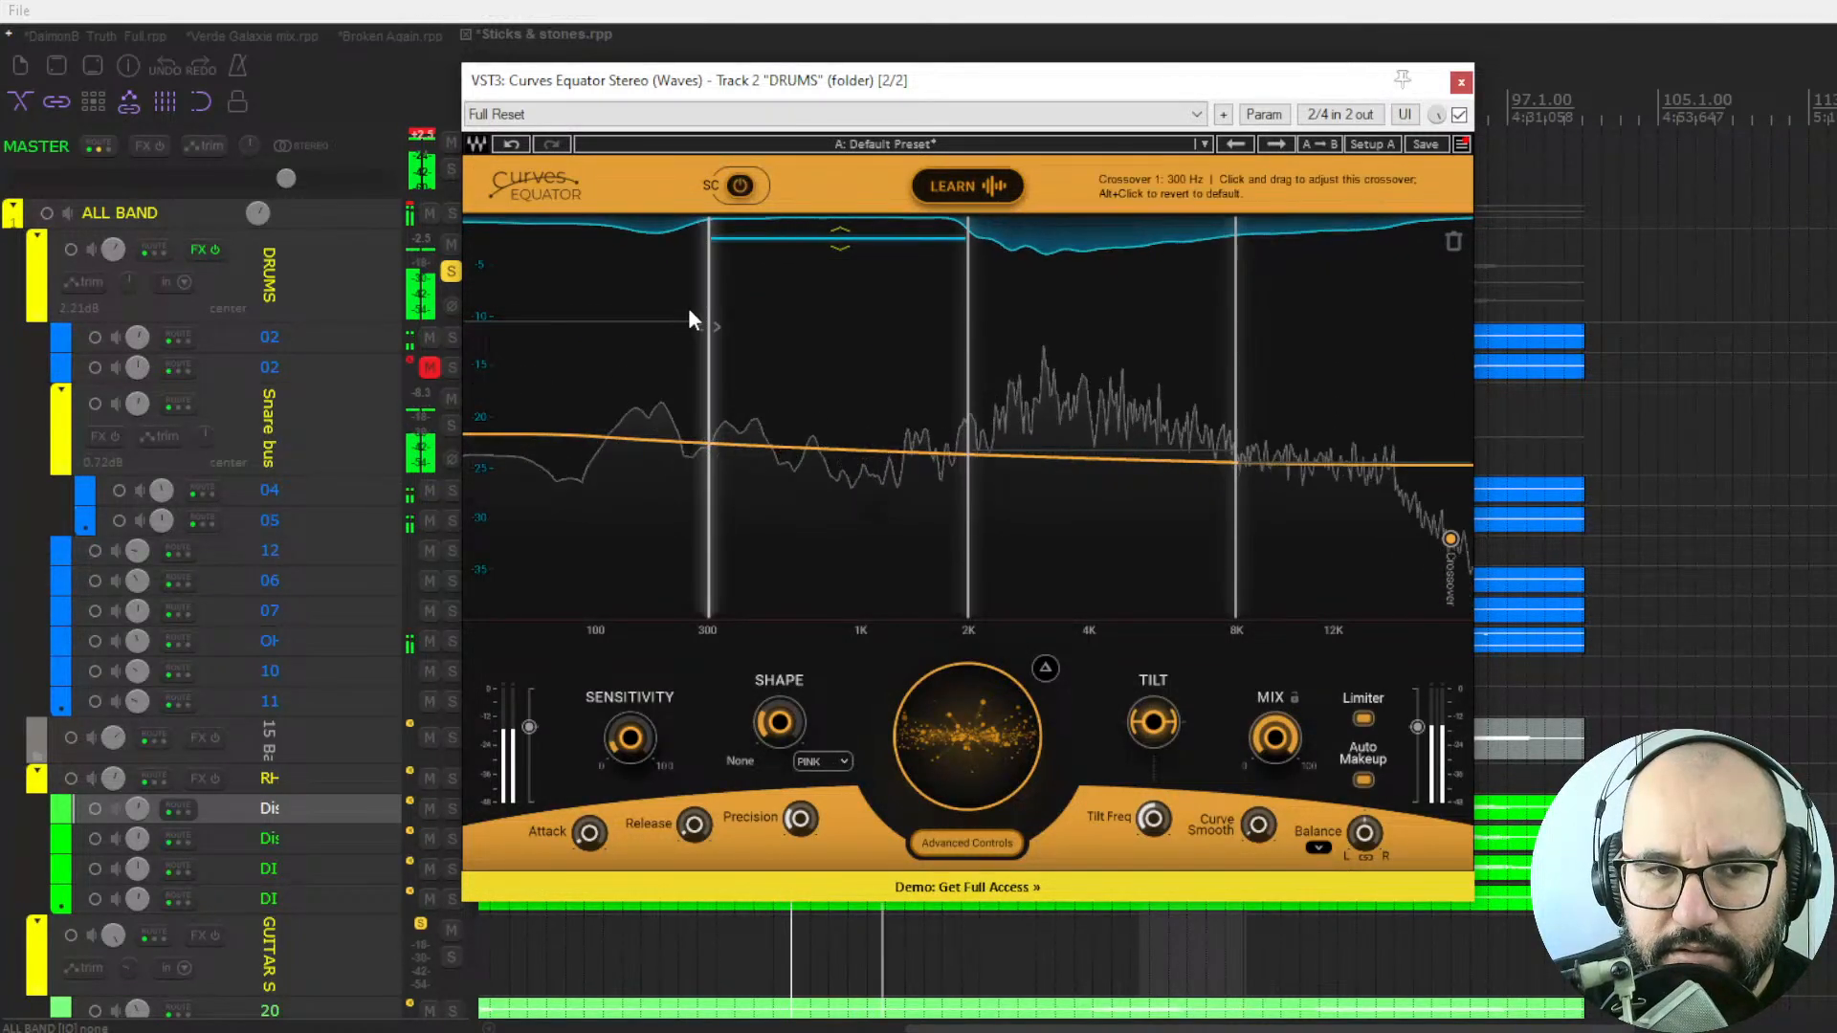
drag(693, 319, 697, 220)
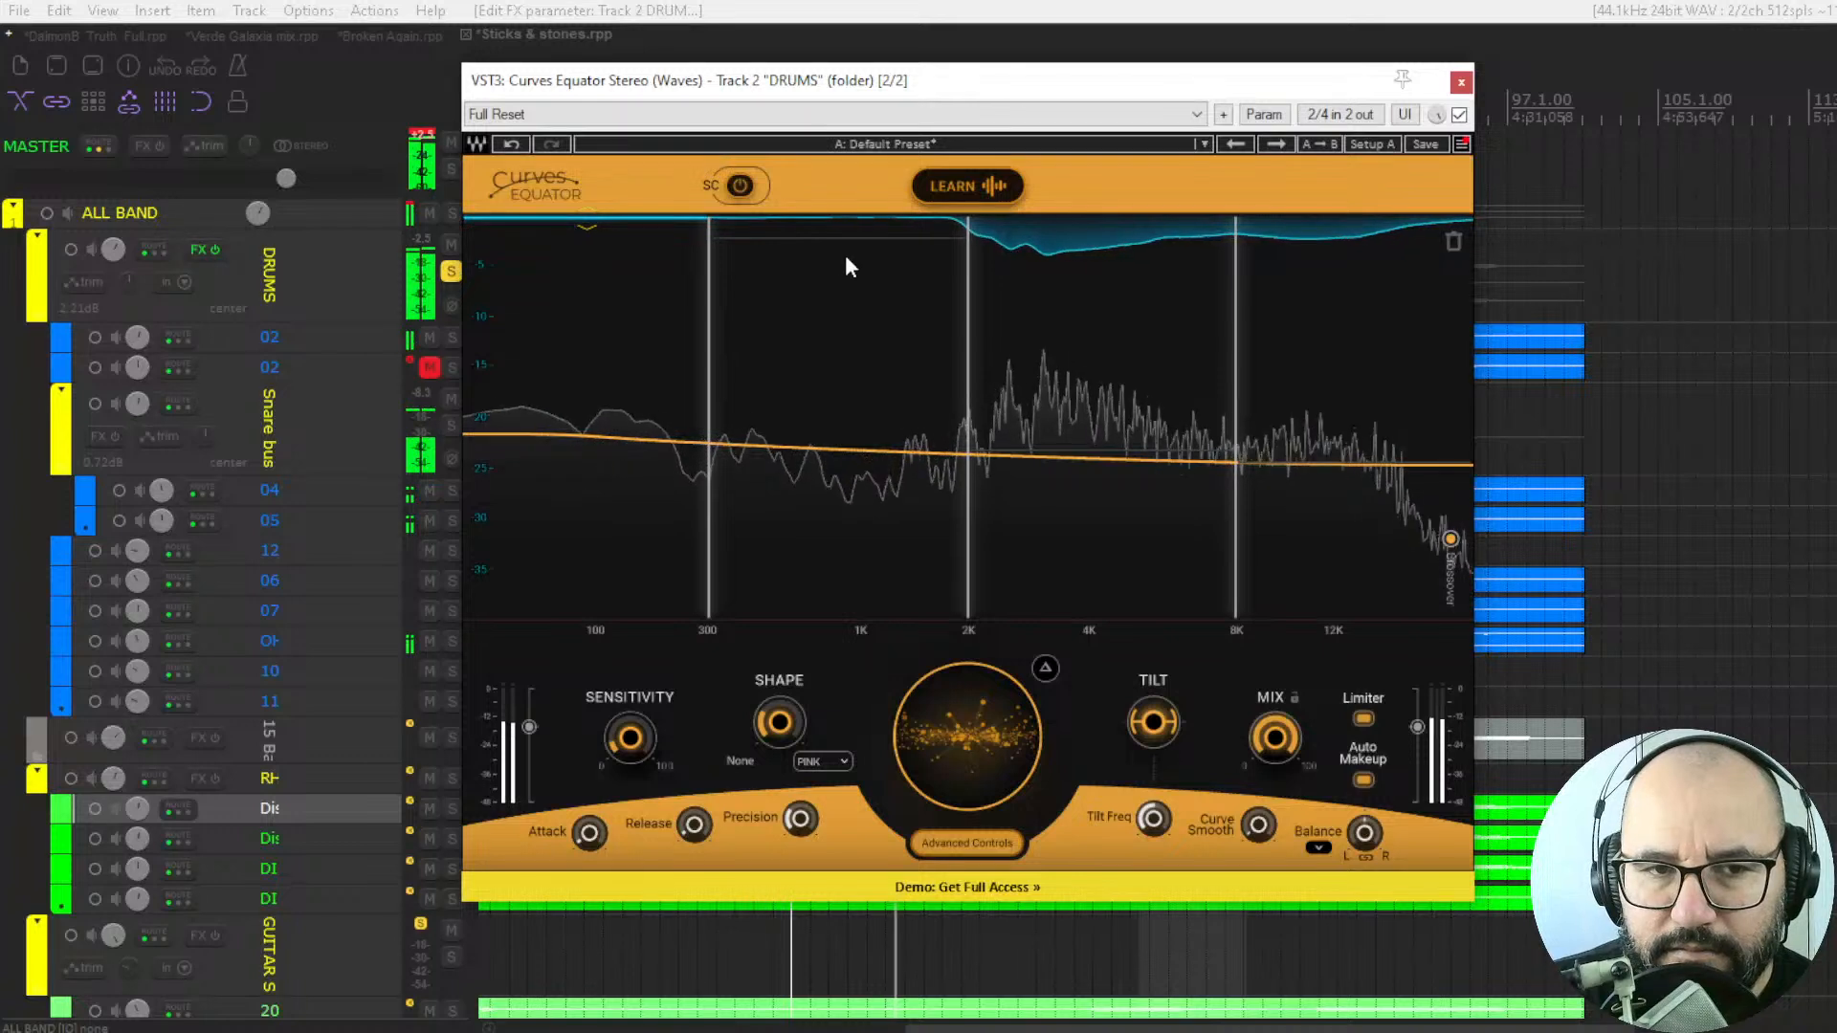
drag(833, 235, 833, 219)
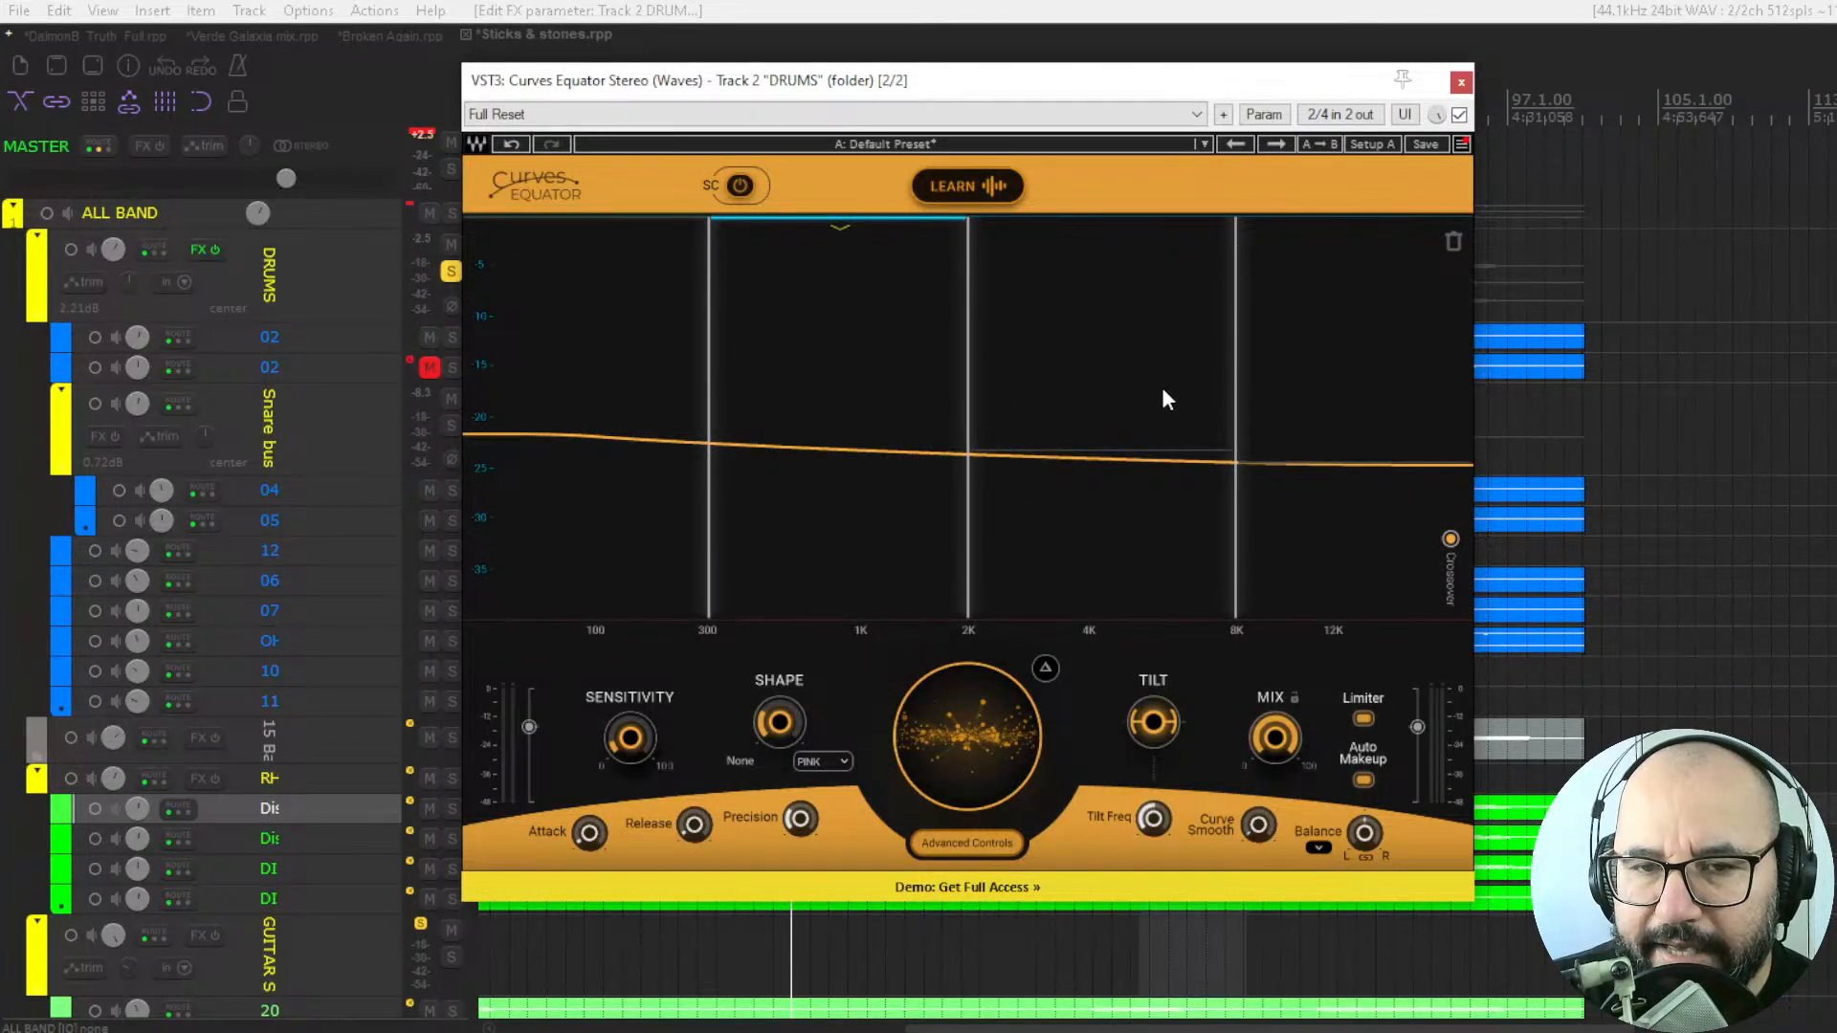
Play the drums, audition the removed signal with Delta, and lower the threshold slightly.
key(space)
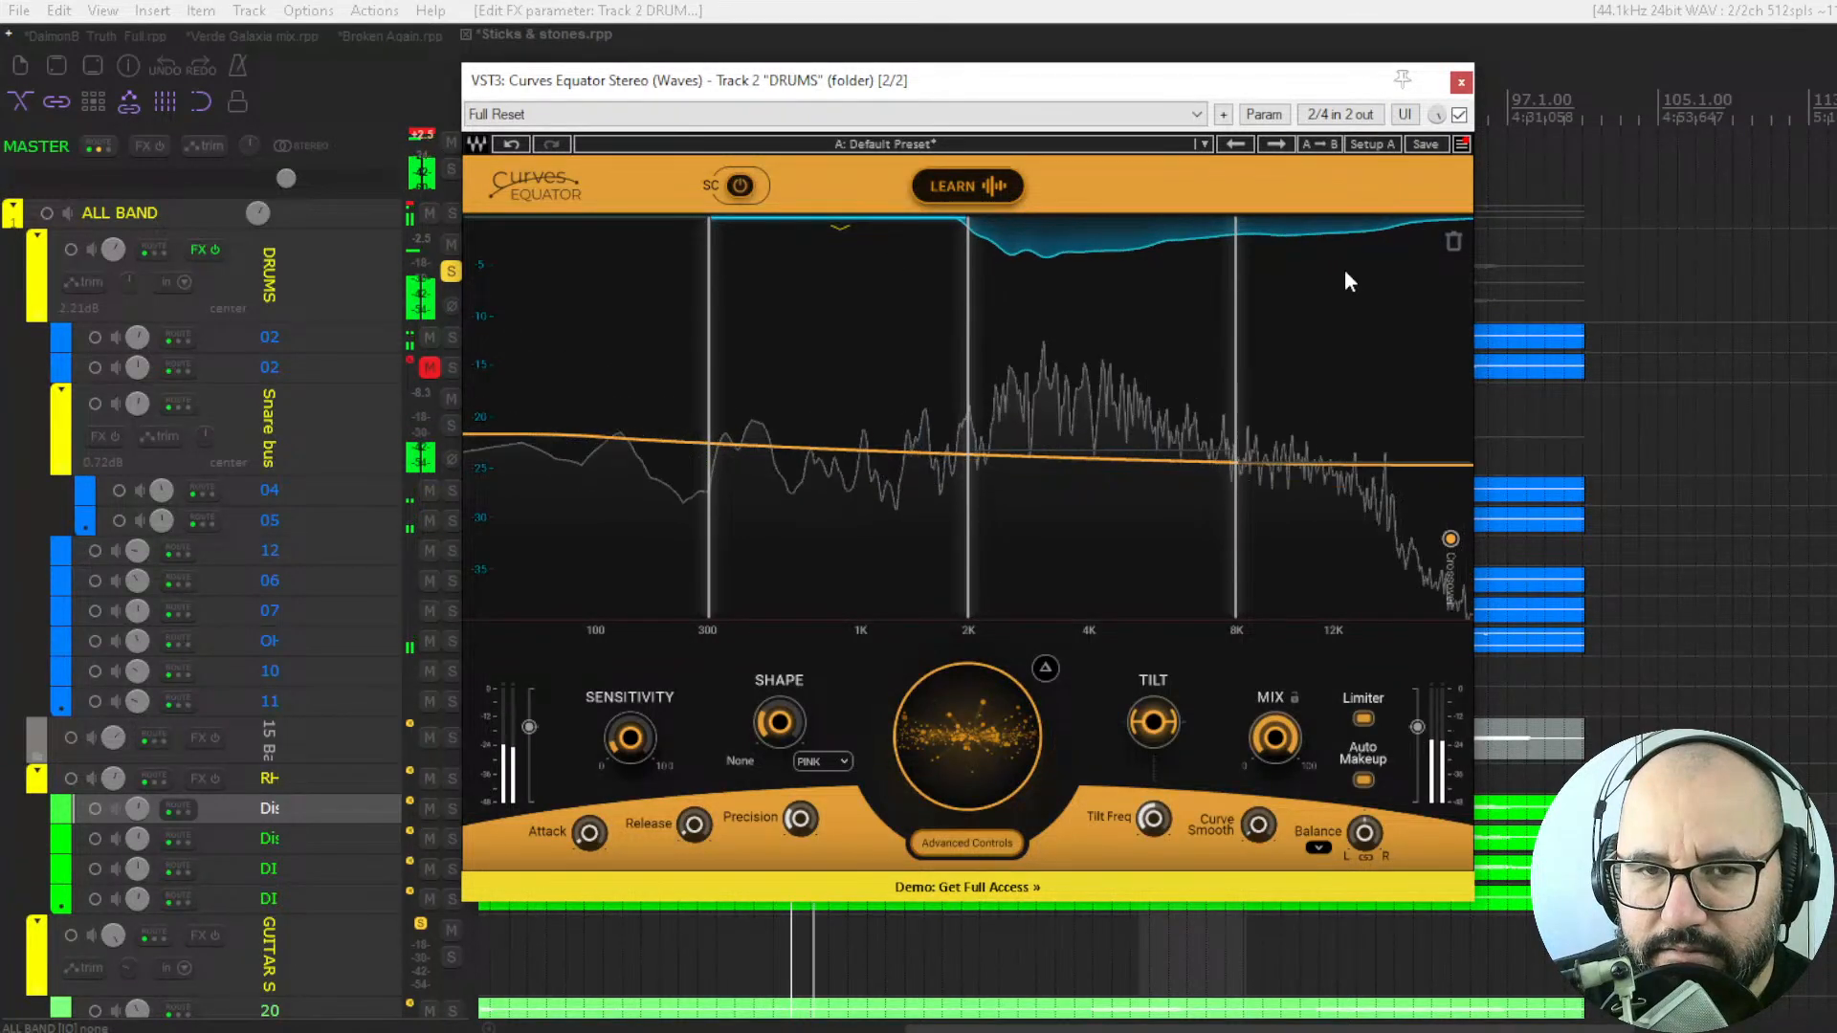
click(1048, 669)
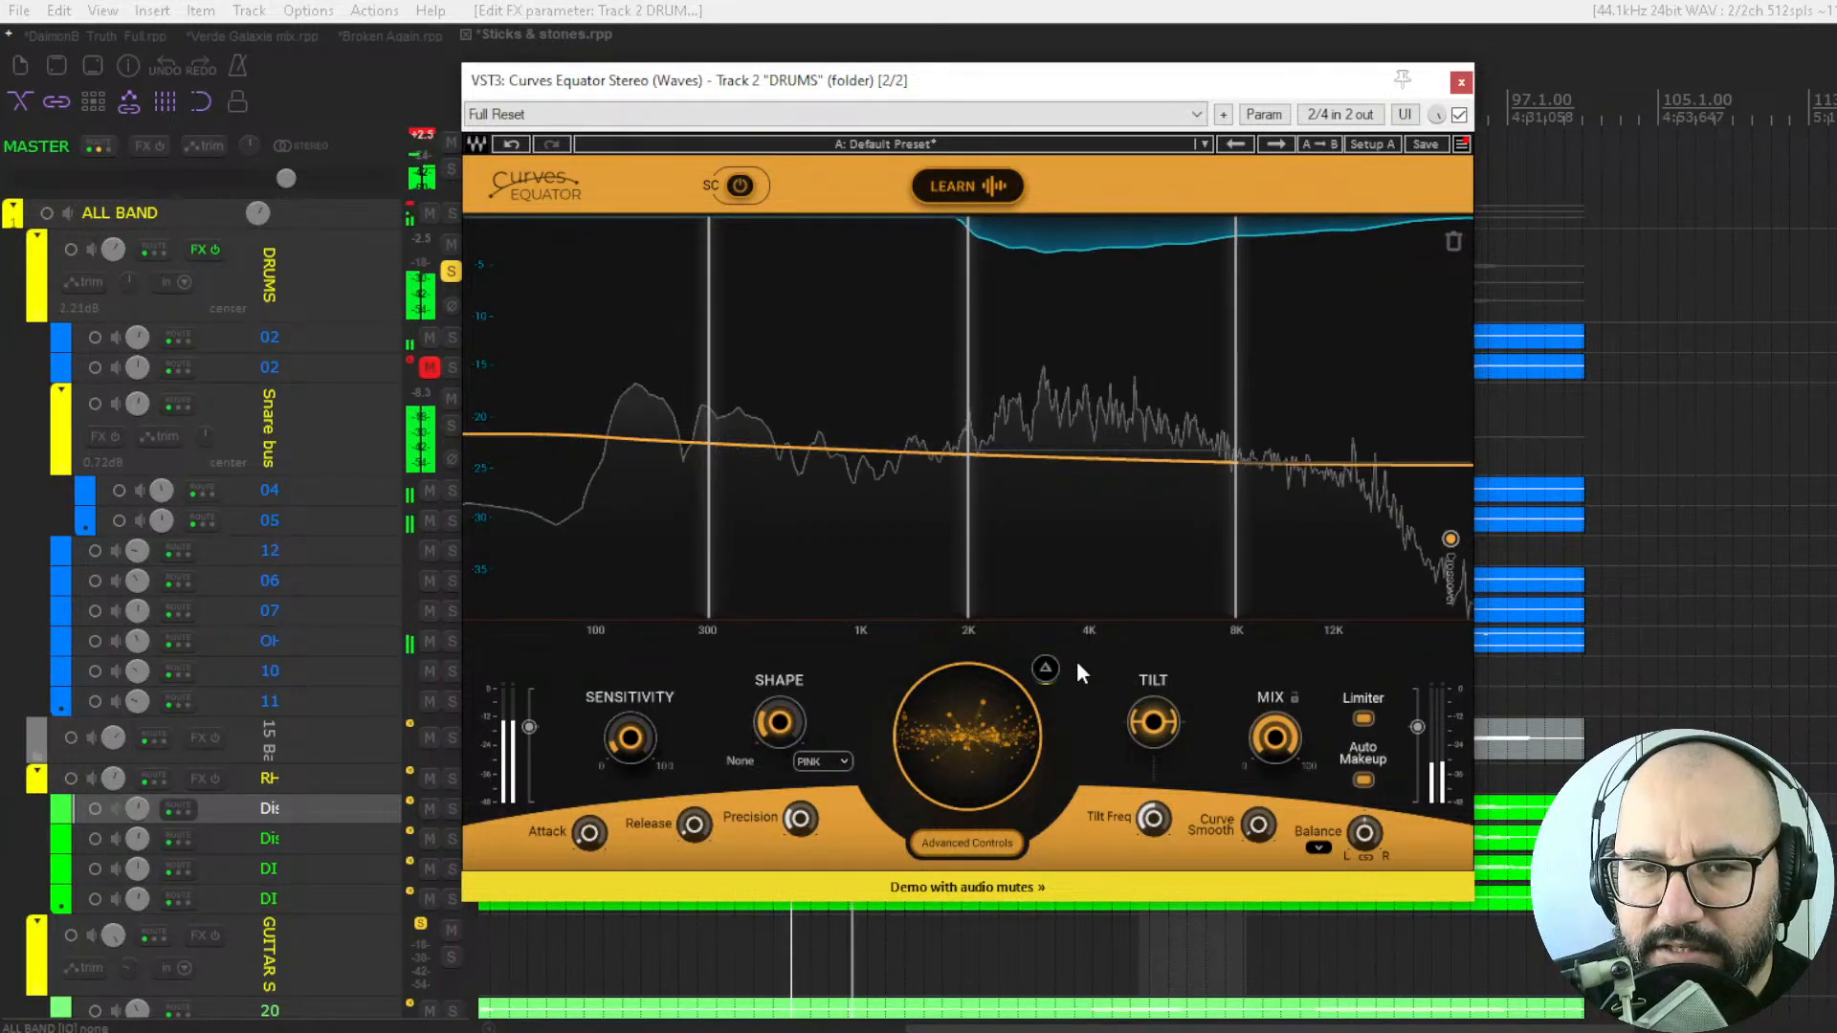
click(1047, 669)
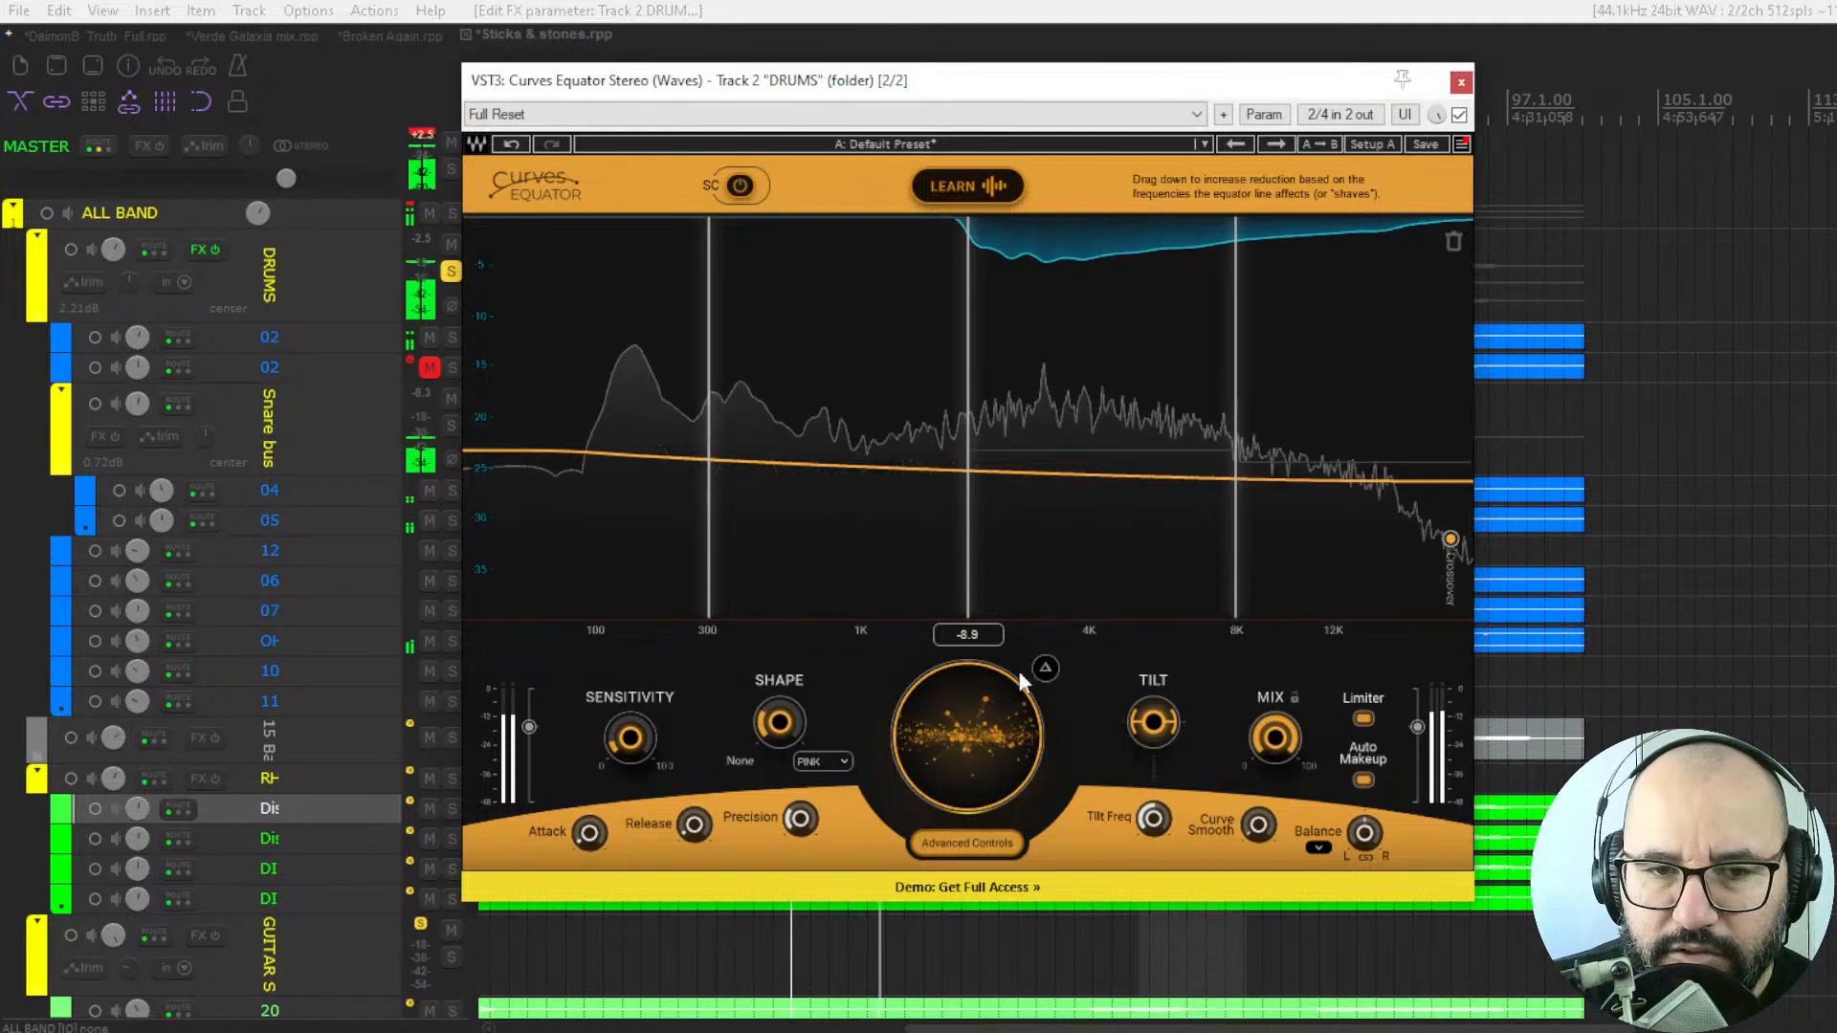
Adjust Precision on the drums and compare Curves Equator bypassed and enabled during playback.
click(1460, 115)
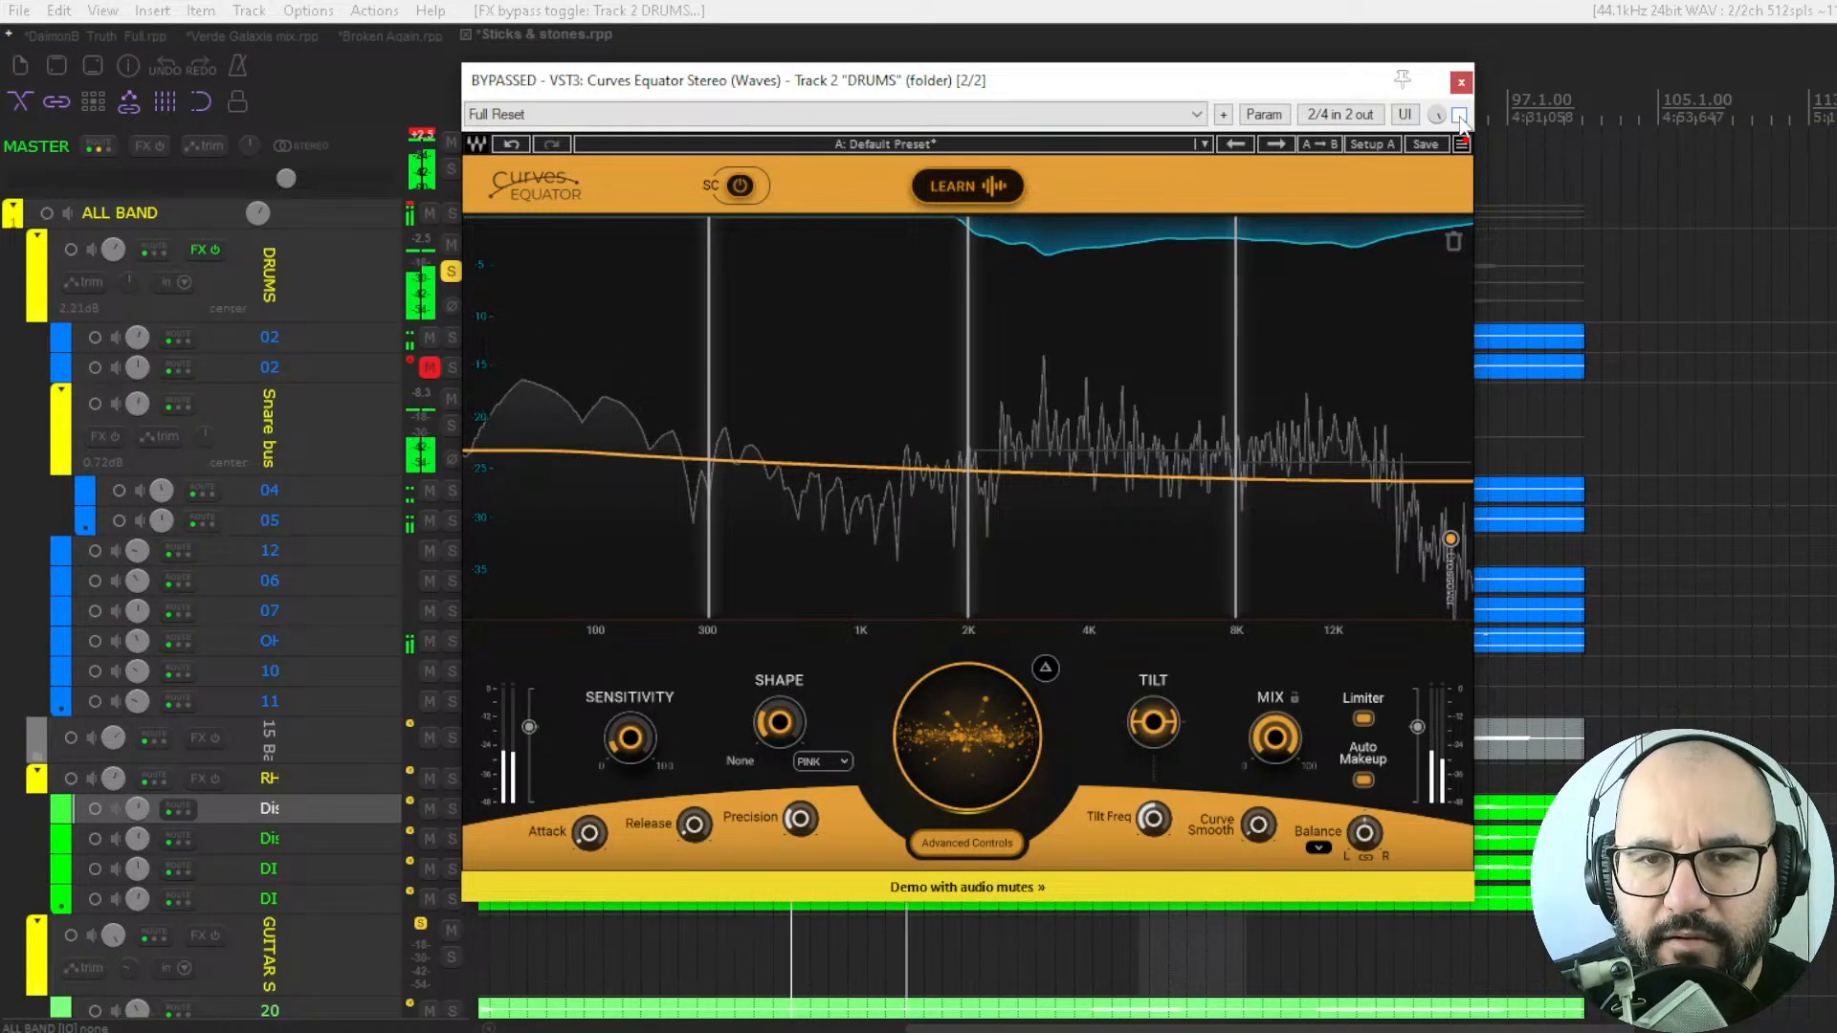
click(1459, 115)
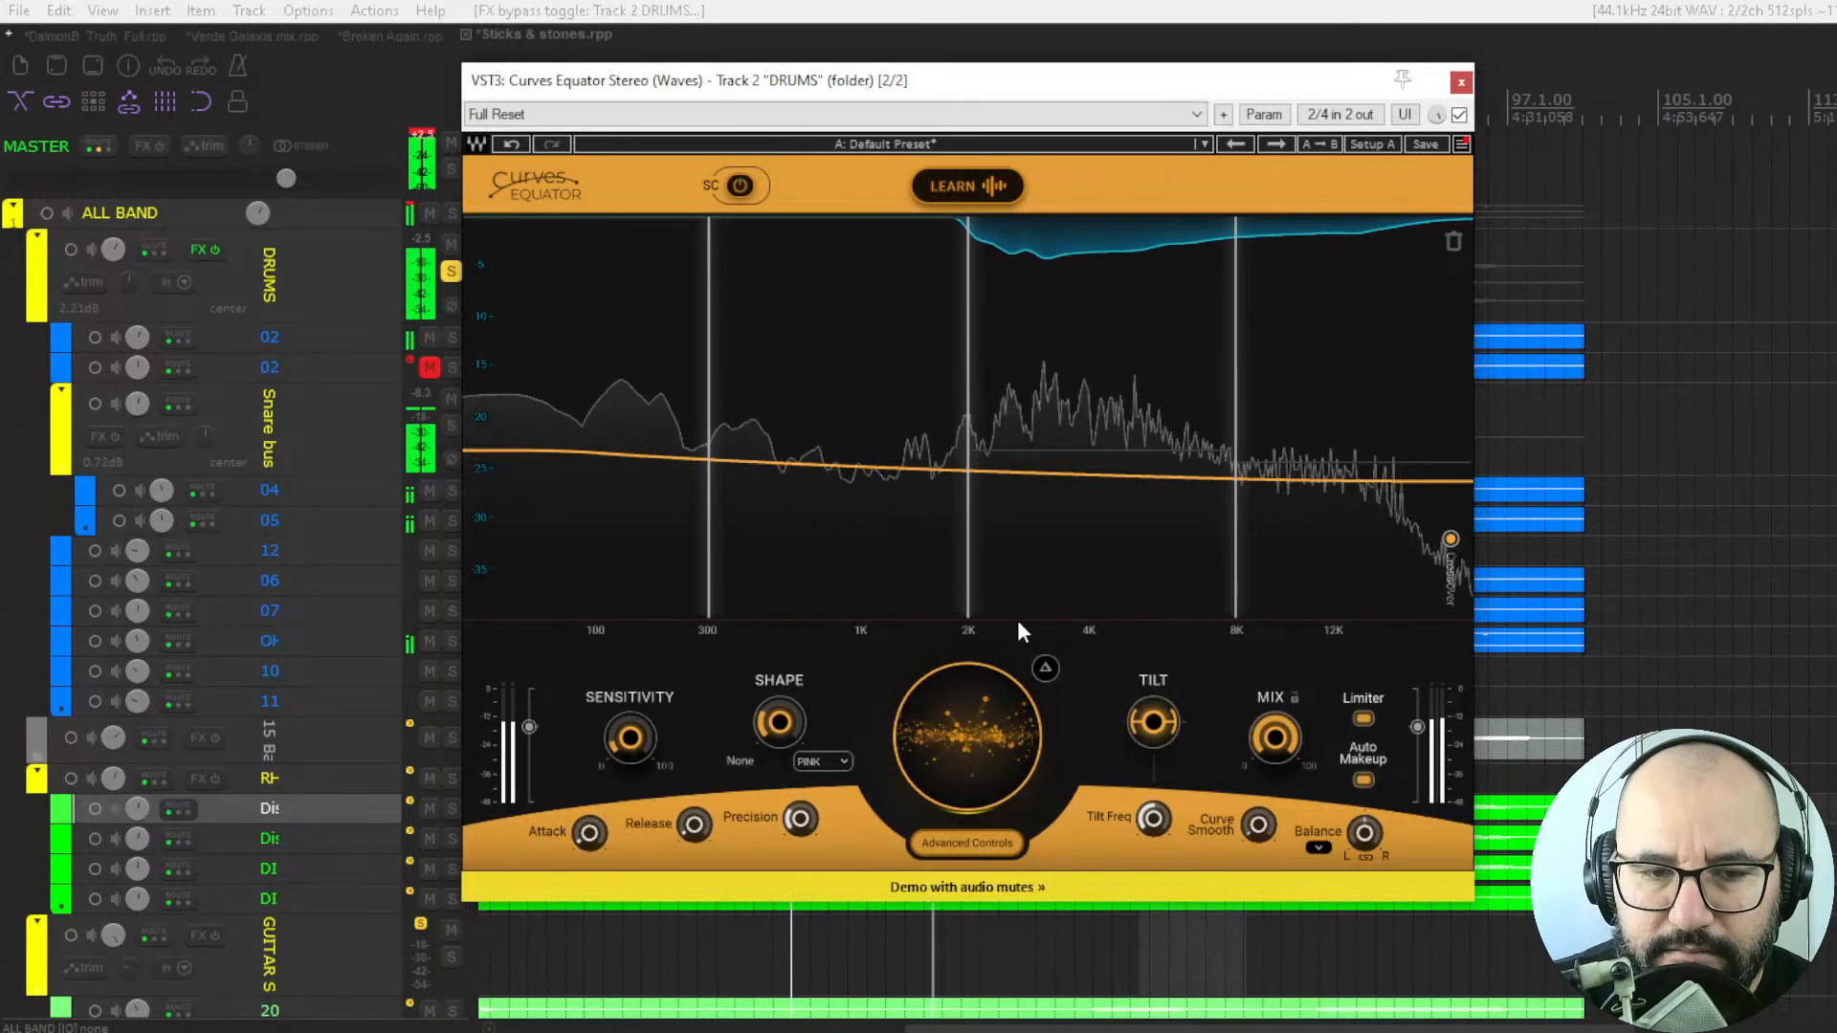
drag(801, 821, 801, 838)
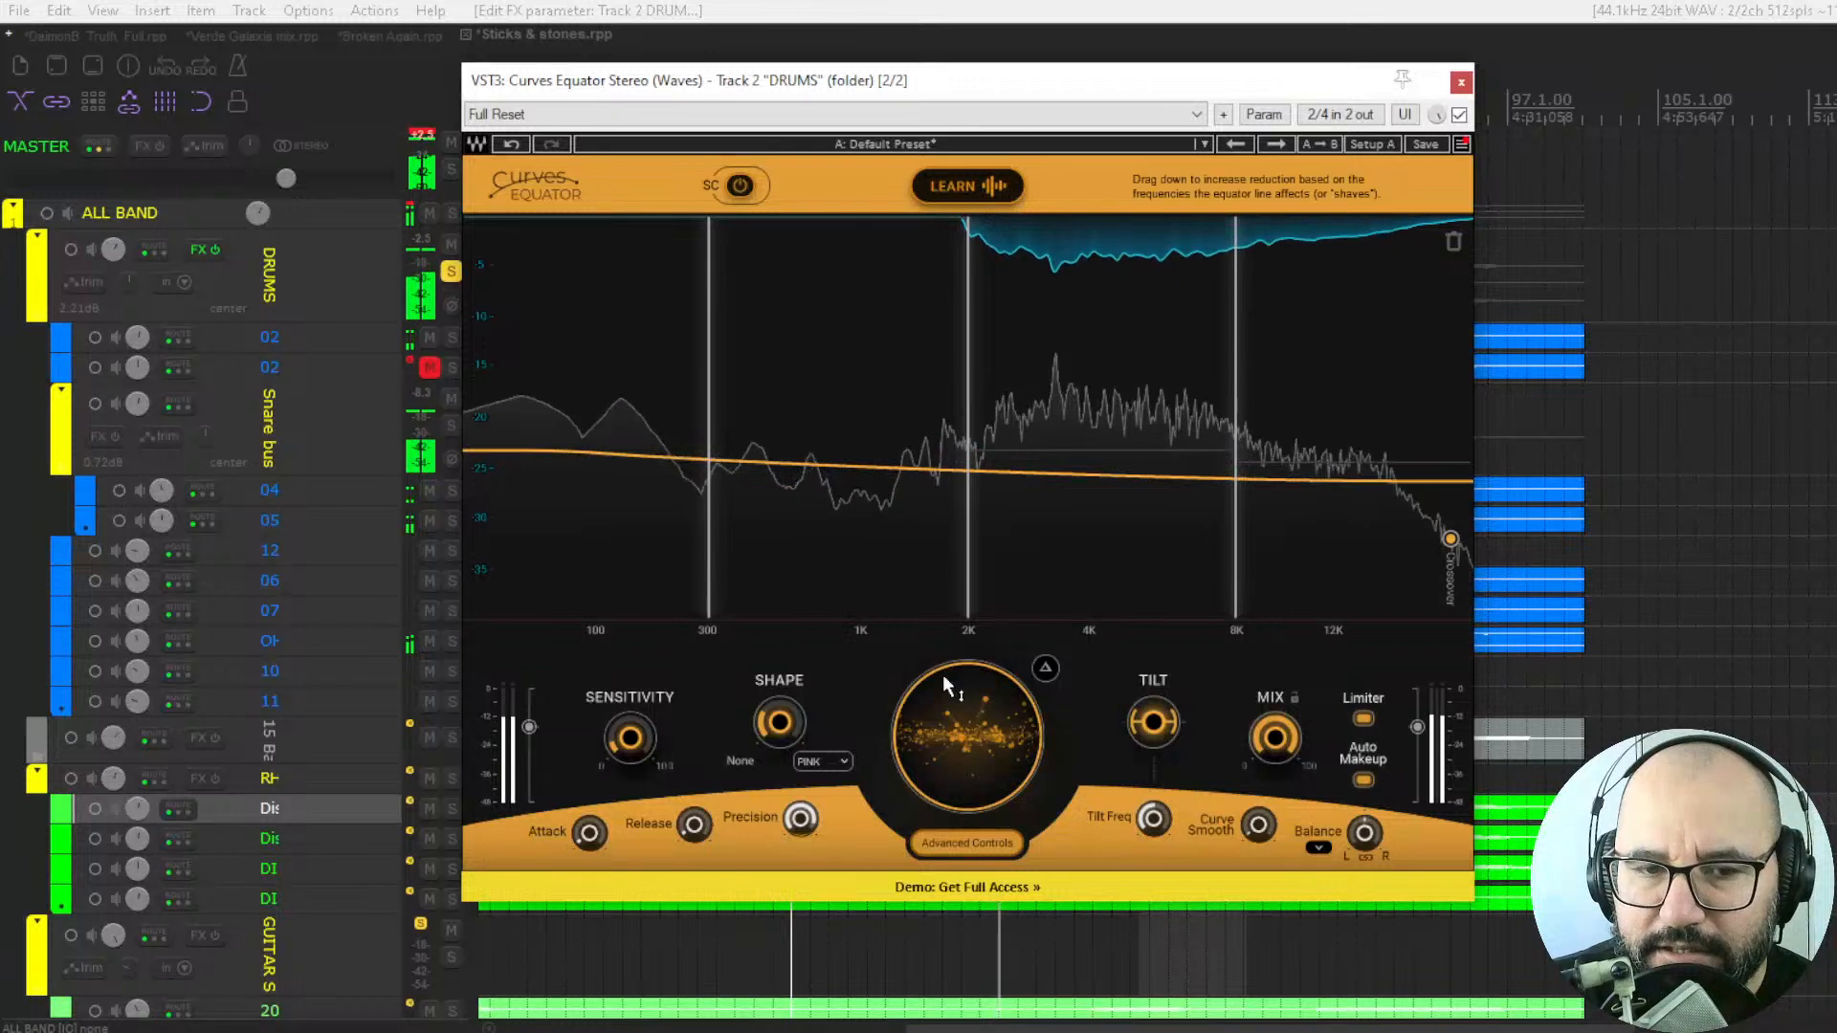
click(1460, 117)
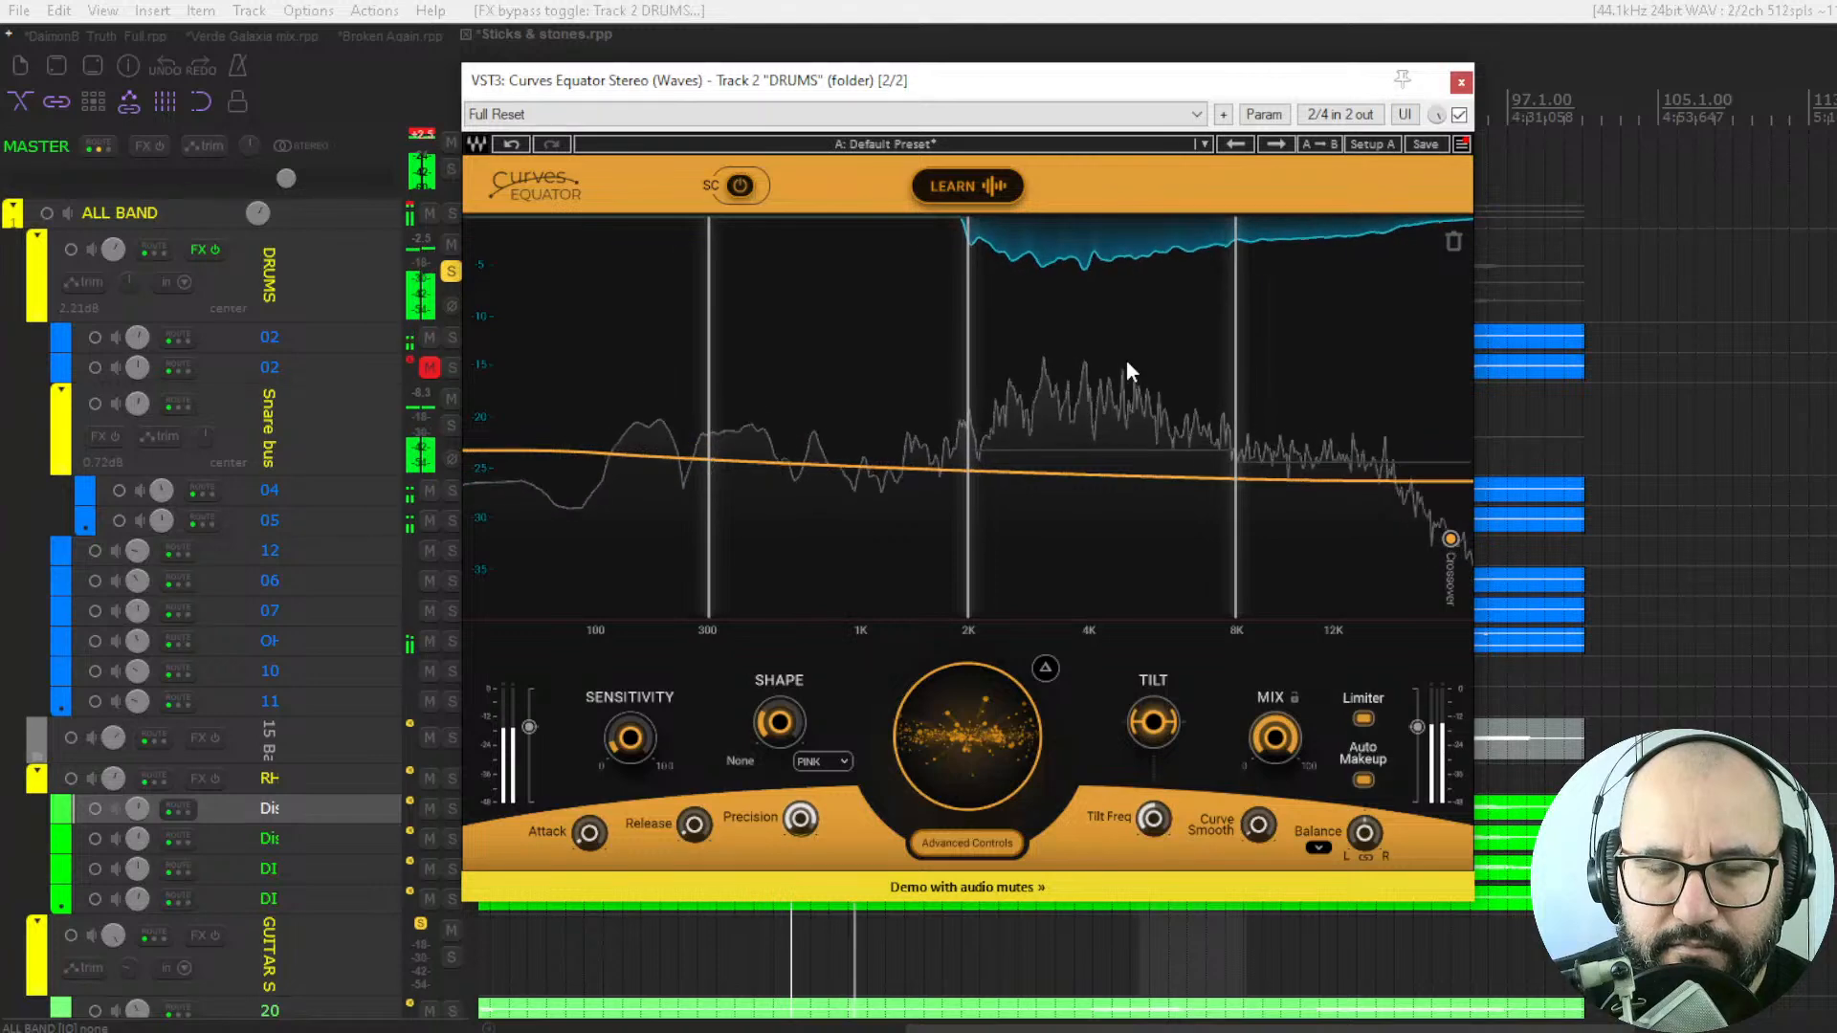
Switch to the DaimonB_Truth_Full project and open the Performance Meter over the 09_BassDI Curves Equator window.
click(63, 34)
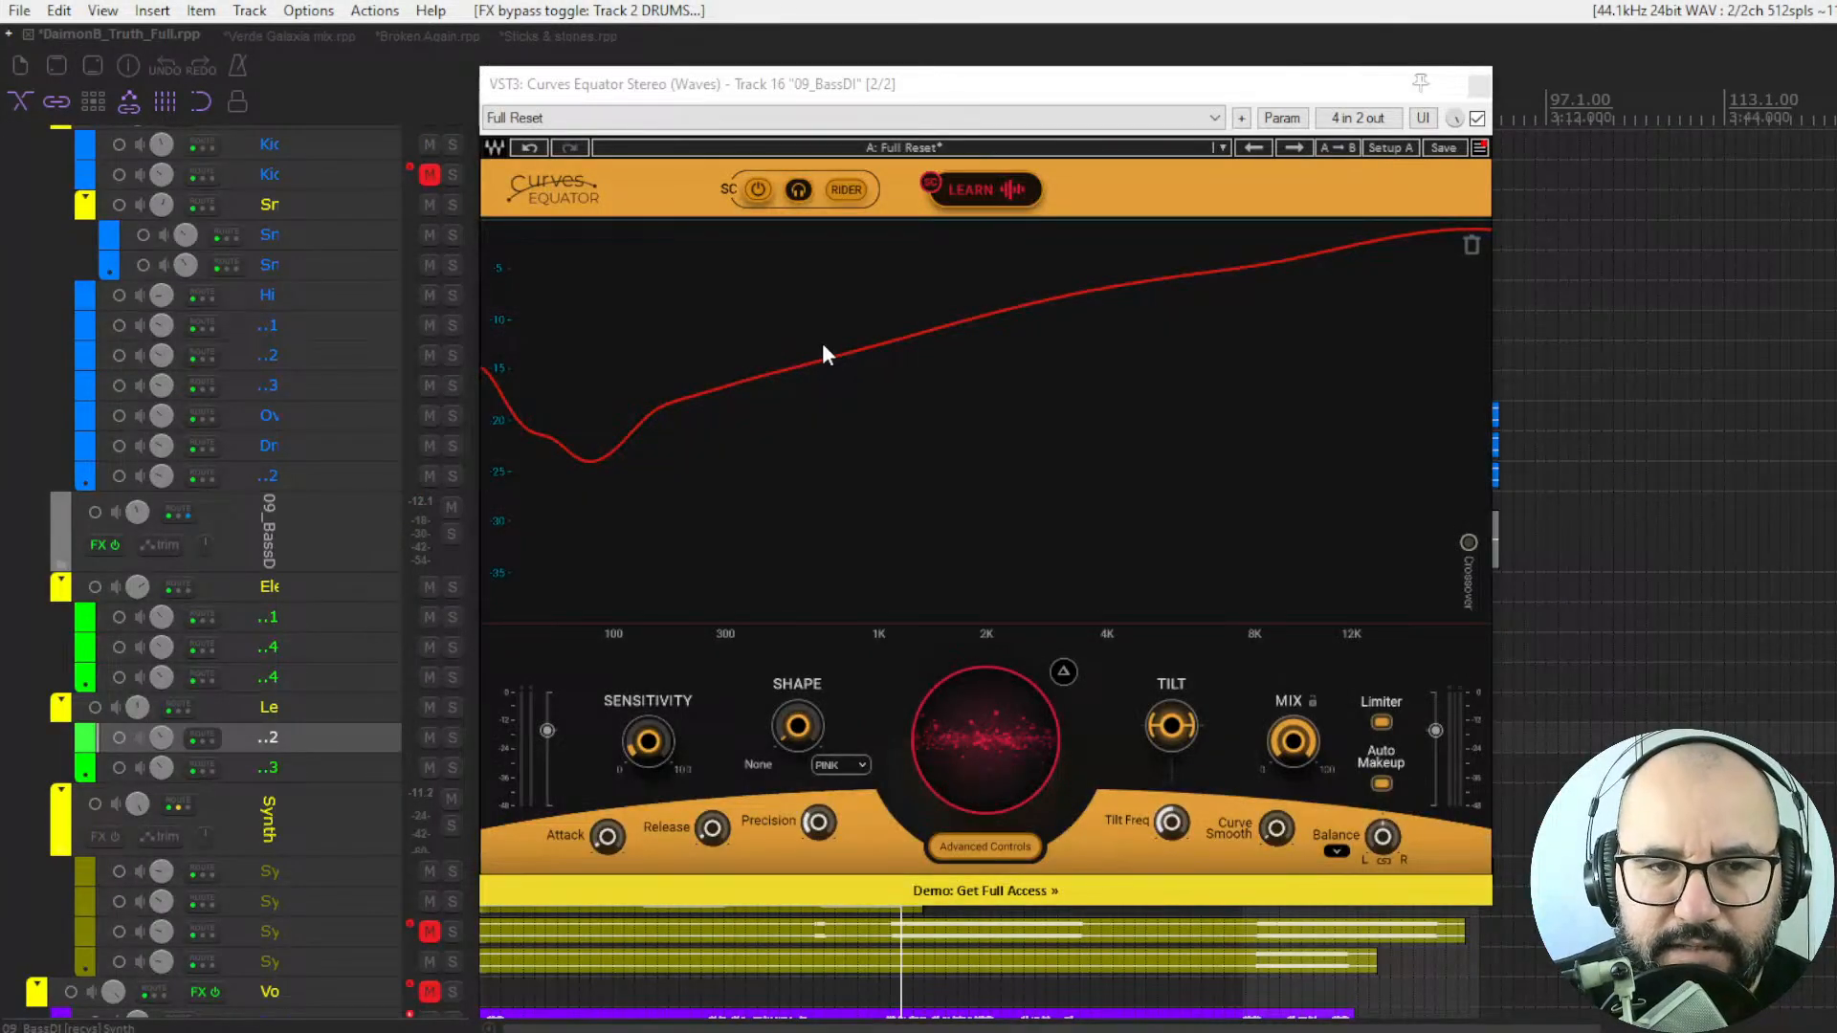
click(940, 91)
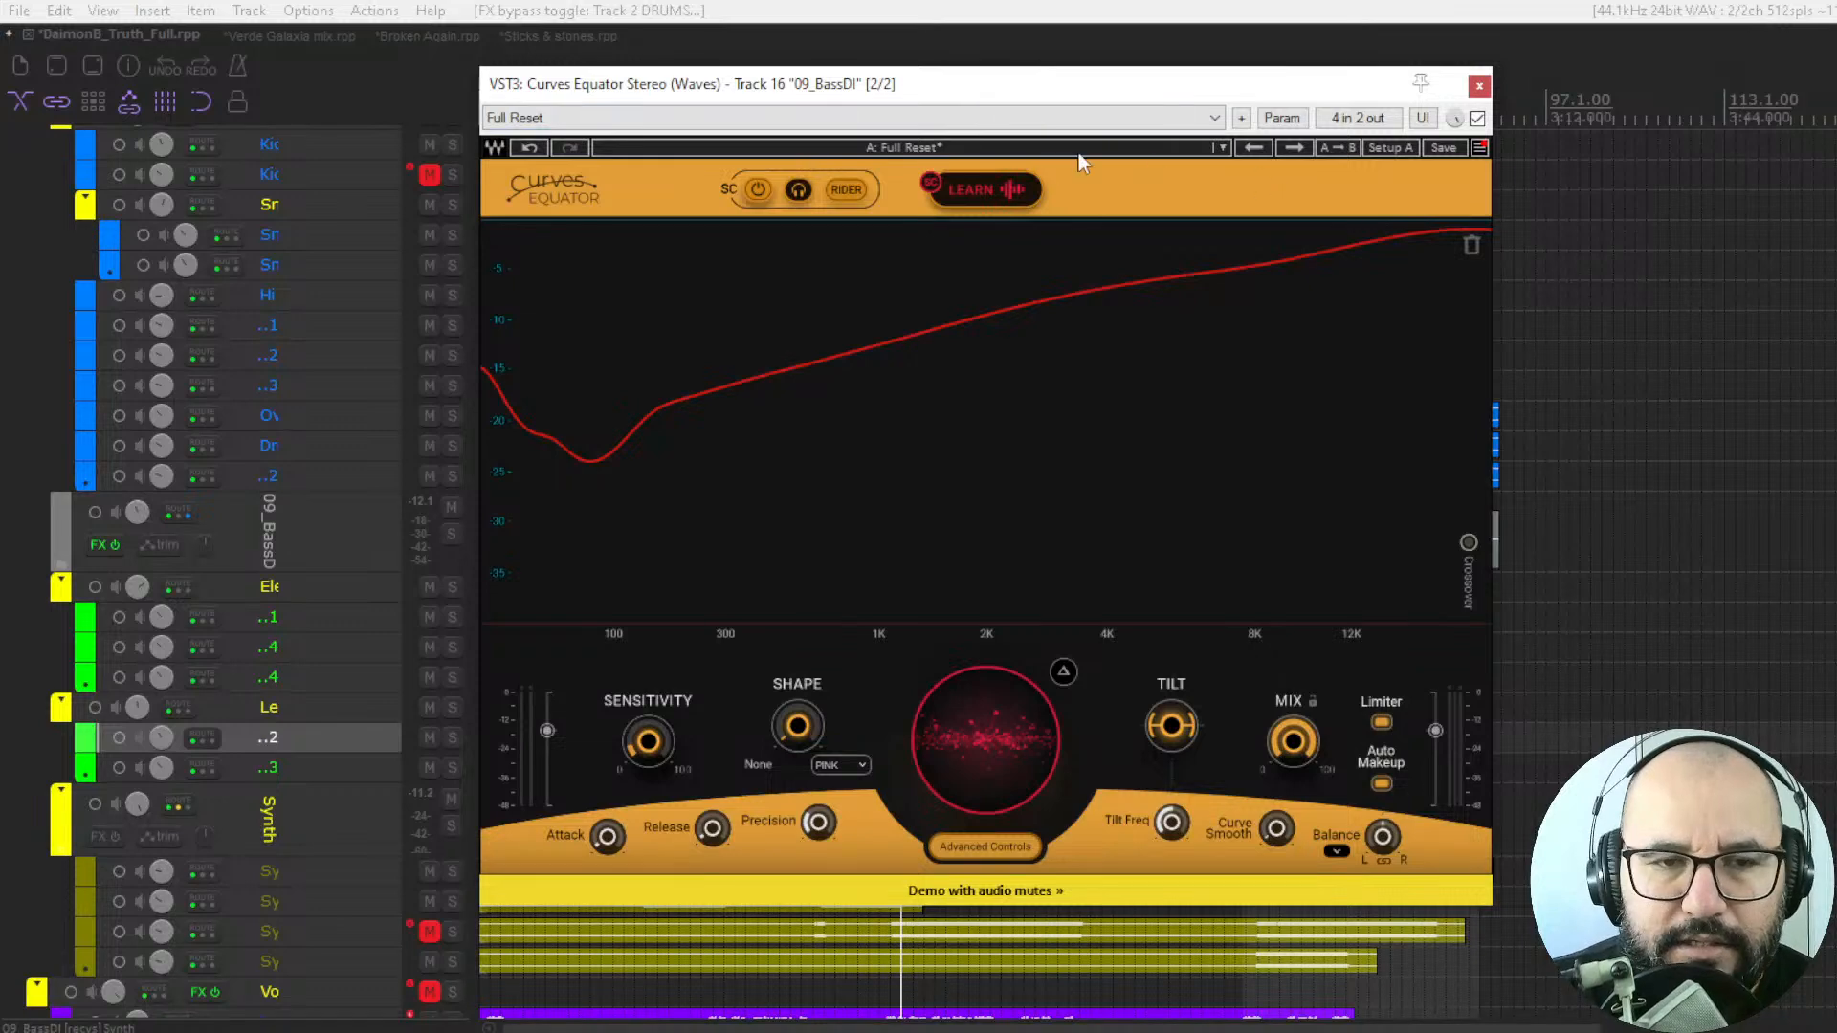
click(107, 12)
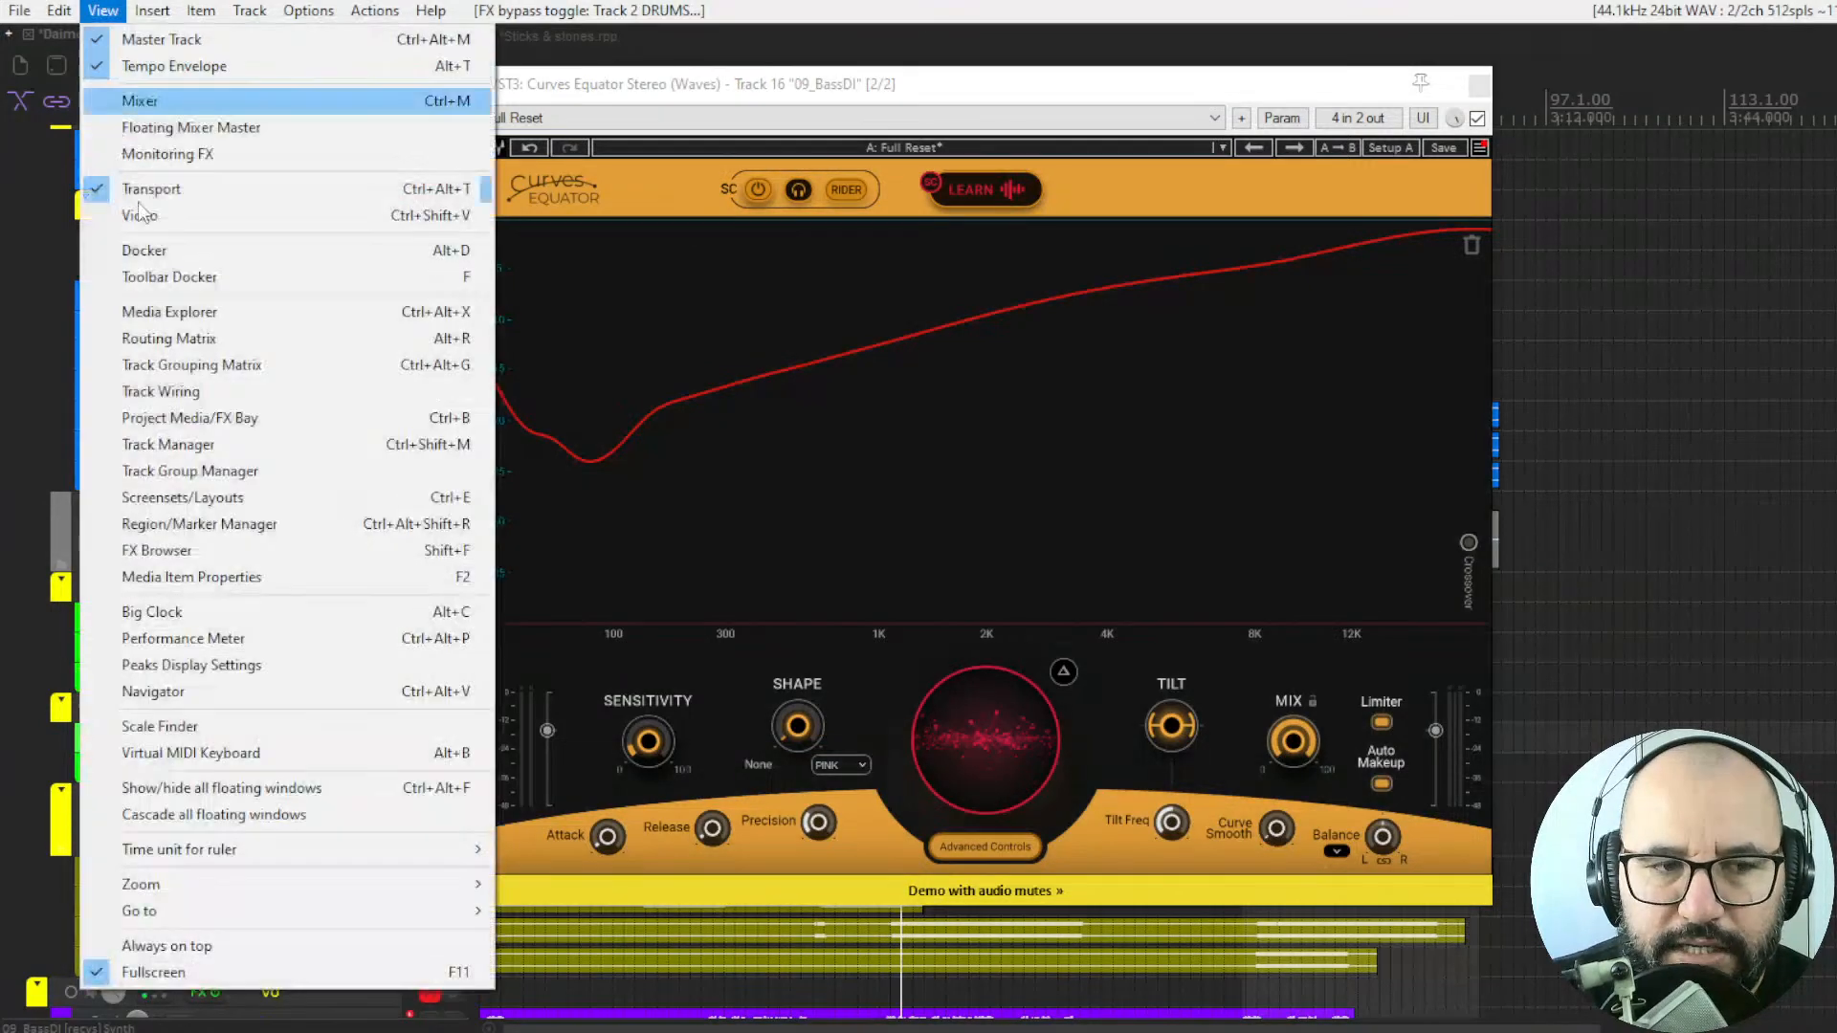
click(230, 641)
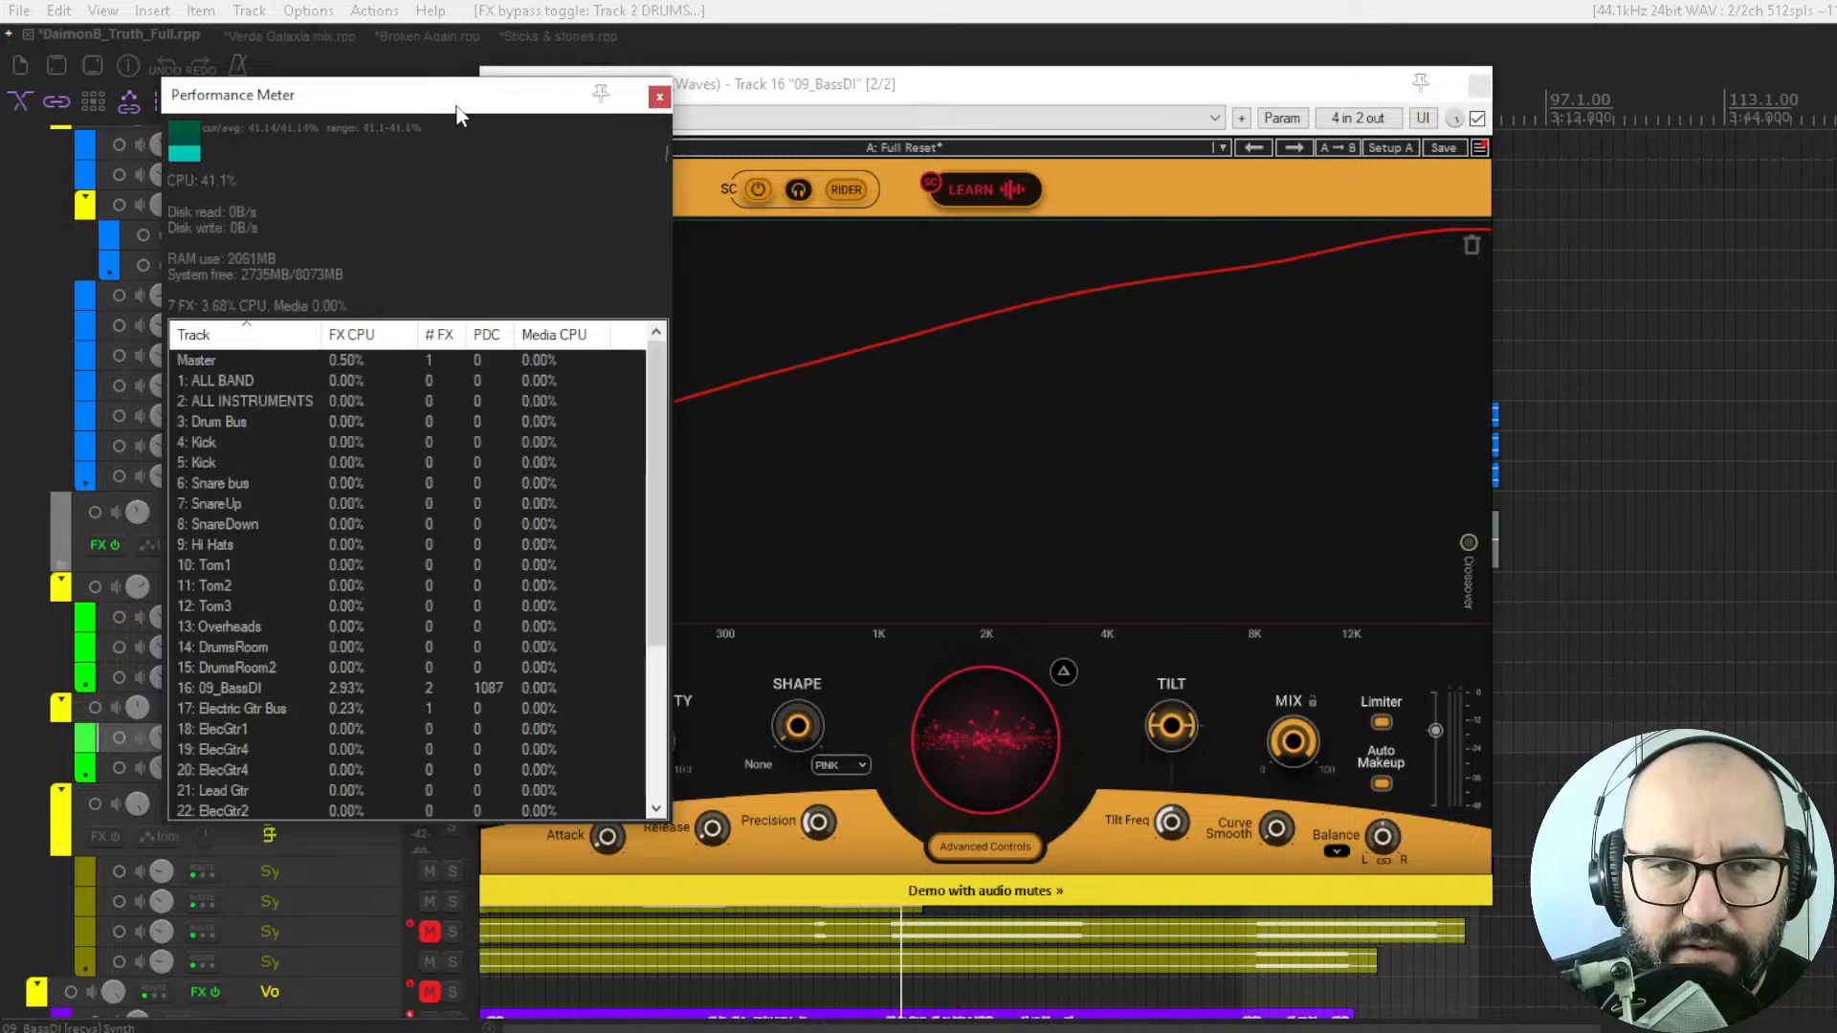
drag(463, 112, 719, 188)
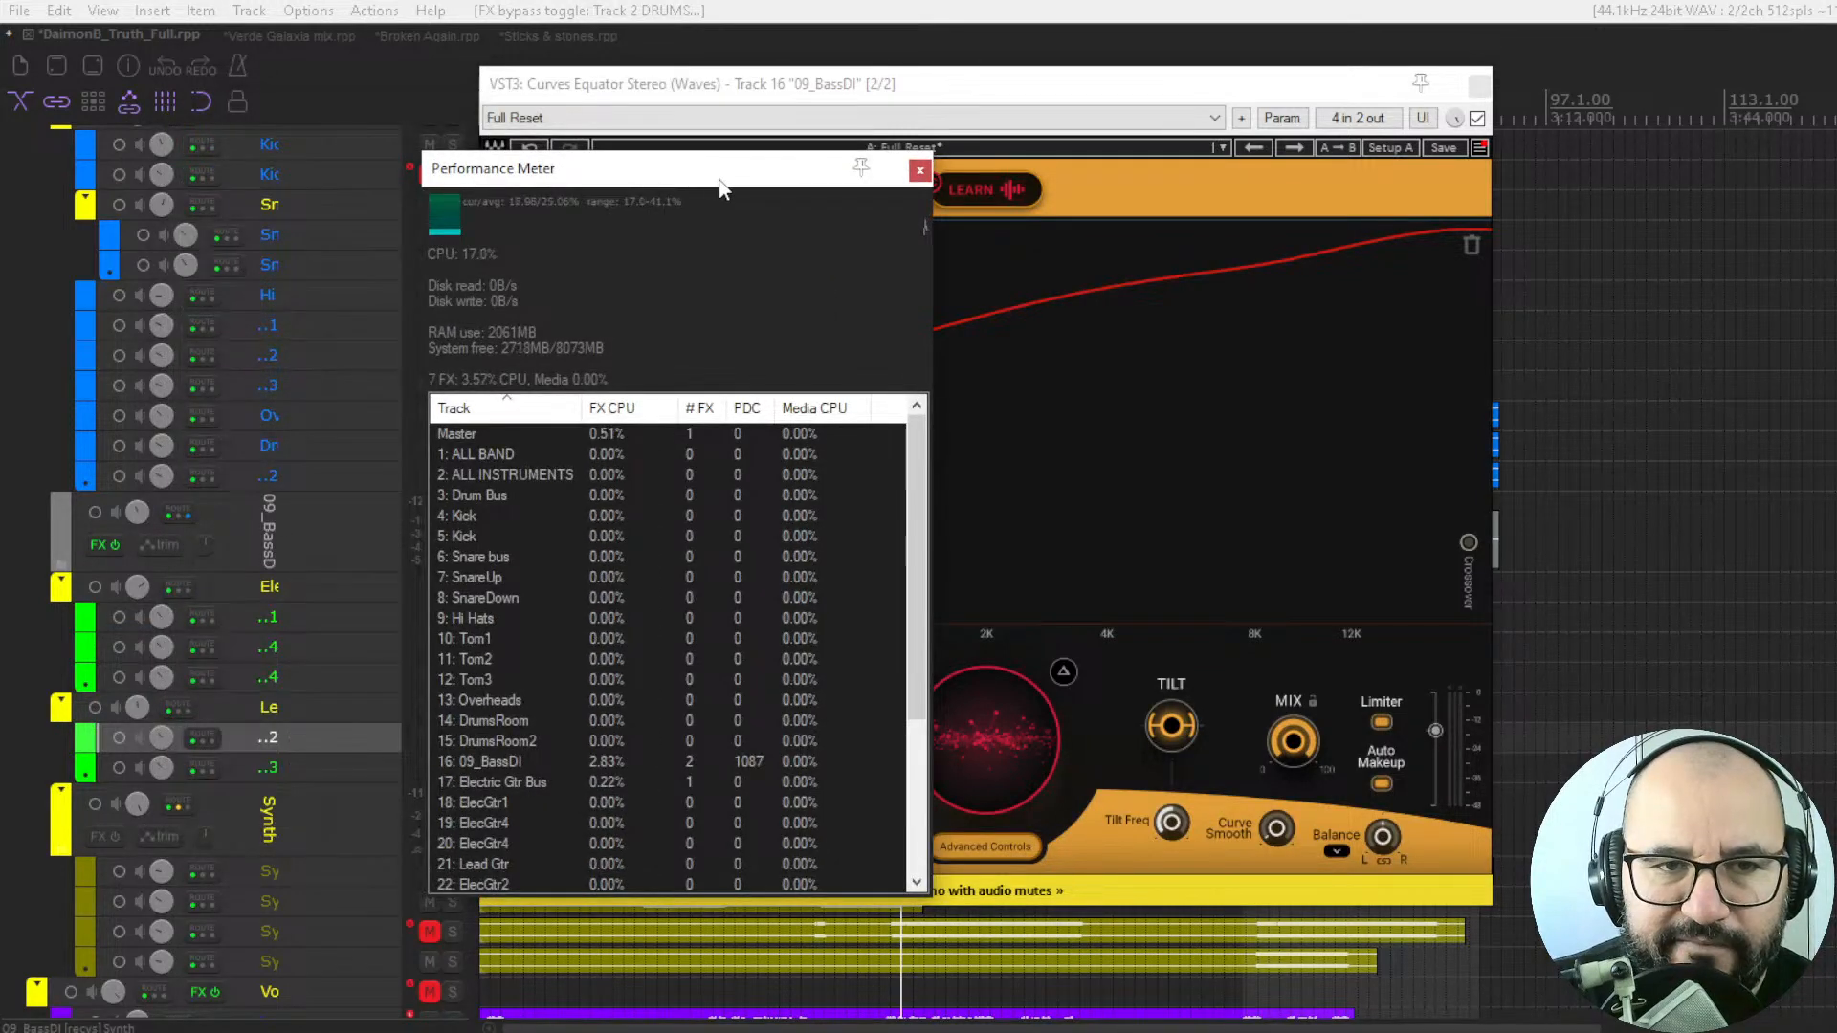
click(963, 100)
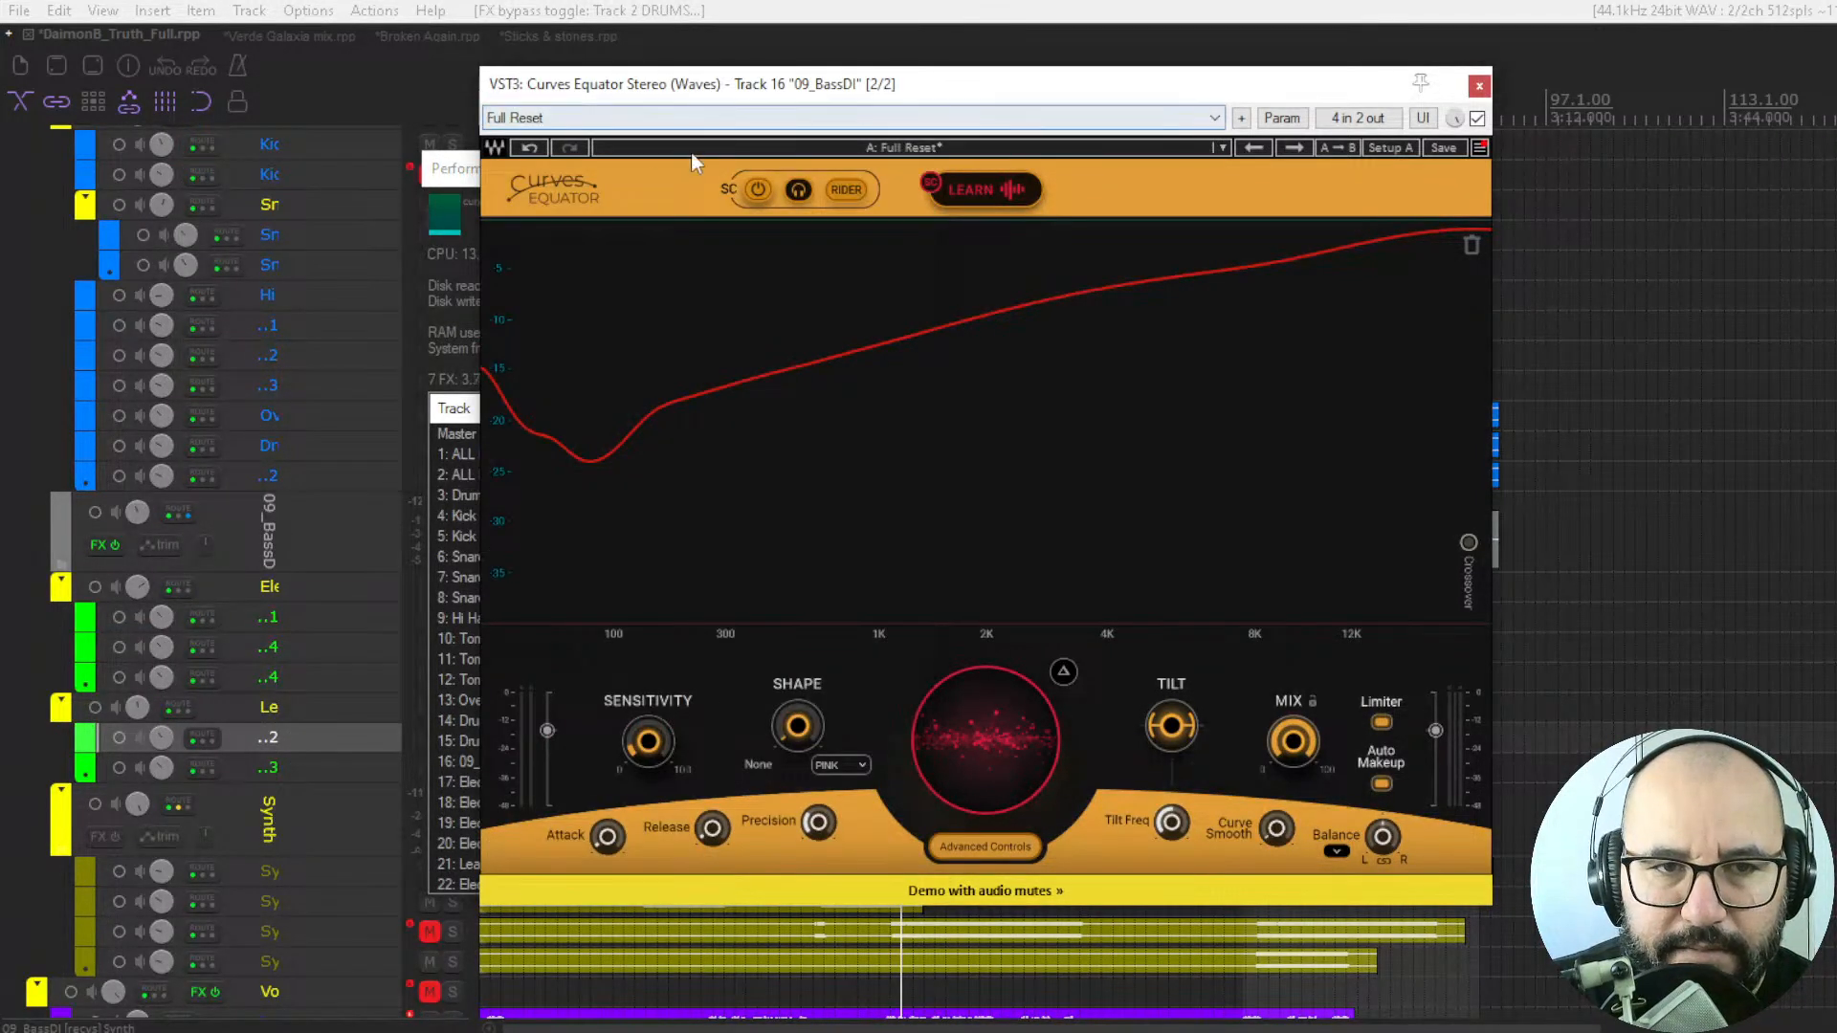
click(453, 178)
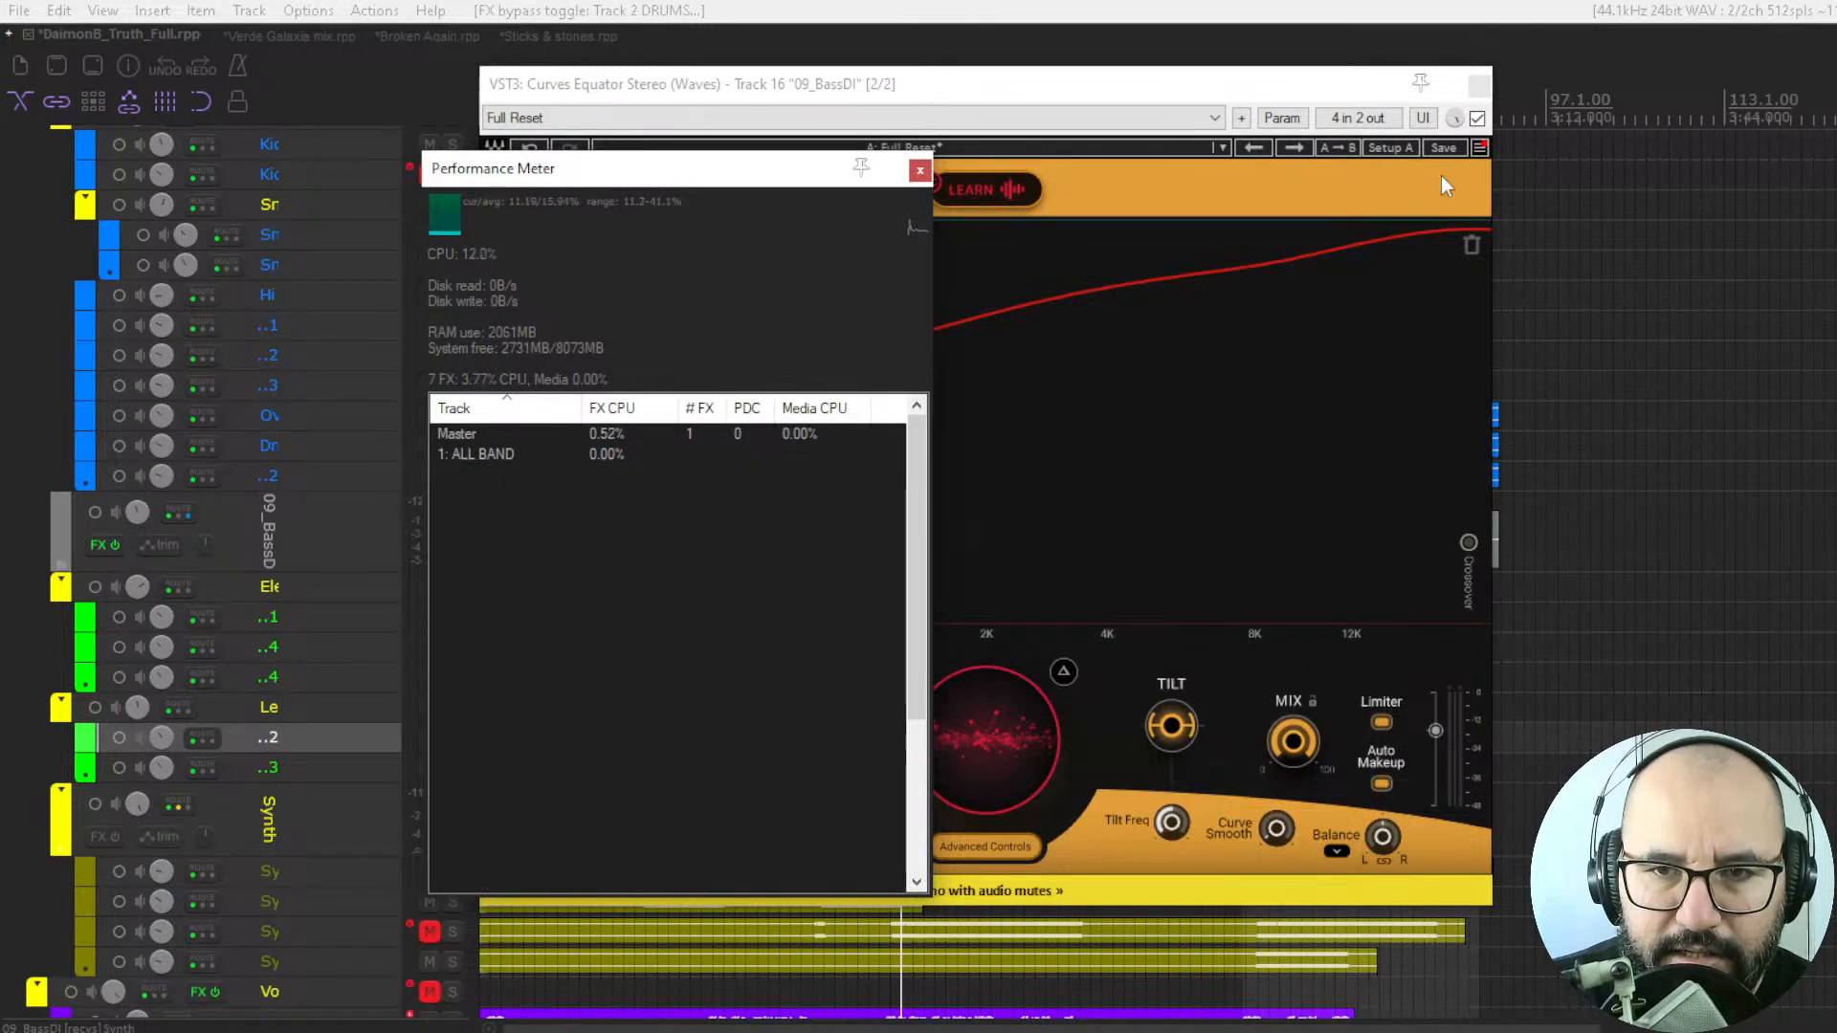
Compare the 09_BassDI track's FX CPU and PDC in the Performance Meter with Curves Equator bypassed and re-enabled.
click(1479, 120)
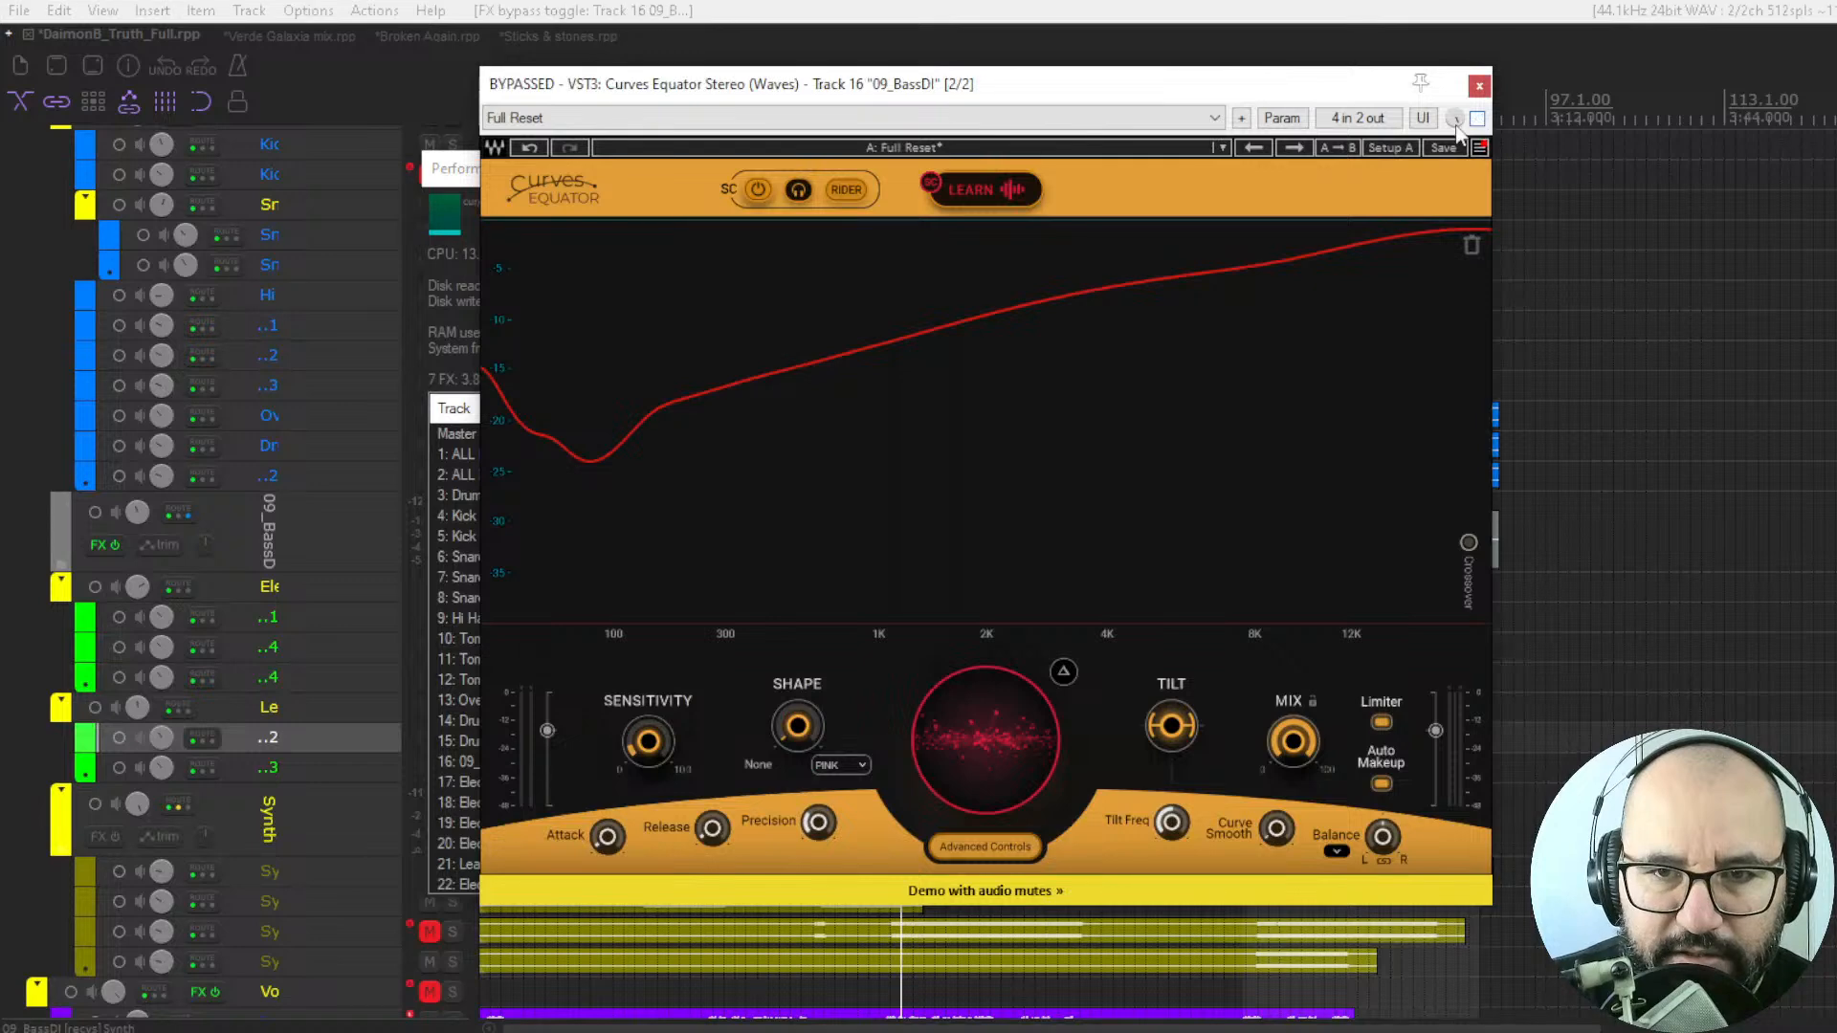
click(453, 172)
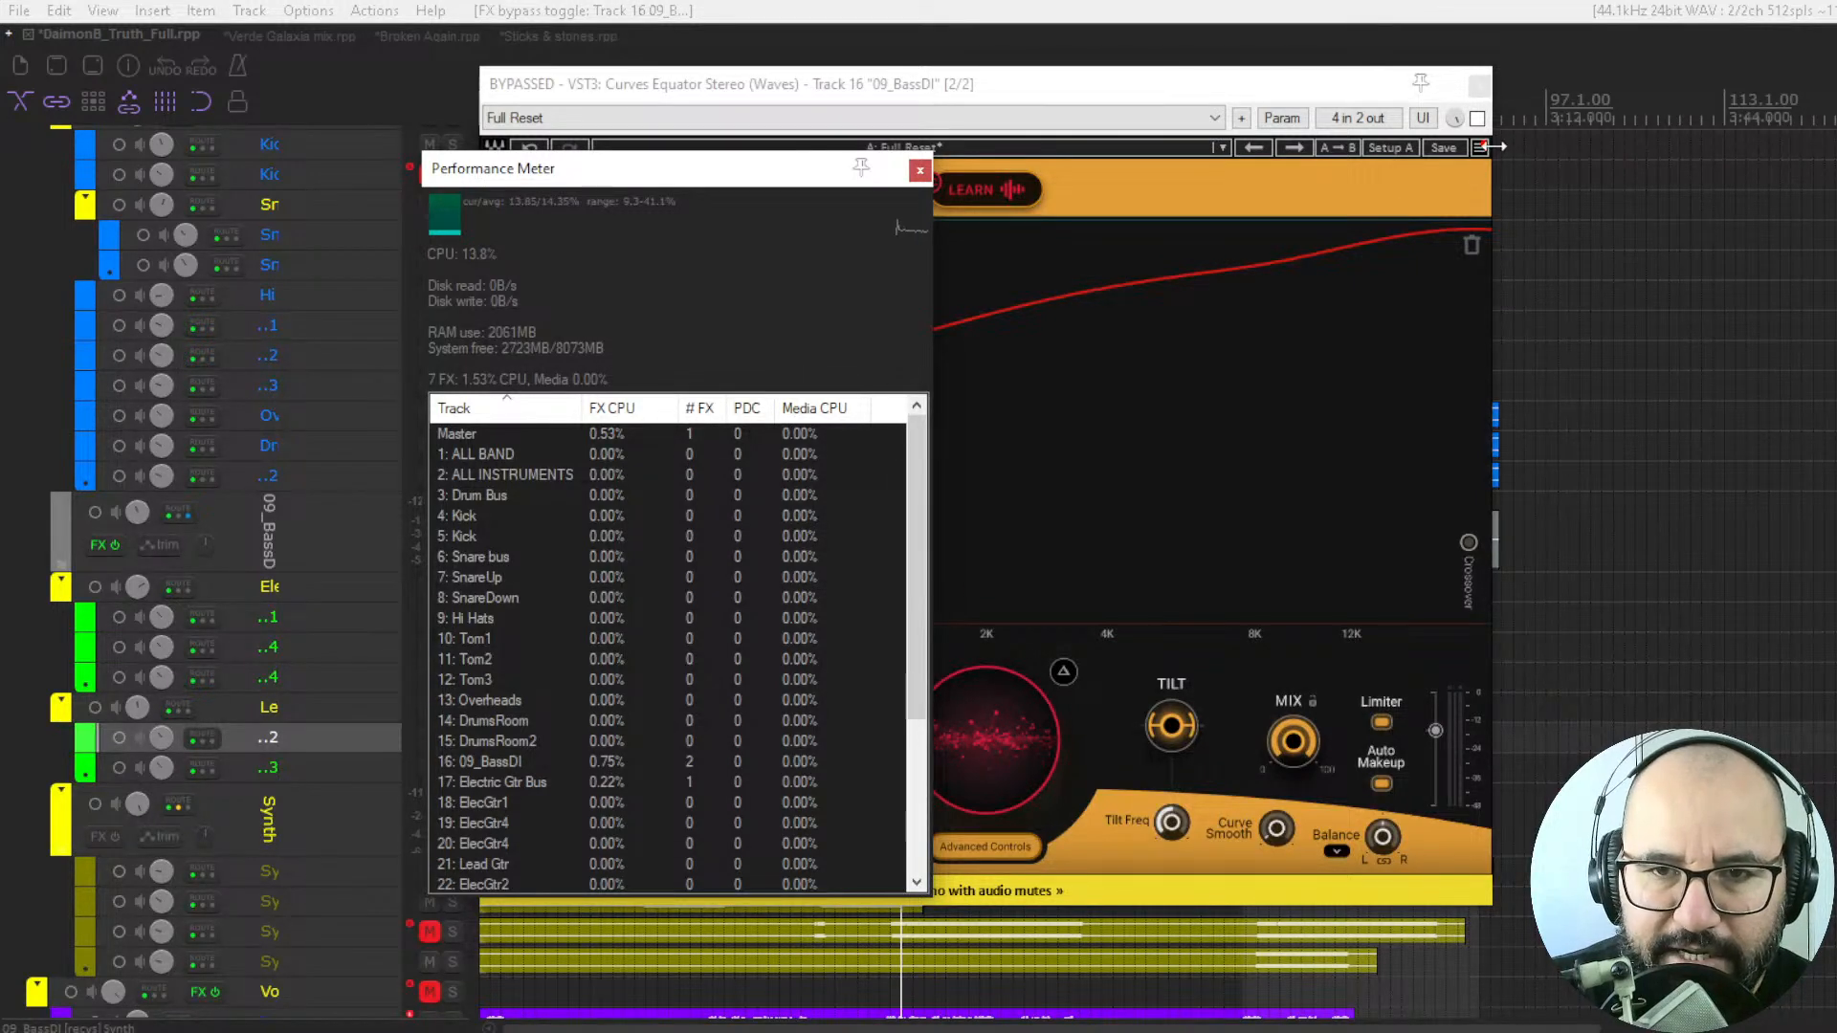
click(1478, 119)
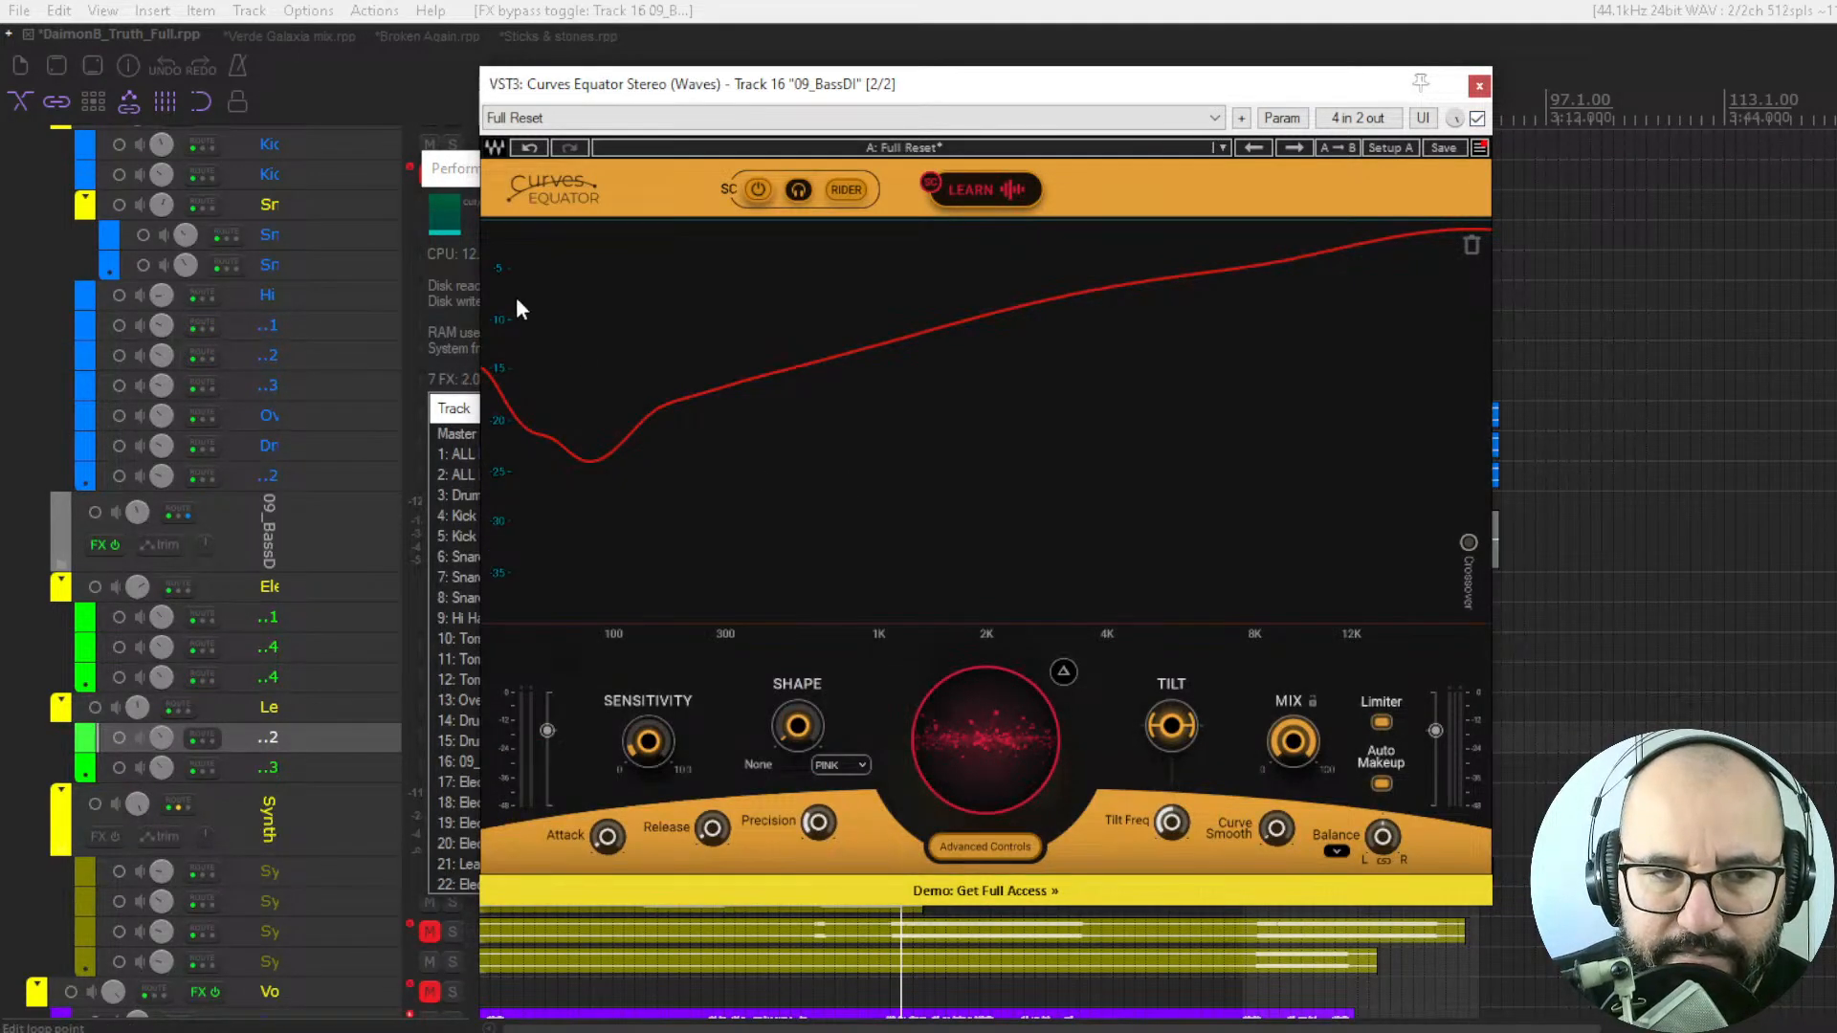
click(457, 191)
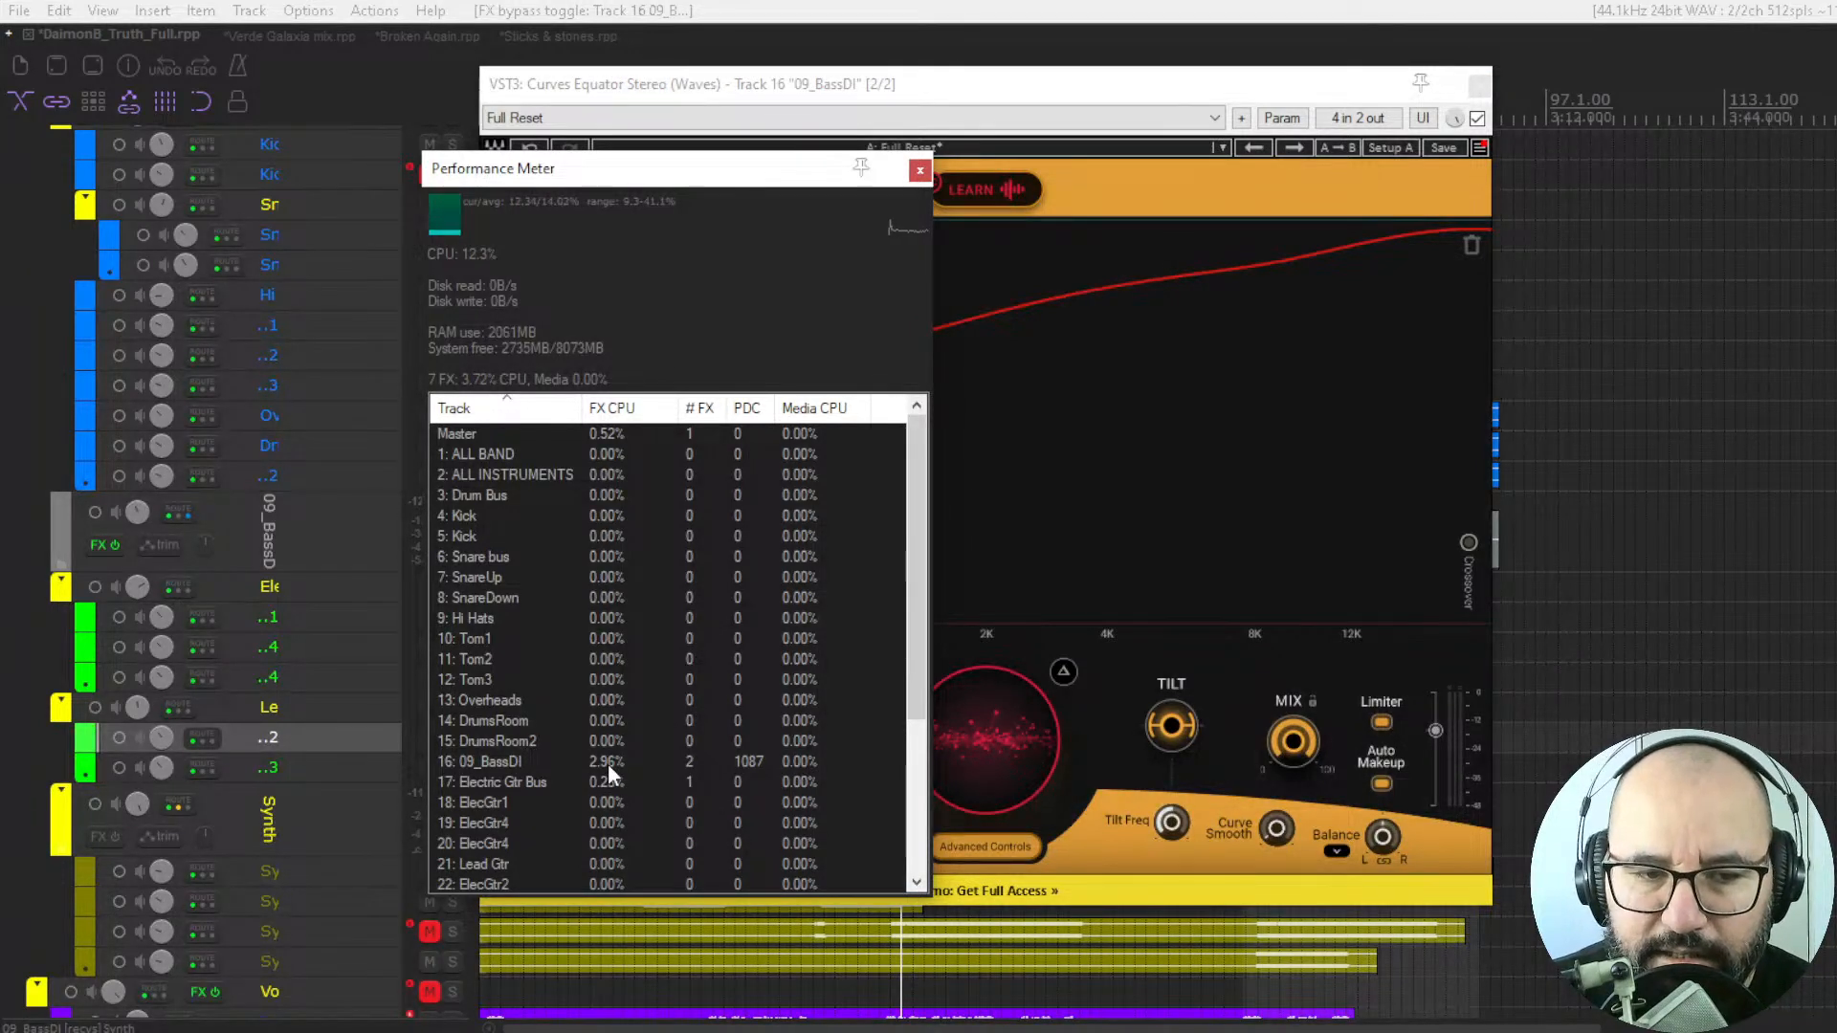
drag(711, 181, 739, 210)
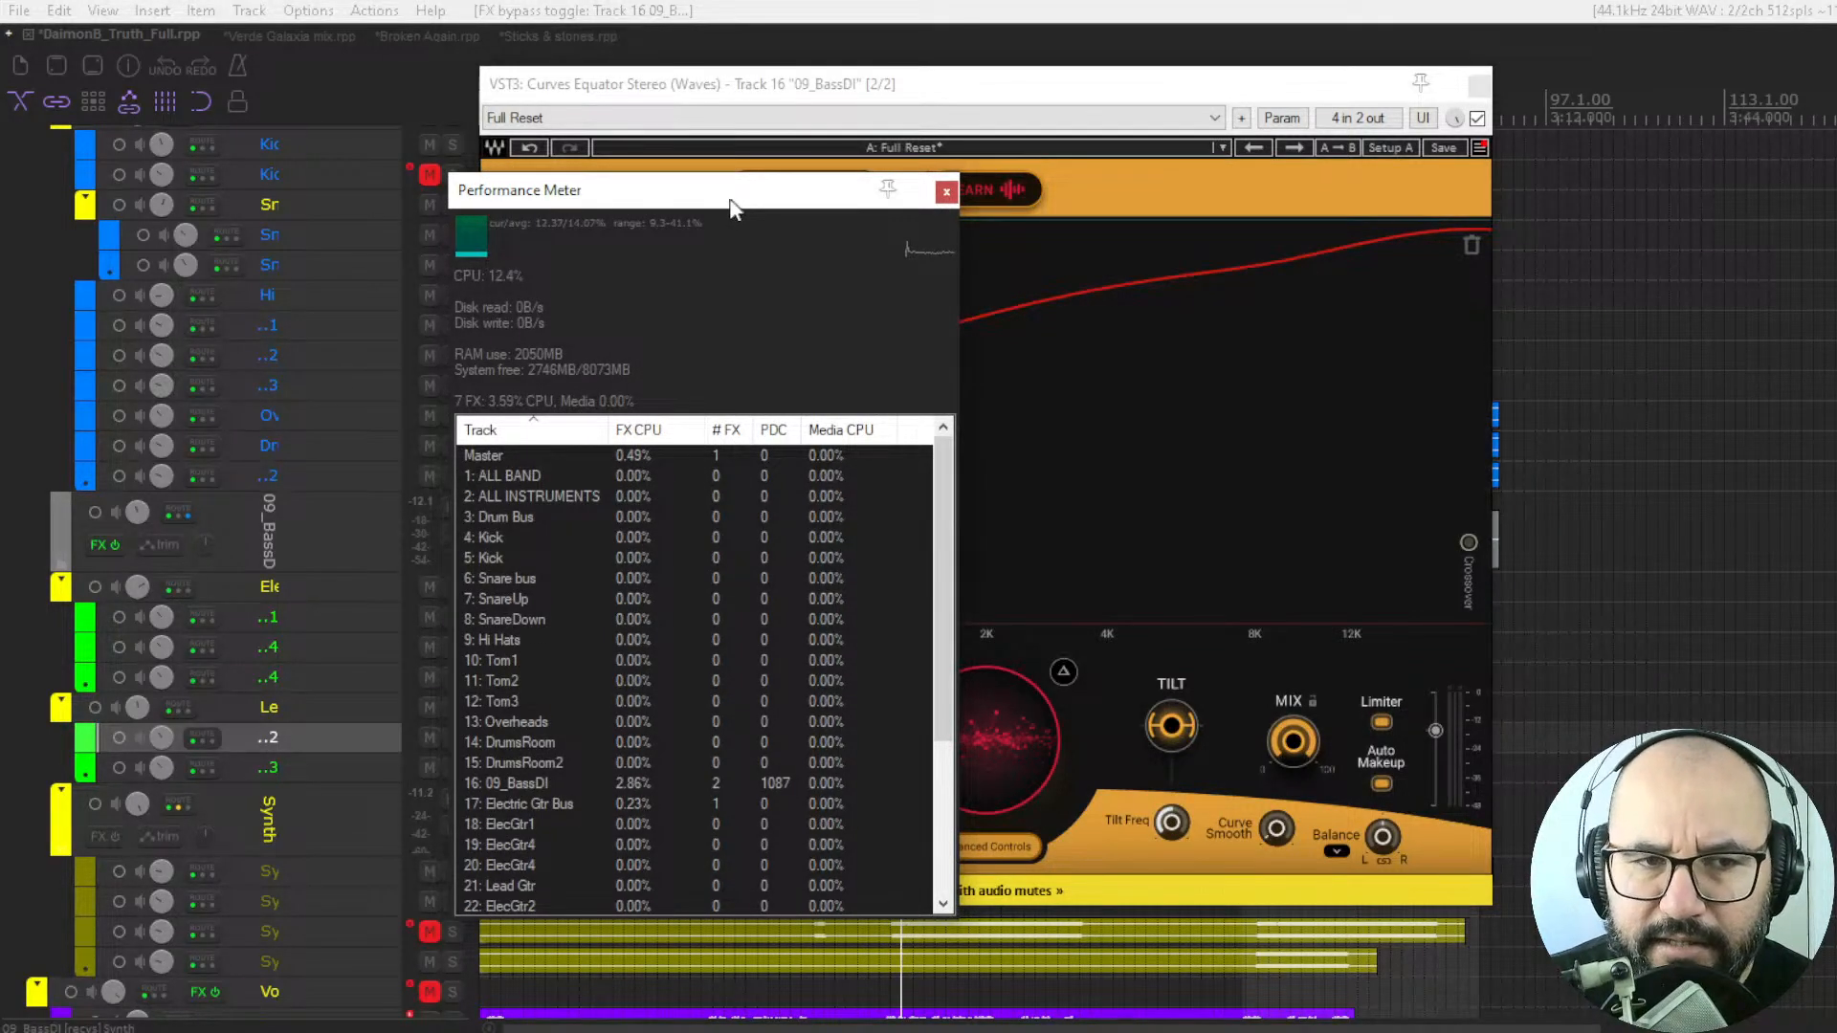
drag(739, 211, 738, 205)
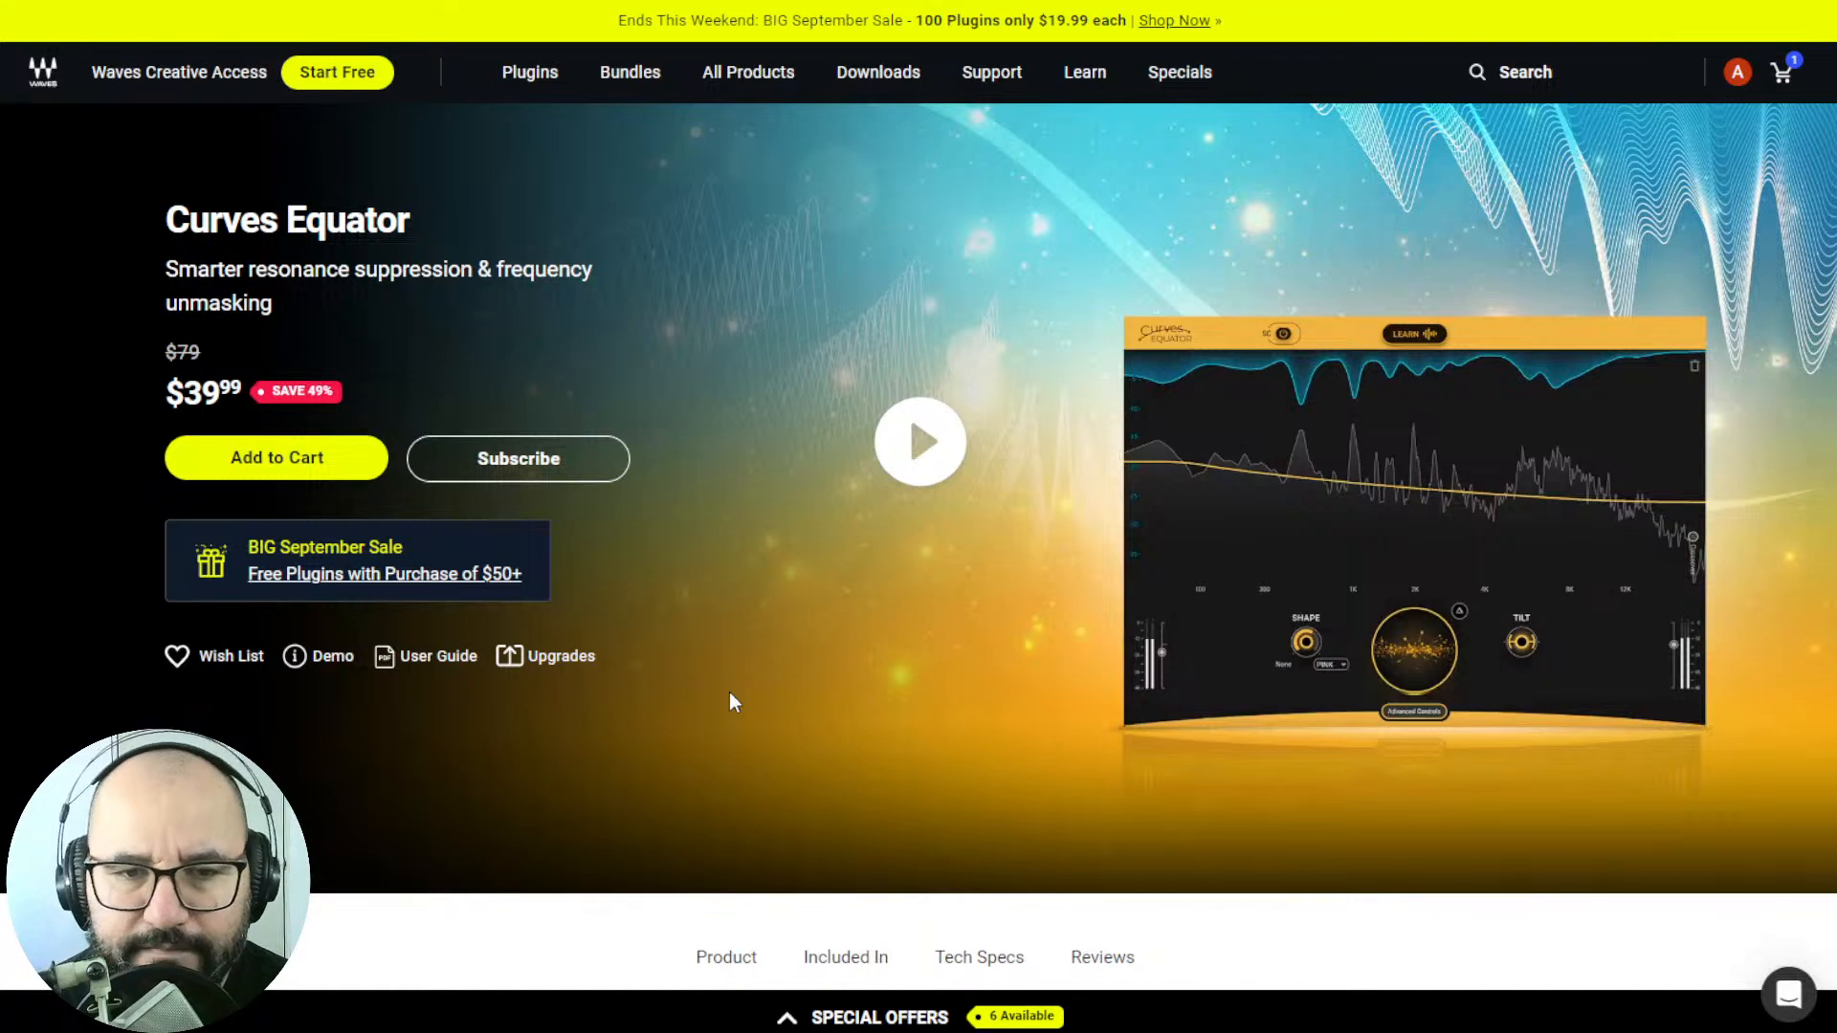
Switch from the Waves product page to the rock and metal music production website and reveal its FREE options.
key(ctrl+Tab)
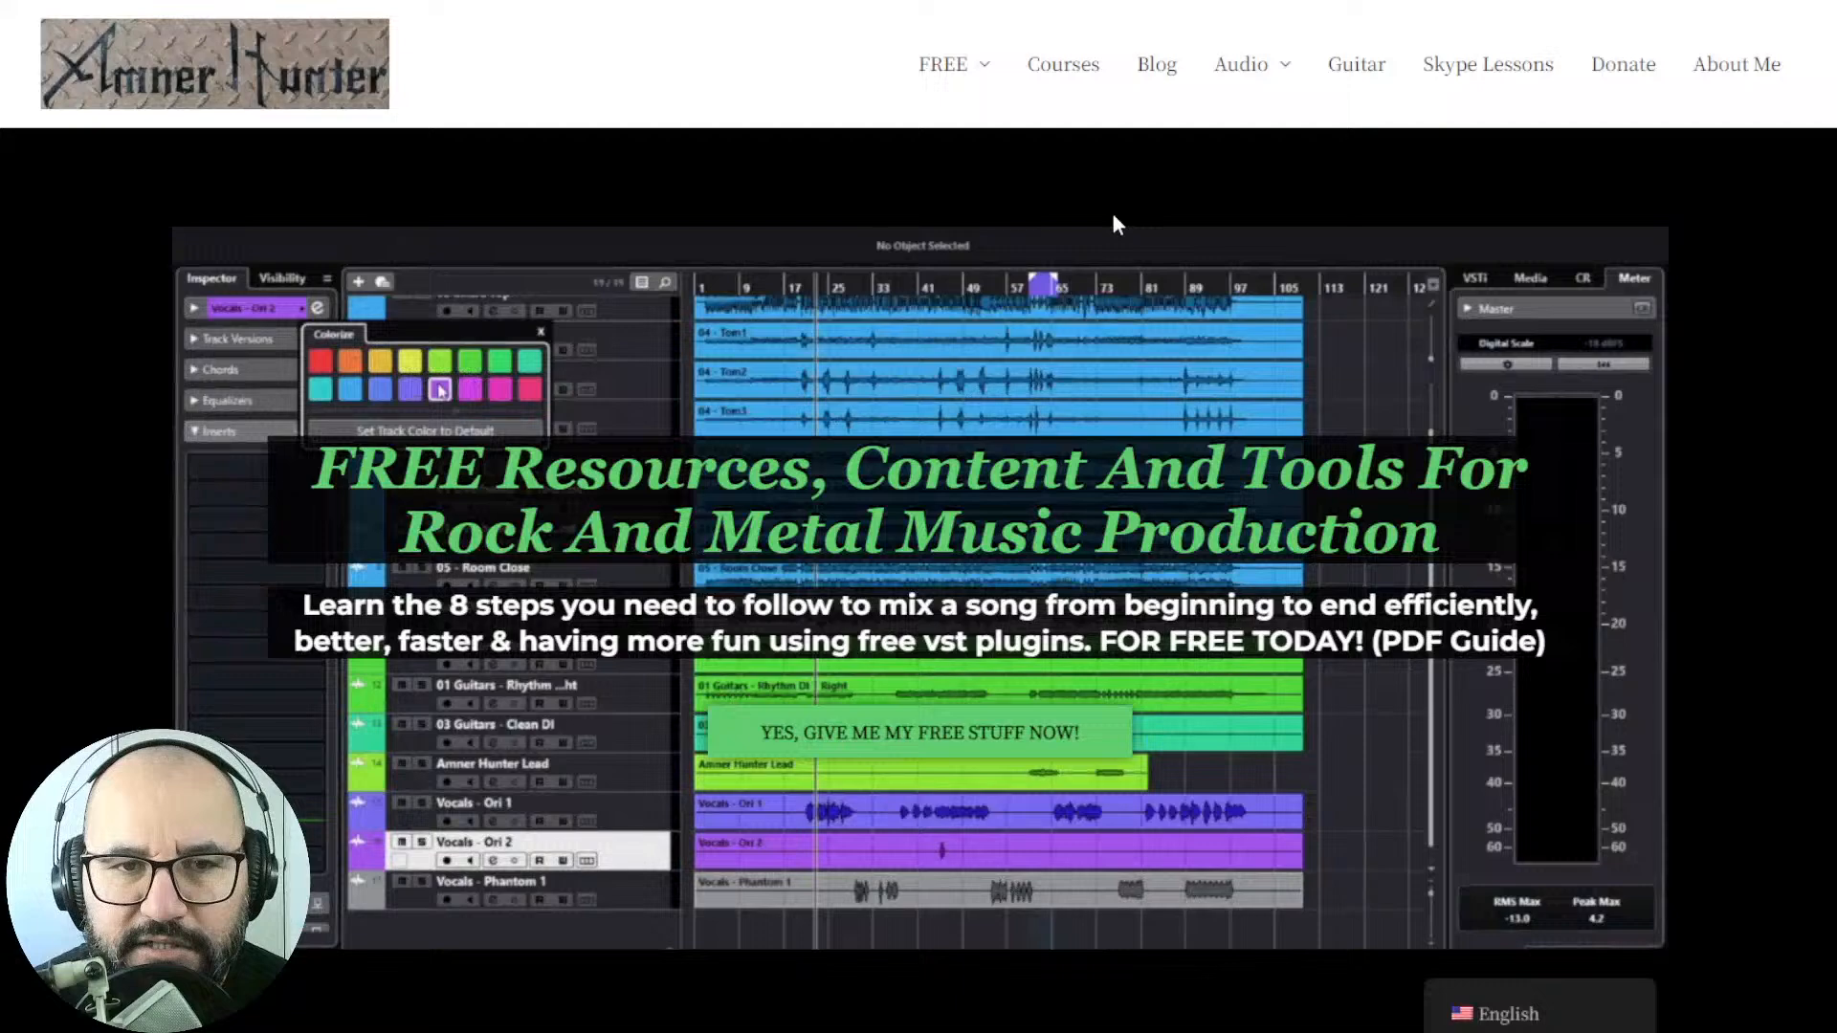
mouse_move(947, 63)
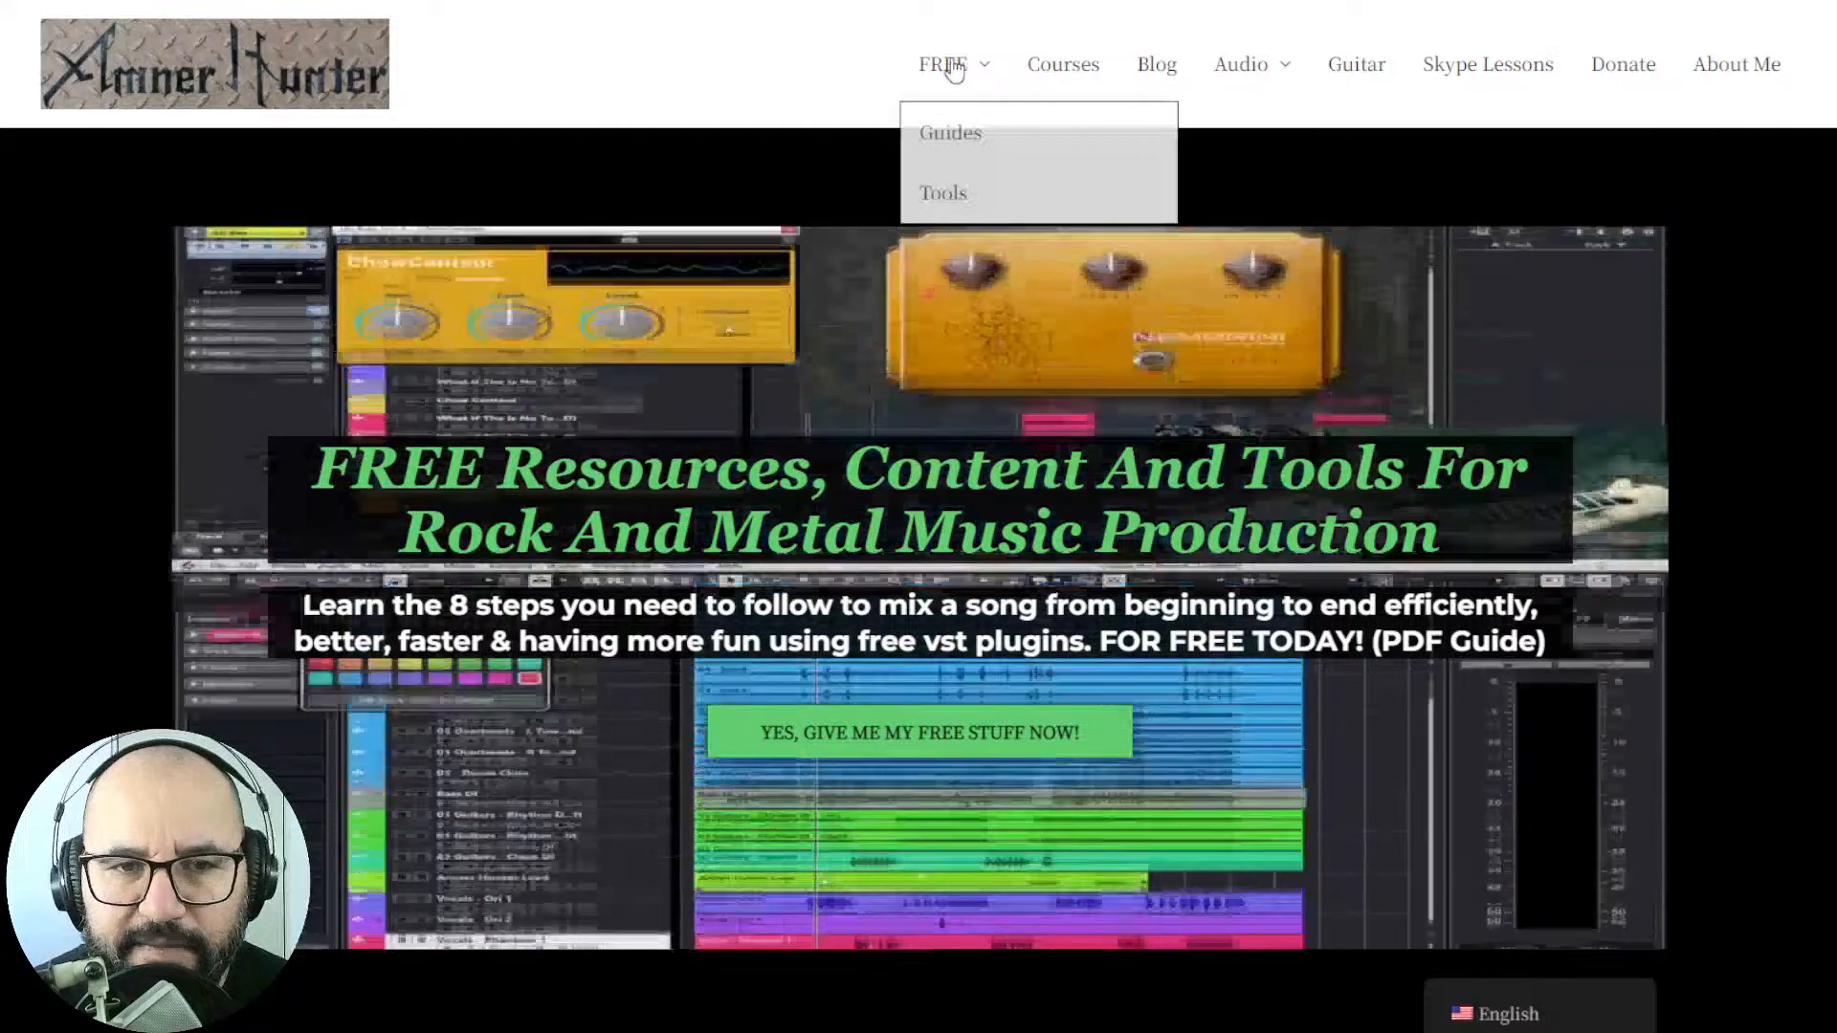